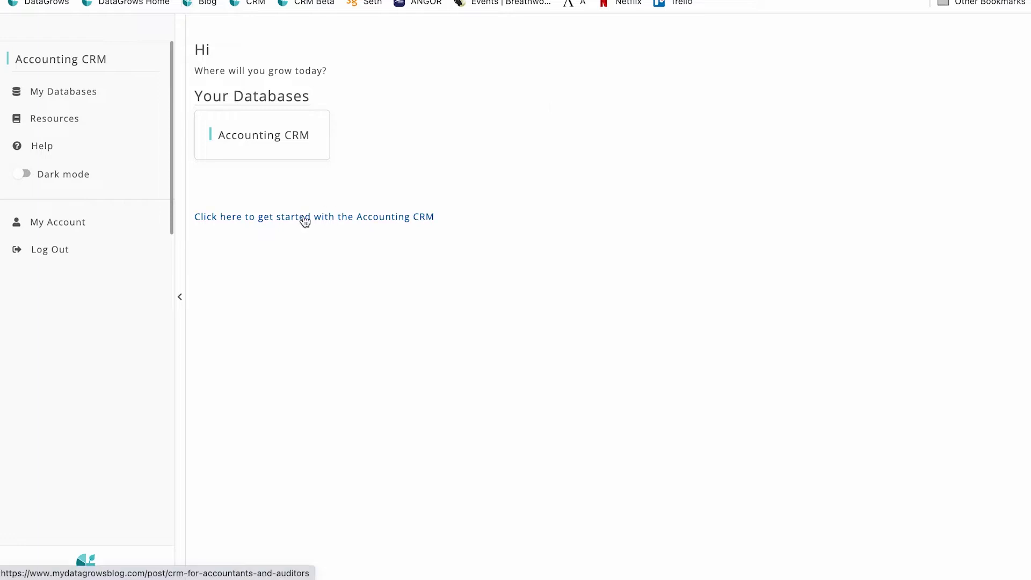
- Download the spreadsheet YOUR CLIENT UPLOAD FILE_02-08.xlsx from the Accounting CRM getting-started article
scroll(949, 369, "down", 10)
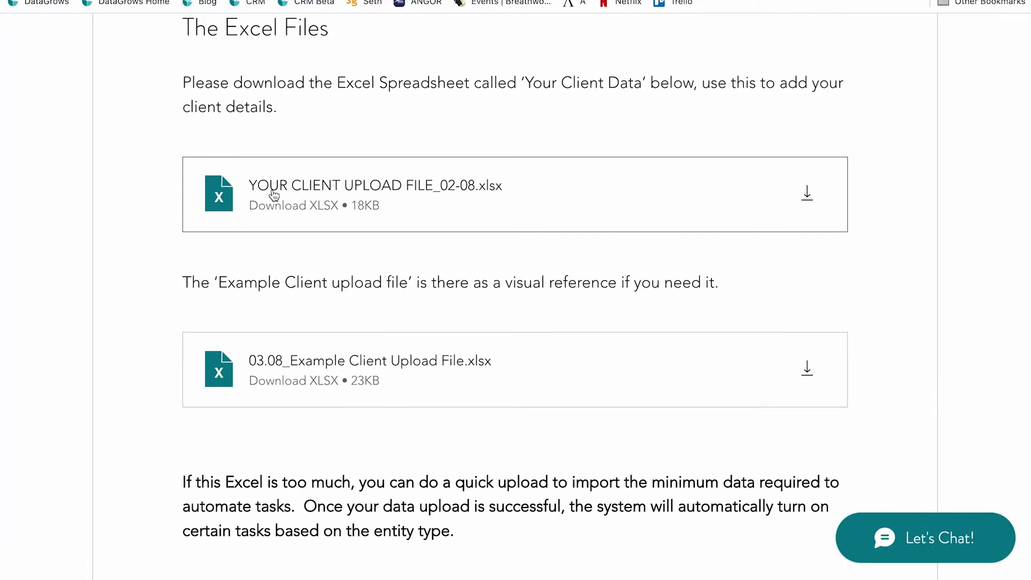
left_click(807, 194)
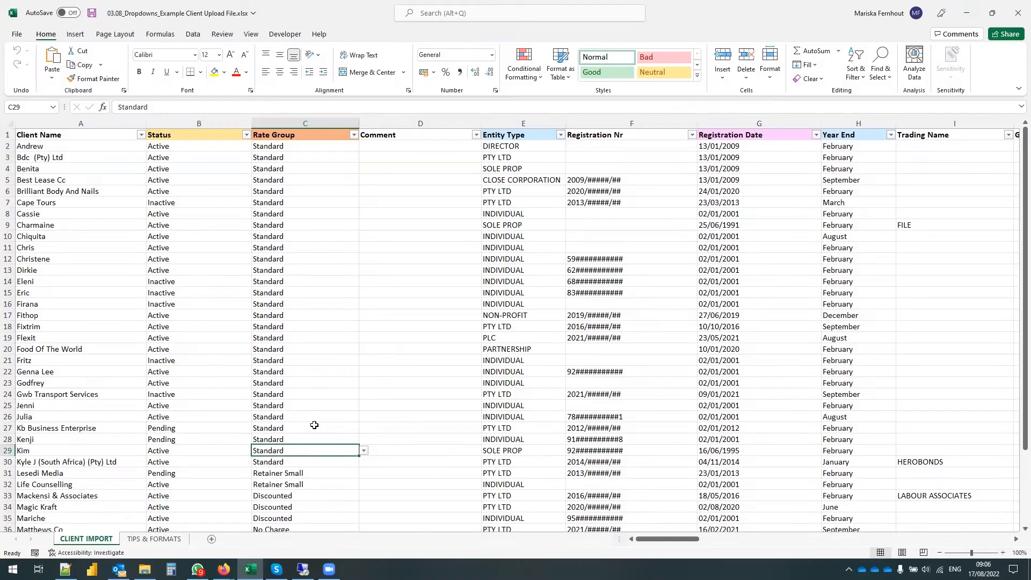
- In the example client upload workbook, inspect the dropdown choices offered in the Rate Group and Entity Type columns
left_click(313, 428)
left_click(327, 360)
left_click(363, 360)
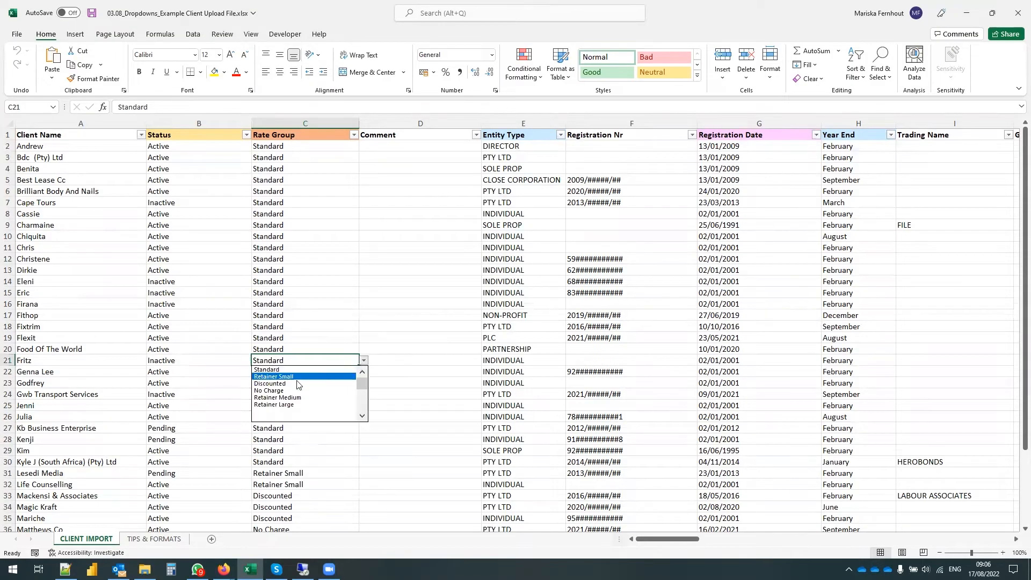
left_click(295, 429)
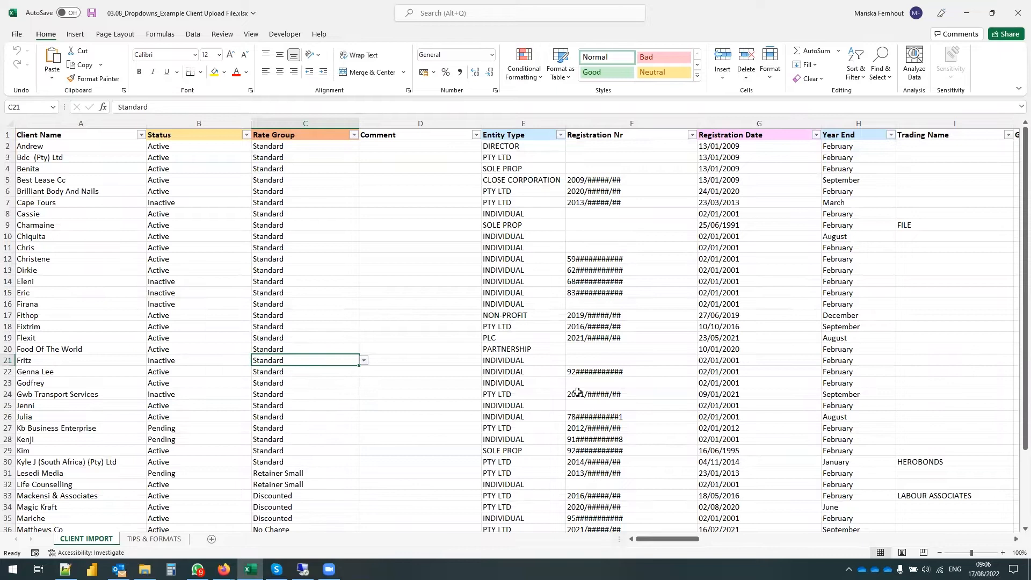
left_click(526, 383)
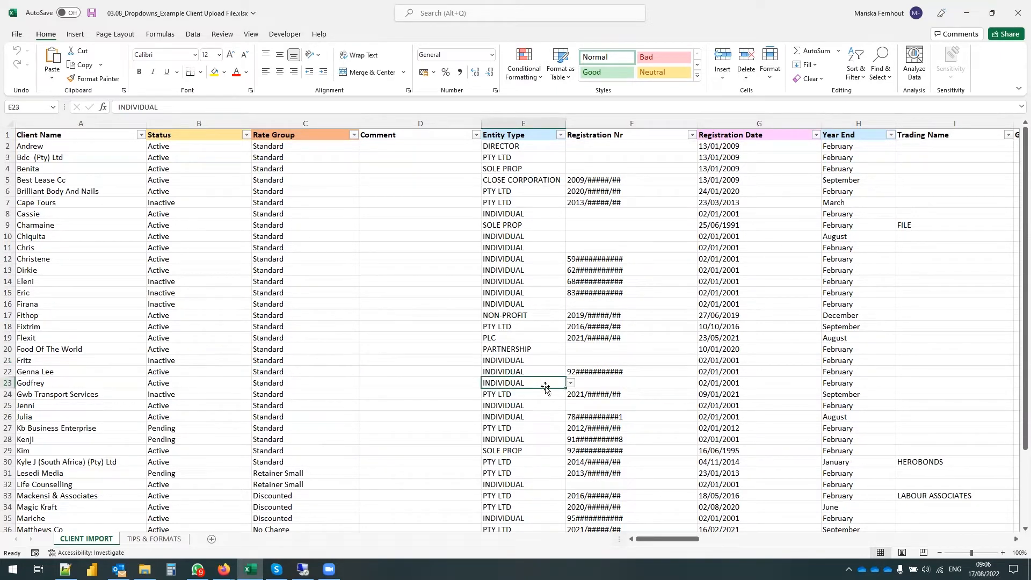
left_click(570, 382)
key("Escape")
- Review the client list in the Client Name column of the CLIENT IMPORT sheet, down to its last row
left_click_drag(66, 146, 79, 428)
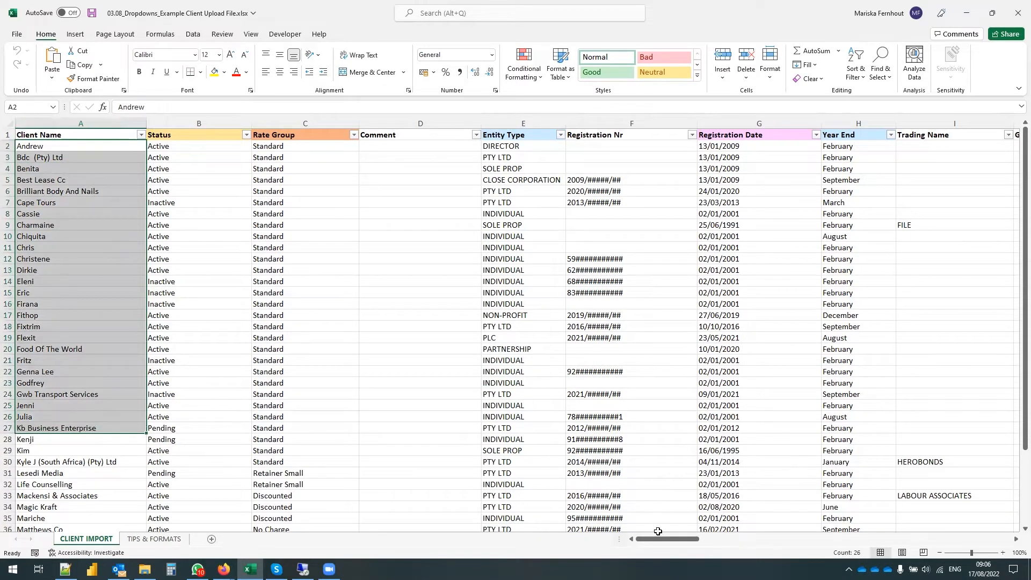
scroll(106, 449, "down", 1)
left_click(105, 449)
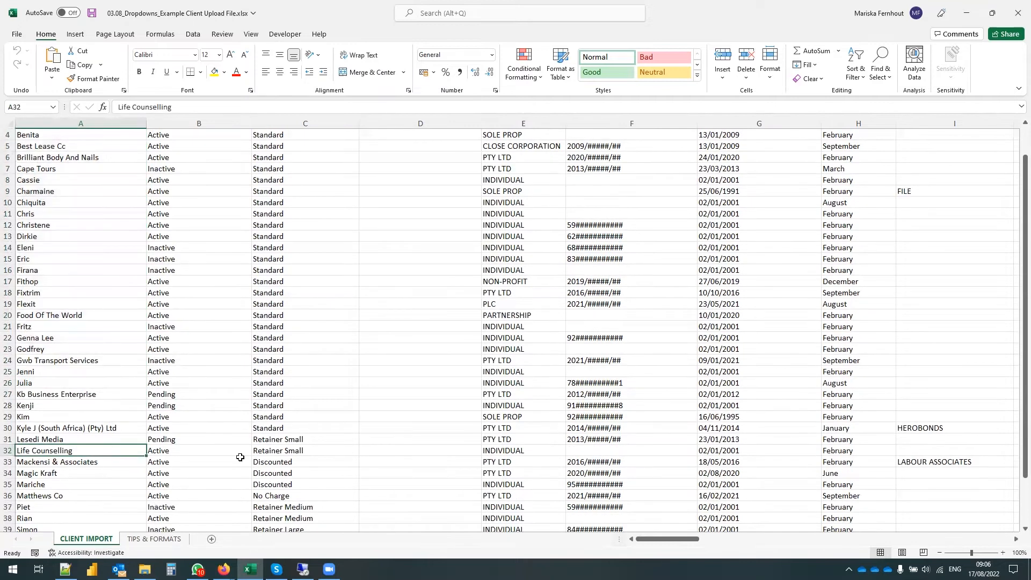
scroll(249, 369, "up", 1)
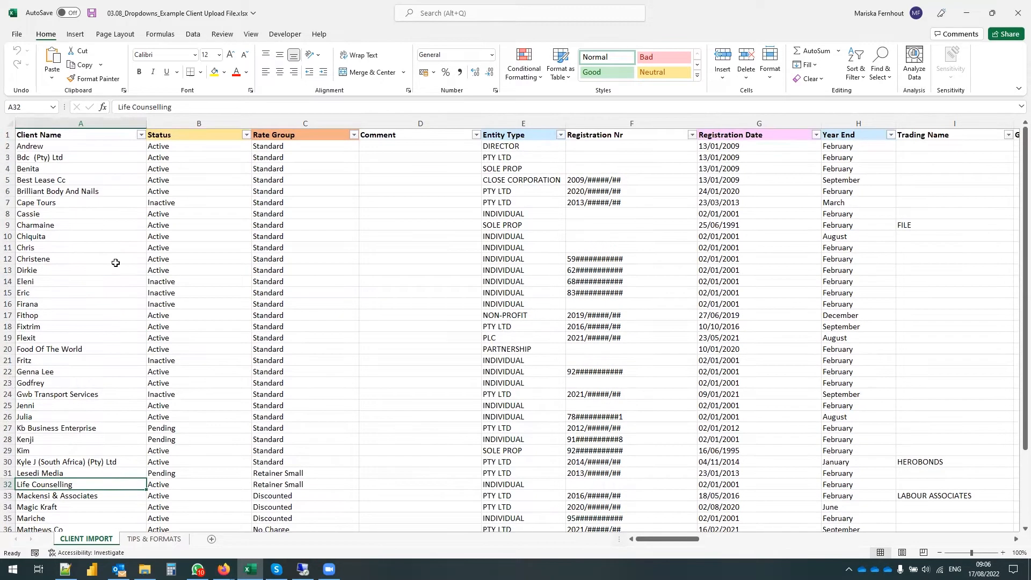
left_click_drag(77, 158, 69, 213)
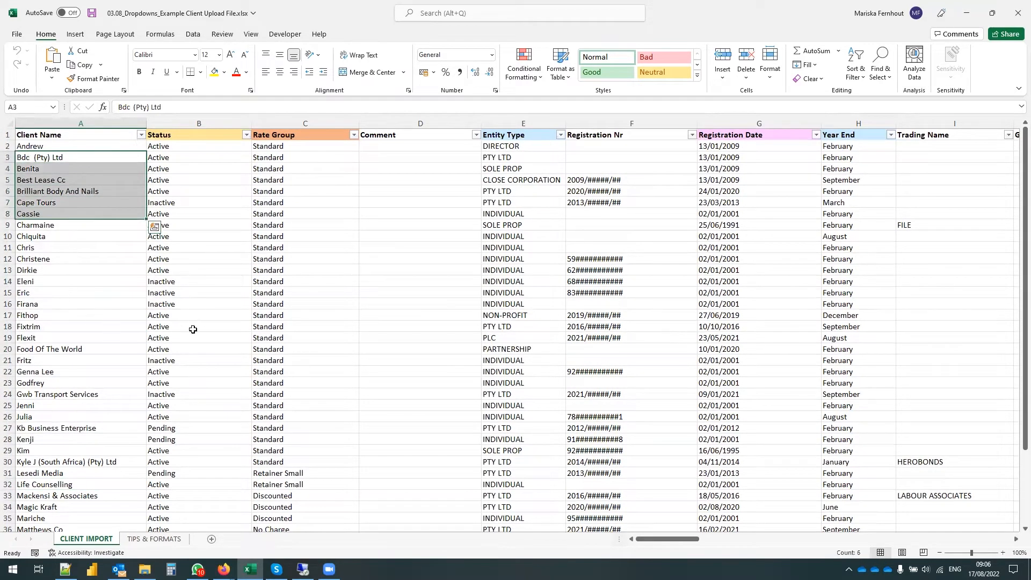
scroll(215, 412, "down", 1)
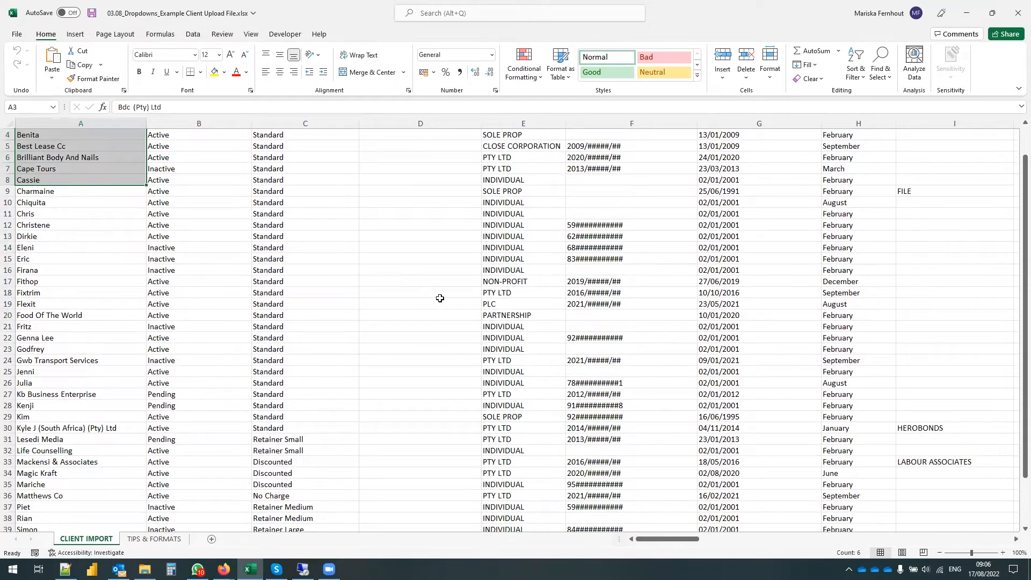
scroll(320, 333, "down", 2)
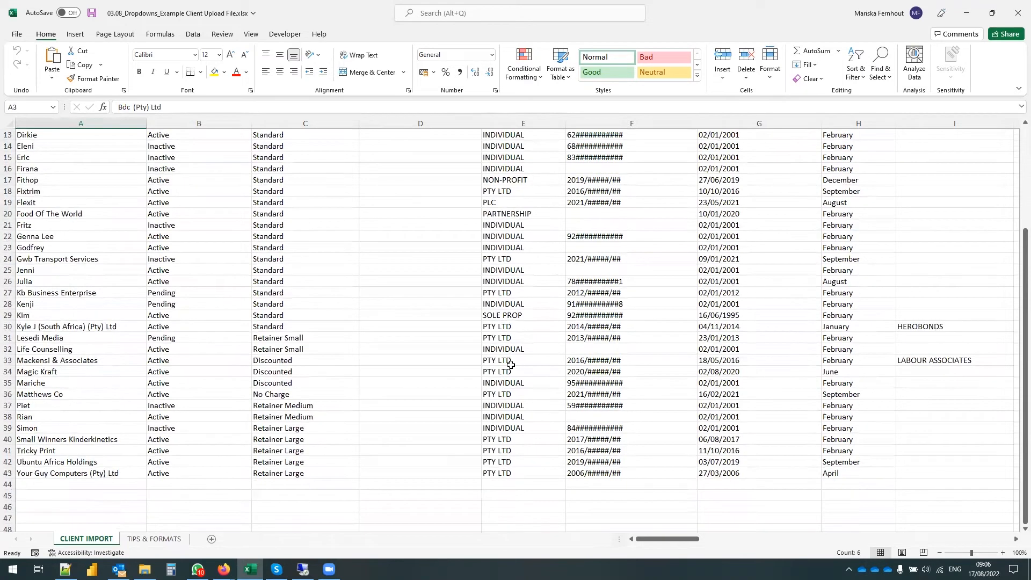
scroll(510, 358, "up", 4)
- Examine the Rate Group and Accountant source lists and their instructions on the TIPS & FORMATS sheet
key("ctrl+Page_Down")
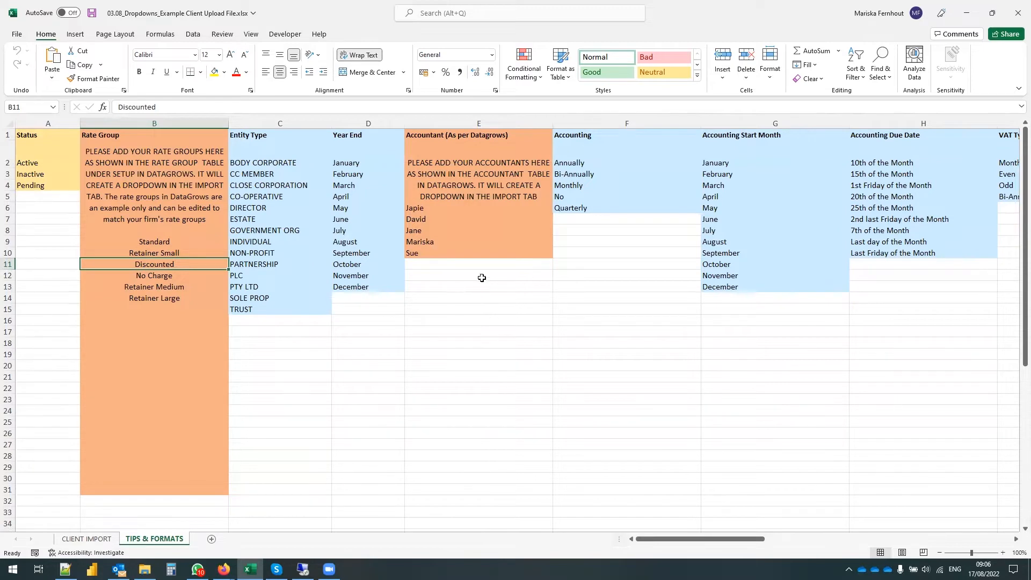
left_click_drag(125, 132, 132, 298)
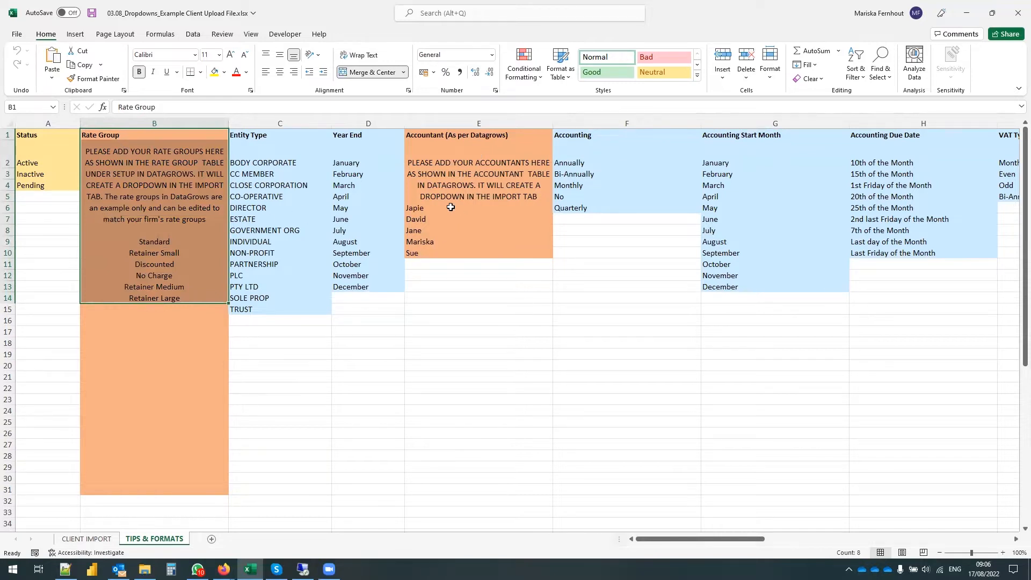
left_click_drag(450, 207, 432, 251)
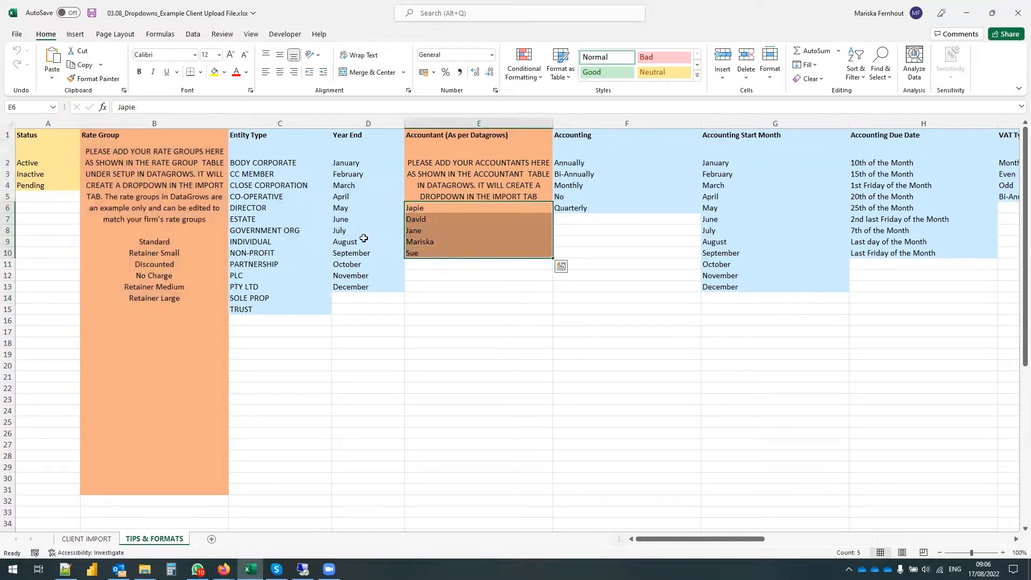
left_click(455, 137)
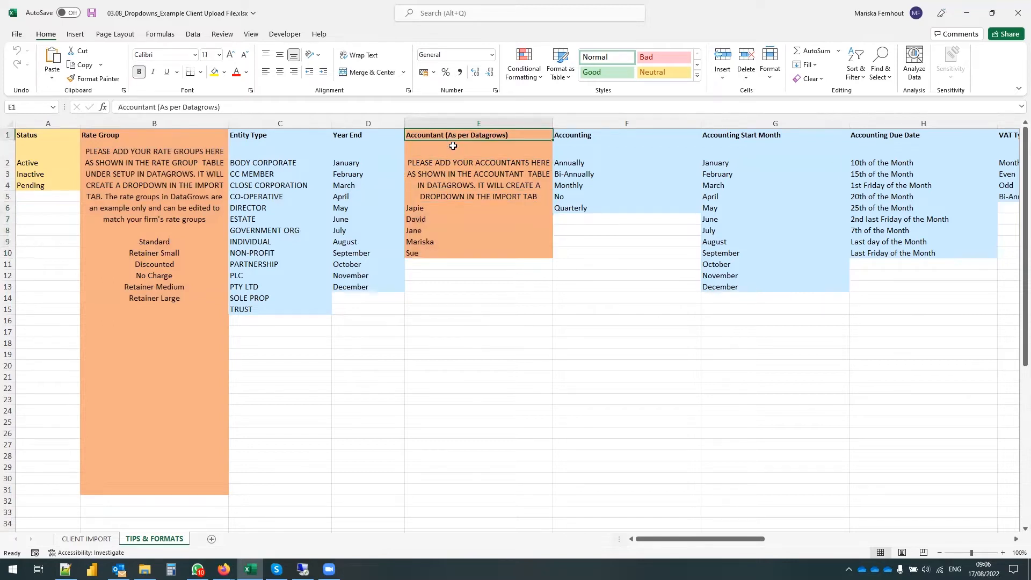
left_click(463, 151)
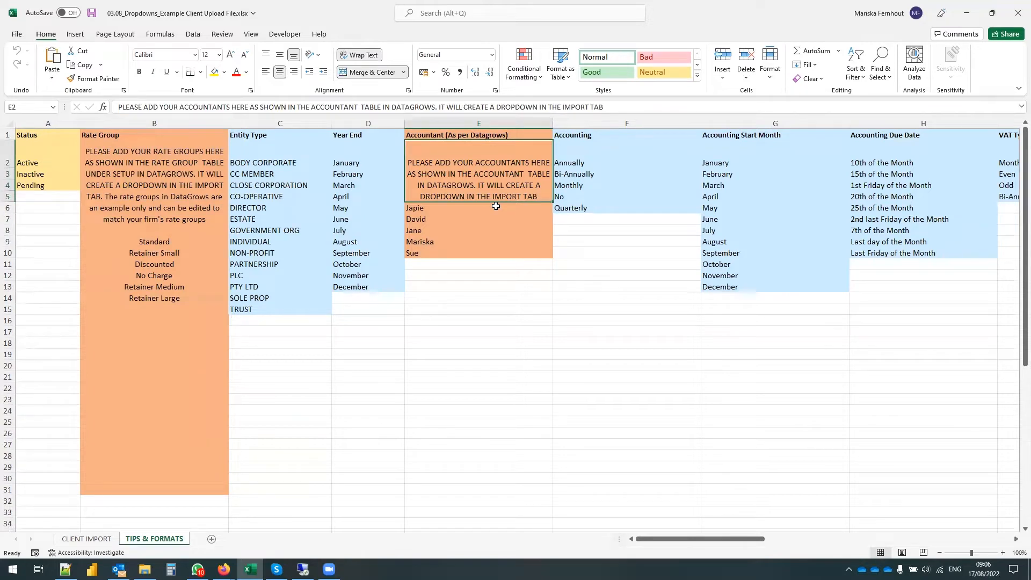
left_click(445, 209)
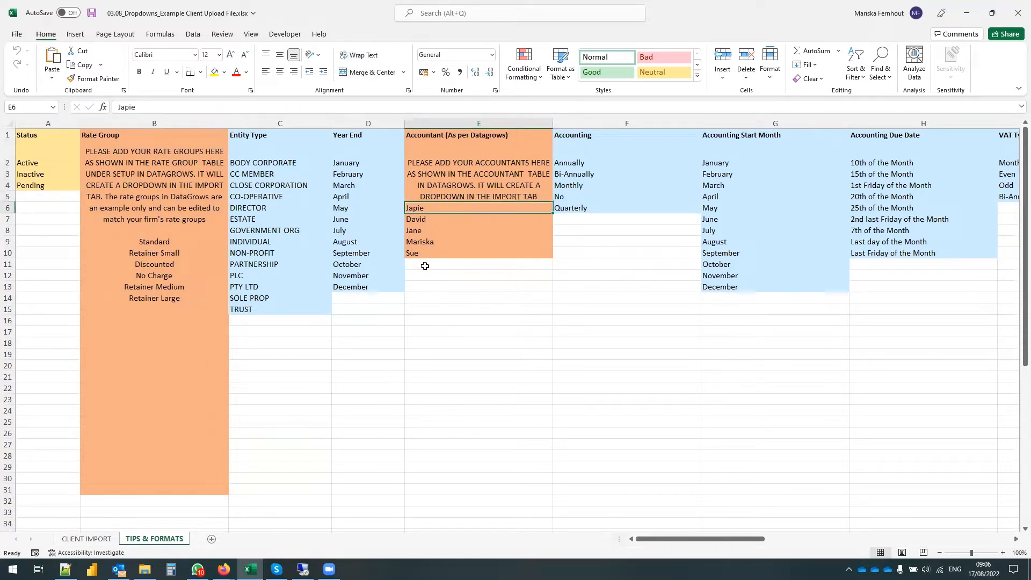
left_click(445, 231)
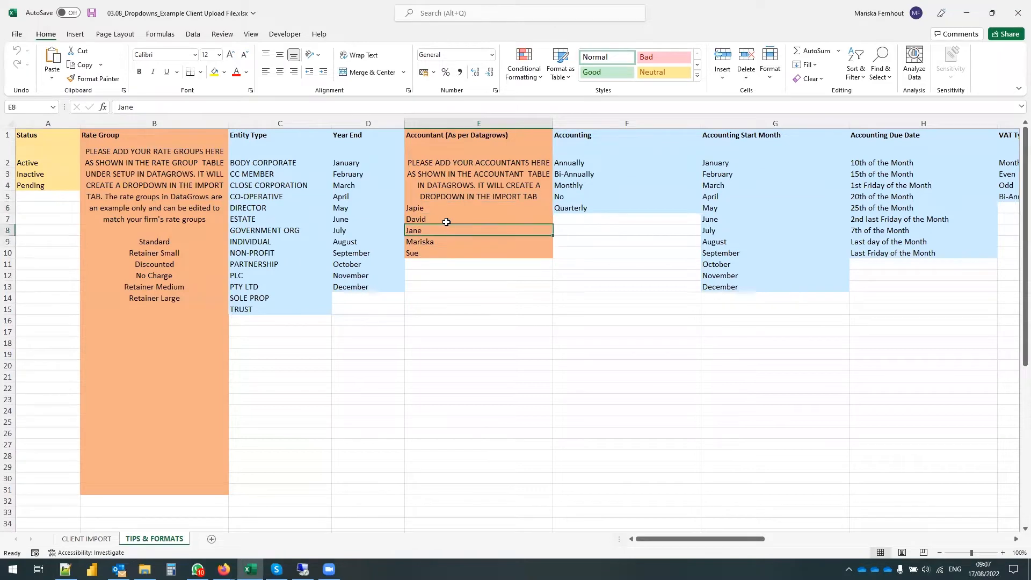
left_click_drag(425, 210, 425, 254)
- Check the Accountant dropdown choices in cell T3 of the CLIENT IMPORT sheet, and return to the first client's rate group
left_click(100, 540)
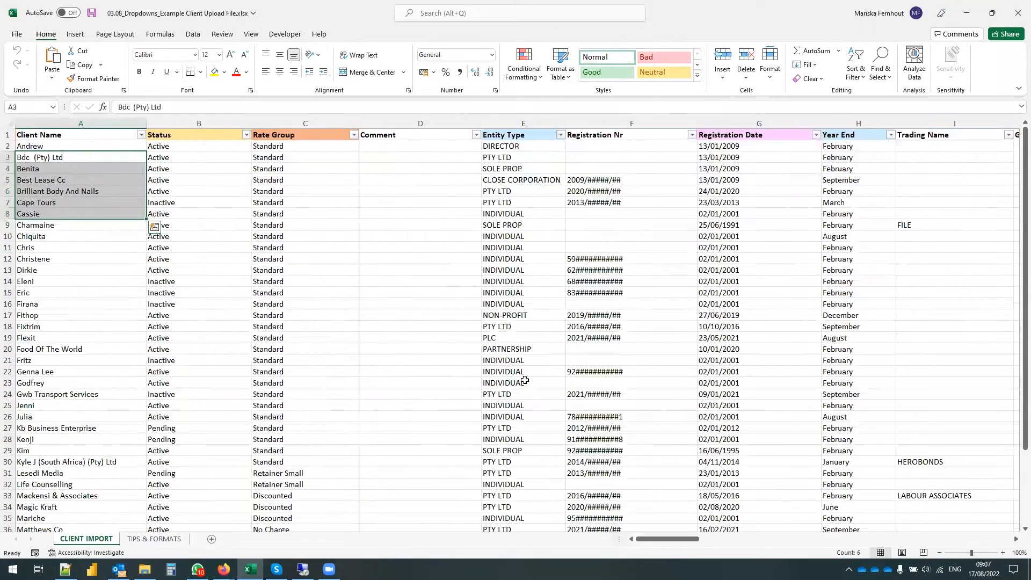
left_click_drag(655, 539, 741, 547)
left_click(284, 157)
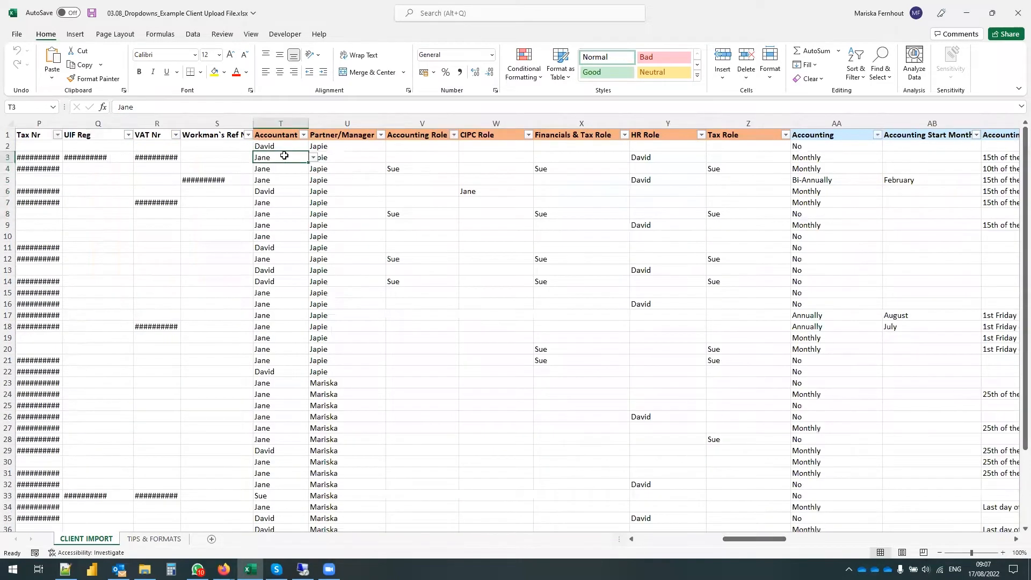
left_click(314, 159)
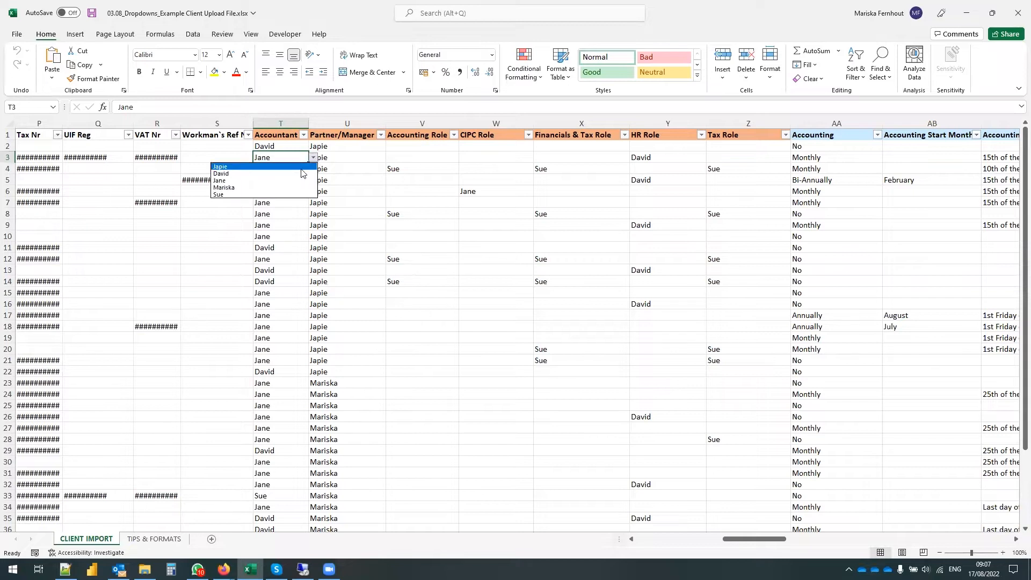
left_click(288, 216)
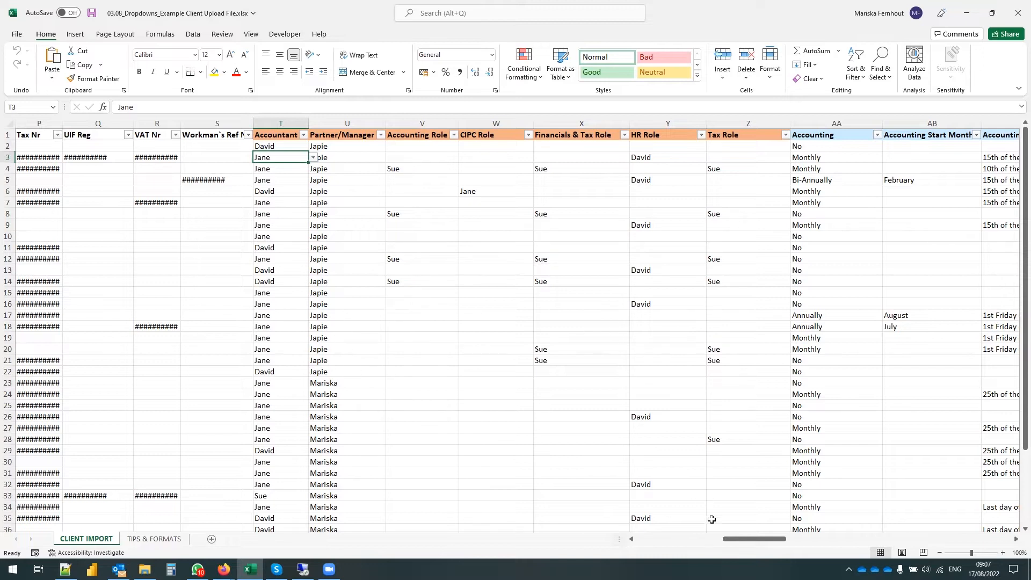
left_click_drag(786, 548, 698, 549)
left_click(294, 149)
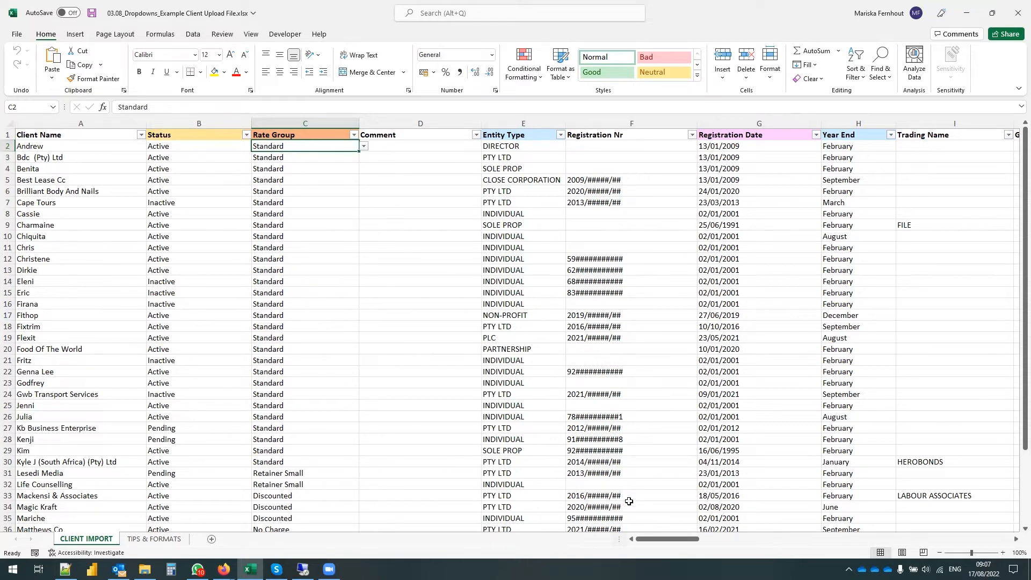
- Examine the full Registration Date and Year End columns, comparing the date format with the month entries
left_click_drag(655, 545, 691, 555)
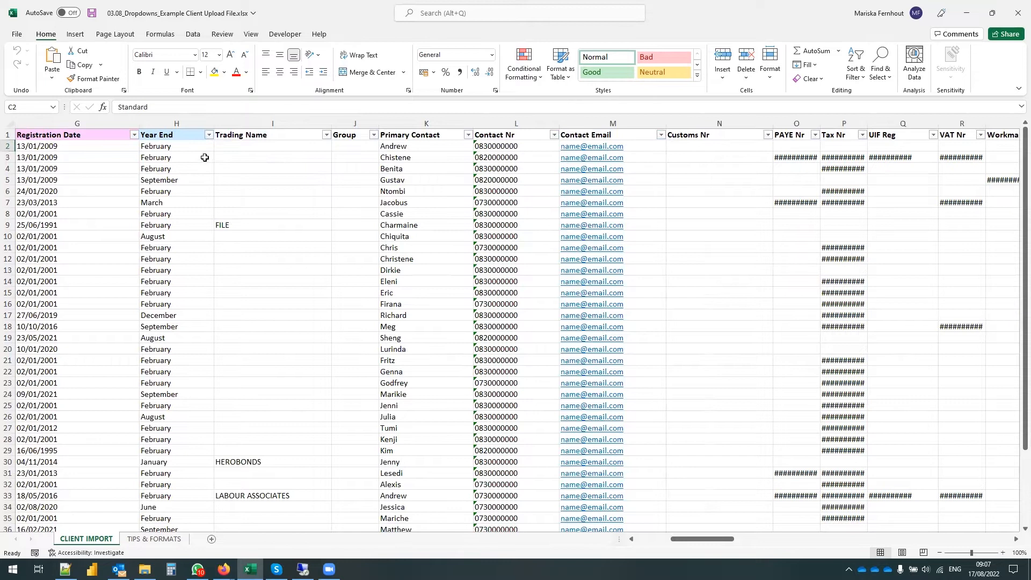
left_click(196, 134)
key("ctrl+shift+Down")
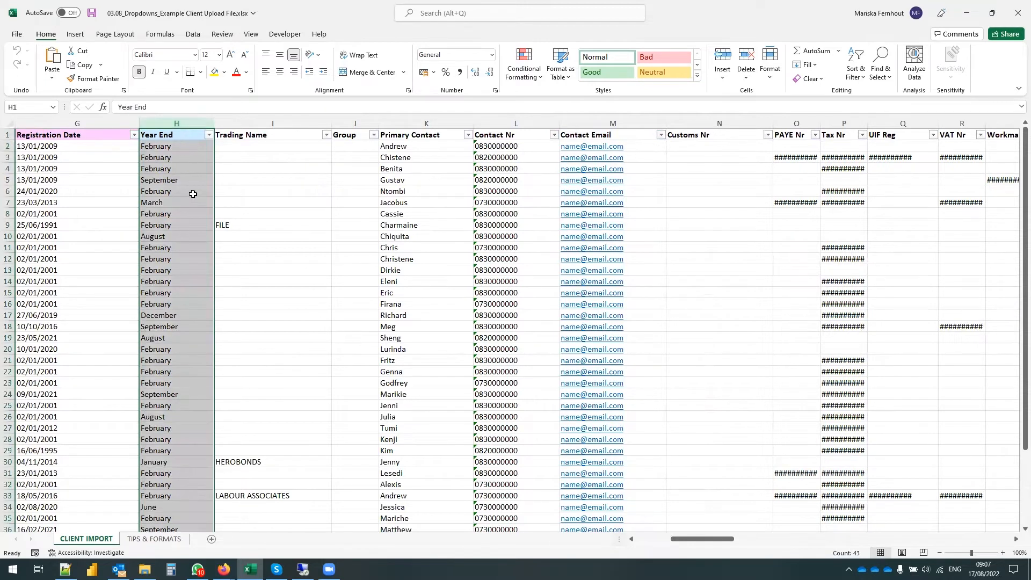
left_click(54, 133)
key("ctrl+shift+Down")
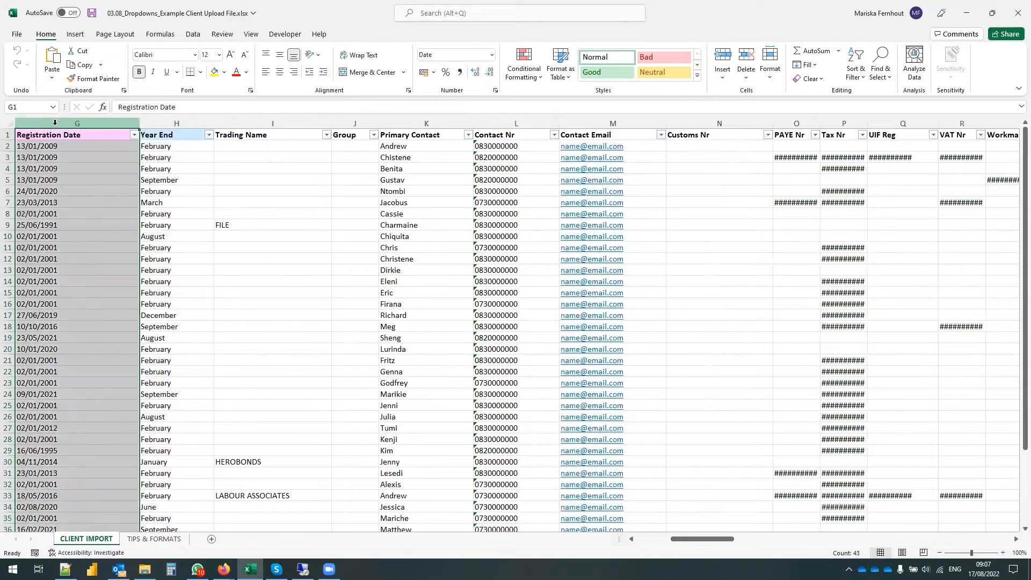
left_click(165, 132)
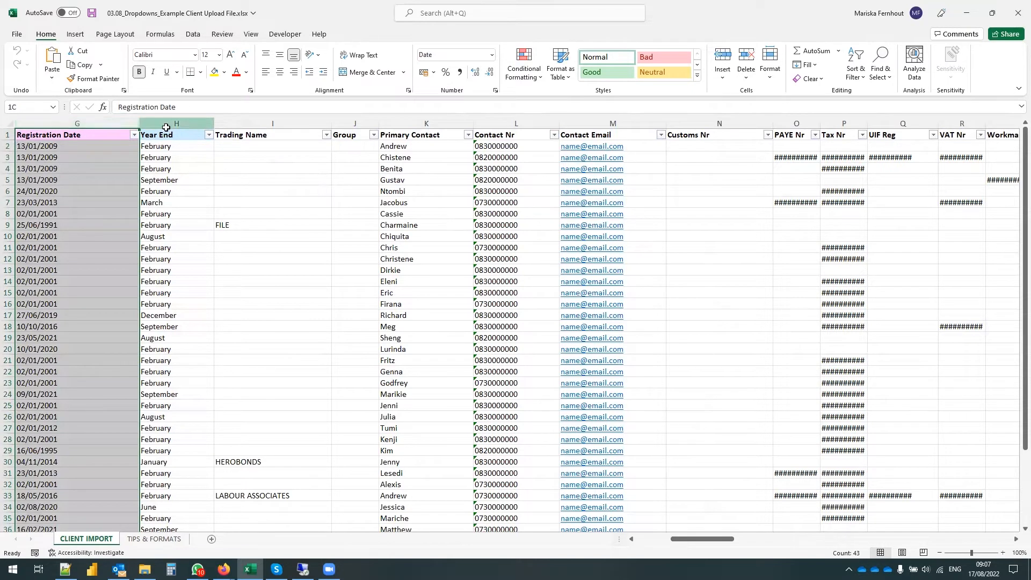
key("ctrl+shift+Down")
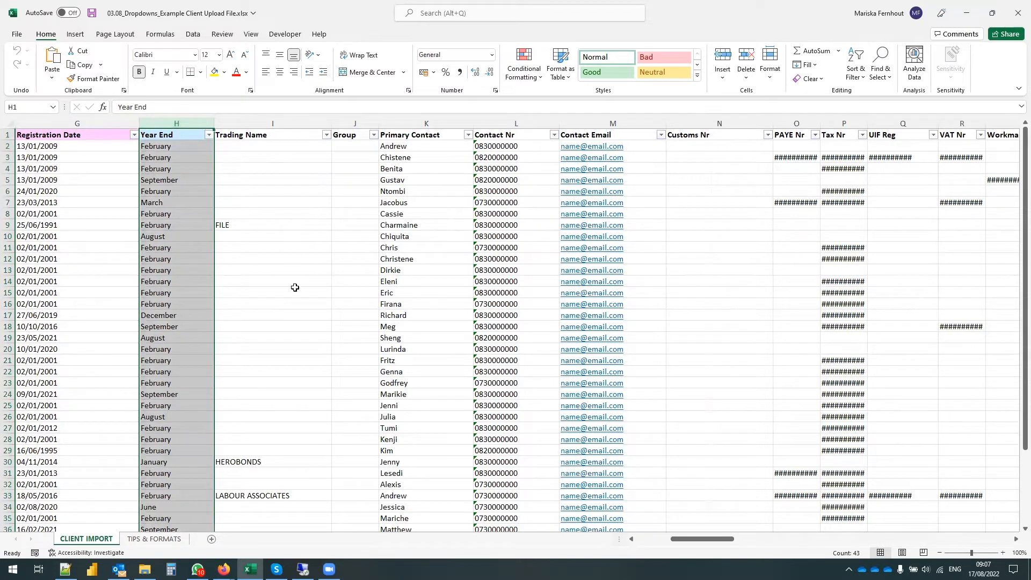
left_click(71, 132)
key("ctrl+shift+Down")
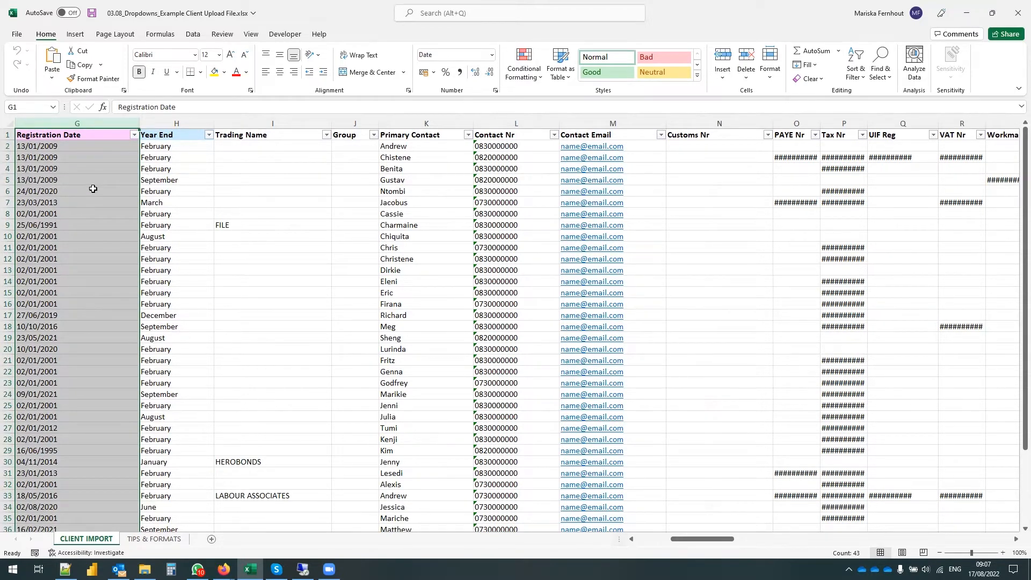
left_click(147, 133)
key("ctrl+shift+Down")
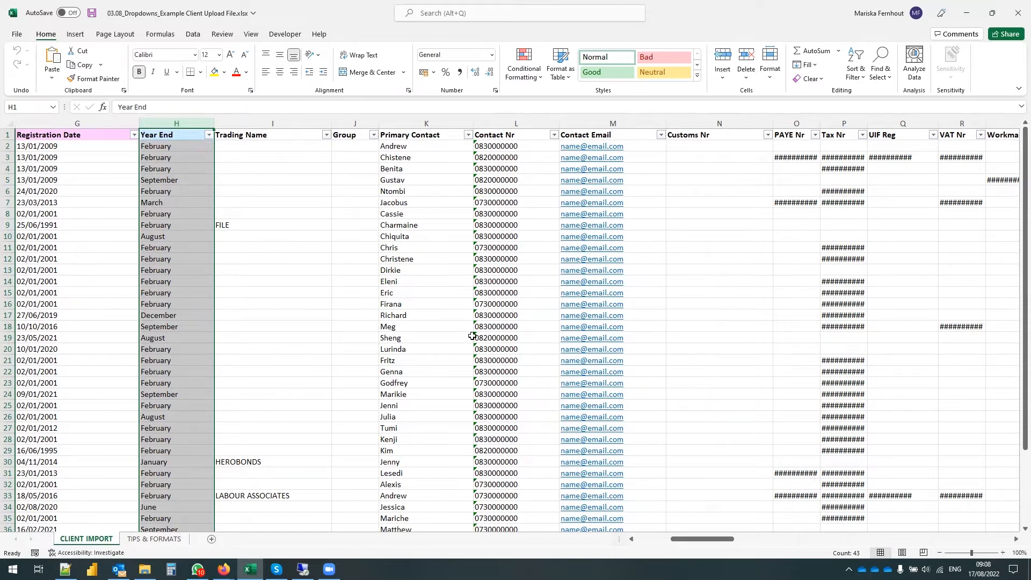
- Review the Primary Contact entries alongside the contact number and contact email columns
left_click_drag(684, 537, 701, 545)
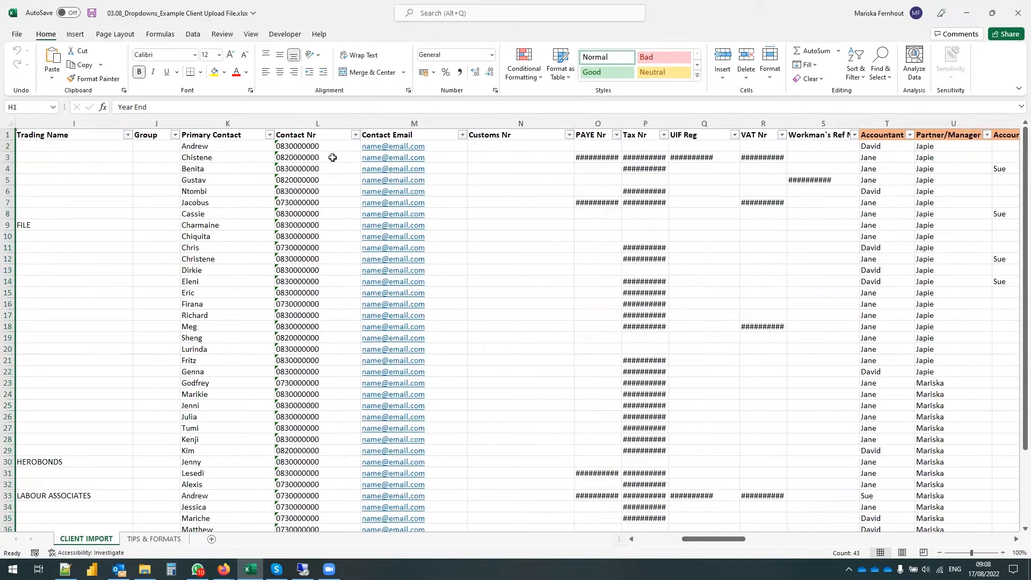
left_click(218, 148)
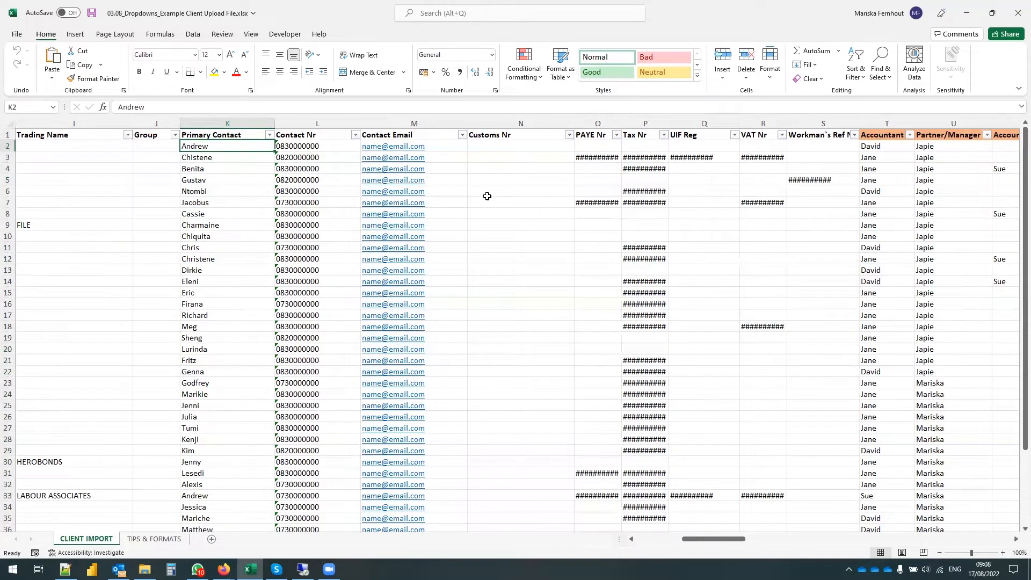
left_click(201, 202)
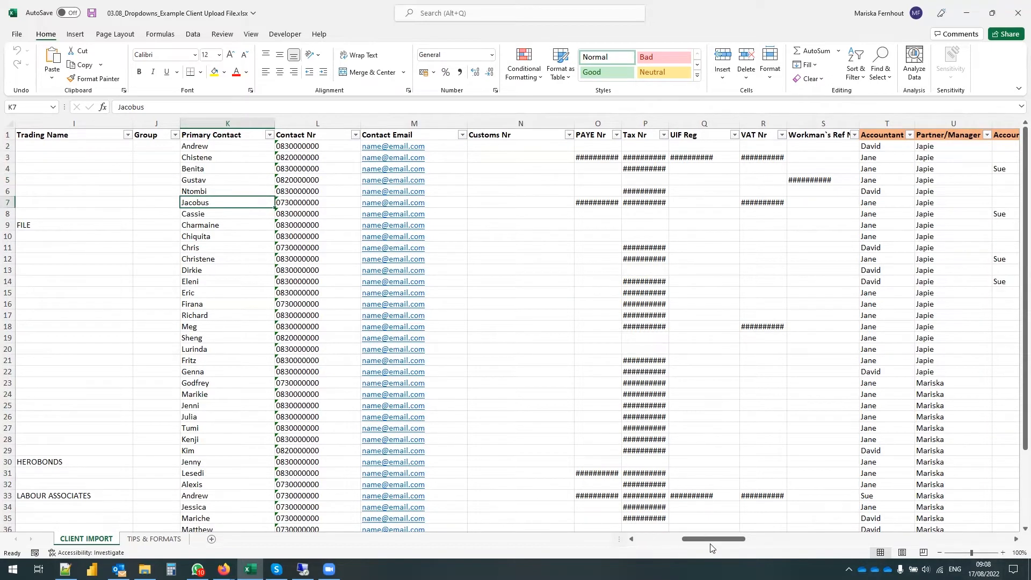
- Widen the Workman`s Ref Nr column slightly to fit its full heading
left_click_drag(706, 544, 755, 556)
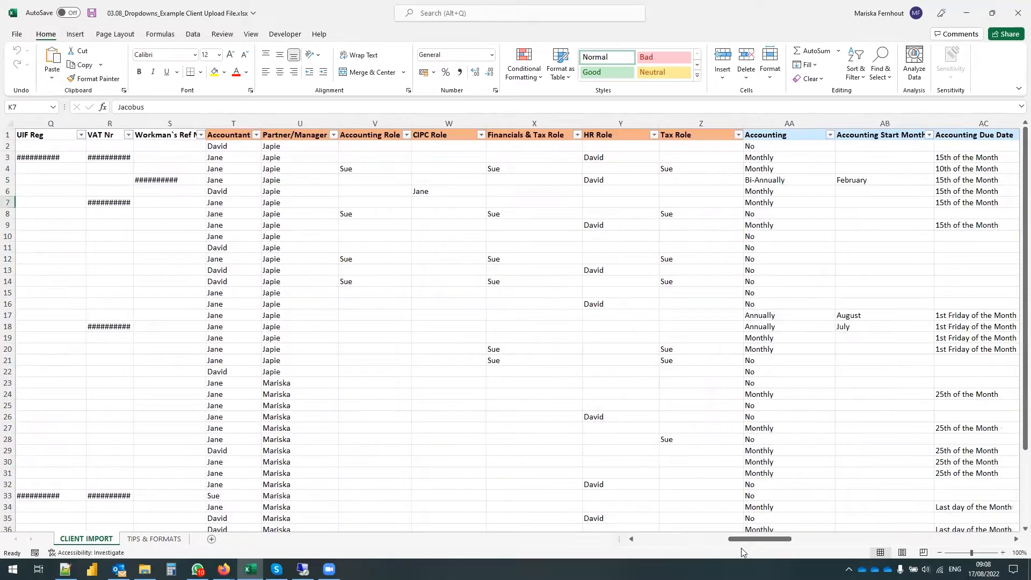
left_click_drag(206, 126, 213, 126)
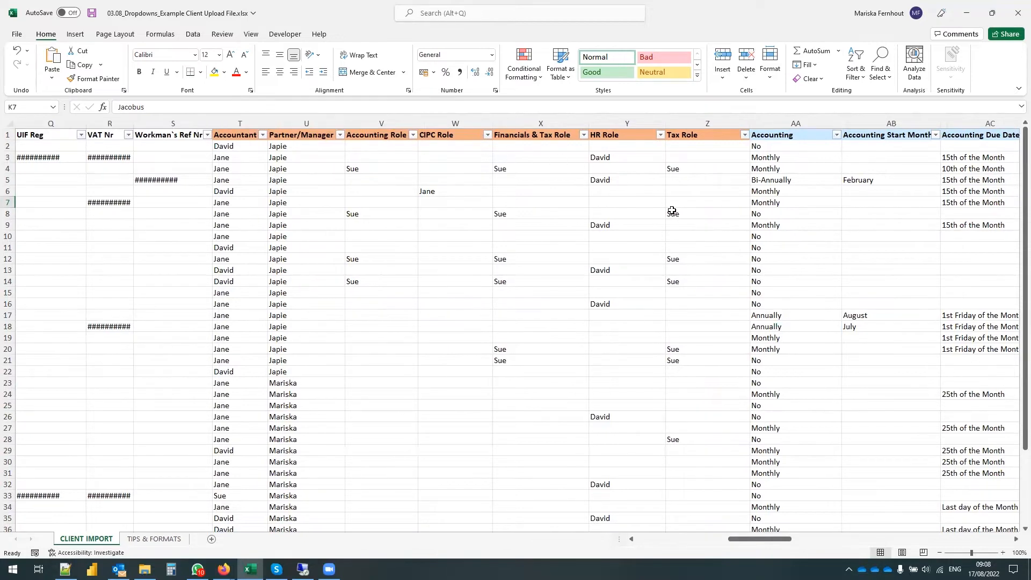
- Review the Accountant column, then compare the first client's accountant in T2 with its role cells V2 to Z2
left_click(240, 124)
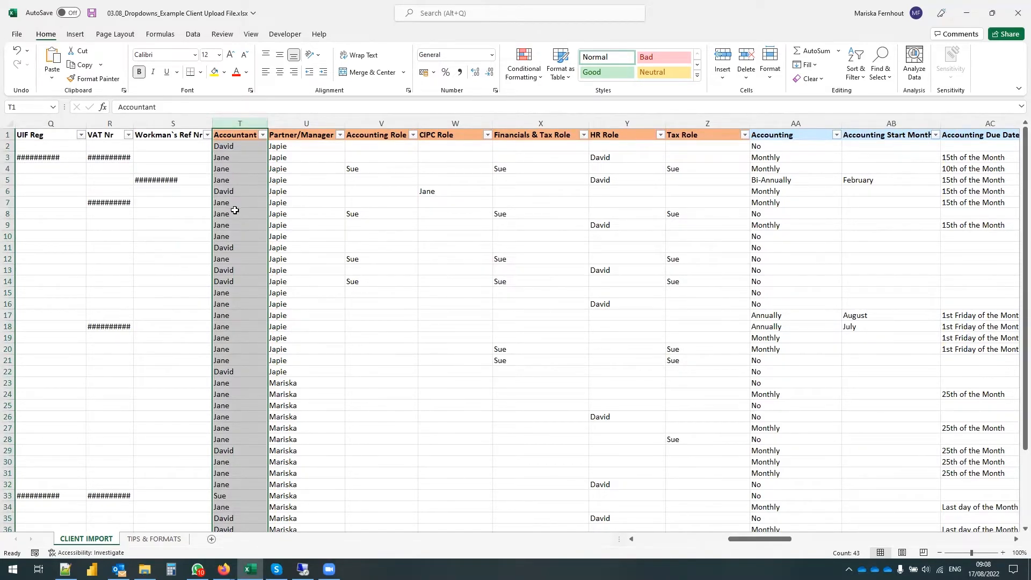
left_click(230, 148)
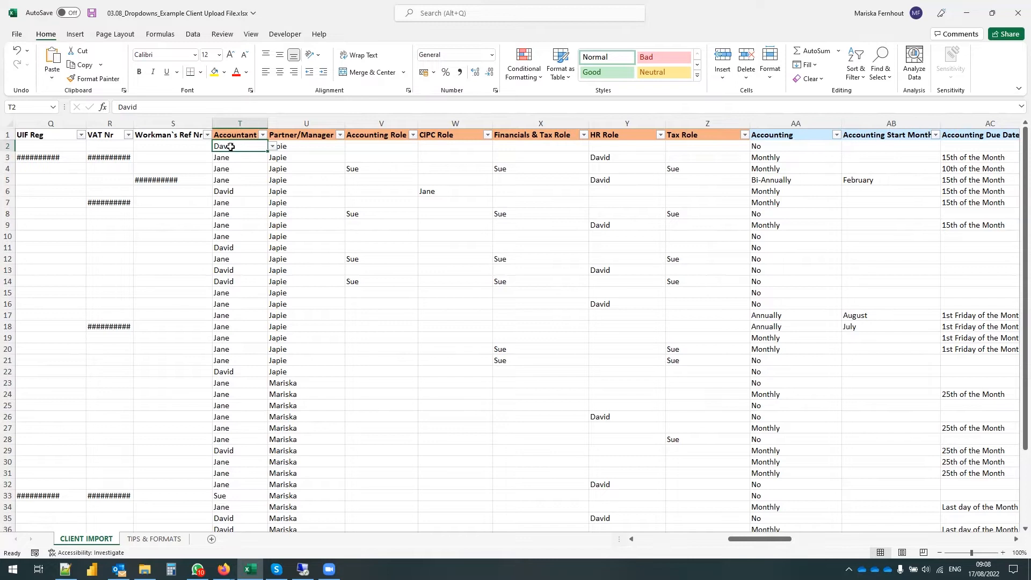
left_click_drag(397, 147, 677, 149)
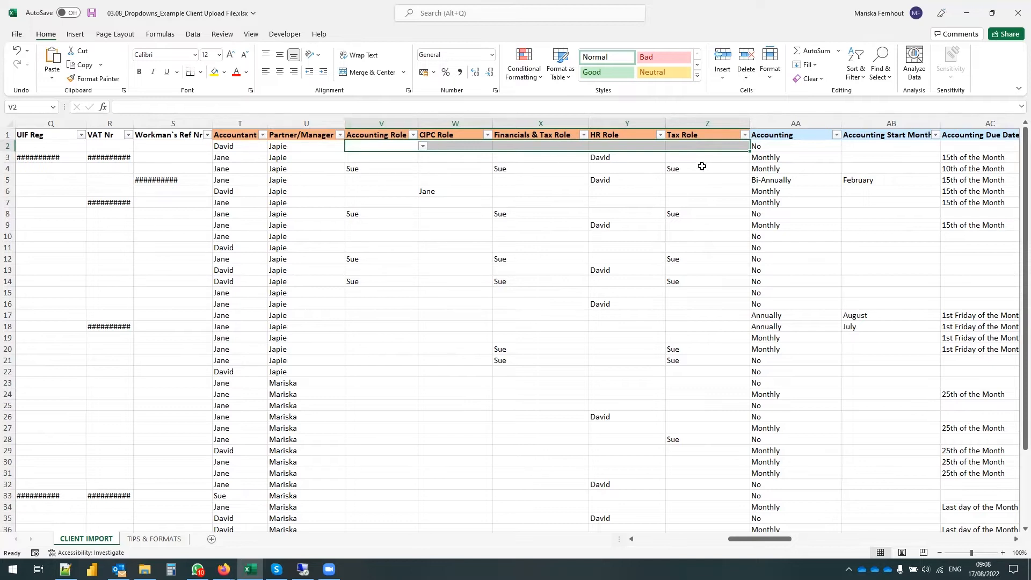
- Compare row 4's Accountant entry with its Accounting Role, Financials & Tax Role and Tax Role assignments
left_click(225, 168)
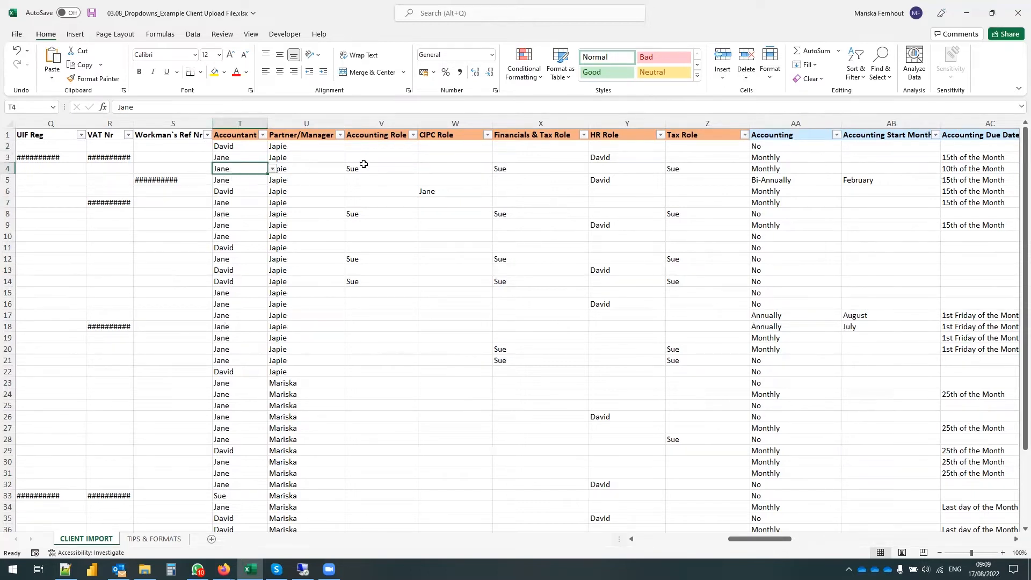
left_click(408, 170)
left_click(529, 169)
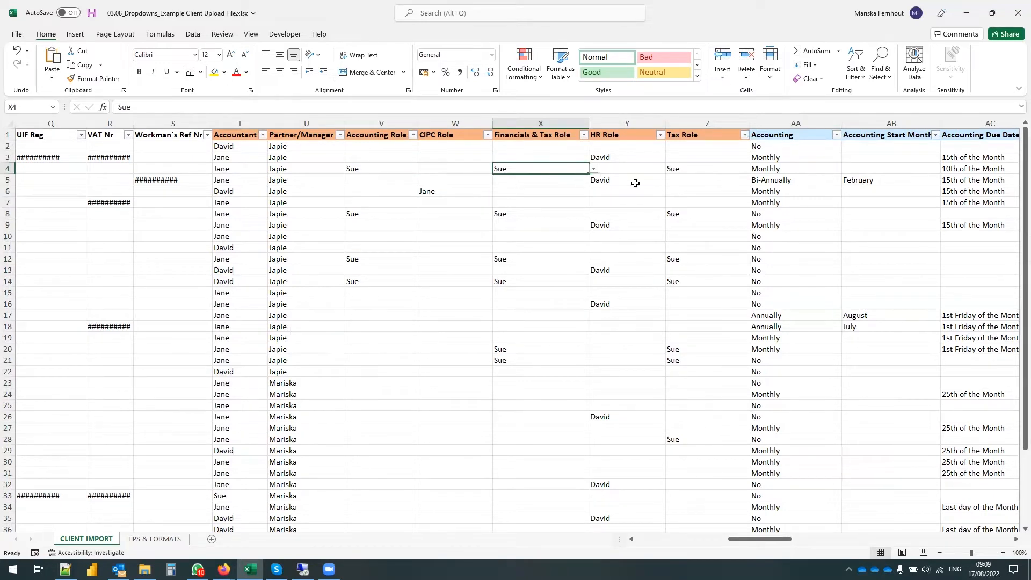
left_click(234, 170)
left_click(395, 167)
left_click(508, 167)
left_click(698, 167)
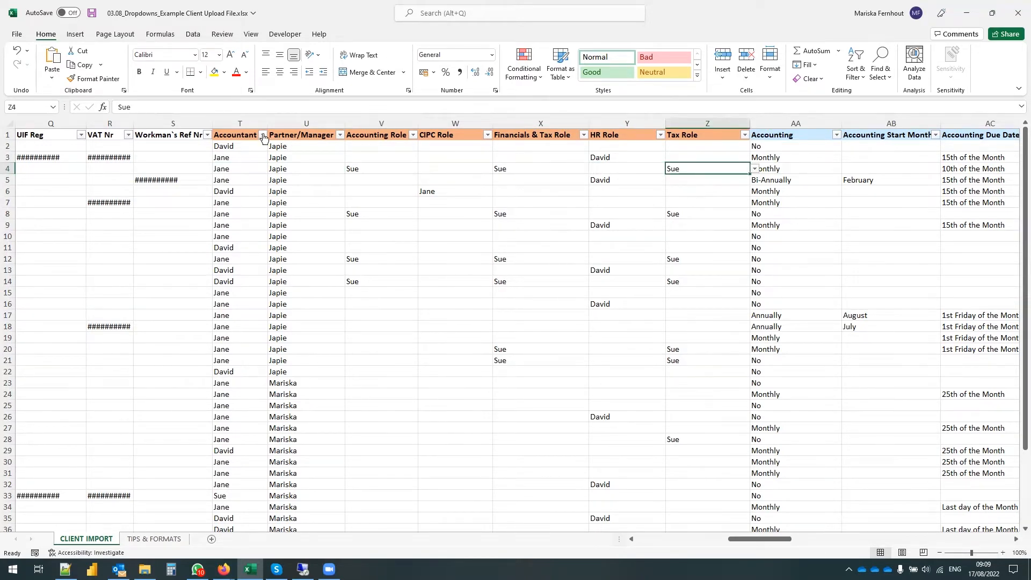
- Examine the whole Accountant column against the five role columns from Accounting Role to Tax Role
left_click(240, 124)
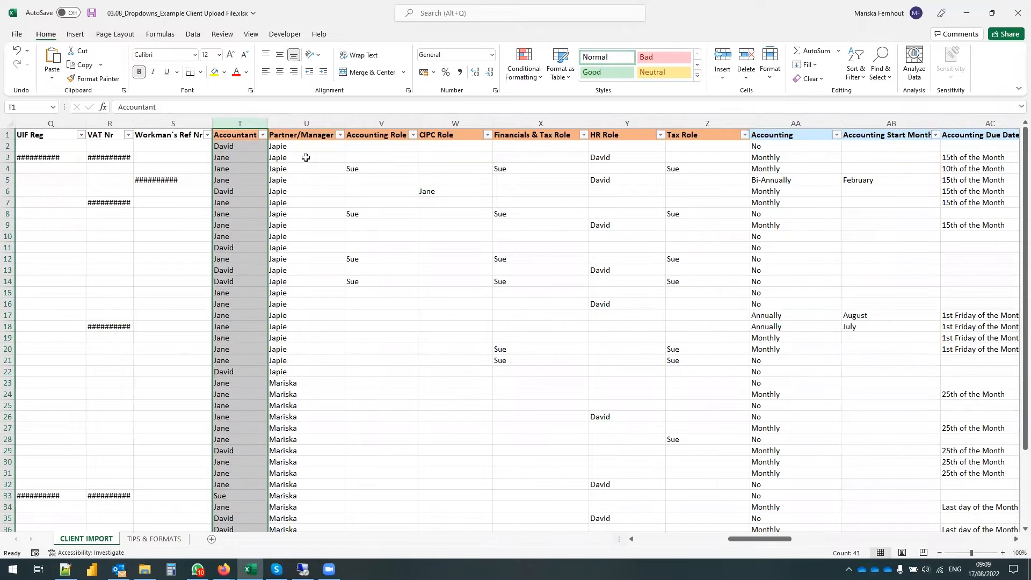
left_click_drag(378, 124, 697, 156)
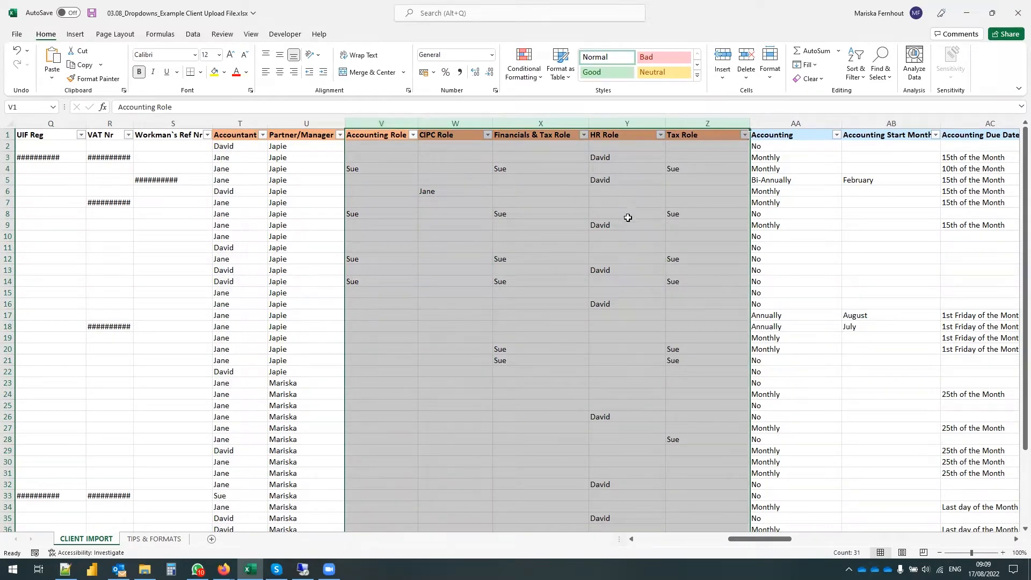
left_click(628, 220)
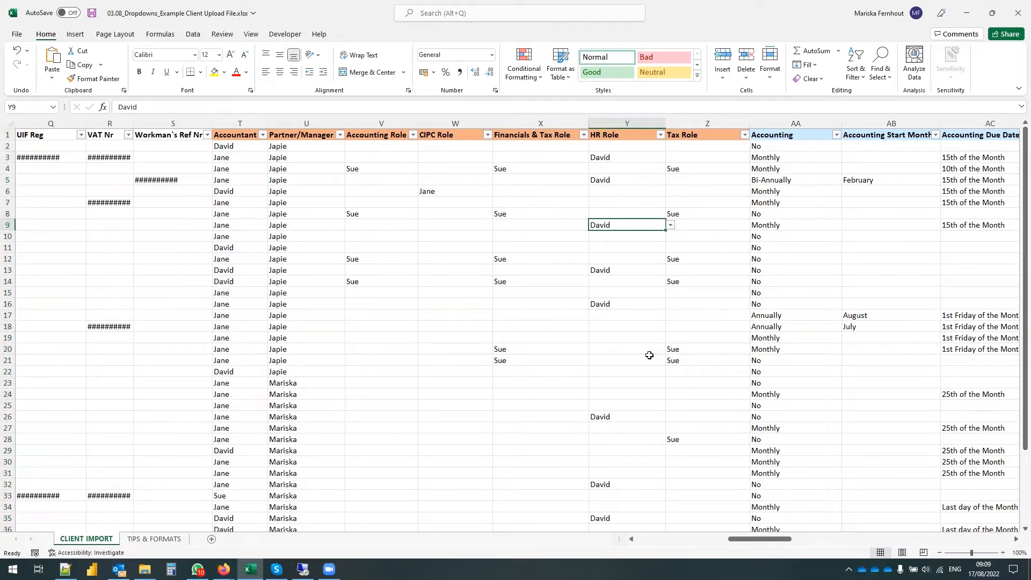
- Examine the Partner/Manager column and its entries in rows 2 to 22, ending at the Accounting Role in V8
left_click(304, 124)
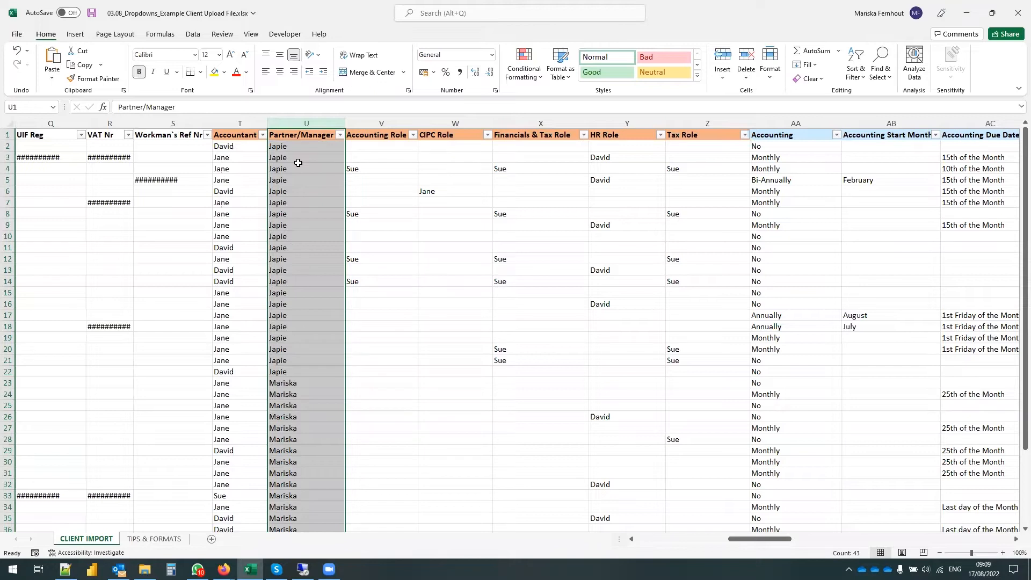
left_click(294, 134)
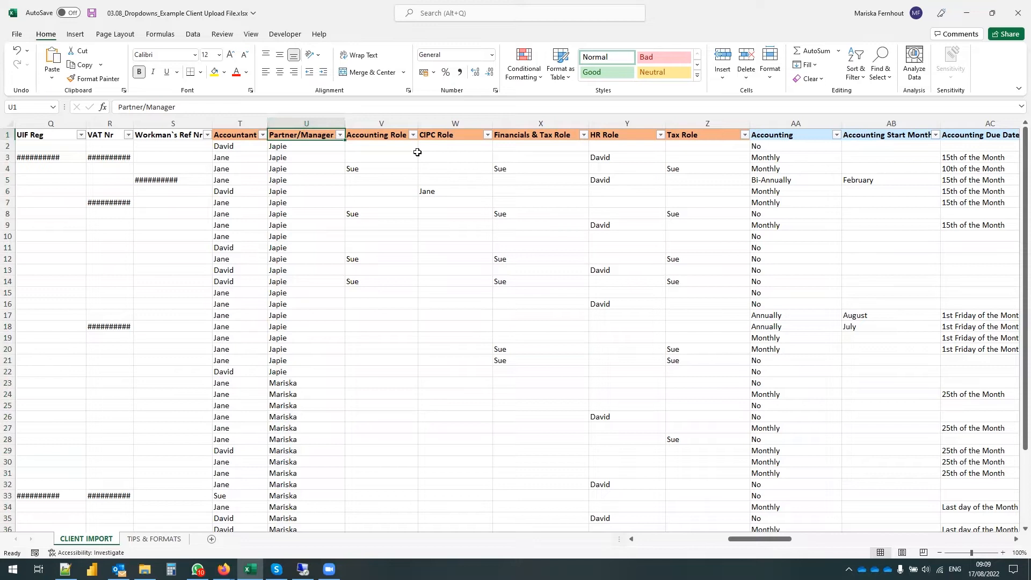
left_click_drag(314, 146, 330, 367)
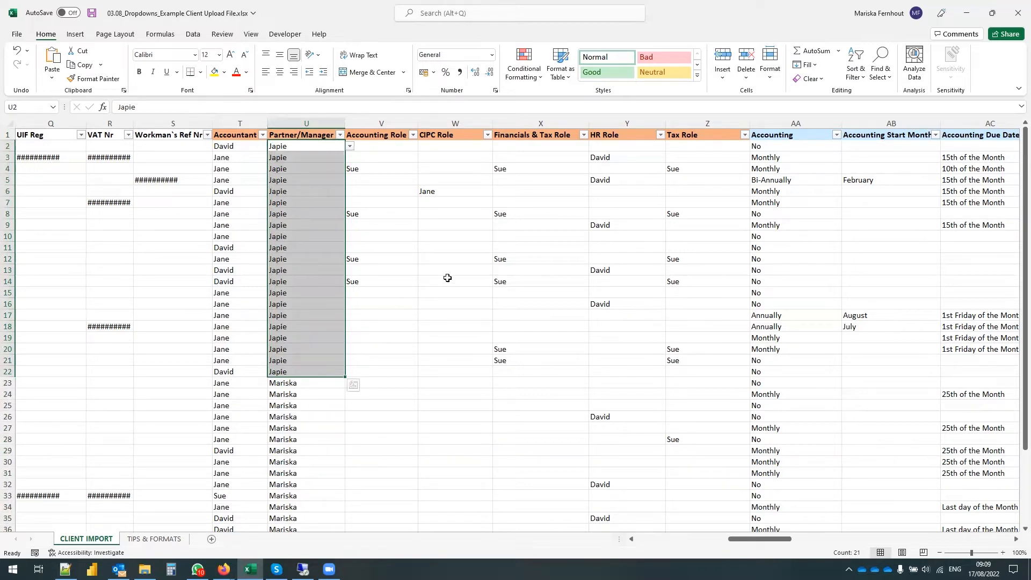
left_click(411, 213)
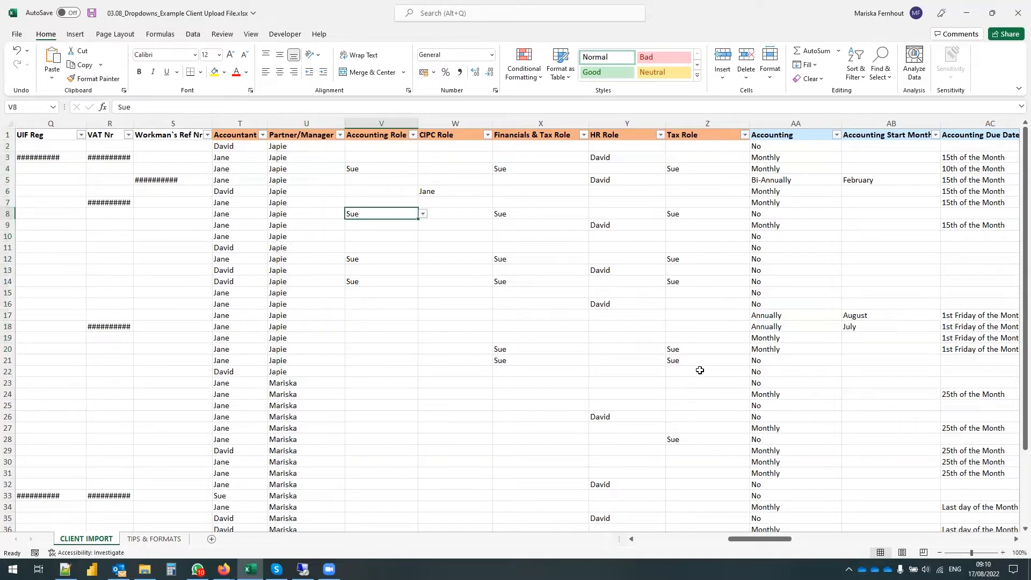
- Check the Accounting frequency choices in cell AA2, leaving the existing selection in place
left_click_drag(768, 540, 826, 560)
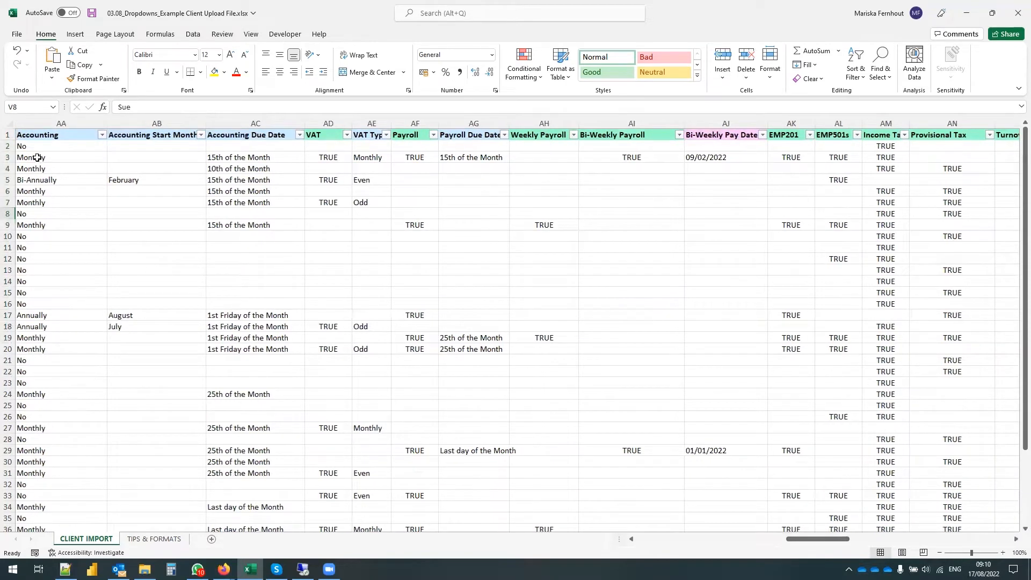
left_click(81, 156)
left_click(59, 146)
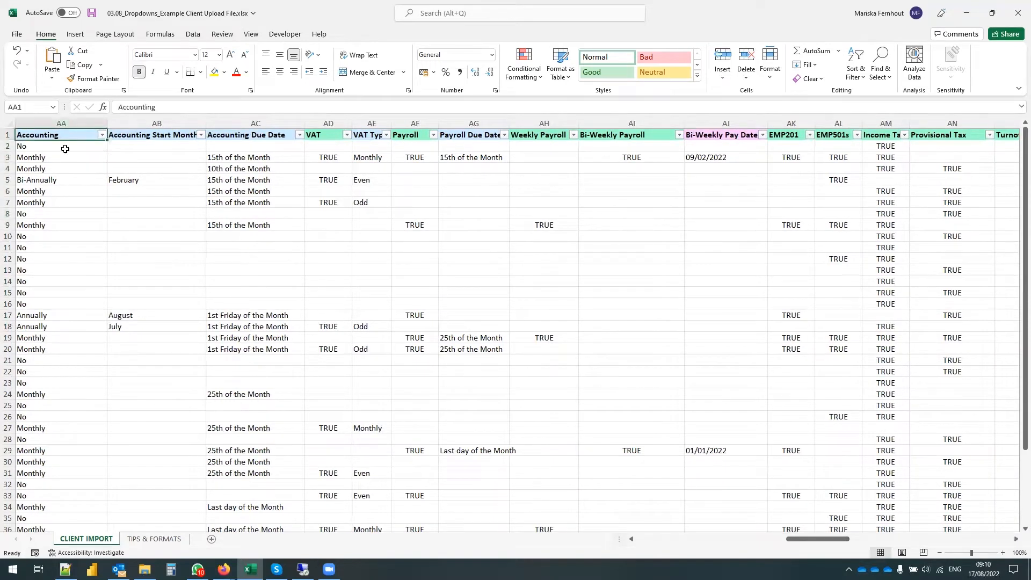
left_click(111, 146)
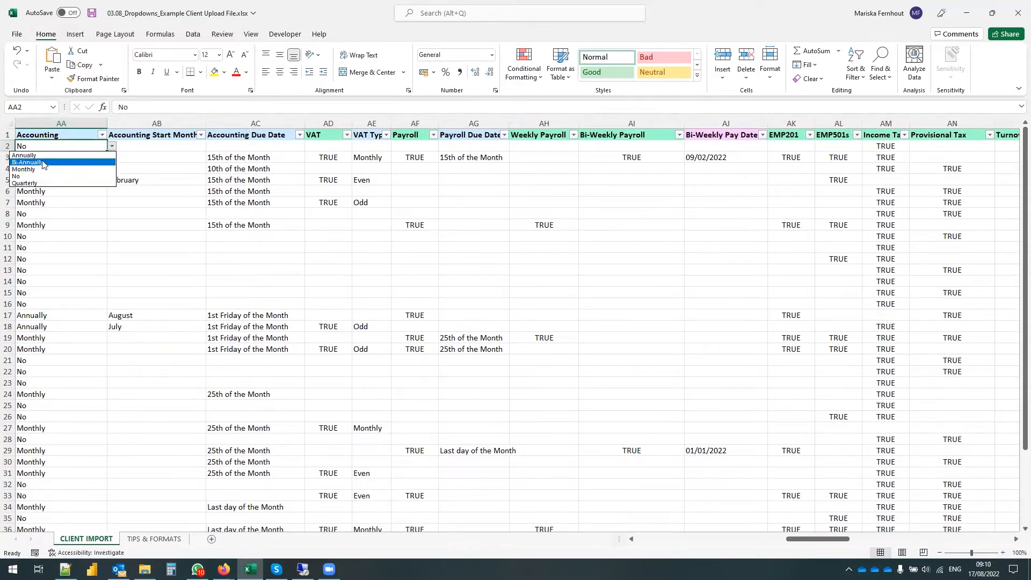
left_click(39, 144)
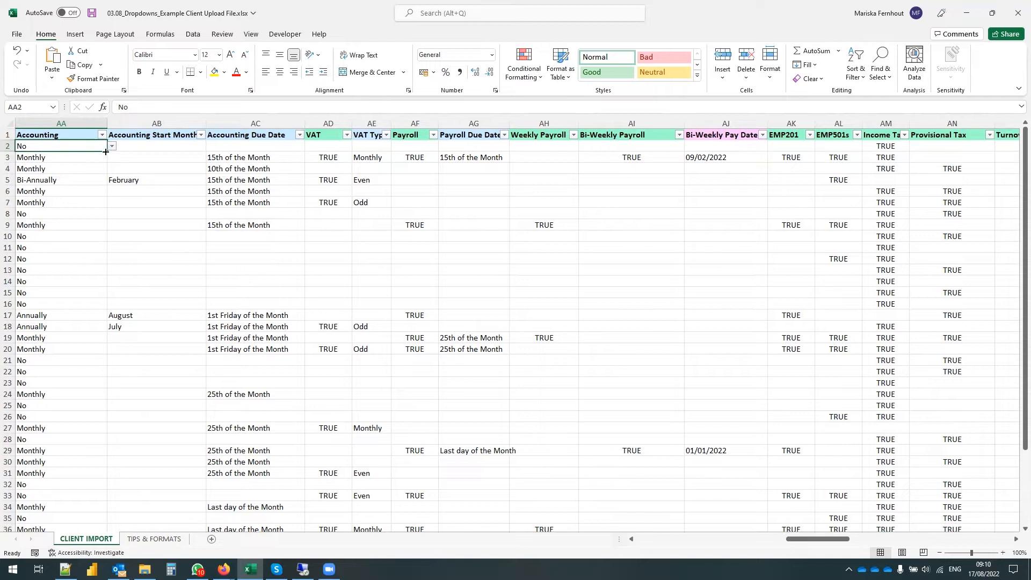
- Examine the Accounting Start Month in row 5 alongside that client's Bi-Annually accounting frequency
left_click(137, 144)
left_click(151, 172)
left_click(143, 180)
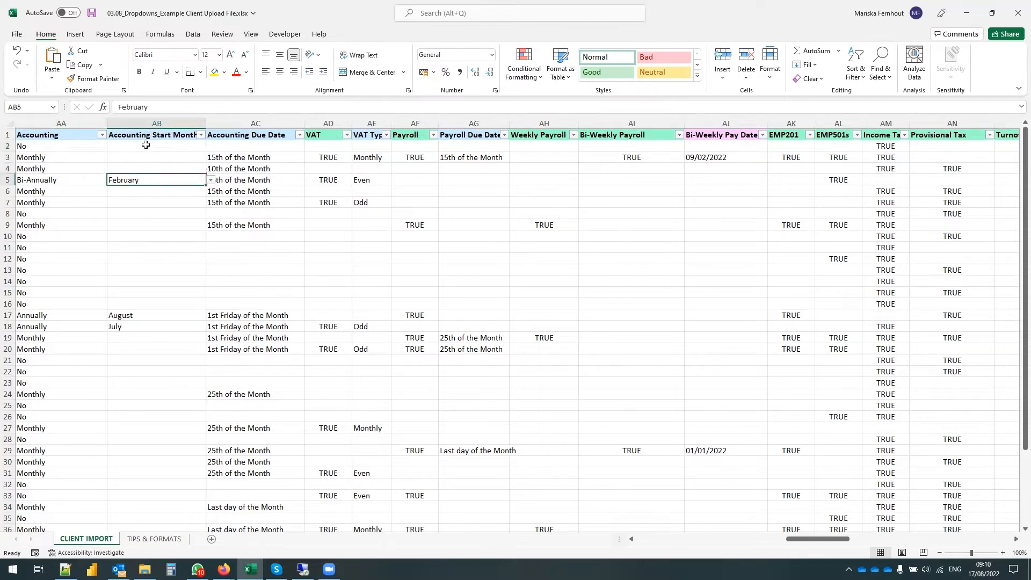
left_click(42, 179)
left_click(171, 179)
- Review the Accounting Due Date column and check the dropdown choices available in cell AC3
left_click_drag(243, 156, 268, 205)
left_click(310, 156)
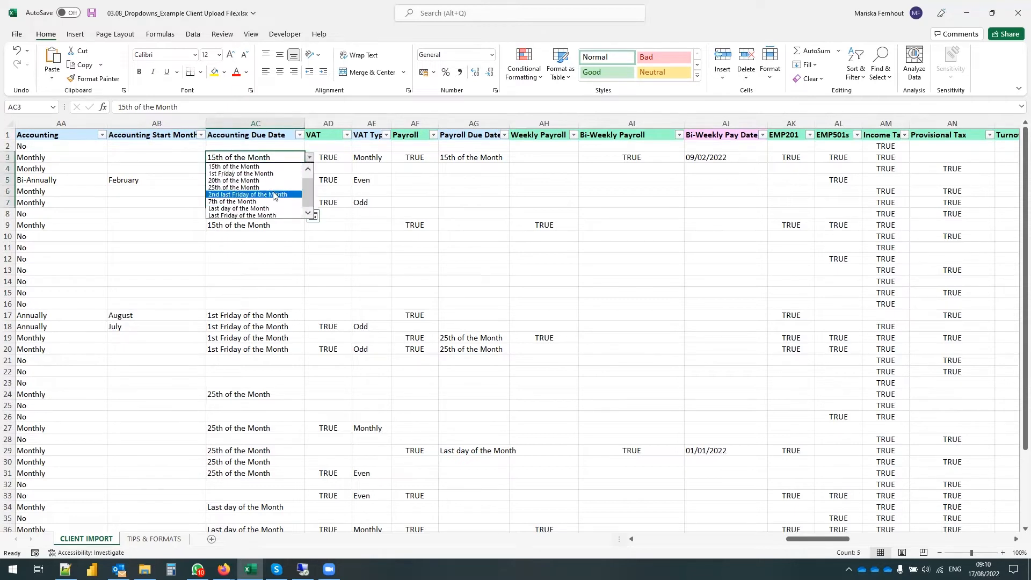
left_click(248, 153)
left_click(247, 158)
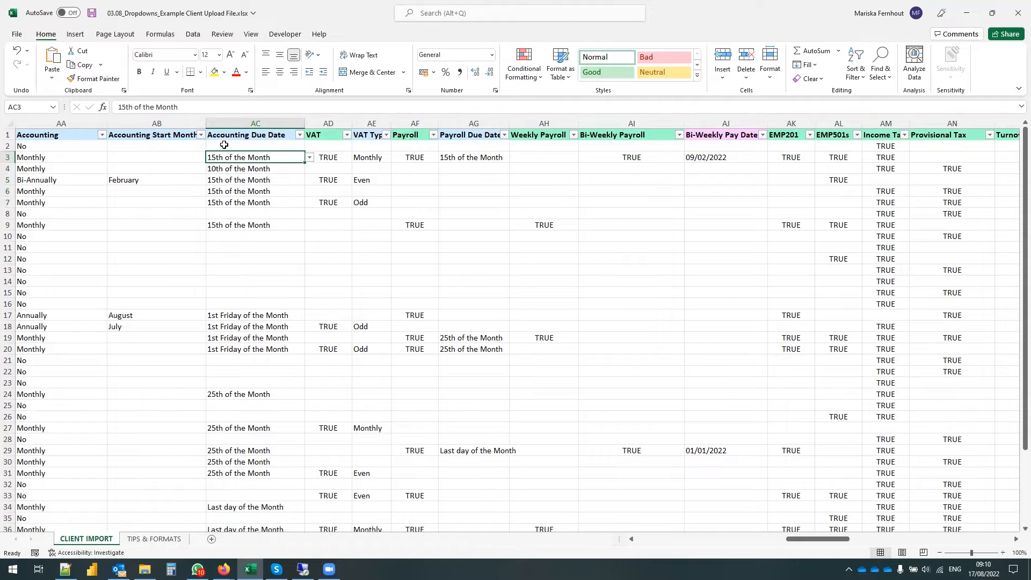
left_click(235, 123)
left_click(242, 156)
- Check row 3's VAT entry and VAT Type choices, keep Monthly in AE3, and view the Payroll entry
left_click(329, 161)
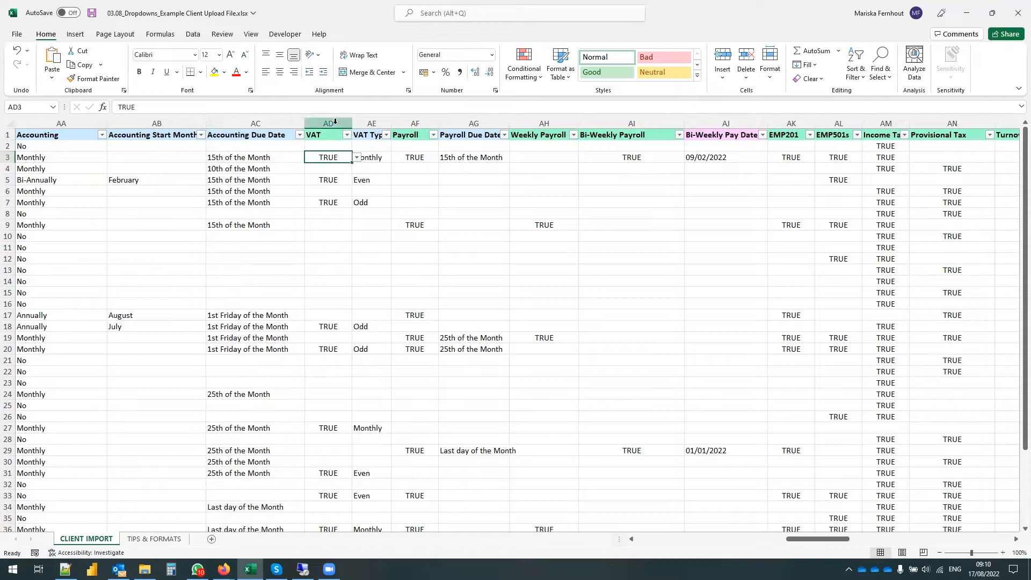
left_click(381, 156)
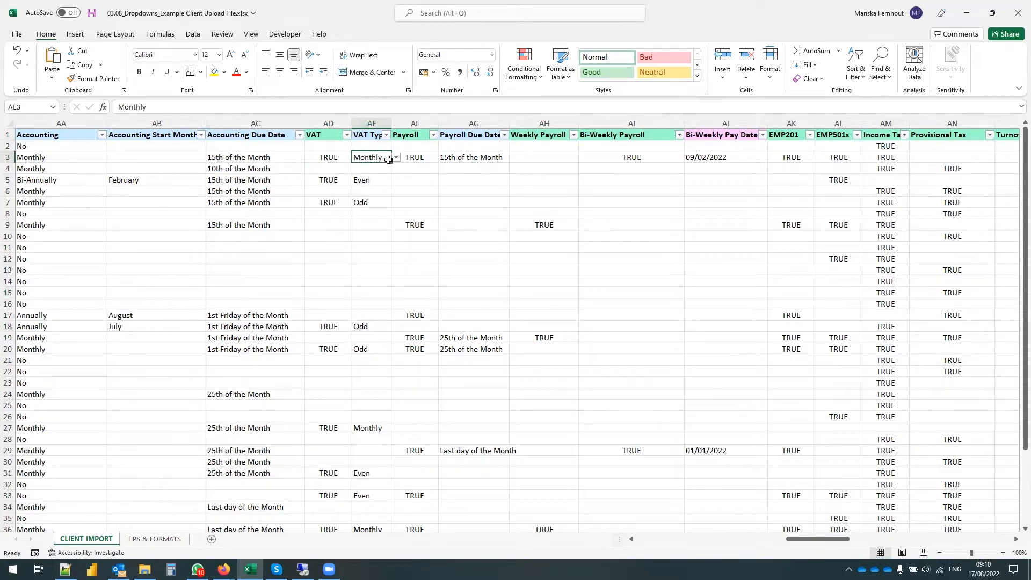
left_click(396, 157)
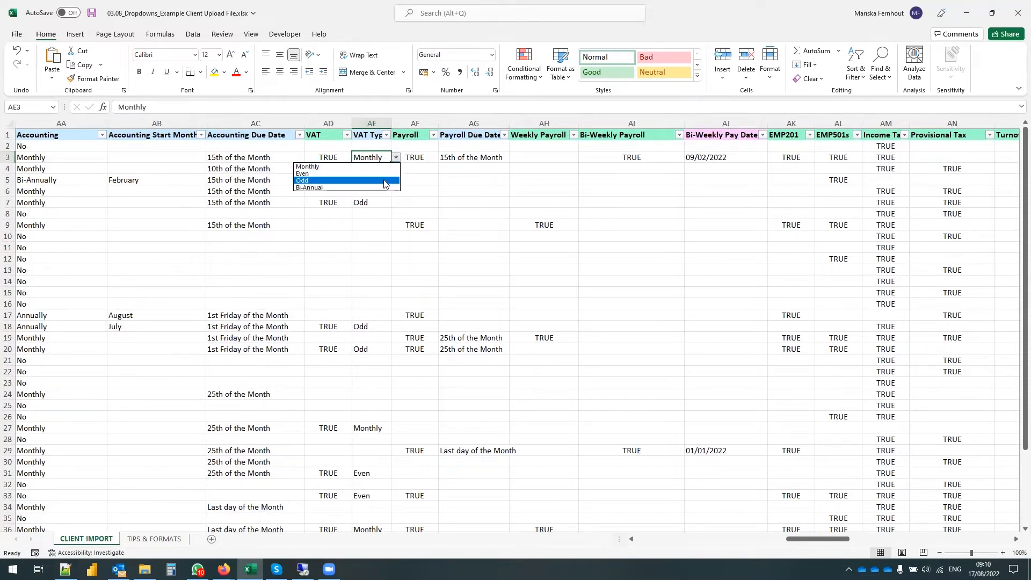
left_click(375, 167)
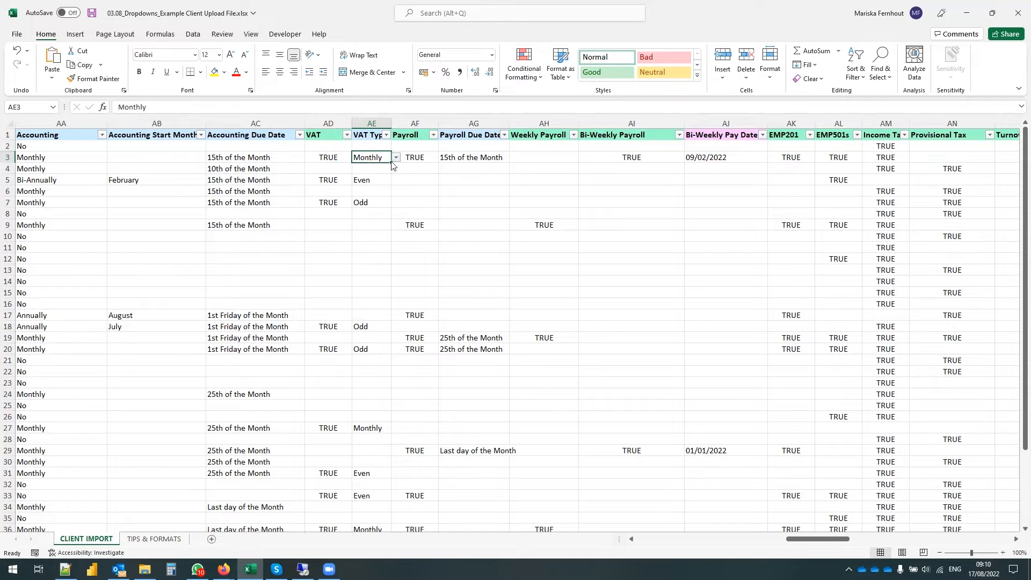
left_click(431, 157)
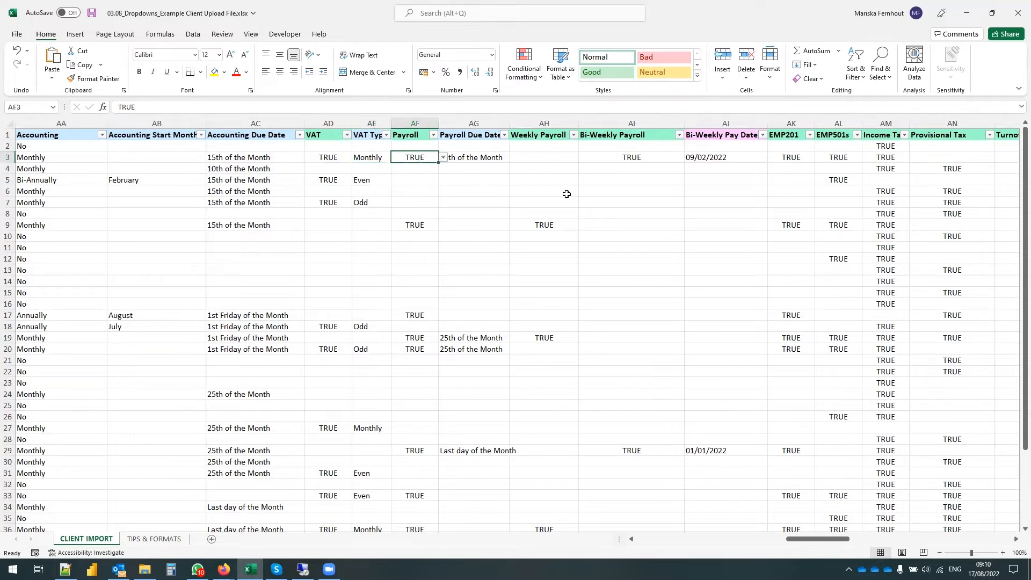
- Review the EMP201, EMP501s, Provisional Tax and Turnover Tax columns one after another
left_click_drag(825, 544, 848, 543)
left_click(453, 119)
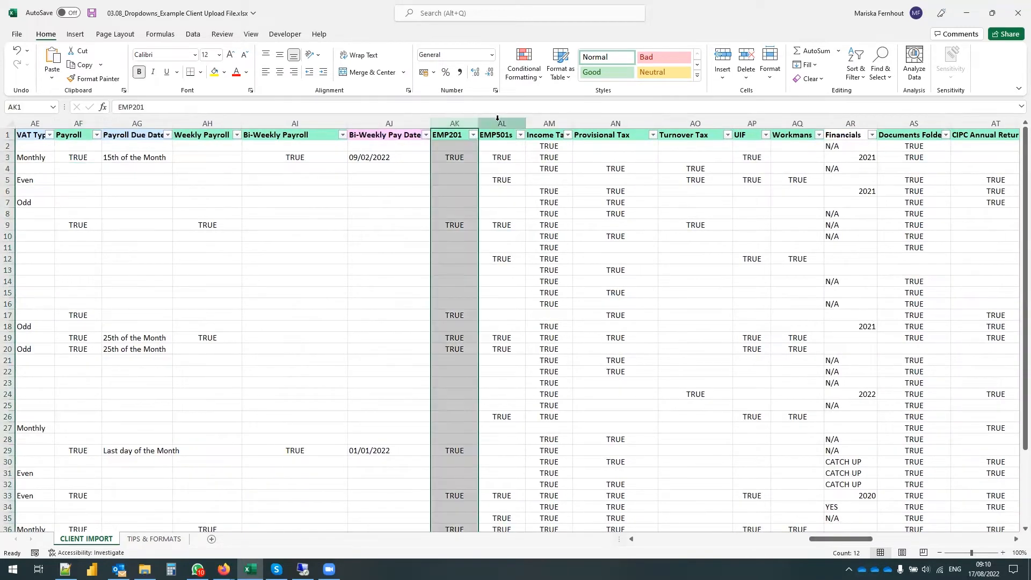
left_click(501, 123)
left_click(616, 123)
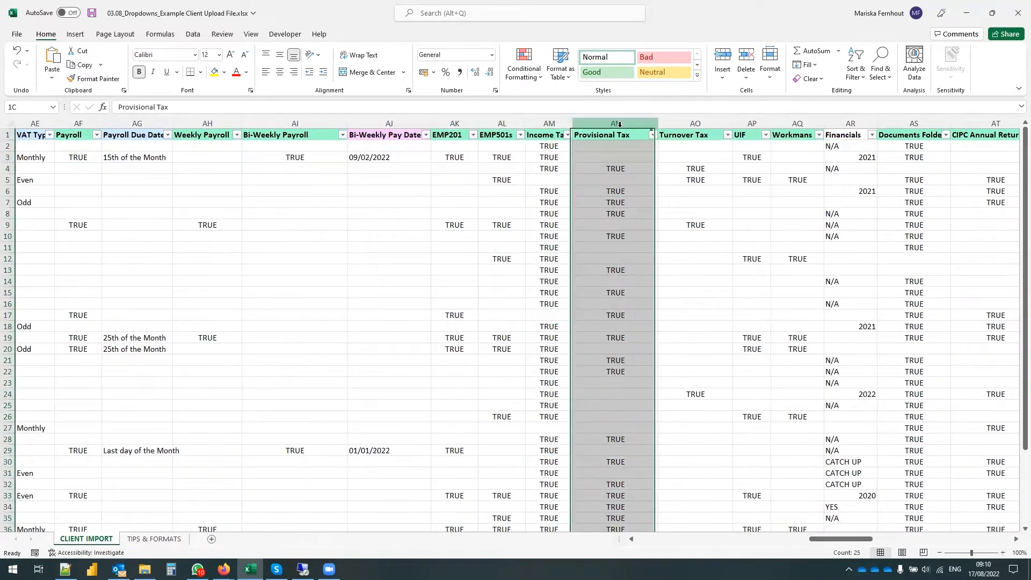
left_click(695, 123)
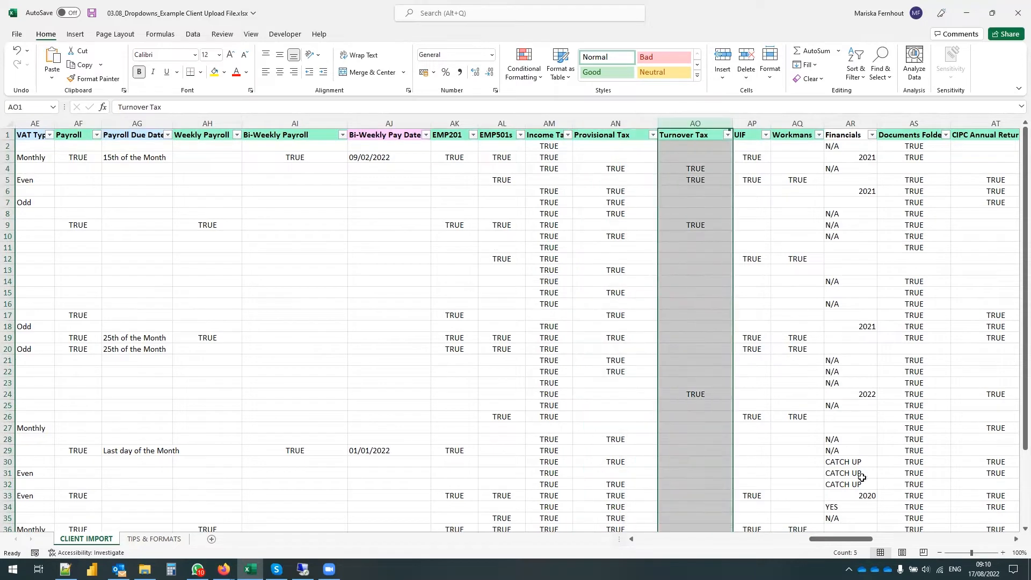
- Review the UIF and Workmans columns, and inspect the UIF entries in rows 3 and 5
left_click_drag(840, 539, 870, 528)
left_click(420, 123)
left_click(465, 123)
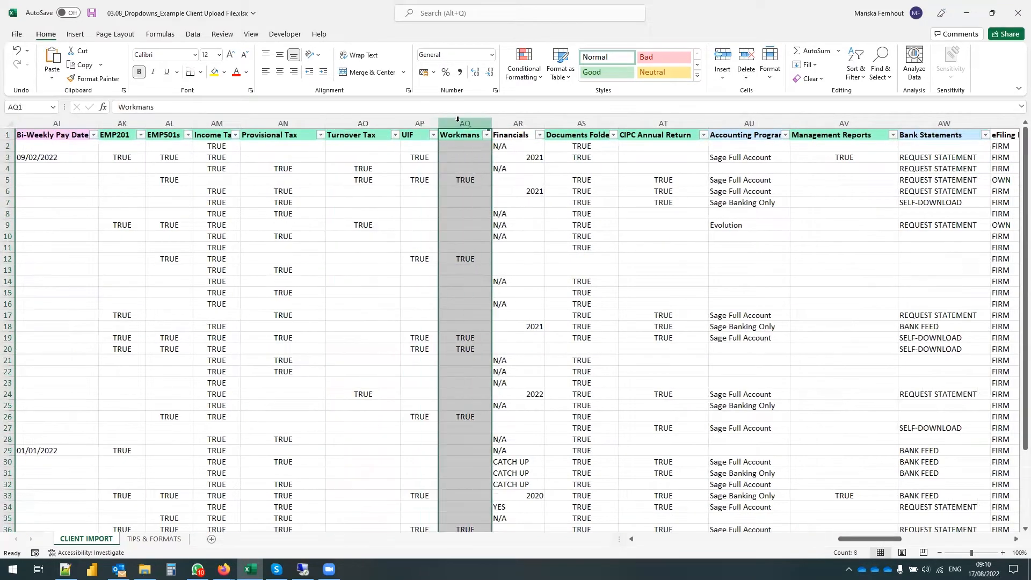
left_click(420, 122)
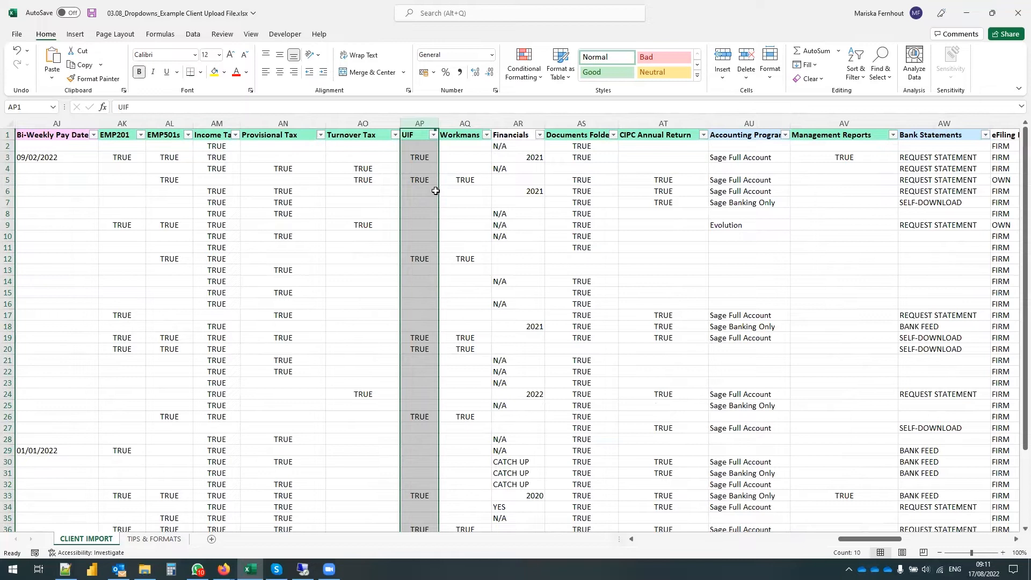
left_click(423, 157)
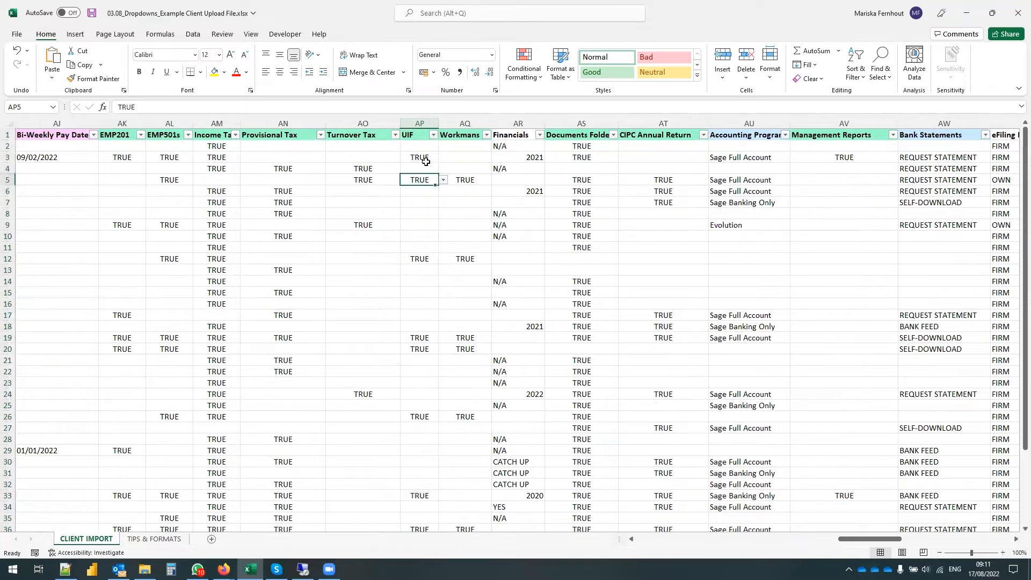
left_click(425, 179)
left_click(425, 157)
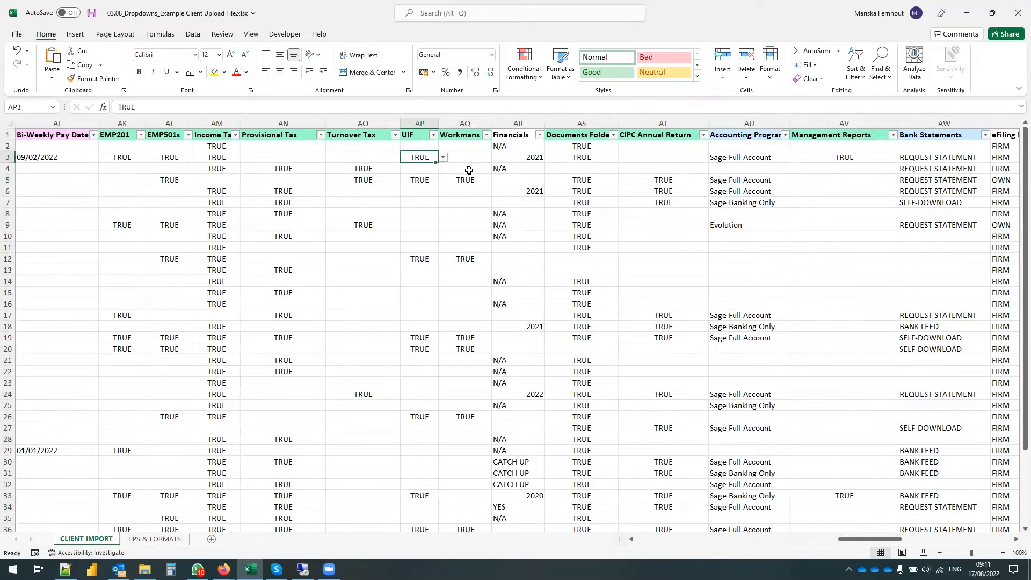
- Compare row 3's EMP201 and UIF entries, and inspect the same client's Financials entry in AR3
left_click(119, 155)
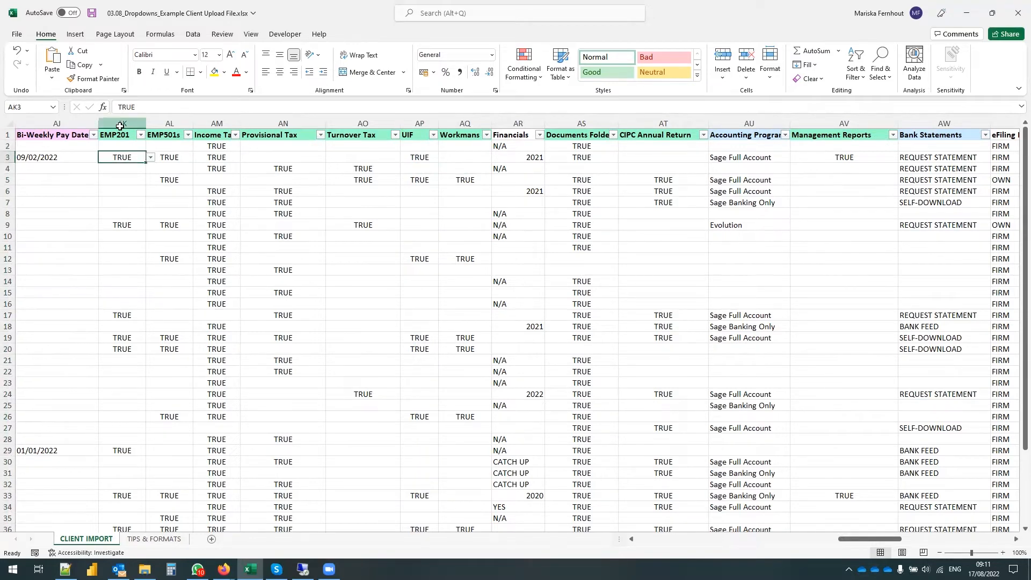
left_click(121, 124)
left_click(418, 157)
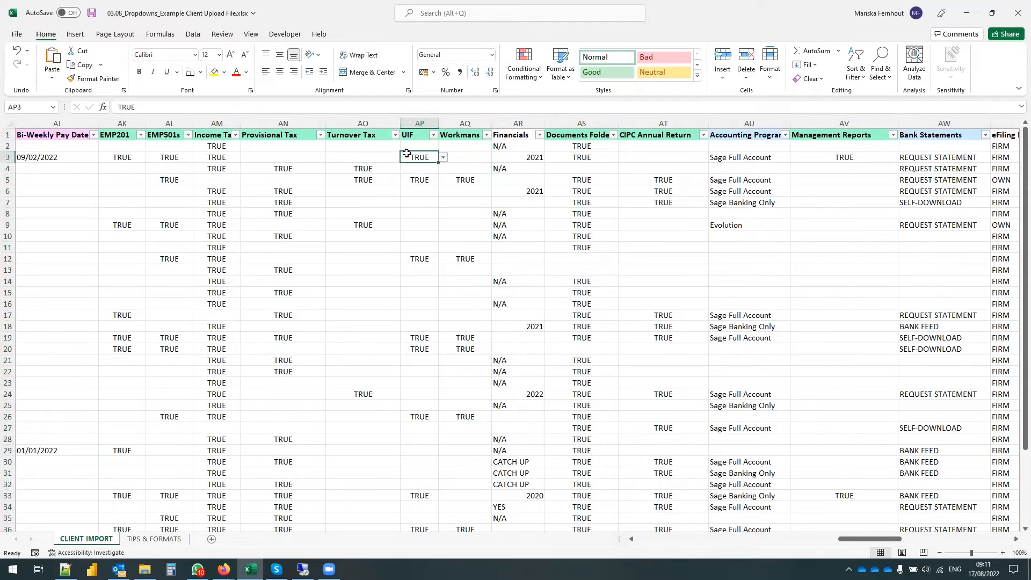
left_click(524, 157)
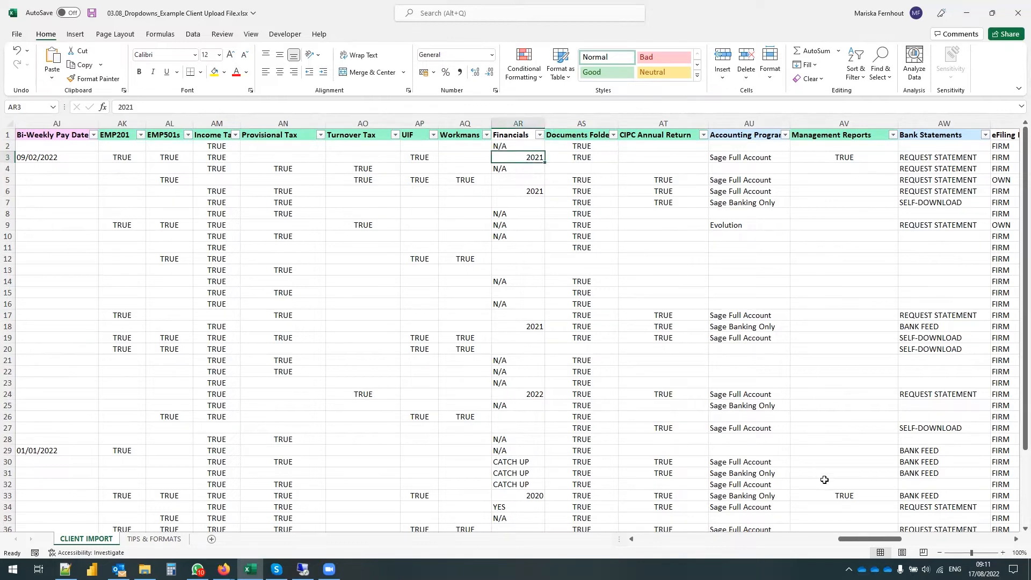
- Review the Documents Folder column, fit the CIPC Annual Return column to its content, and inspect its row 6 entry
left_click_drag(868, 545, 892, 545)
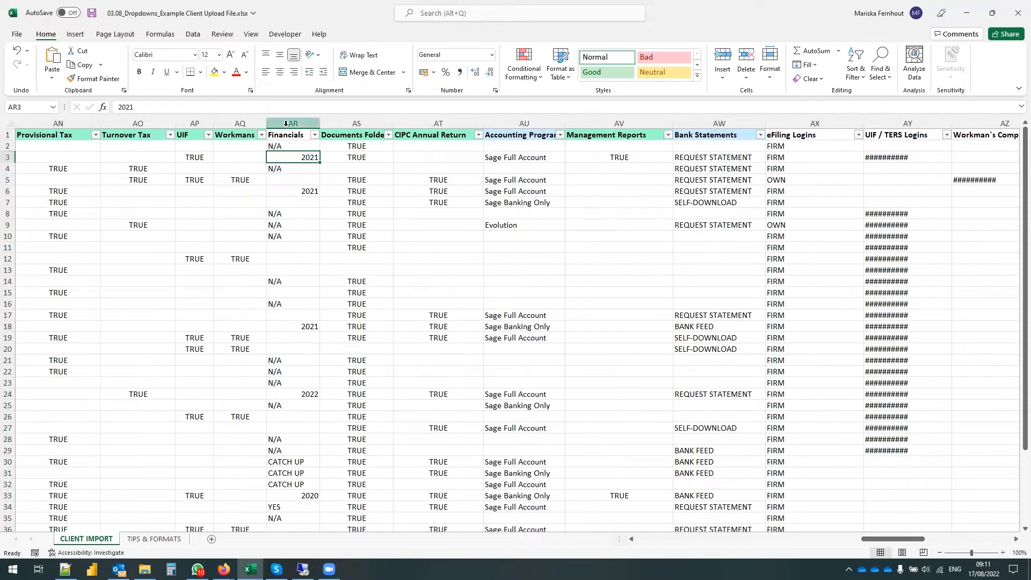
left_click(359, 130)
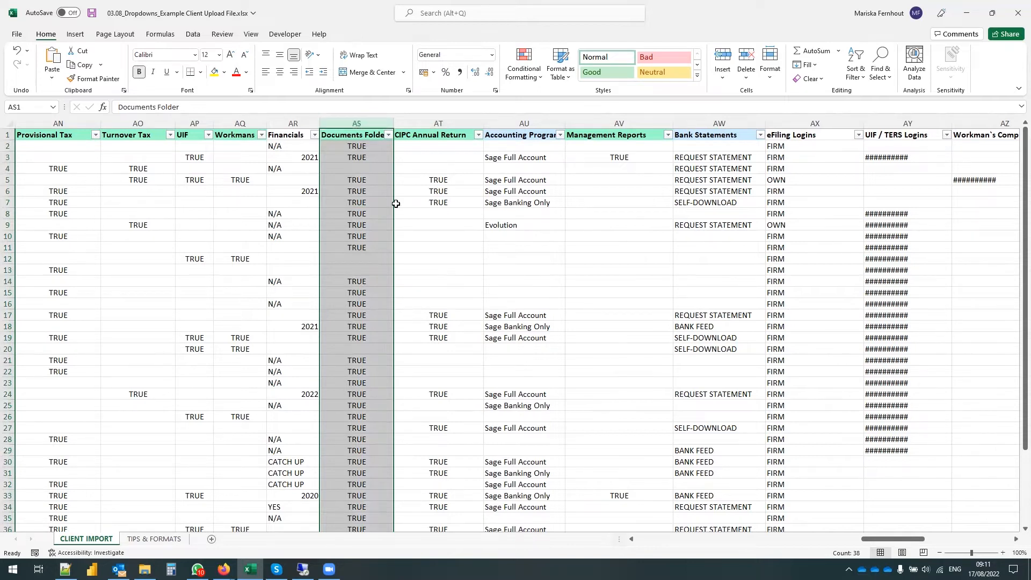
left_click(477, 129)
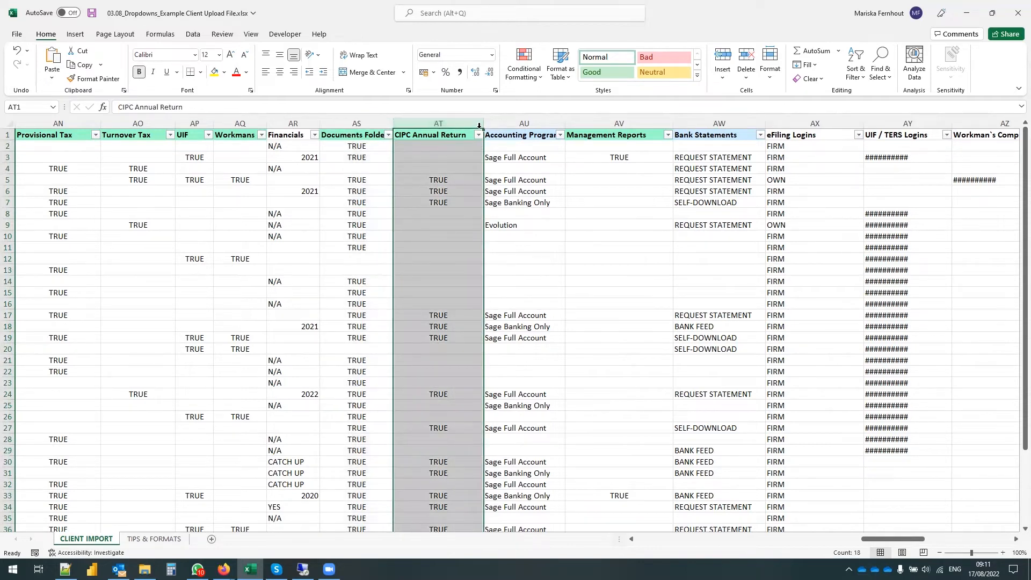
double_click(481, 125)
left_click(436, 191)
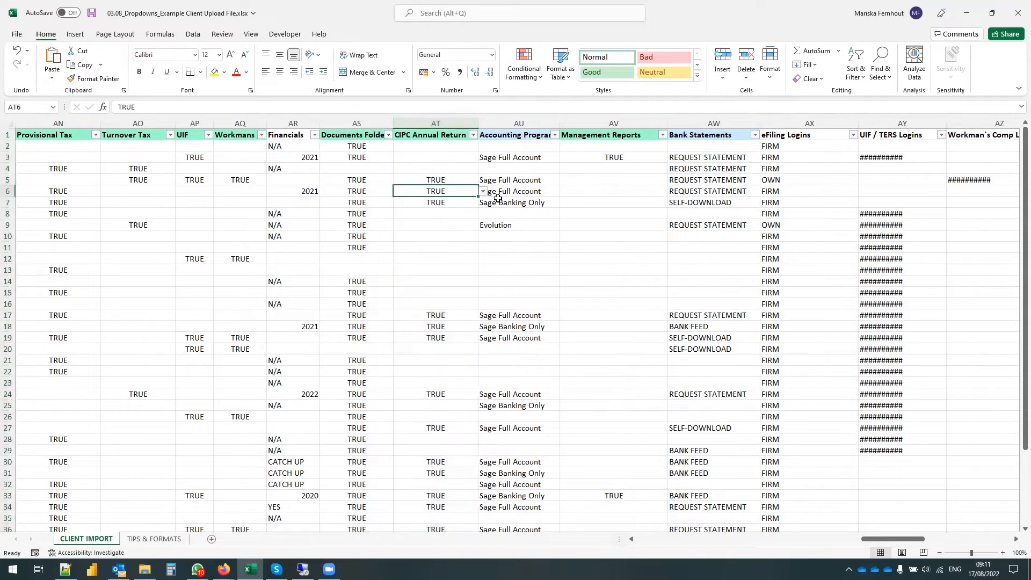
- Fit the Accounting Program column to its content and view the program choices available for row 3
left_click(557, 157)
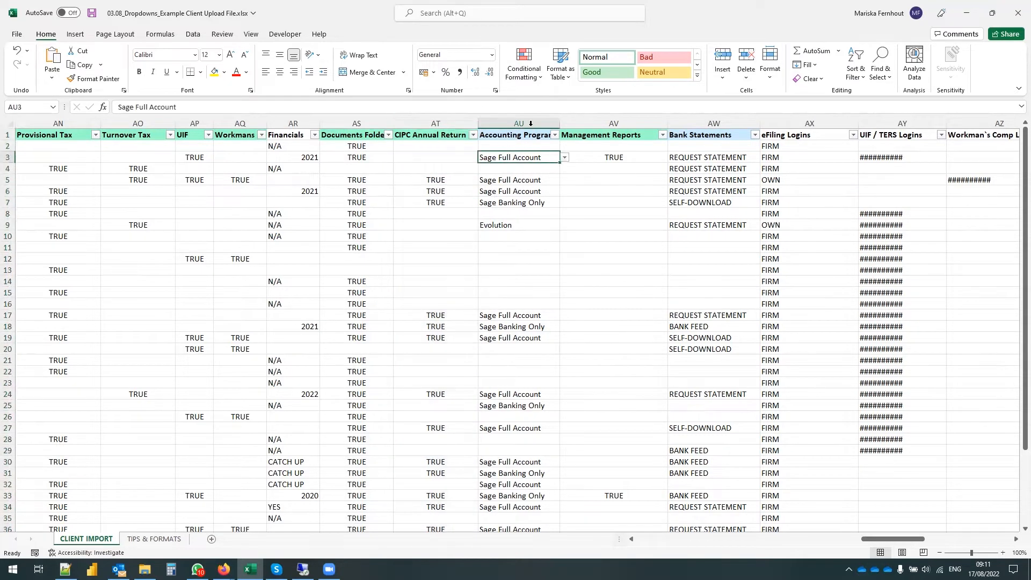
double_click(559, 120)
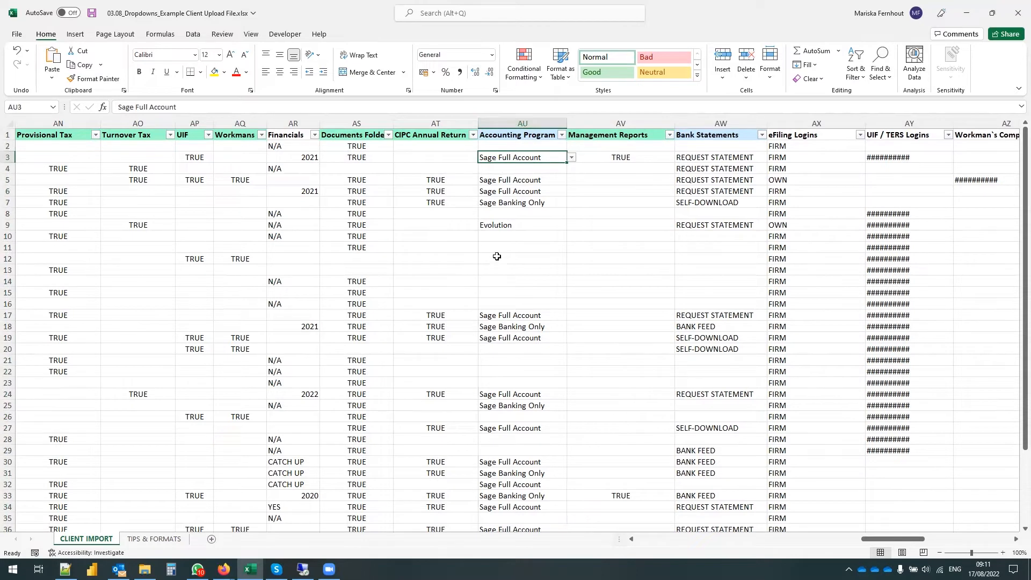
left_click(572, 157)
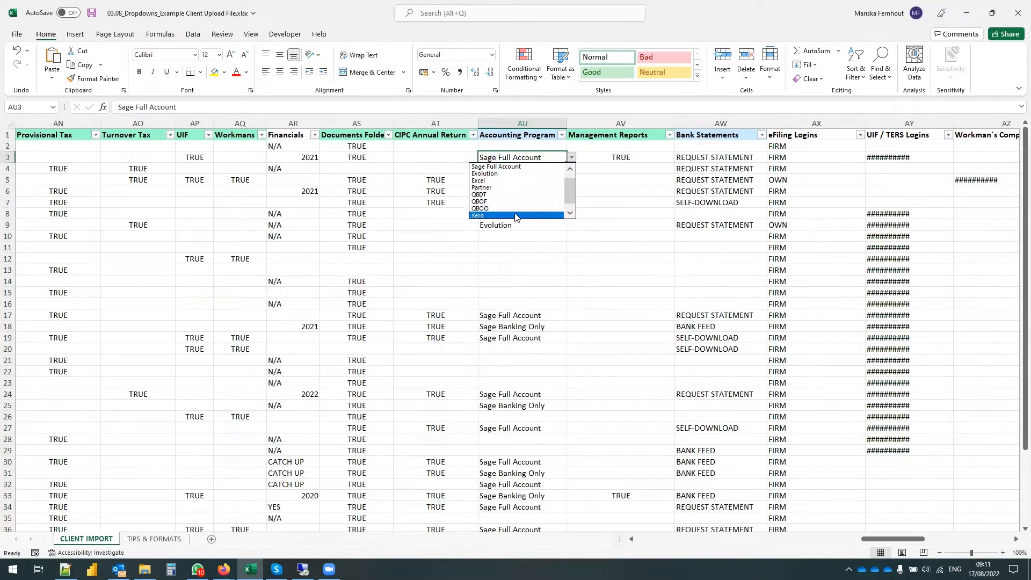
left_click(591, 156)
- Narrow the Management Reports column slightly and inspect its entry in row 3
left_click(652, 156)
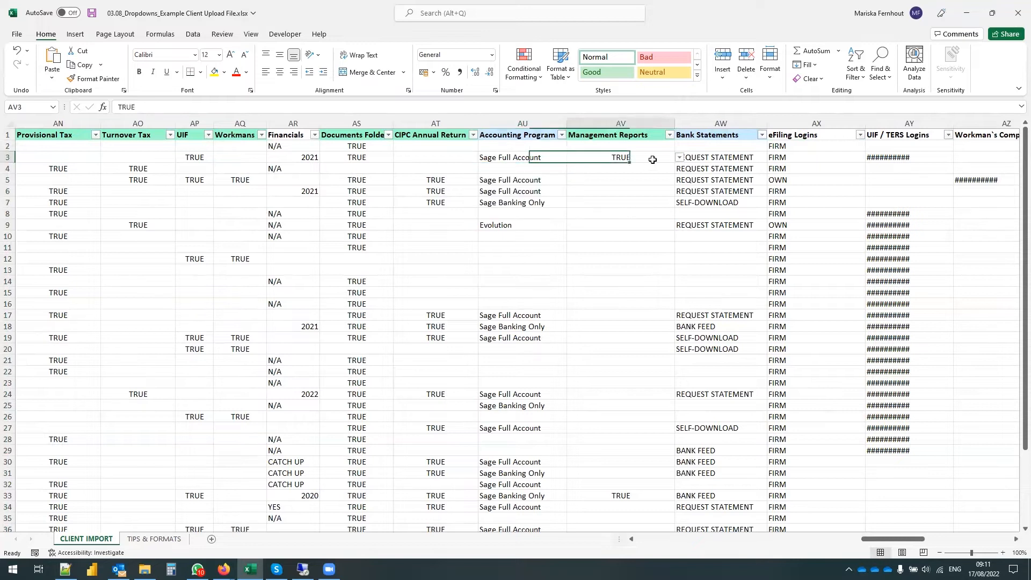
left_click_drag(672, 123, 658, 123)
left_click(615, 135)
left_click(617, 157)
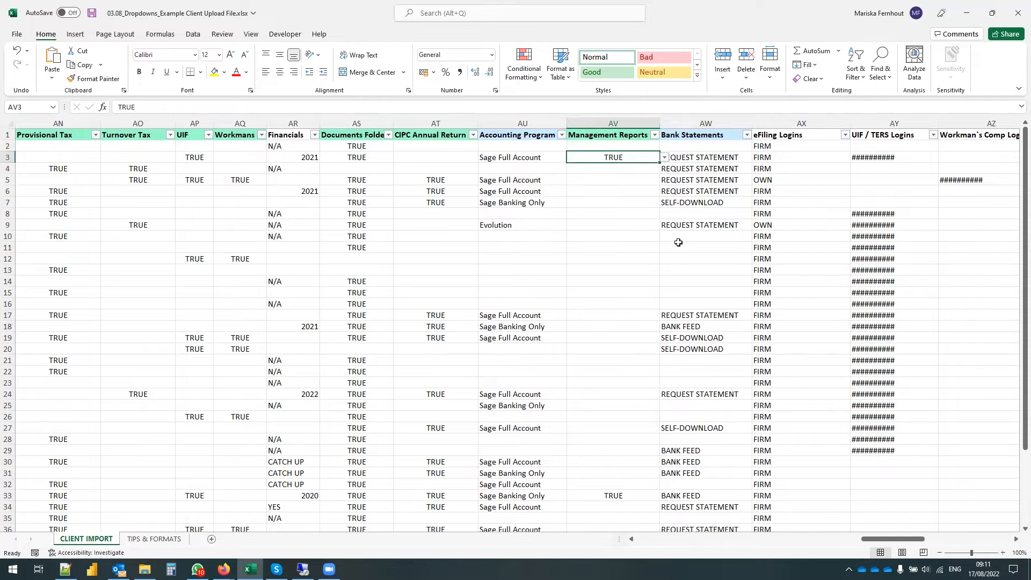
- Review the Bank Statements column and choose Request Statement for row 3 from its available options
left_click_drag(883, 540, 910, 548)
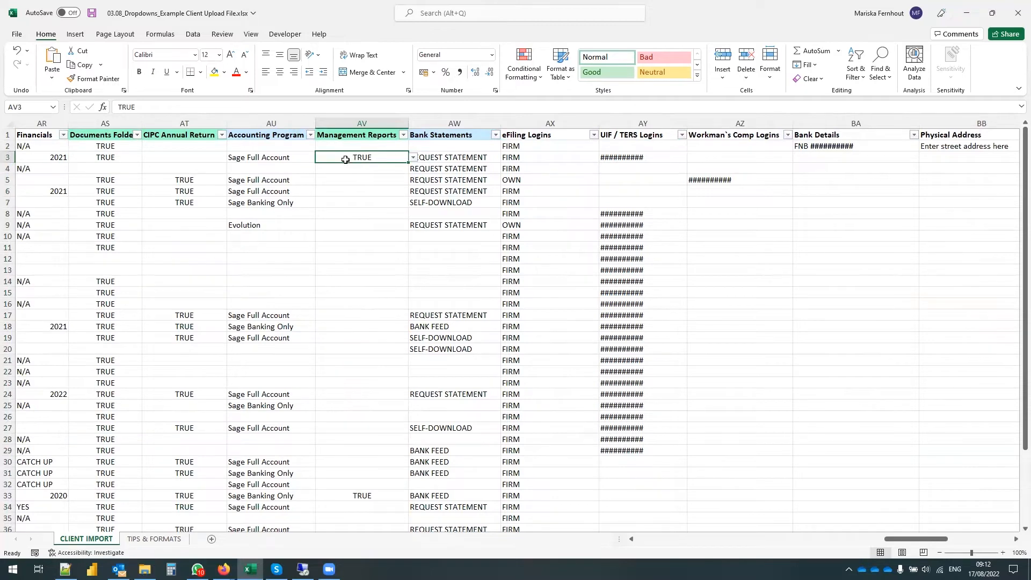
left_click(471, 158)
left_click(479, 123)
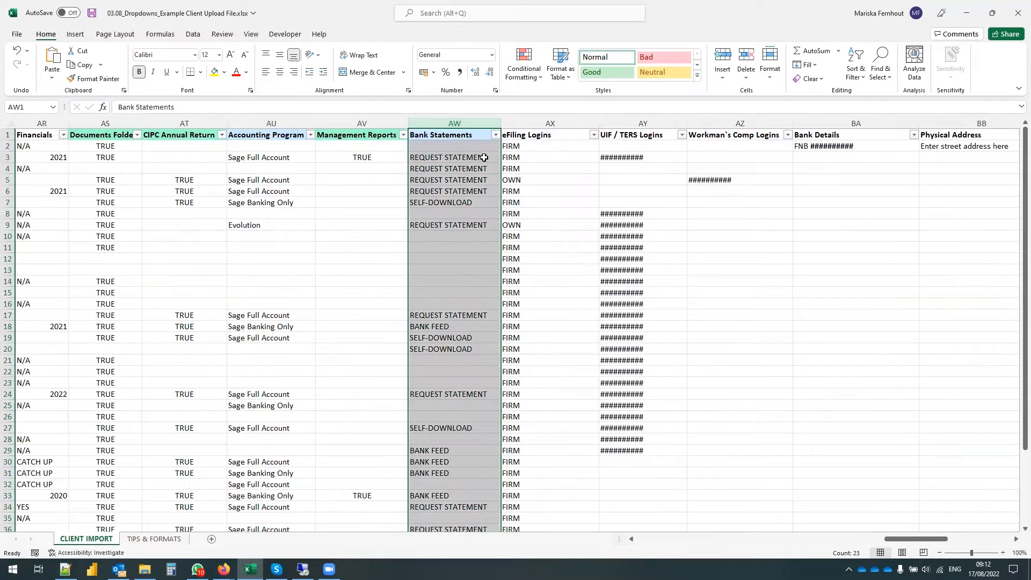
left_click(484, 158)
left_click(505, 157)
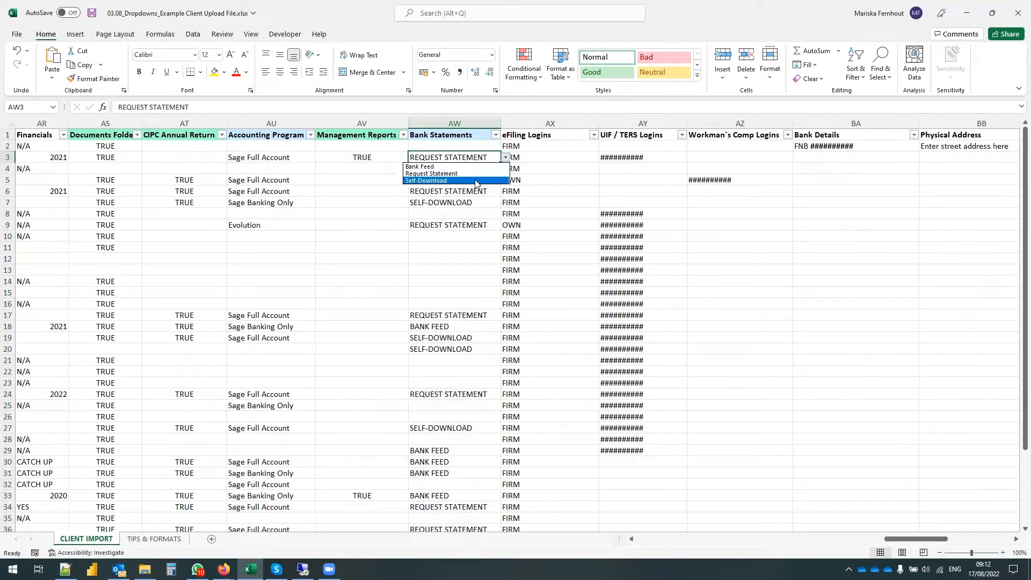
left_click(461, 173)
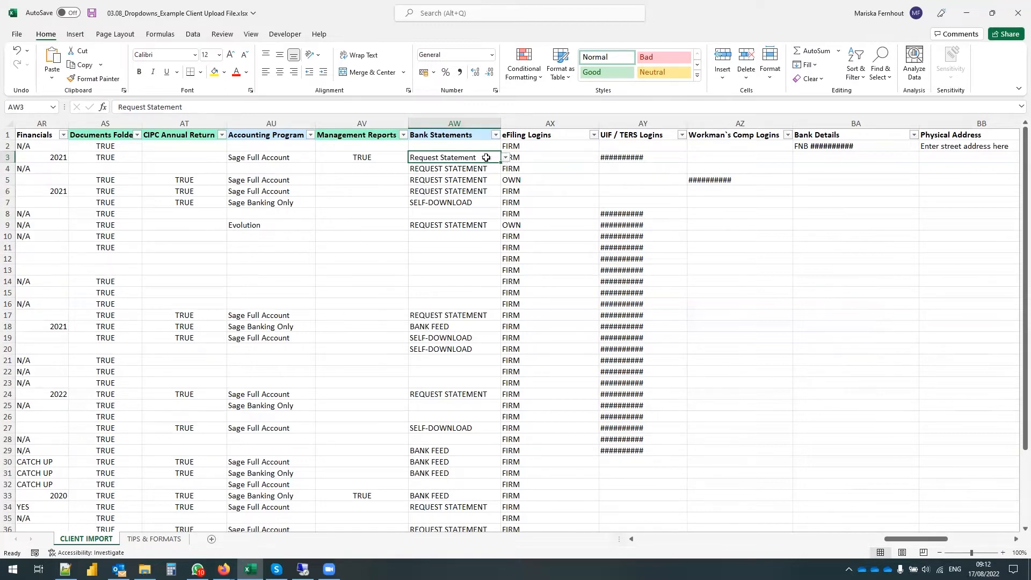
left_click(505, 157)
left_click(427, 174)
- Compare the Bank Statements entries in rows 17, 18 and 9
left_click(457, 315)
left_click(442, 328)
left_click(453, 317)
left_click(456, 224)
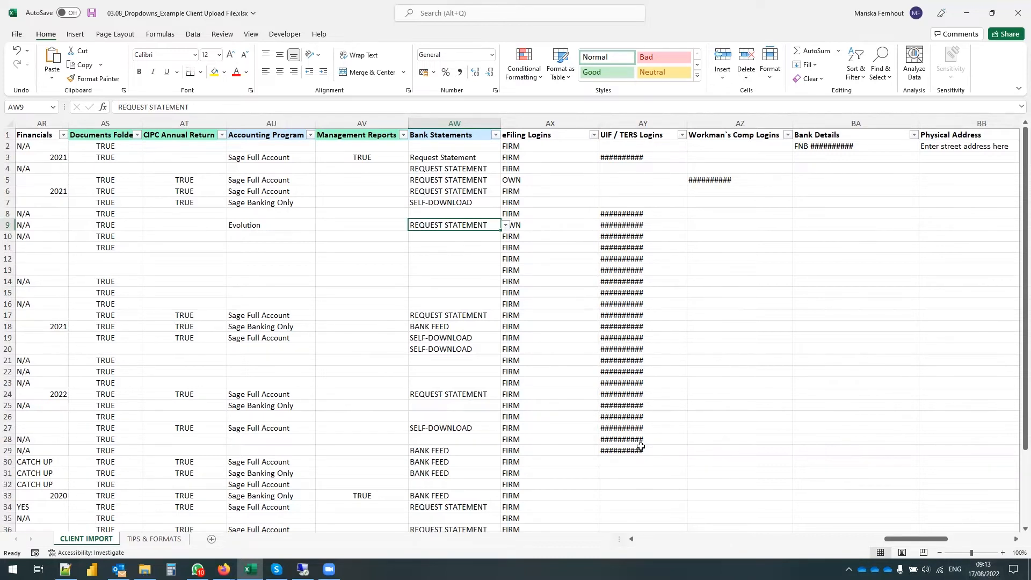
- Review the eFiling, UIF / TERS and Workman's Comp login columns, plus the bank details, address and first director columns
left_click(555, 208)
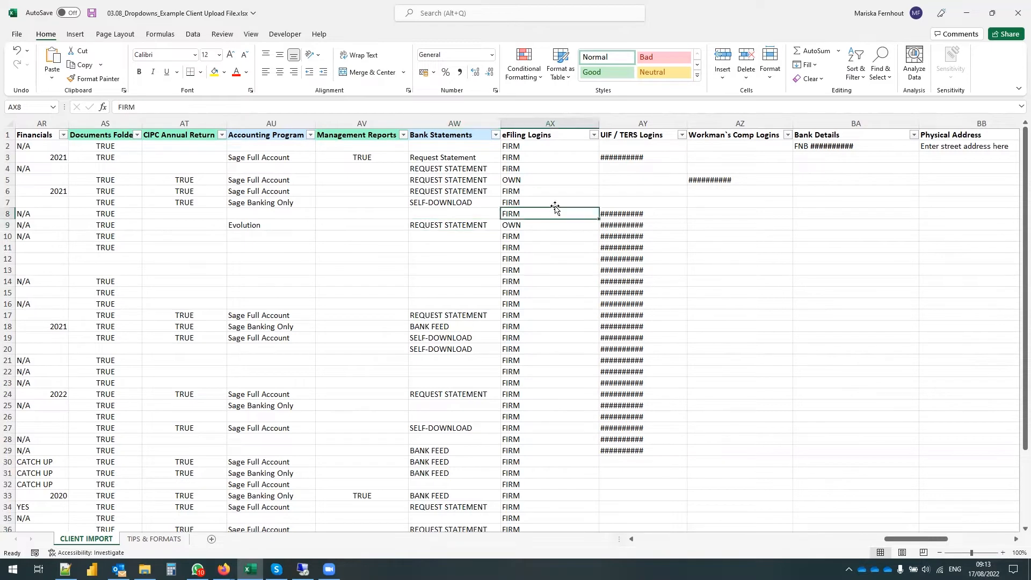
left_click_drag(553, 123, 754, 123)
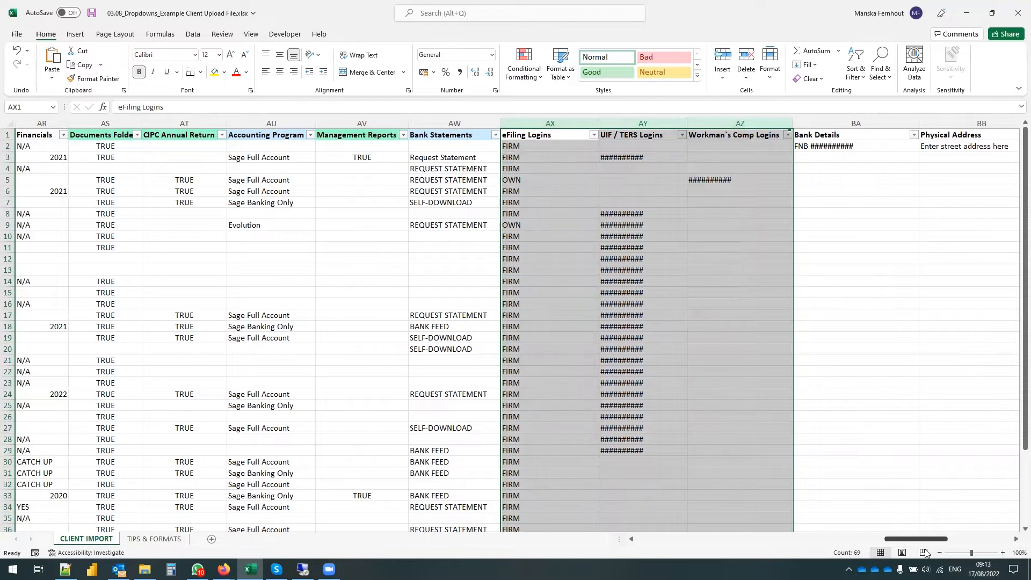
left_click_drag(926, 540, 956, 542)
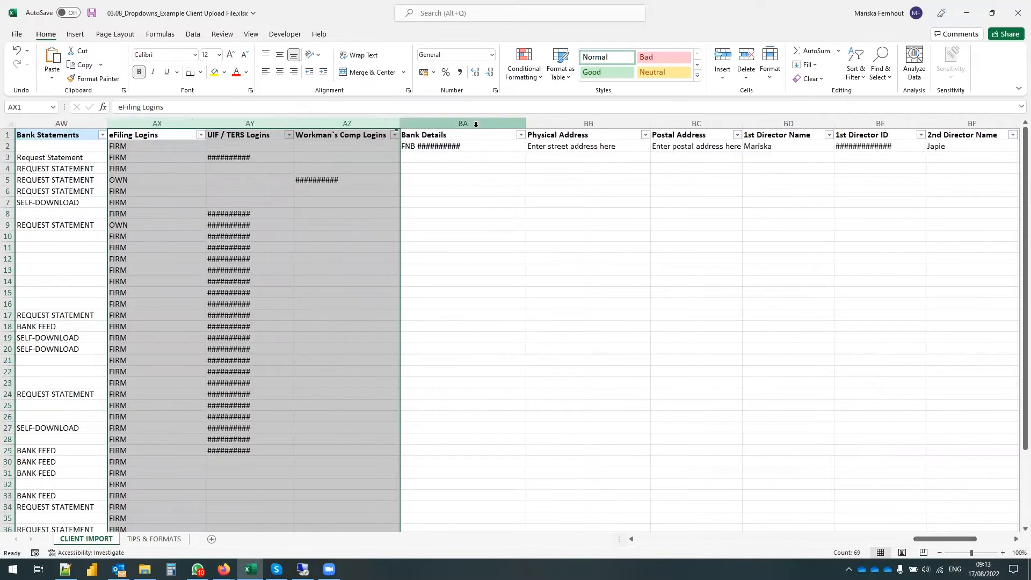
left_click(513, 123)
left_click_drag(627, 123, 881, 124)
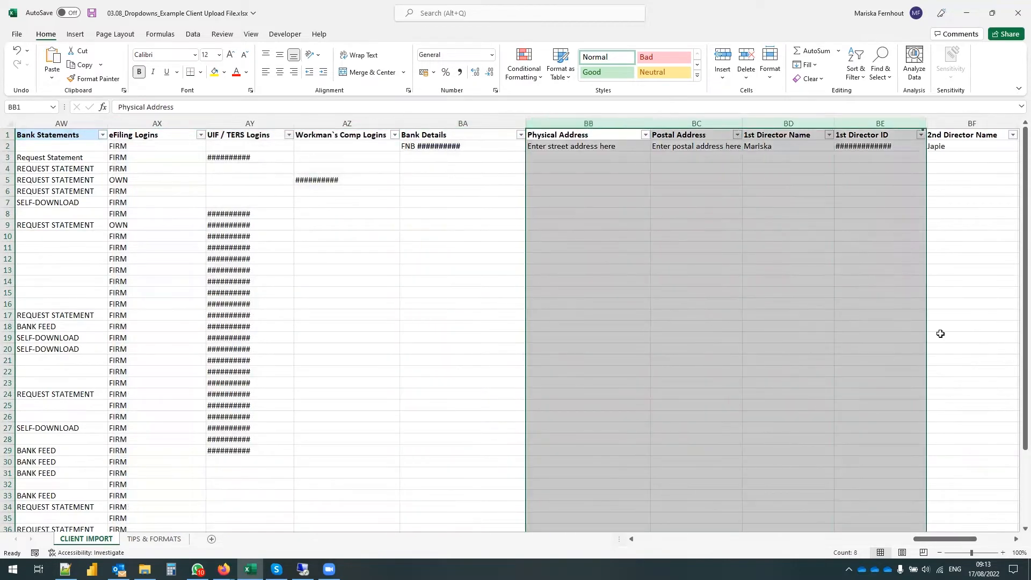
- Review the Retainer and Rating columns, including the Retainer entries around row 7
left_click_drag(954, 548, 993, 553)
left_click(686, 123)
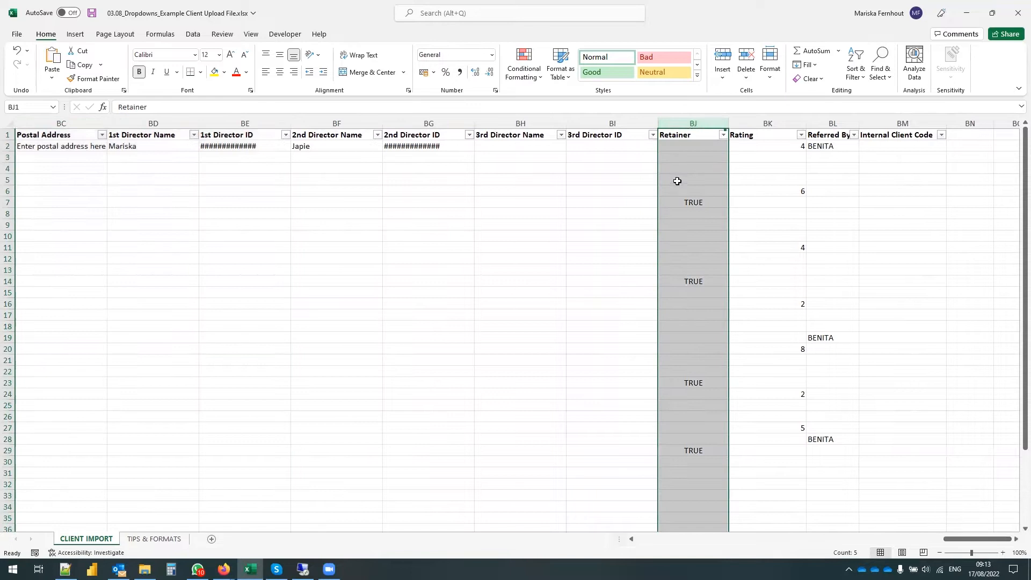
left_click(757, 123)
left_click(691, 123)
left_click(687, 202)
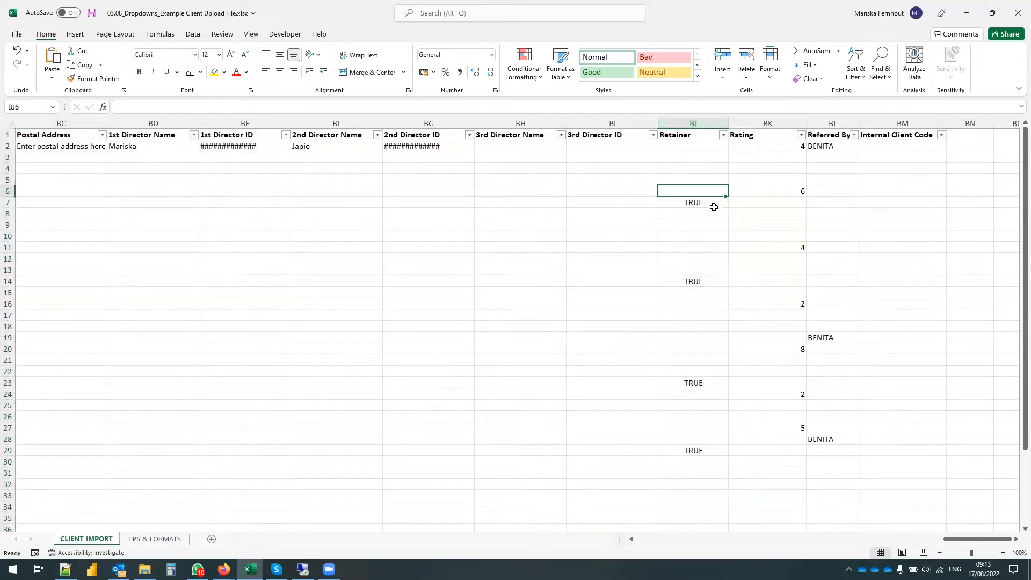
left_click(679, 138)
left_click(690, 123)
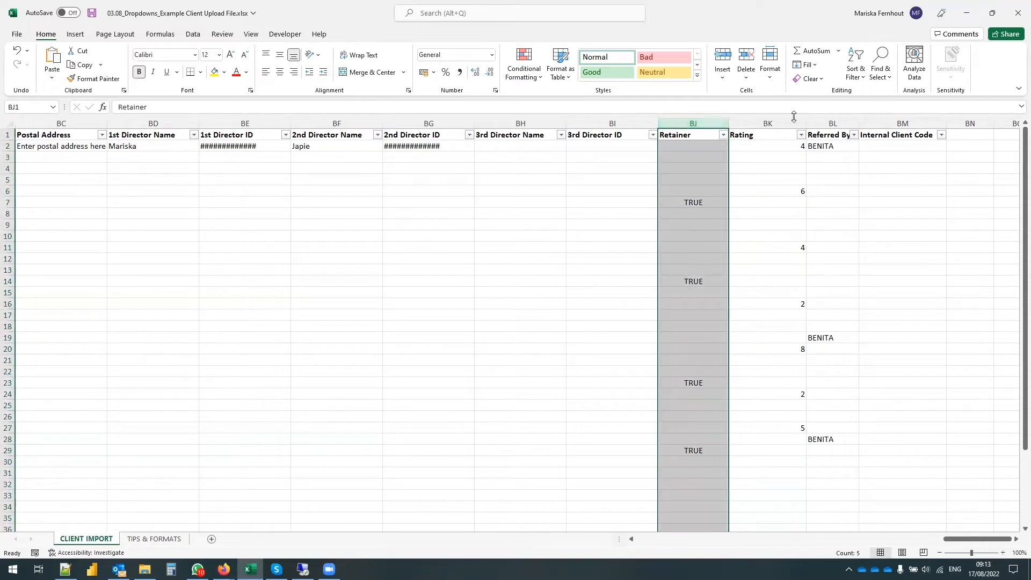
left_click(757, 123)
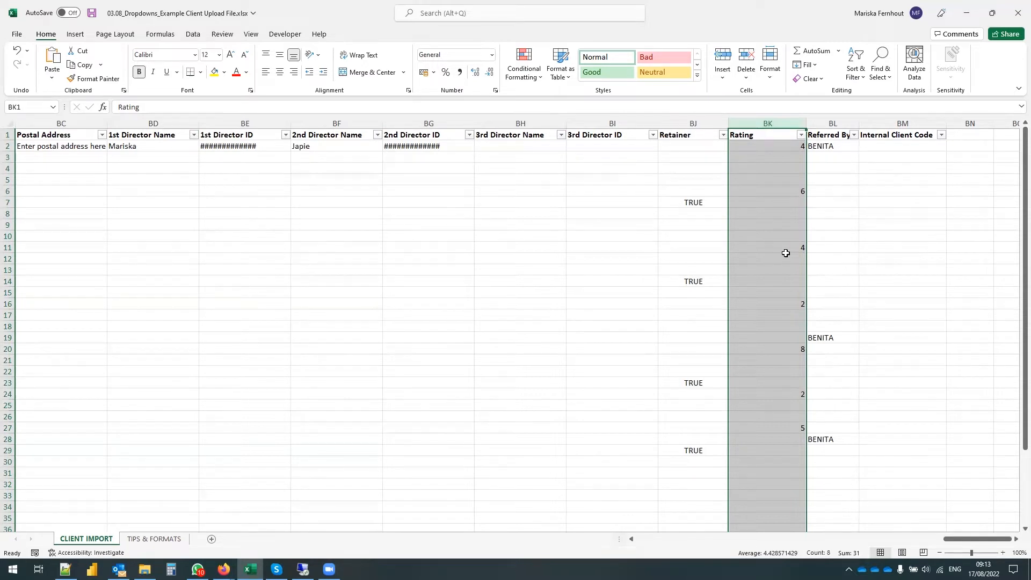
- Review the Referred By and Internal Client Code columns
left_click(827, 137)
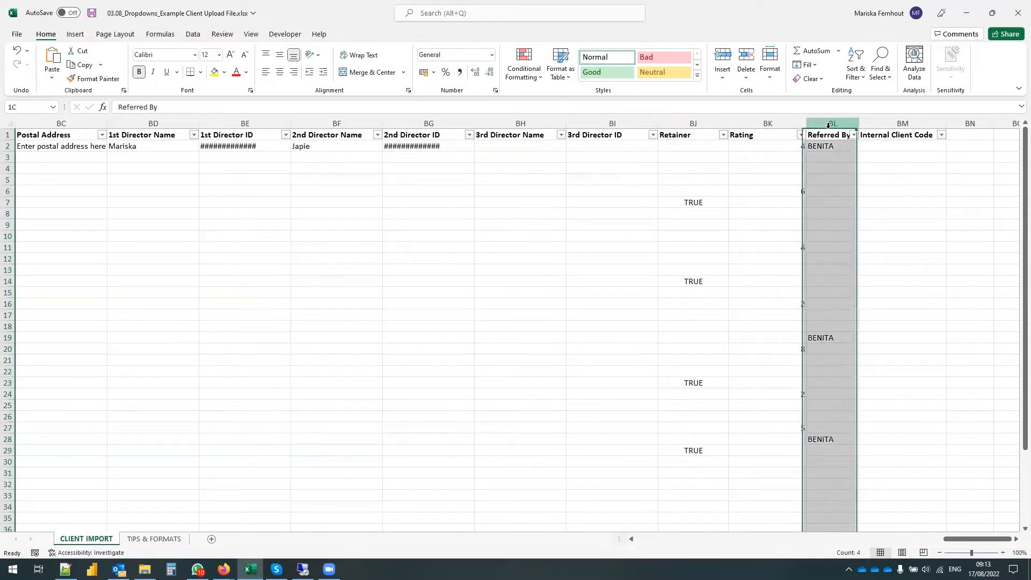
left_click(854, 124)
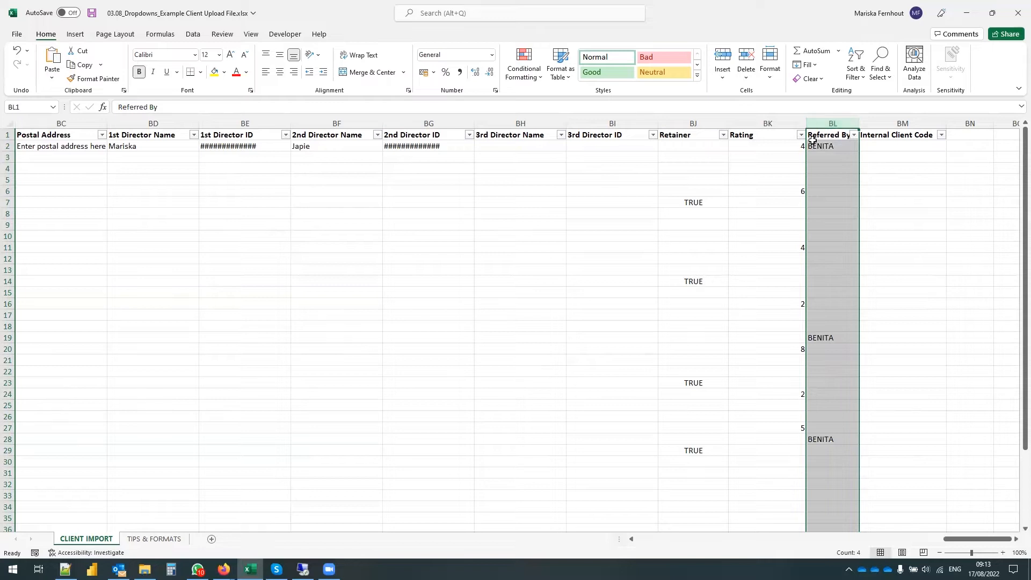
left_click(886, 124)
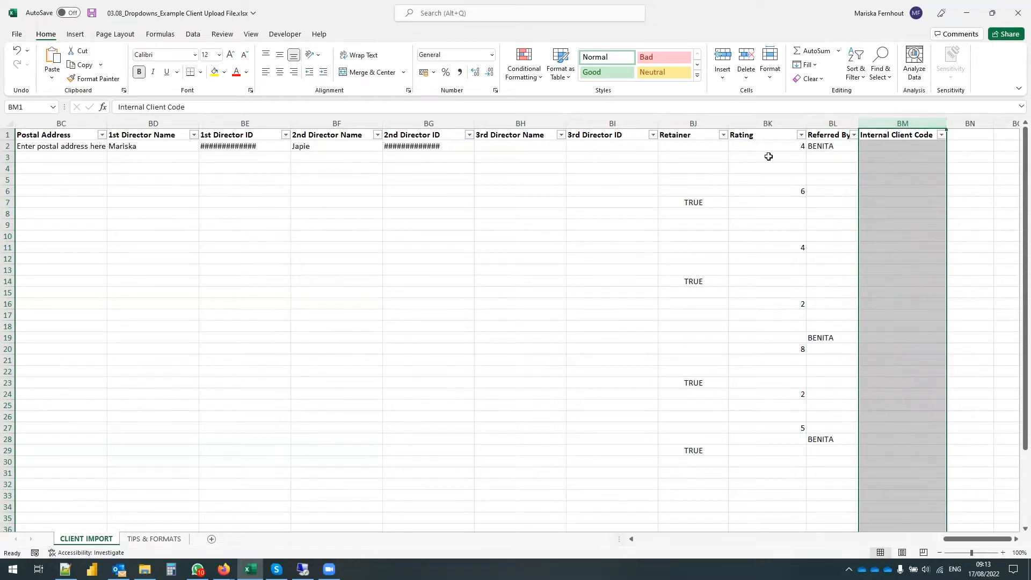
- Return to the first columns of the client sheet, narrow the Comment column, and inspect row 3's Rate Group entry
left_click_drag(948, 539, 639, 552)
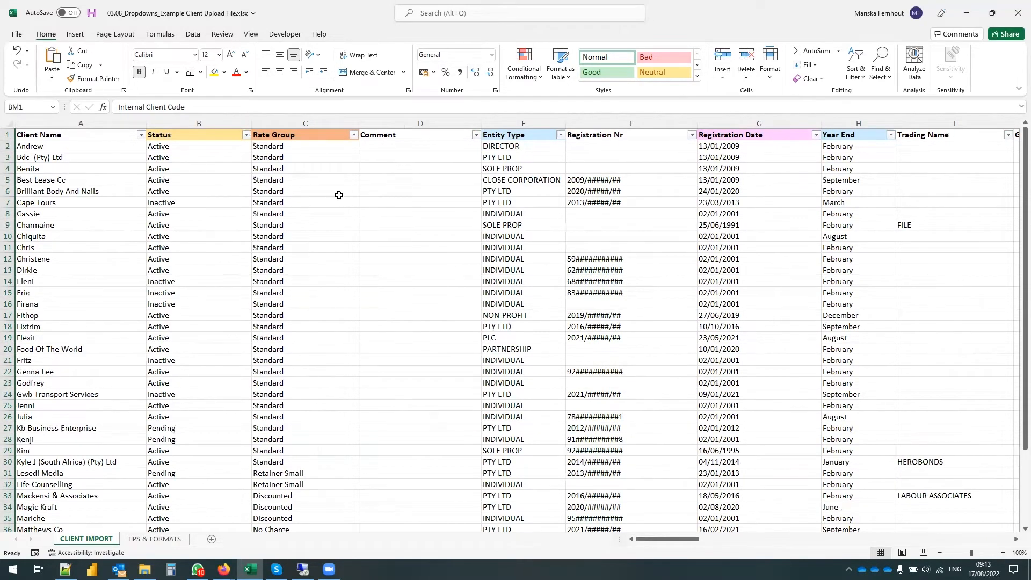
left_click(69, 137)
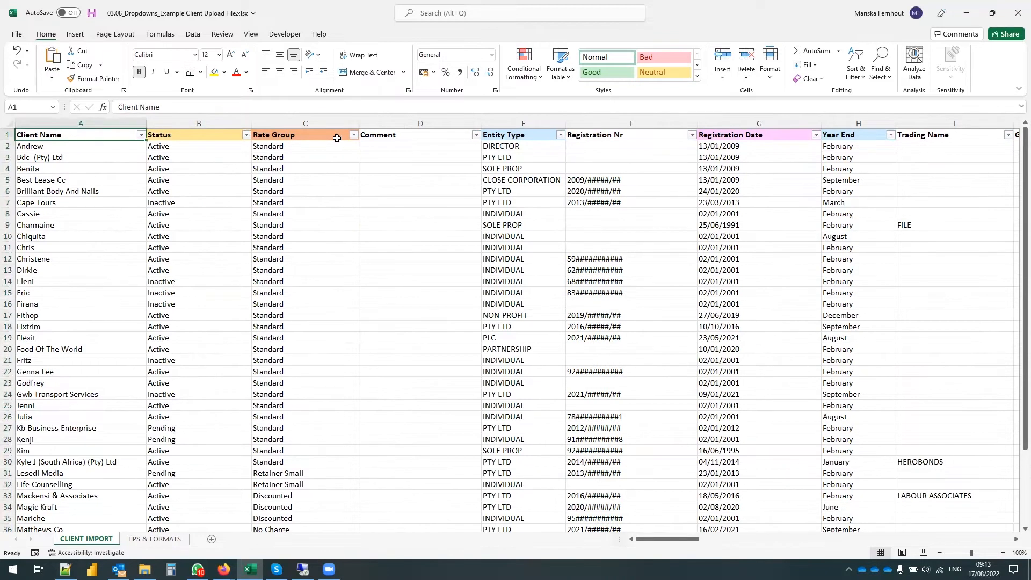
left_click(430, 134)
left_click_drag(478, 123, 407, 123)
left_click(342, 159)
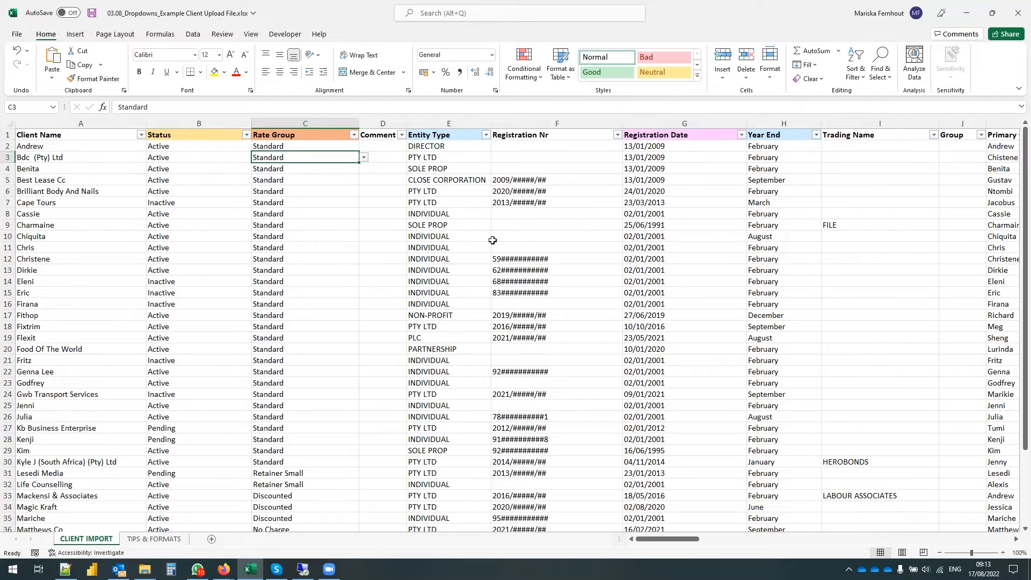
- Inspect the client name in row 5 and the Registration Date format in G2:G7
left_click(85, 182)
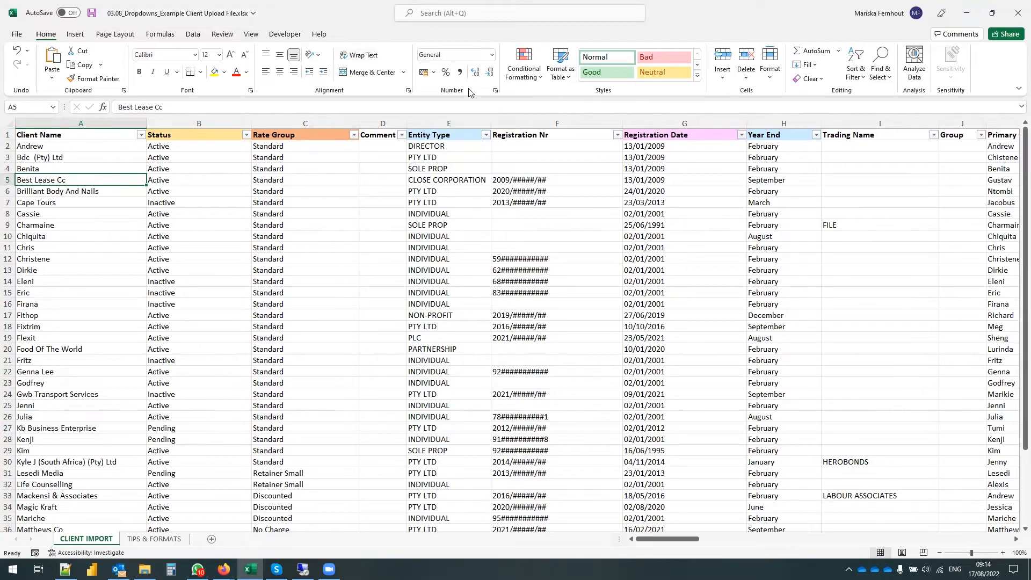
left_click(663, 139)
left_click_drag(671, 145, 672, 200)
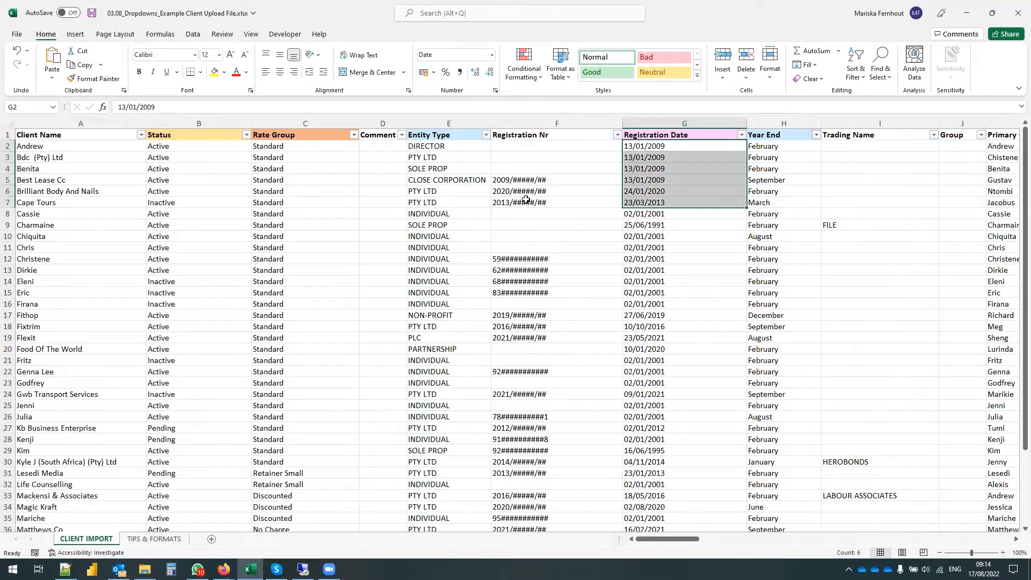
- Examine how the Contact Nr entries in column L are formatted, and compare them with the Registration Nr in F12
left_click_drag(654, 543, 692, 542)
left_click(709, 145)
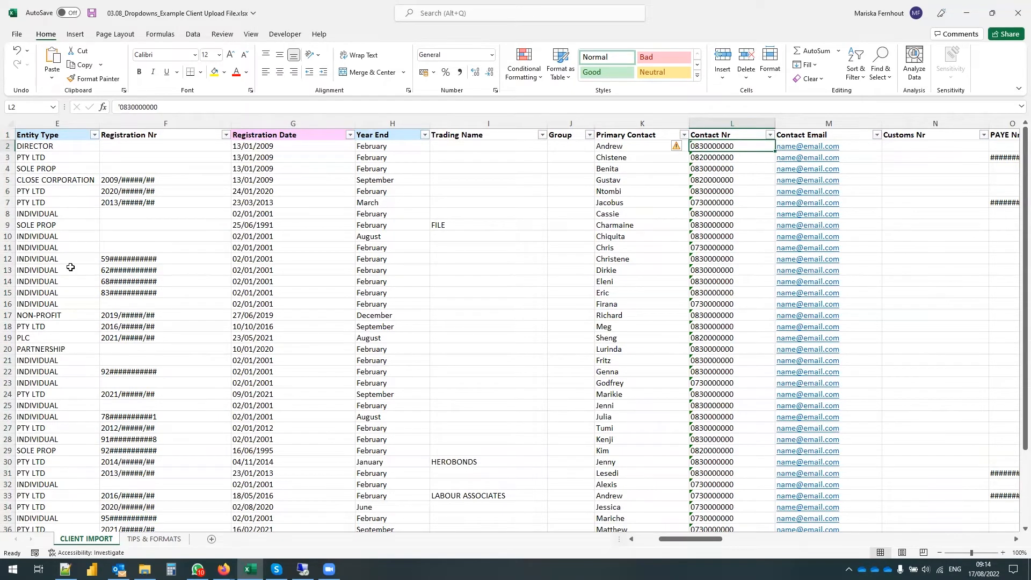
left_click(135, 261)
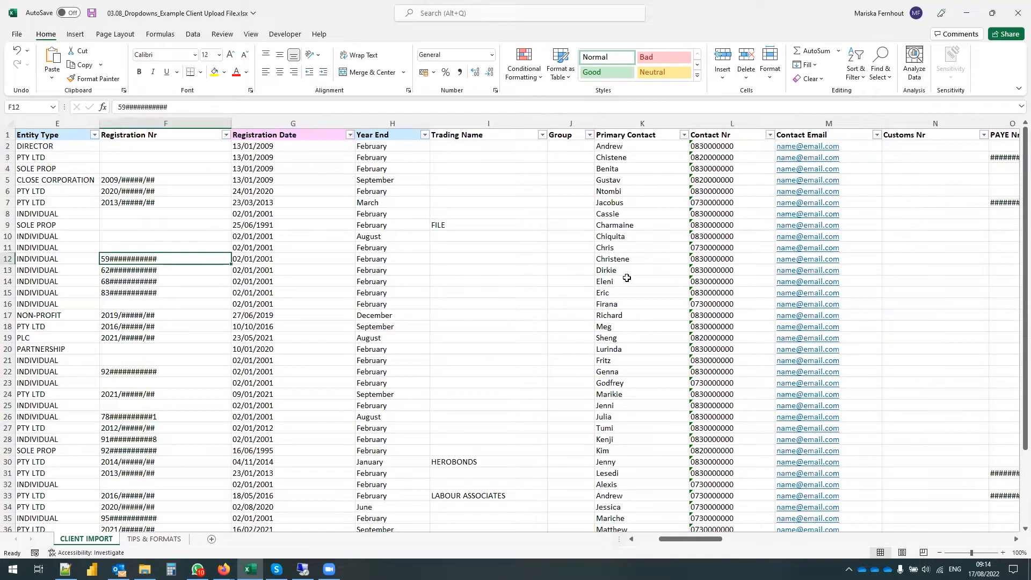
left_click_drag(735, 144, 740, 260)
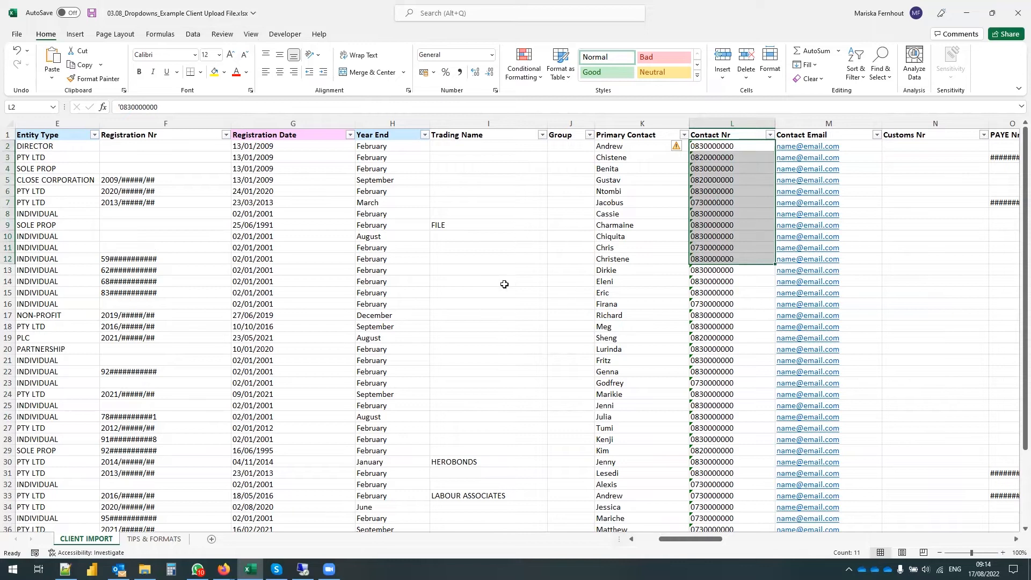
left_click(719, 304)
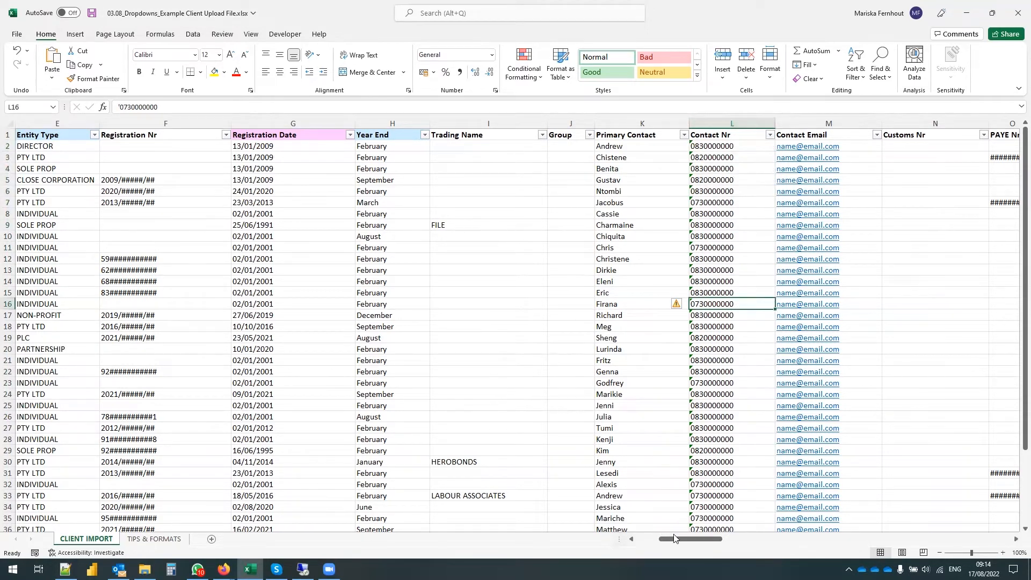
left_click(701, 150)
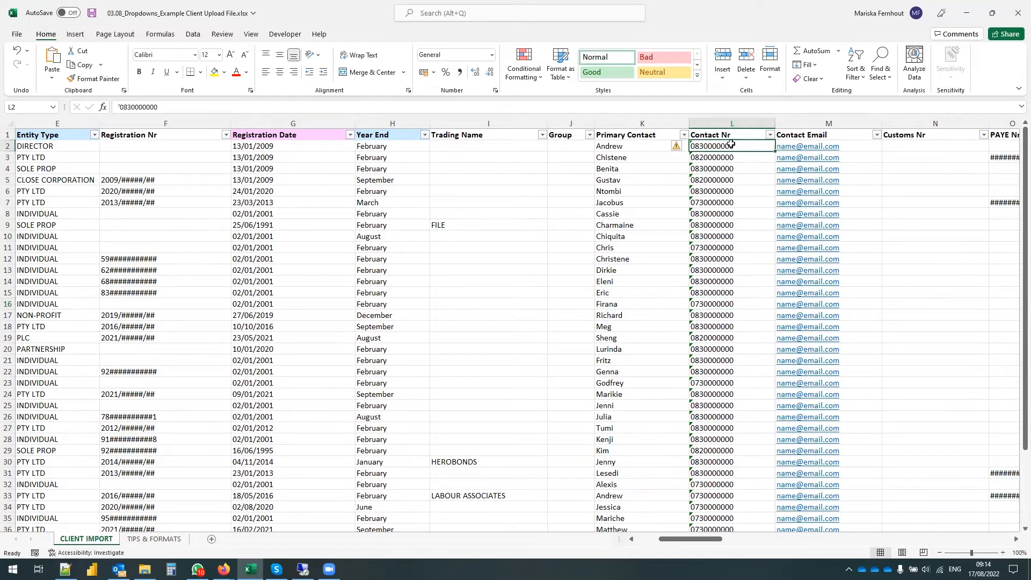
- Inspect the leading apostrophe of the Contact Nr entry in cell L2
left_click(118, 108)
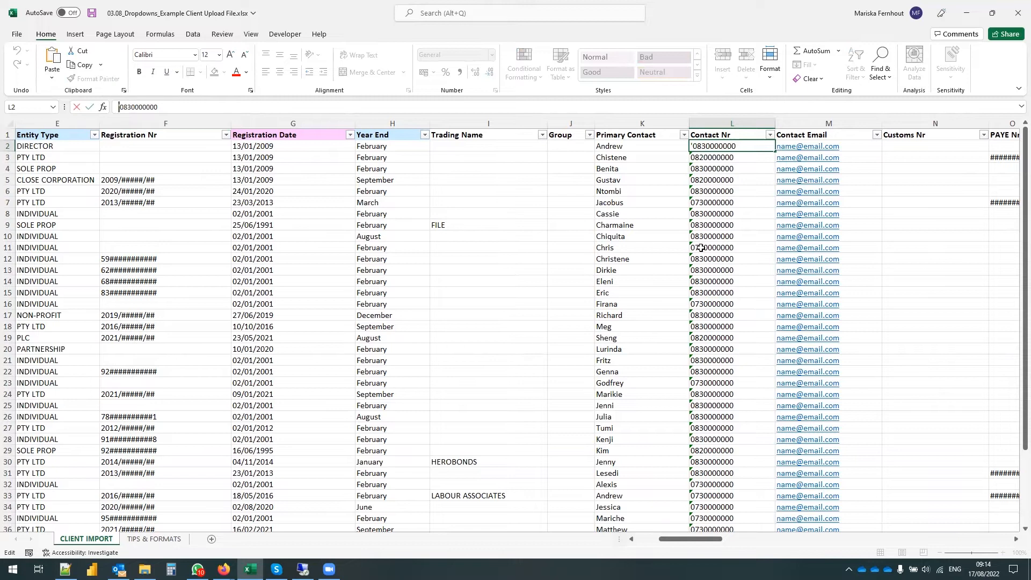
left_click(716, 215)
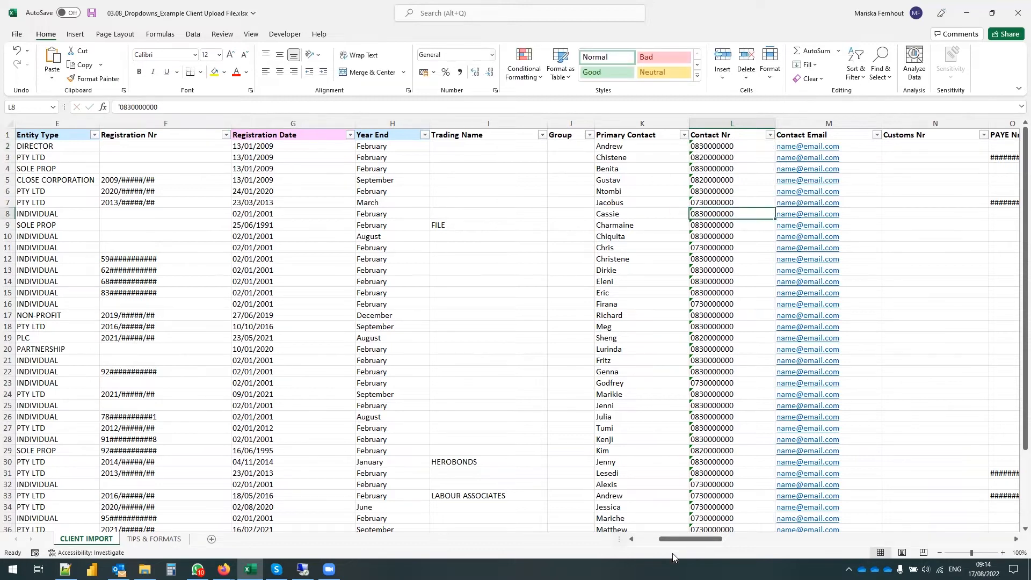
- Save the example workbook and switch to DataGrows in Firefox, opening the Clients table of the other Accounting CRM database
left_click(92, 13)
left_click(966, 13)
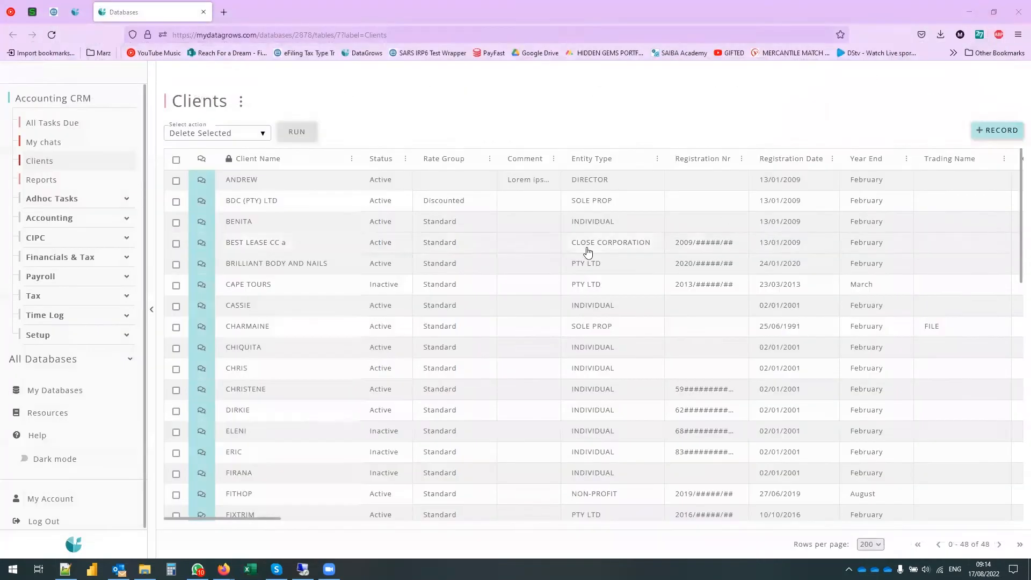
left_click(75, 12)
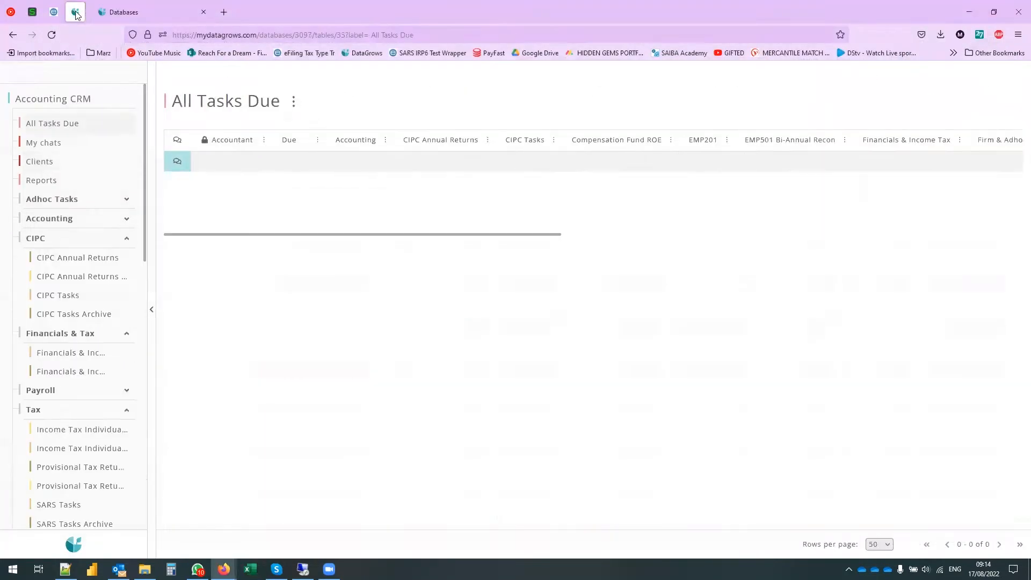
left_click(45, 143)
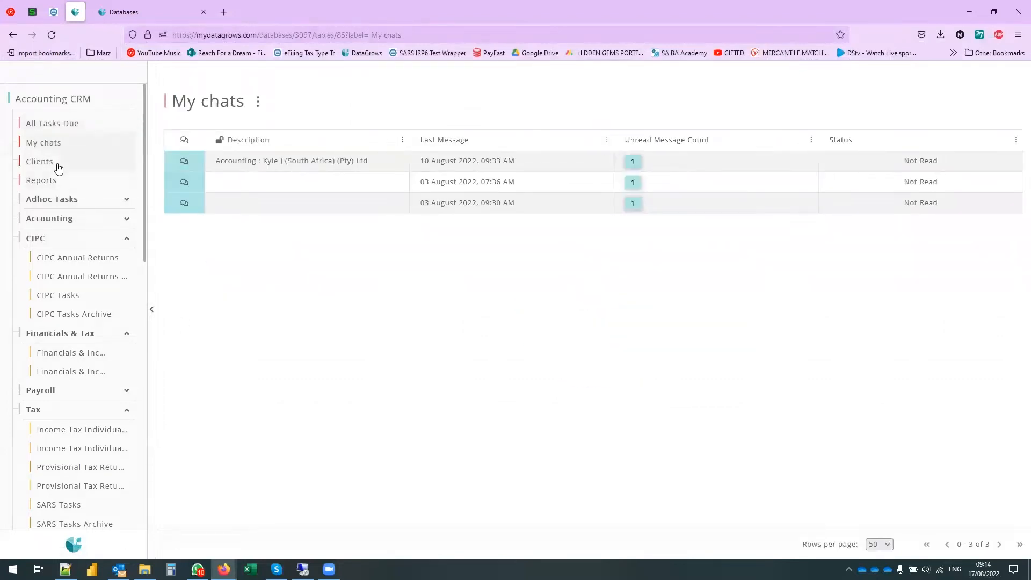
left_click(51, 161)
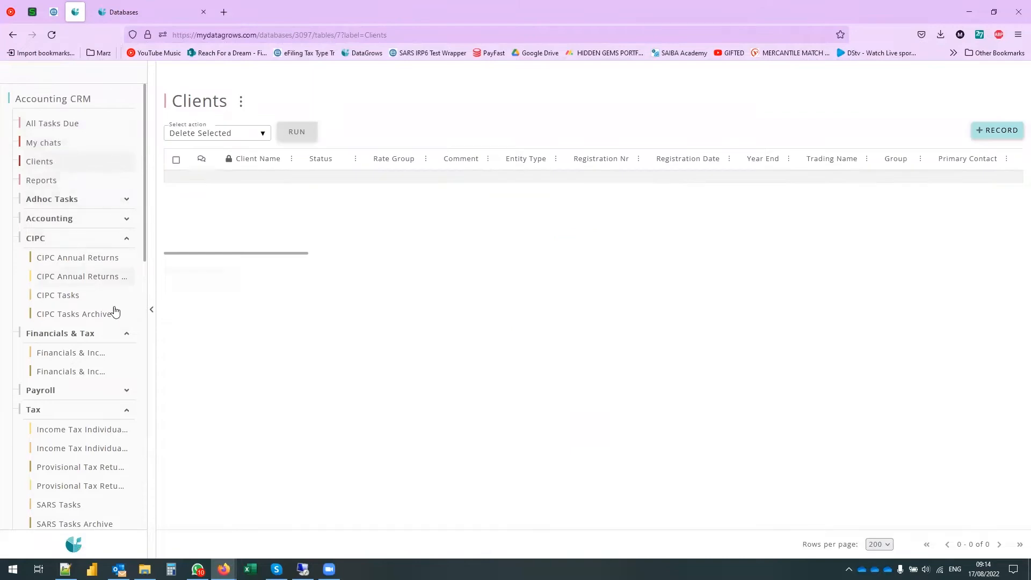
- Collapse the CIPC, Tax and Financials & Tax groups in the navigation and check the tables under Adhoc Tasks
left_click(67, 245)
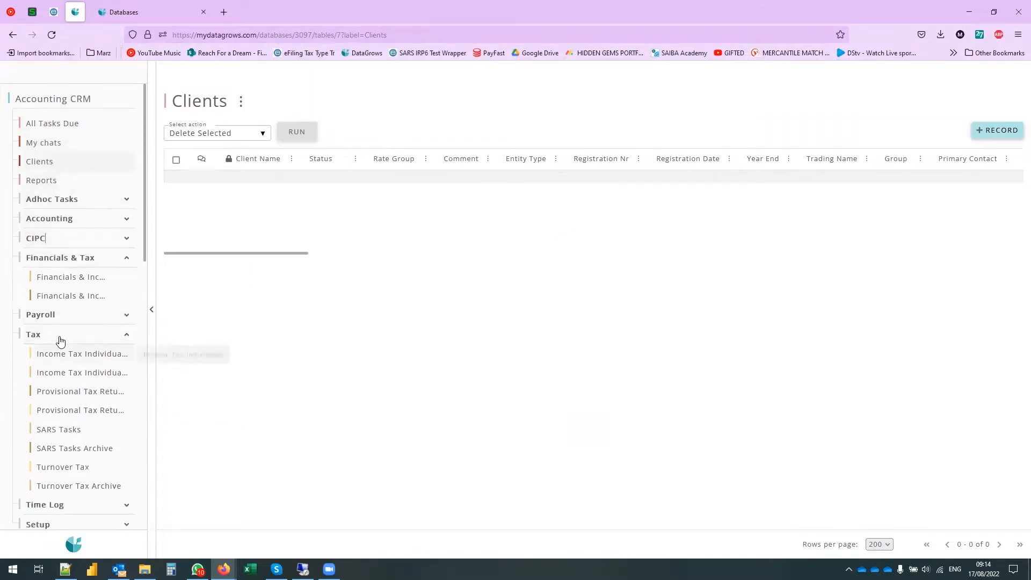
left_click(60, 335)
left_click(60, 258)
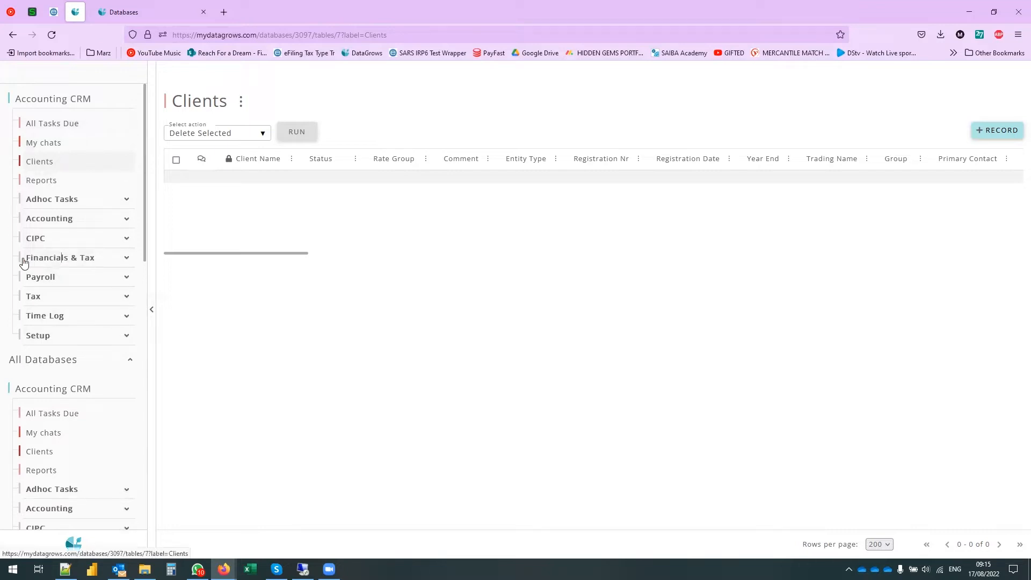
left_click(126, 201)
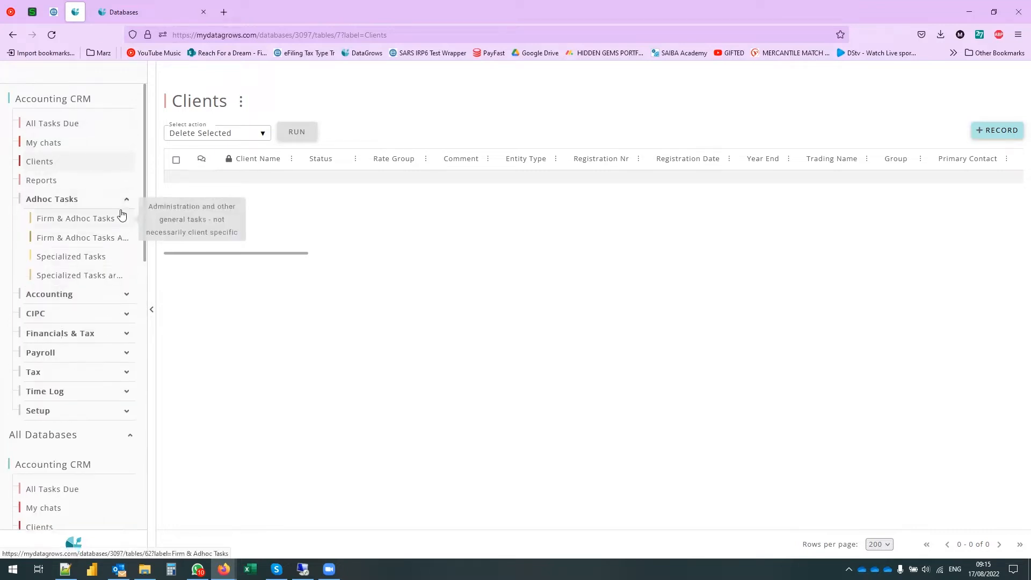
left_click(133, 207)
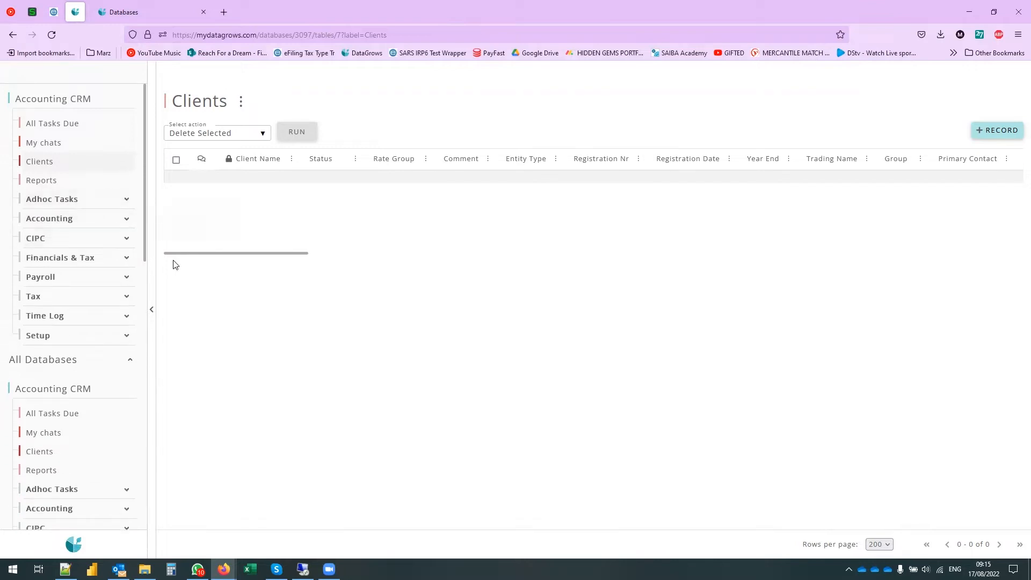
- Open the Accountant table under Setup and start a new accountant record to examine its Name and Email fields
left_click(33, 336)
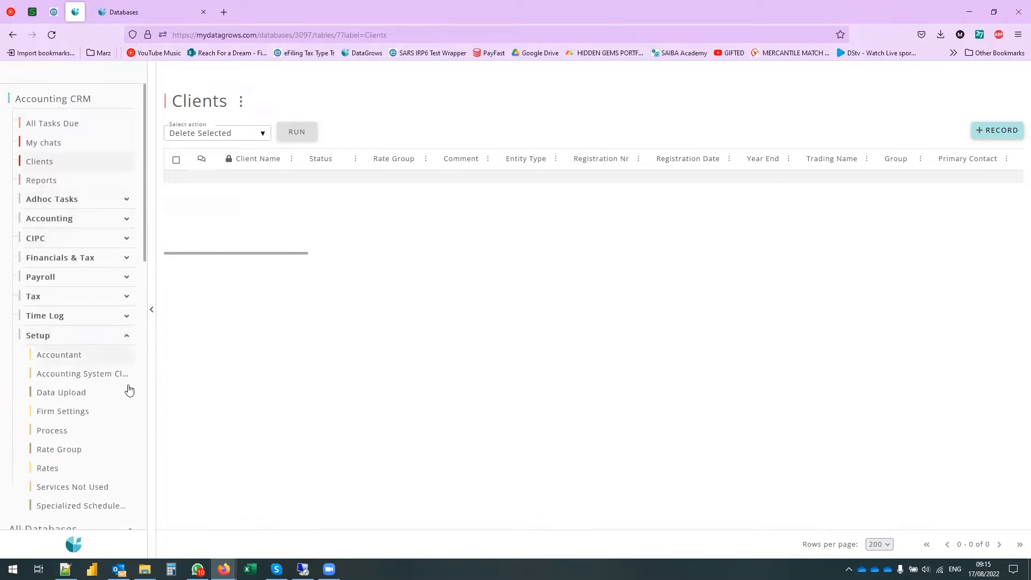
scroll(88, 510, "down", 2)
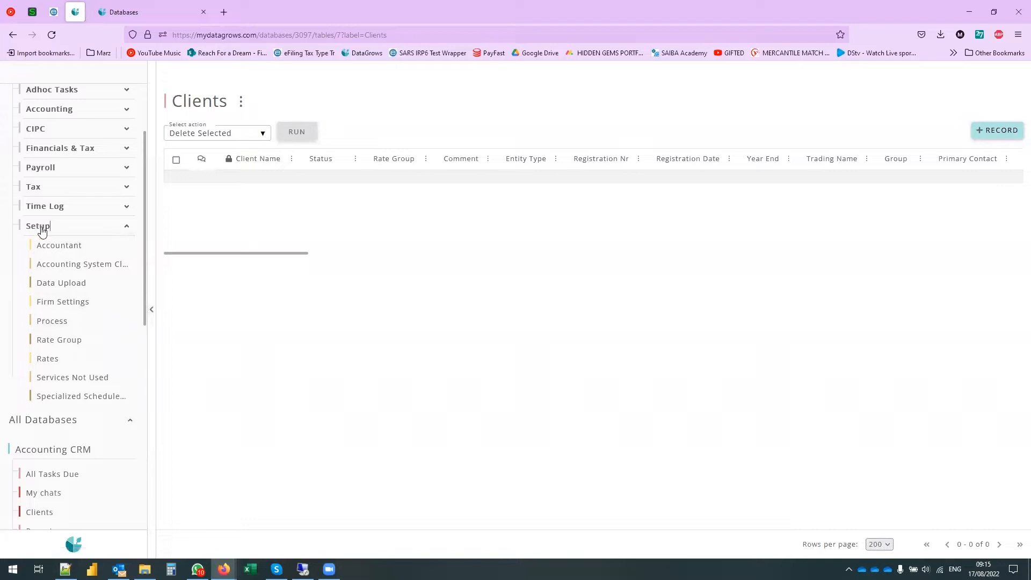
left_click(48, 247)
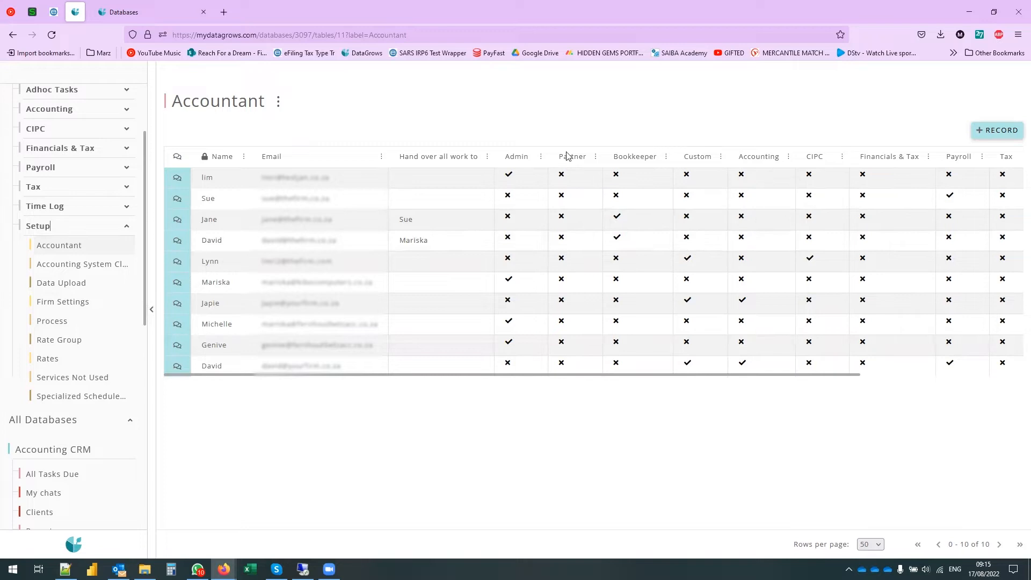
left_click(986, 132)
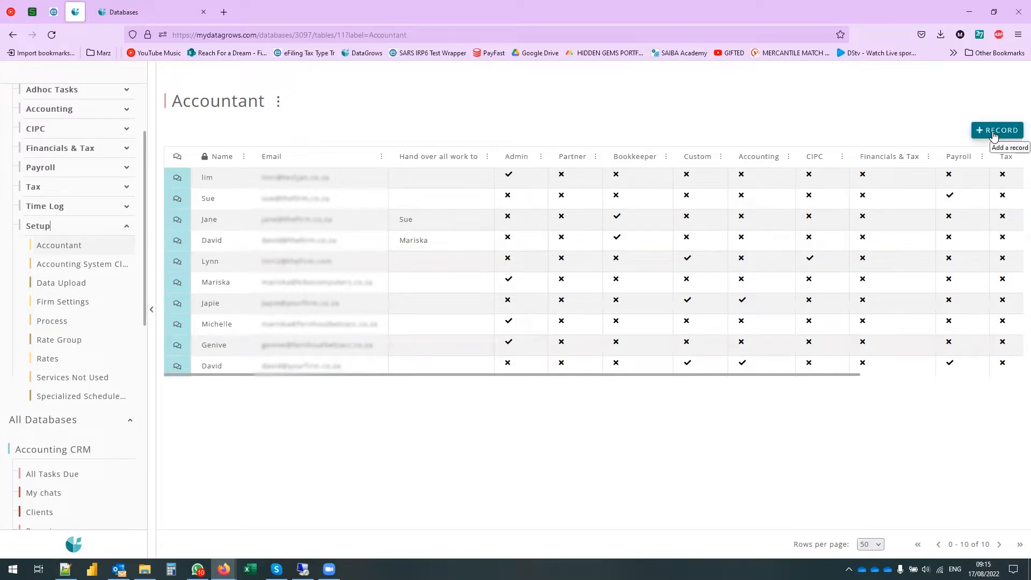
left_click(994, 133)
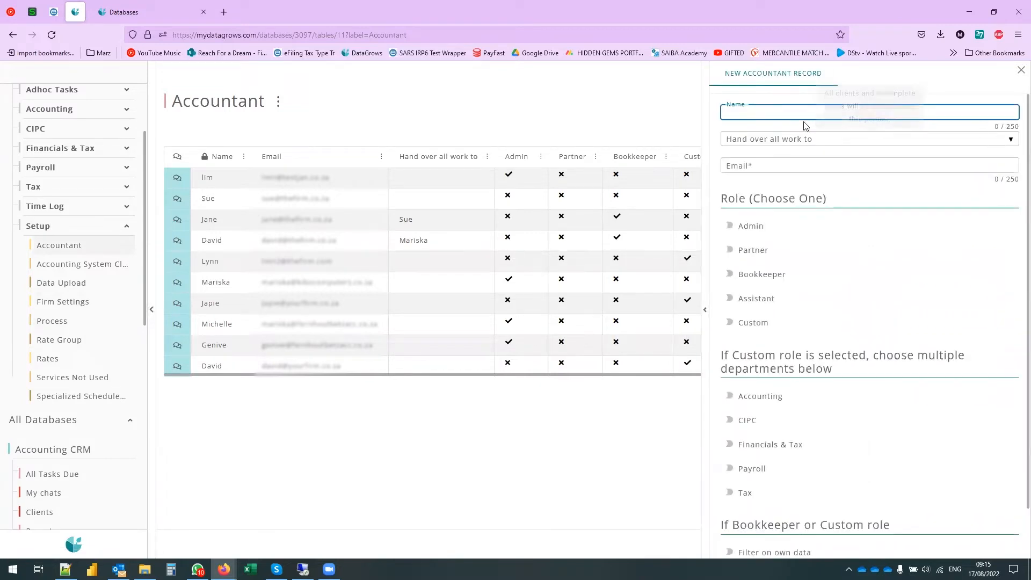
left_click(771, 114)
left_click(772, 117)
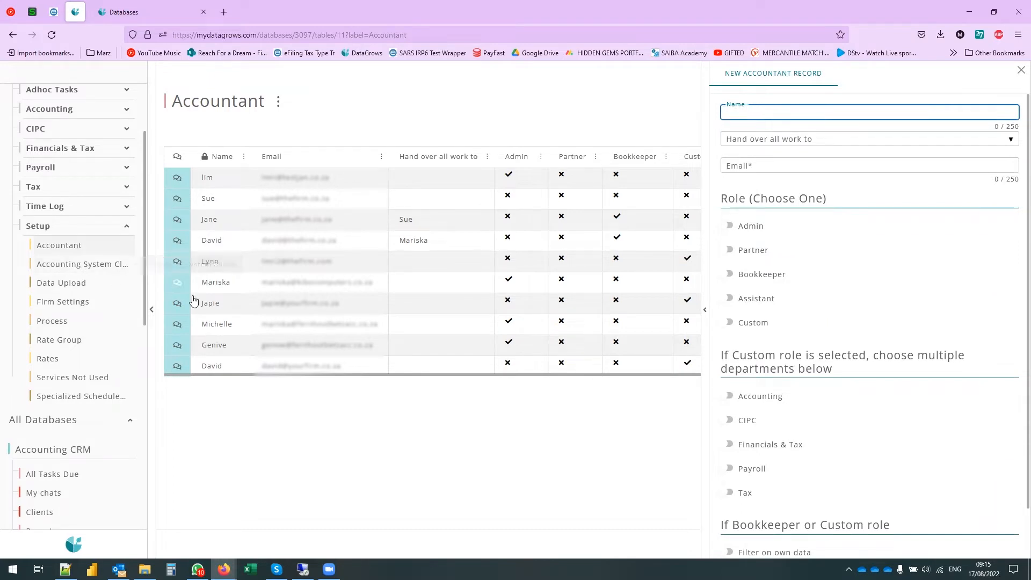
left_click(770, 169)
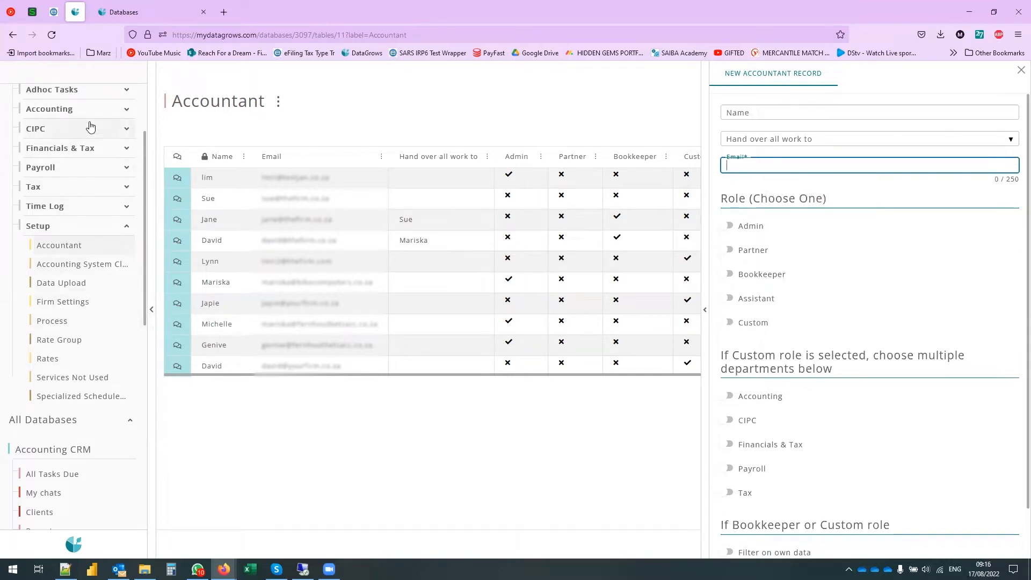
- Try the Partner and Bookkeeper roles in the new accountant record and read their access descriptions
mouse_move(778, 264)
mouse_move(750, 226)
left_click(726, 250)
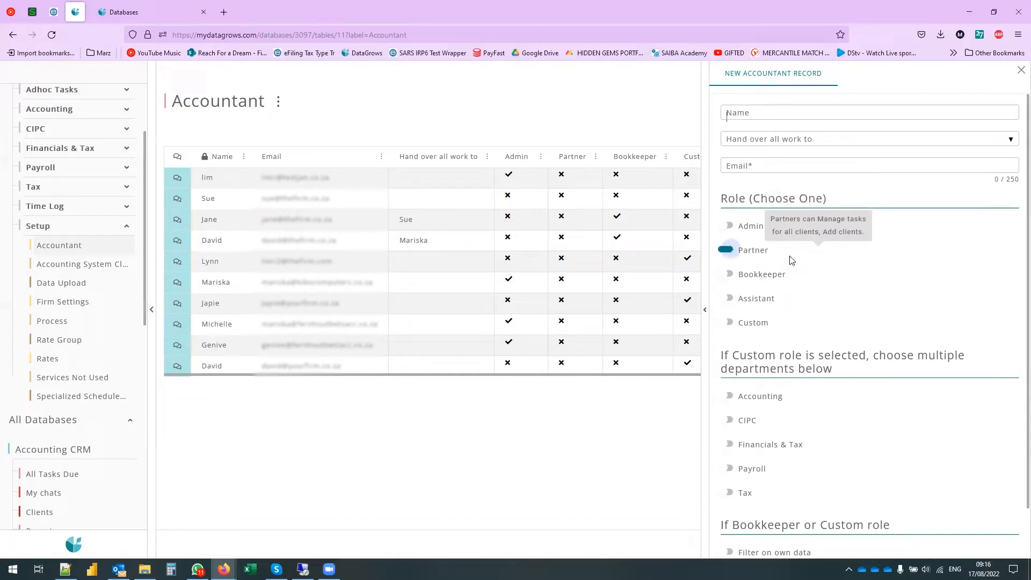
left_click(727, 250)
left_click(725, 277)
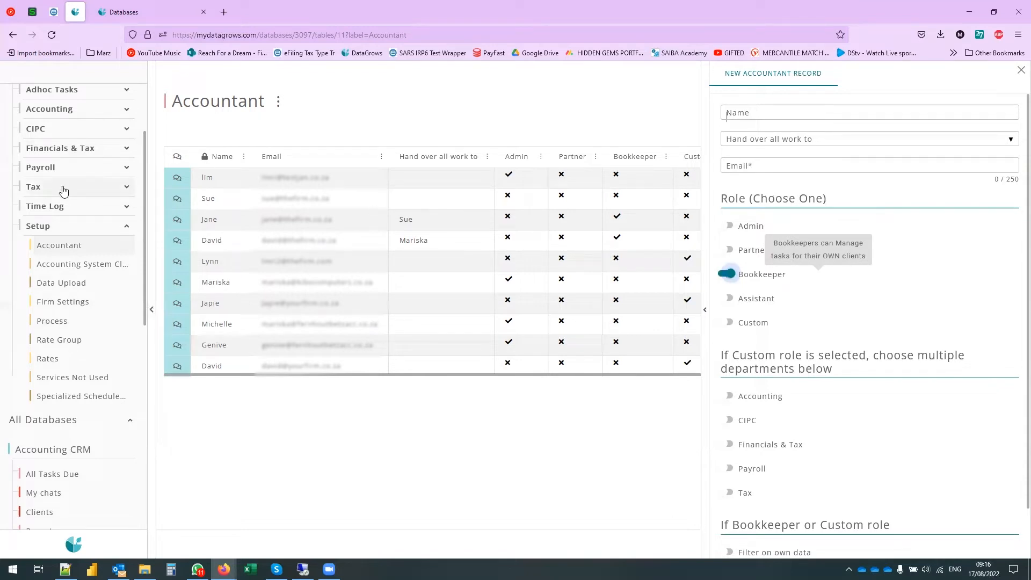
scroll(83, 150, "up", 2)
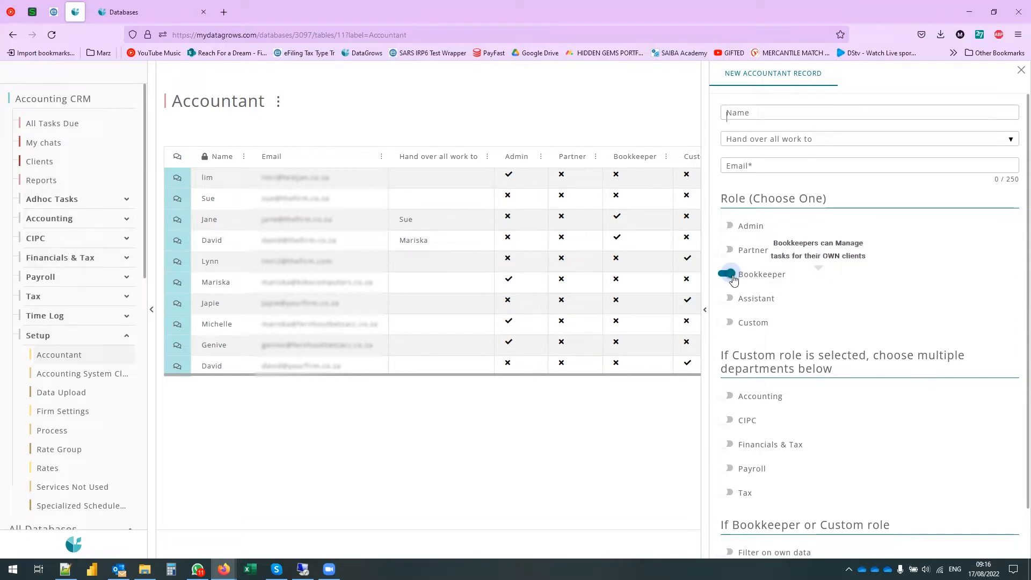
- Try the Assistant role in the new accountant record and look at the Adhoc Tasks tables it concerns
left_click(730, 301)
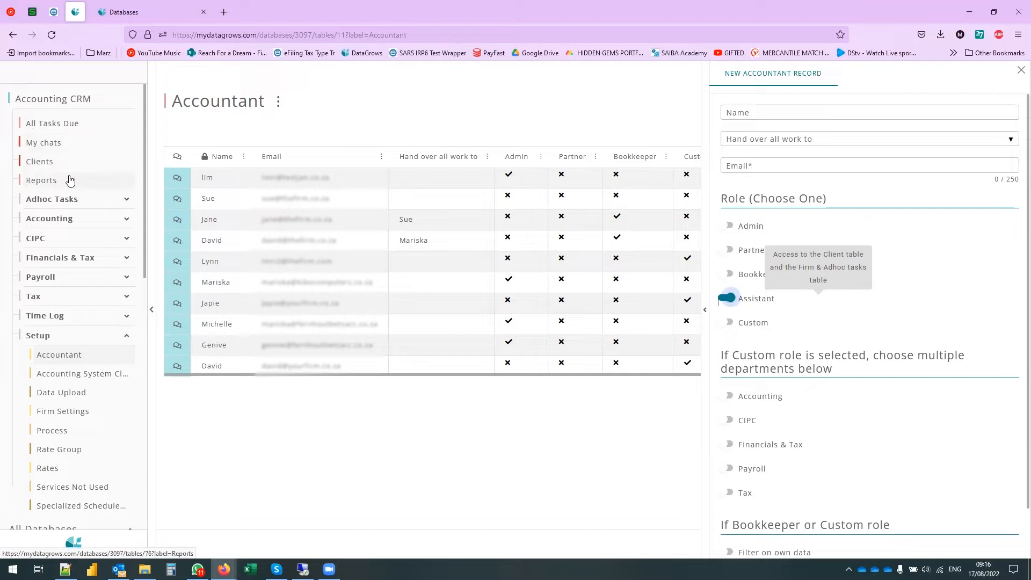
left_click(65, 199)
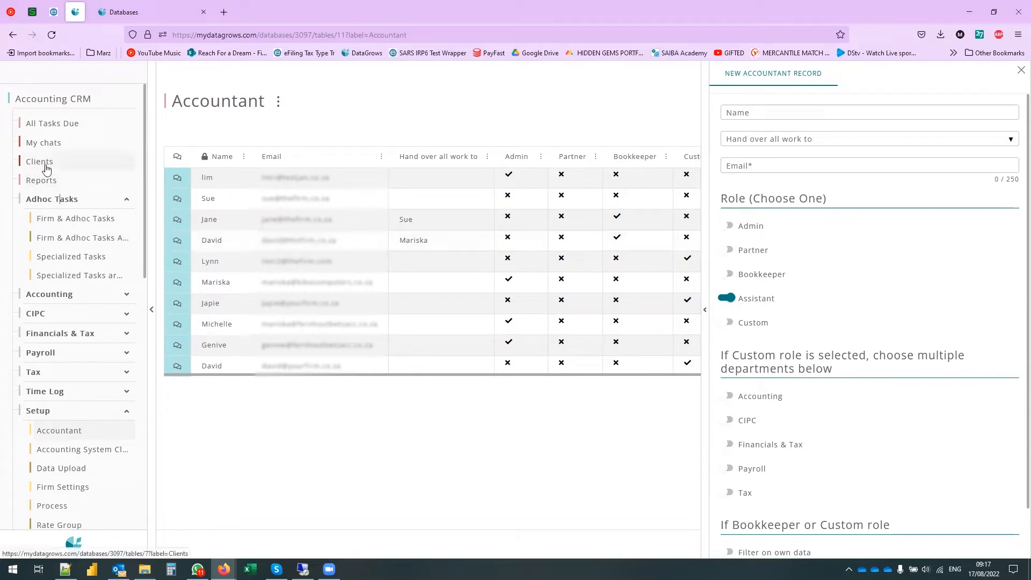
left_click(726, 302)
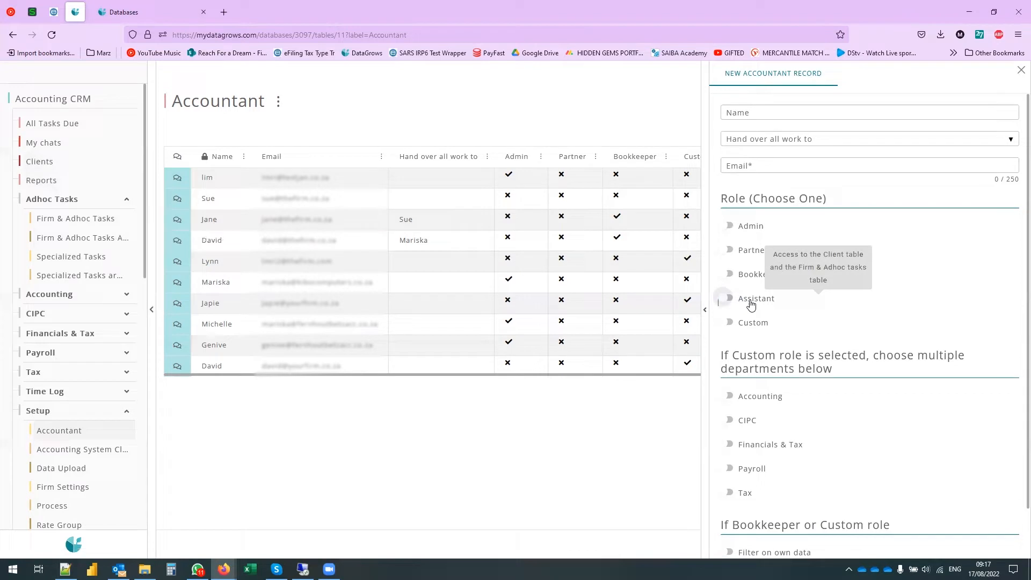
- Select the Custom role and try switching the Accounting and Payroll departments on and off
left_click(728, 323)
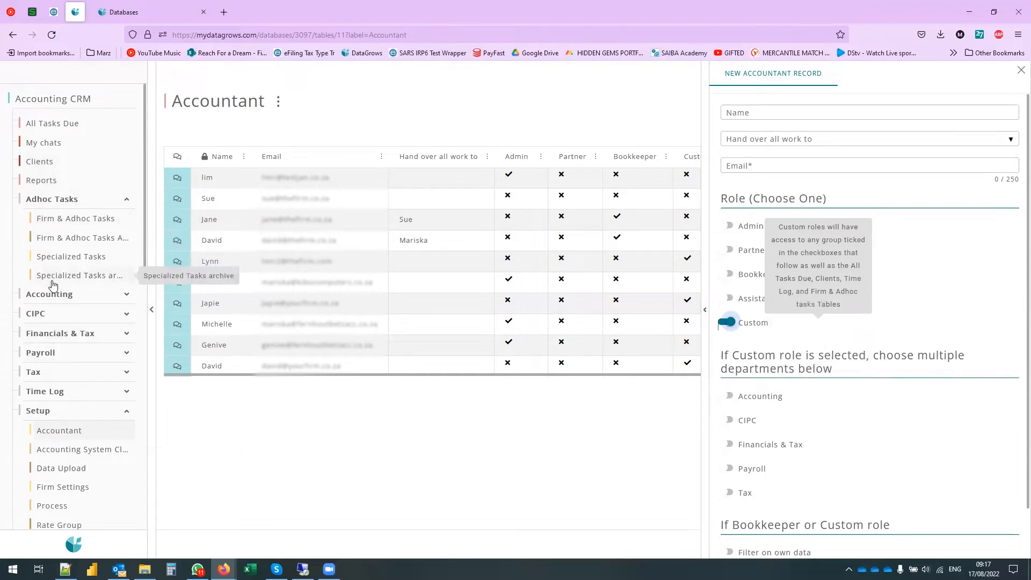
left_click(68, 201)
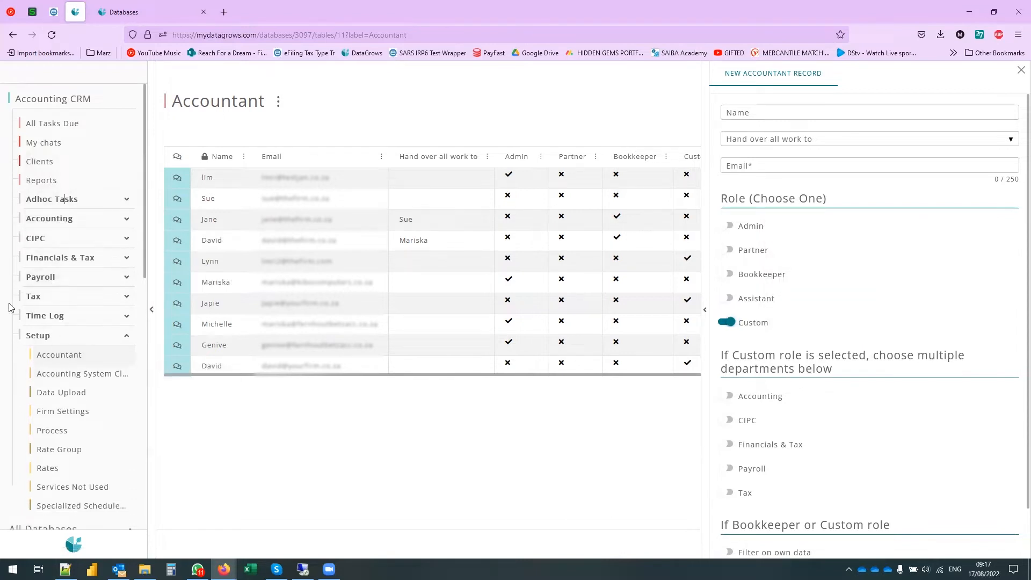
scroll(940, 388, "down", 1)
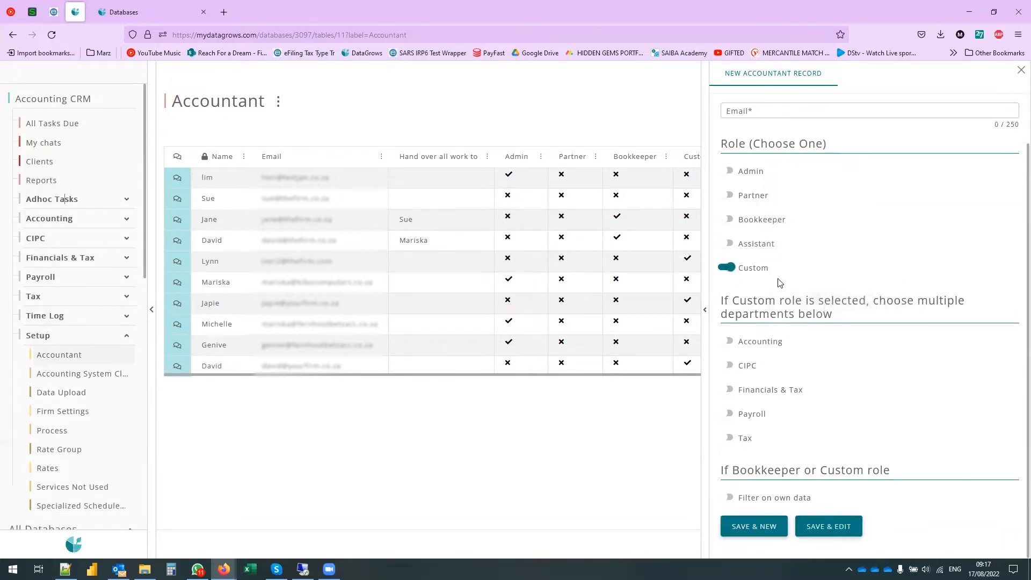
left_click(729, 340)
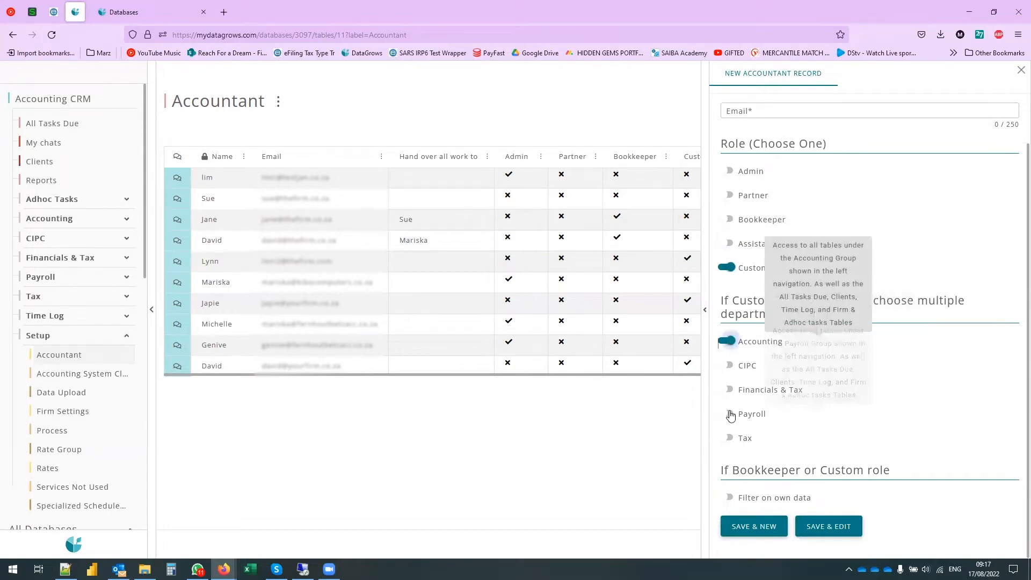
left_click(727, 413)
left_click(730, 342)
left_click(727, 413)
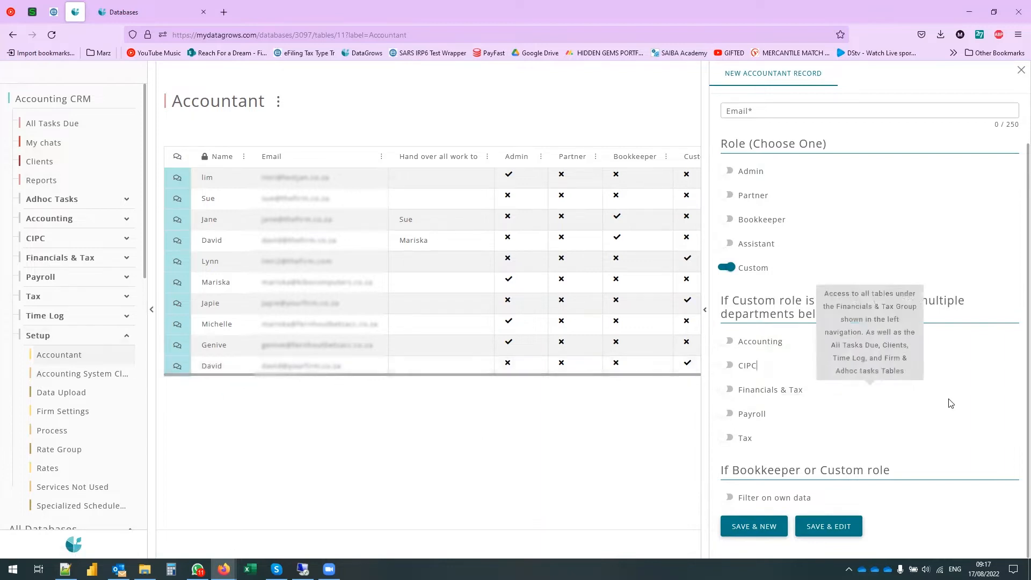
- Try the Filter on own data option, read its description, and close the new accountant record without saving
mouse_move(760, 500)
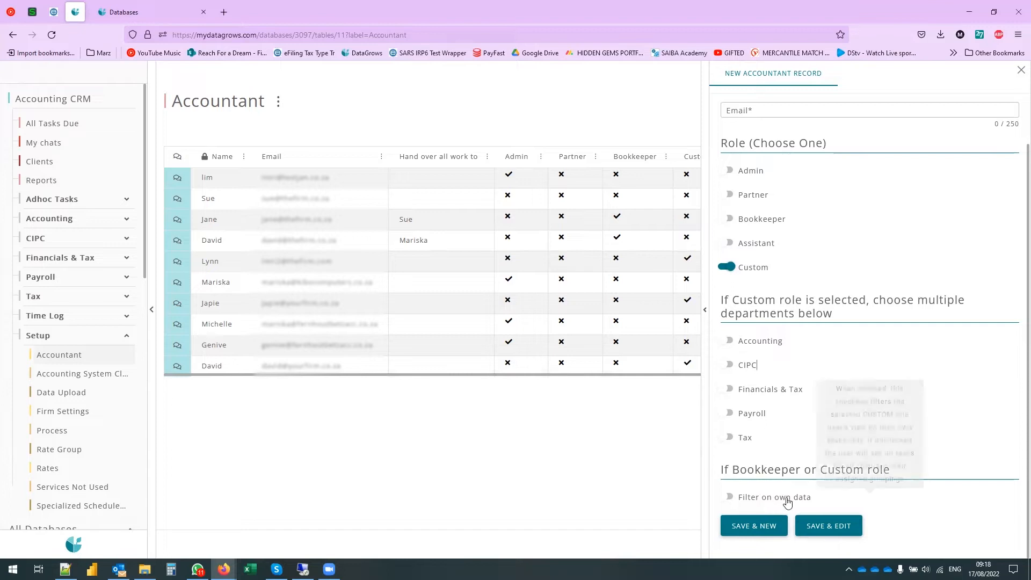
left_click(729, 497)
left_click(745, 499)
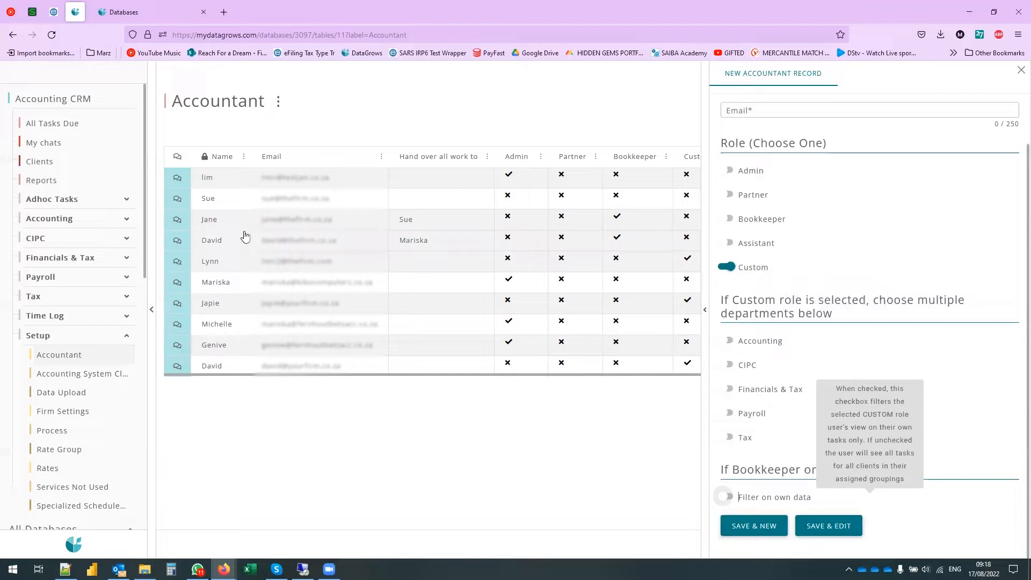
left_click(733, 495)
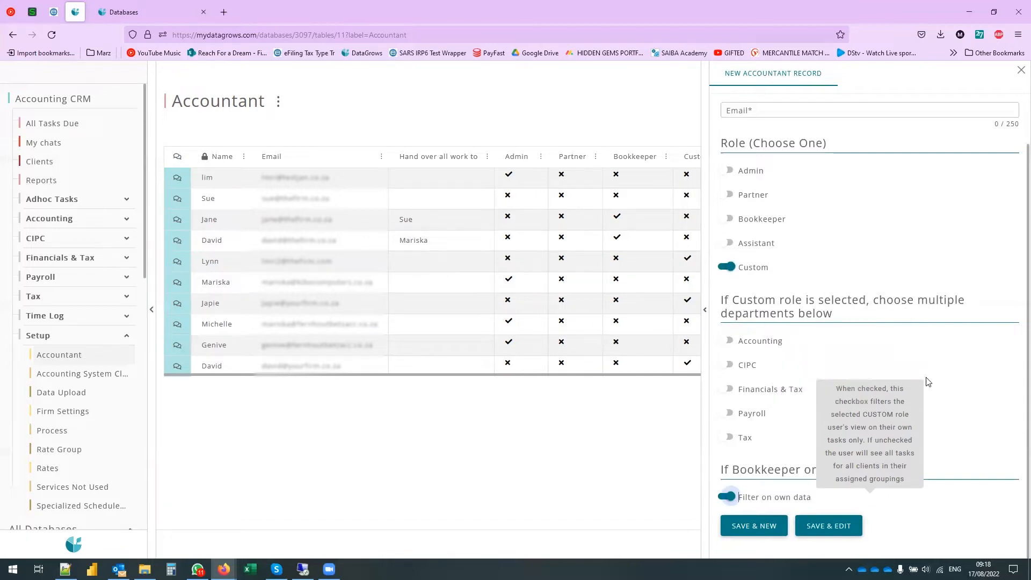
left_click(731, 499)
scroll(865, 145, "up", 2)
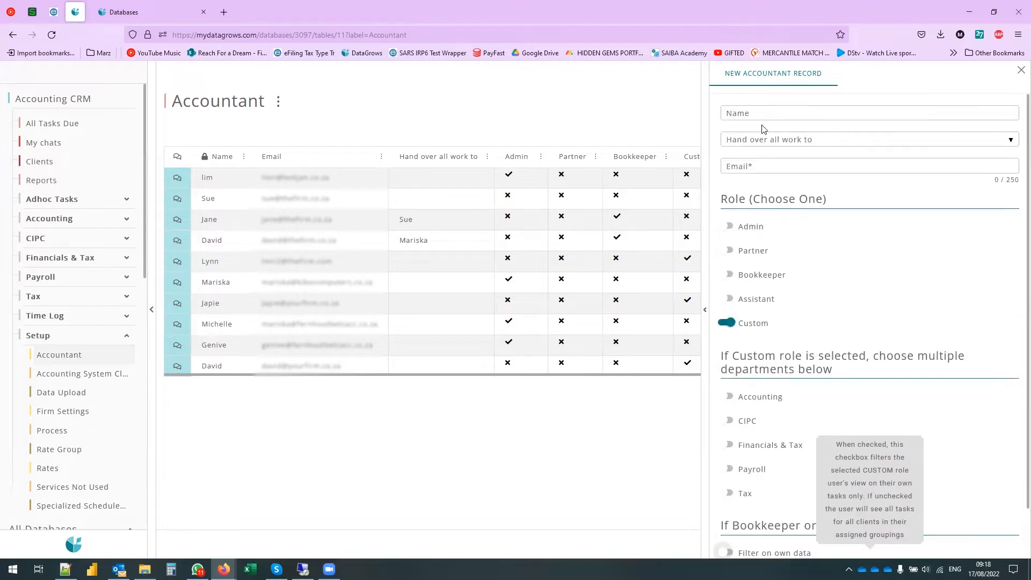
left_click(1019, 71)
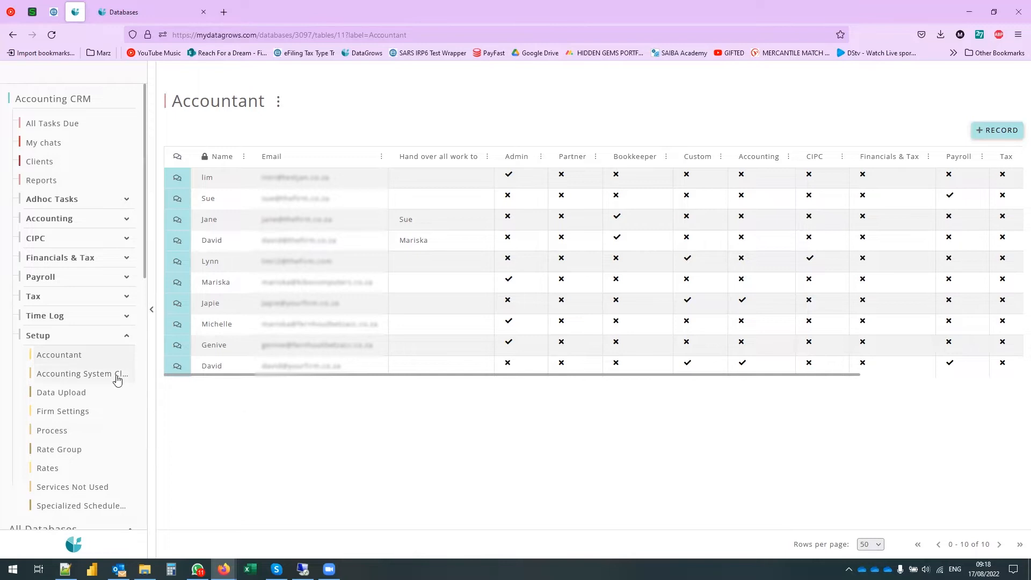
- Open the MyFirm record in the Firm Settings table under Setup
left_click(64, 417)
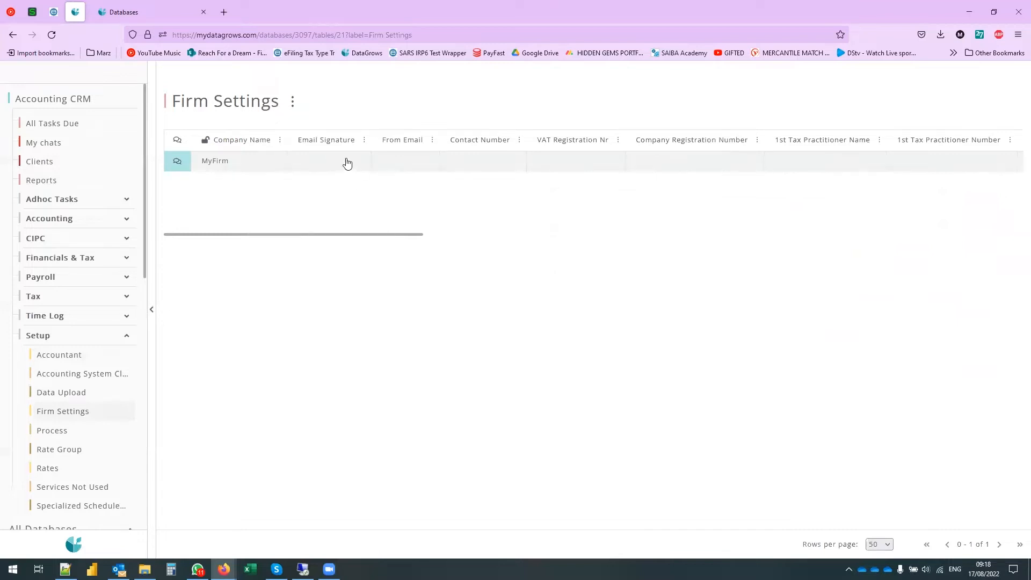
left_click(217, 166)
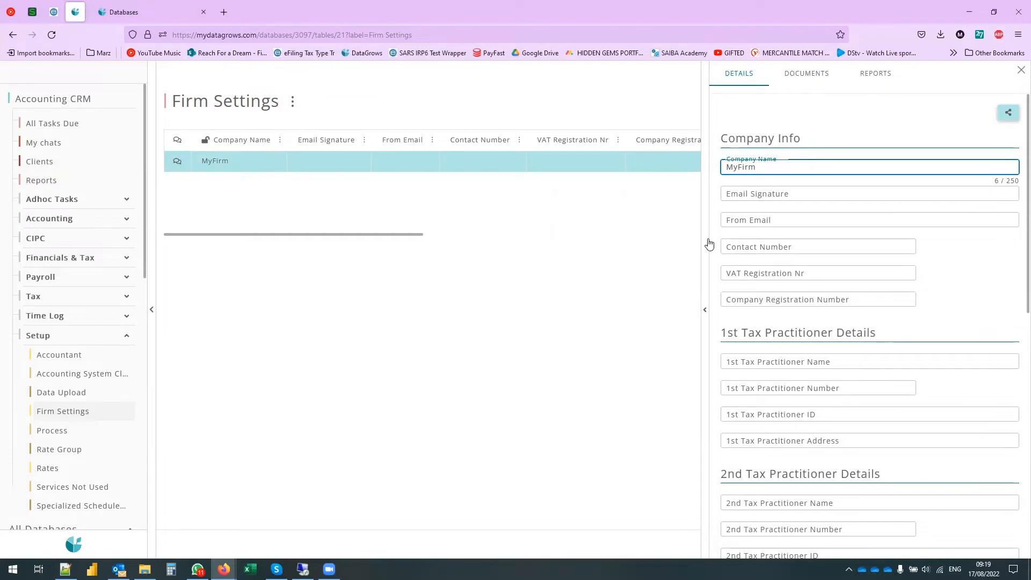
- Expand the MyFirm record, try Time Rounding at 15 minute and at minute, and return it to Round Up to hour
left_click(705, 314)
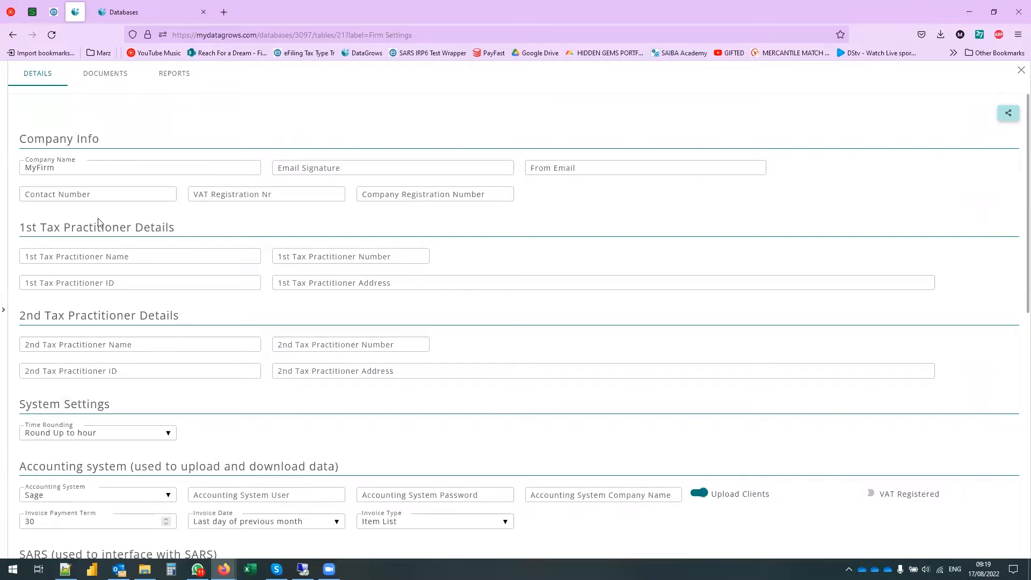
scroll(228, 371, "down", 3)
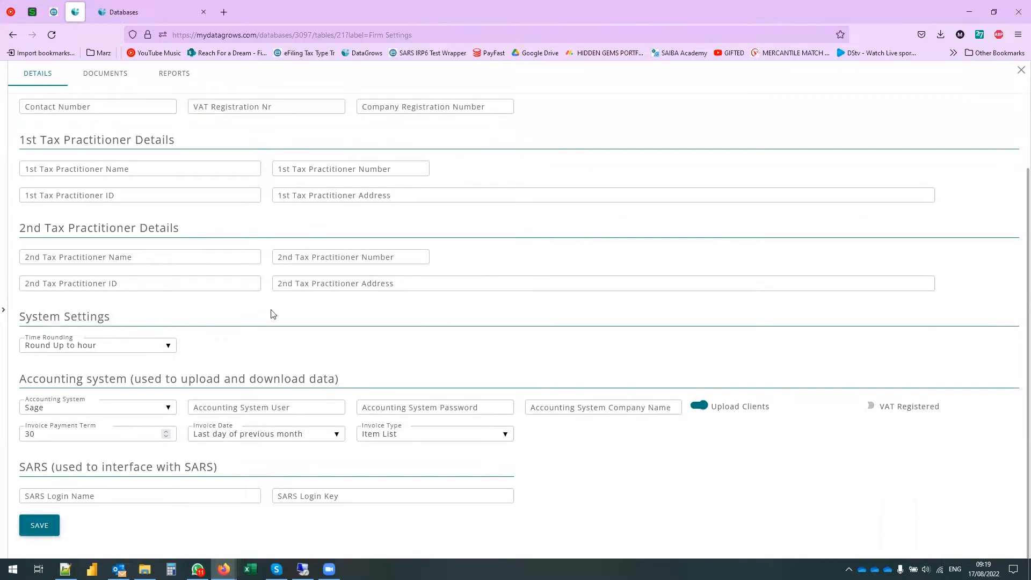
left_click(167, 353)
left_click(80, 408)
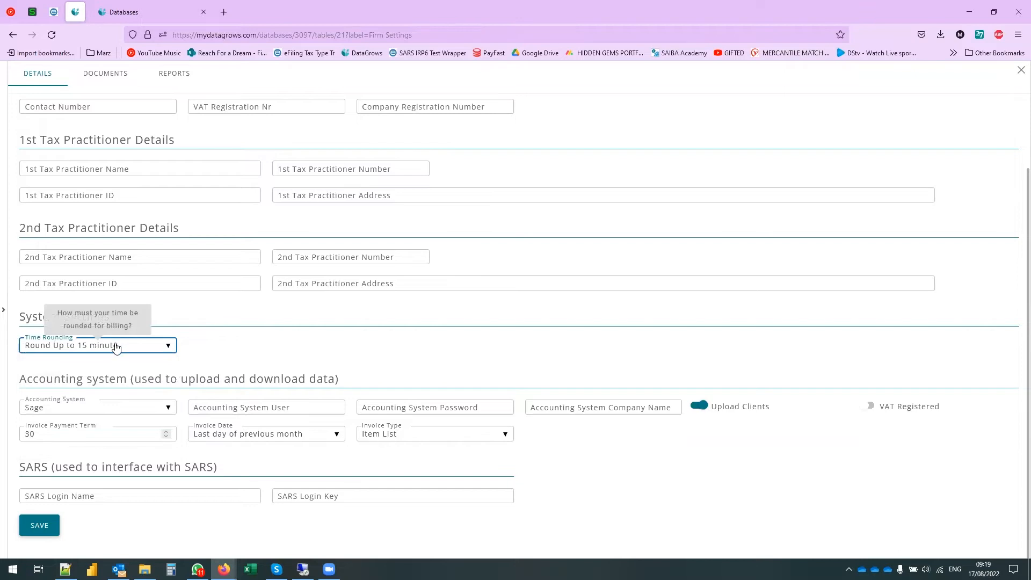
left_click(150, 345)
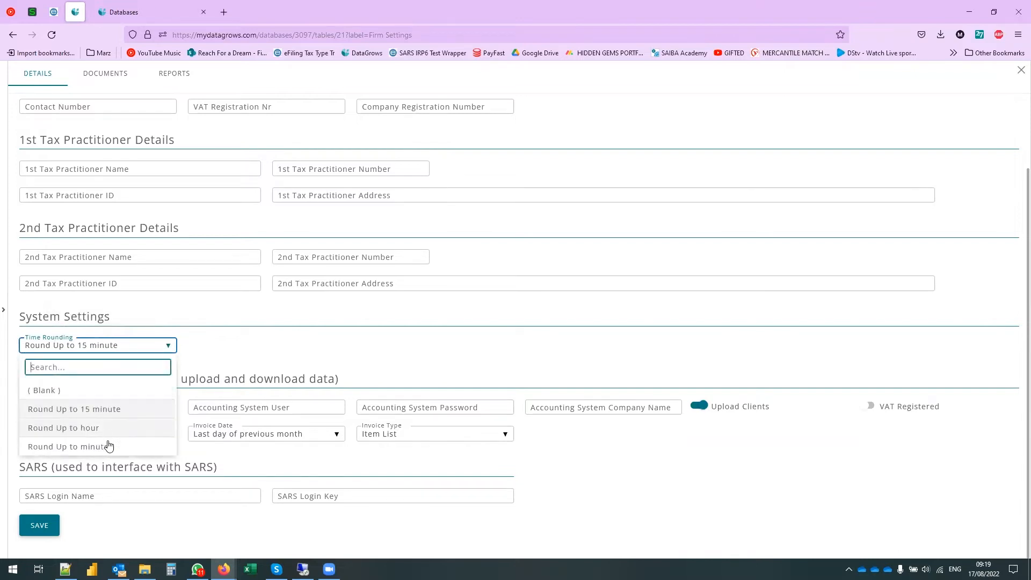
left_click(109, 445)
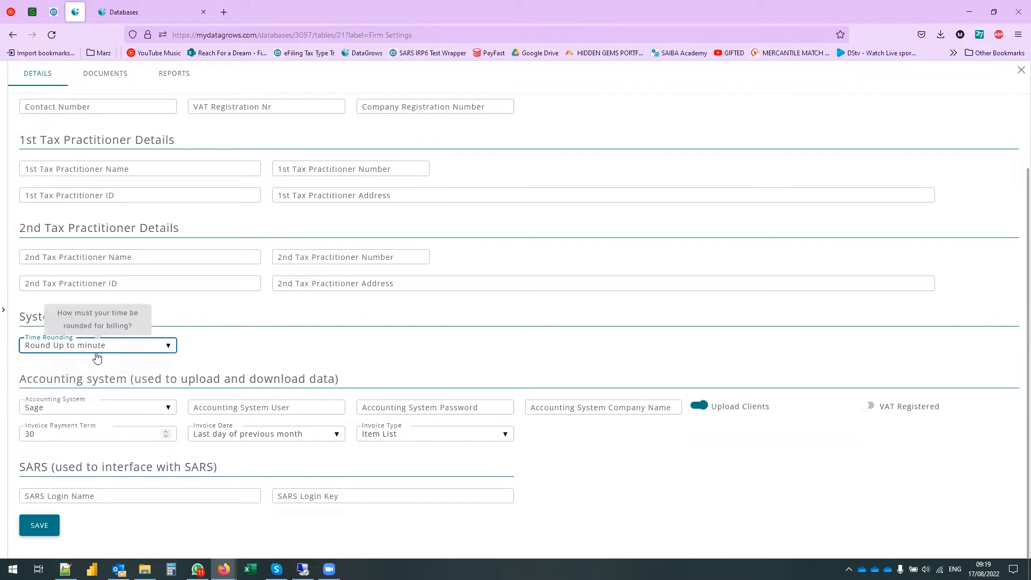
left_click(131, 350)
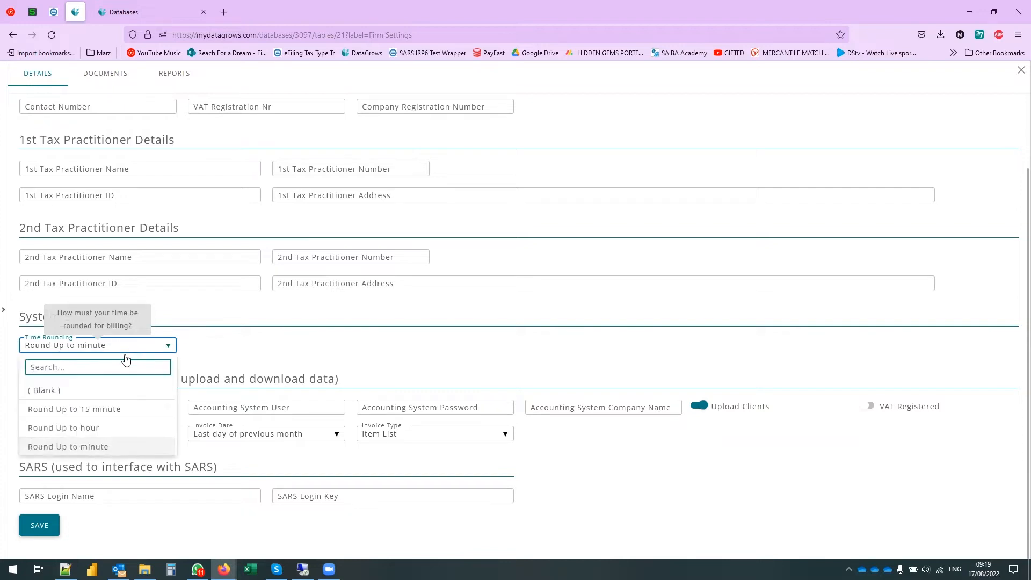
left_click(81, 427)
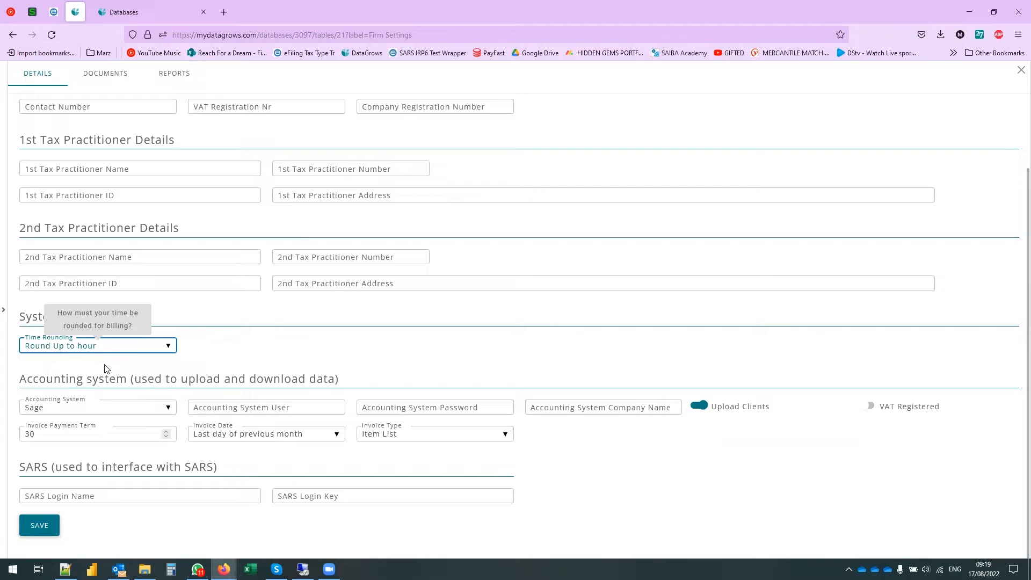
left_click(121, 347)
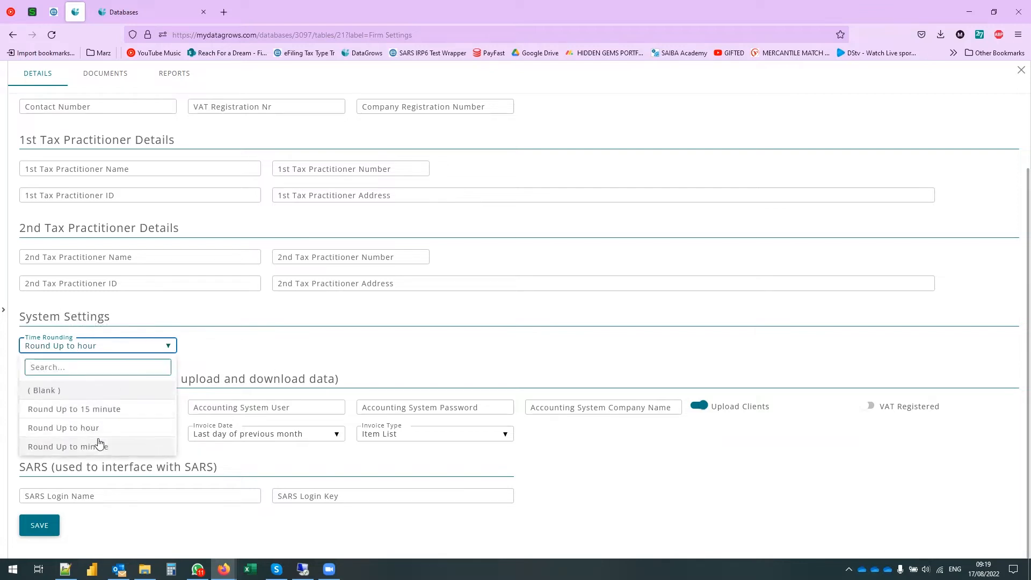
left_click(232, 340)
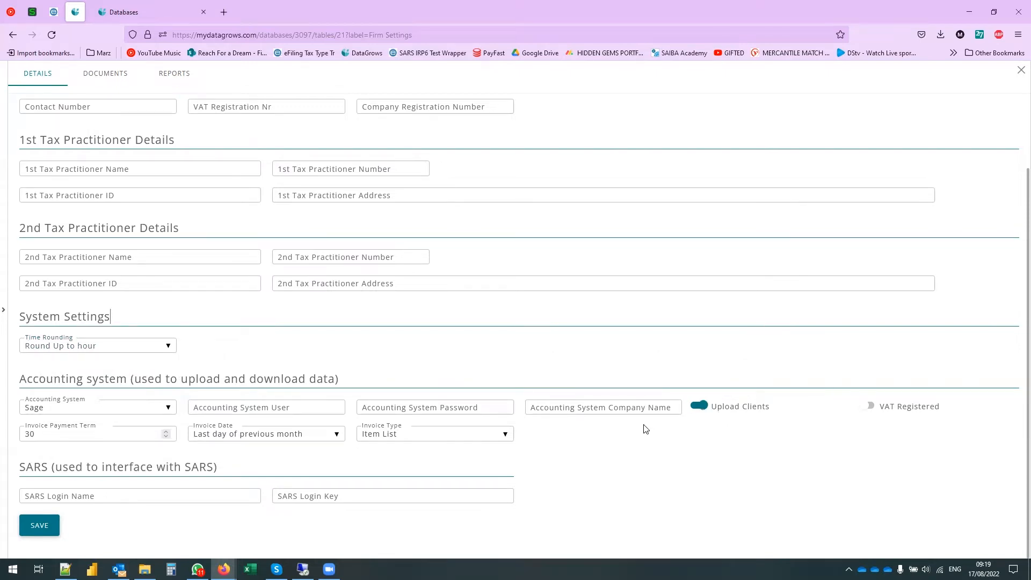
- Try Xero as the accounting system with VAT Registered switched on, and look at the Invoice Date and Invoice Type options
left_click(161, 411)
left_click(72, 508)
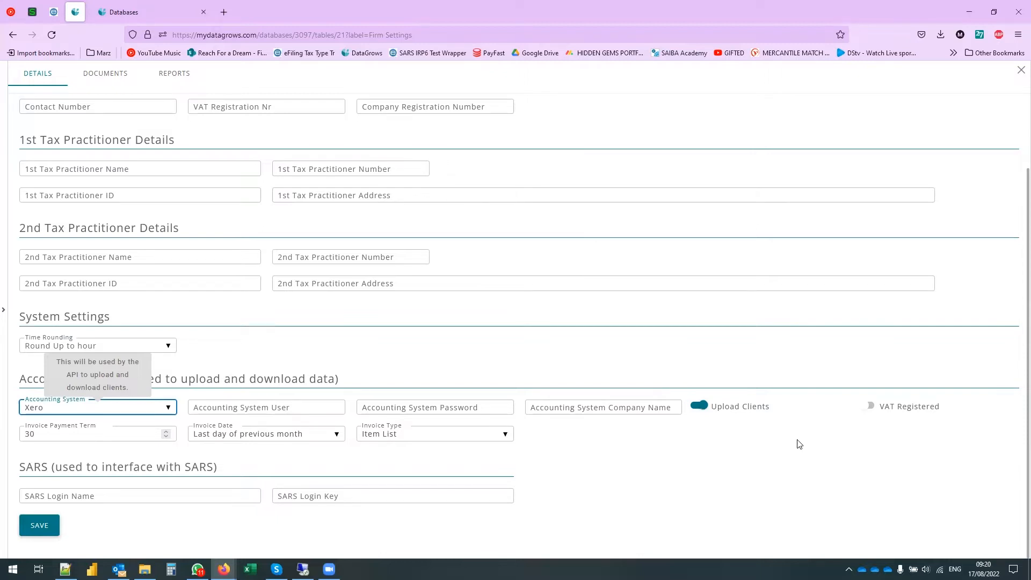
left_click(870, 407)
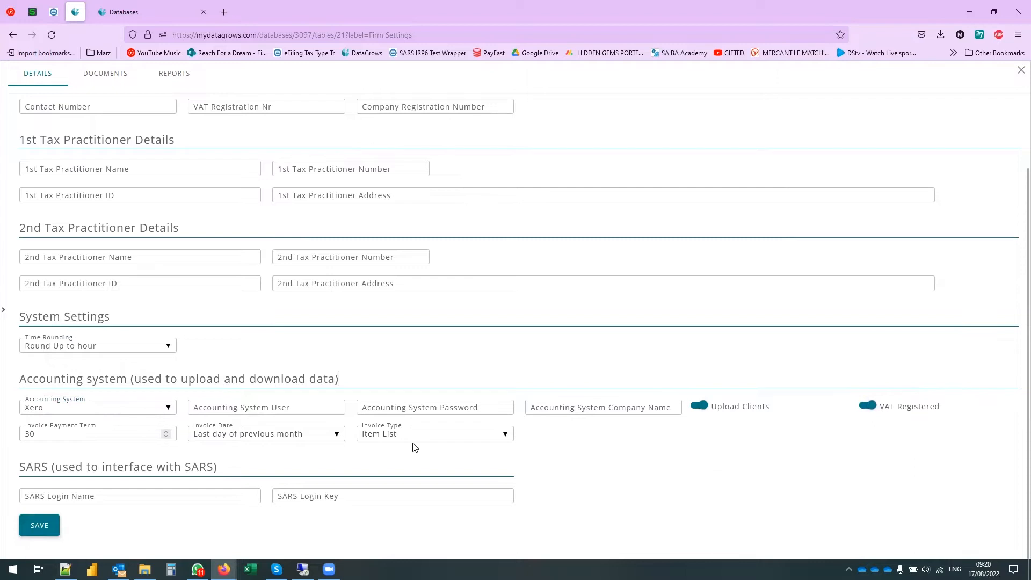
left_click(338, 441)
left_click(397, 495)
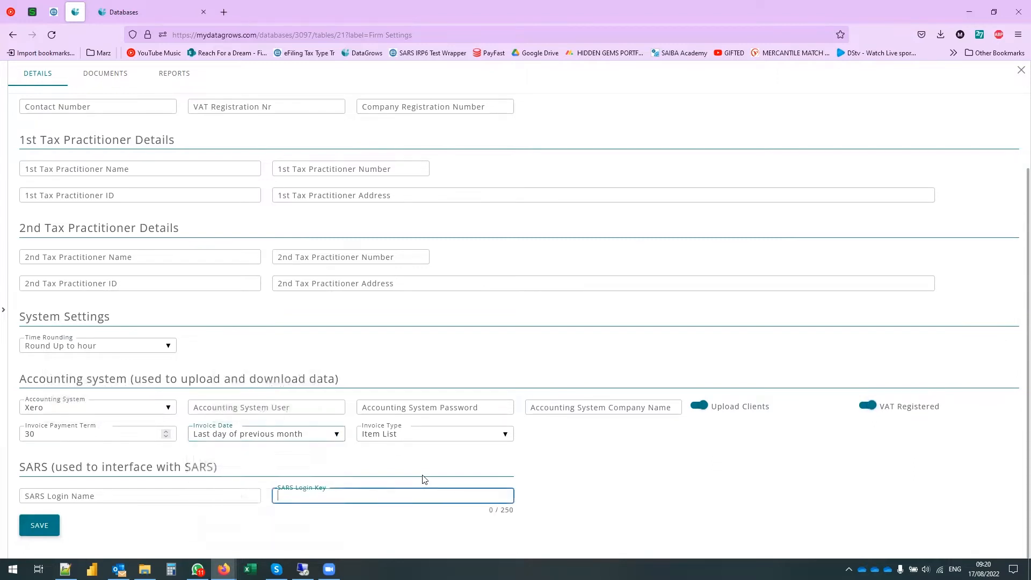
left_click(454, 436)
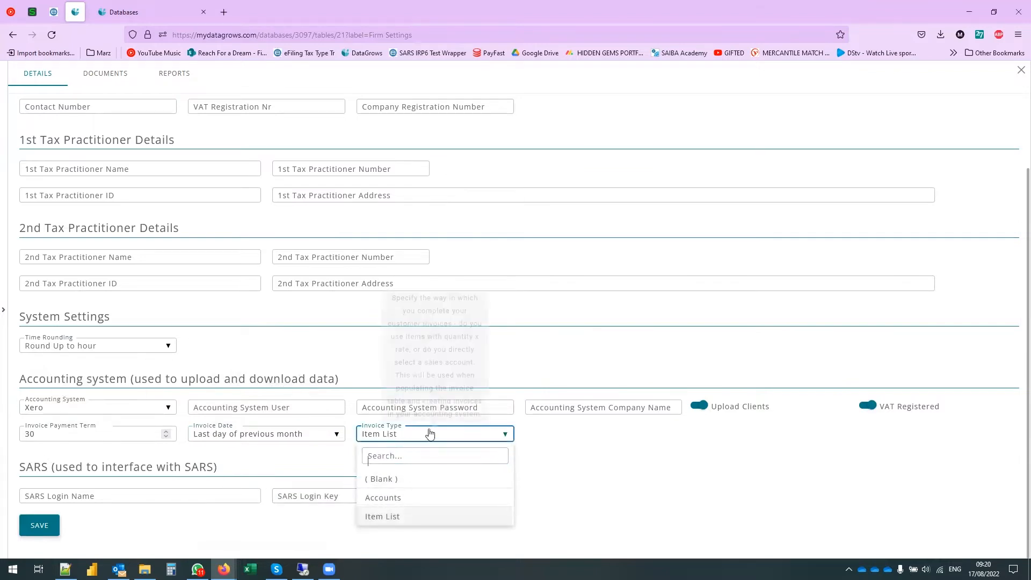
left_click(559, 467)
- Look at the SARS login name and key fields and close the MyFirm record without saving the changes
mouse_move(90, 417)
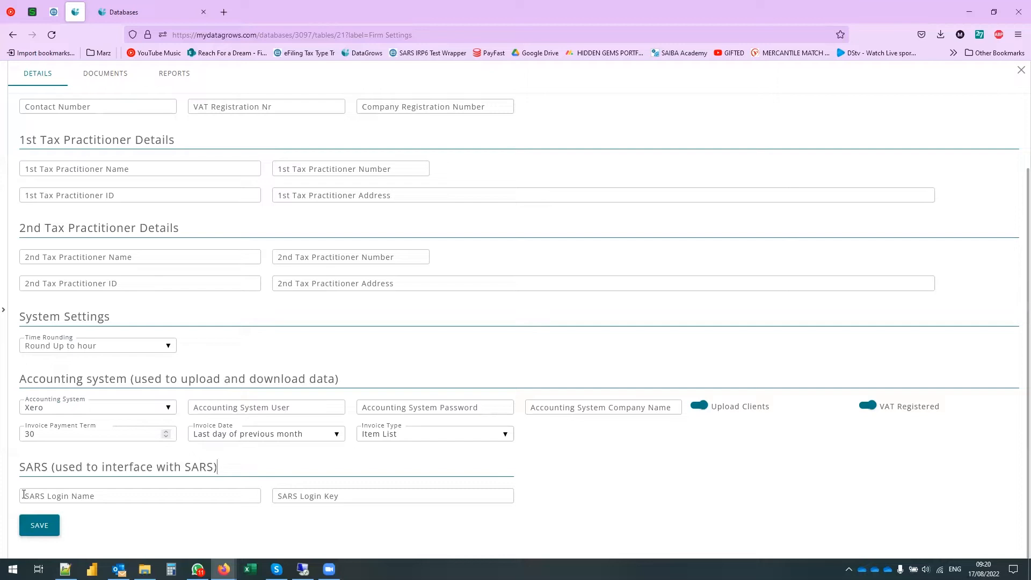
left_click_drag(26, 467, 274, 464)
left_click(283, 464)
left_click(33, 494)
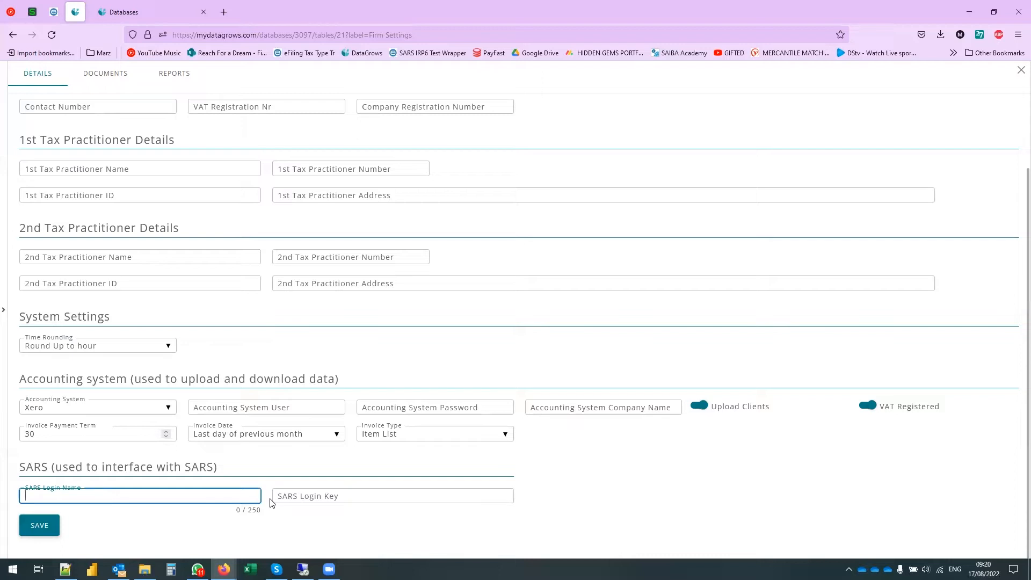
left_click(316, 496)
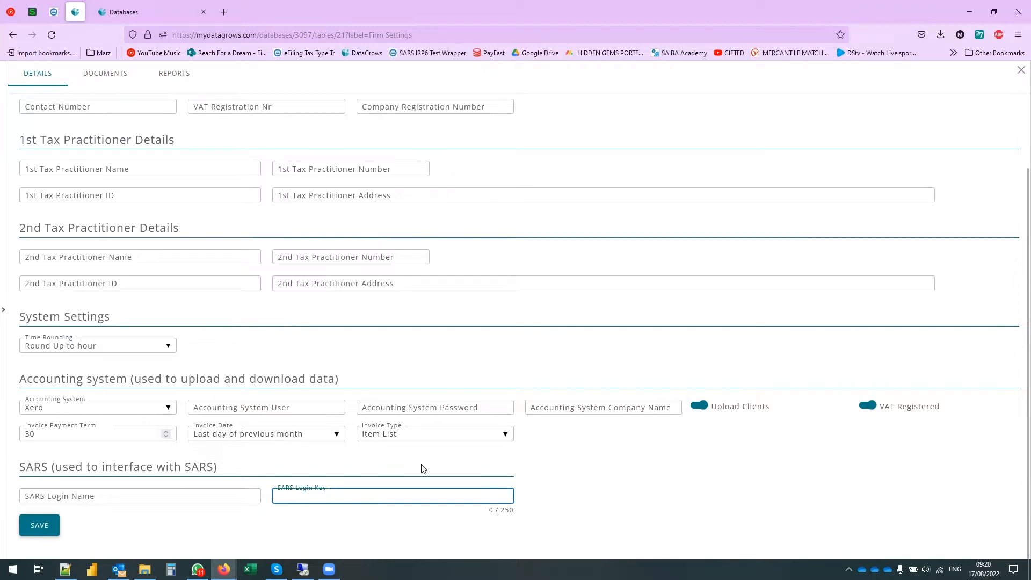
scroll(376, 482, "up", 3)
scroll(348, 483, "down", 3)
left_click(1019, 75)
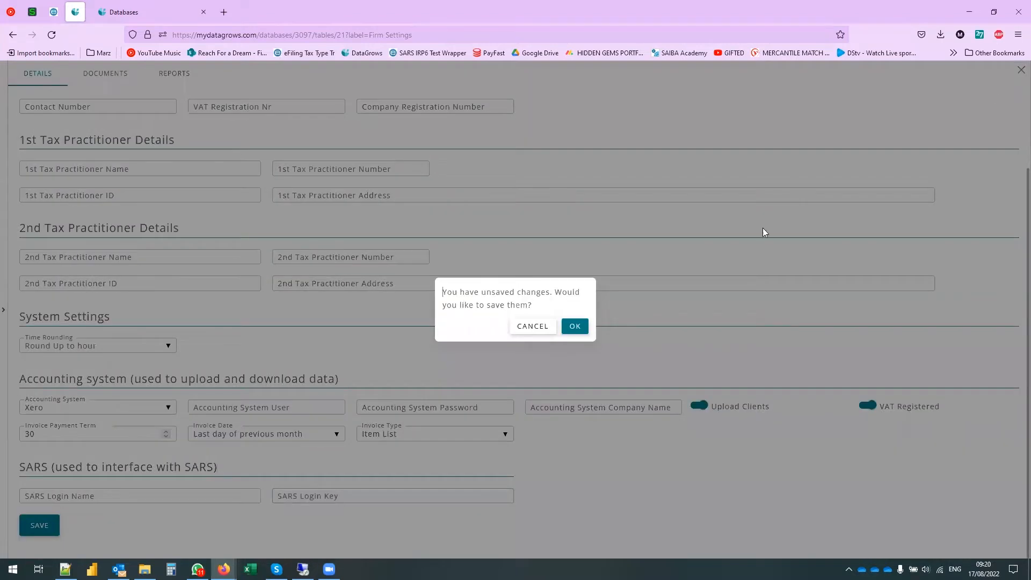
left_click(524, 328)
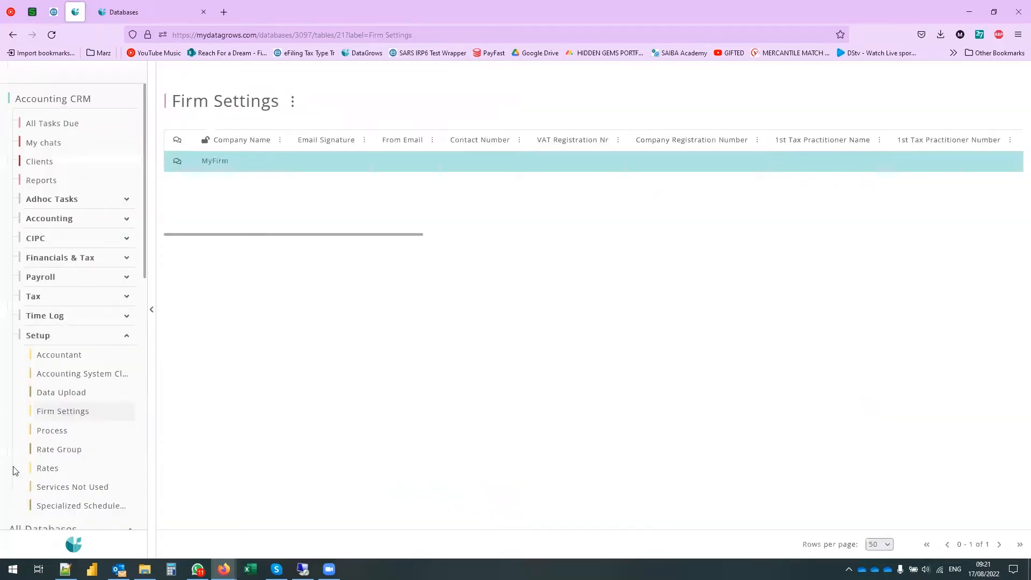
- Review the Standard record in the Rate Group table under Setup and try selecting and deselecting all rate groups
scroll(96, 472, "down", 4)
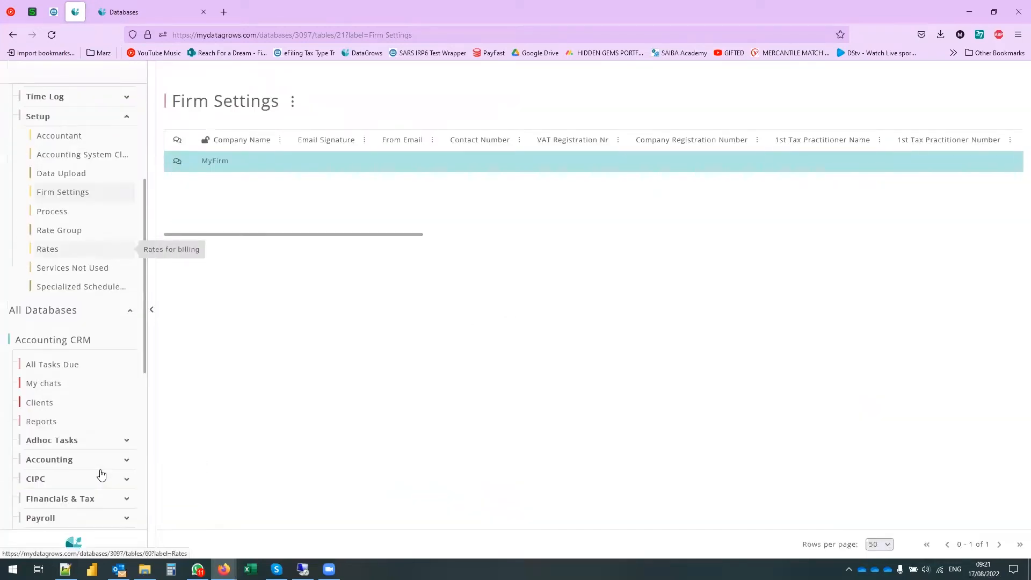
left_click(49, 235)
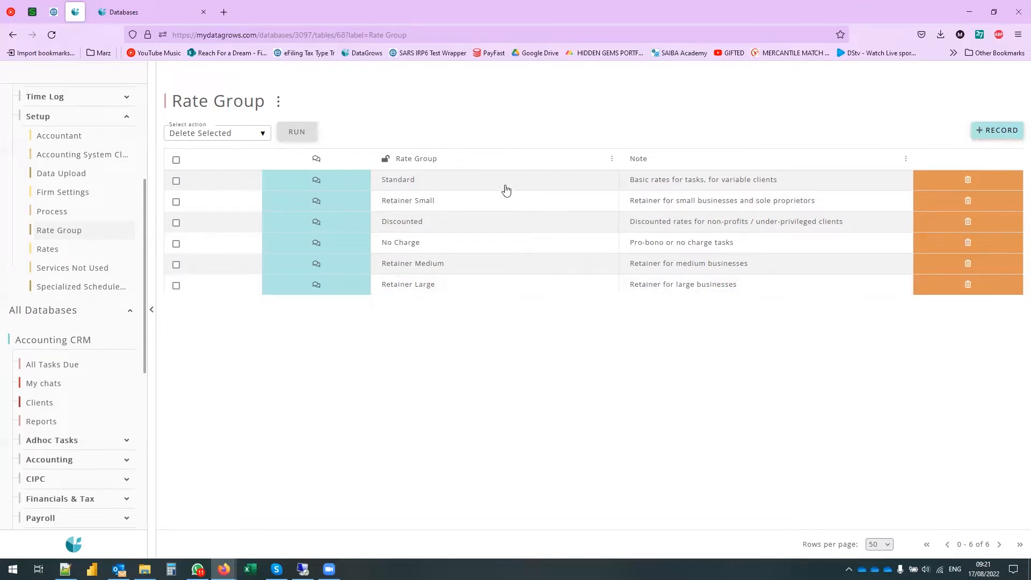
left_click(510, 187)
left_click_drag(782, 134, 724, 133)
left_click(811, 133)
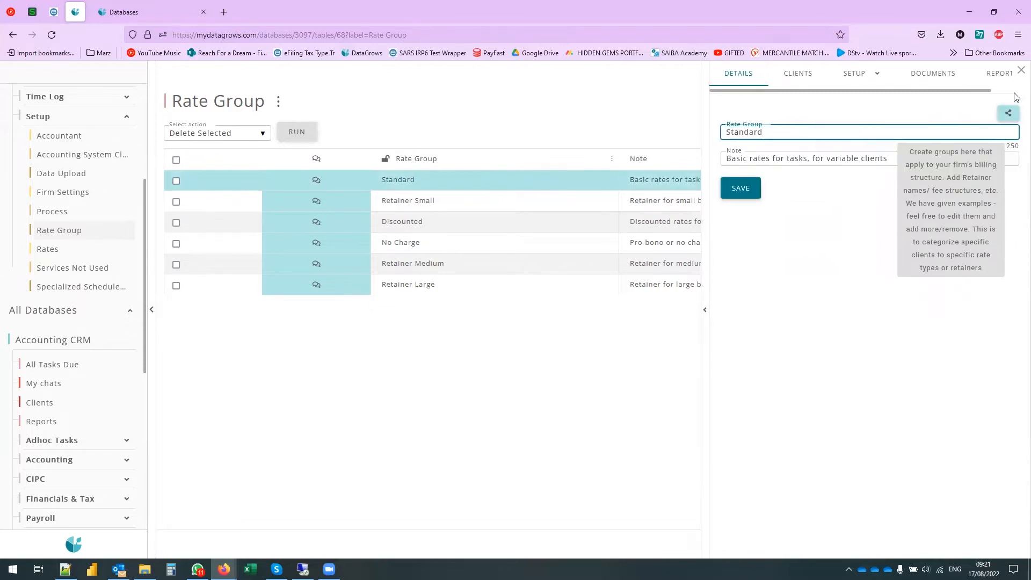
left_click(1020, 70)
left_click(176, 160)
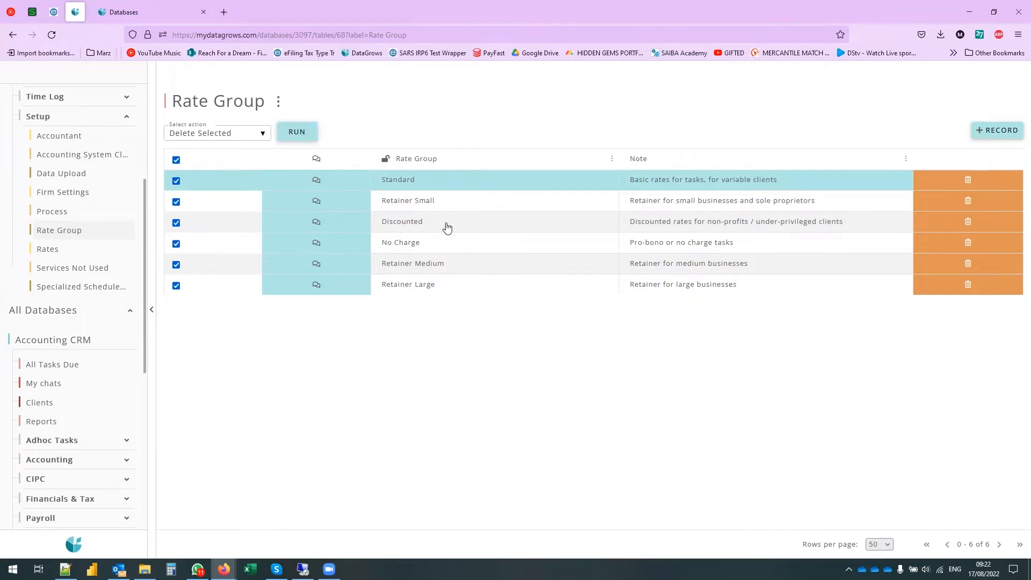
left_click(176, 160)
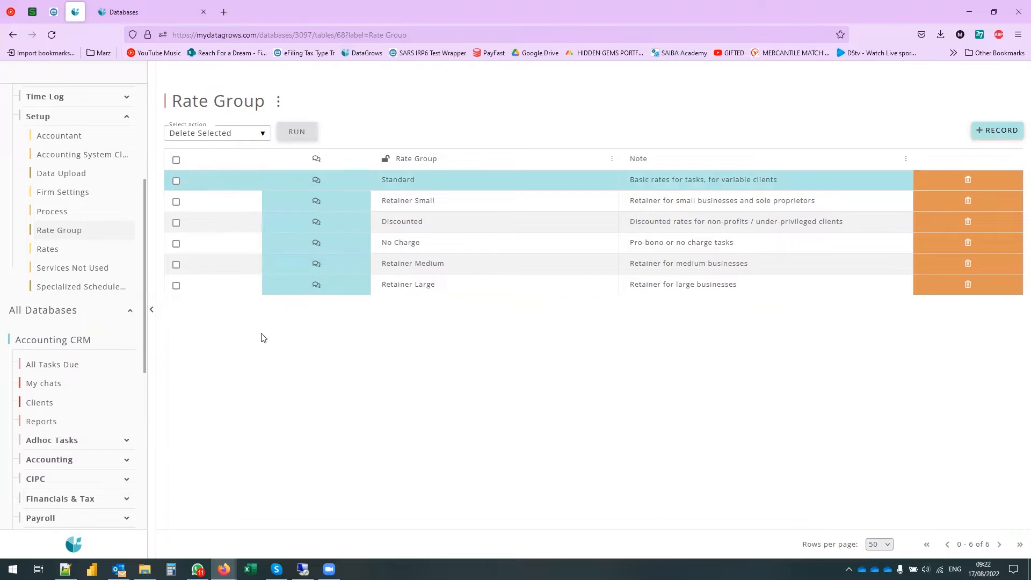
- Open the Rates table under Setup and look through the task rates and their rate groups
scroll(75, 403, "down", 4)
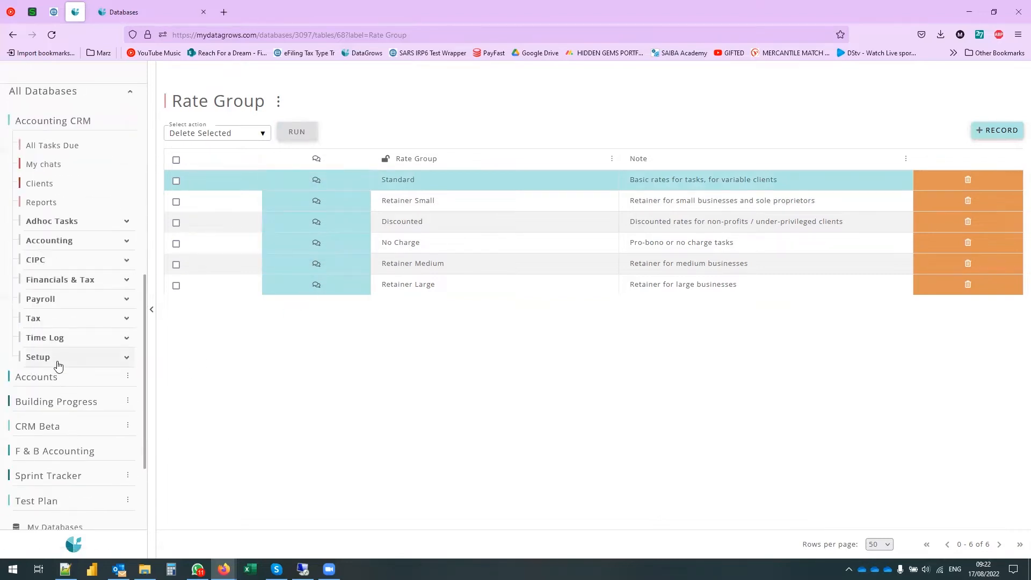
left_click(56, 357)
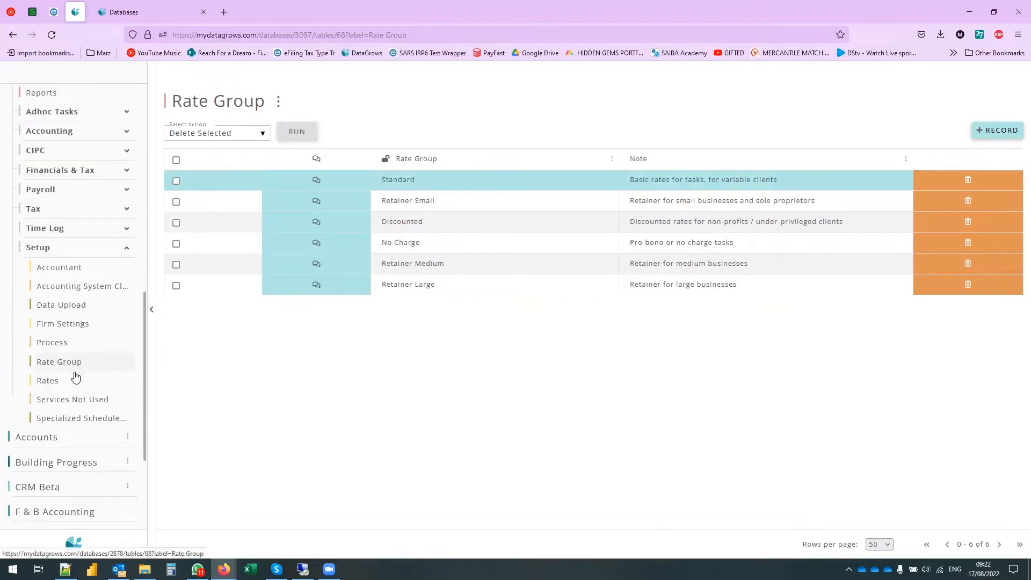
scroll(75, 379, "up", 10)
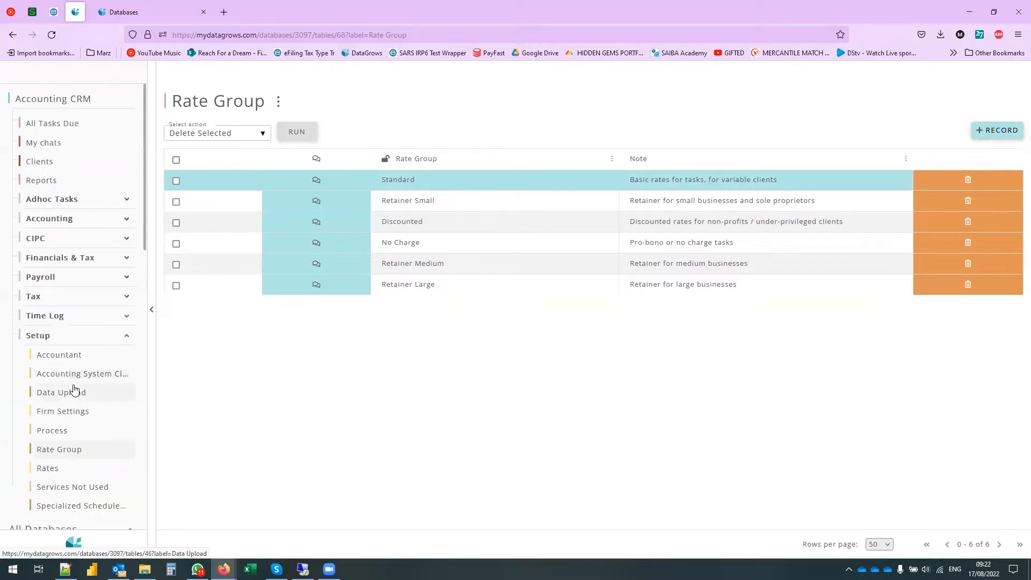
scroll(70, 382, "down", 2)
left_click(48, 364)
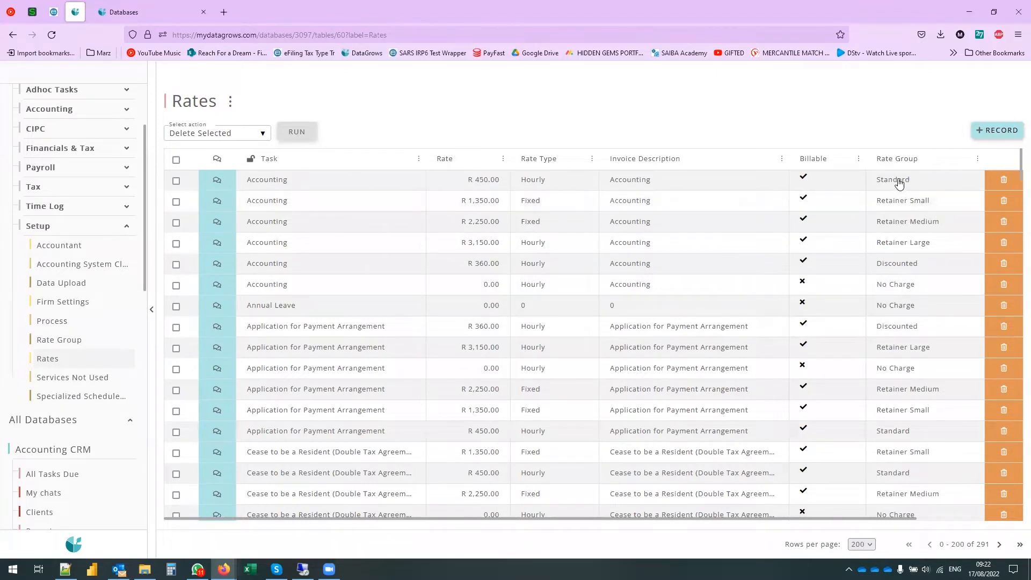
mouse_move(881, 161)
scroll(333, 286, "down", 15)
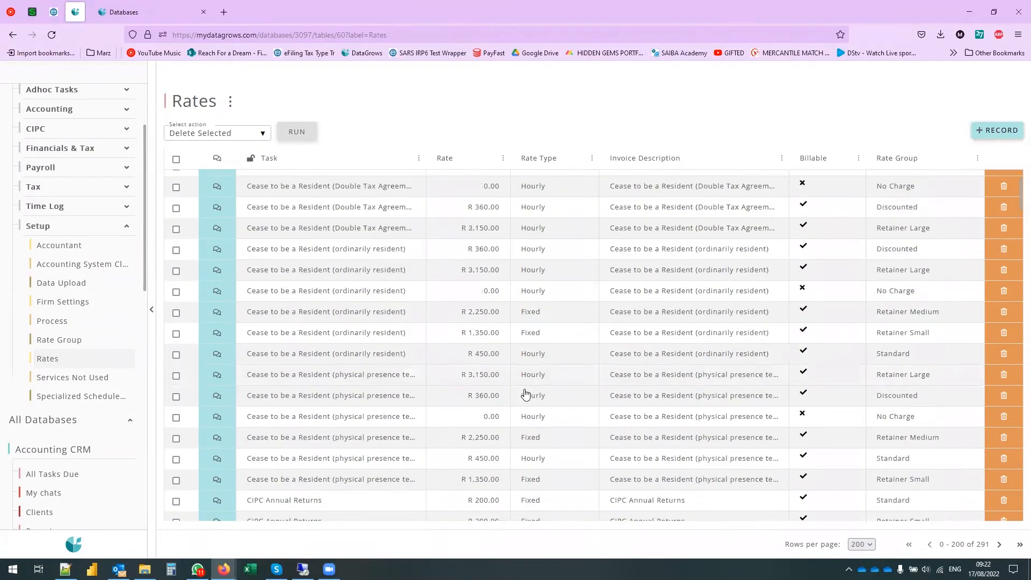
scroll(428, 433, "down", 5)
scroll(435, 418, "up", 20)
scroll(433, 417, "up", 10)
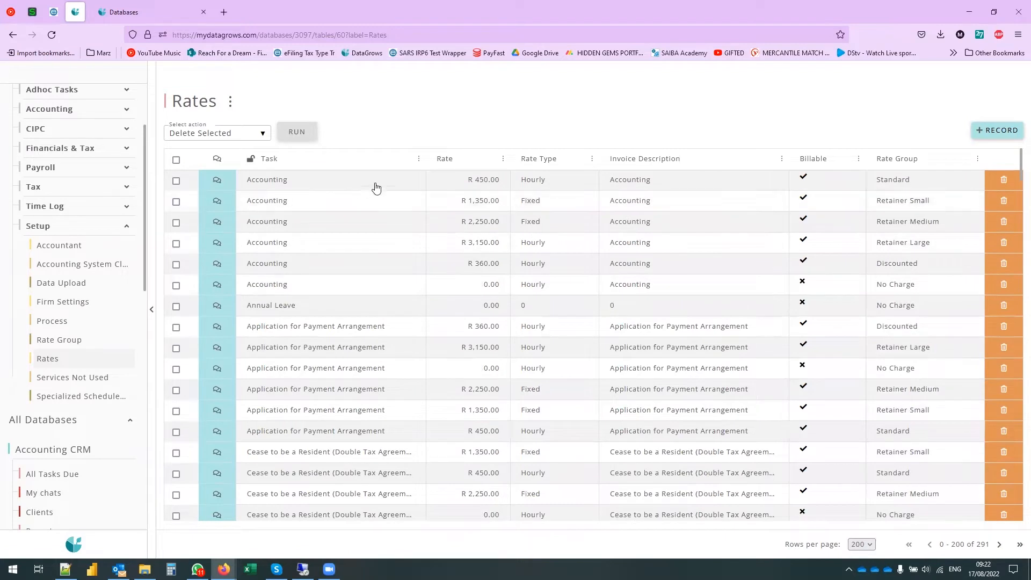
- Open the Accounting rate record for the Standard group and look through the available Task options
left_click(337, 185)
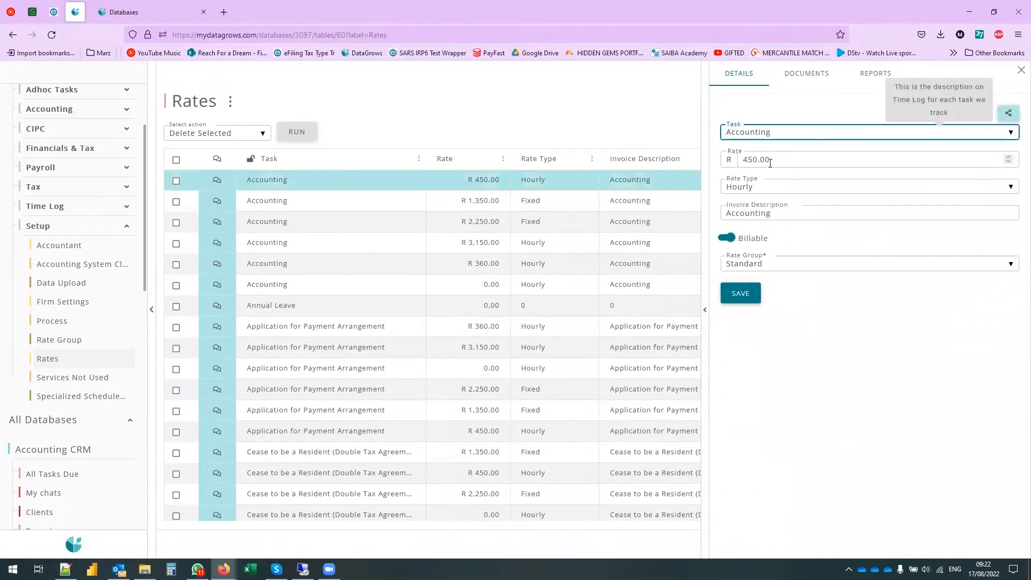
left_click(803, 135)
scroll(834, 263, "down", 5)
scroll(840, 264, "down", 10)
left_click(805, 137)
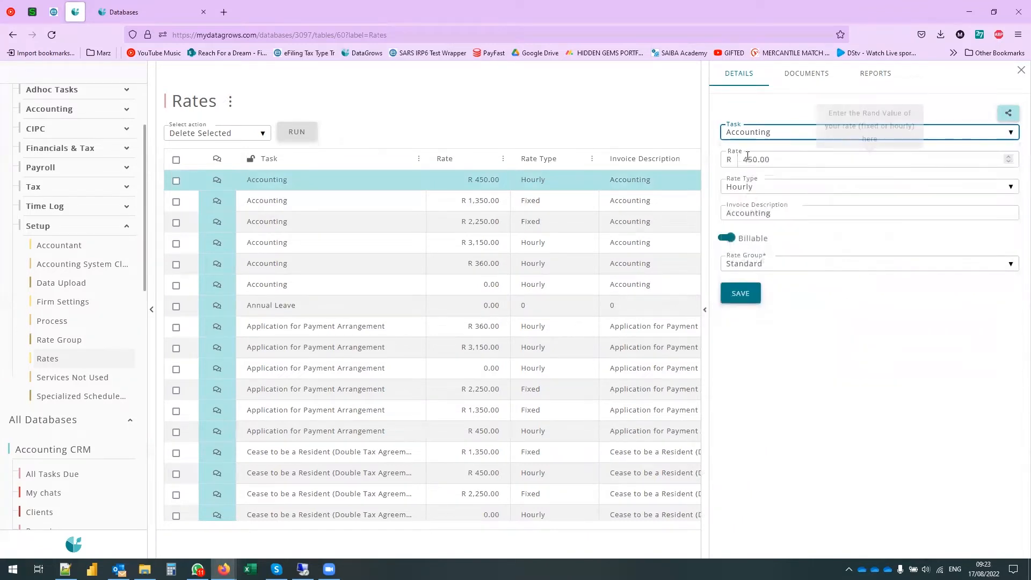
- Try the Fixed rate type in the Accounting rate record, read its description, and return it to Hourly
left_click(768, 192)
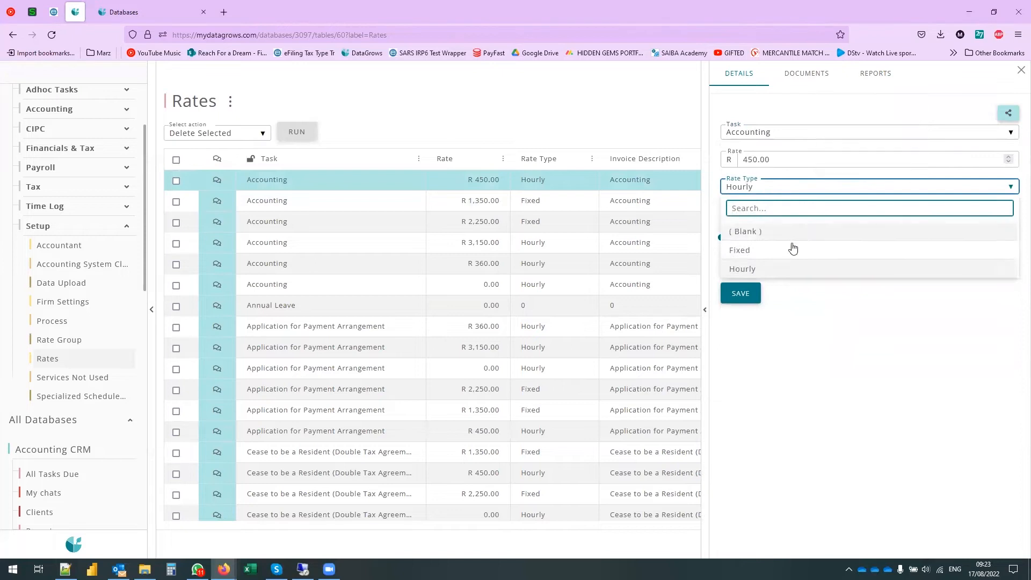
left_click(754, 254)
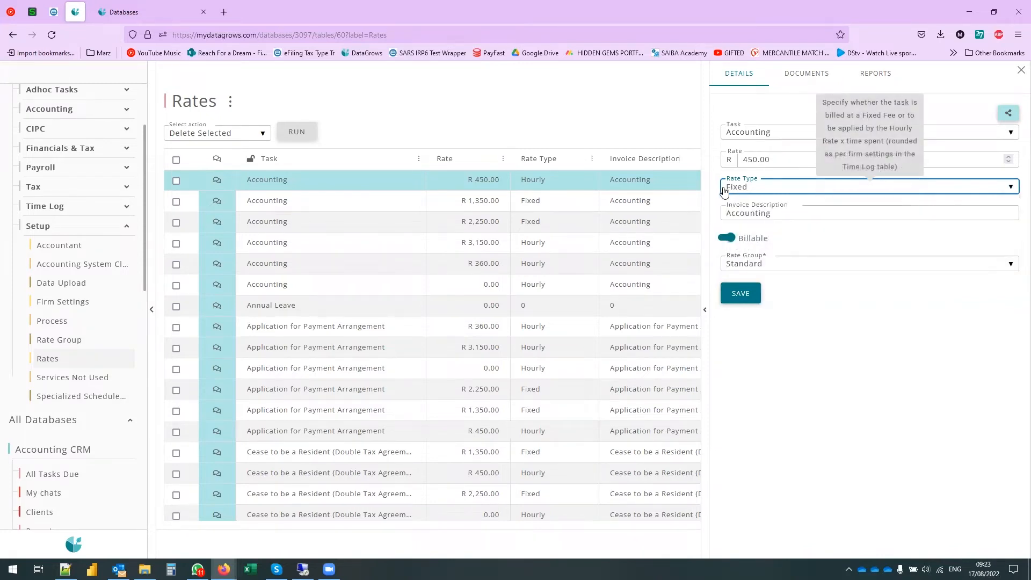
left_click(776, 197)
left_click(756, 267)
- Review the Invoice Description, Billable and Rate Group fields of the Accounting rate record, keep Standard as the rate group, and close the record
left_click(794, 210)
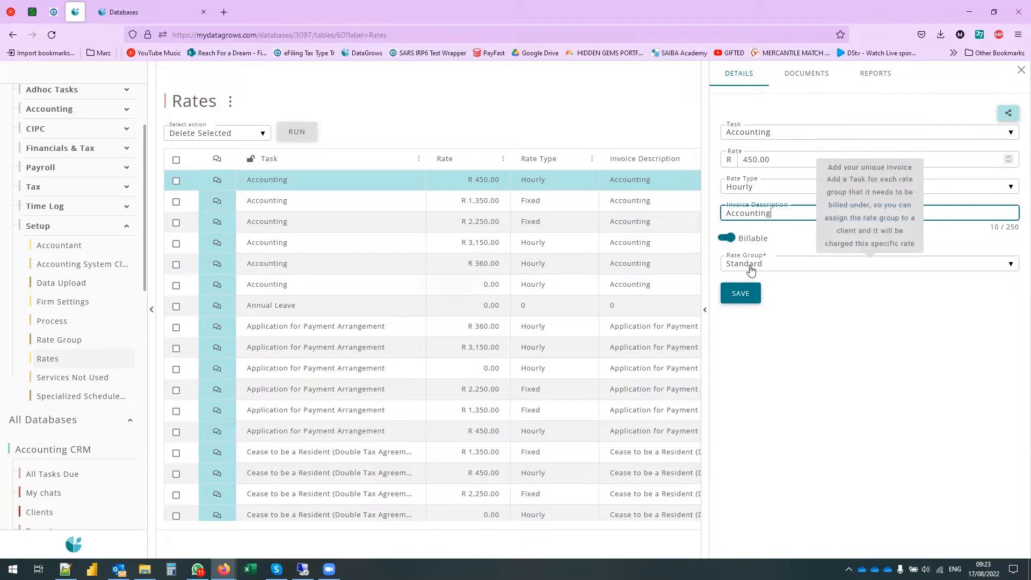
left_click(813, 267)
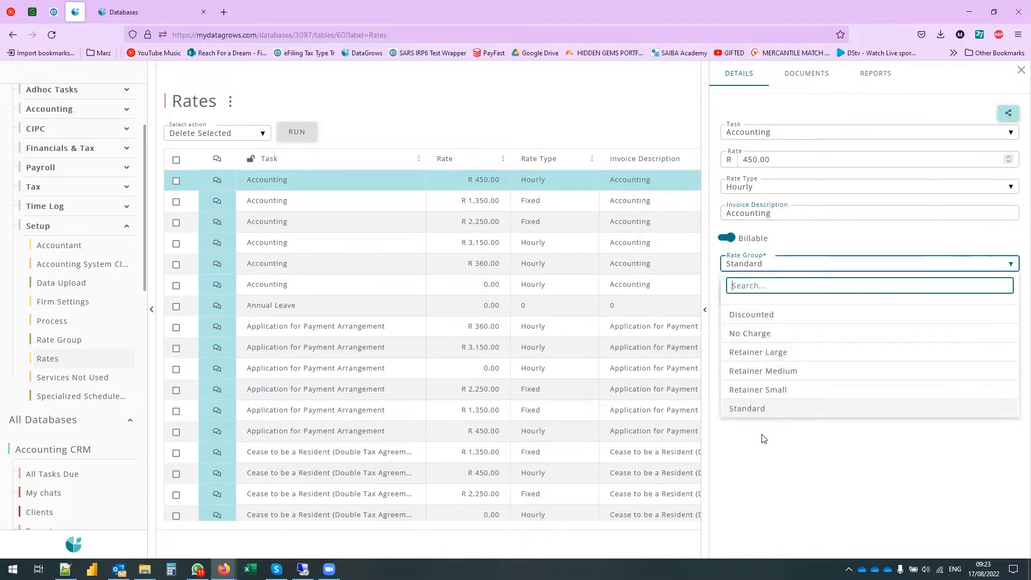
left_click(767, 411)
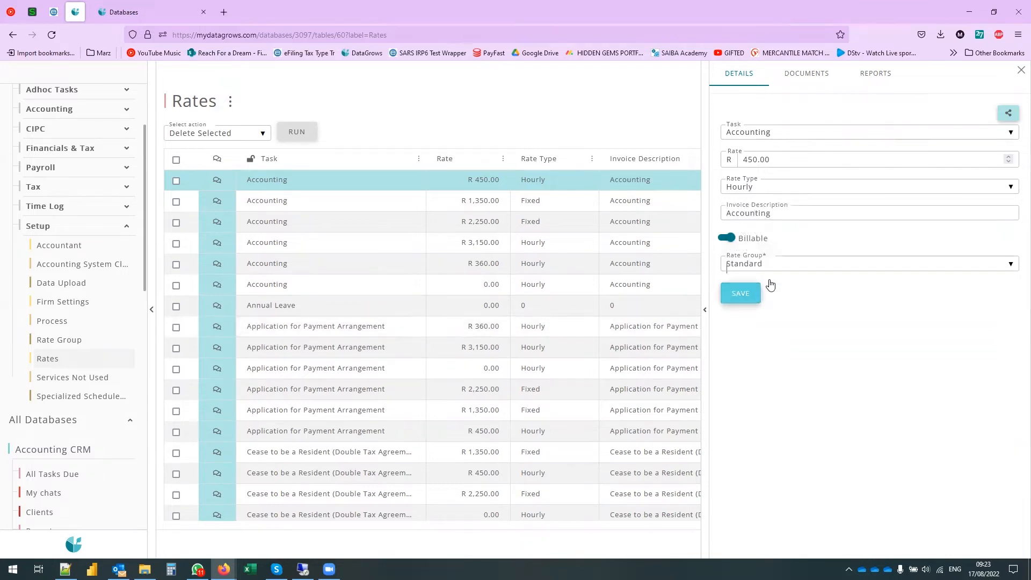
mouse_move(800, 242)
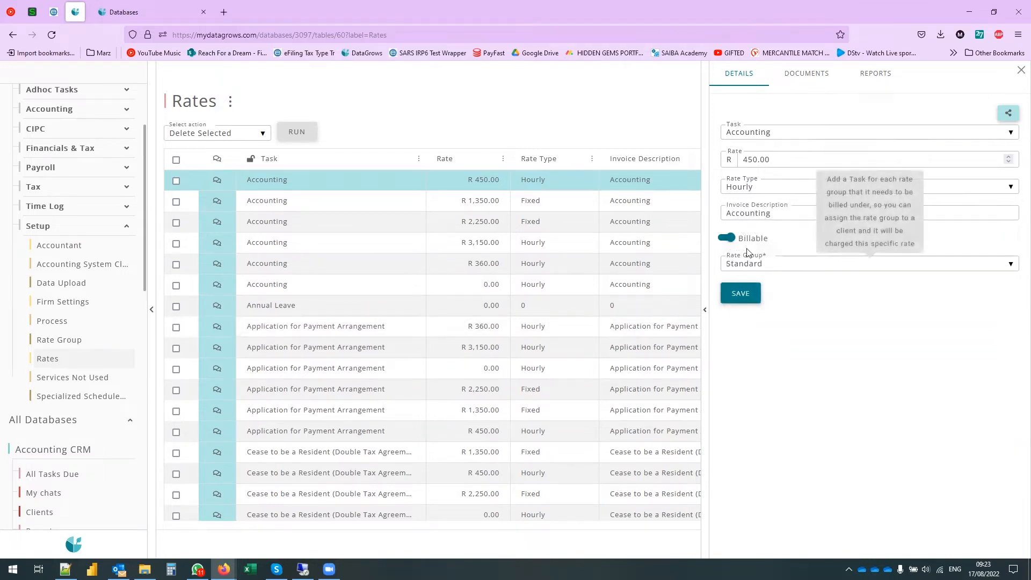
left_click(1020, 72)
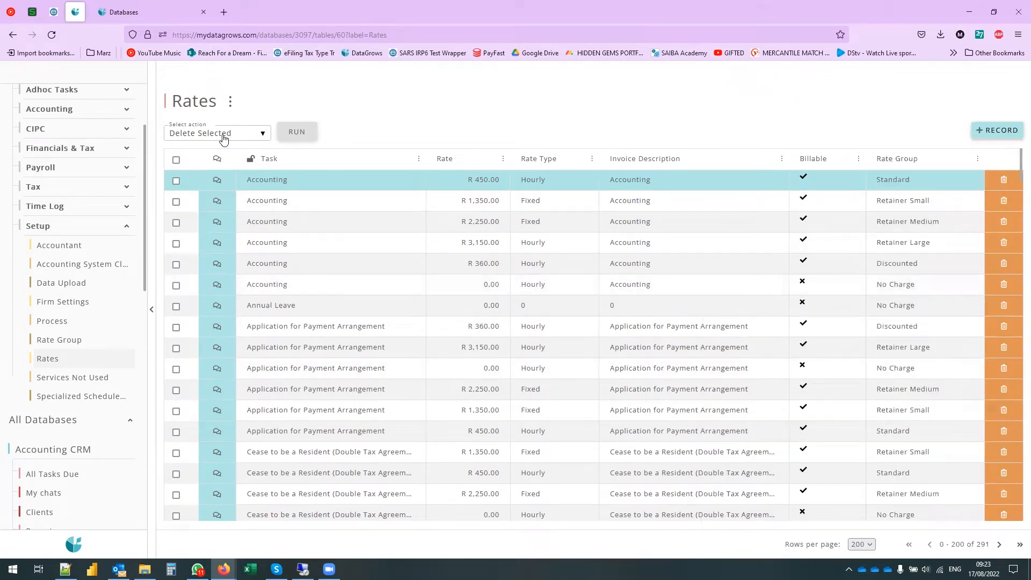
- Download the Rates table as a CSV file and open the downloaded 3097-60(3).csv in Excel
left_click(230, 101)
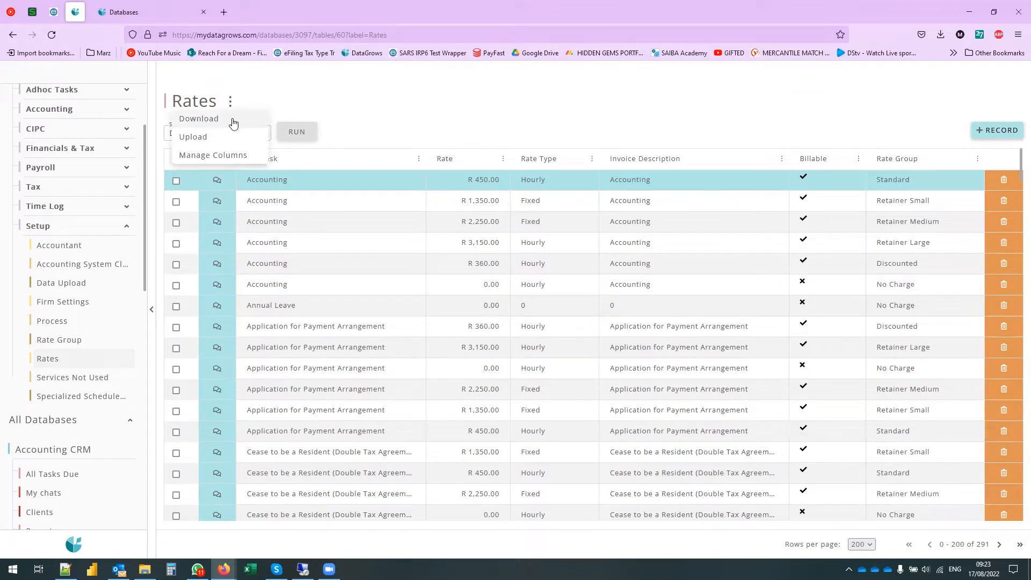
left_click(189, 119)
left_click(229, 103)
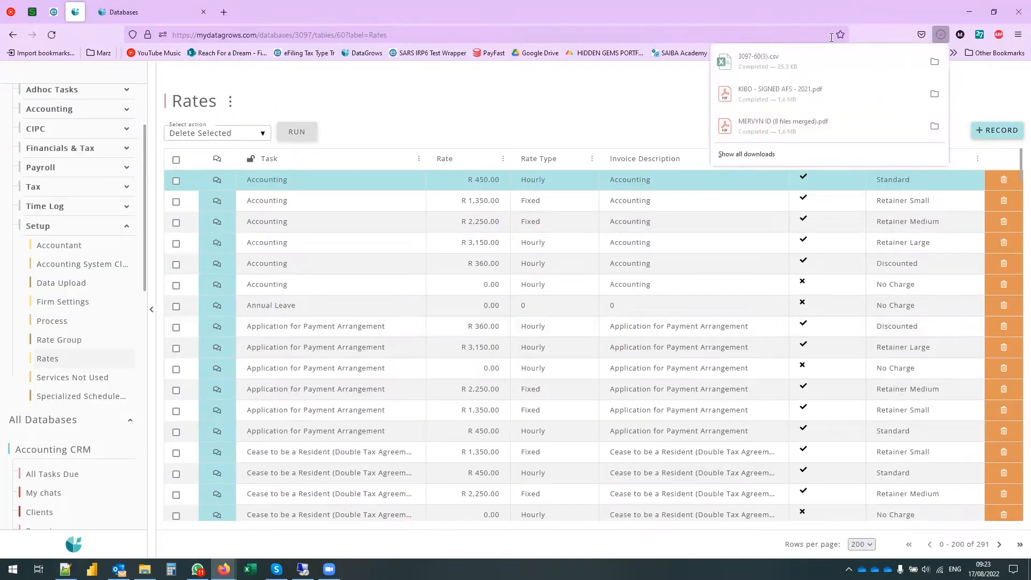
left_click(798, 59)
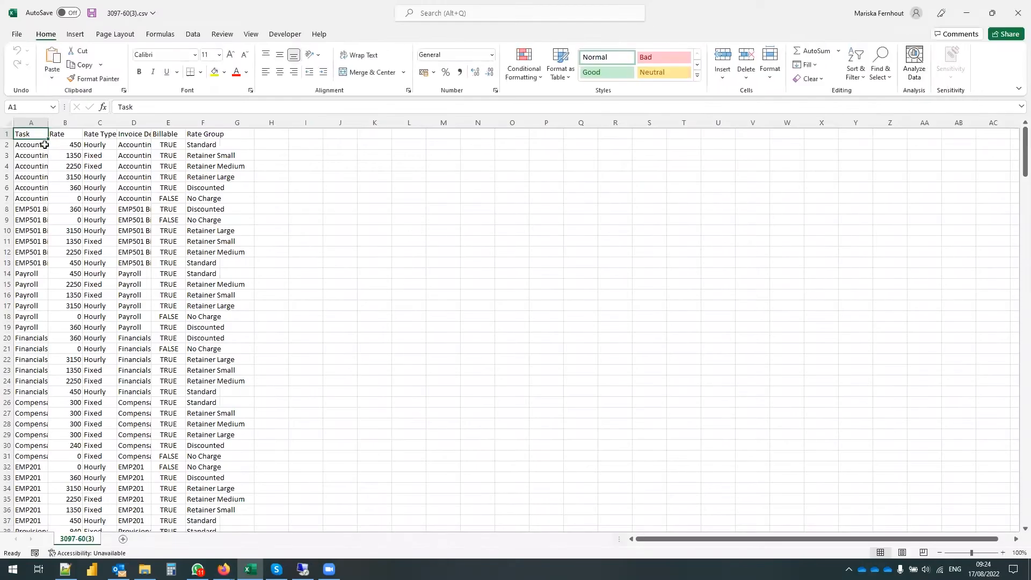
- Fit the widths of columns A to G in the rates CSV to their contents
left_click_drag(31, 123, 229, 114)
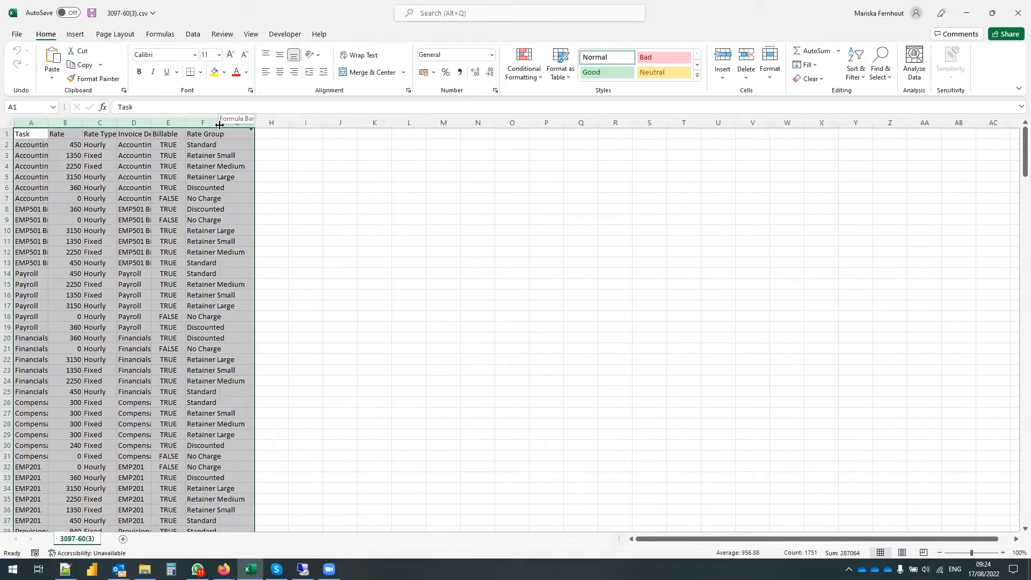
double_click(219, 120)
left_click(52, 169)
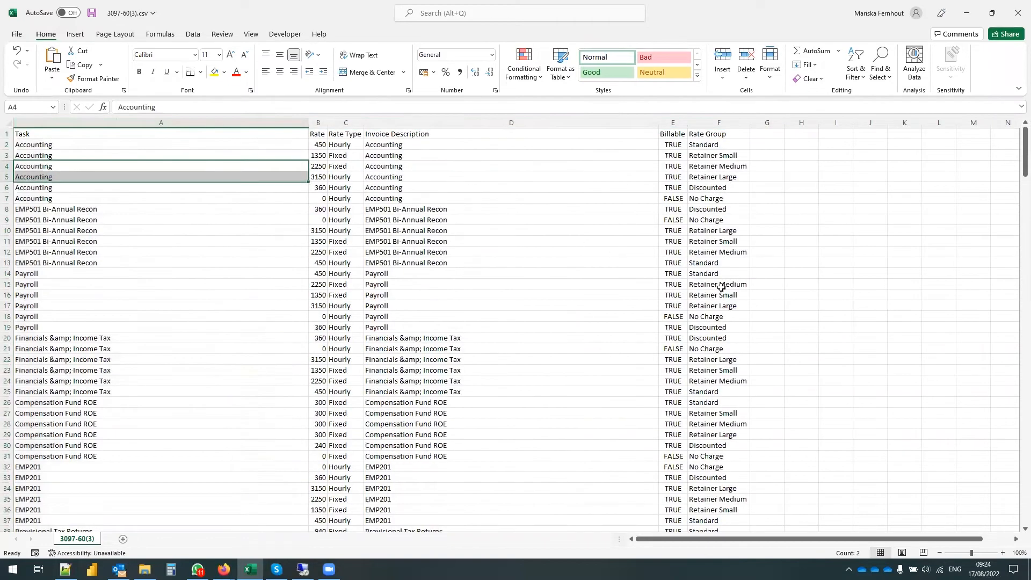
- Look through the exported task rates in the CSV and close the file without saving
left_click(585, 338)
scroll(486, 400, "down", 7)
scroll(478, 383, "down", 20)
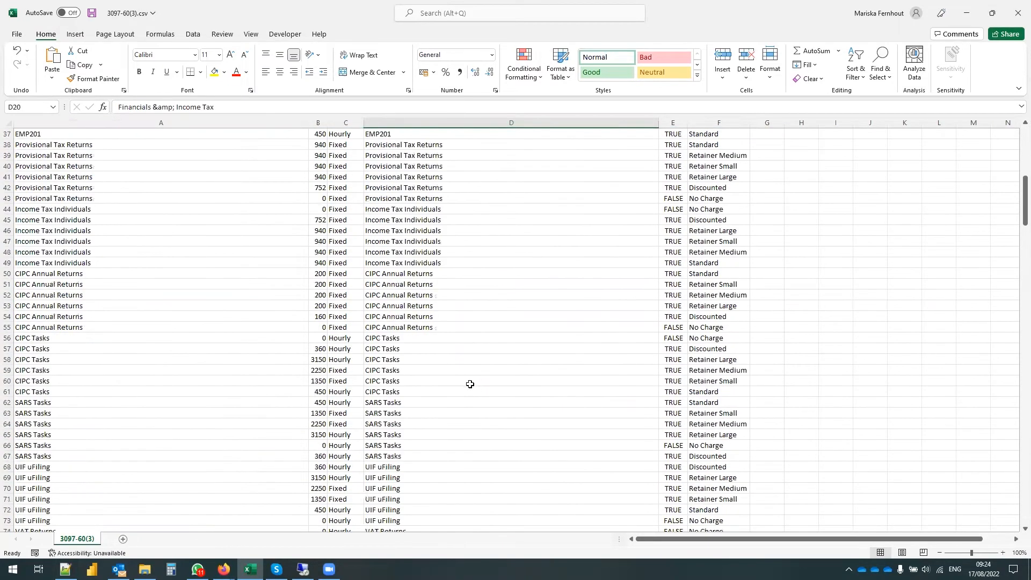
scroll(461, 419, "down", 18)
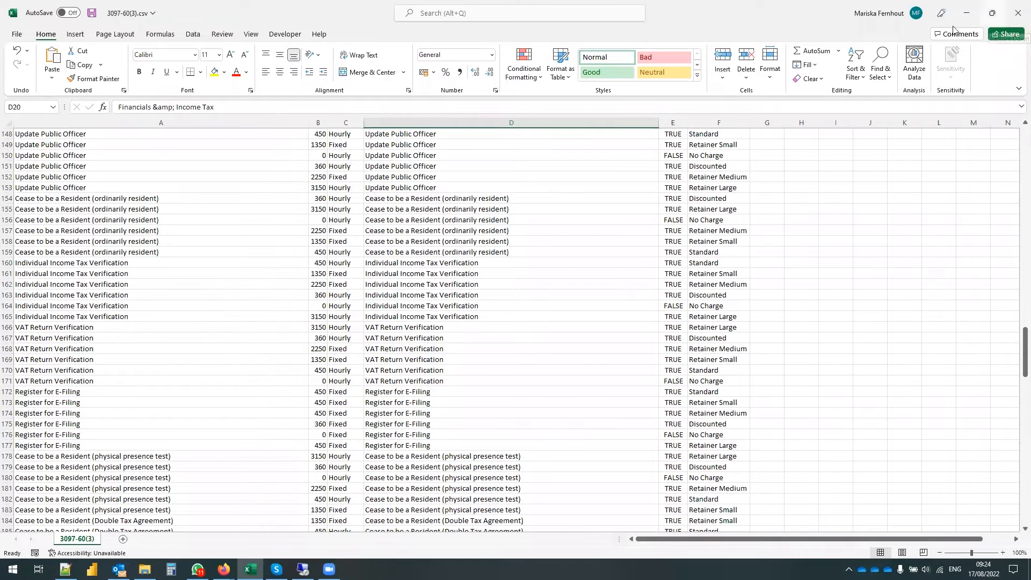
left_click(1016, 9)
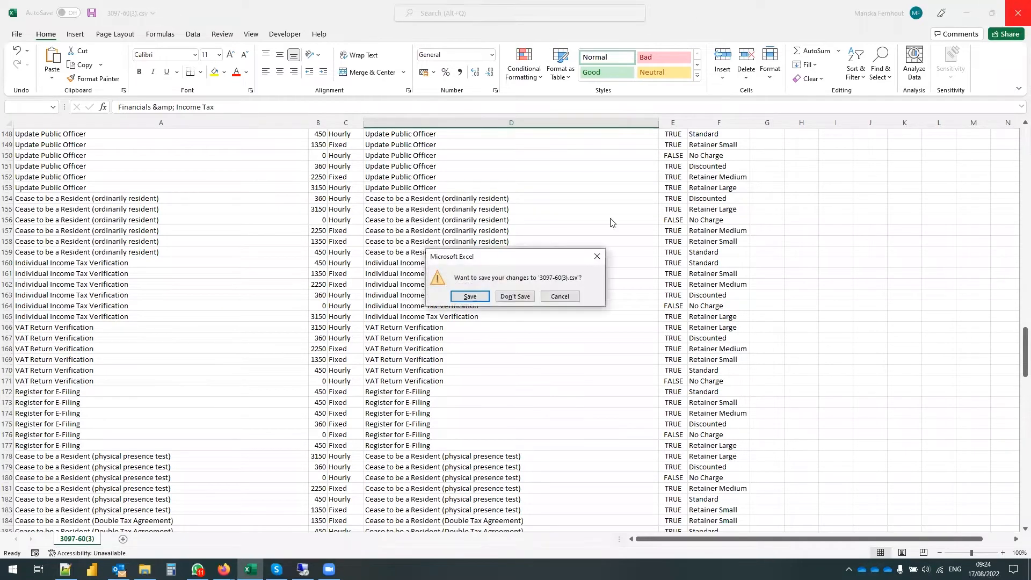
left_click(510, 295)
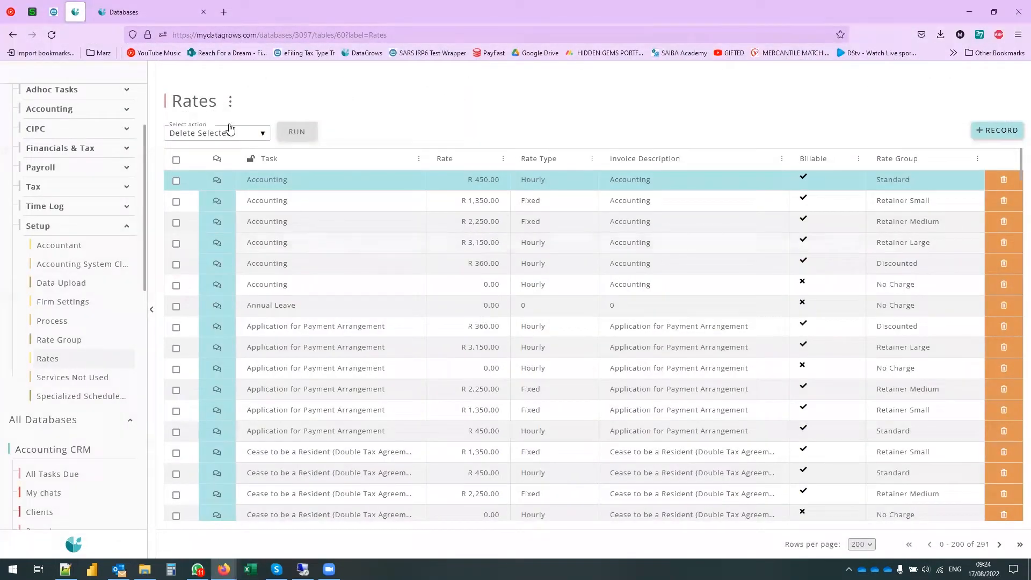
- View the Upload dialog for the Rates table and its file chooser, and close both without selecting a file
left_click(231, 102)
left_click(232, 141)
left_click(524, 171)
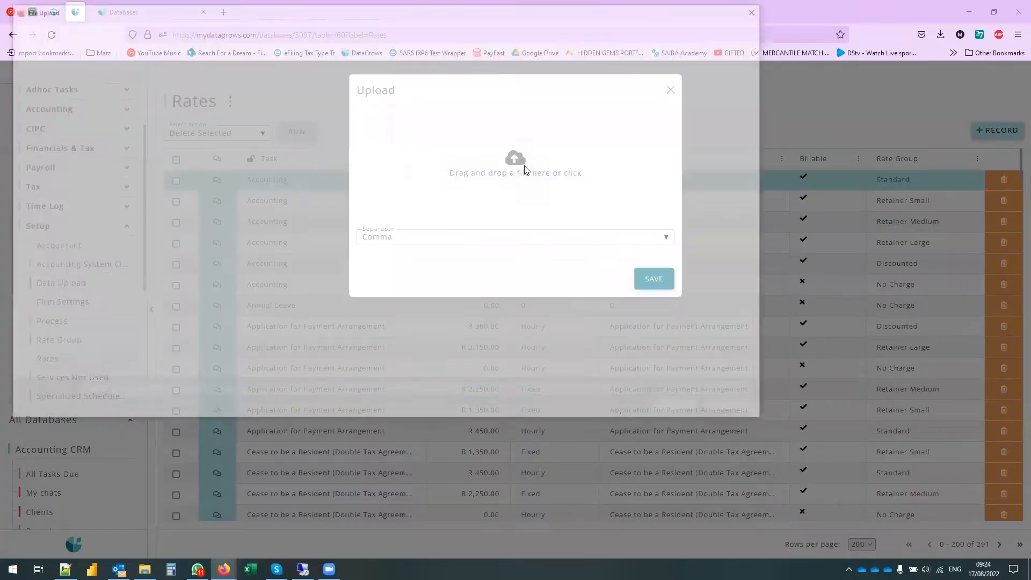
left_click(761, 8)
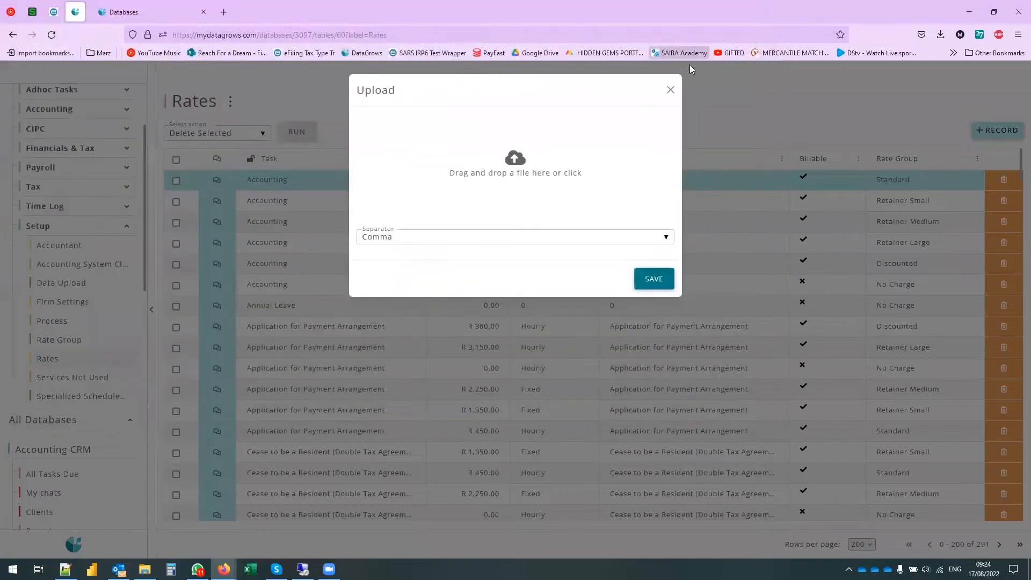
left_click(670, 88)
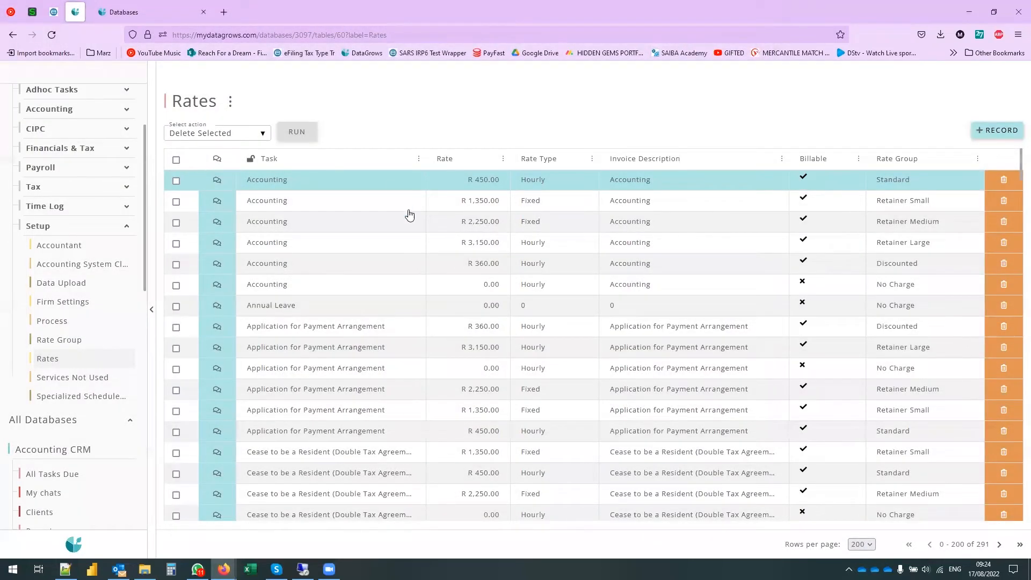
- Look through the Rates table down to the Dispute and Draft Letters tasks and compare their rate types and groups
scroll(410, 214, "down", 20)
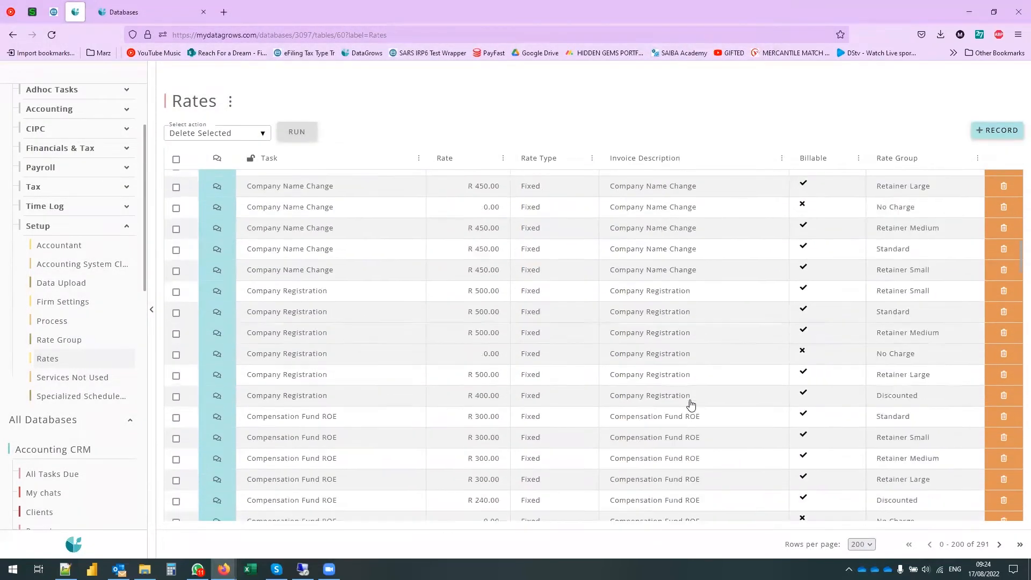
scroll(751, 418, "down", 3)
scroll(775, 433, "down", 7)
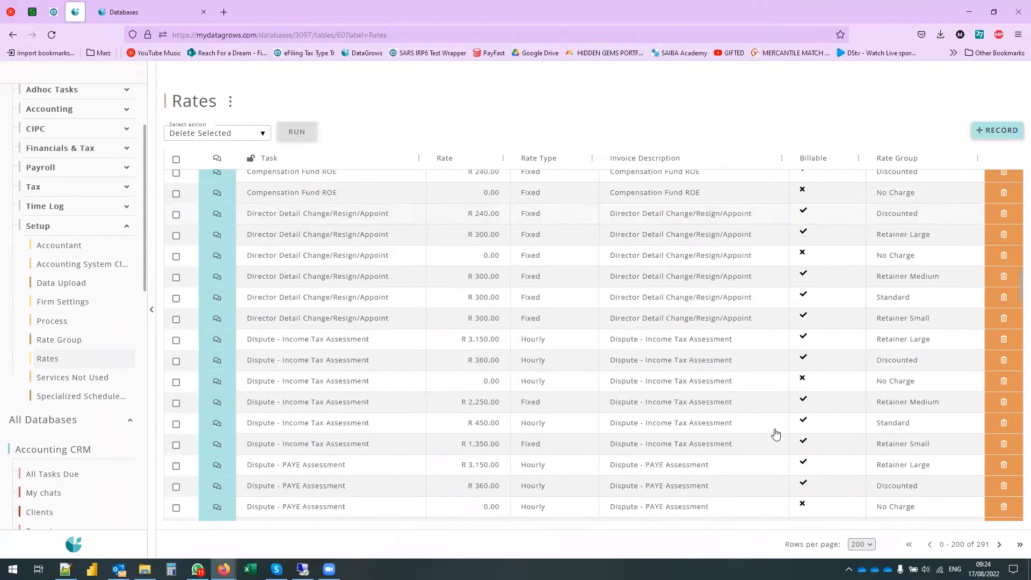
scroll(776, 432, "down", 5)
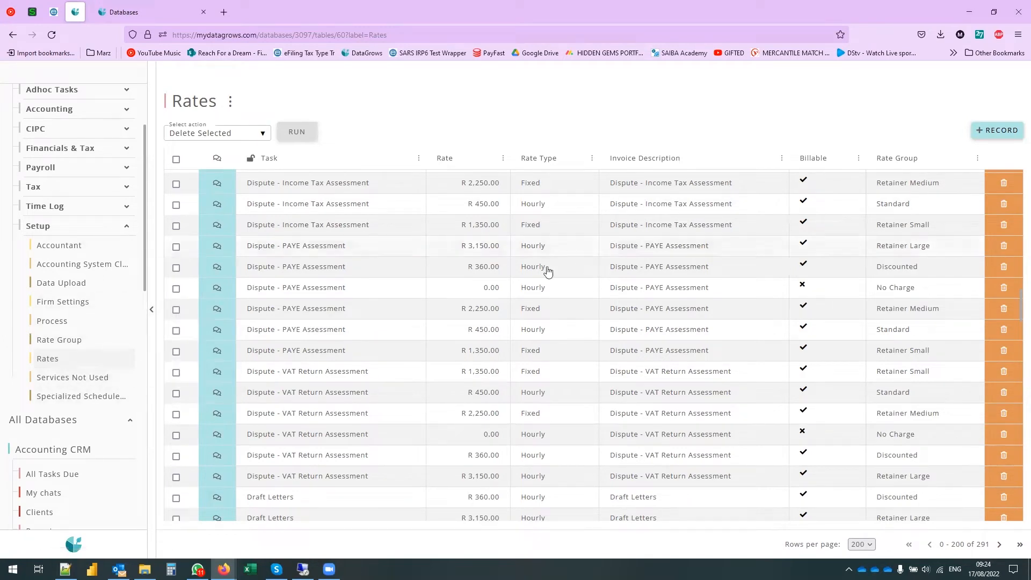
scroll(61, 321, "up", 2)
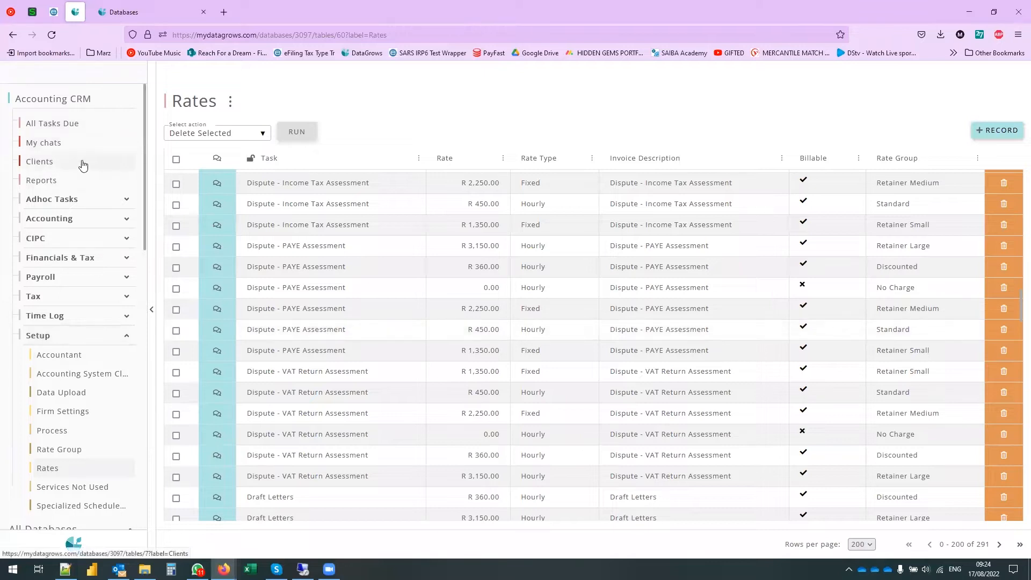
- Open the Data Upload table under Setup and delete the upload record submitted on 16 August 2022
left_click(62, 402)
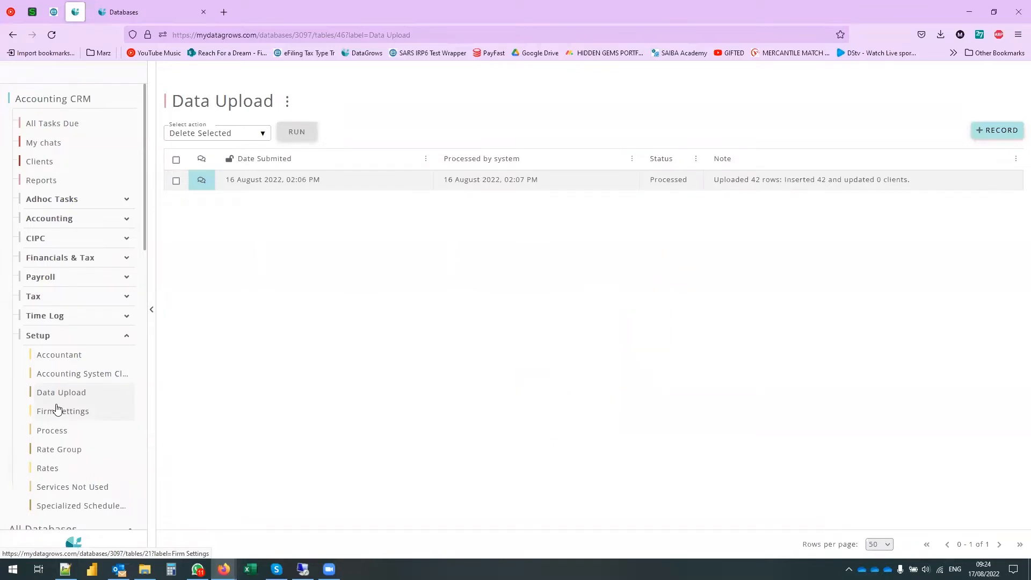
left_click(176, 180)
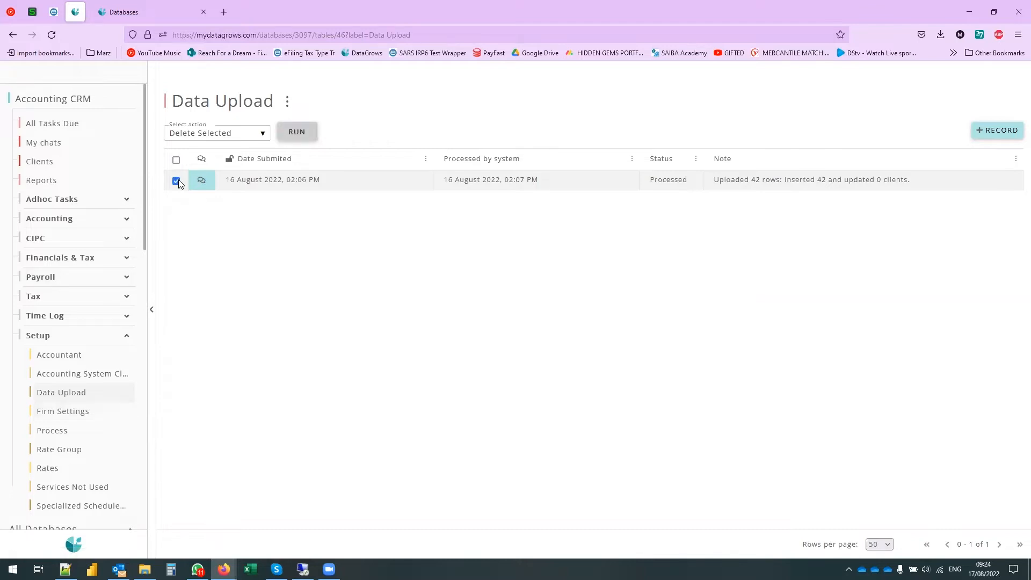
left_click(297, 132)
left_click(569, 325)
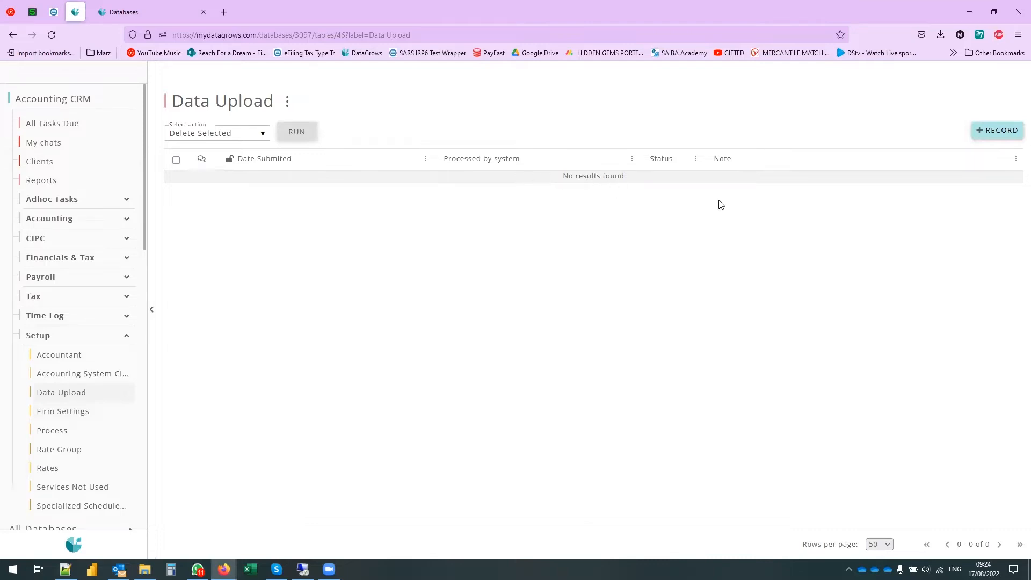
- Create a new Data Upload record with the status Submit and save it for further editing
left_click(998, 135)
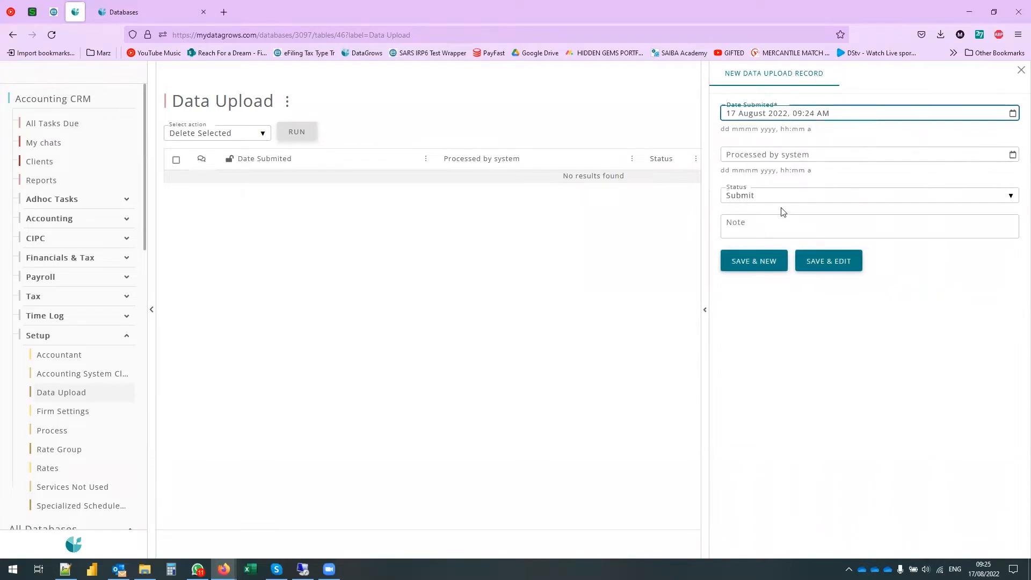
left_click(821, 264)
left_click(825, 264)
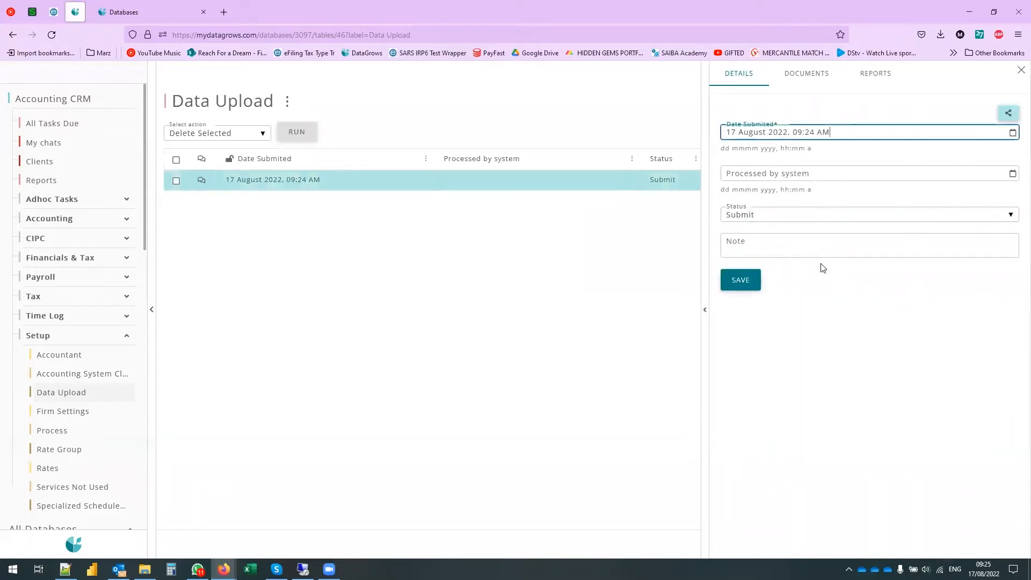
- Attach 03.08_Dropdowns_Example Client Upload File.xlsx from the DEMO folder to the new upload record's documents
left_click(793, 74)
left_click(735, 123)
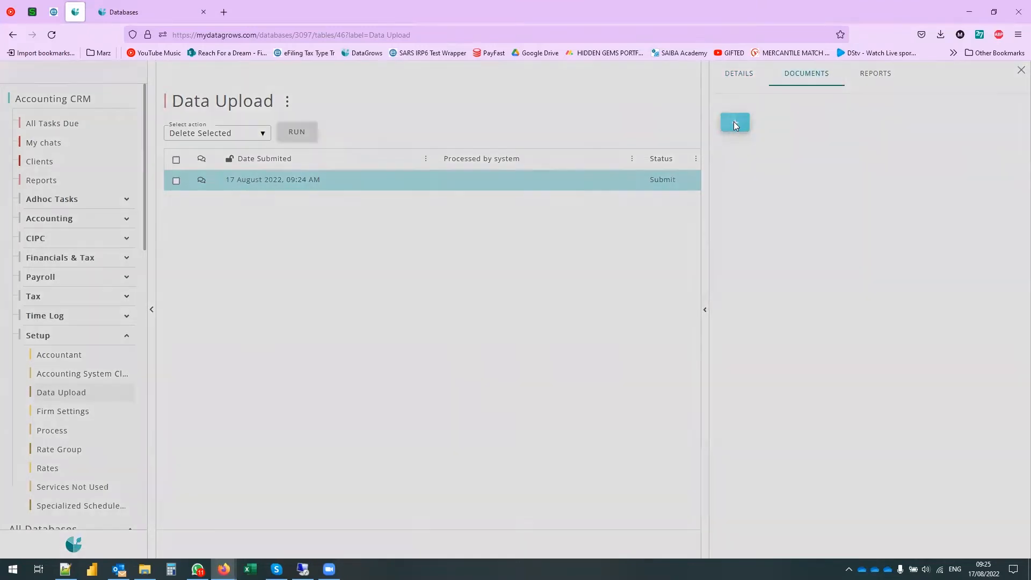
left_click(456, 171)
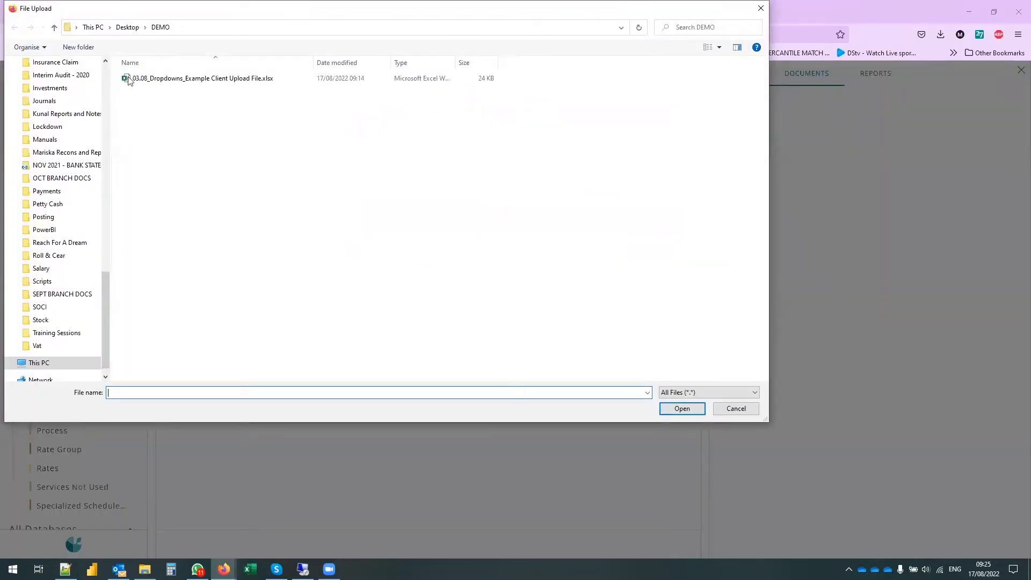
left_click(158, 79)
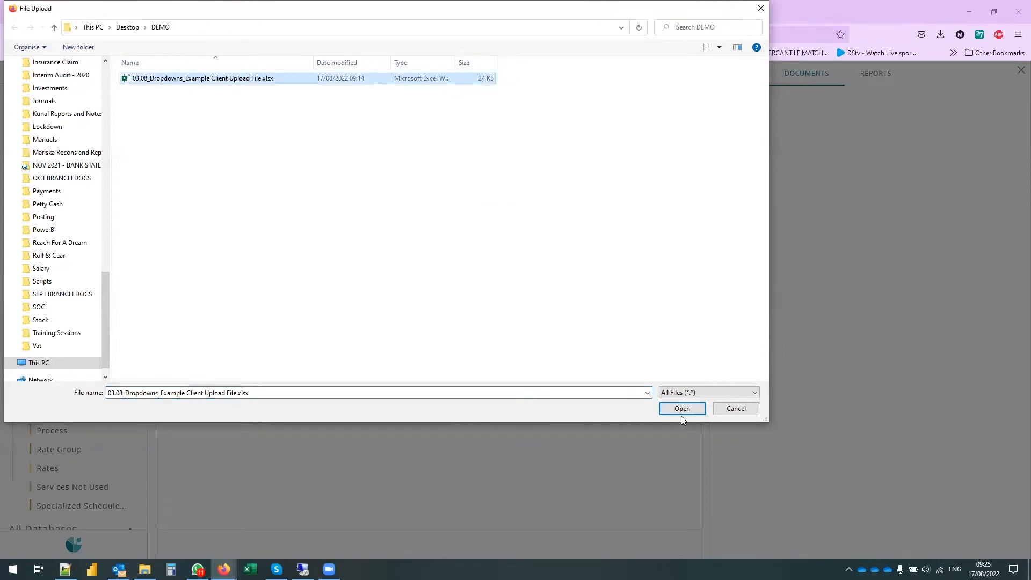
left_click(681, 413)
left_click(658, 252)
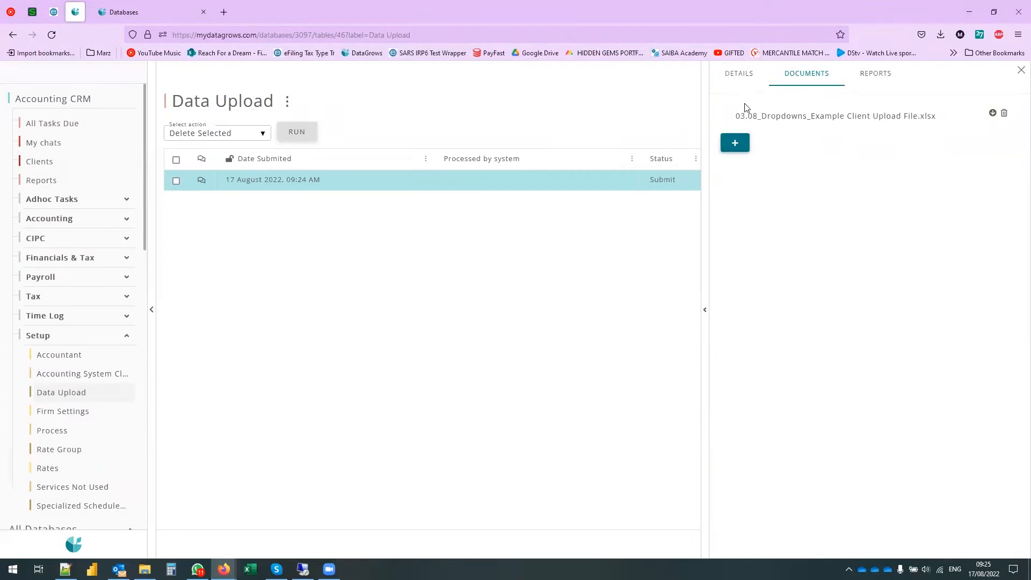
- Return to the upload record's details and save it with the status Submit
left_click(745, 75)
left_click(737, 282)
mouse_move(766, 171)
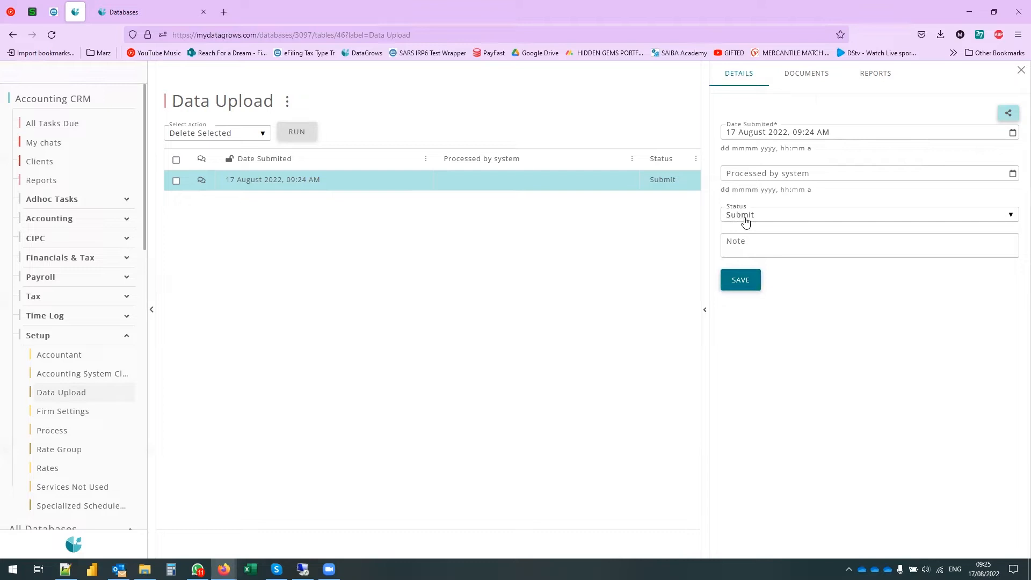
left_click(745, 288)
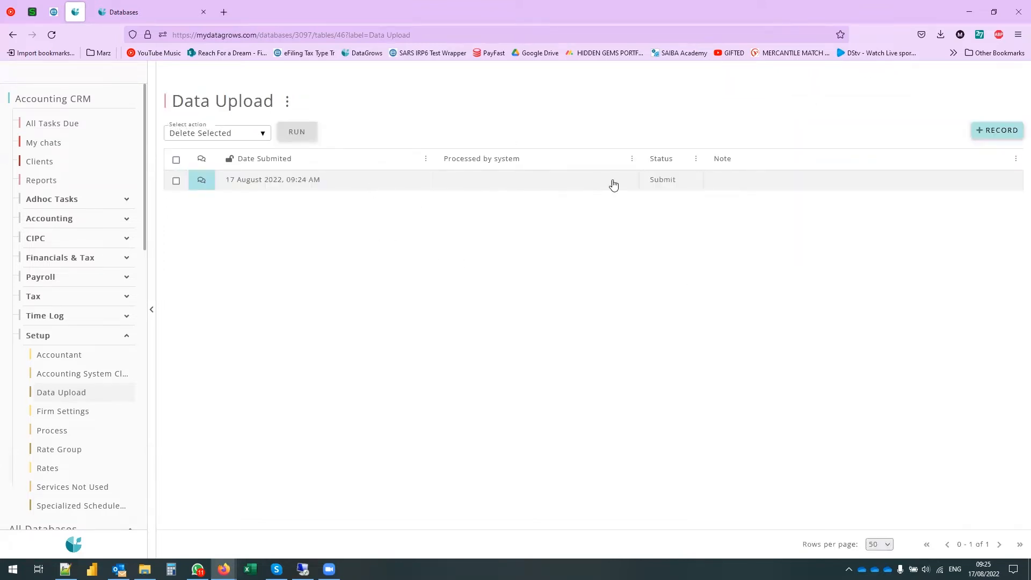
- Reload the Data Upload table repeatedly to check the processing status of the submitted client file
left_click(56, 401)
left_click(51, 398)
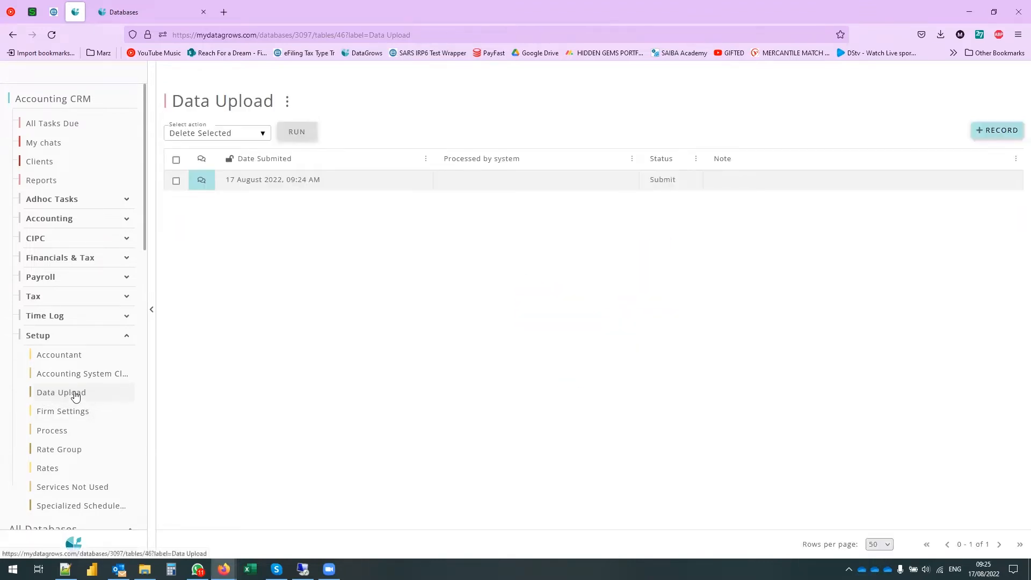
left_click(66, 397)
left_click(61, 393)
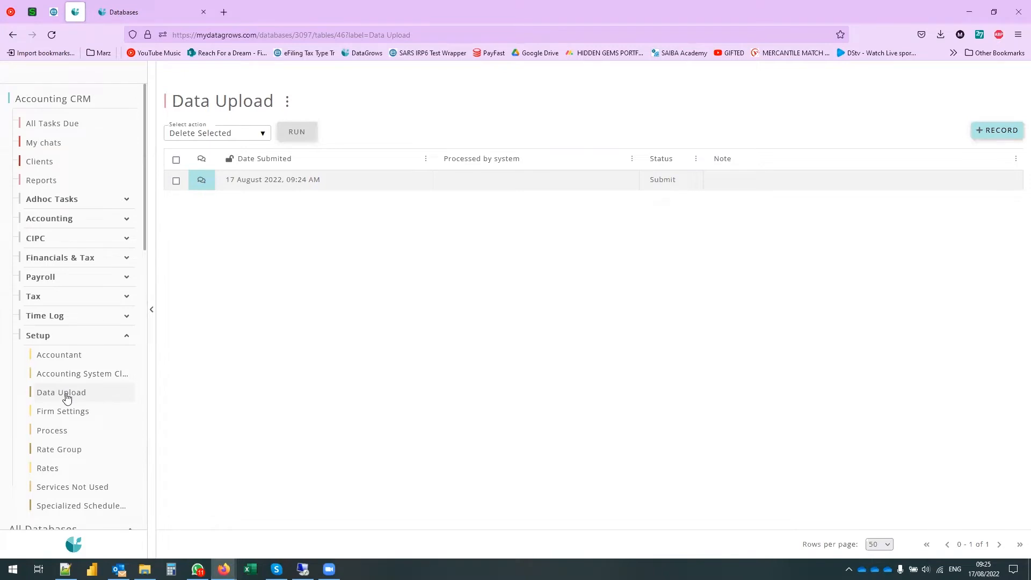
left_click(61, 400)
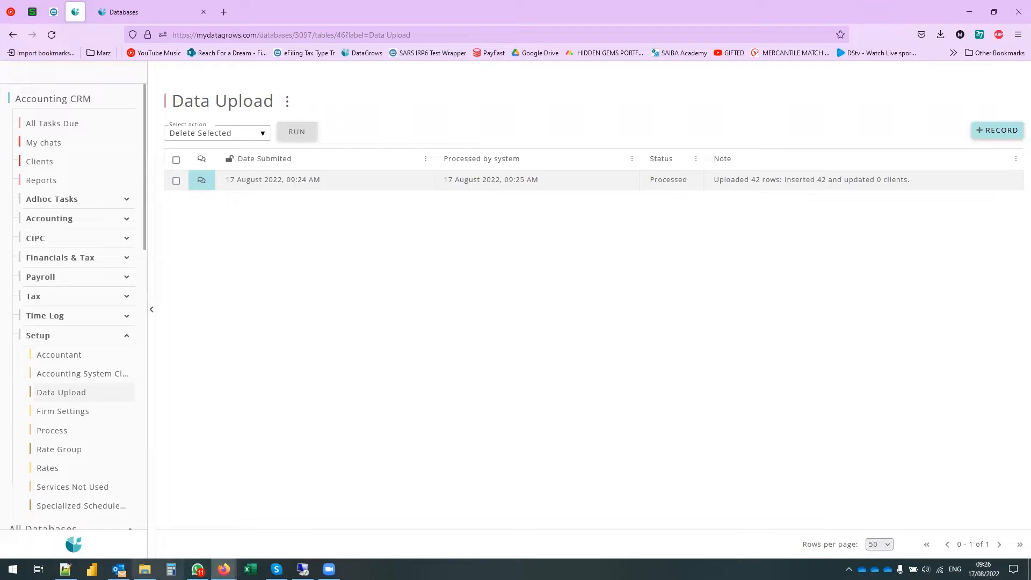
- Open 03.08_Dropdowns_Example Client Upload File.xlsx from the DEMO folder, check its last client row against the header row, and close the workbook
left_click(145, 569)
double_click(304, 122)
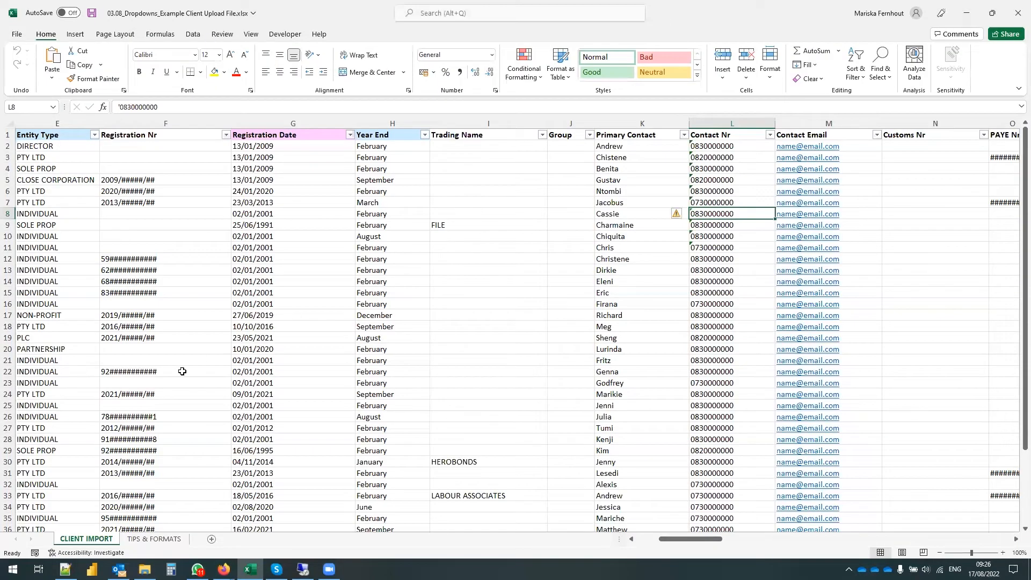
scroll(134, 416, "down", 7)
left_click(40, 372)
left_click(8, 371)
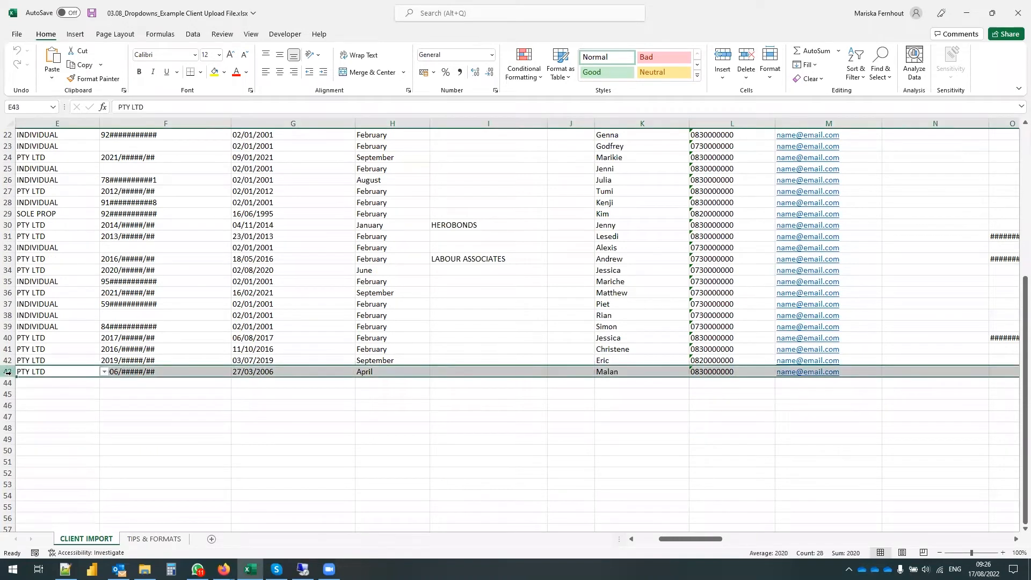
scroll(46, 379, "up", 7)
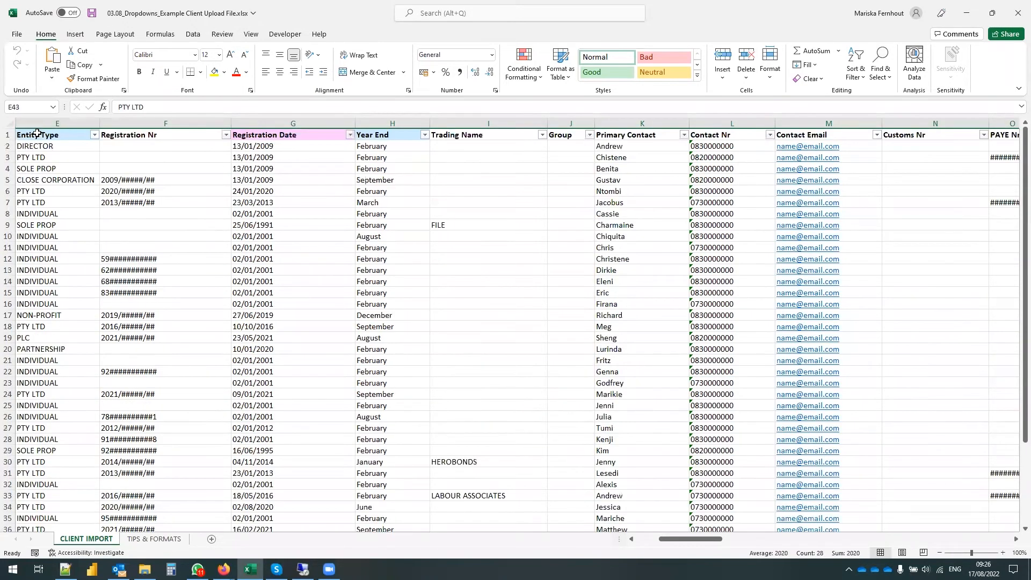
left_click(37, 135)
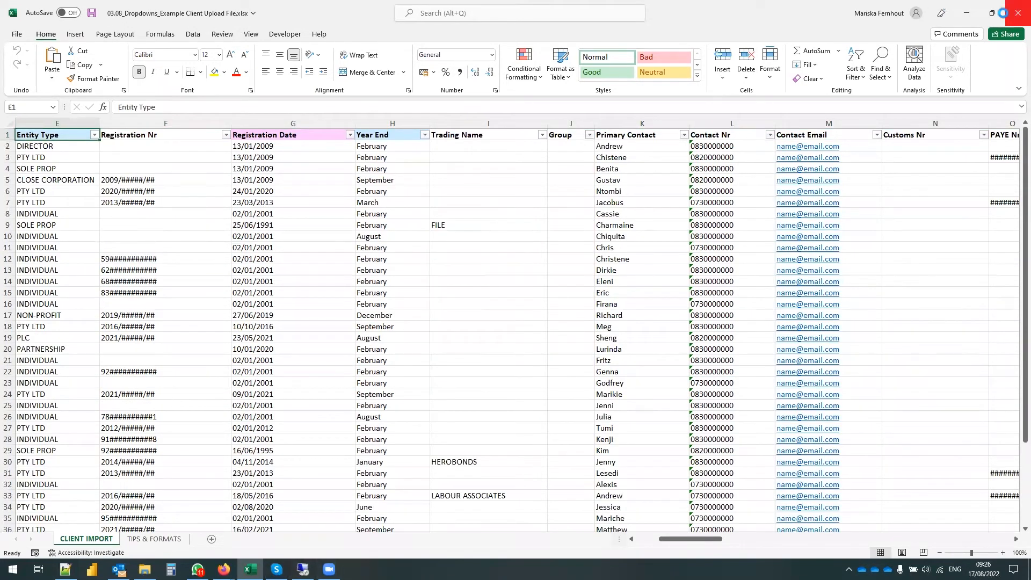
left_click(1002, 13)
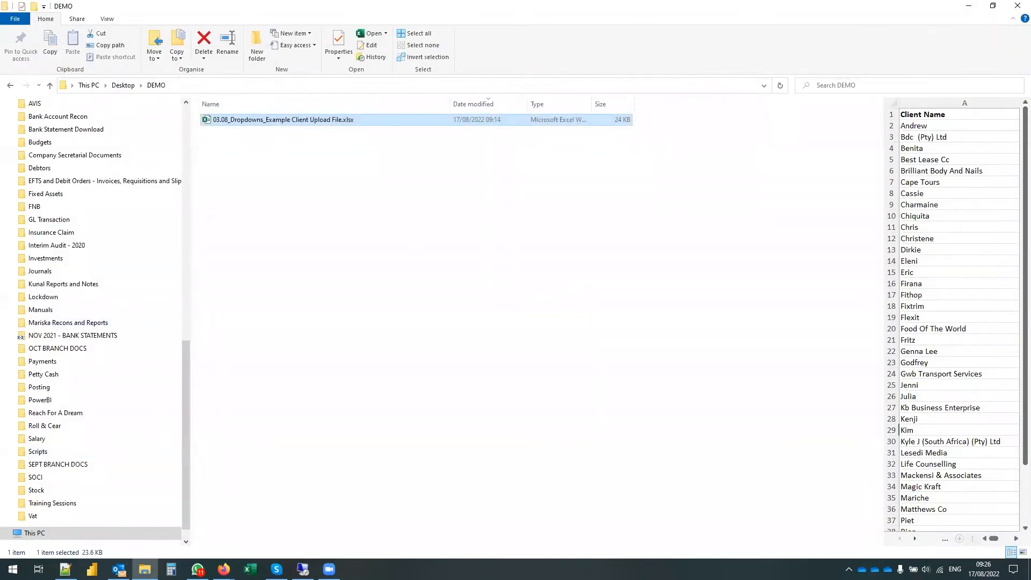
- Switch back to DataGrows in Firefox, open the Clients table, and check the imported record count and the service columns
mouse_move(223, 569)
left_click(196, 537)
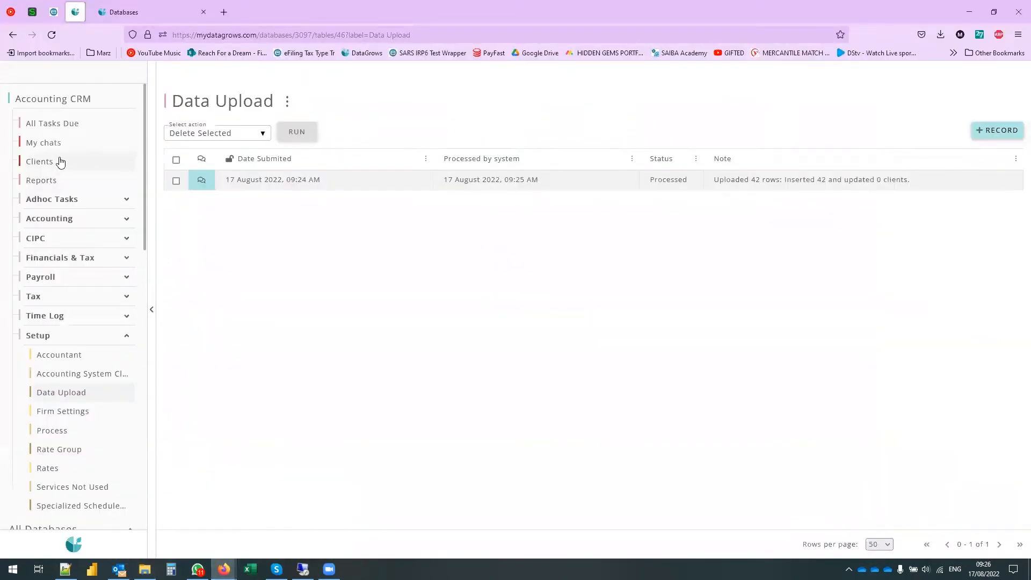
left_click(38, 161)
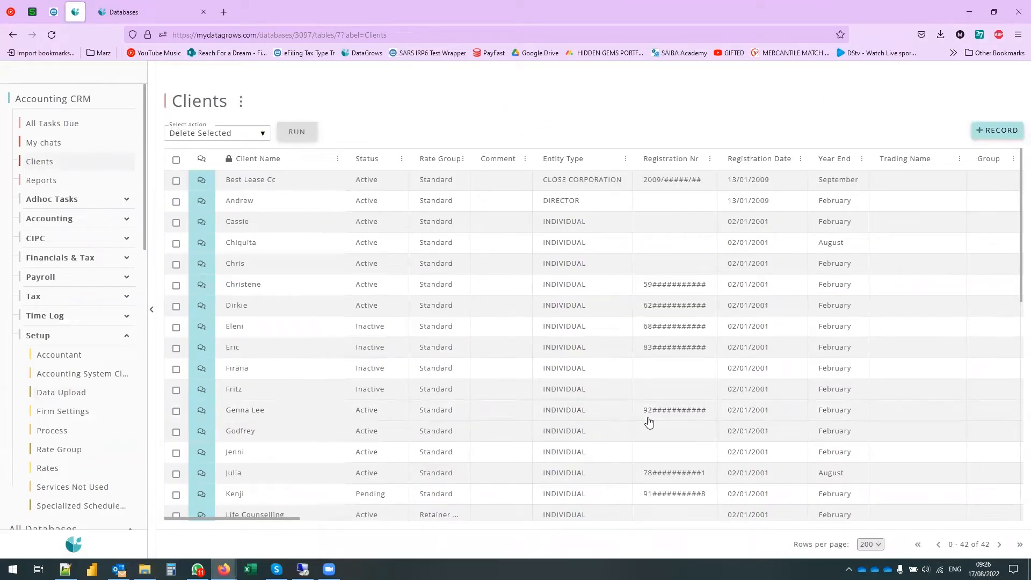
left_click_drag(965, 546, 995, 547)
left_click(987, 543)
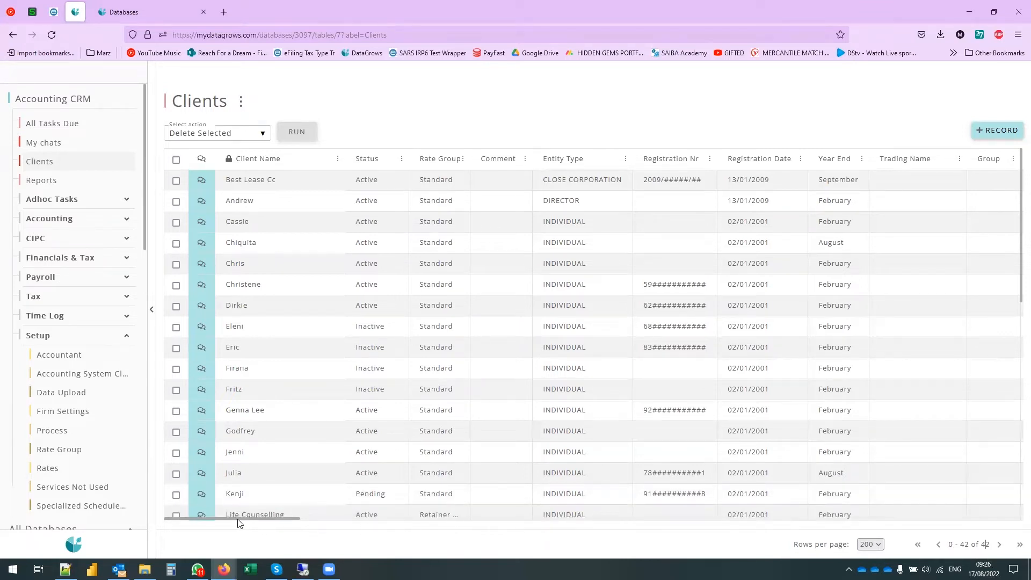
left_click_drag(199, 514, 661, 557)
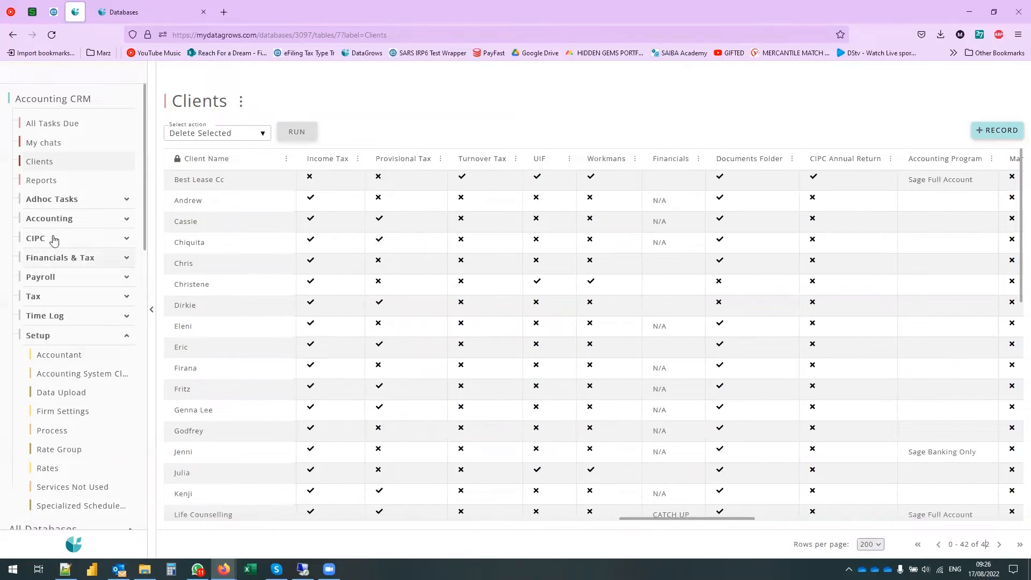
- Open the Accounting task table, review the tasks generated from the upload, and widen its Client column
left_click(52, 200)
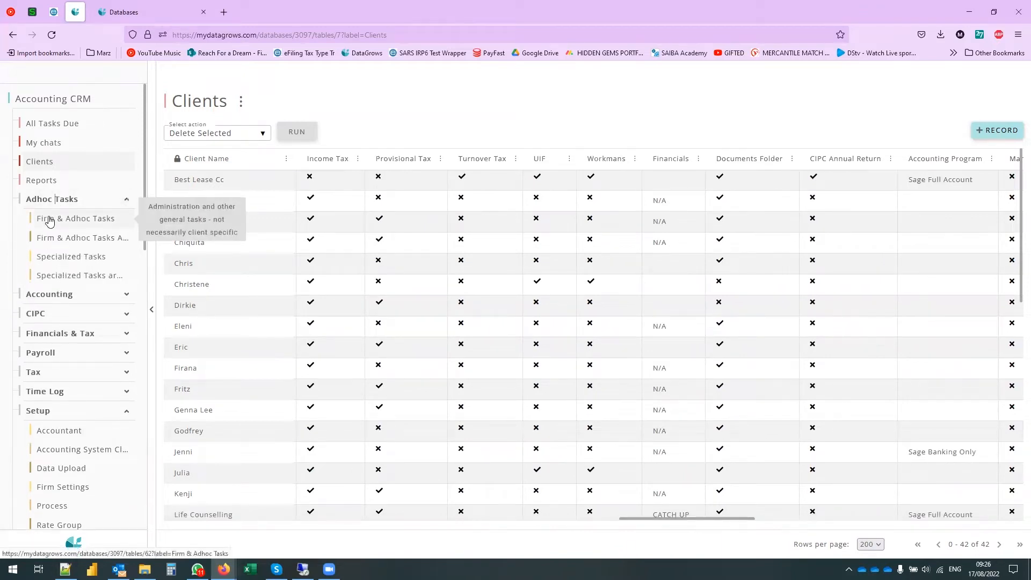
left_click(57, 296)
left_click(72, 320)
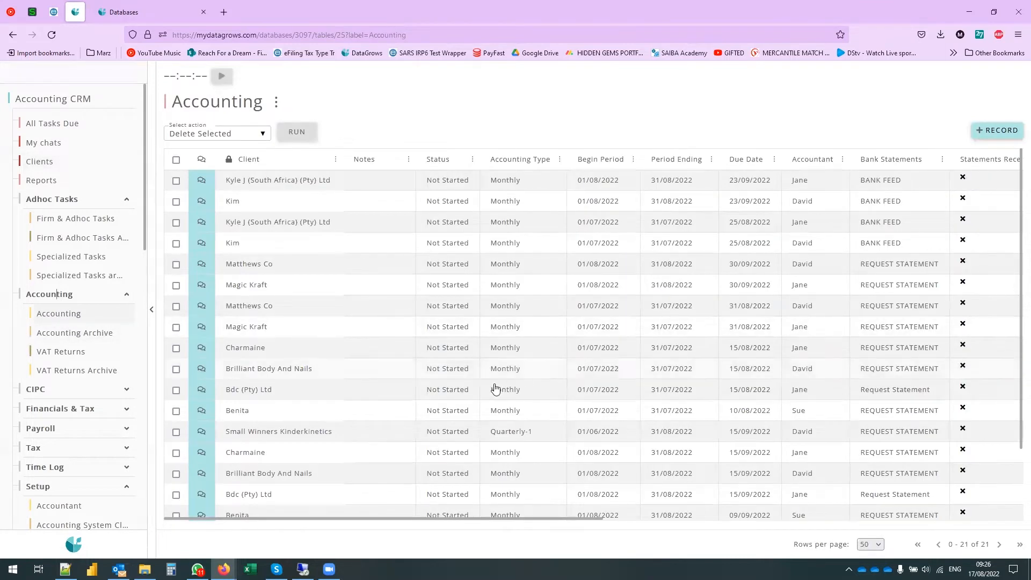
scroll(618, 408, "down", 2)
scroll(596, 478, "up", 2)
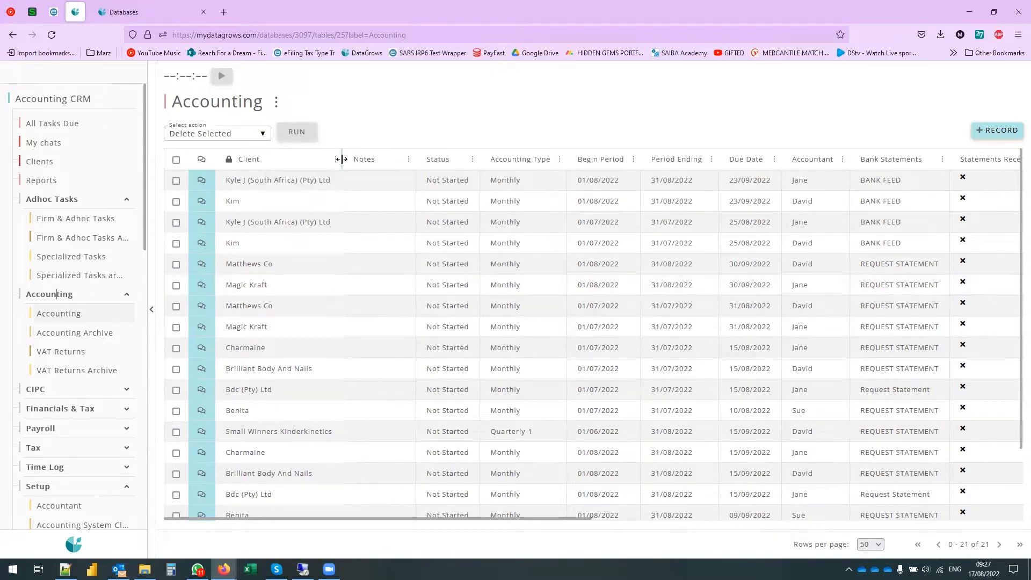
left_click_drag(341, 159, 364, 161)
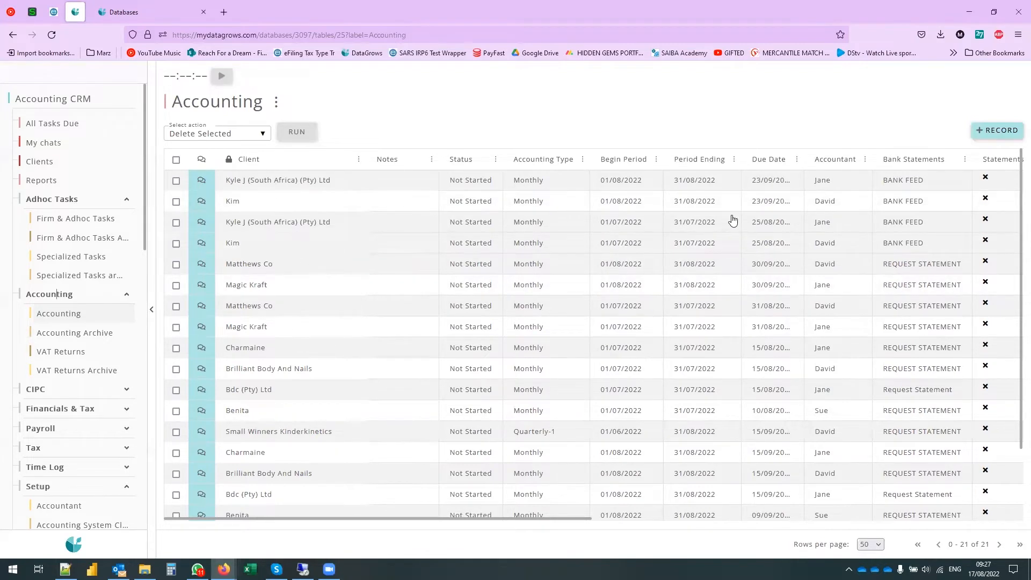
left_click_drag(522, 518, 437, 556)
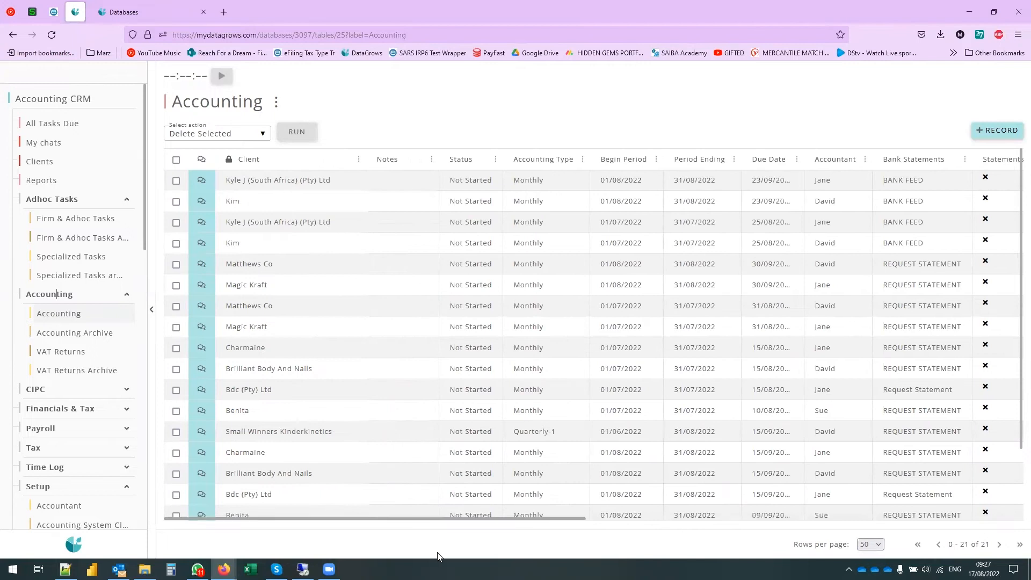
- Open All Tasks Due and examine the due dates and task counts per accountant across the whole list
left_click(62, 123)
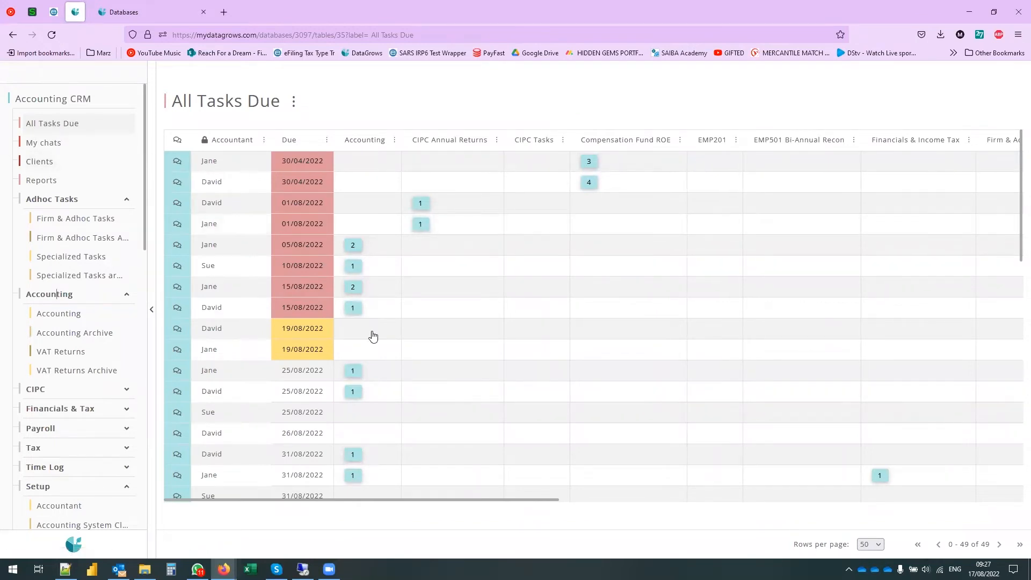
scroll(373, 336, "down", 10)
scroll(373, 344, "down", 4)
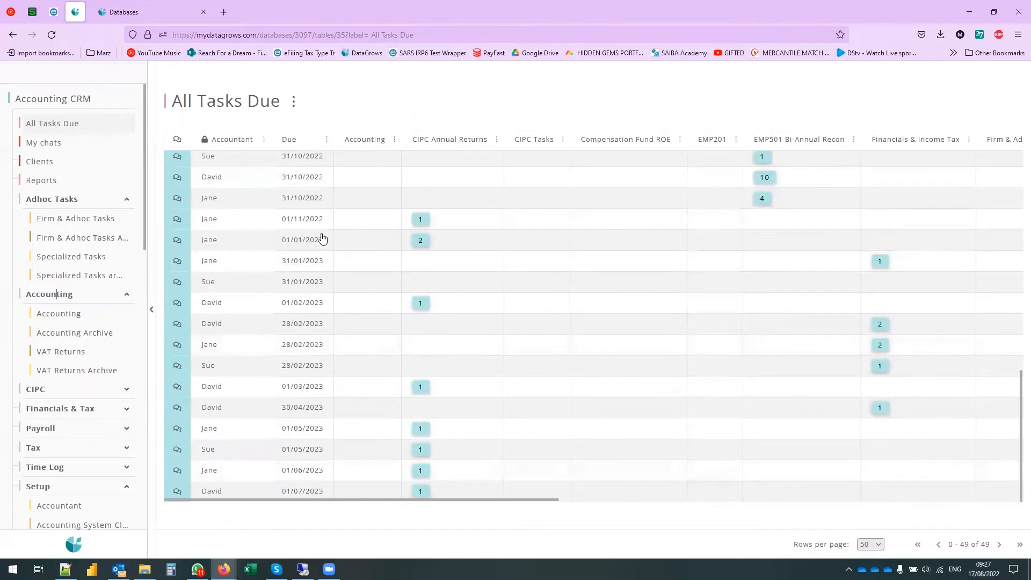
scroll(266, 273, "up", 6)
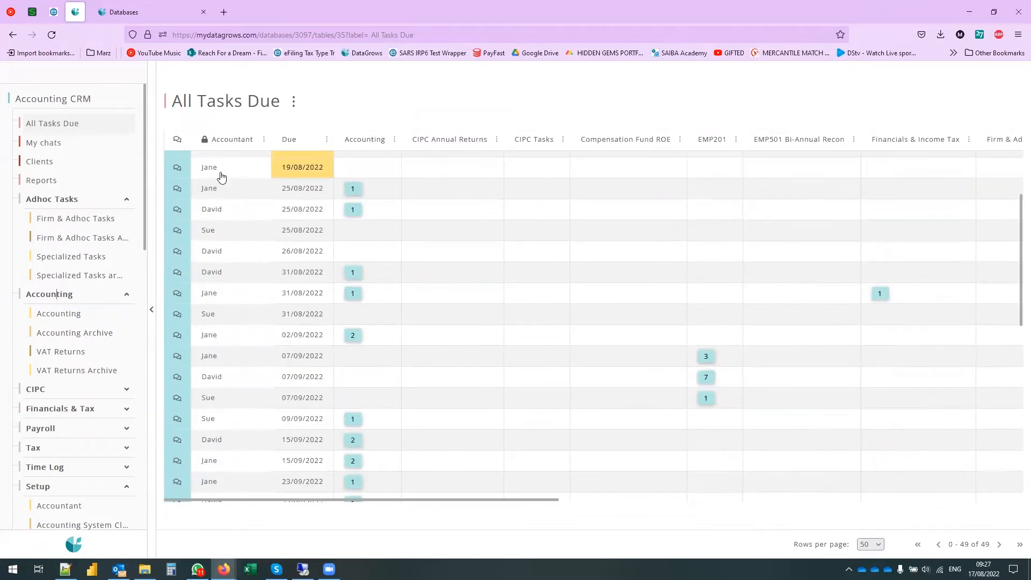
scroll(220, 168, "up", 3)
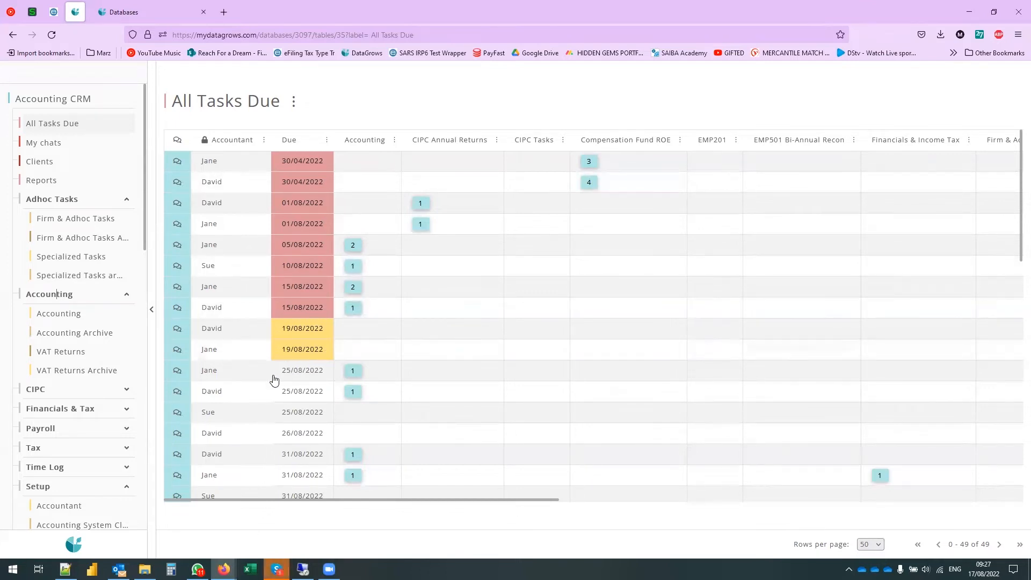
scroll(283, 396, "down", 2)
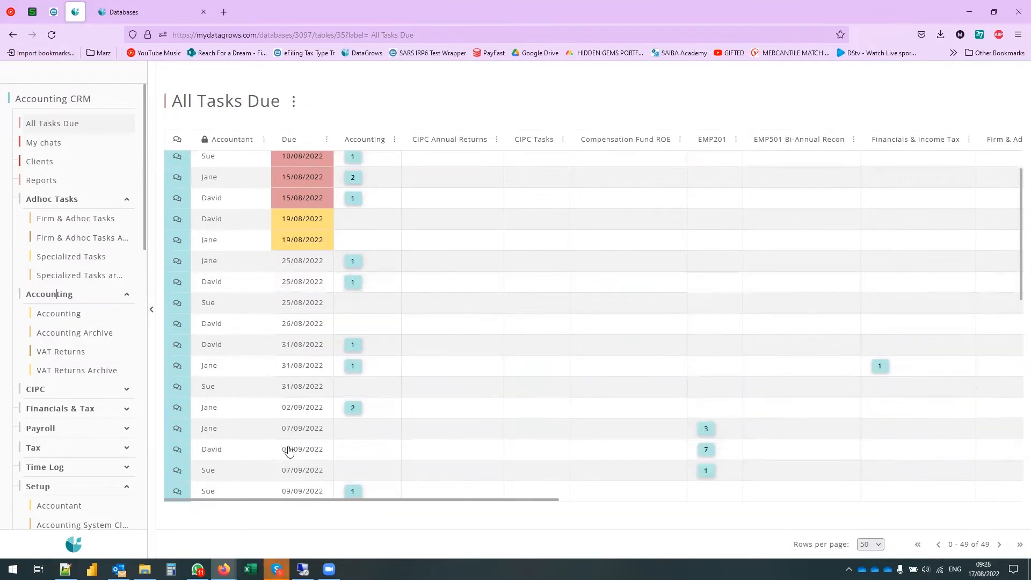
scroll(301, 454, "down", 10)
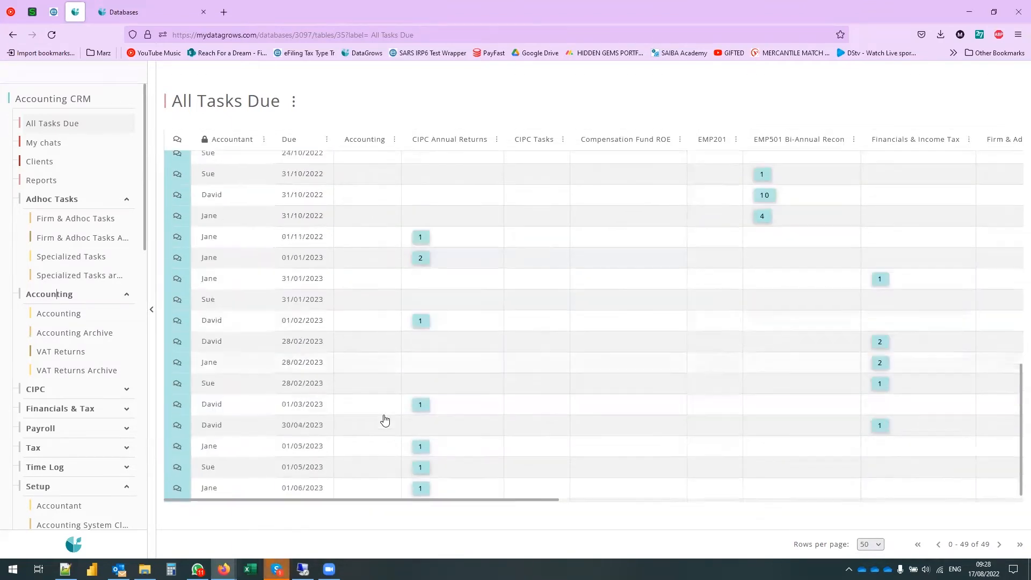
scroll(424, 422, "up", 10)
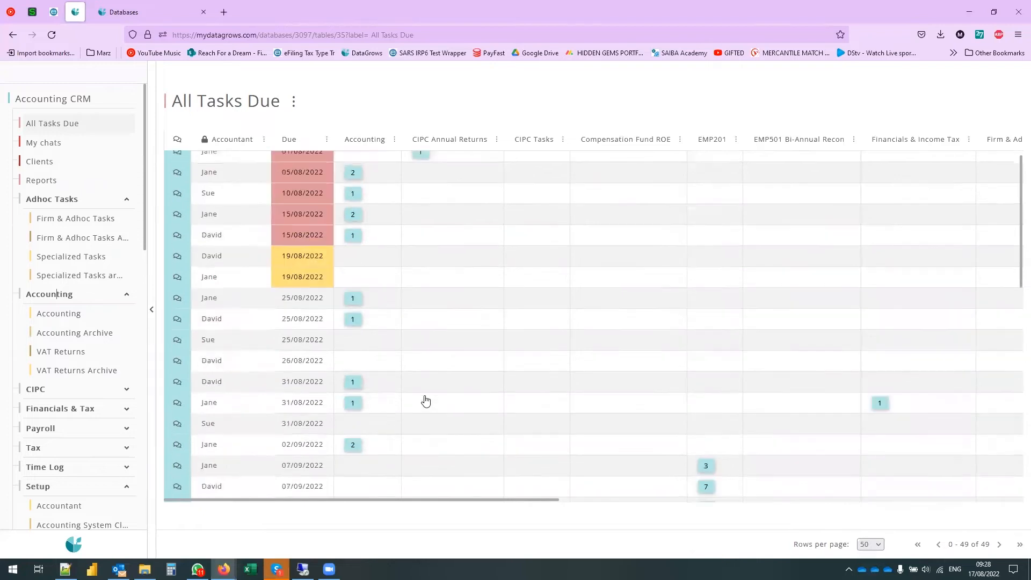
scroll(426, 401, "up", 2)
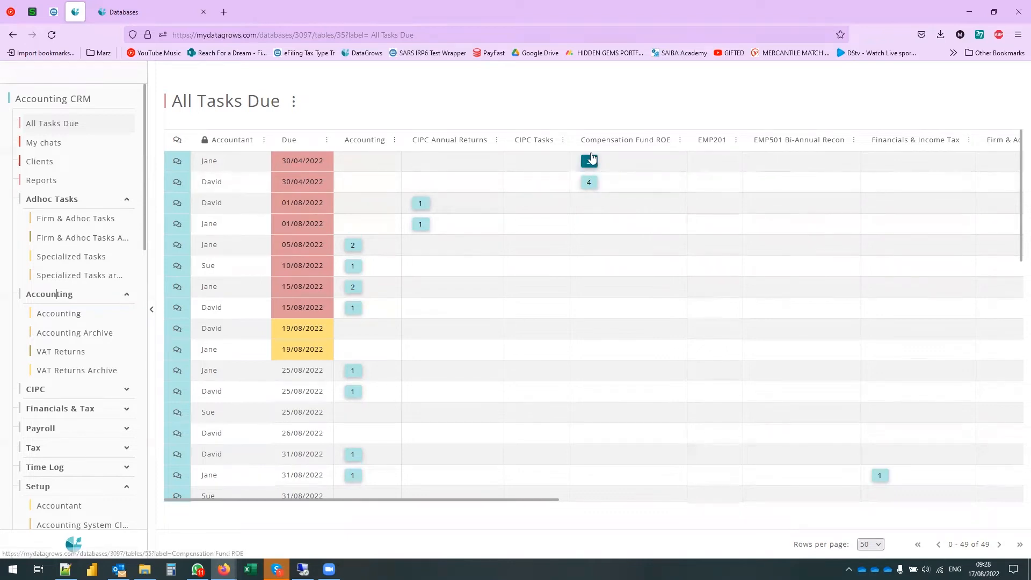
- Open the first accountant's Compensation Fund ROE tasks due 30/04/2022 and review their clients and progress columns
right_click(614, 152)
mouse_move(634, 158)
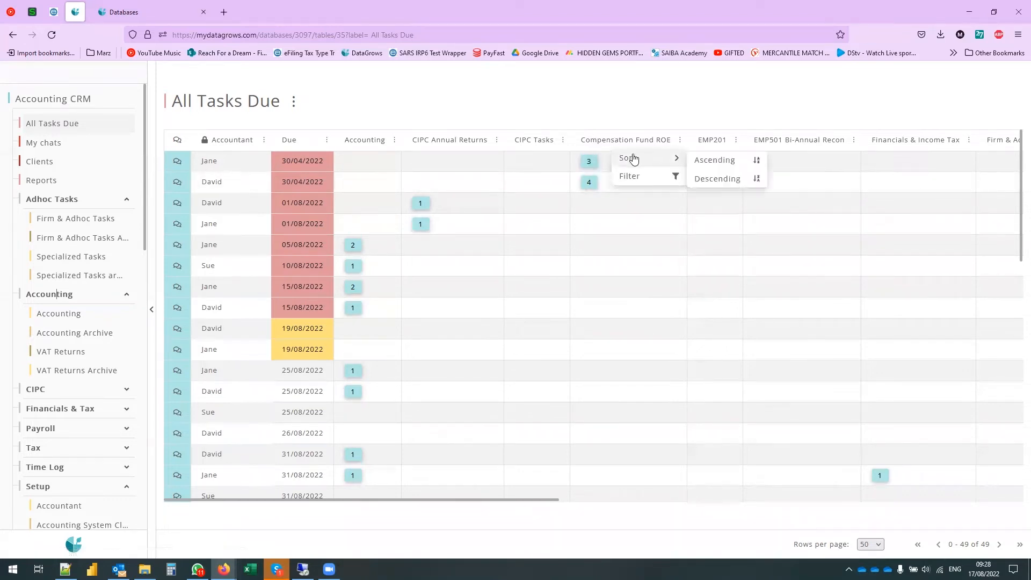
left_click(589, 162)
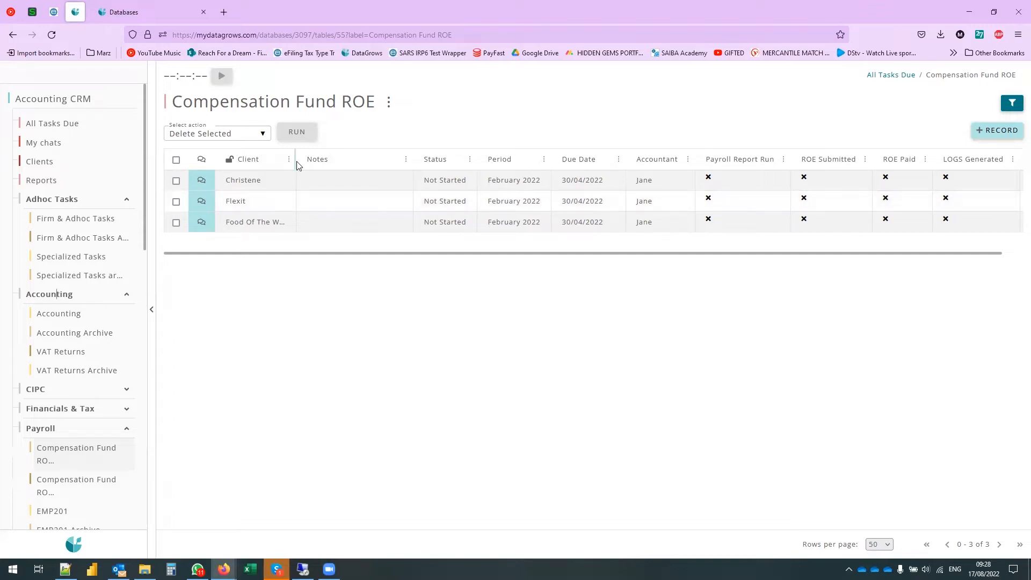
left_click_drag(309, 250, 263, 251)
left_click_drag(661, 255, 265, 243)
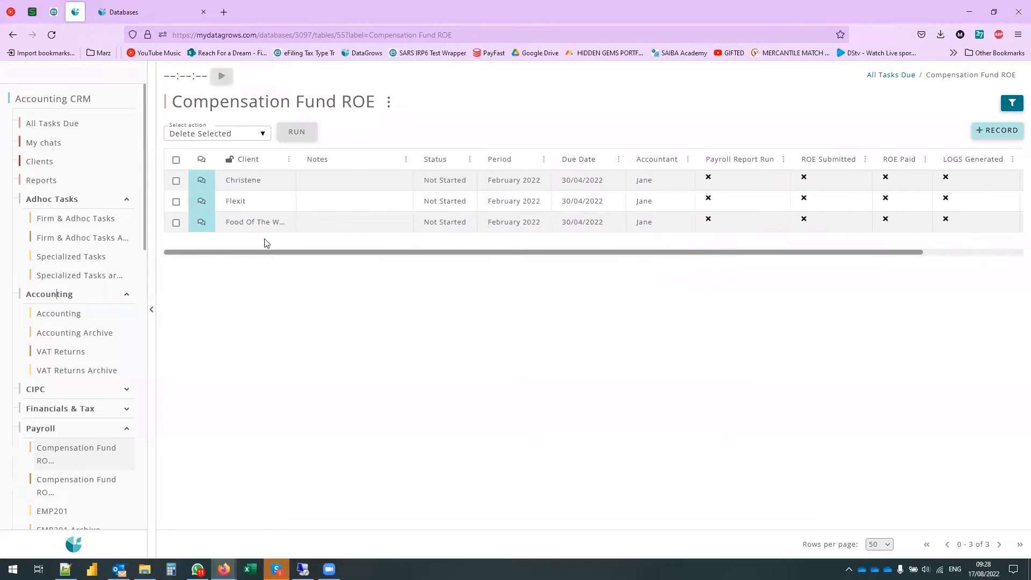
- Return to All Tasks Due, sort it by Accountant in ascending order, and look through the sorted list
left_click(57, 124)
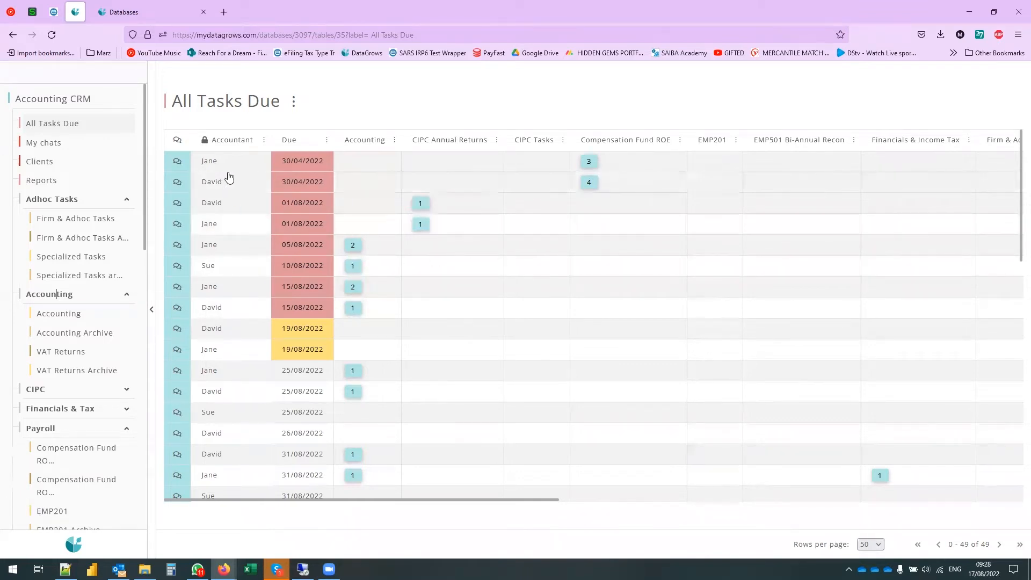
mouse_move(263, 147)
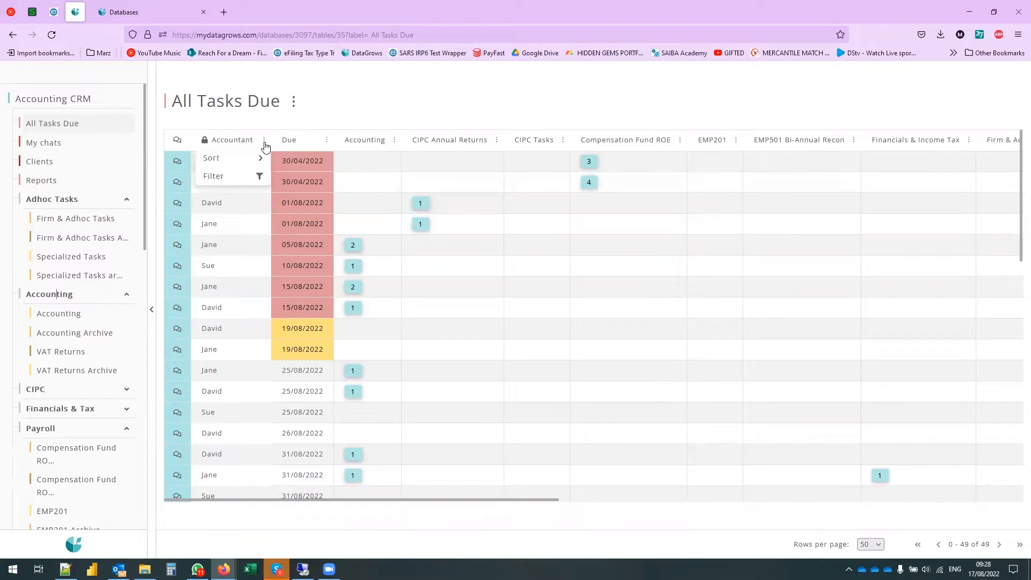
left_click(304, 162)
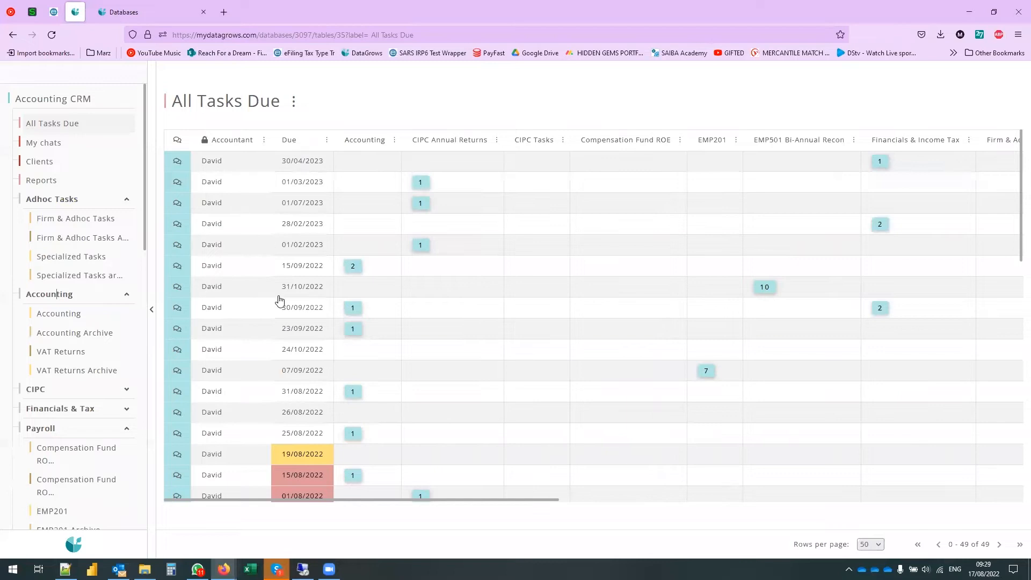
scroll(276, 312, "down", 8)
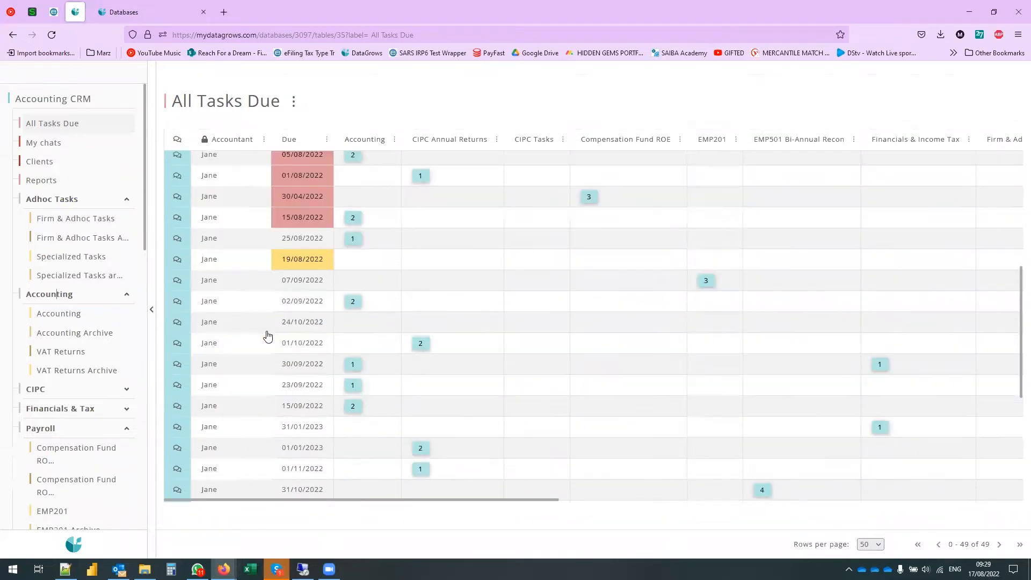
scroll(267, 336, "up", 8)
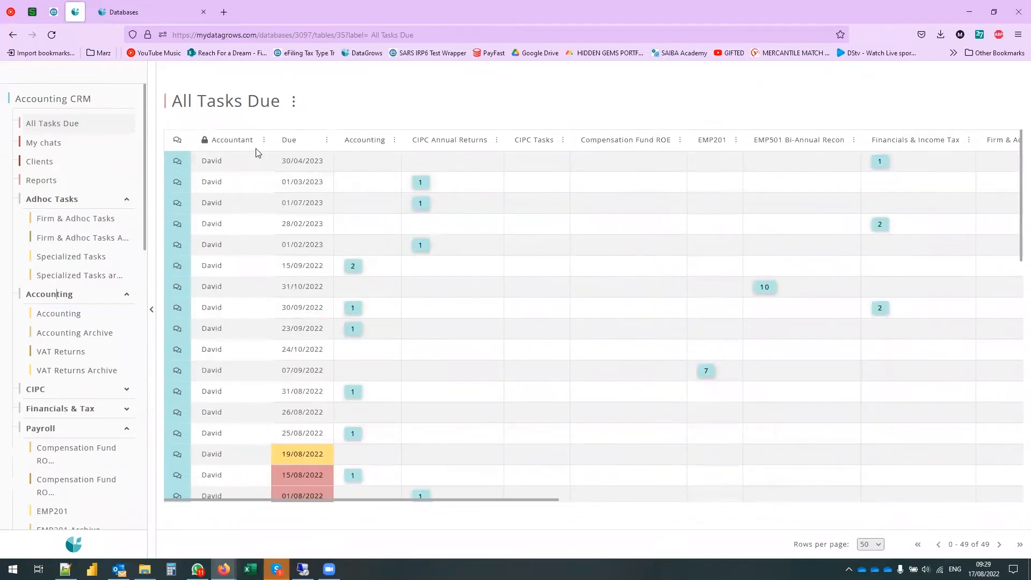
- Filter All Tasks Due with a Contains condition on Accountant using the first letters of one accountant's name, and review the filtered tasks
mouse_move(263, 144)
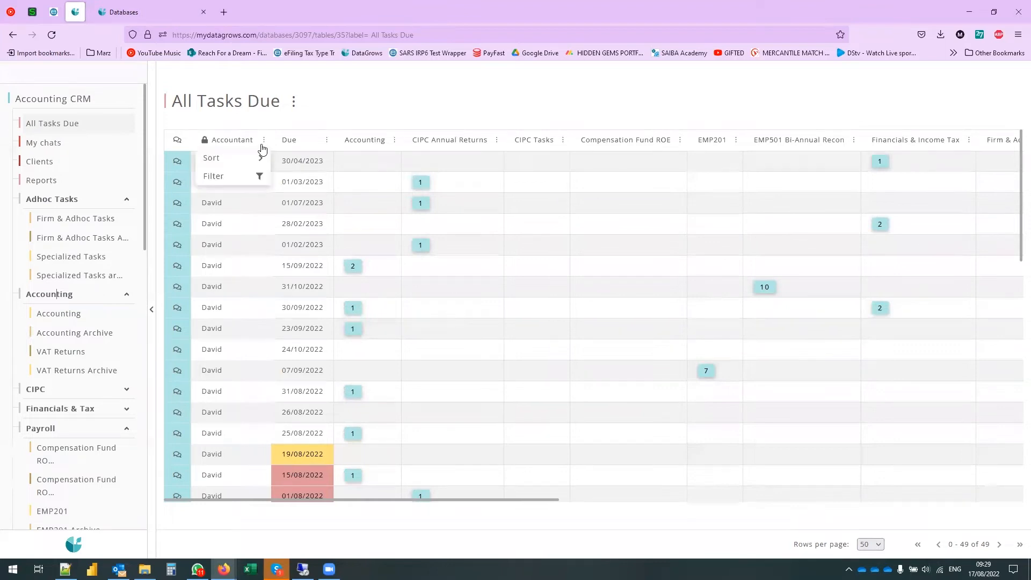
left_click(250, 177)
left_click(412, 123)
left_click(396, 204)
left_click(388, 156)
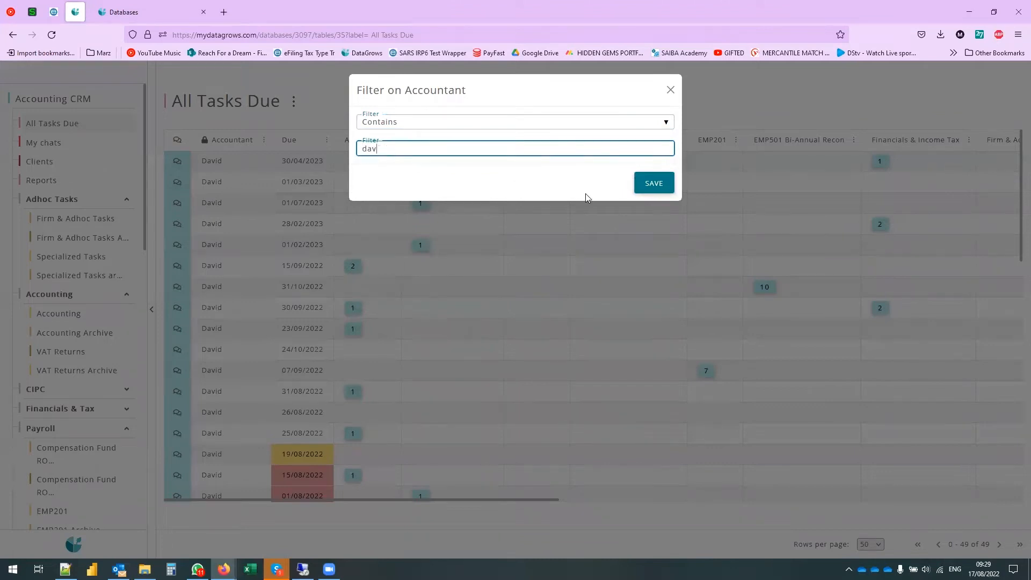
left_click(652, 185)
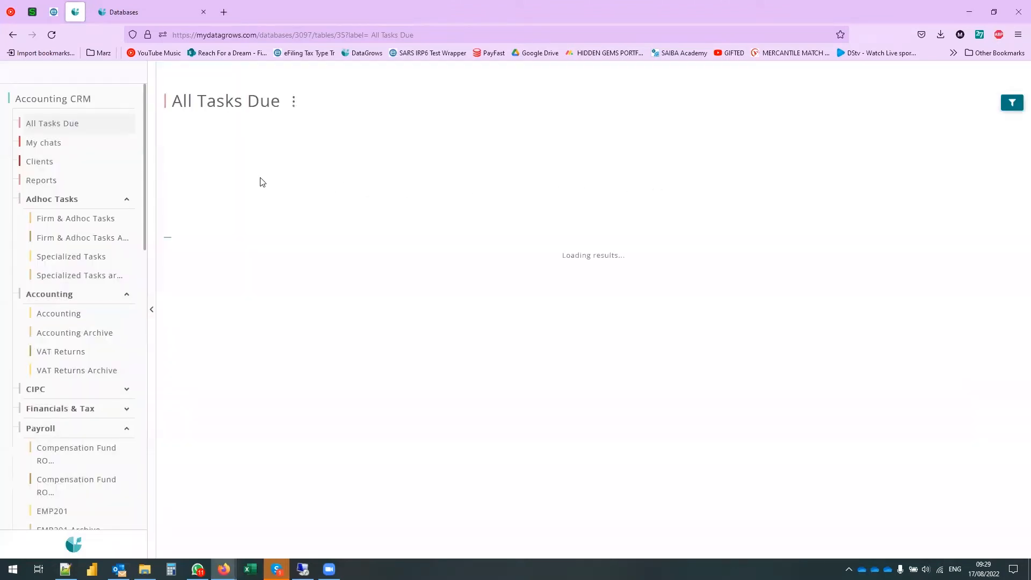
scroll(251, 316, "down", 1)
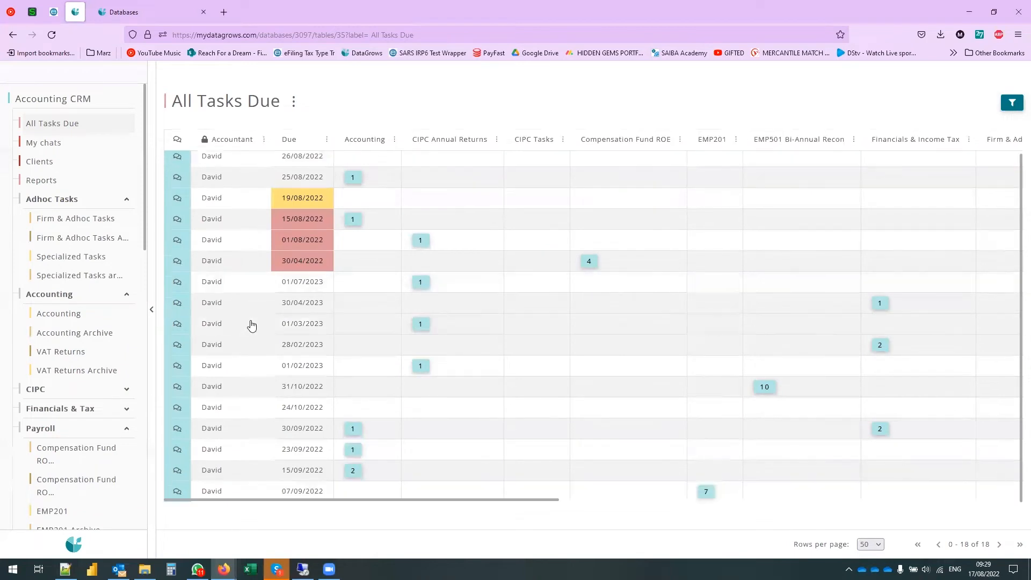
scroll(243, 272, "up", 1)
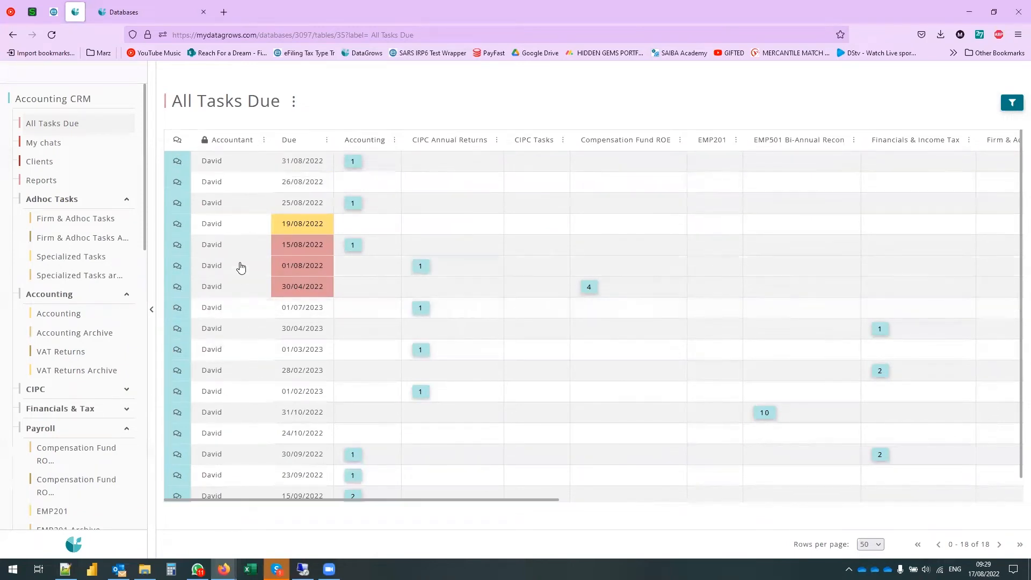
- Clear the Accountant filter from All Tasks Due and look through the full list of tasks for every accountant
left_click_drag(386, 502, 314, 514)
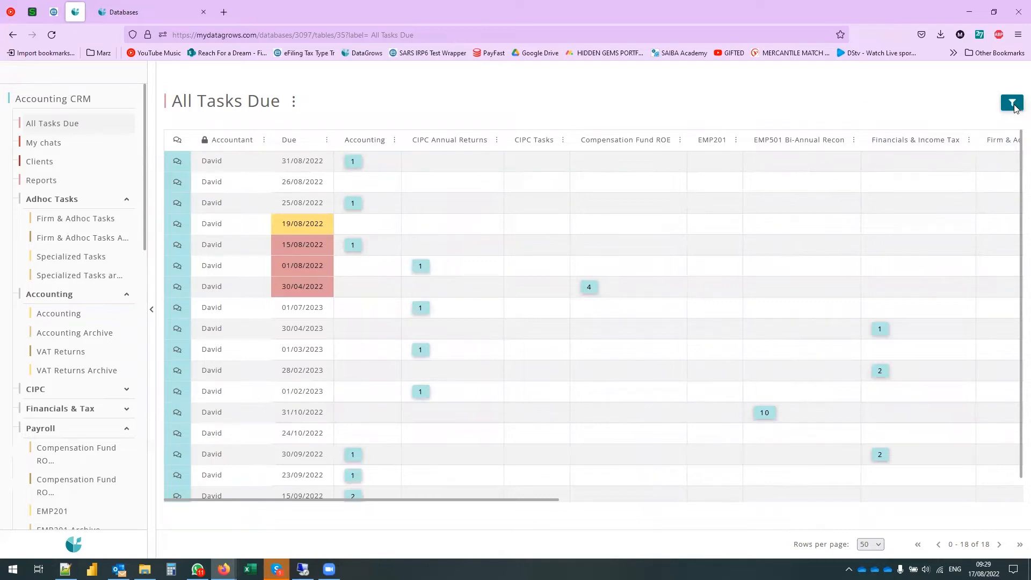
left_click(54, 144)
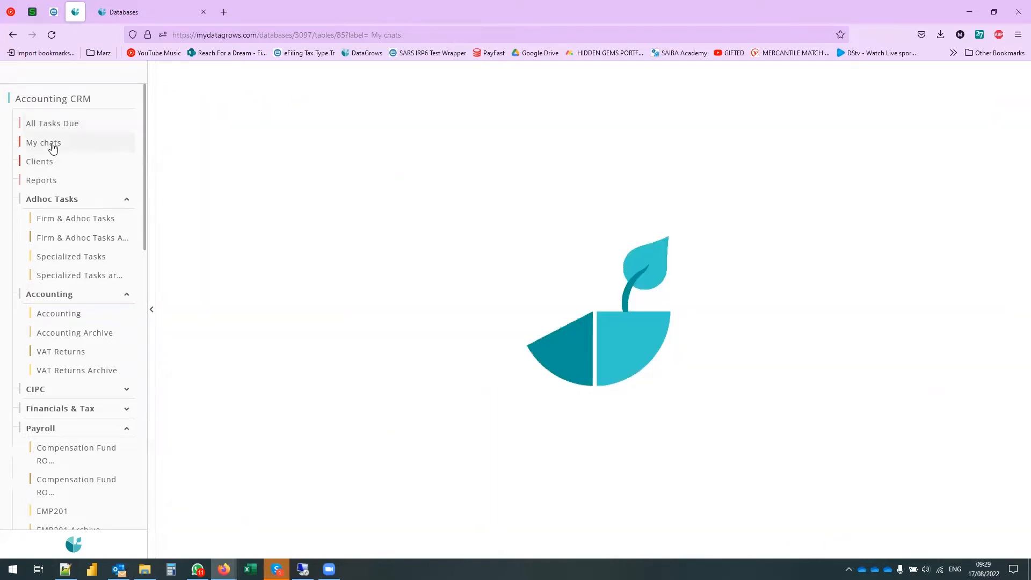
left_click(60, 129)
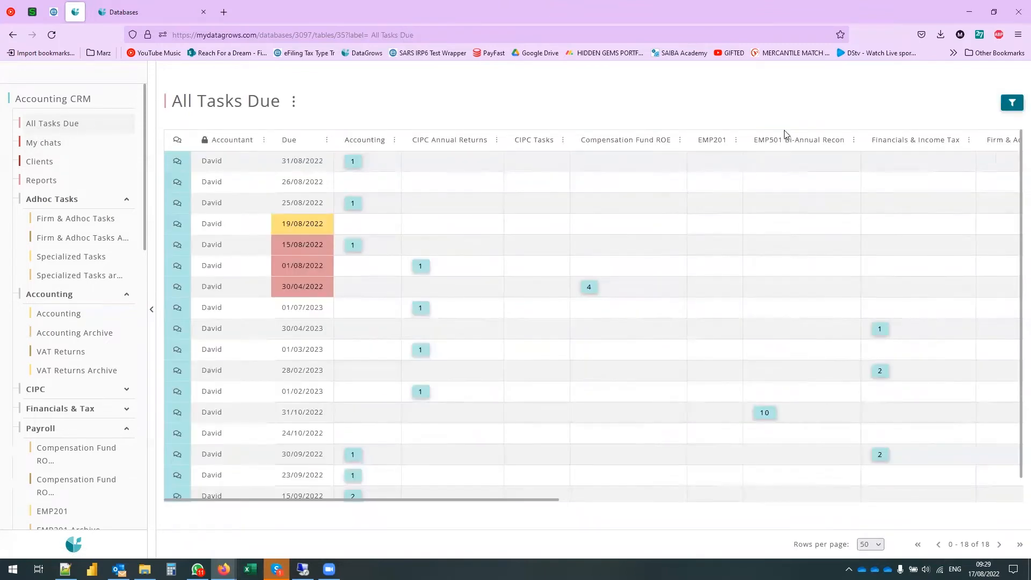
mouse_move(1017, 106)
left_click(1012, 103)
left_click(985, 127)
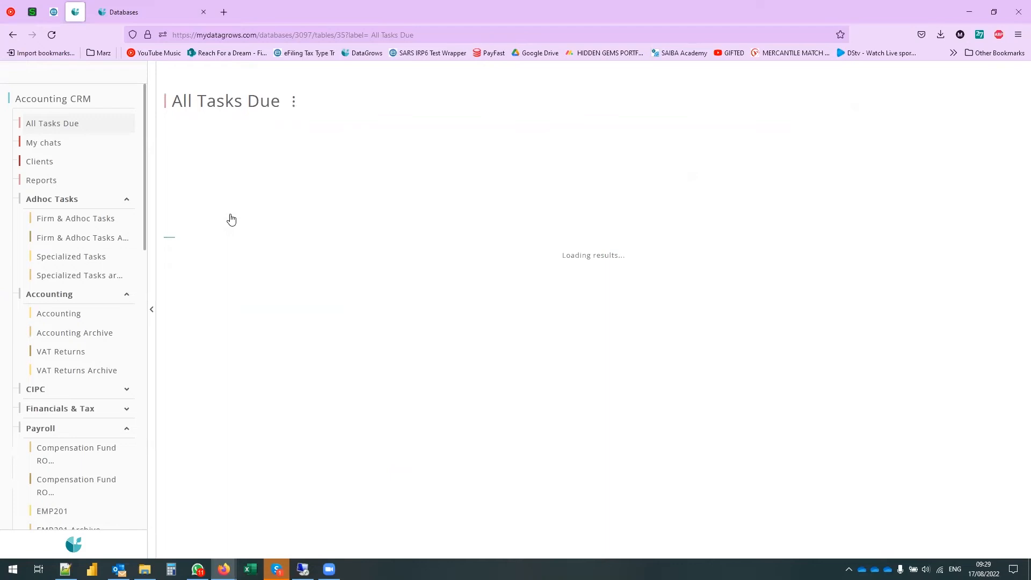
scroll(235, 246, "down", 3)
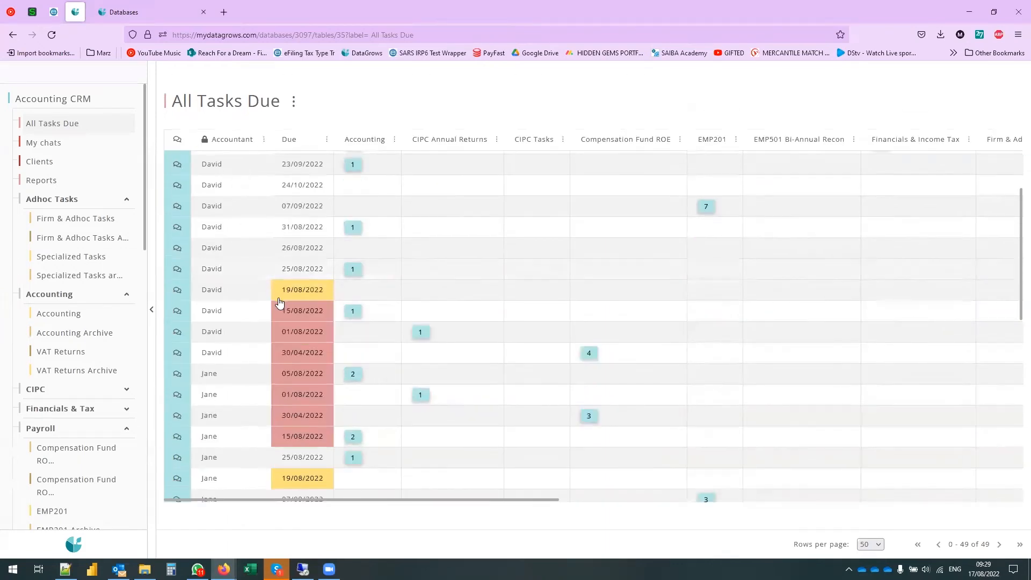
scroll(279, 304, "down", 10)
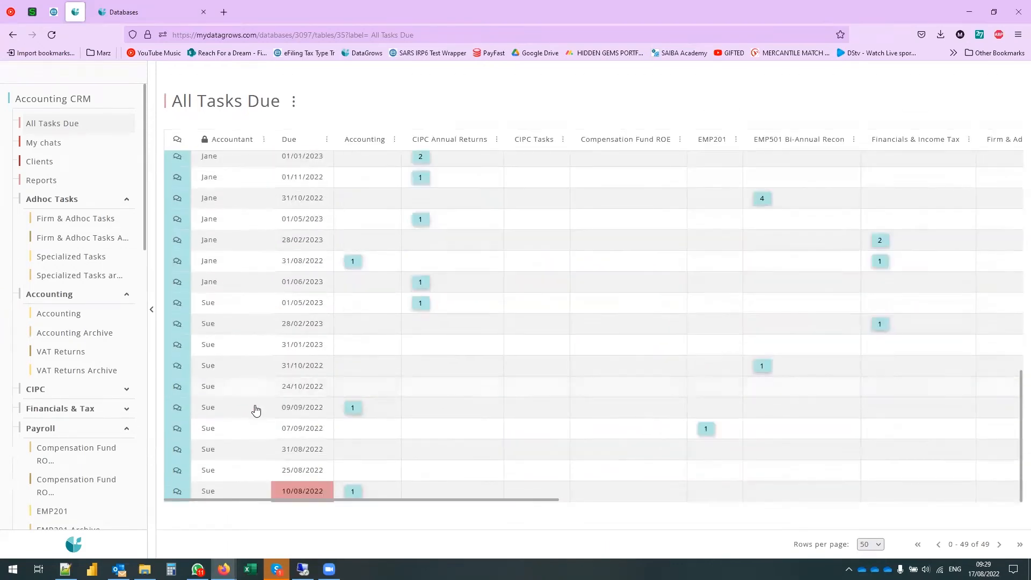
scroll(255, 410, "up", 10)
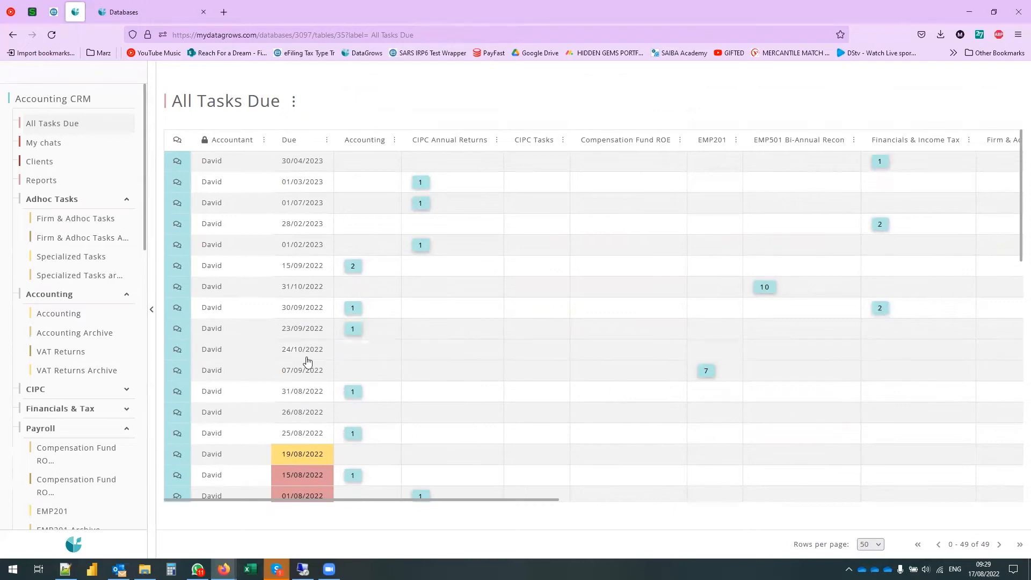
left_click_drag(460, 504, 280, 519)
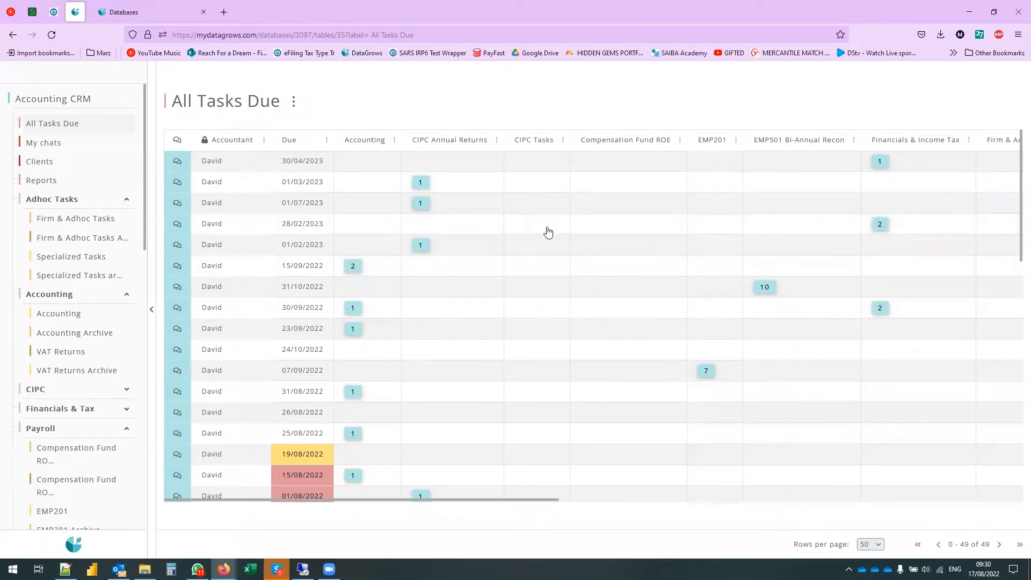
- Open the "Your to-do list for the next 30 days" report and page through it to the Tasks due detail
left_click(54, 183)
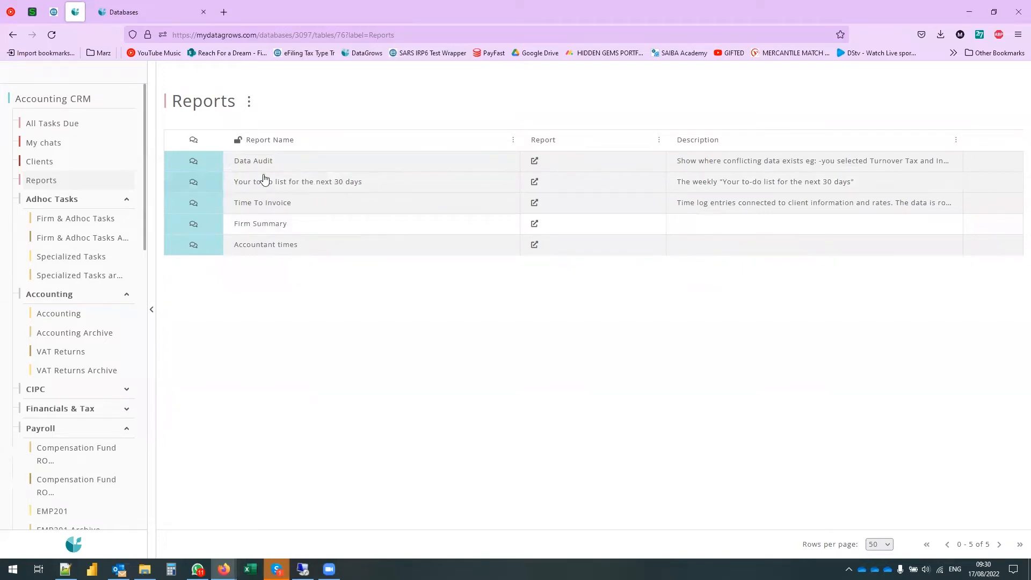
left_click(534, 182)
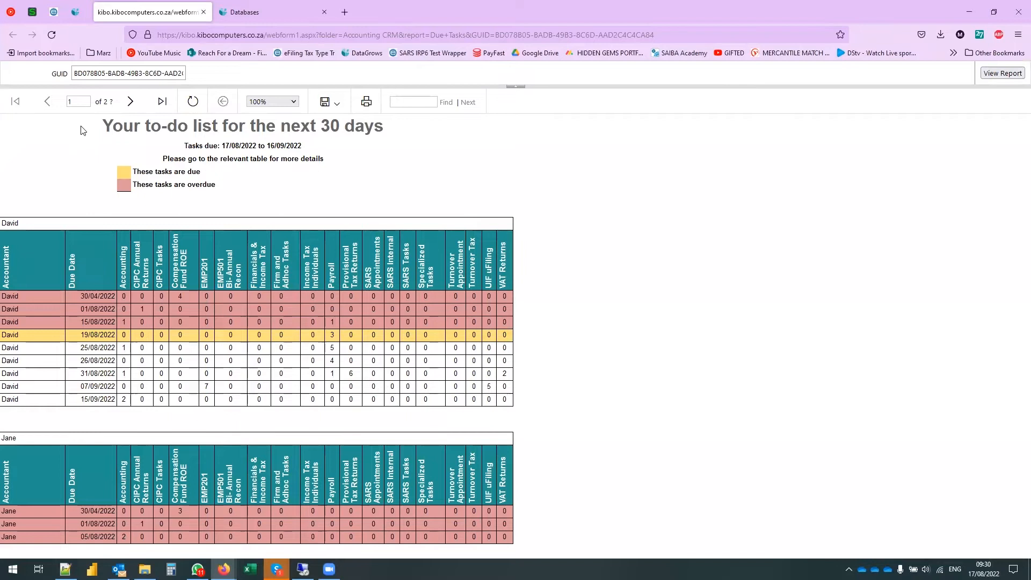
left_click(75, 12)
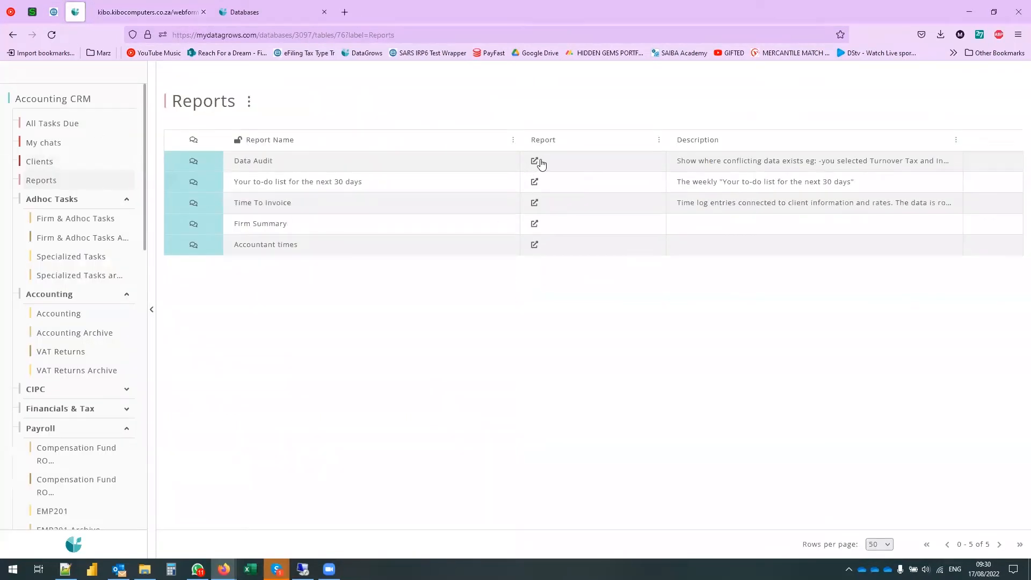
left_click(124, 20)
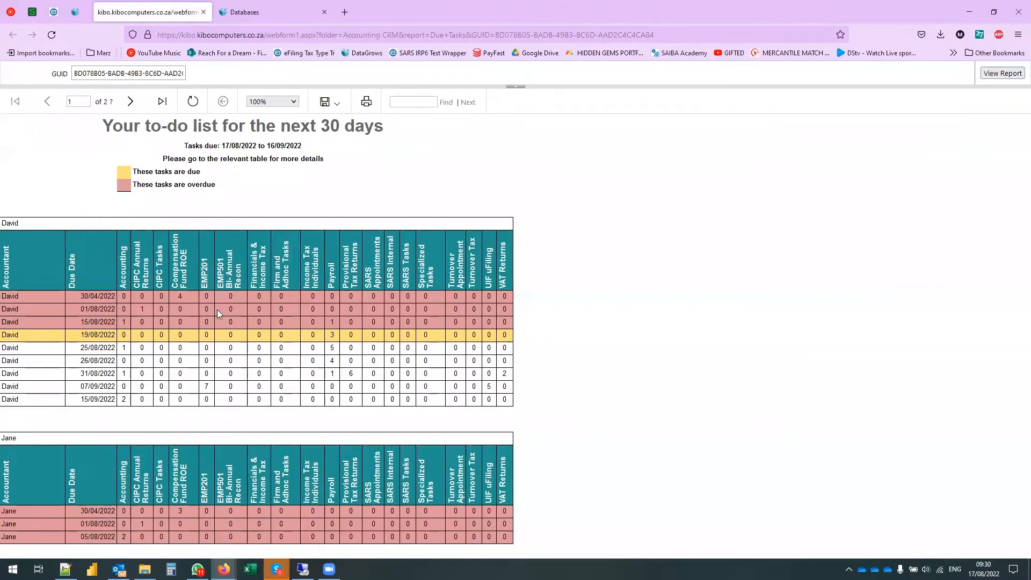
left_click(130, 102)
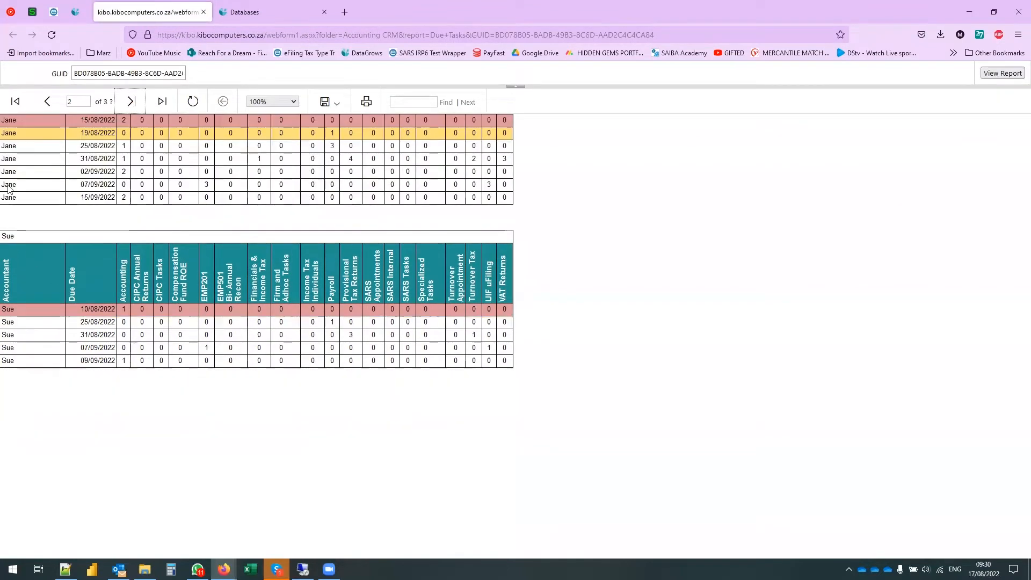
left_click(131, 101)
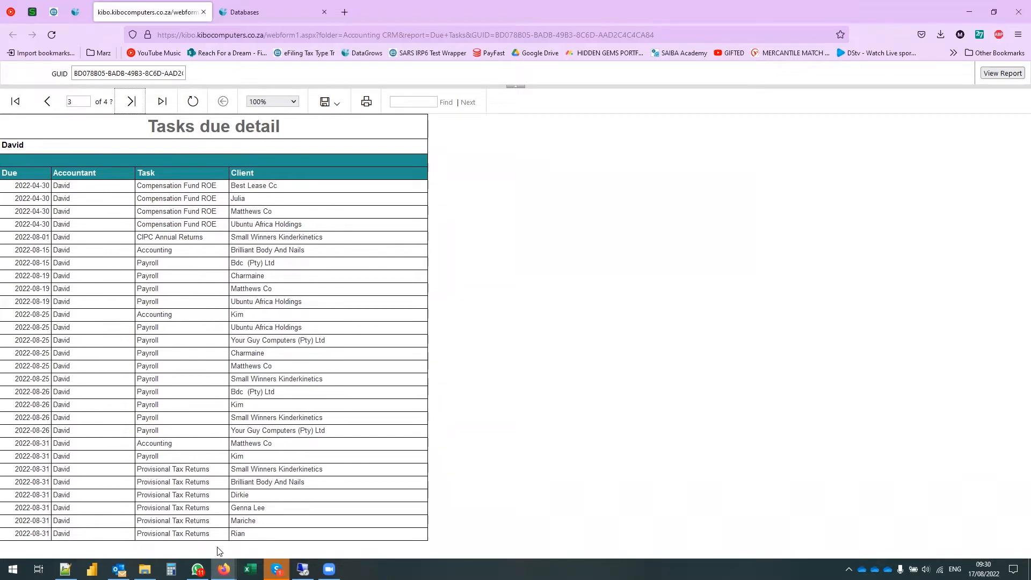
- Check the export formats offered for the to-do list report, and return to the Reports list
left_click(329, 102)
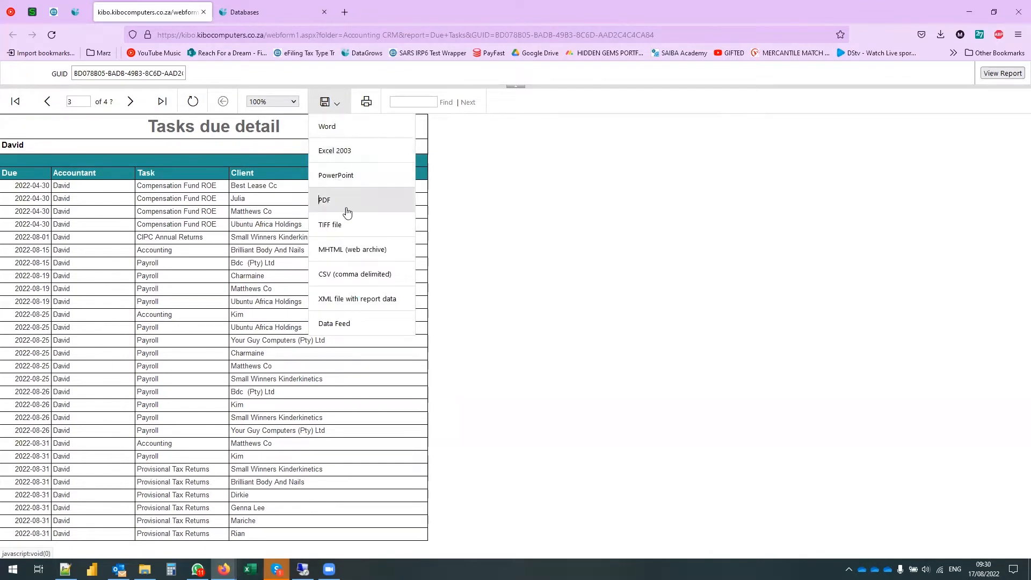
left_click(139, 142)
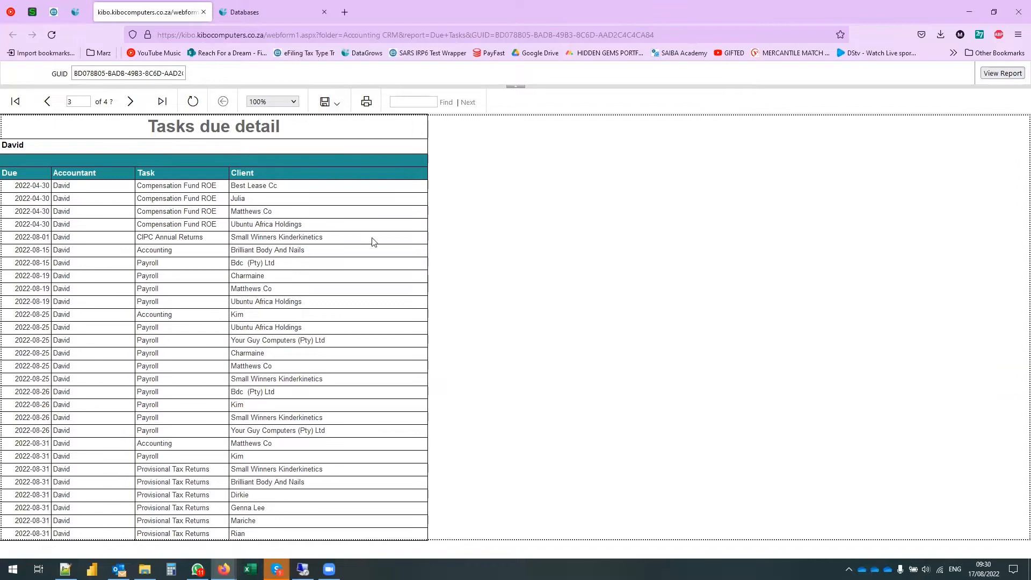
left_click(76, 11)
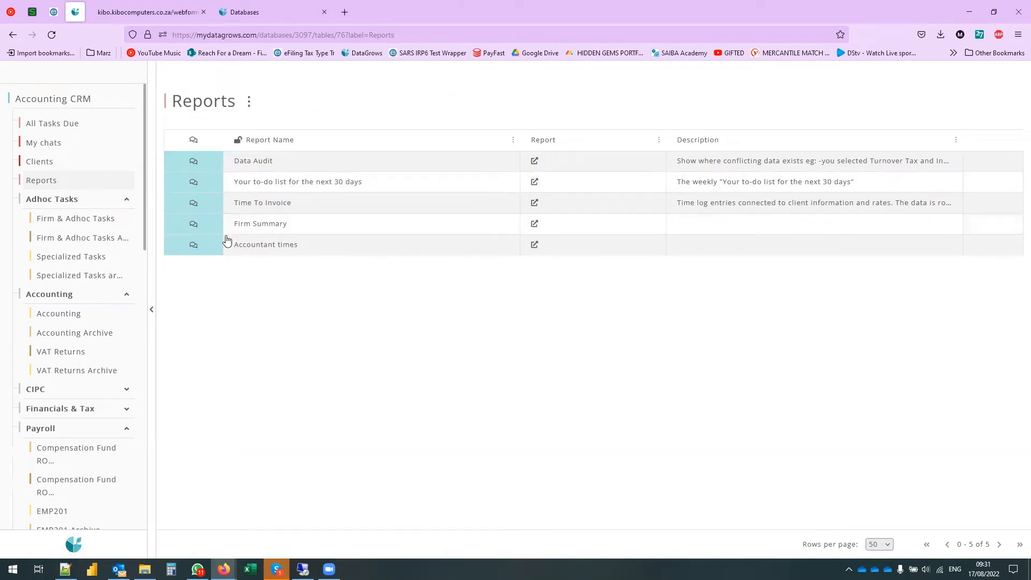
- Open the Firm Summary report, review its client table, entity type chart and rate group chart, and close it
left_click(534, 227)
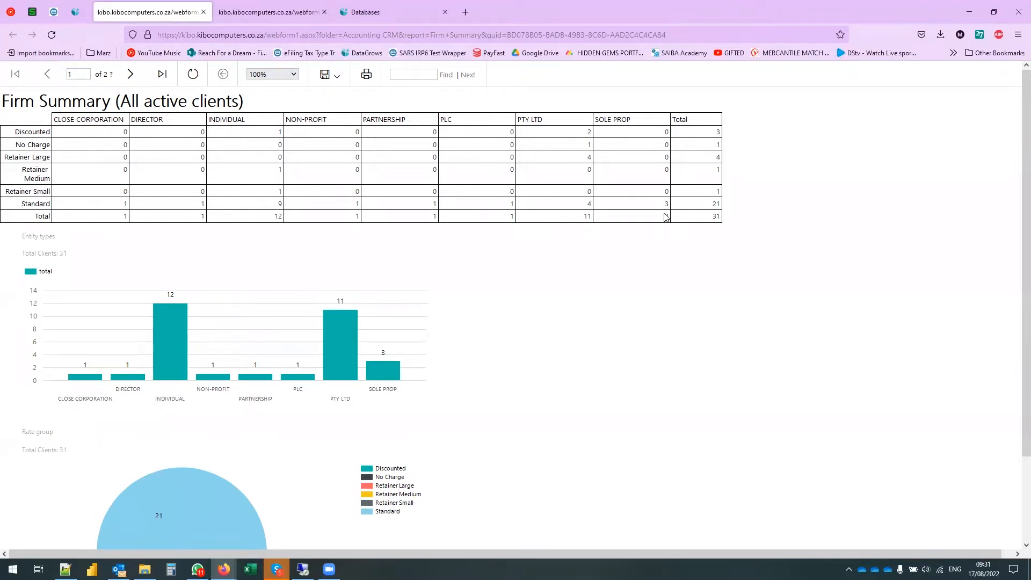
scroll(220, 328, "down", 2)
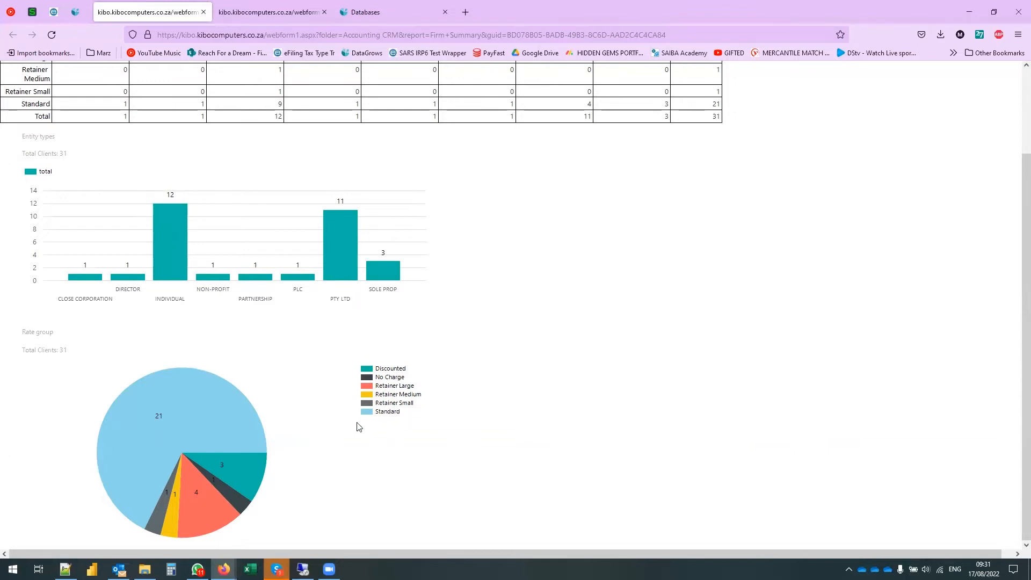
scroll(224, 447, "up", 2)
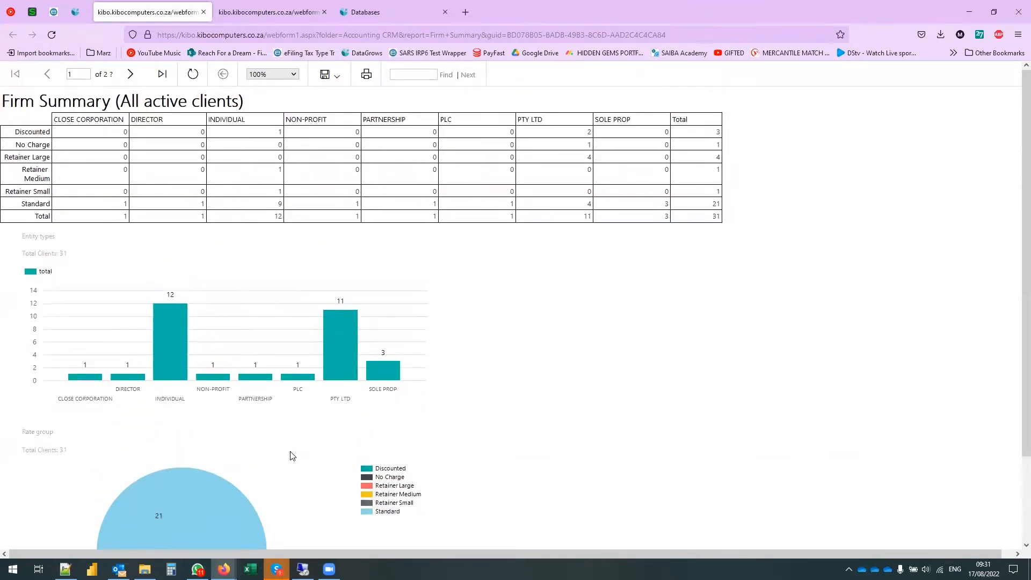
left_click(203, 12)
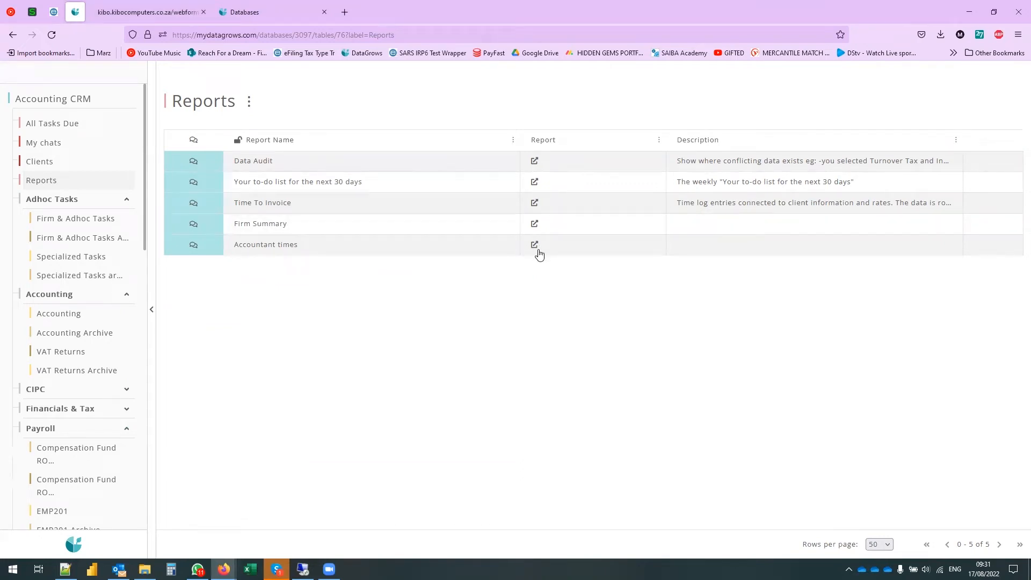
- Open the Time To Invoice report from the other database's Reports and set its period from 7/1/2022 to 7/31/2022
left_click(240, 11)
left_click(38, 183)
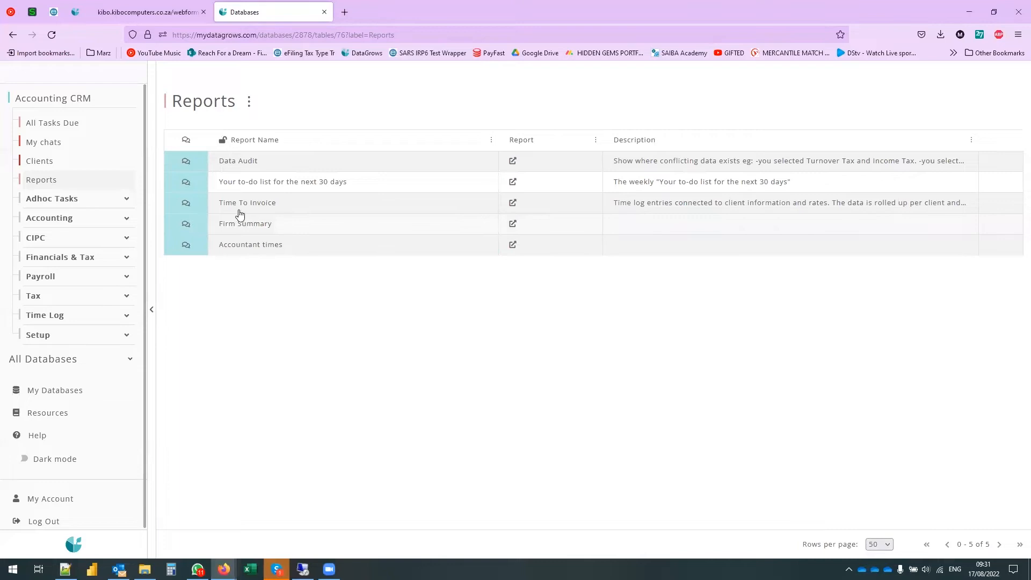
left_click(512, 203)
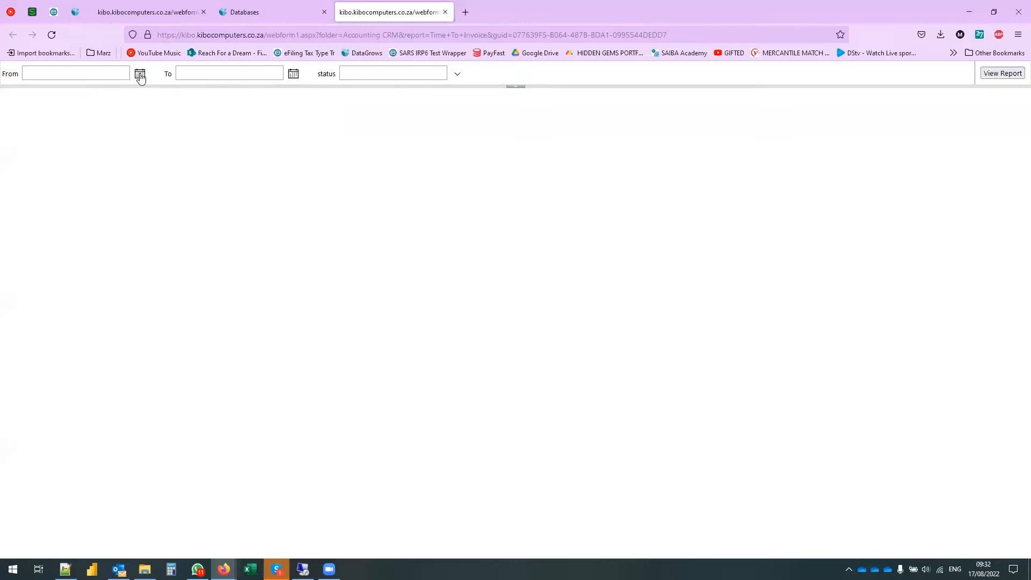
left_click(140, 76)
left_click(30, 86)
left_click(108, 109)
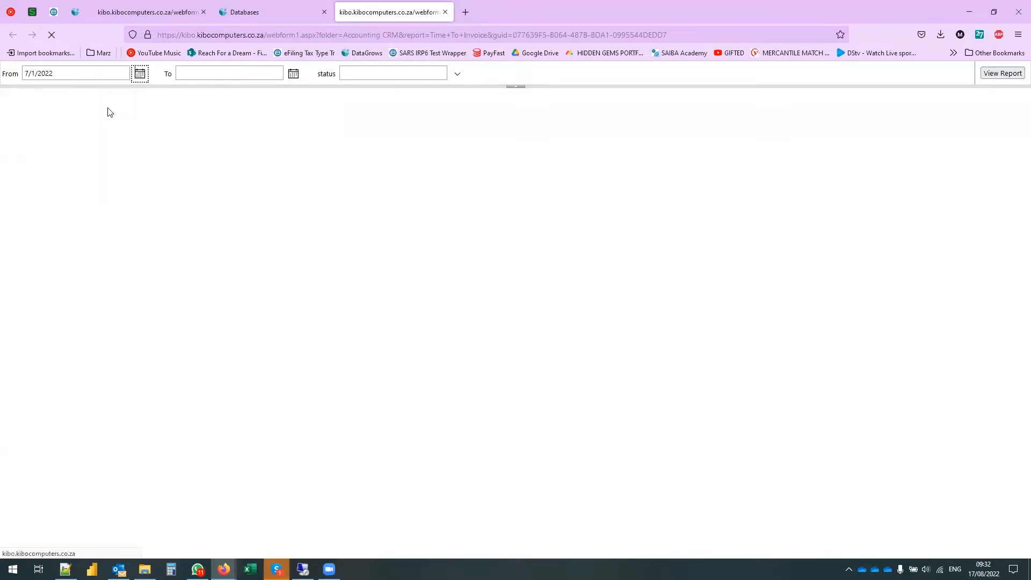
left_click(295, 75)
left_click(185, 86)
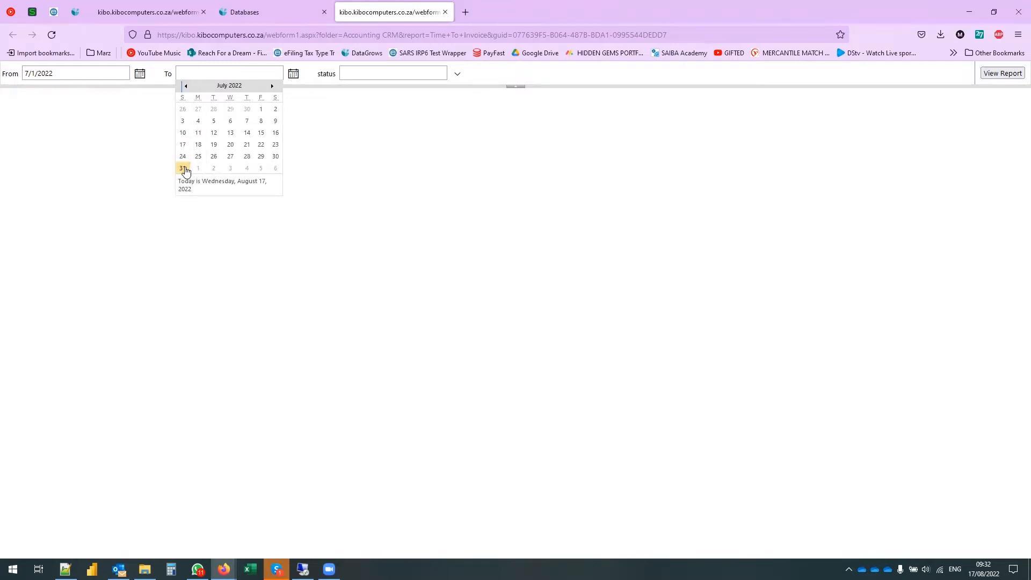
left_click(183, 168)
- Include all statuses in the Time To Invoice report and generate it
left_click(405, 69)
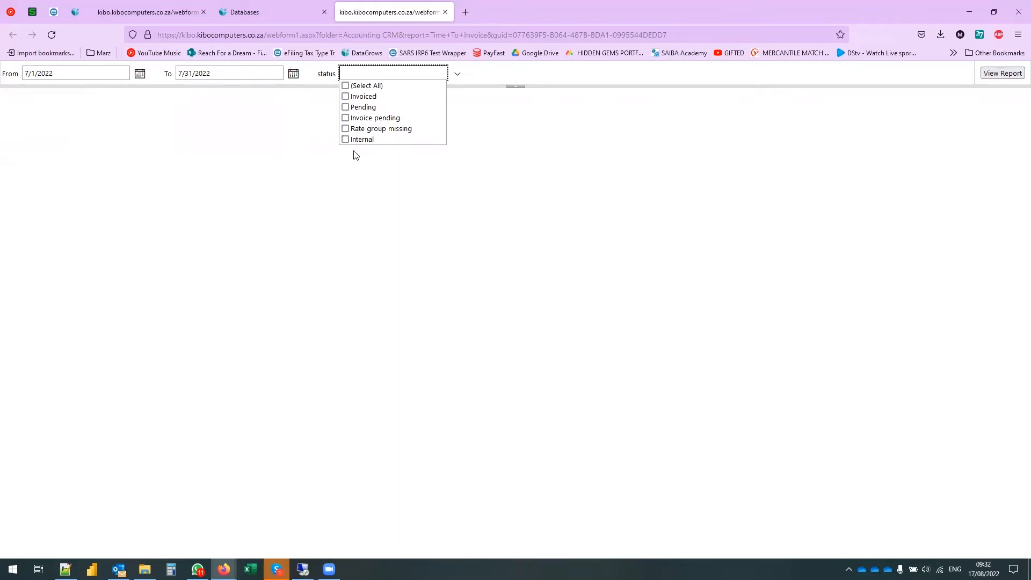
left_click(345, 96)
left_click(346, 107)
left_click(345, 85)
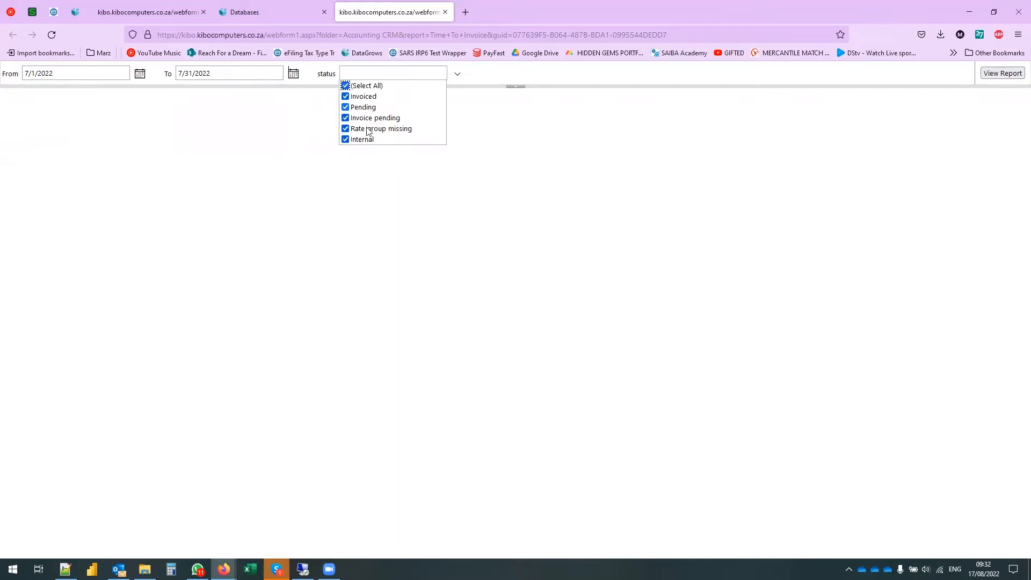
left_click(458, 74)
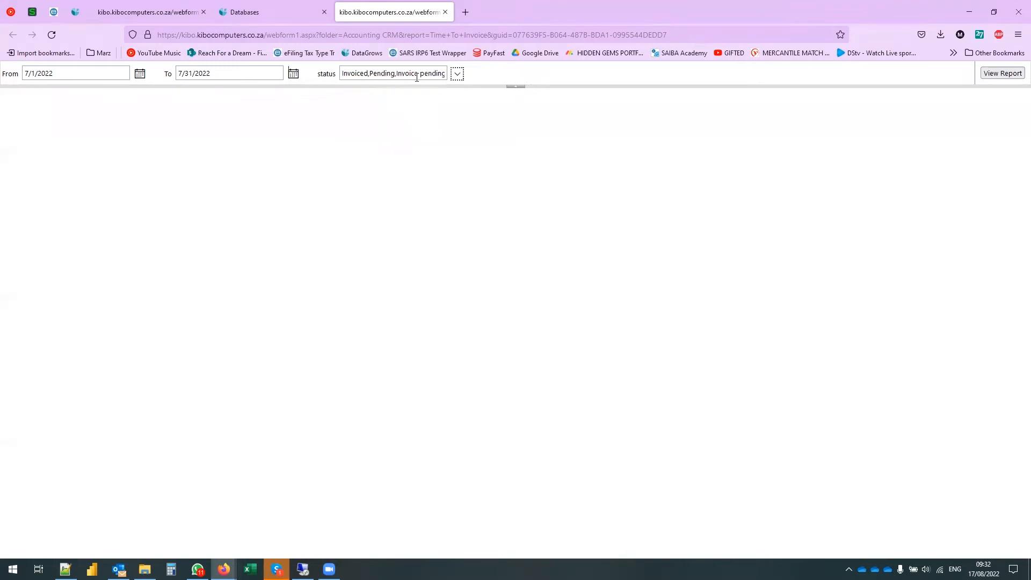
left_click(1009, 75)
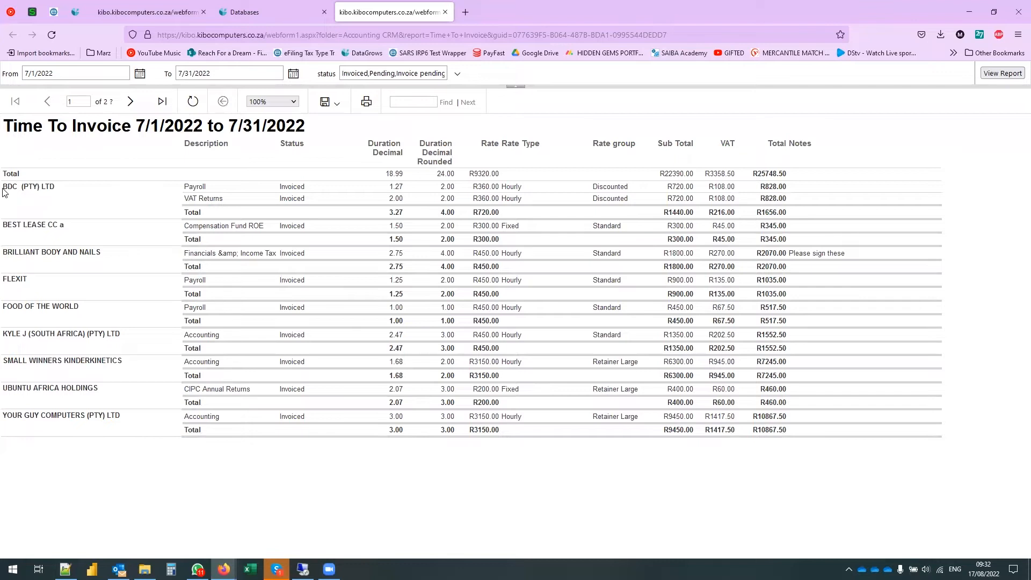
- Review the Time To Invoice report's clients, task descriptions, overall totals and Notes column
left_click_drag(4, 193, 58, 191)
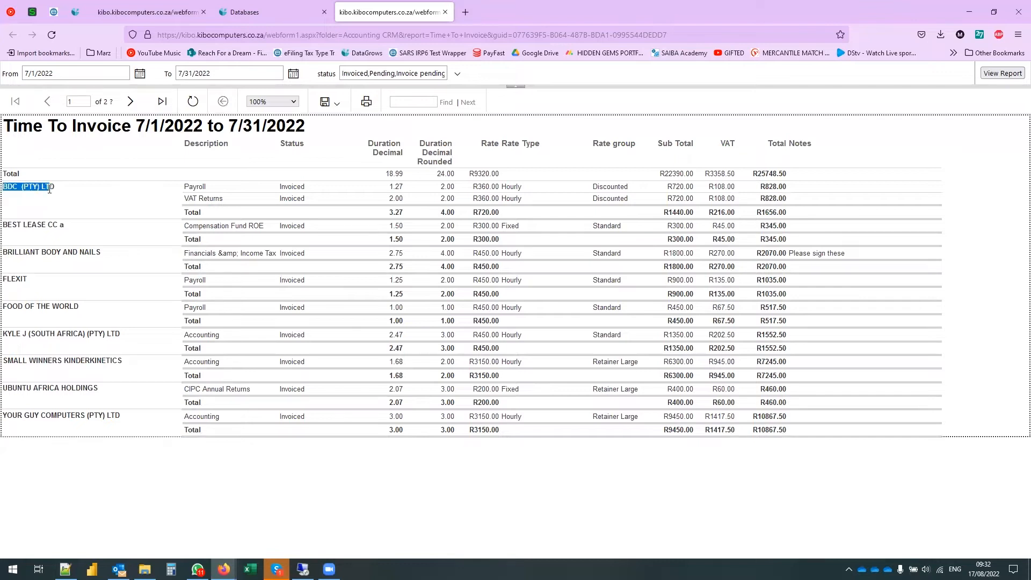
double_click(187, 187)
left_click_drag(390, 173, 799, 180)
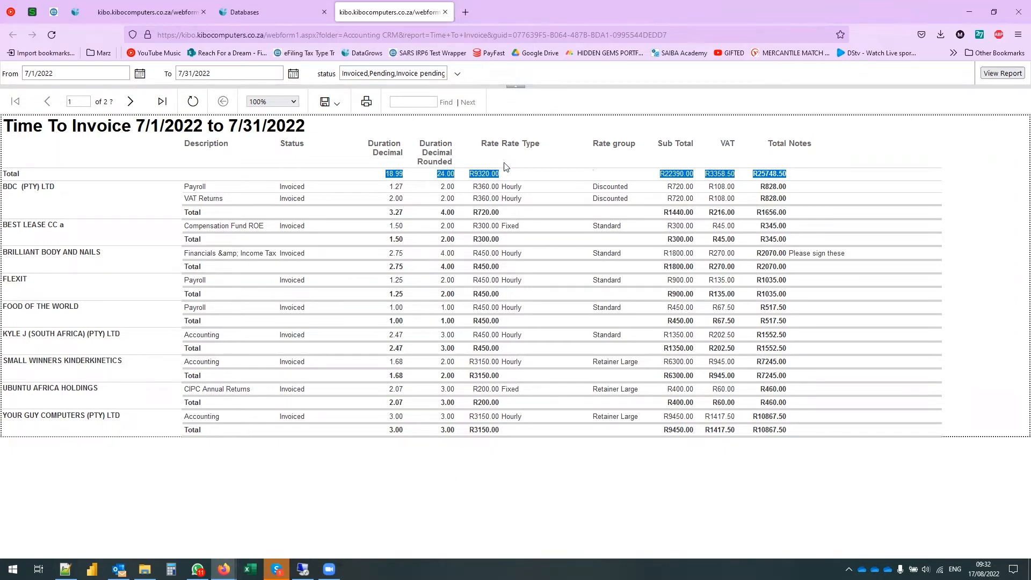
mouse_move(657, 174)
left_mouse_down()
mouse_move(804, 176)
mouse_move(658, 174)
left_mouse_up()
left_click(792, 142)
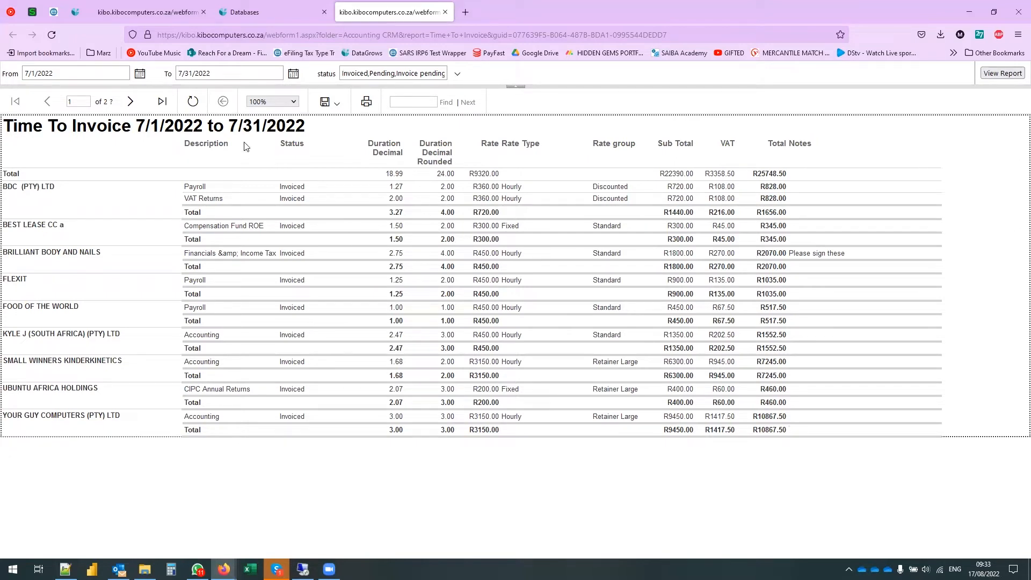
- Review the time to invoice per accountant on the second page and its totals, and return to the first database's Reports
left_click(122, 106)
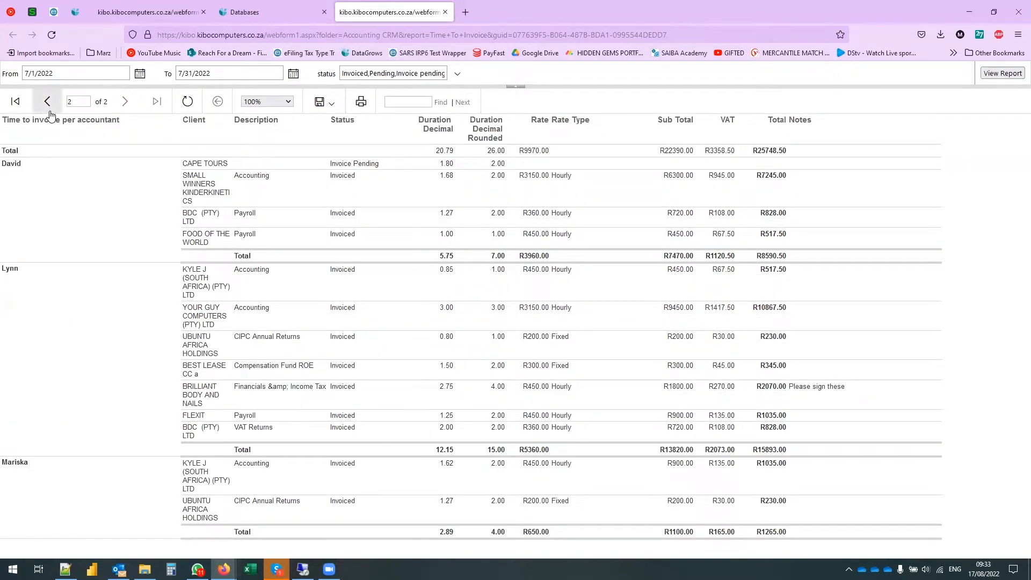
left_click_drag(4, 122, 130, 125)
left_click(59, 177)
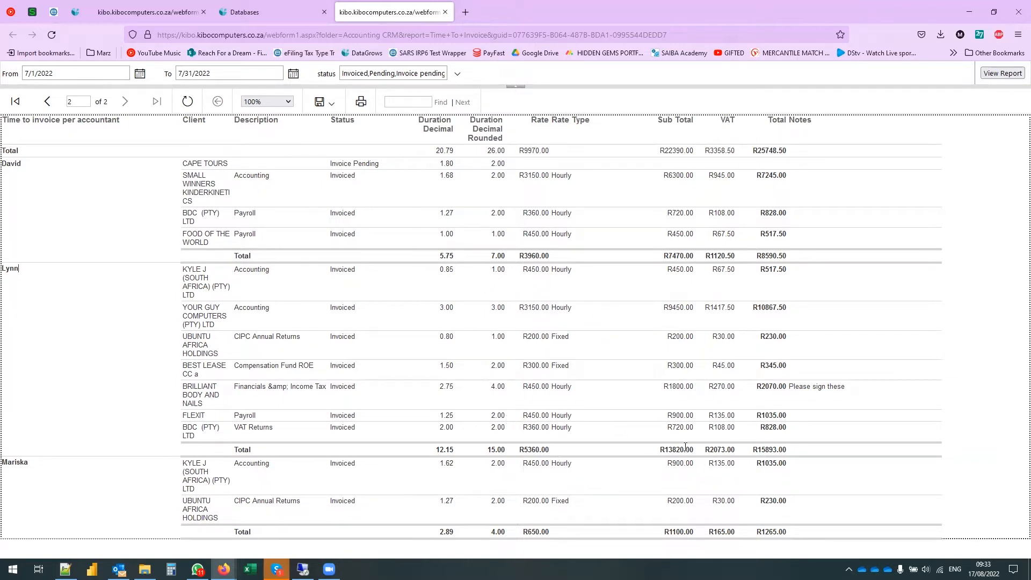
left_click_drag(455, 532, 444, 533)
left_click_drag(552, 256, 497, 258)
left_click(487, 264)
left_click(76, 13)
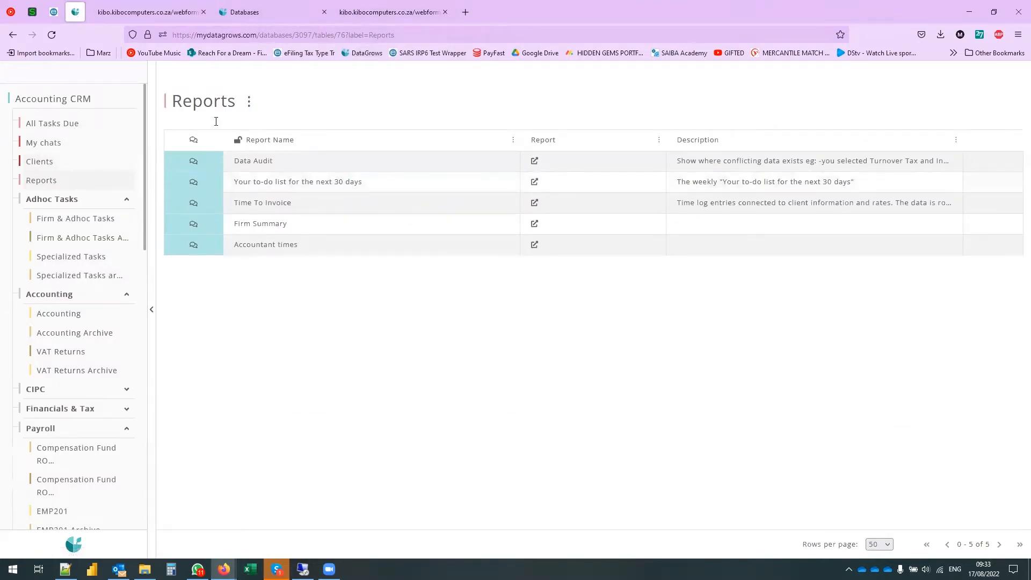
- Open the first Kyle J (South Africa) (Pty) Ltd task in the Accounting table and start its timer
left_click(51, 224)
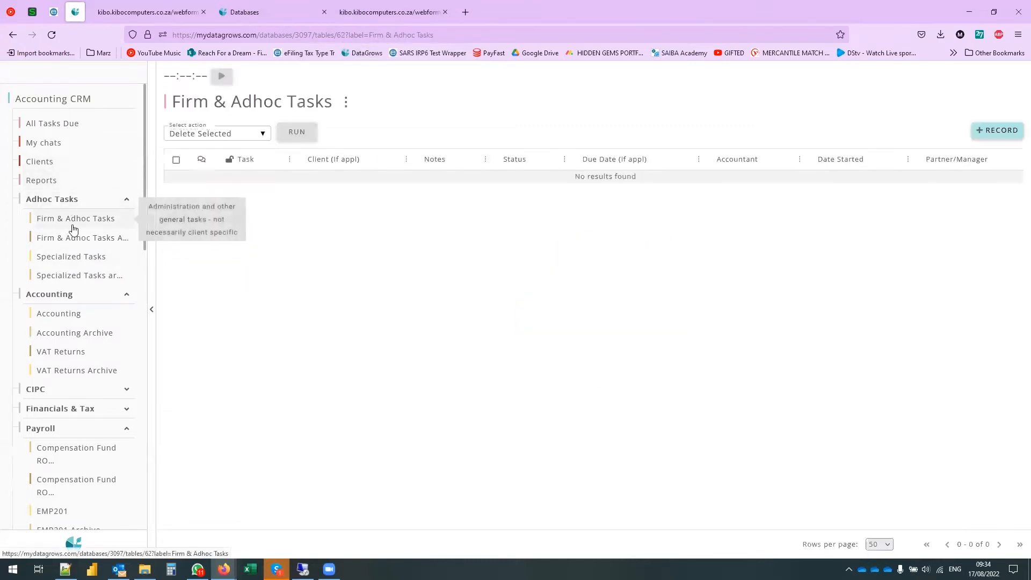
left_click(54, 315)
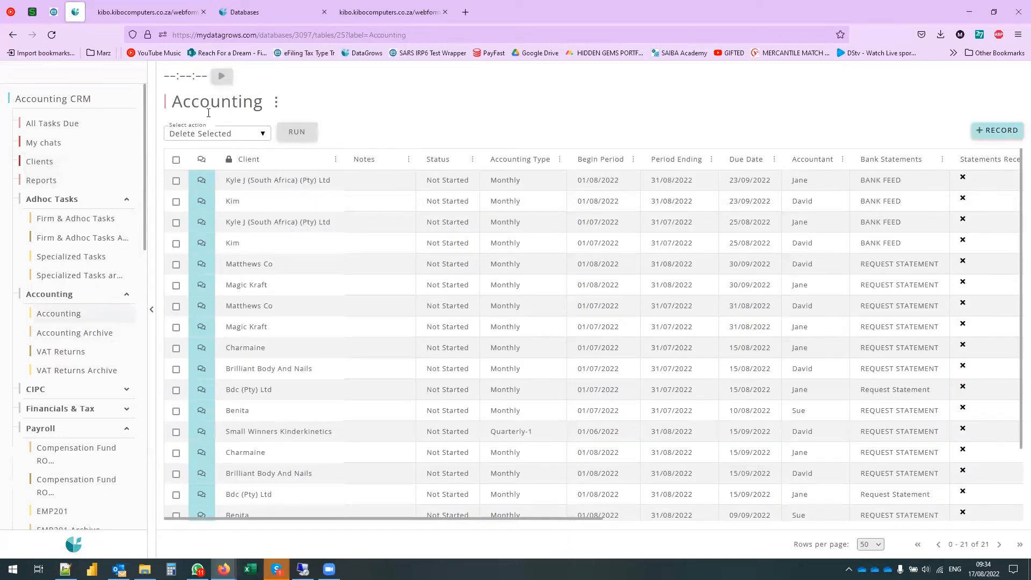
left_click(272, 184)
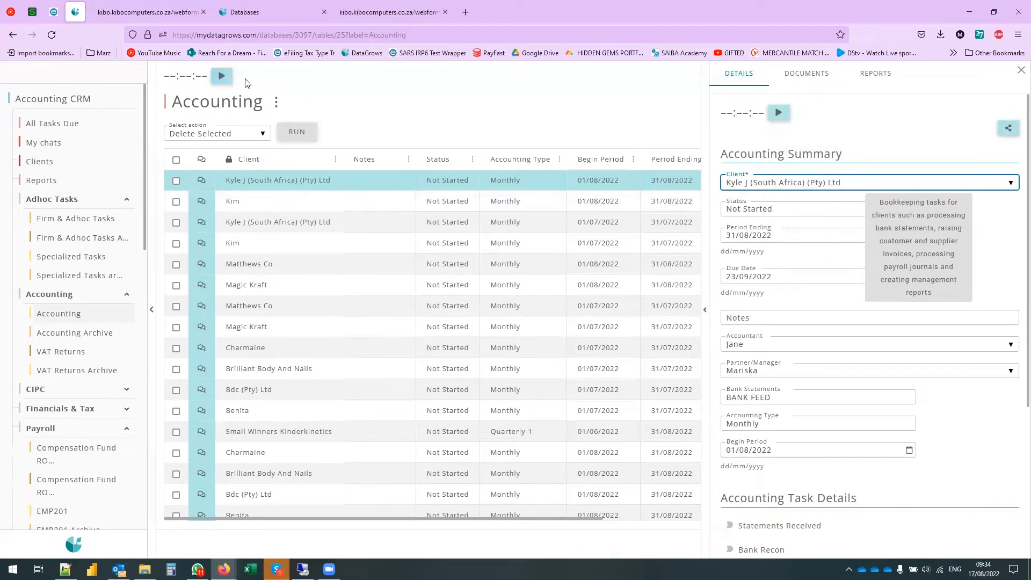
left_click(223, 78)
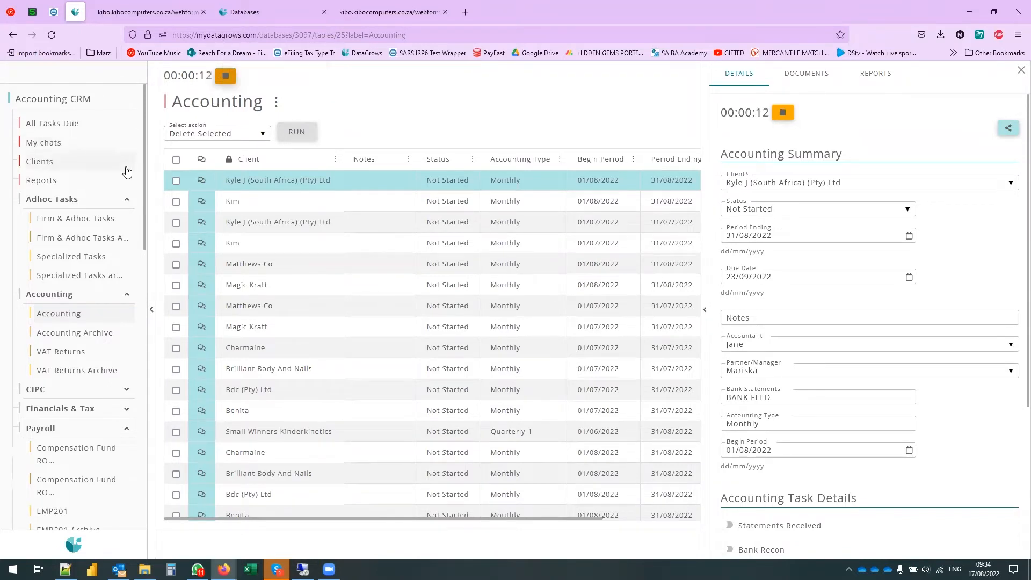
- Look through VAT Returns while the timer keeps running, and stop the timer from the Accounting table
left_click(64, 335)
left_click(69, 354)
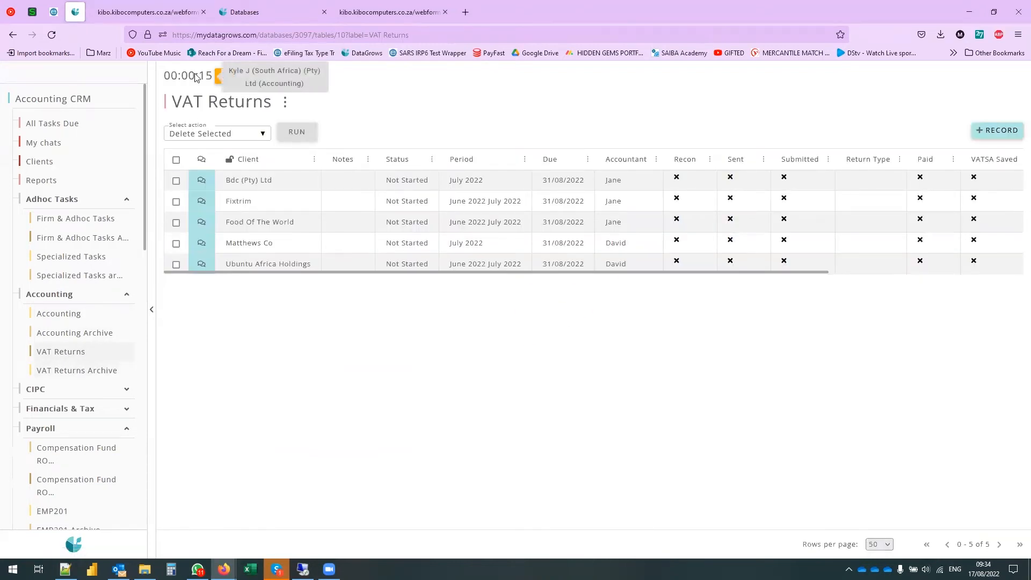
scroll(89, 430, "down", 4)
scroll(89, 429, "down", 12)
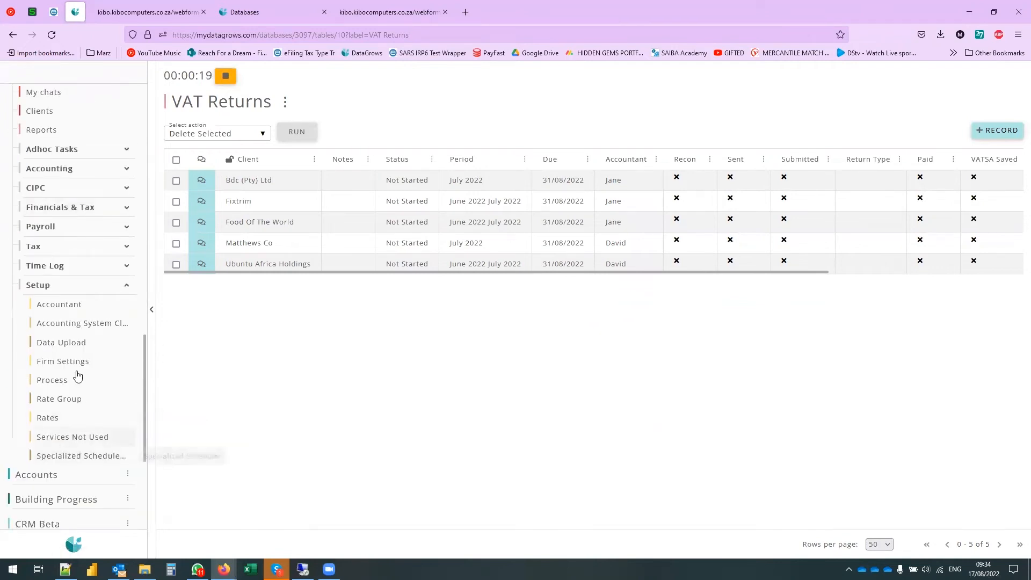
scroll(70, 365, "up", 4)
scroll(67, 362, "up", 6)
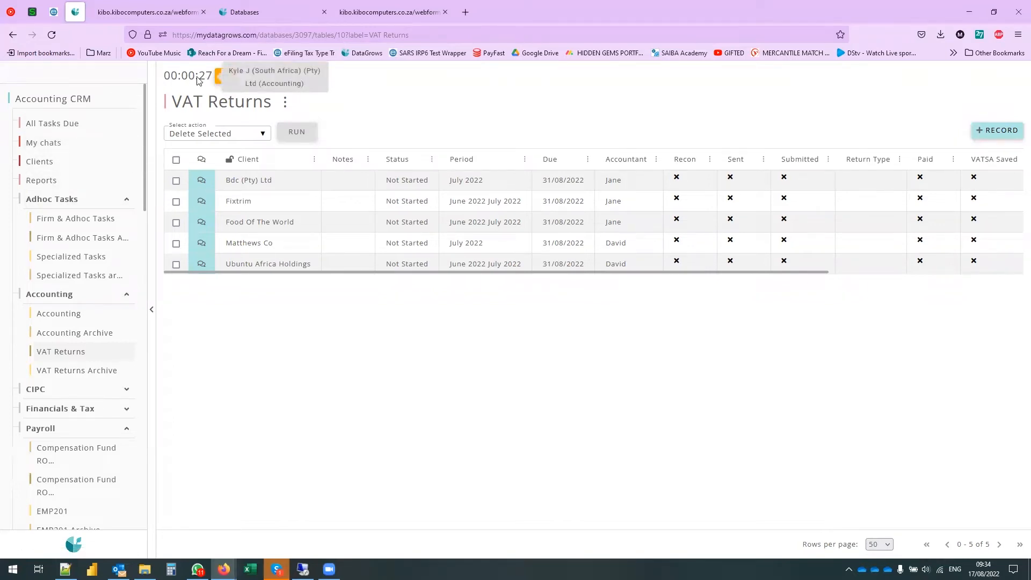
left_click(68, 313)
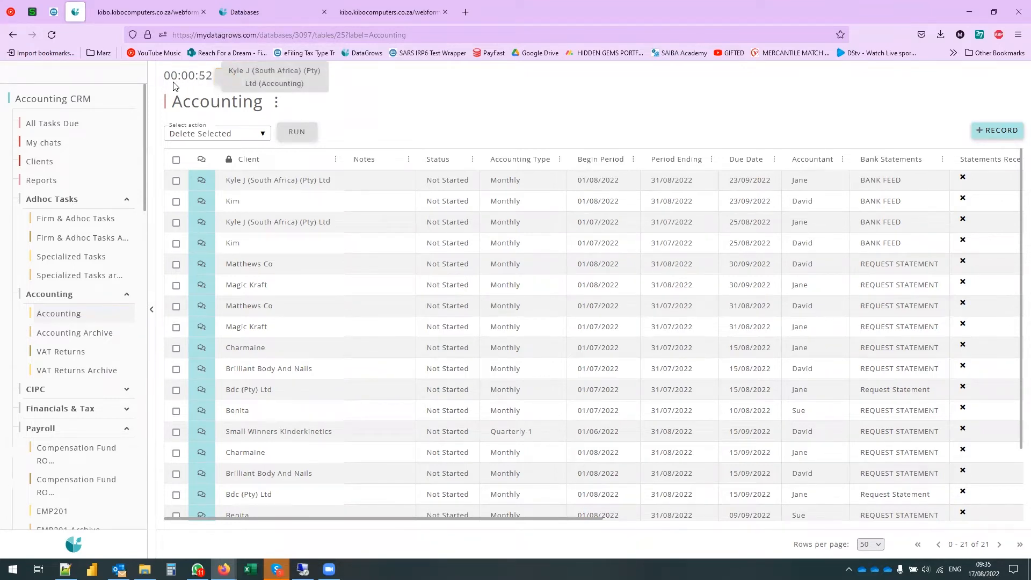
- Open the Time Log table to view the recorded time entries
scroll(76, 426, "down", 4)
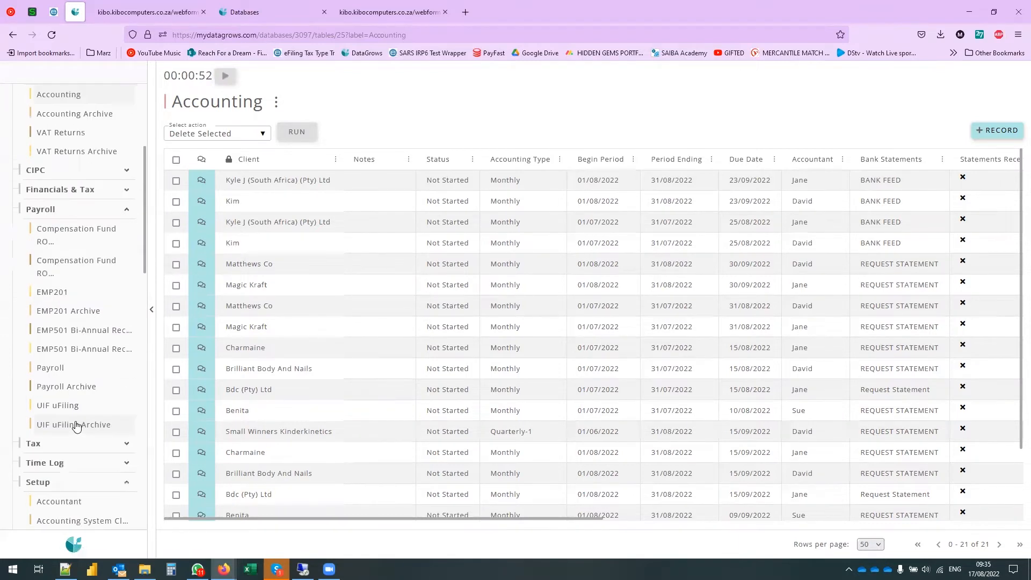
scroll(76, 425, "down", 4)
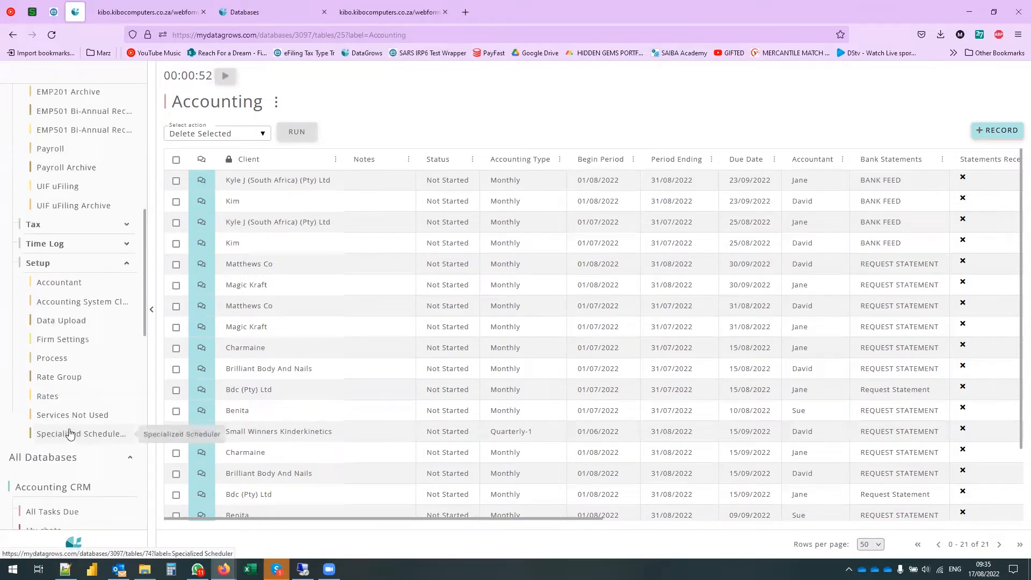
left_click(67, 244)
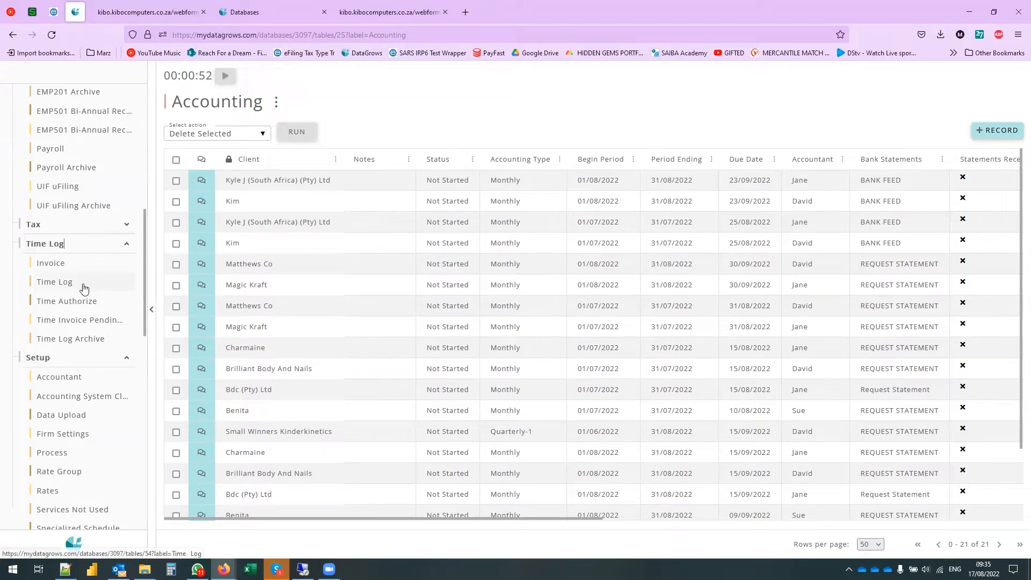
left_click(47, 288)
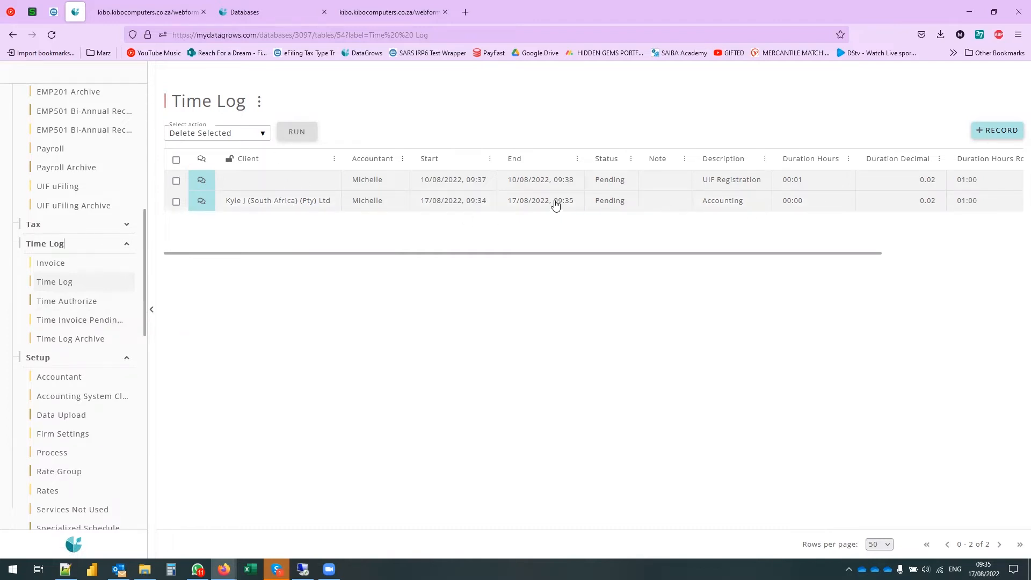
- Set the end date of the Kyle J (South Africa) (Pty) Ltd time log entry to 19/08/2022 and save it
left_click(554, 202)
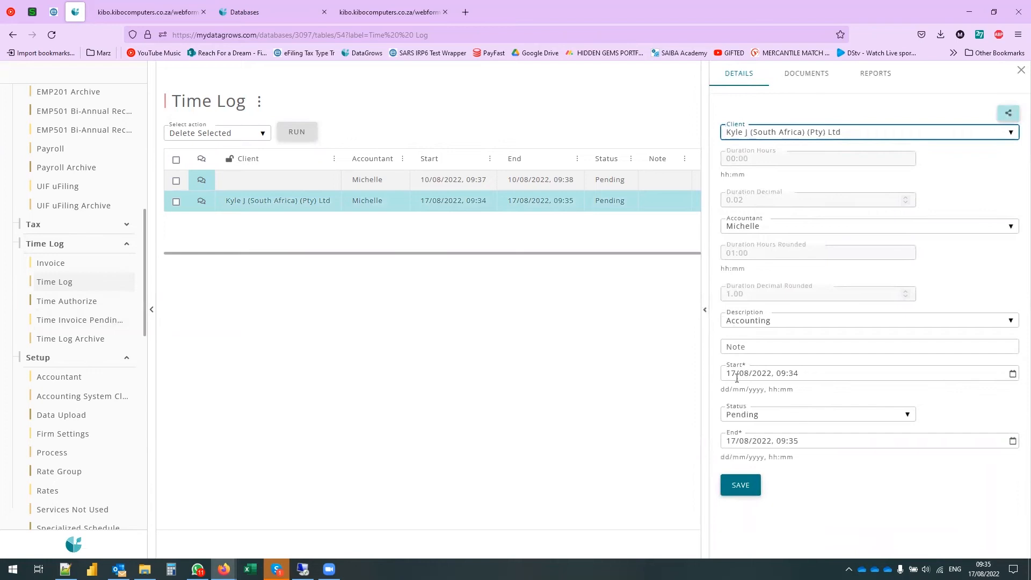
left_click(735, 440)
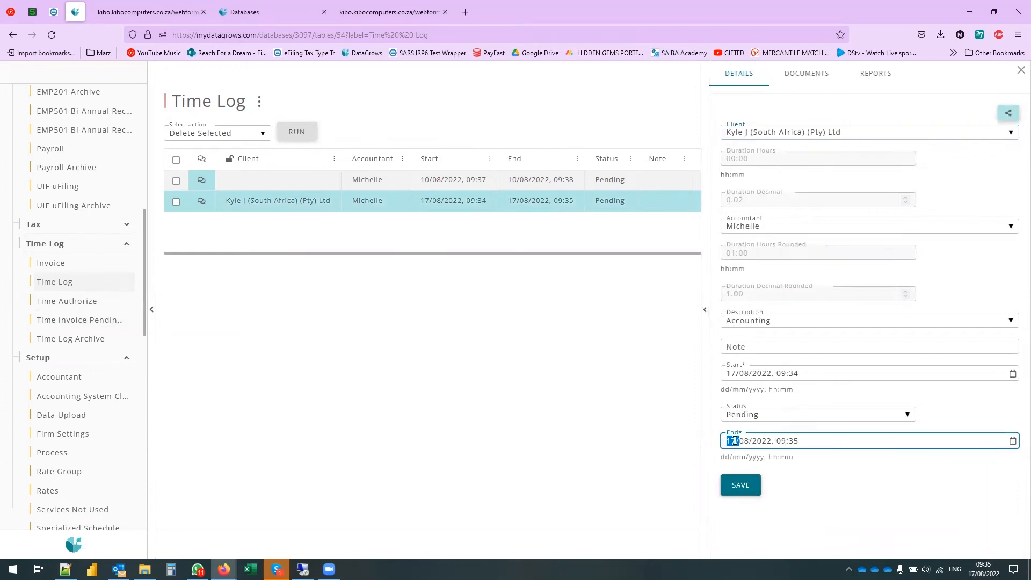
type("19")
left_click(740, 485)
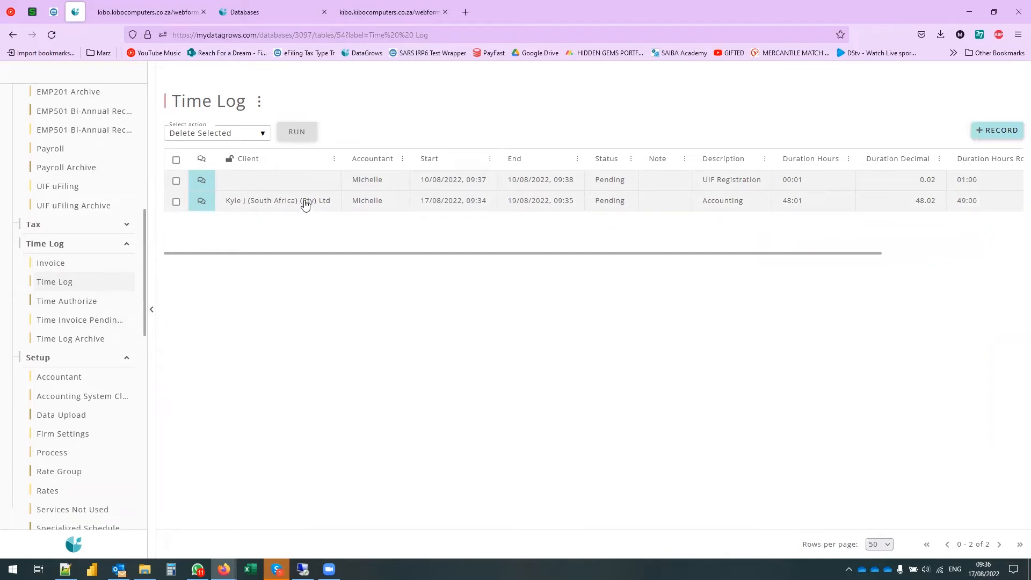
- Set the end of the Kyle J (South Africa) (Pty) Ltd time log entry to 17/08/2022, 10:35 and save it
left_click(304, 202)
left_click(743, 441)
key("BackSpace")
type("7")
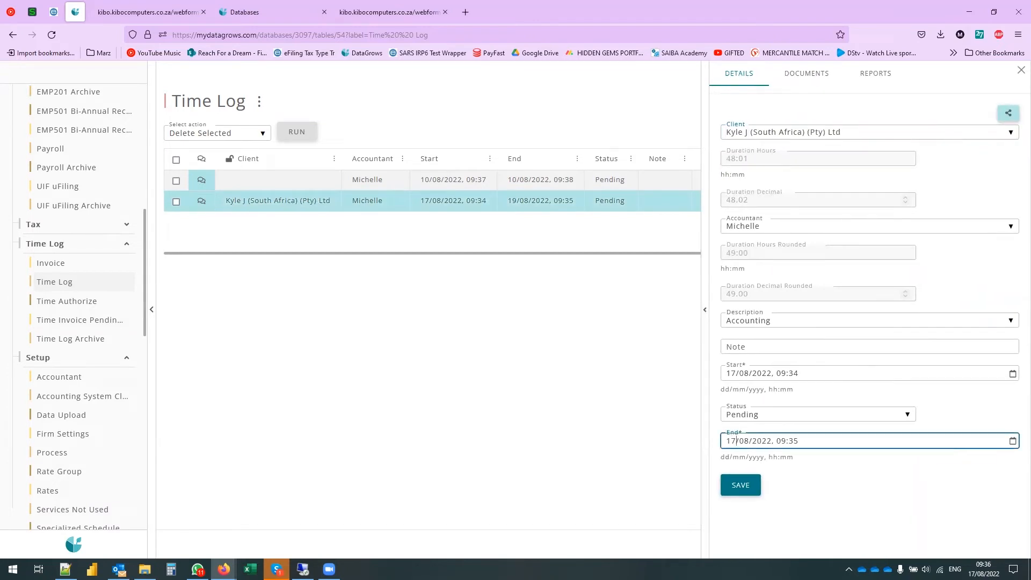
key("shift+End")
type("1")
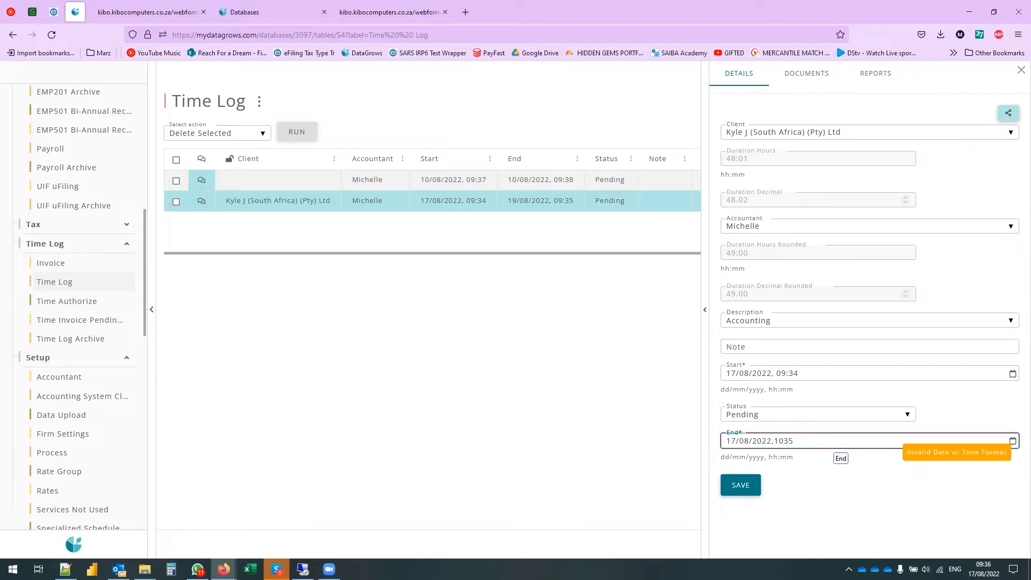
left_click(753, 492)
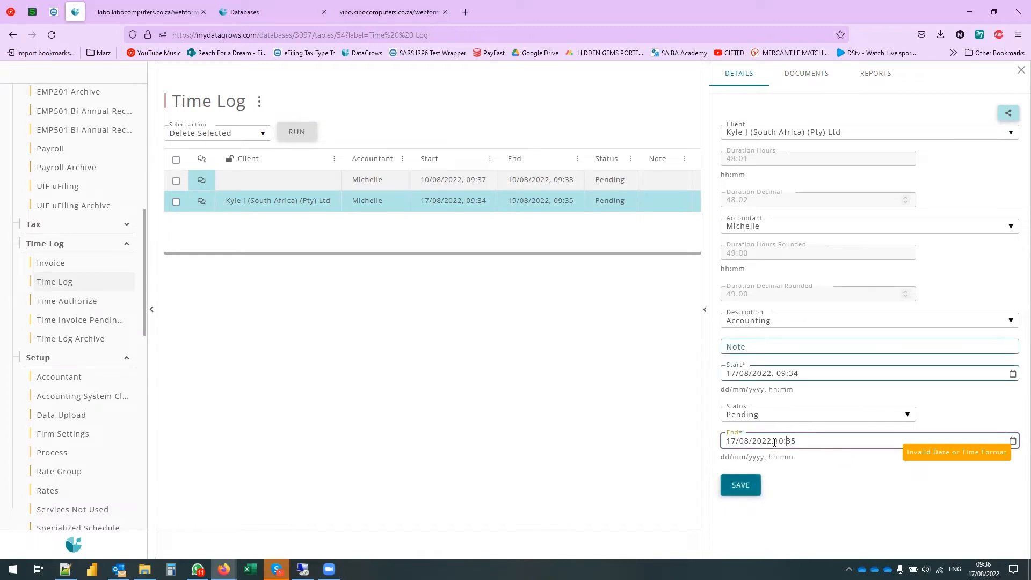
left_click(741, 484)
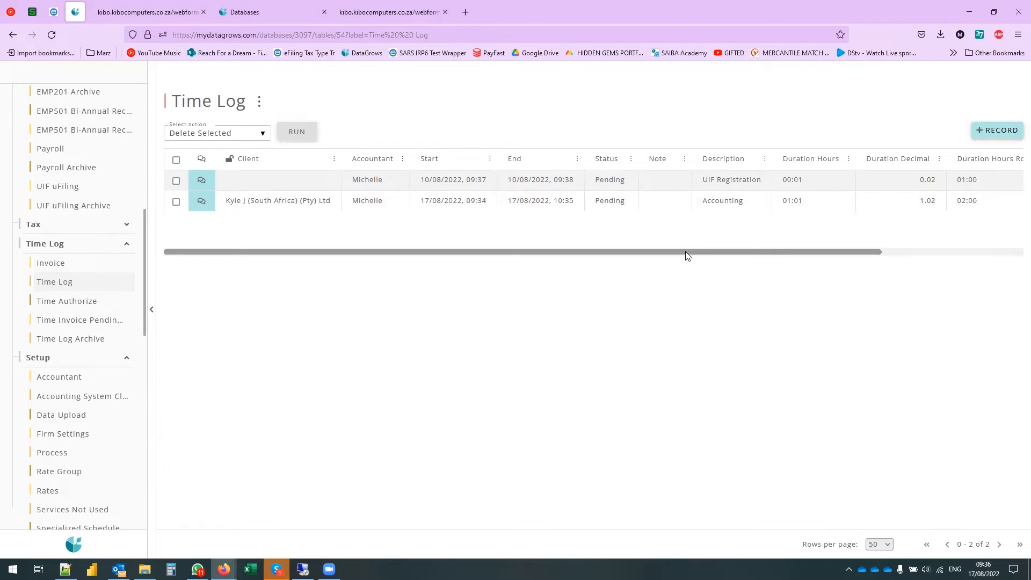
left_click_drag(690, 256, 649, 274)
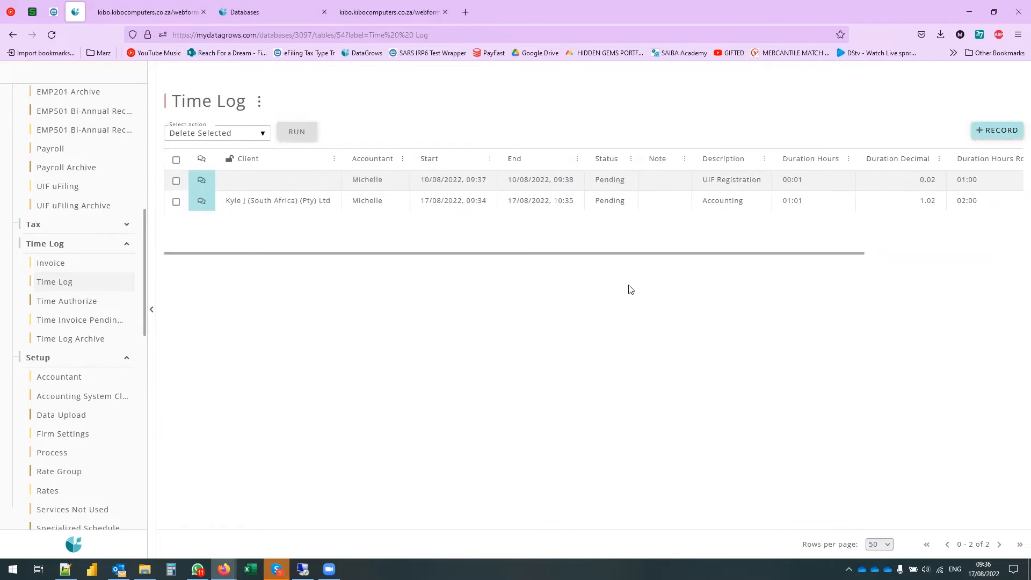
- Add the note "bank statements, customers, recon" to the first Kyle J (South Africa) (Pty) Ltd Accounting task and save it
scroll(102, 267, "up", 5)
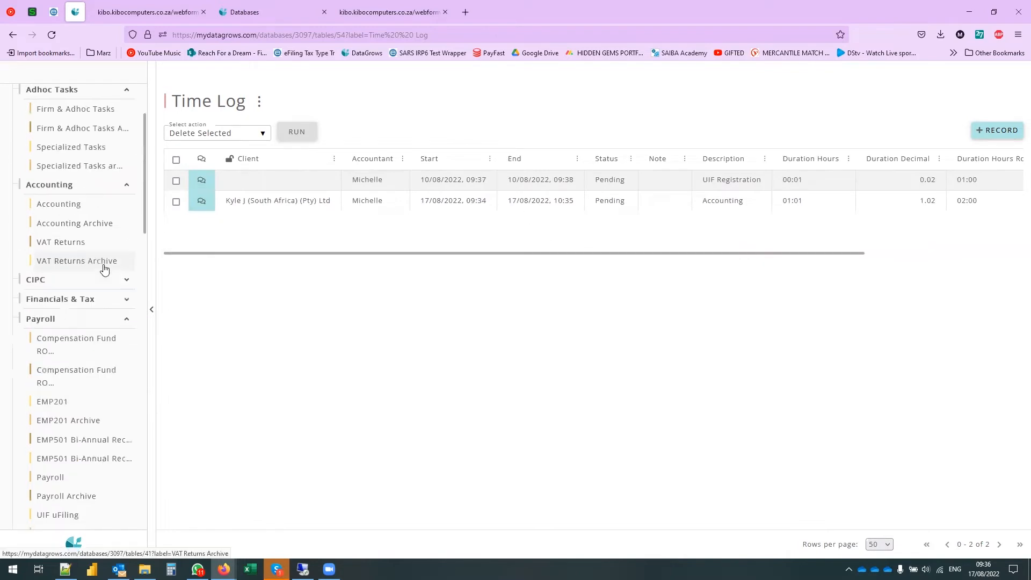
left_click(58, 203)
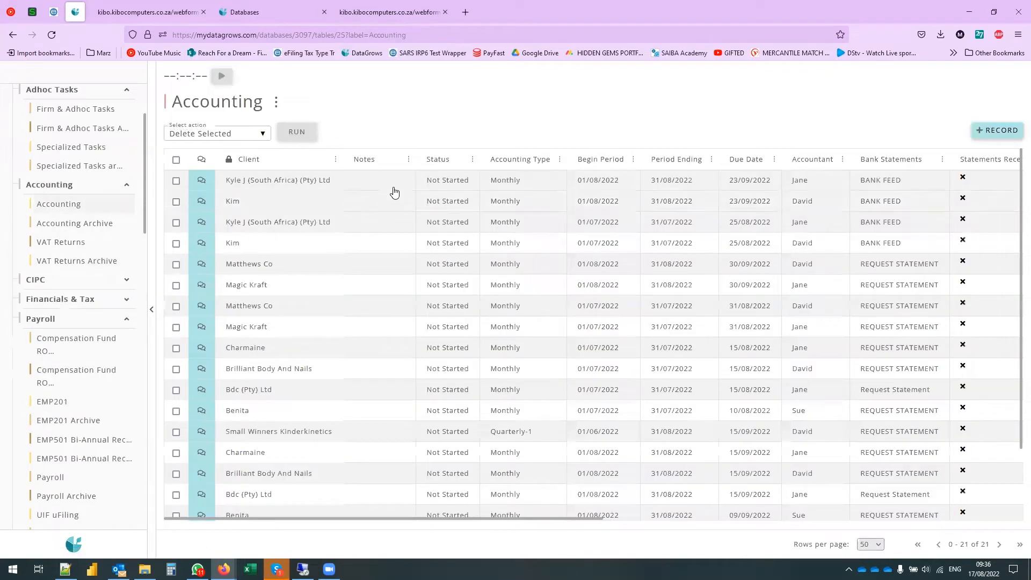
left_click(373, 179)
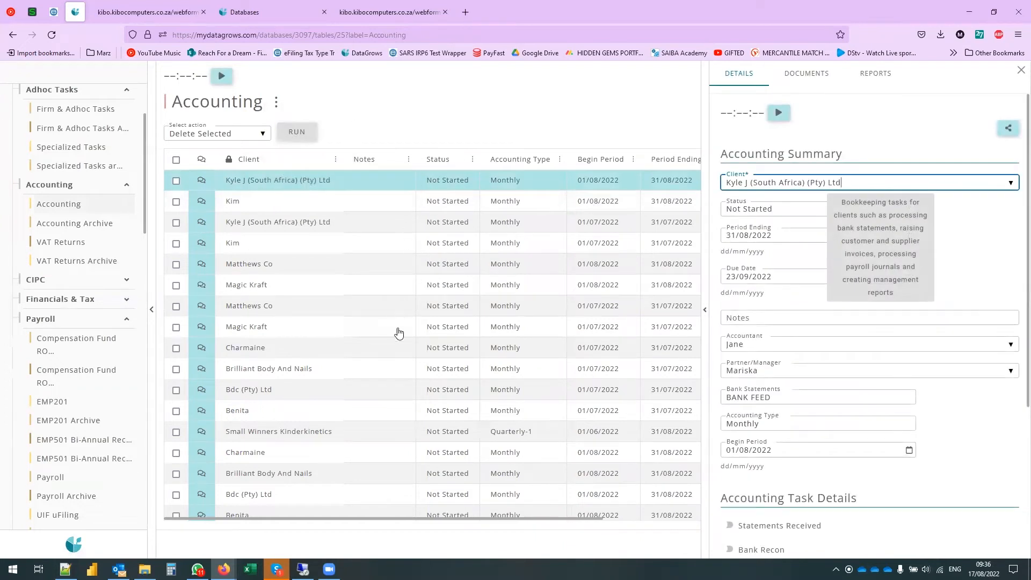
left_click(750, 317)
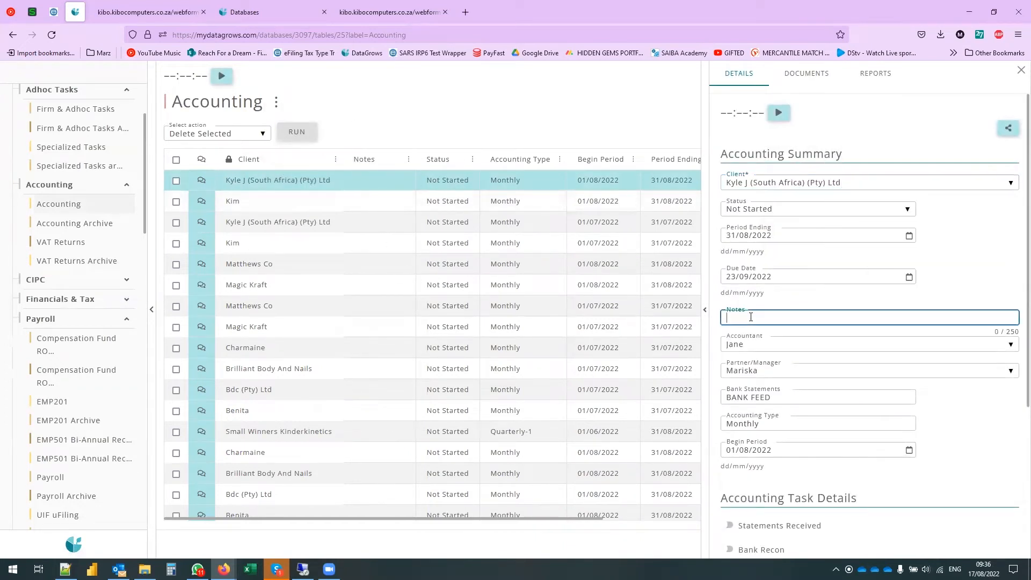
type("bank statements, customers,")
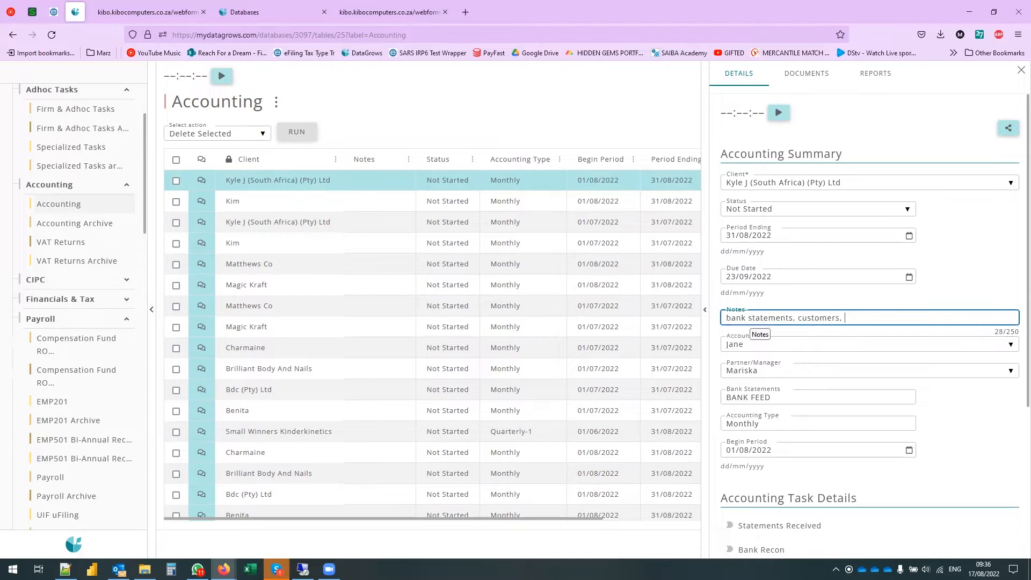
key("Tab")
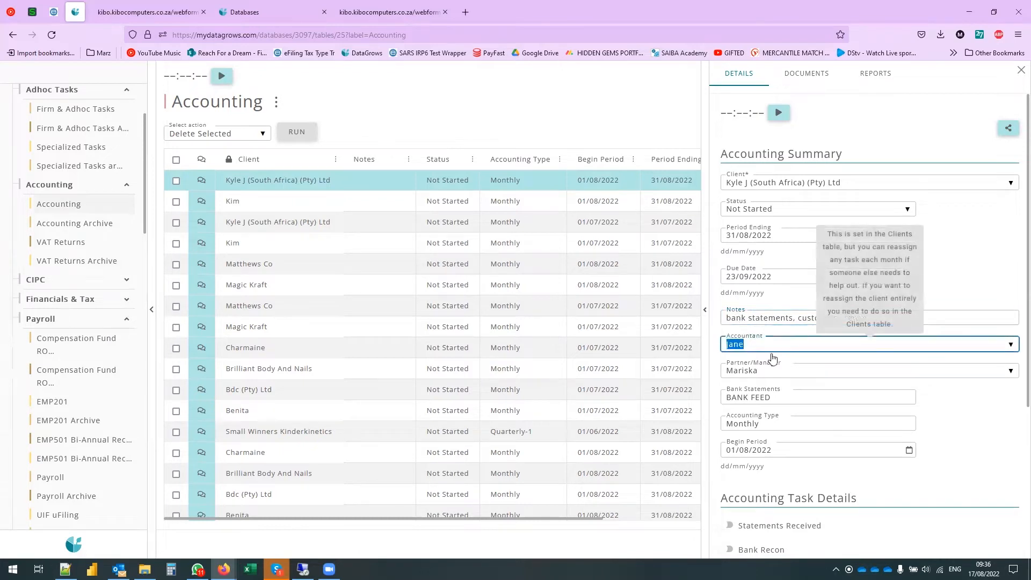
scroll(778, 437, "down", 4)
left_click(739, 527)
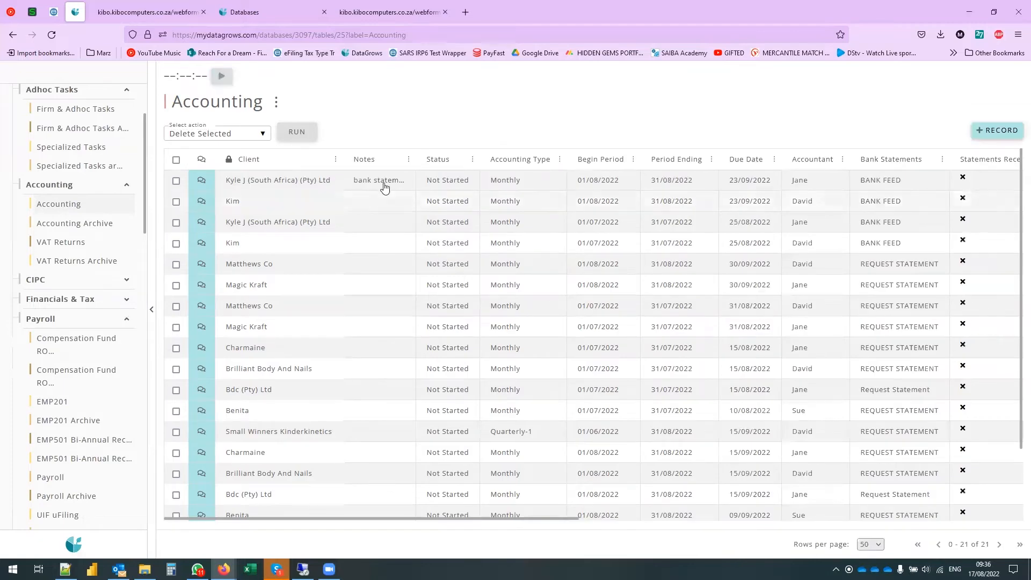
- Start the timer on the Accounting task with the note, and widen the Time Log's Note column to show the full text
left_click(384, 186)
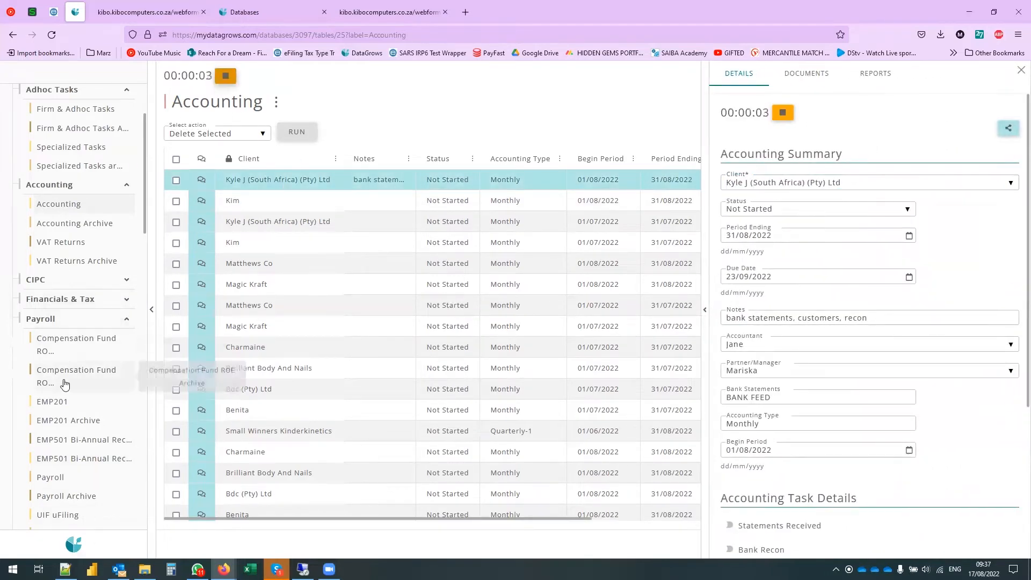
scroll(74, 376, "down", 6)
left_click(53, 281)
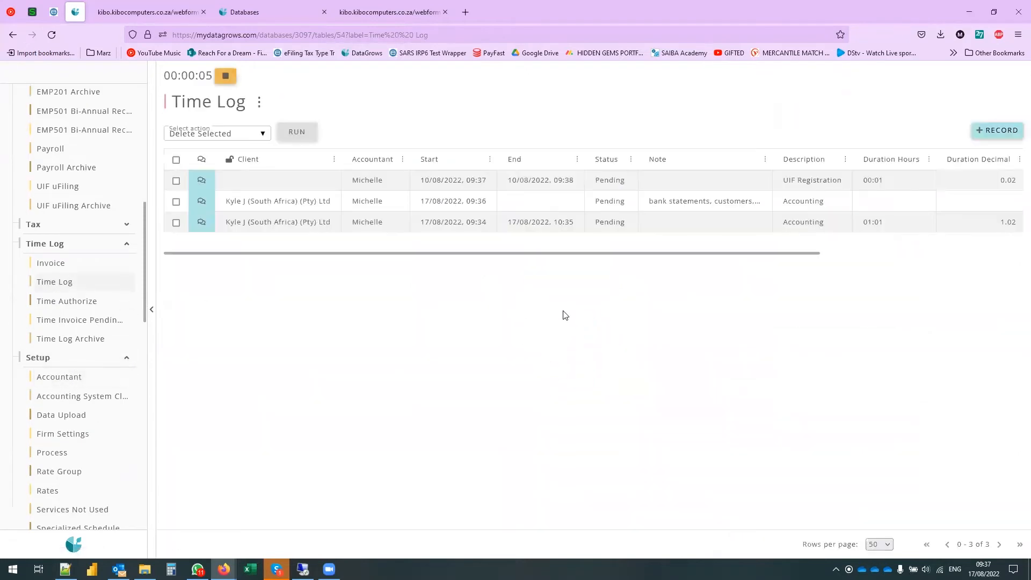
left_click_drag(772, 159, 876, 159)
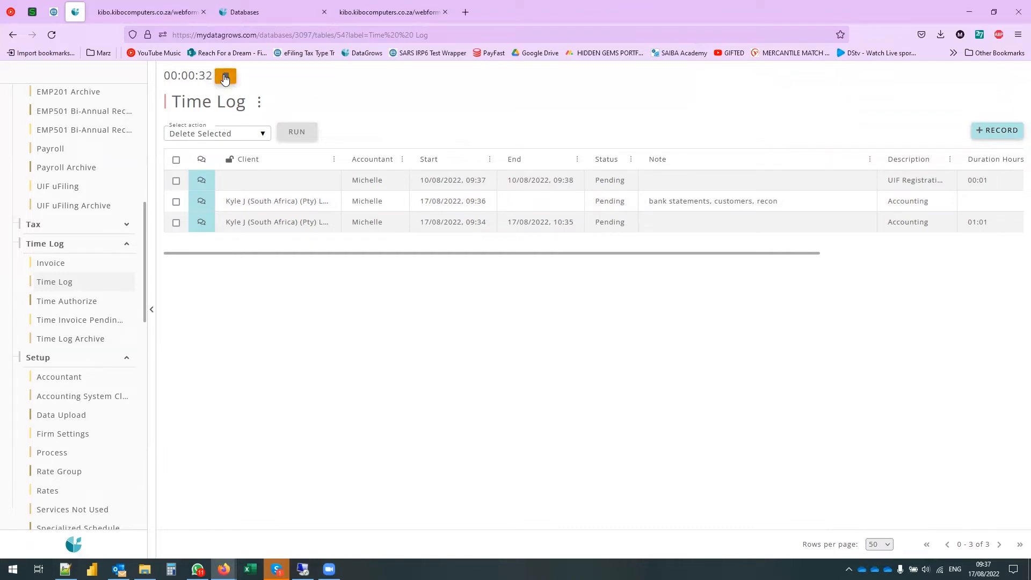
- Stop the running timer and review the status options of the Time To Invoice report before returning to the Time Log
left_click(385, 11)
left_click(457, 73)
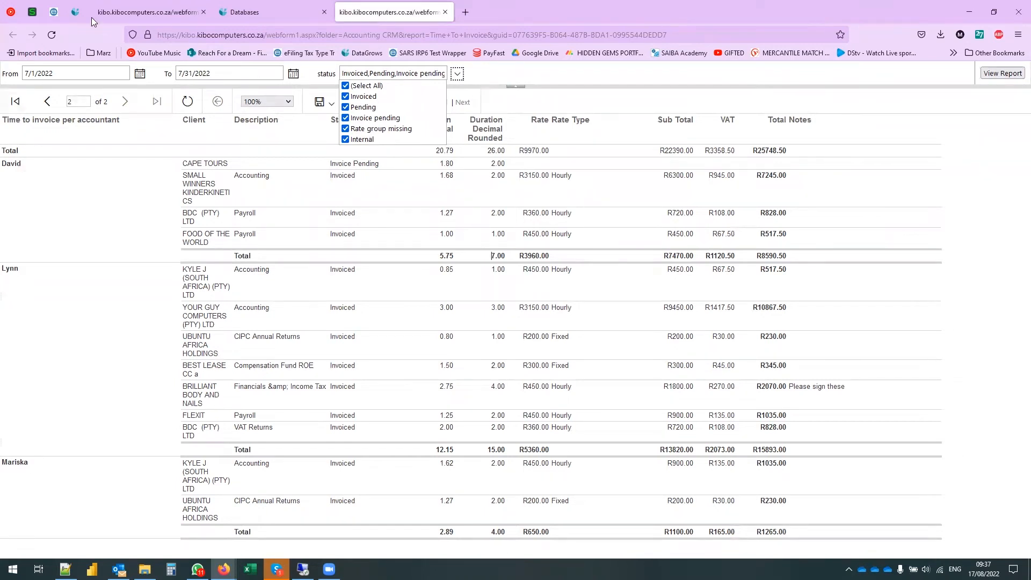
left_click(76, 11)
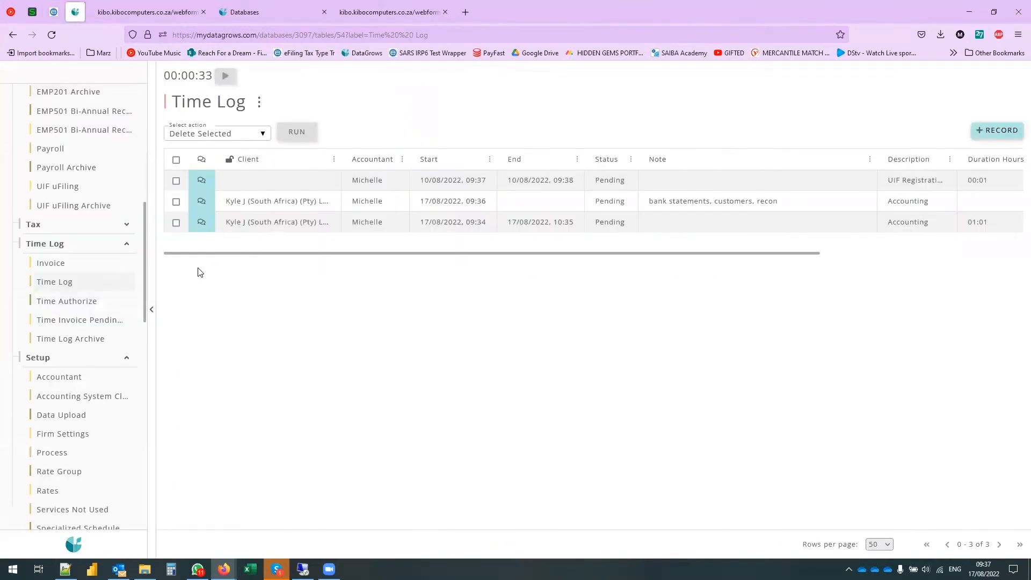
- Open Time Authorize, select the UIF Registration entry, and compare the bulk actions offered there with those in the Time Log
left_click(56, 460)
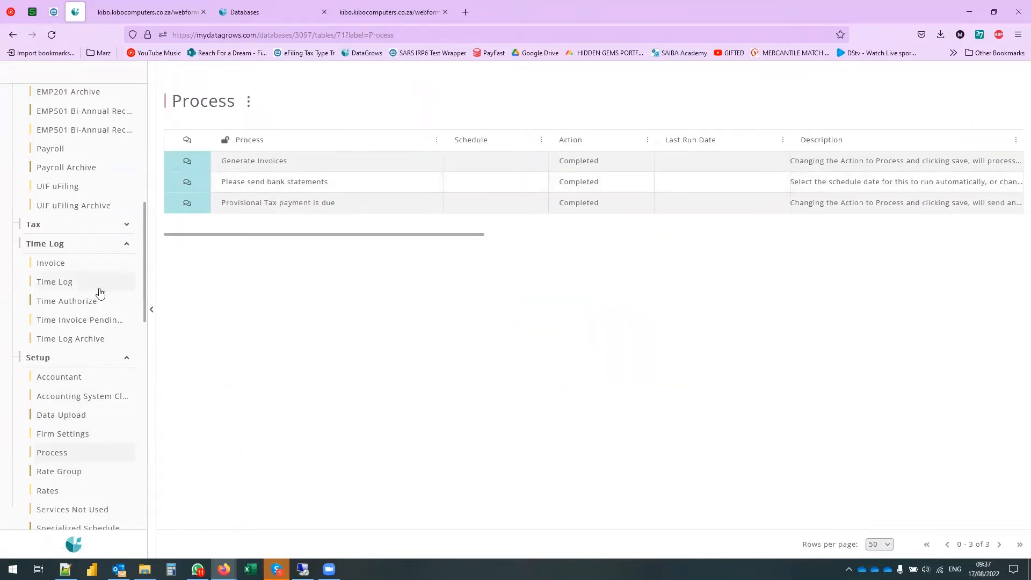
left_click(67, 290)
left_click(84, 301)
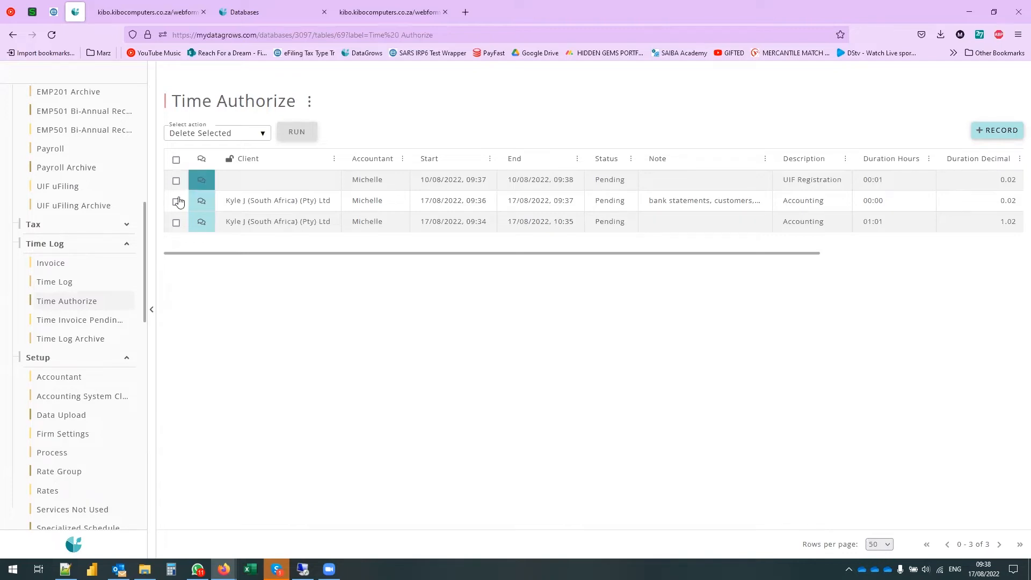
left_click(177, 180)
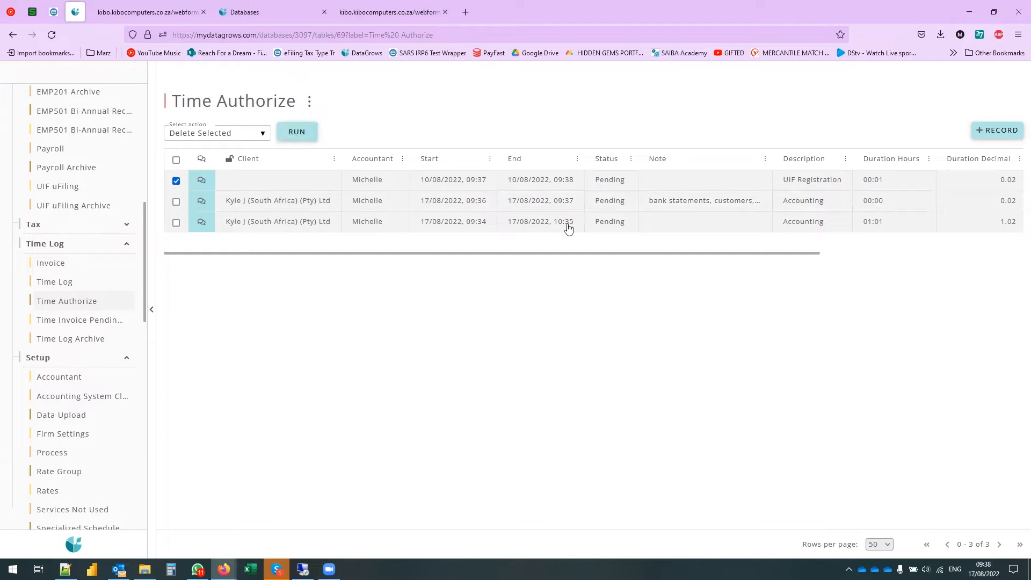
left_click(225, 141)
left_click(239, 138)
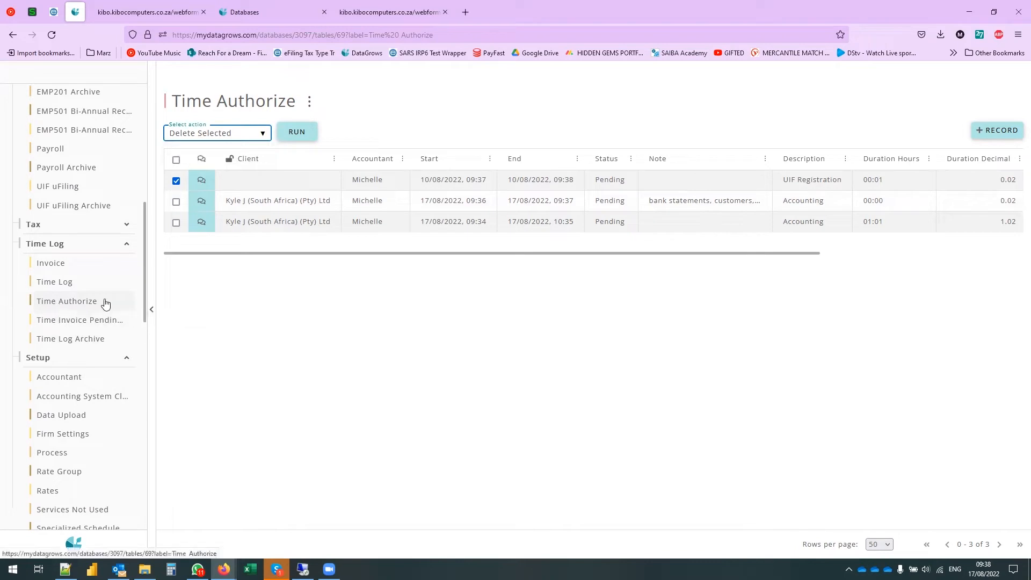
left_click(72, 284)
left_click(71, 301)
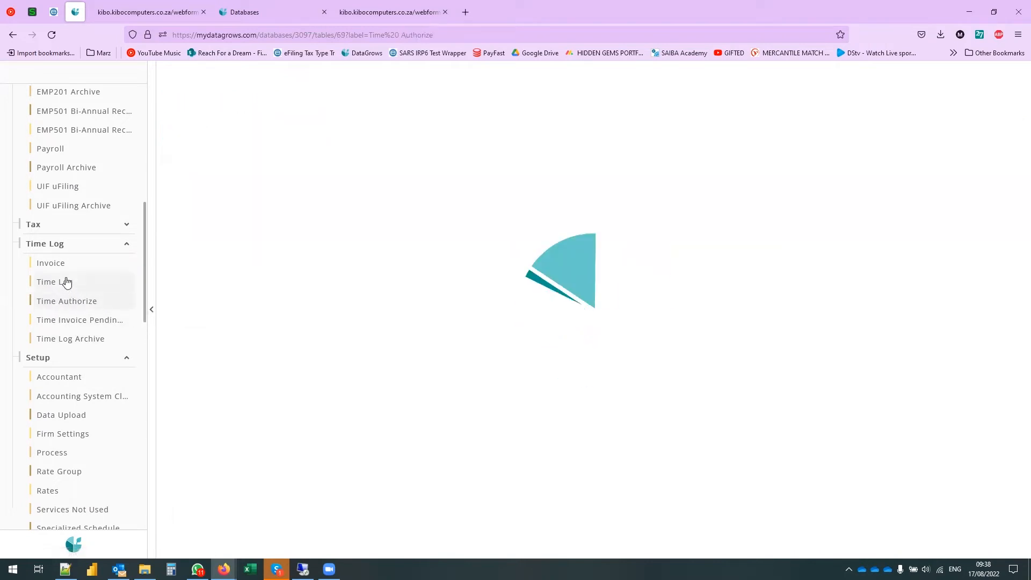
left_click(83, 280)
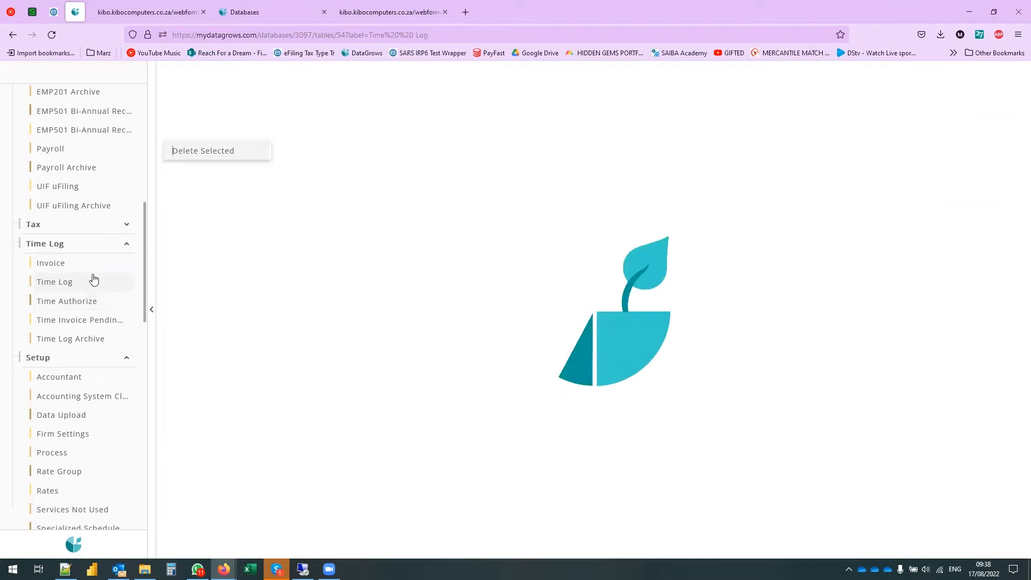
left_click(230, 136)
left_click(80, 300)
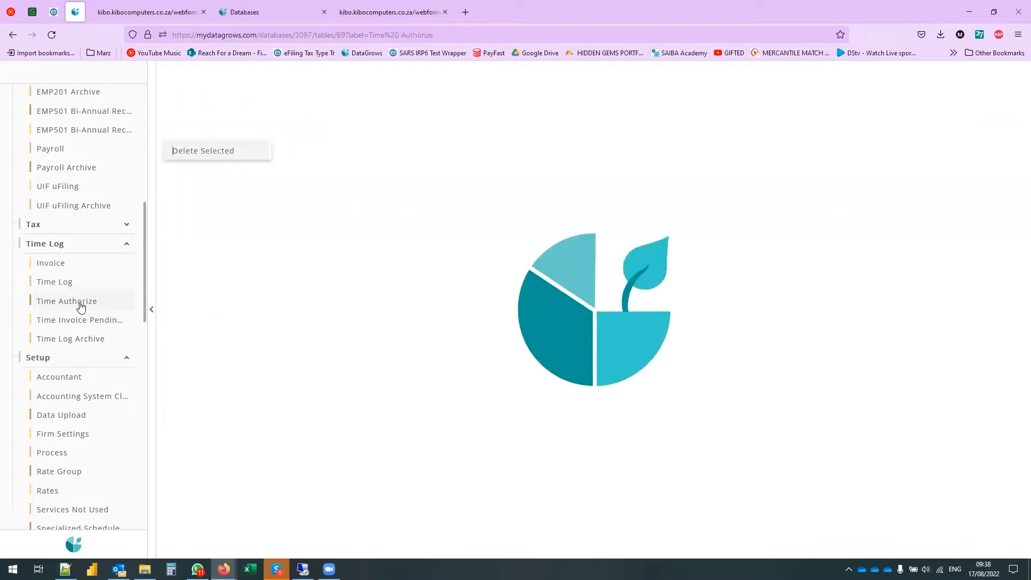
- Switch to the other open Accounting CRM database, open its Time Authorize table, review the bulk actions and clear the filter
left_click(253, 12)
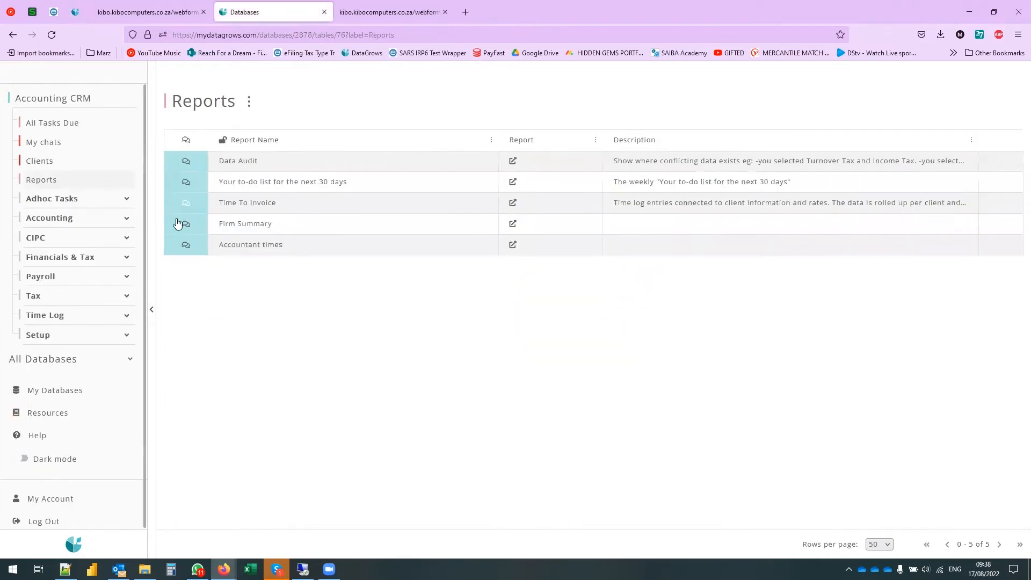
left_click(54, 296)
left_click(57, 296)
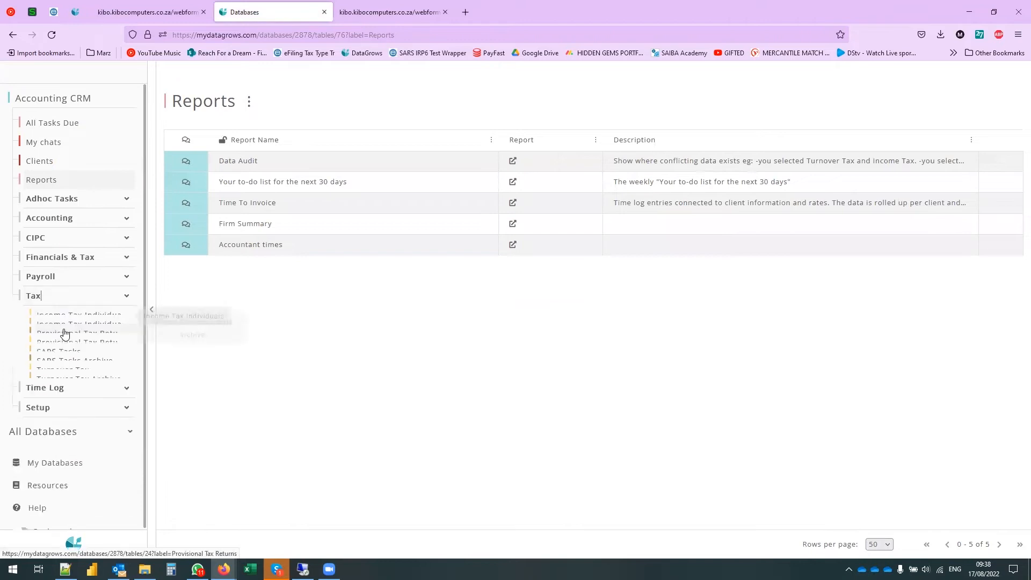
left_click(64, 315)
left_click(69, 372)
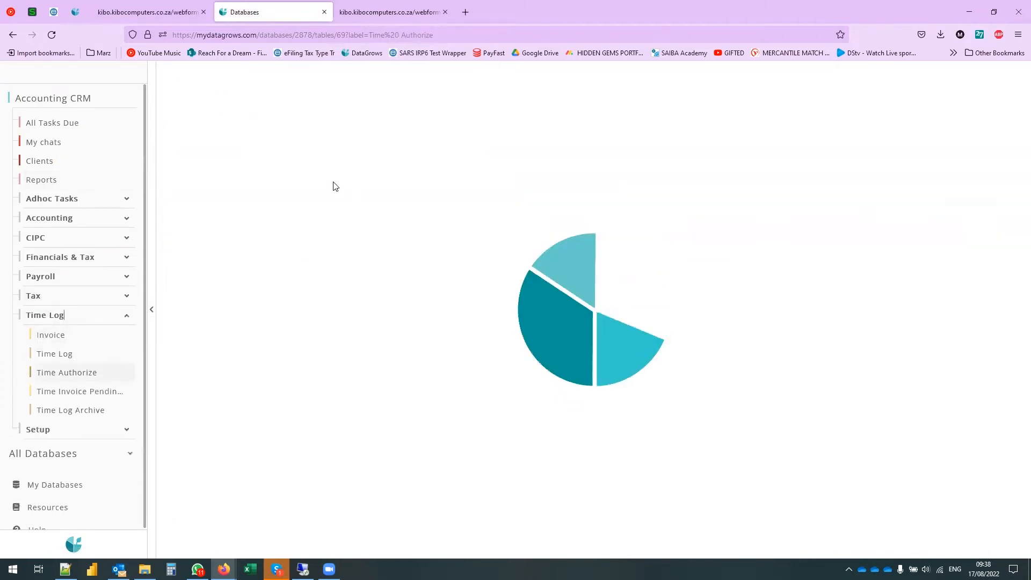
left_click(256, 136)
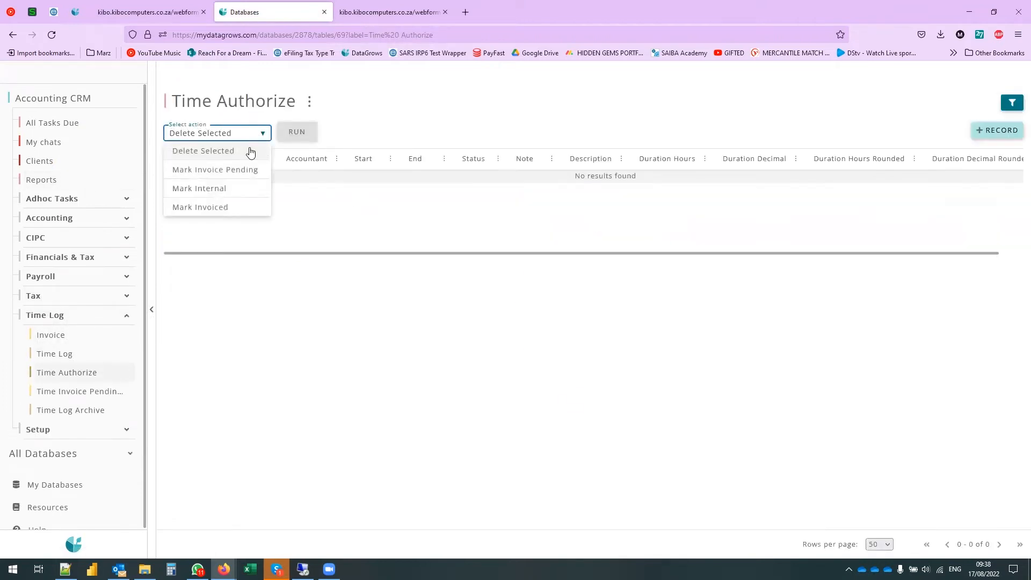
left_click(417, 239)
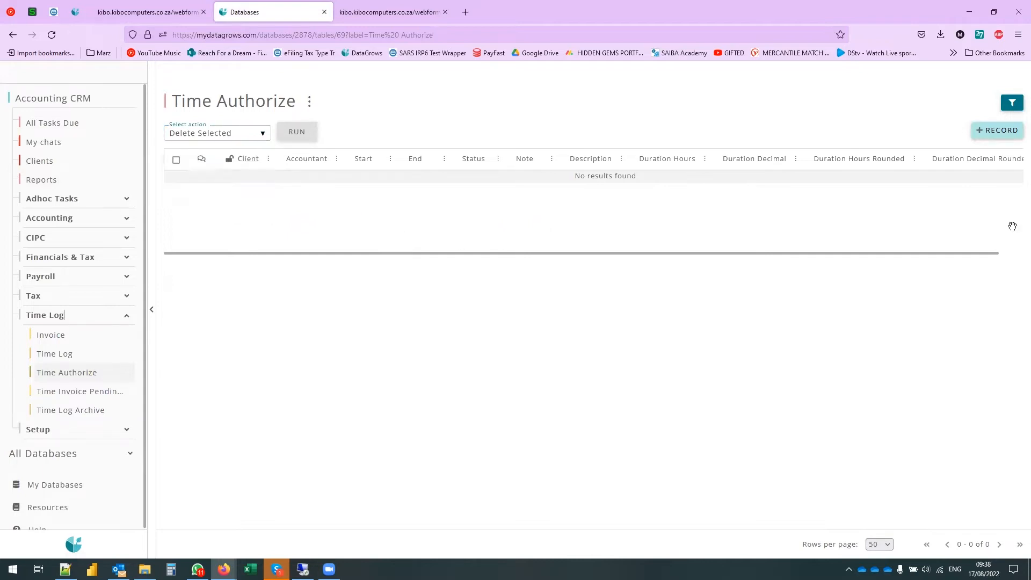
left_click(966, 131)
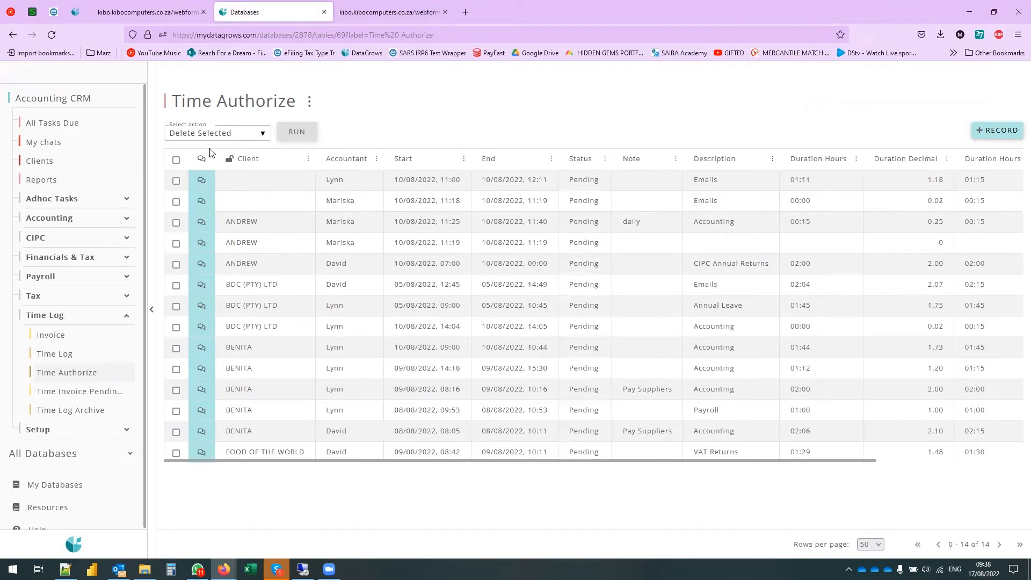
left_click_drag(180, 98, 309, 104)
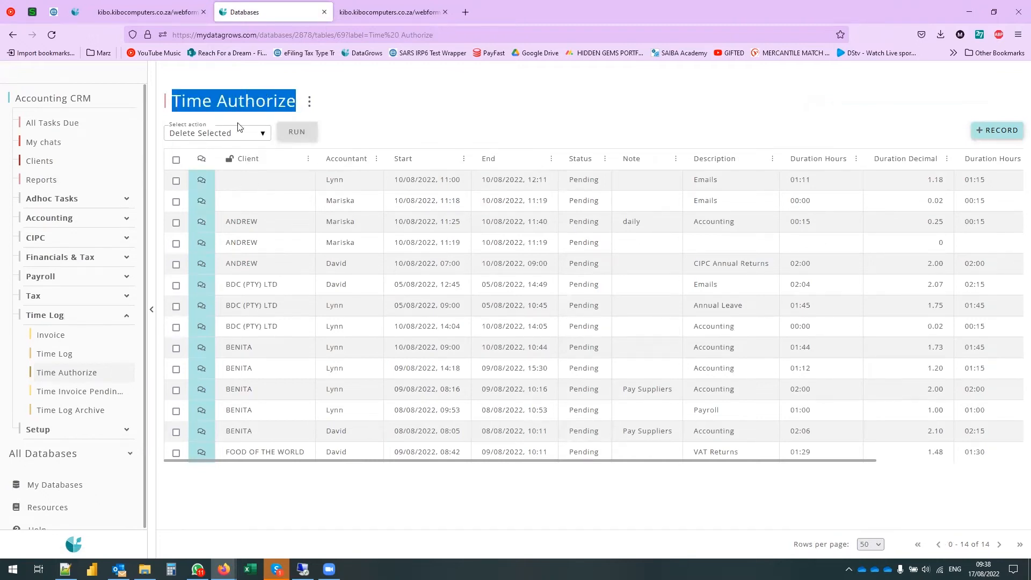
left_click(421, 124)
- Mark the two Emails entries without a client as internal and check them in the Time Log Archive
left_click(176, 180)
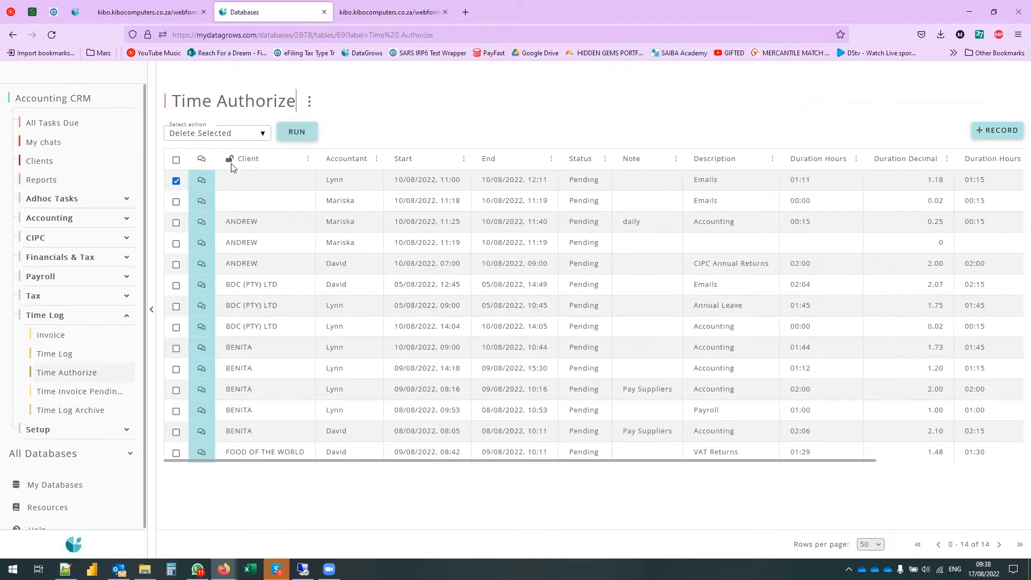
left_click(177, 202)
left_click(172, 130)
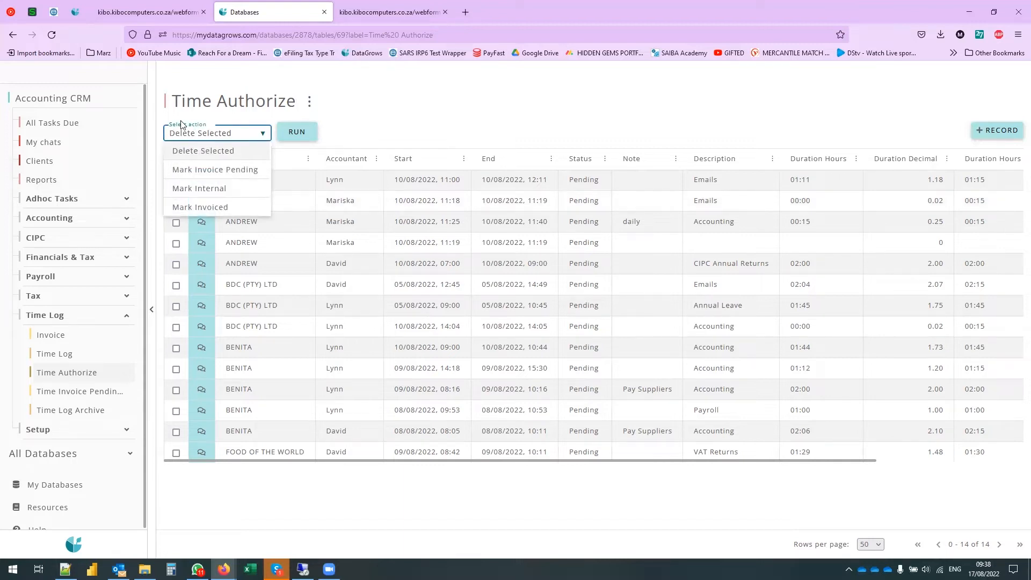
left_click(202, 190)
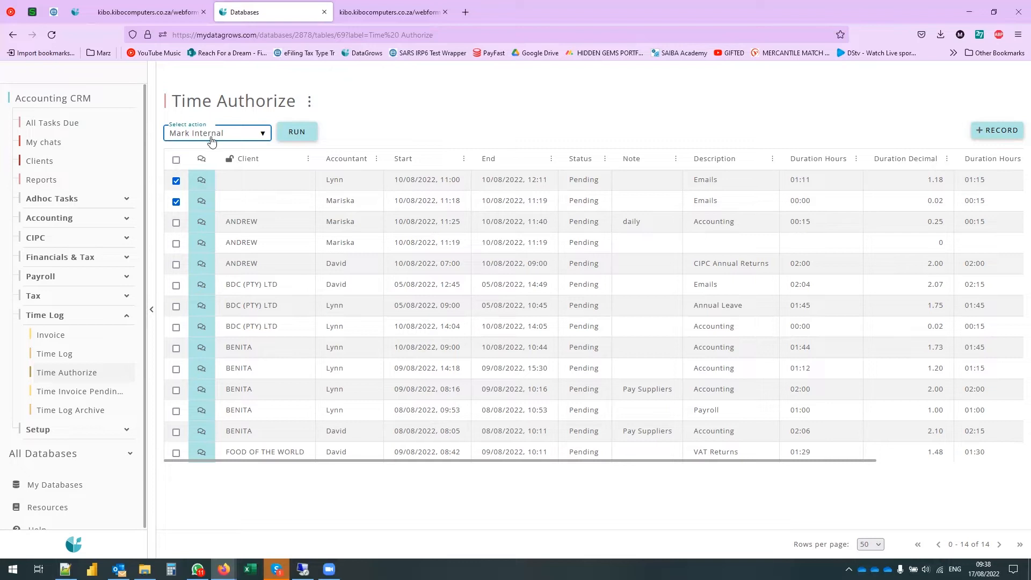
left_click(297, 133)
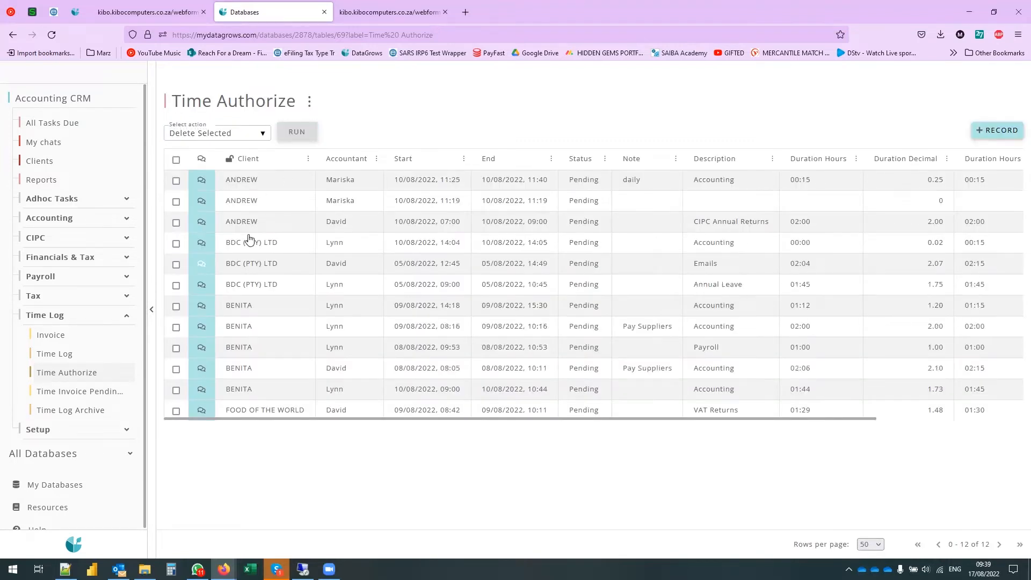
left_click(73, 411)
scroll(537, 435, "down", 10)
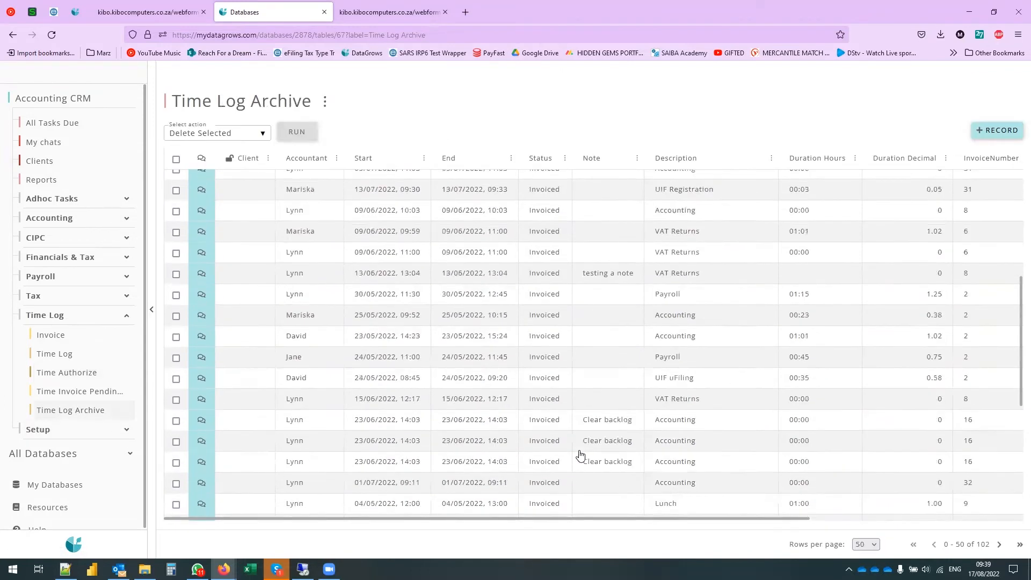
scroll(581, 403, "up", 10)
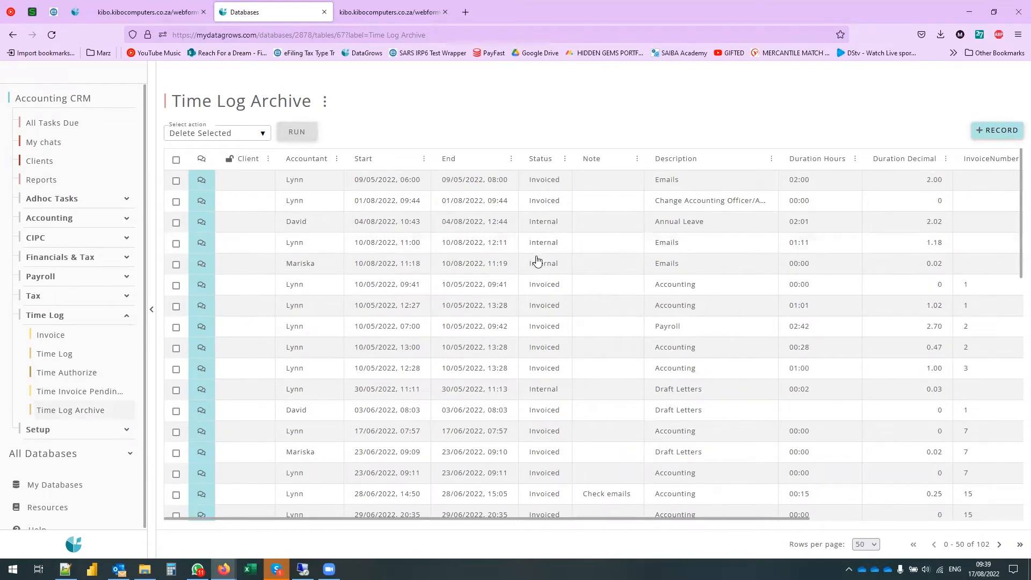
- In Time Authorize, mark the first client's three entries of 10/08/2022 as invoiced
left_click(88, 374)
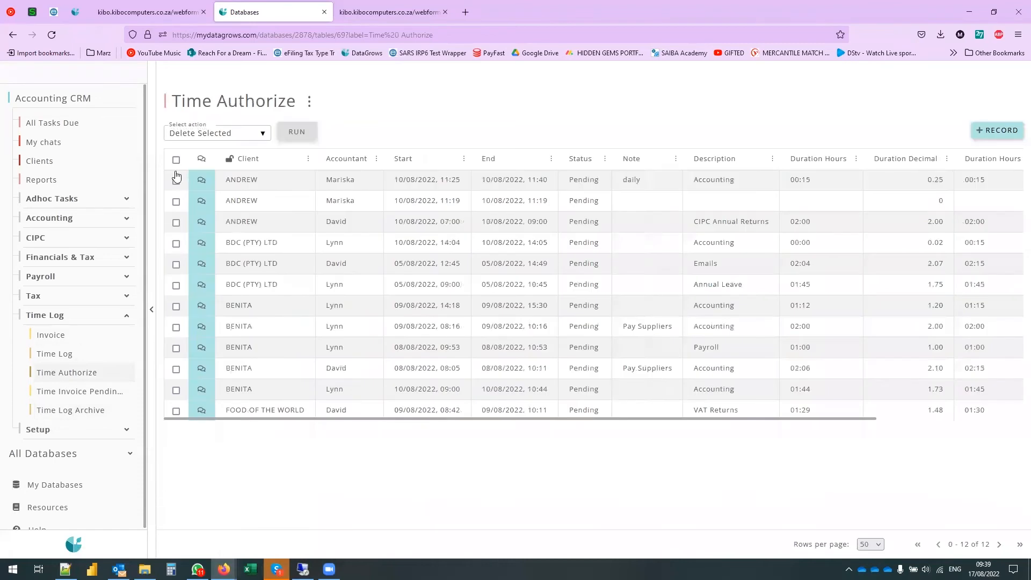
left_click(176, 159)
left_click(175, 159)
left_click(176, 181)
left_click(176, 201)
left_click(176, 222)
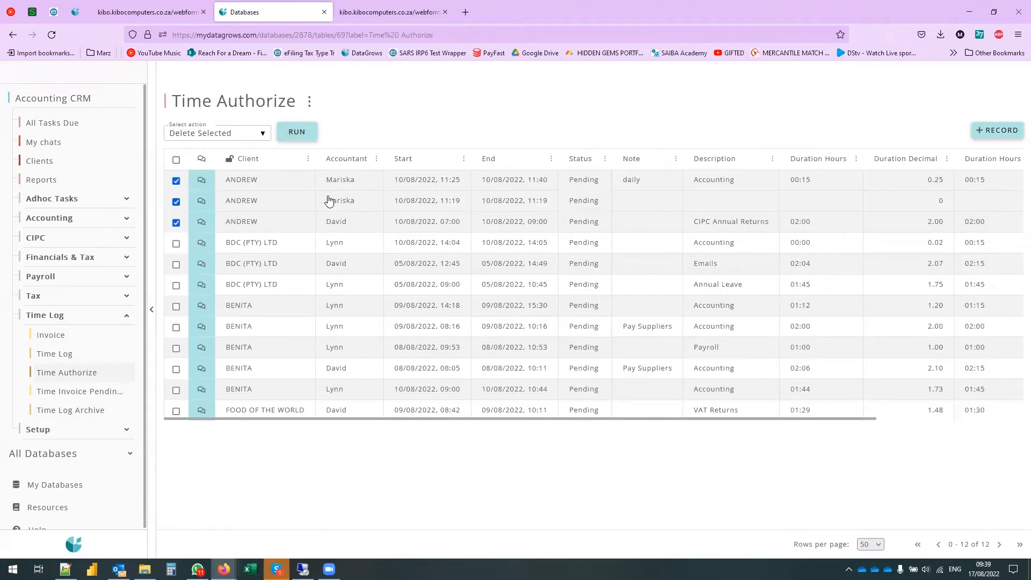
left_click(246, 134)
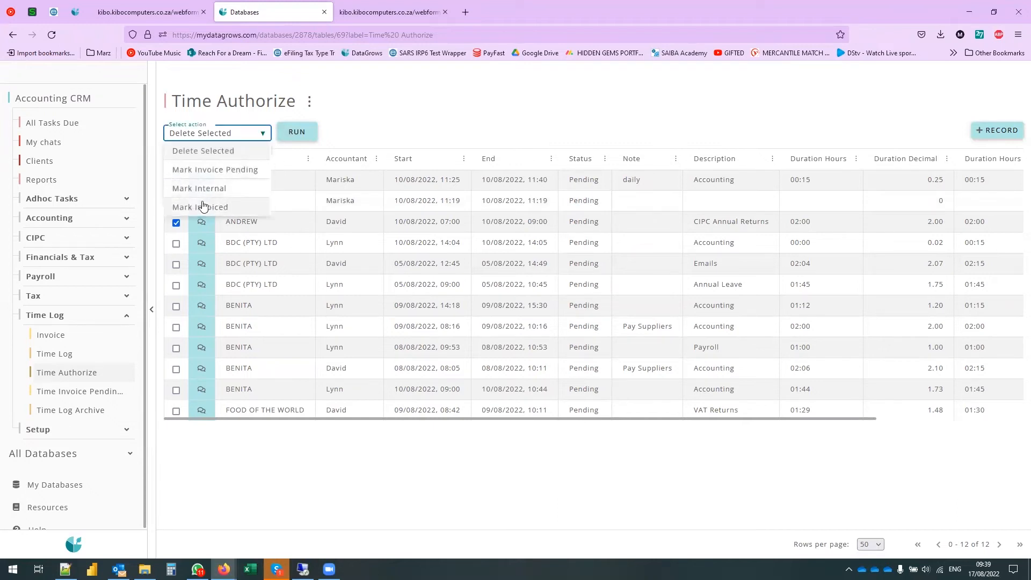
left_click(203, 207)
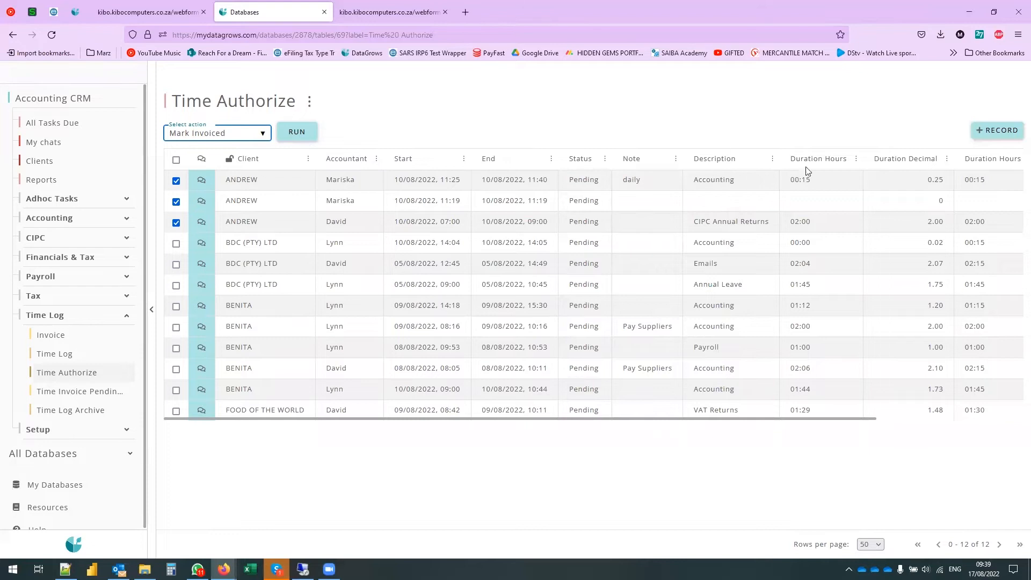
left_click(297, 131)
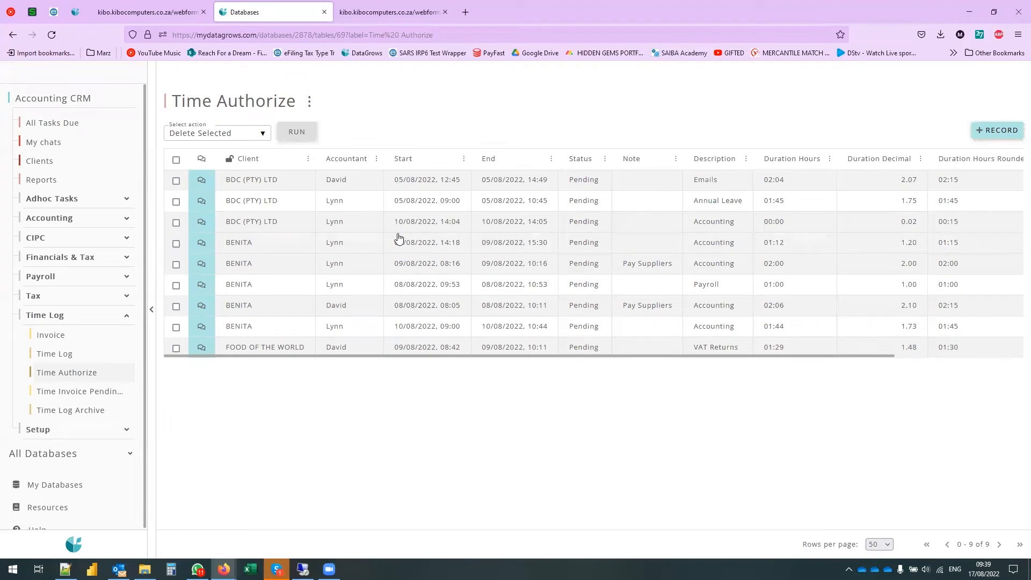
- Mark all remaining Time Authorize entries as invoice pending and check them in the Time Invoice Pending table
left_click(176, 159)
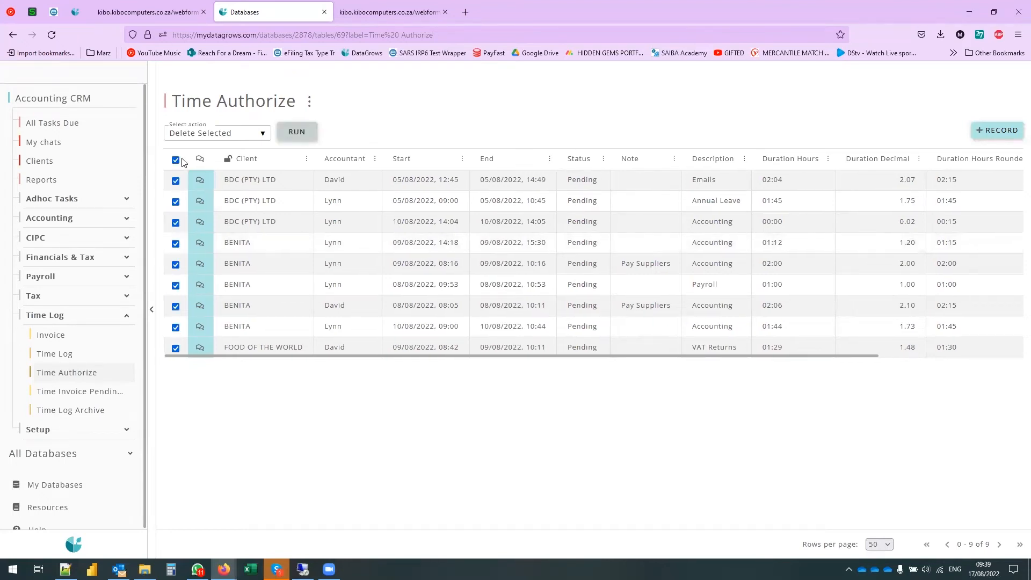
left_click(196, 140)
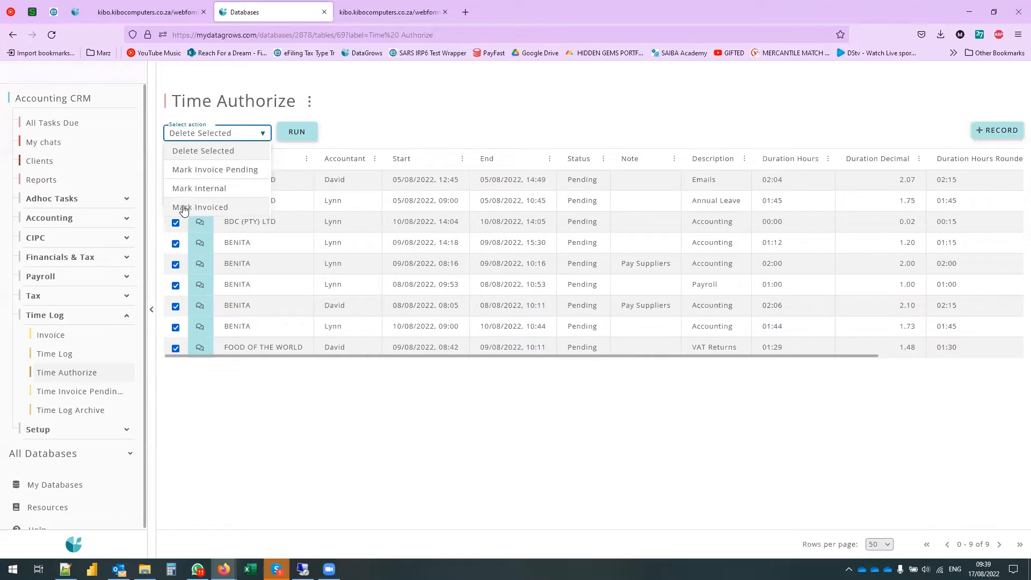
left_click(222, 170)
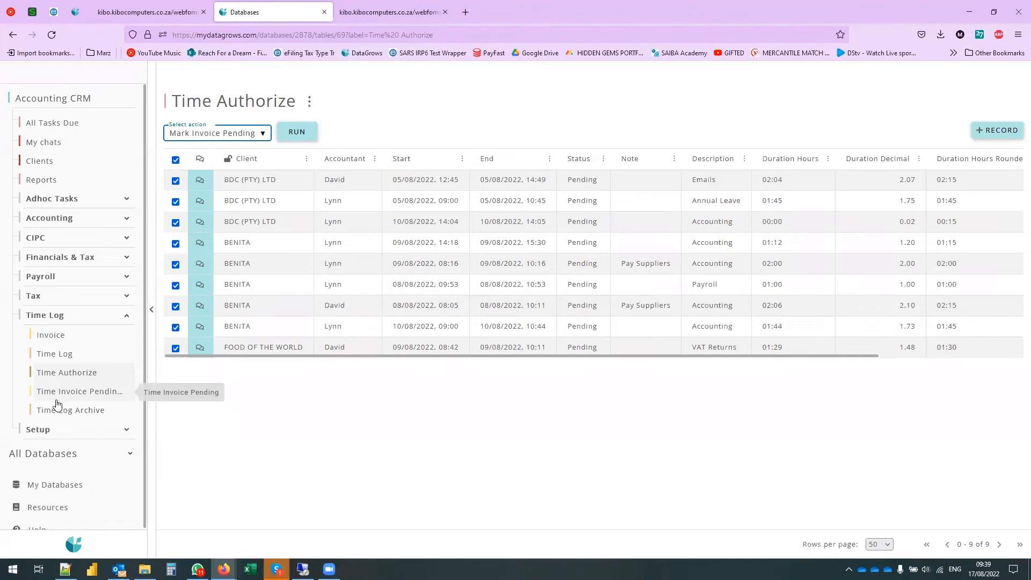
left_click(306, 134)
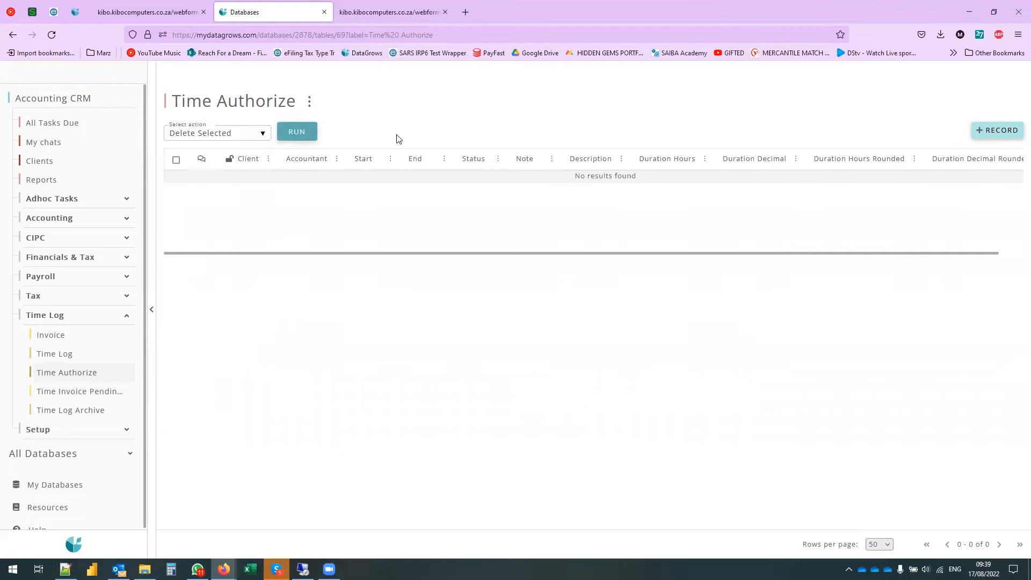
left_click(59, 392)
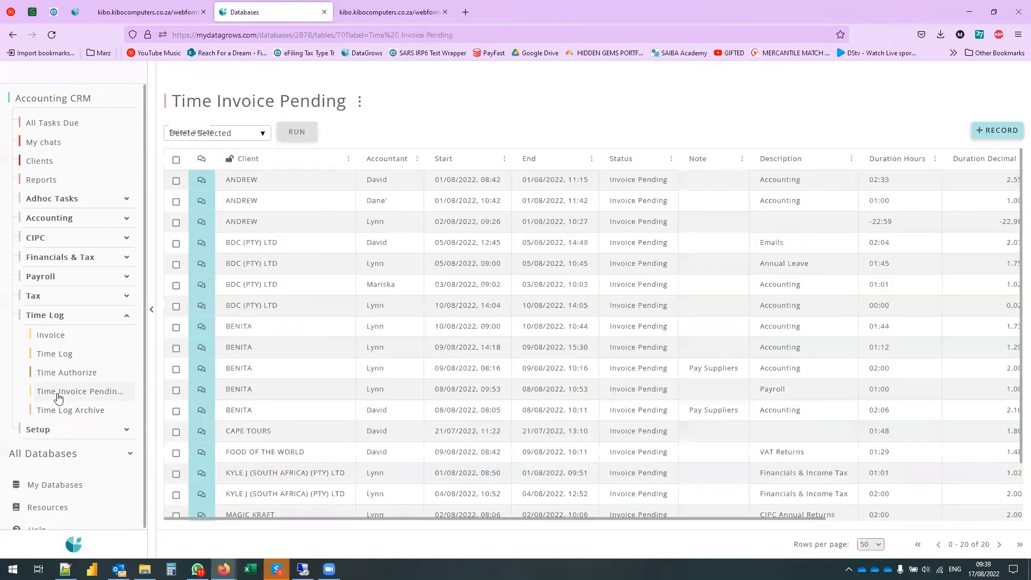
scroll(492, 474, "down", 2)
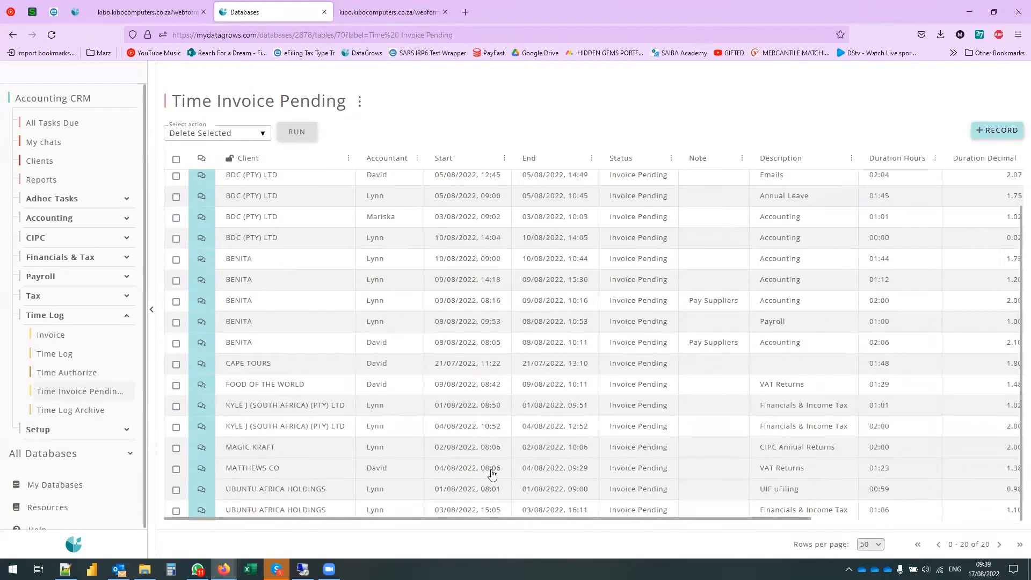
scroll(688, 469, "up", 2)
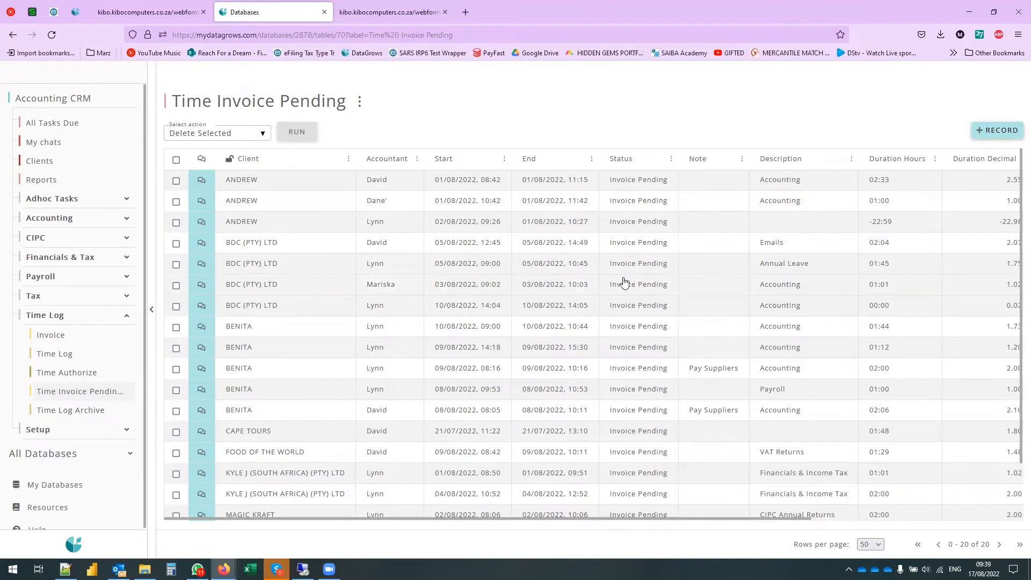
- Filter the Time To Invoice report to the Invoice pending status only and run it
left_click(344, 6)
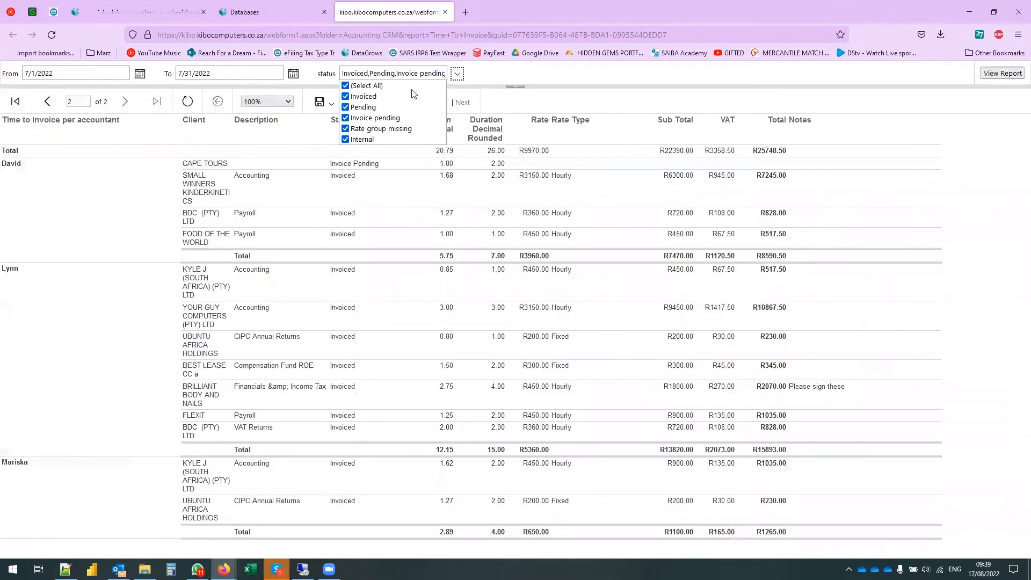
left_click(454, 78)
left_click(455, 75)
left_click(350, 86)
left_click(369, 118)
left_click(1002, 74)
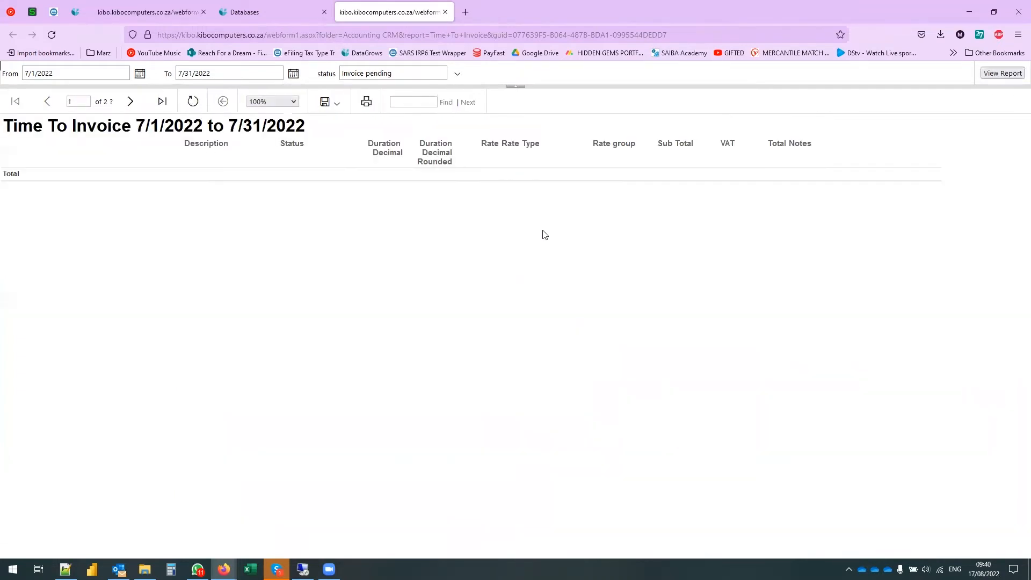
- Set the Time To Invoice report's period to 8/1/2022 through 8/31/2022 and run it
left_click(139, 73)
left_click(118, 86)
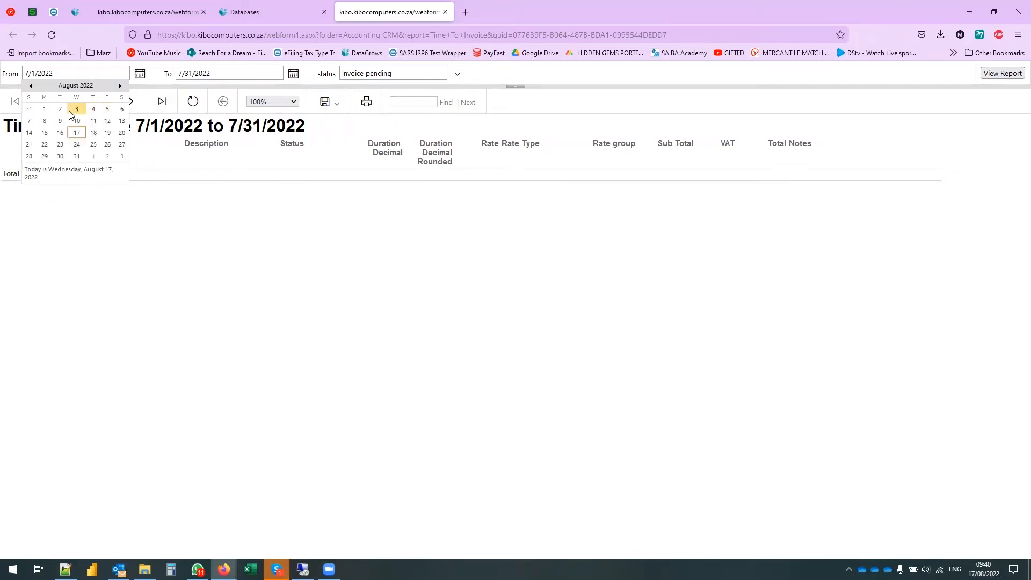
left_click(44, 109)
left_click(293, 73)
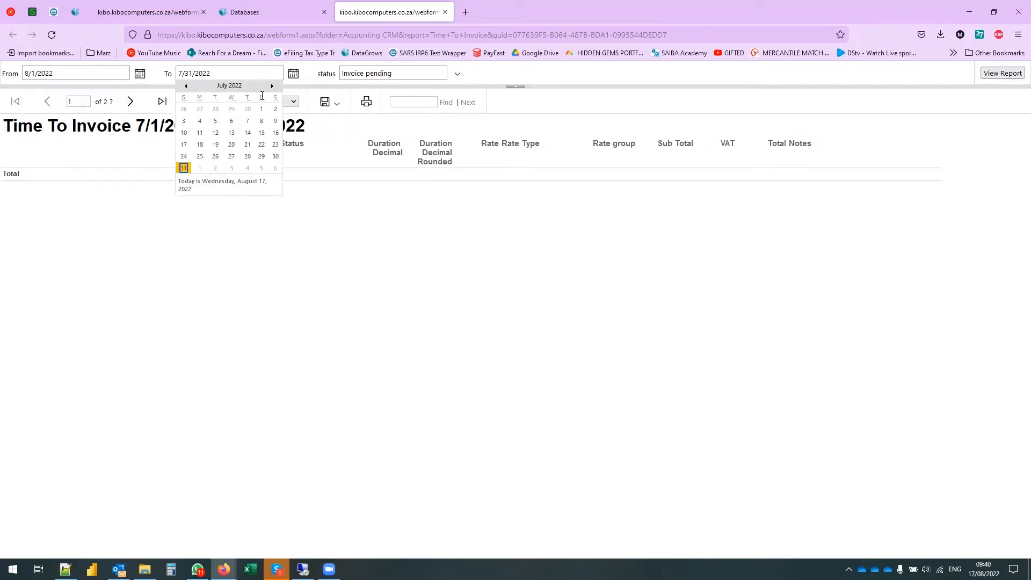
left_click(232, 156)
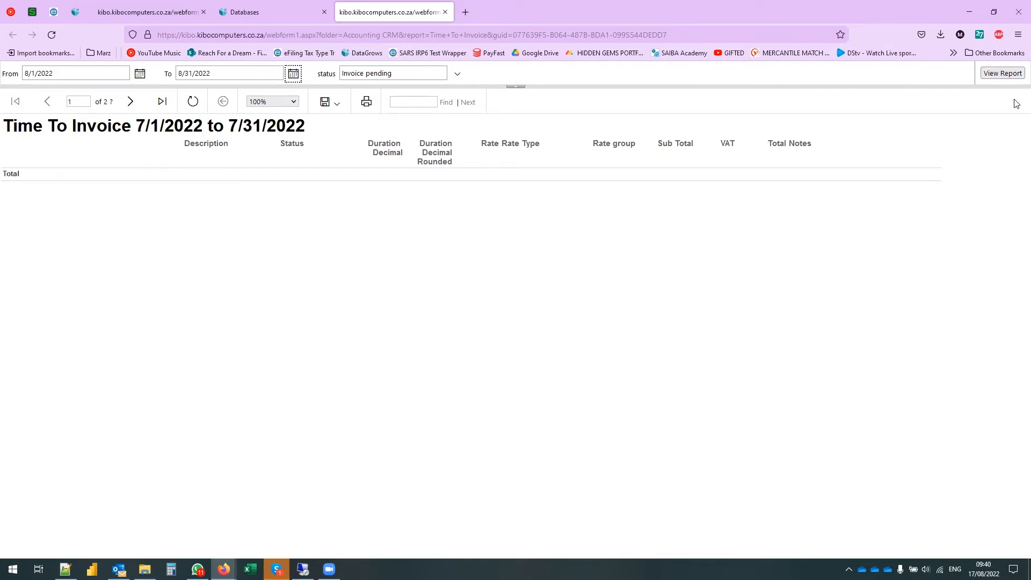
left_click(1005, 76)
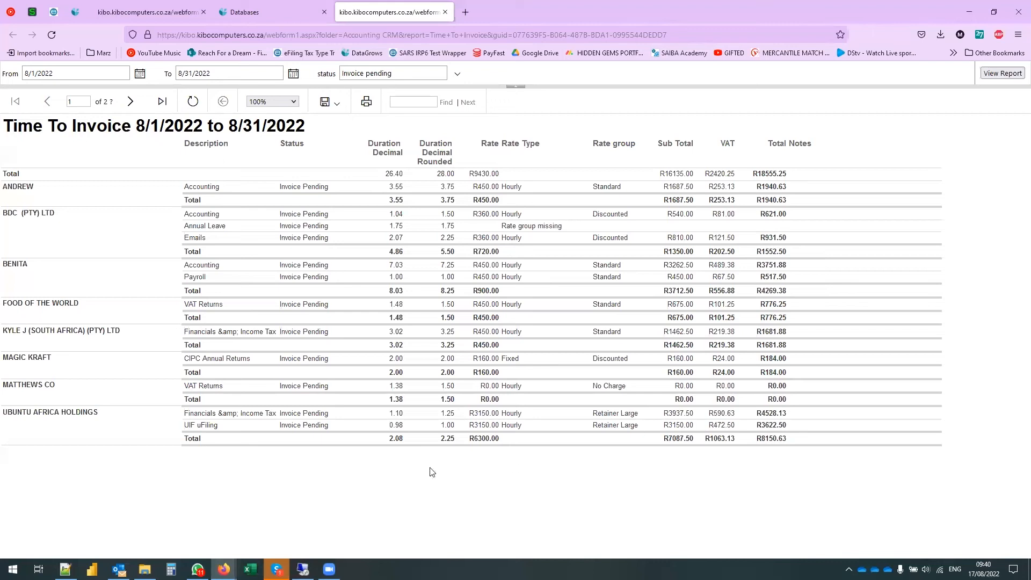
- Review the actions available for Time Invoice Pending entries and compare the table with the Time To Invoice report
left_click(260, 12)
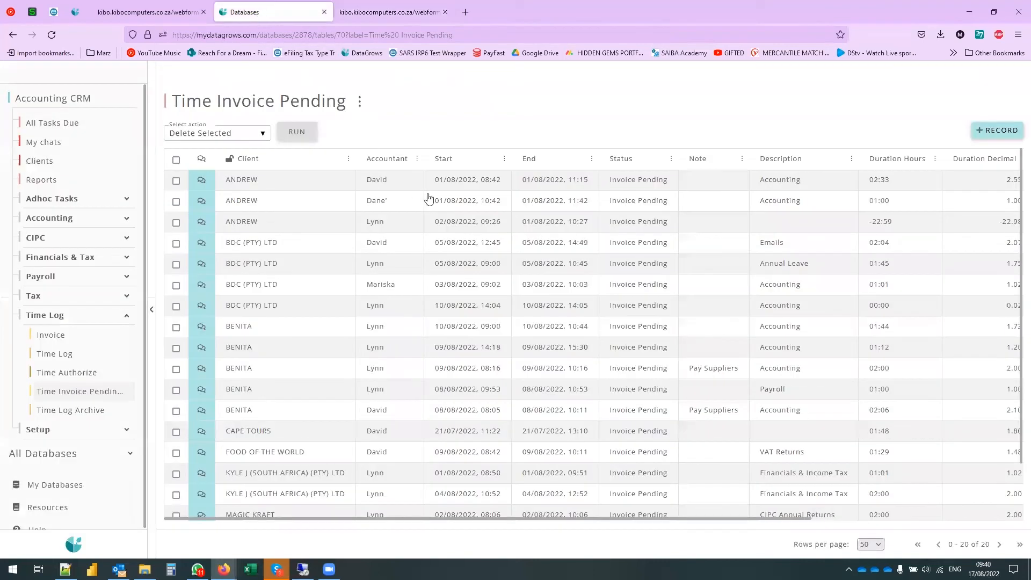
left_click(260, 134)
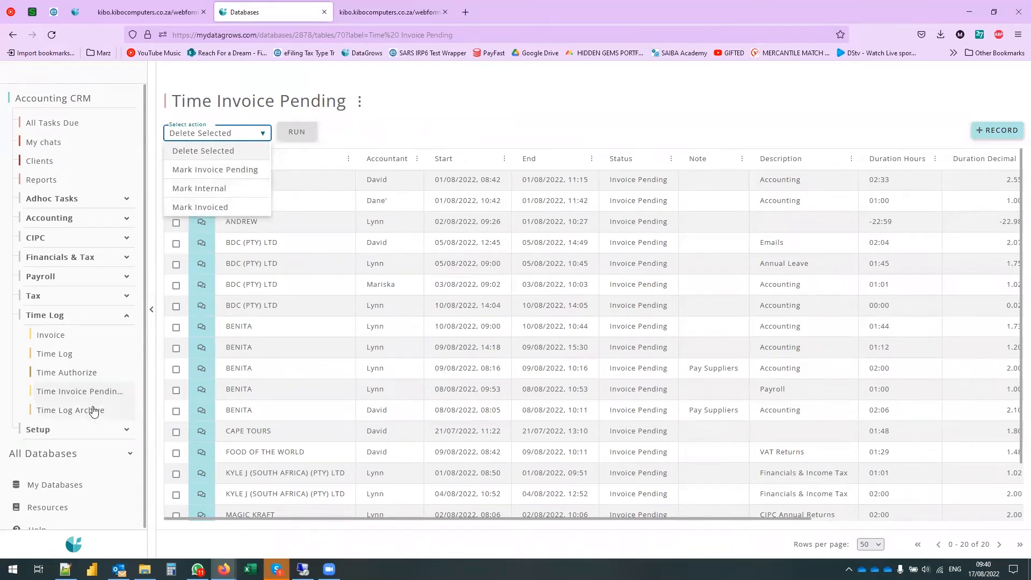
left_click(419, 11)
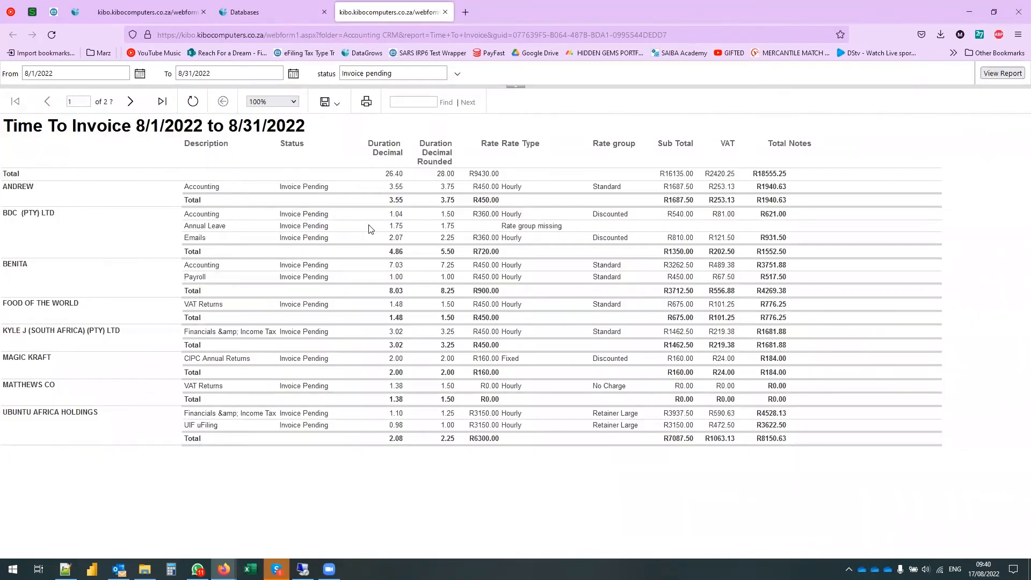
left_click(289, 6)
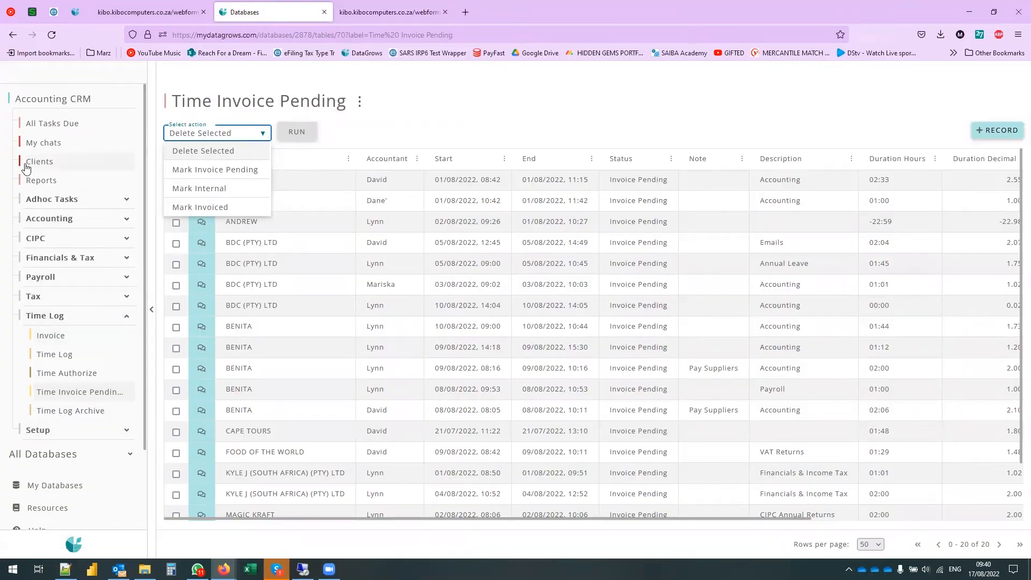
- Open the Invoice table under Time Log and review the existing invoices through to their dates, totals and paid columns
left_click(57, 340)
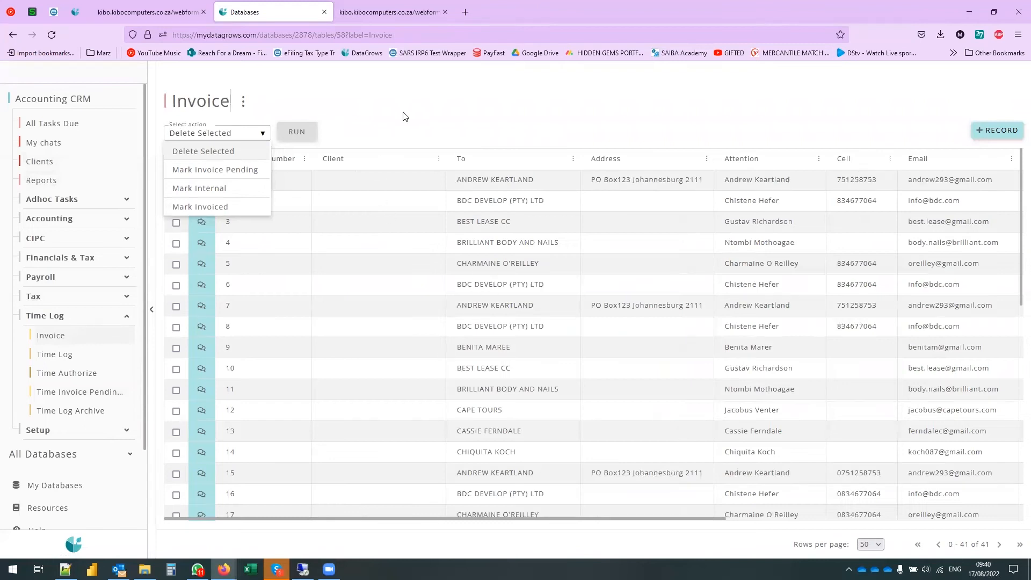
scroll(502, 367, "down", 5)
scroll(503, 368, "down", 4)
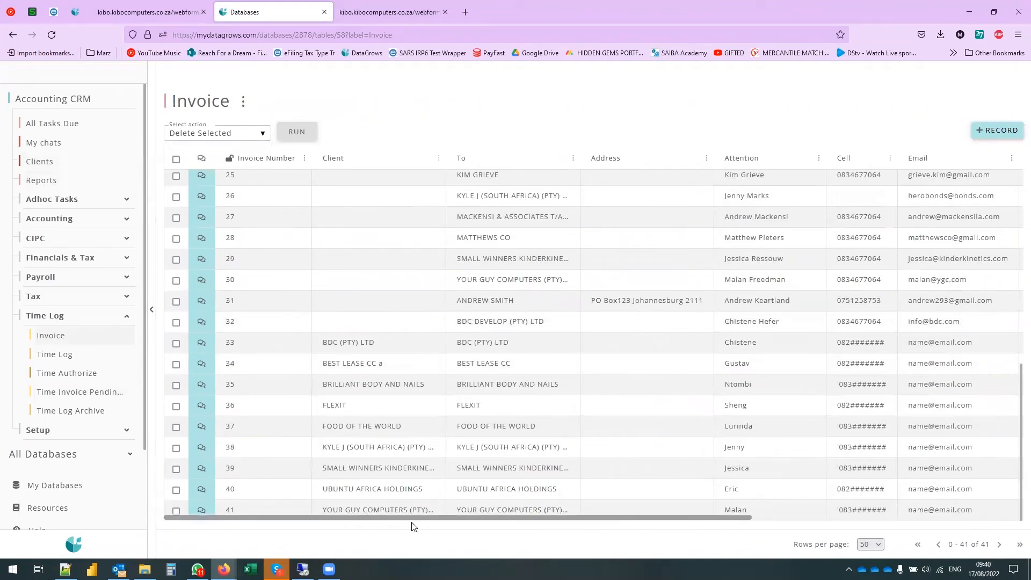
left_click_drag(409, 523, 801, 526)
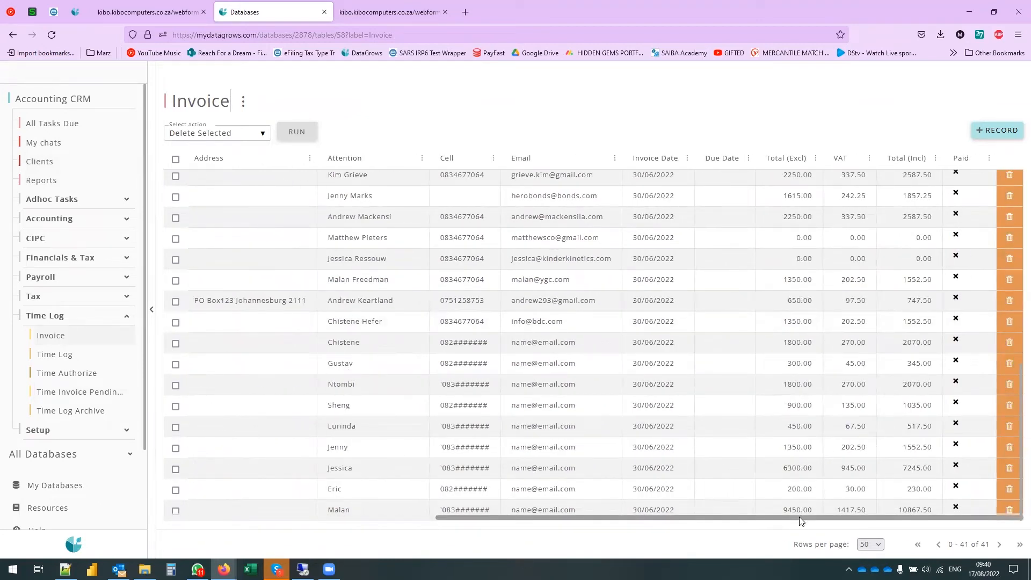
left_click_drag(803, 517, 456, 534)
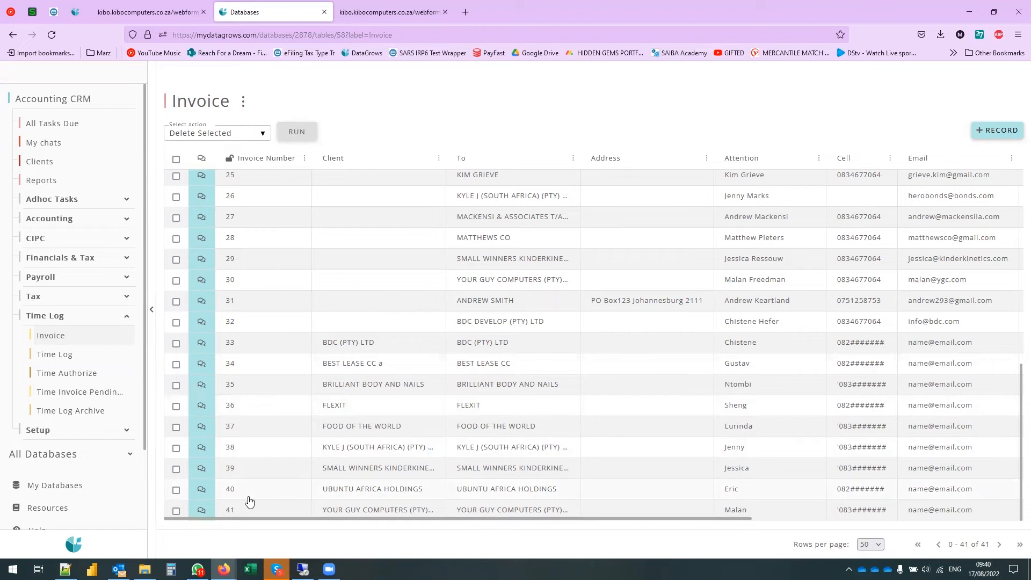
- Run the Generate Invoices process from the Setup group by changing its action to Process and saving the record
left_click(66, 432)
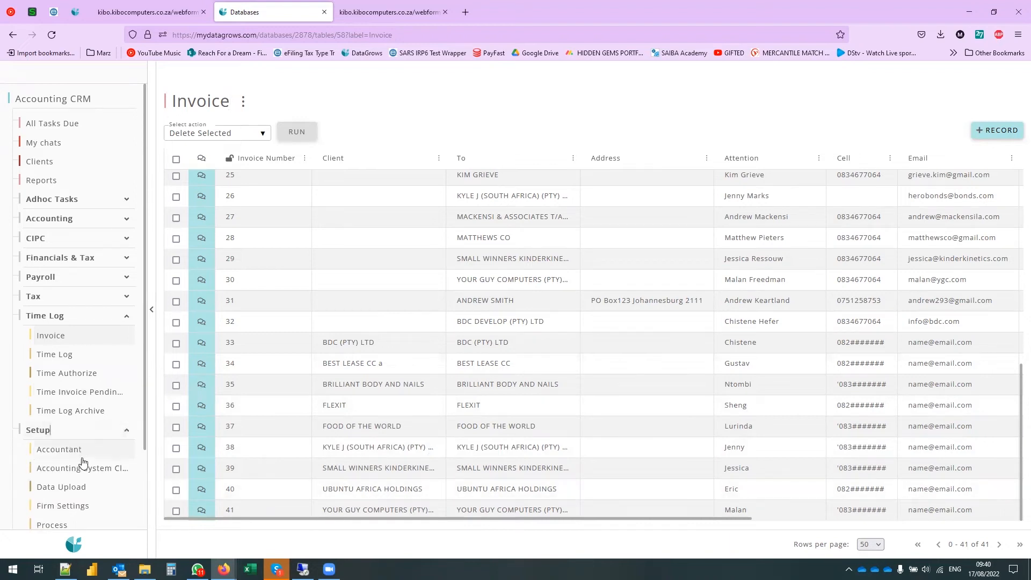
scroll(67, 432, "down", 2)
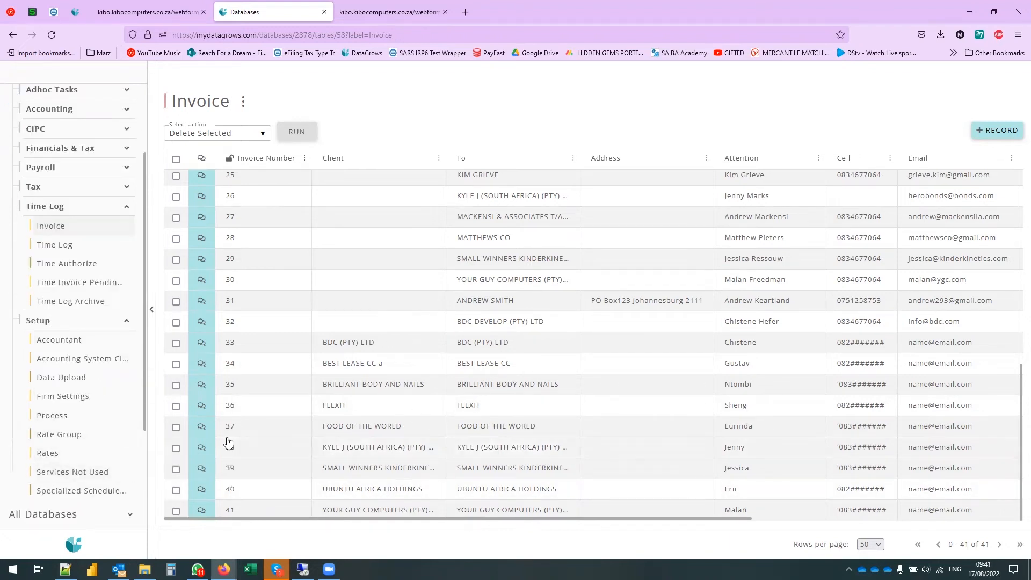
left_click(56, 416)
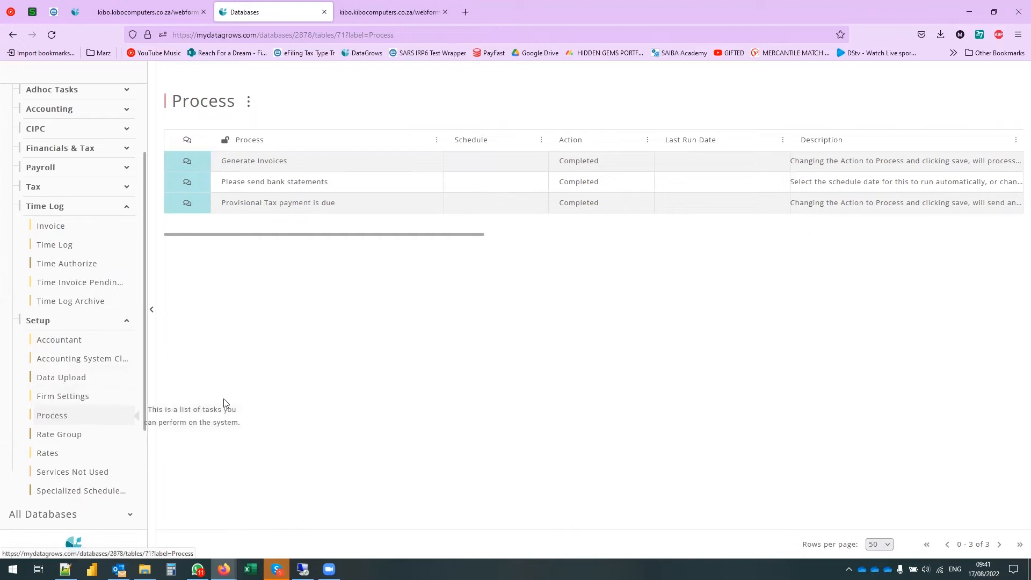
left_click(267, 170)
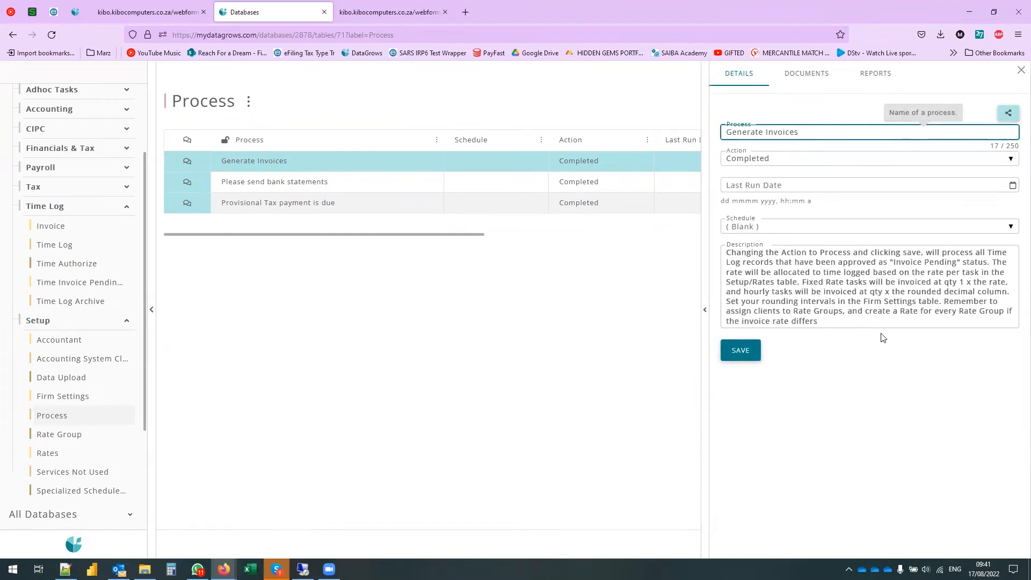
left_click(762, 168)
left_click(749, 246)
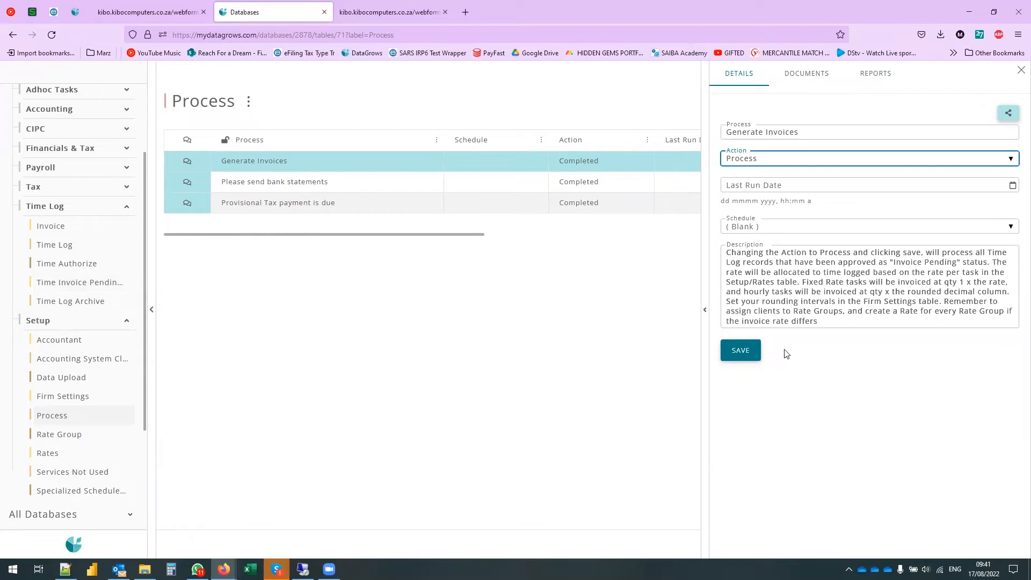
left_click(752, 350)
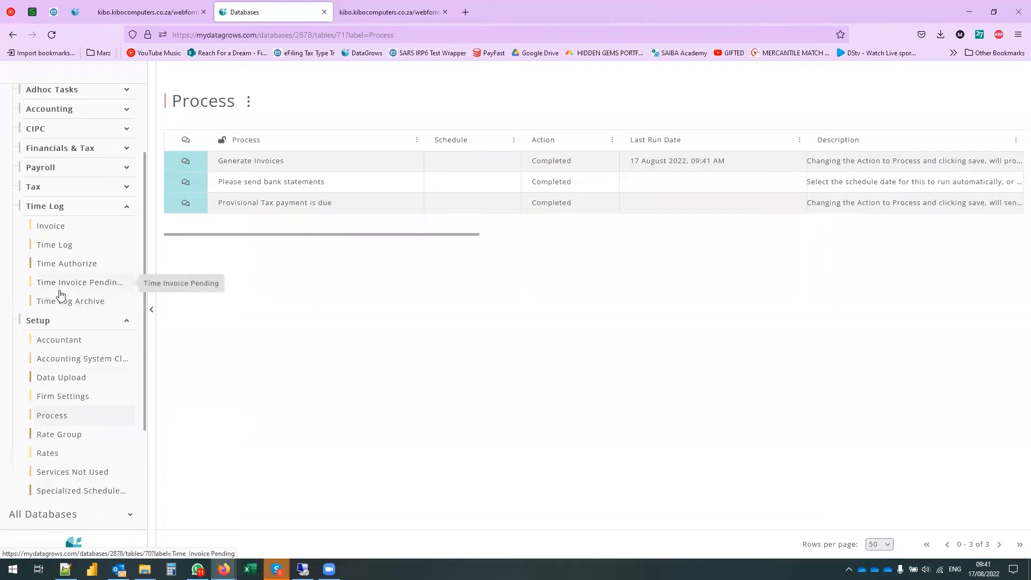
- Check the entries left in Time Invoice Pending, and review the newly generated invoices with their clients, dates and totals
left_click(59, 292)
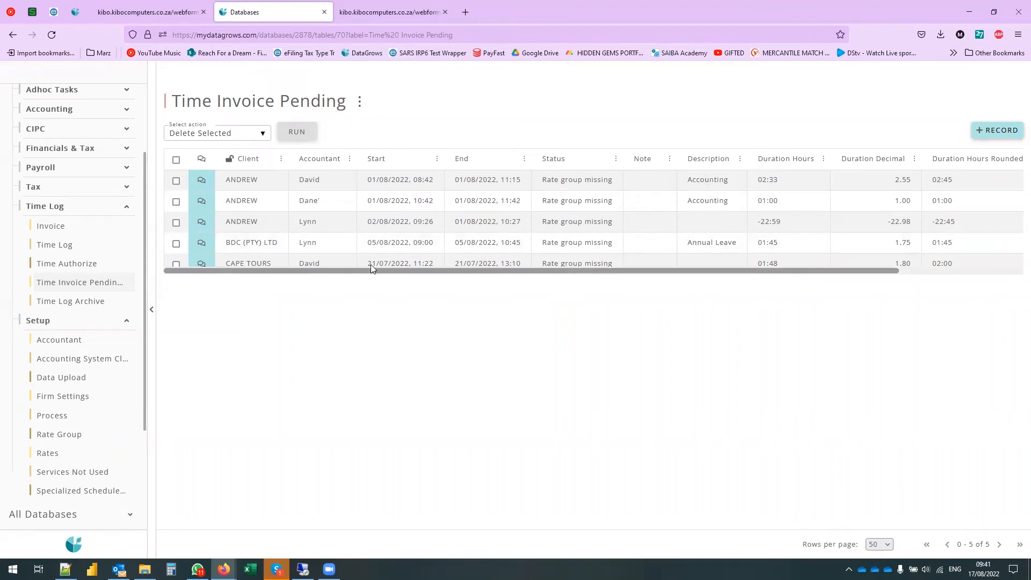
scroll(53, 221, "up", 2)
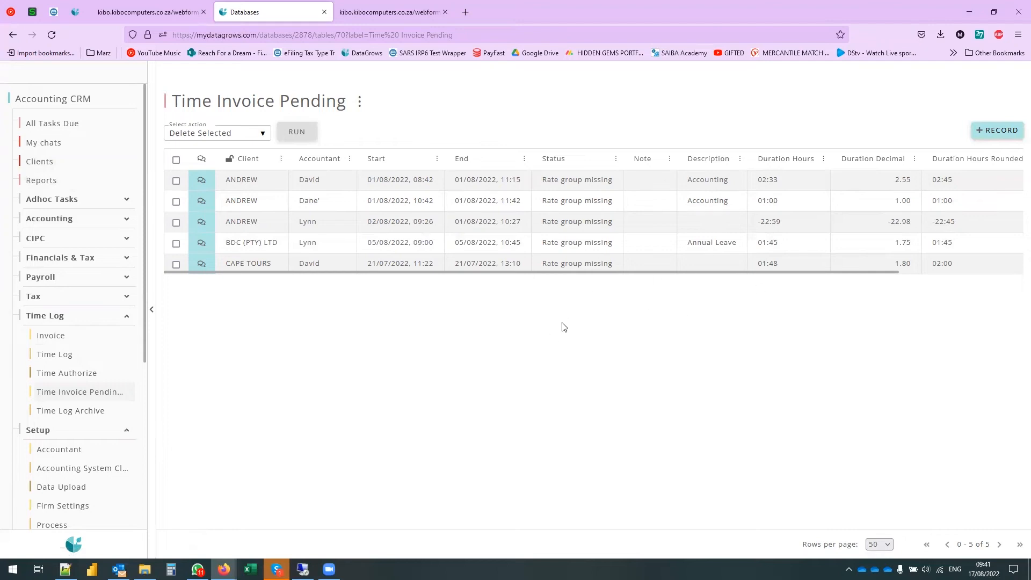
left_click(65, 339)
scroll(723, 435, "down", 6)
scroll(723, 435, "down", 5)
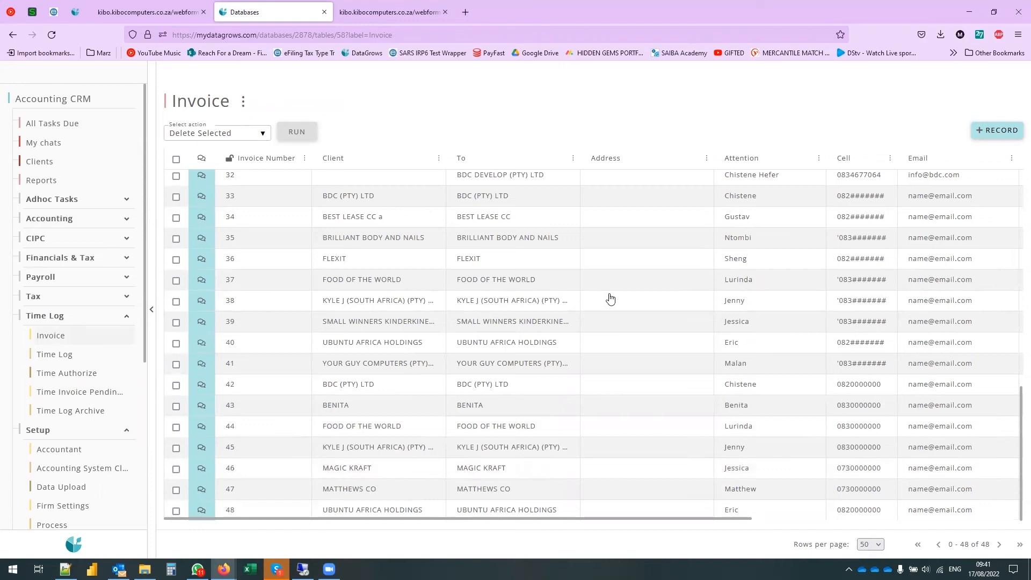
left_click_drag(516, 518, 815, 522)
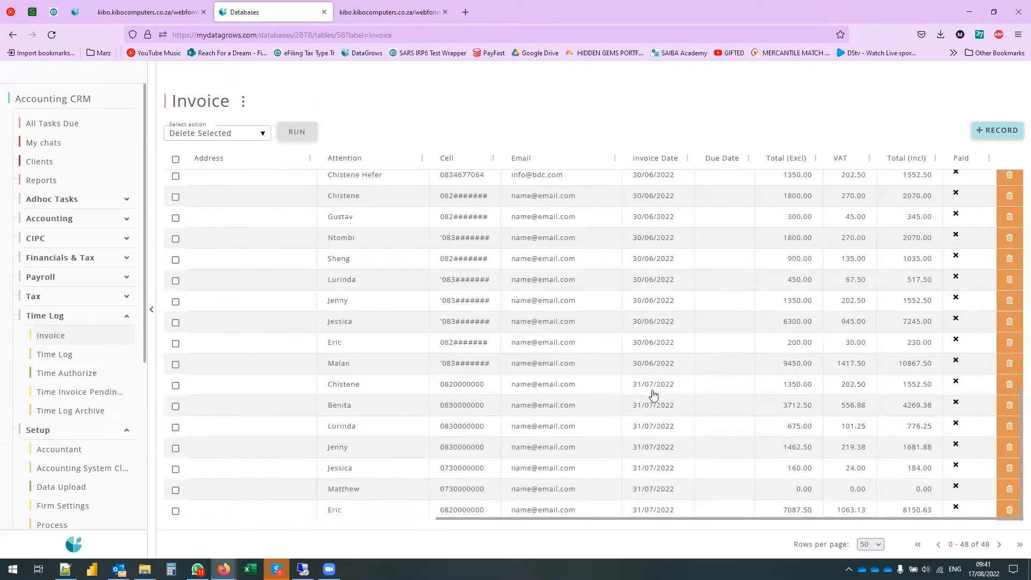
left_click_drag(591, 520, 263, 530)
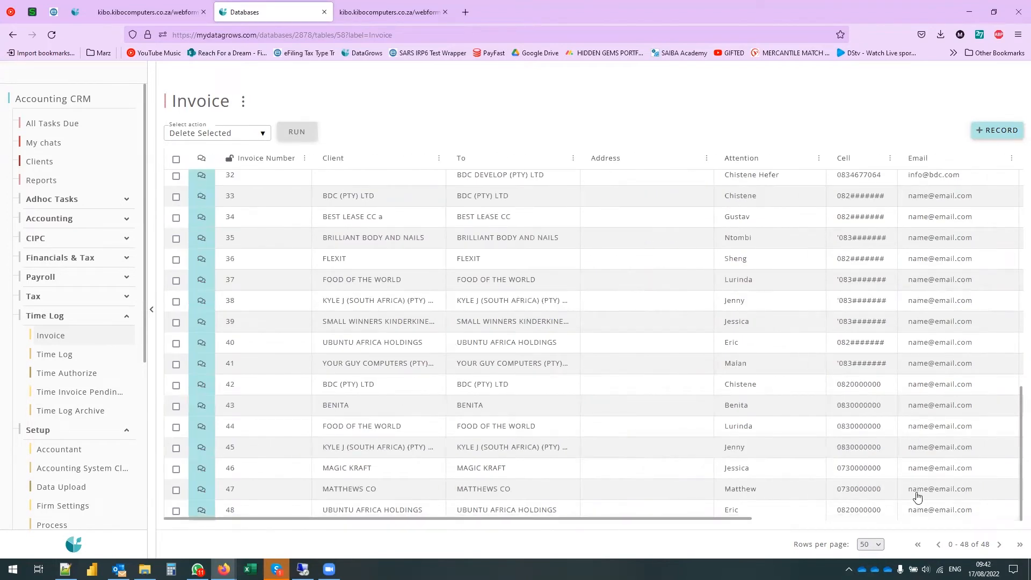
- Collapse the Time Log and Setup groups, and rerun the Time To Invoice report for 8/1/2022 to 8/31/2022 with status Invoice pending
left_click(45, 318)
left_click(42, 337)
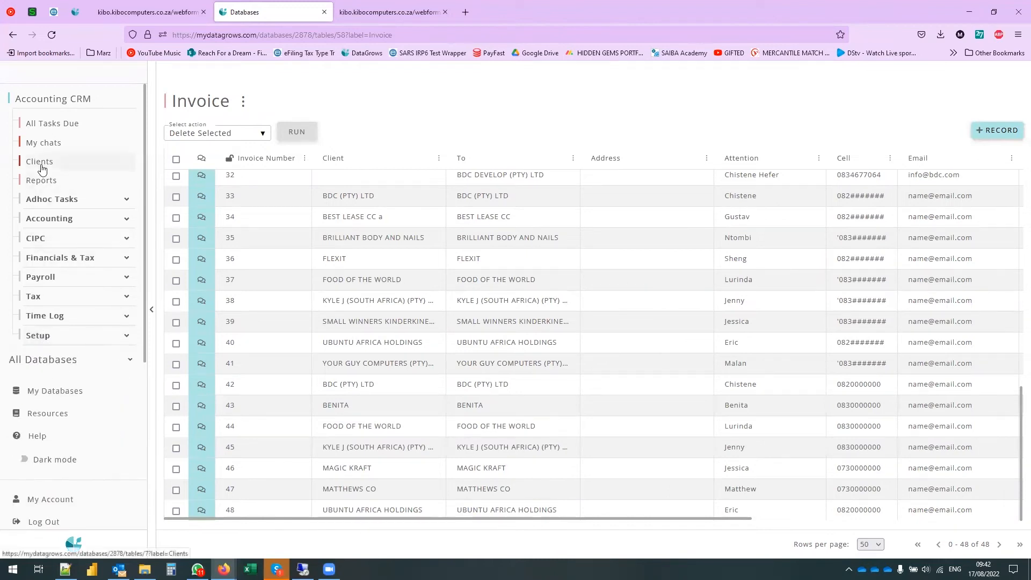
left_click(421, 16)
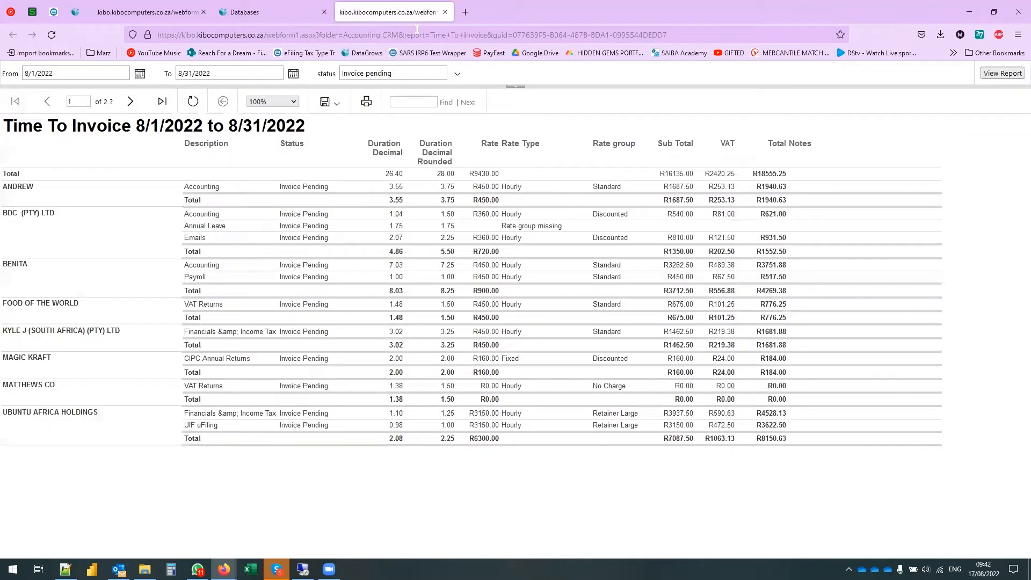
left_click(1016, 77)
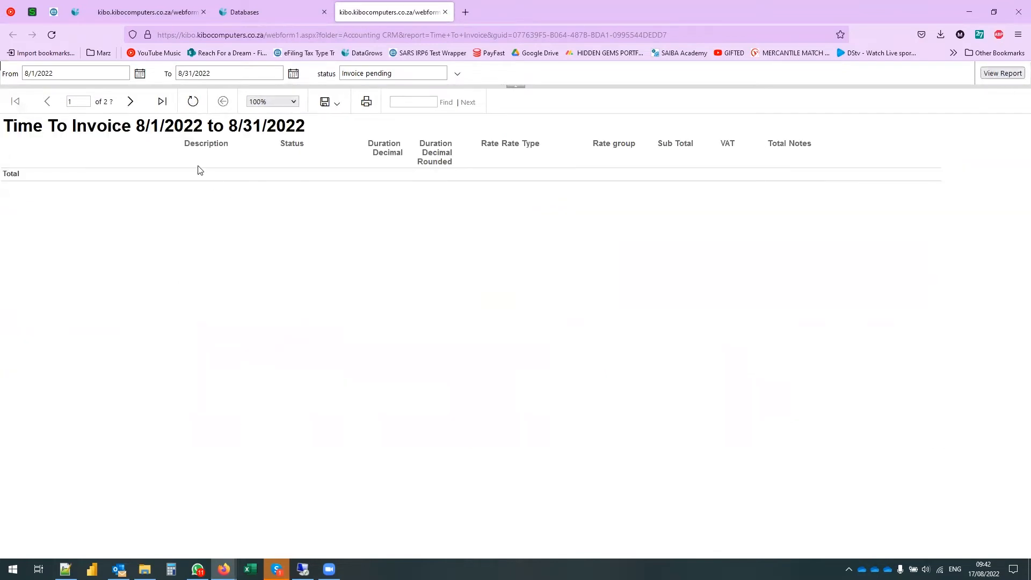
- Switch to the other open Accounting CRM database and start a new record in its Firm & Adhoc Tasks table
left_click(244, 11)
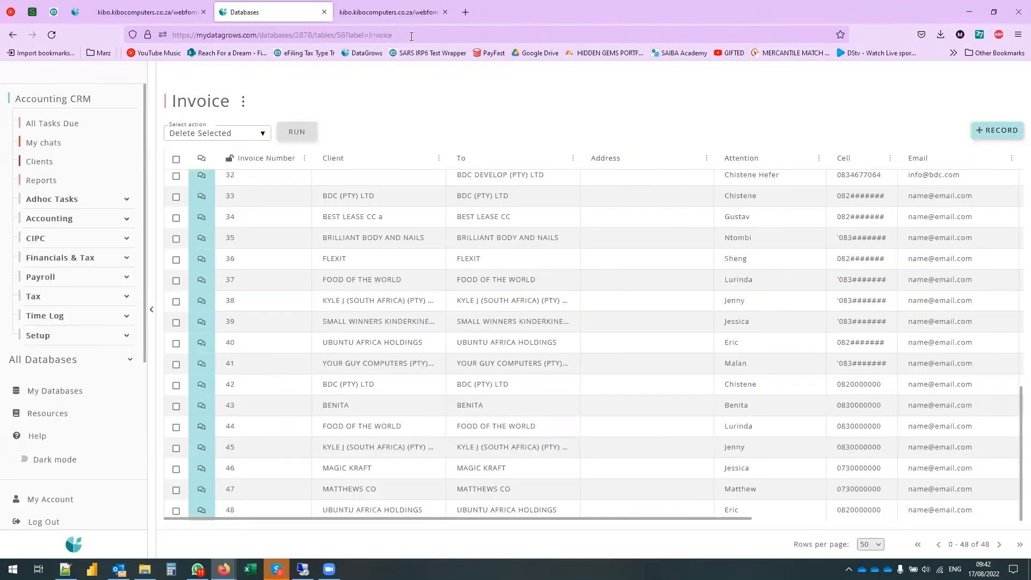
left_click(78, 12)
left_click(375, 292)
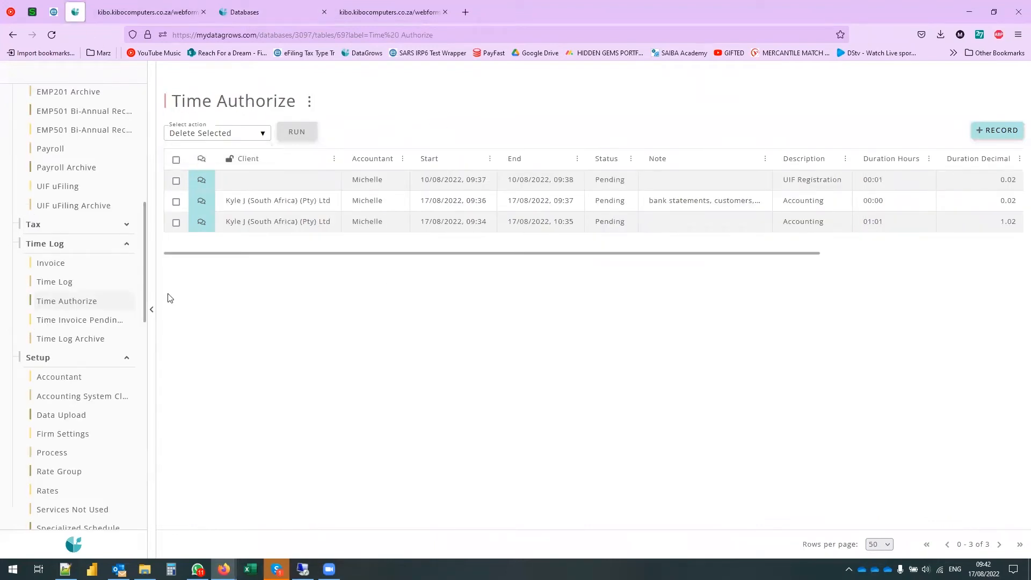
scroll(106, 317, "up", 8)
left_click(61, 219)
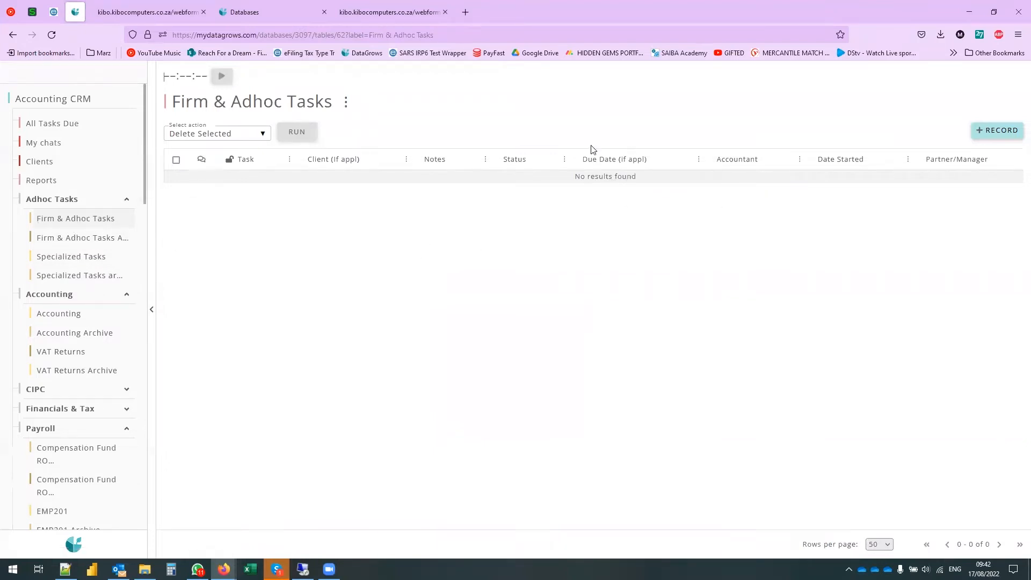
left_click(995, 133)
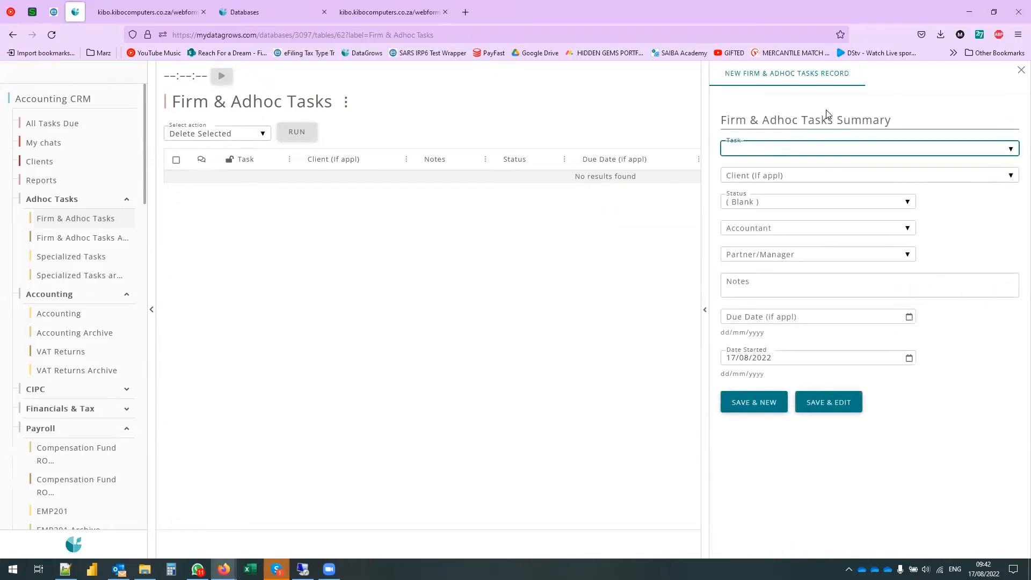
- Set the new record's task to Workman's Comp Registration and its client to Bdc (Pty) Ltd
left_click(917, 145)
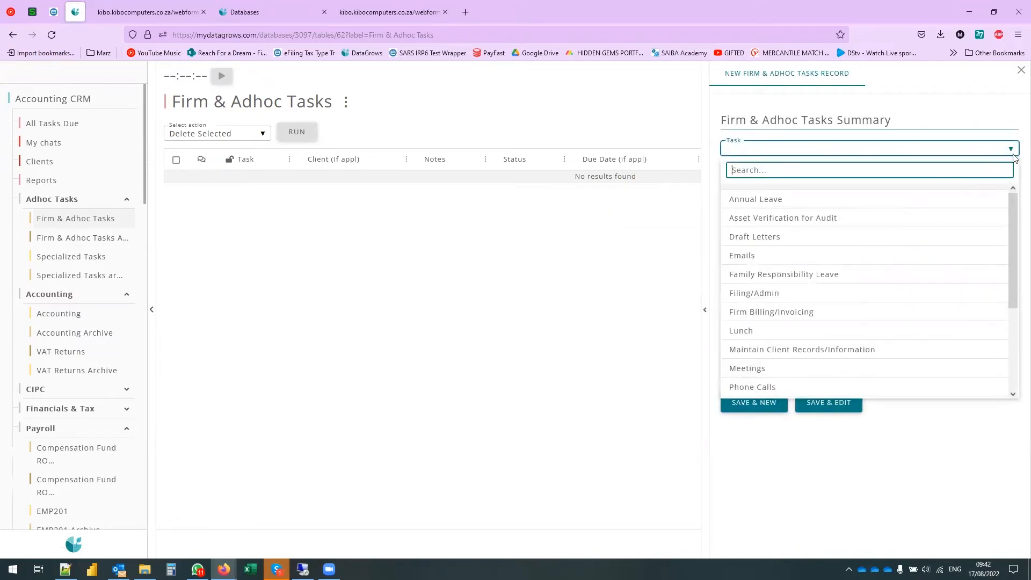
scroll(912, 304, "down", 3)
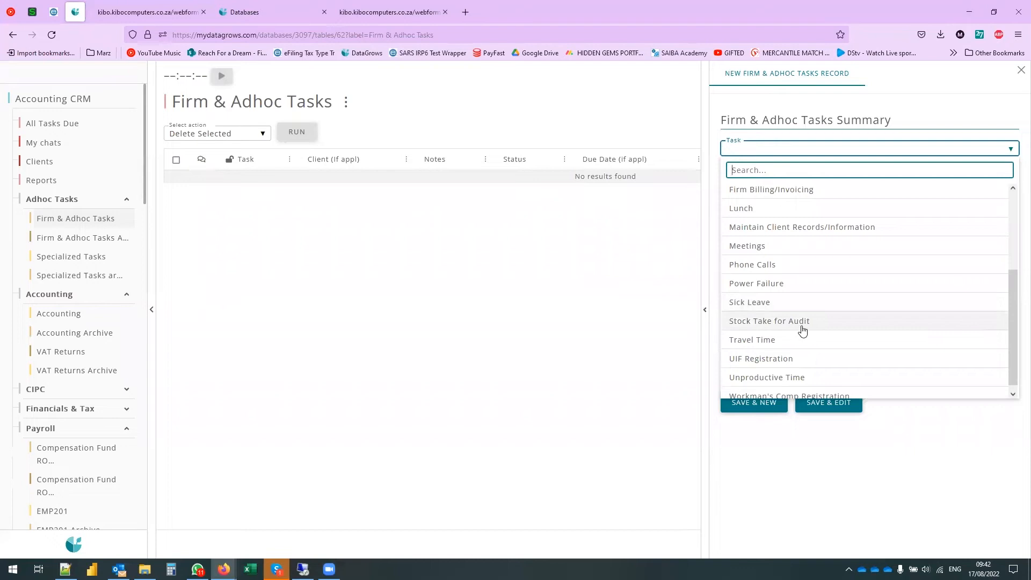
scroll(778, 301, "up", 3)
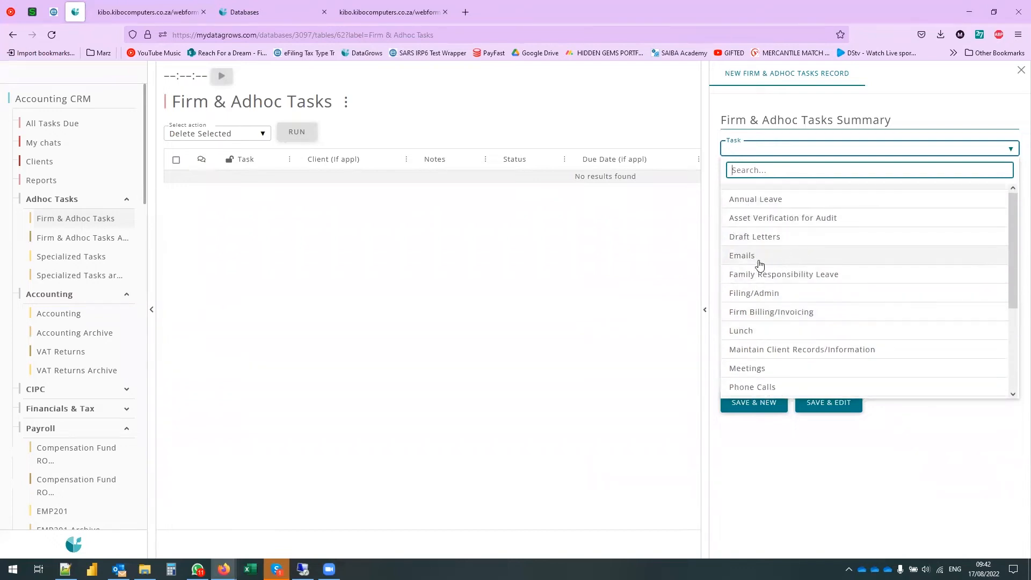
scroll(826, 291, "down", 2)
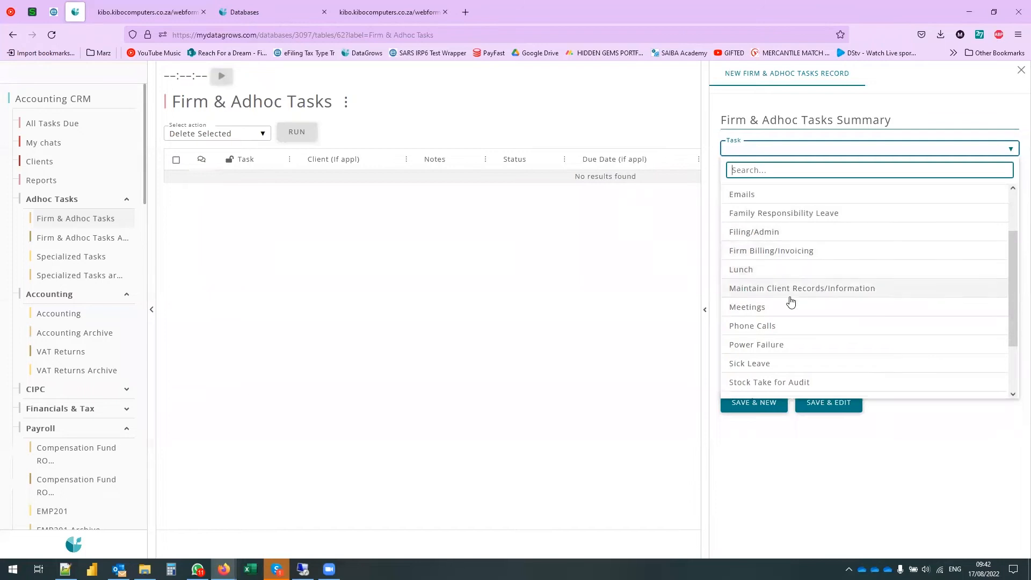
scroll(786, 329, "down", 2)
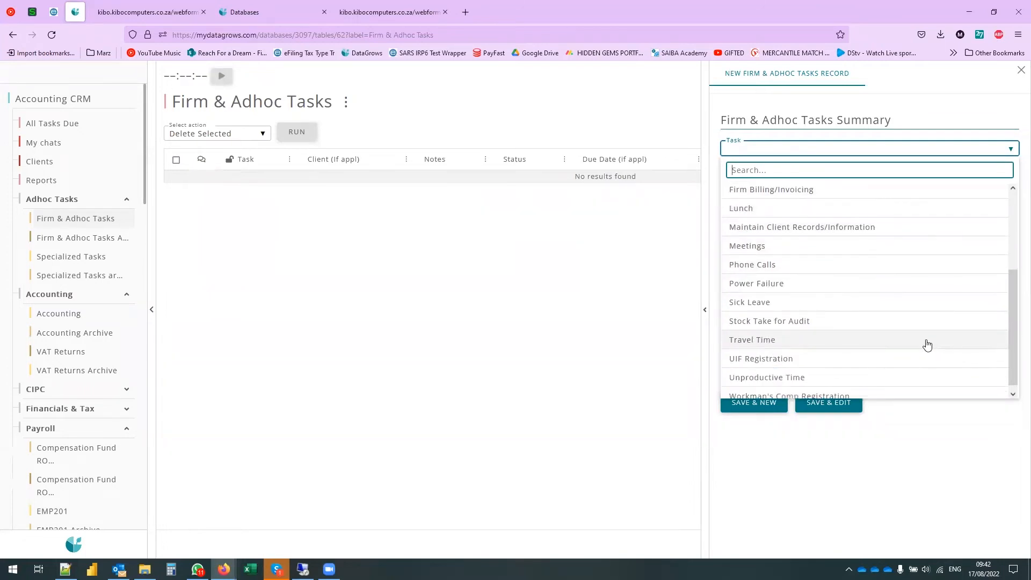
scroll(912, 343, "down", 1)
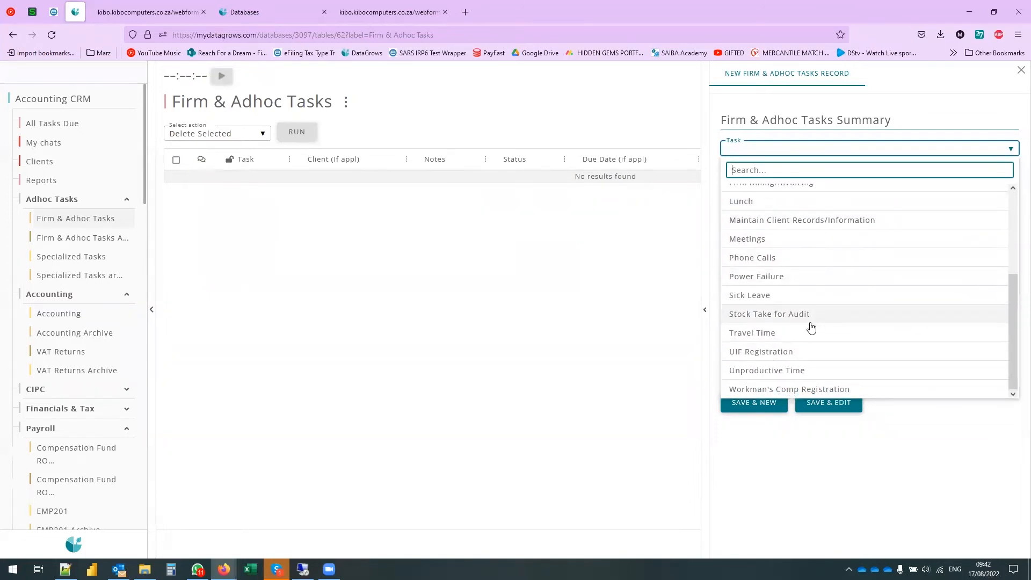
left_click(808, 390)
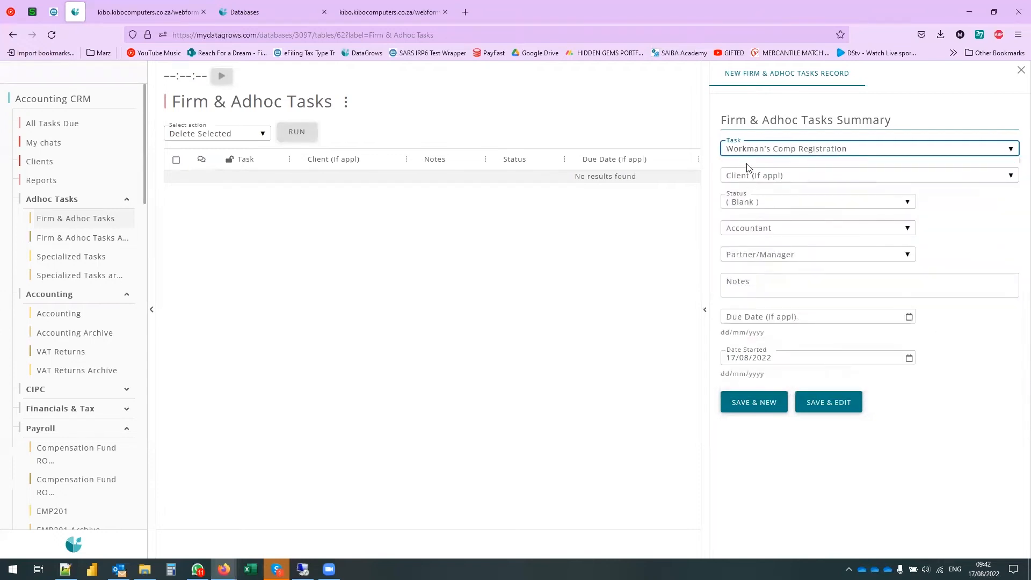
left_click(749, 177)
left_click(771, 247)
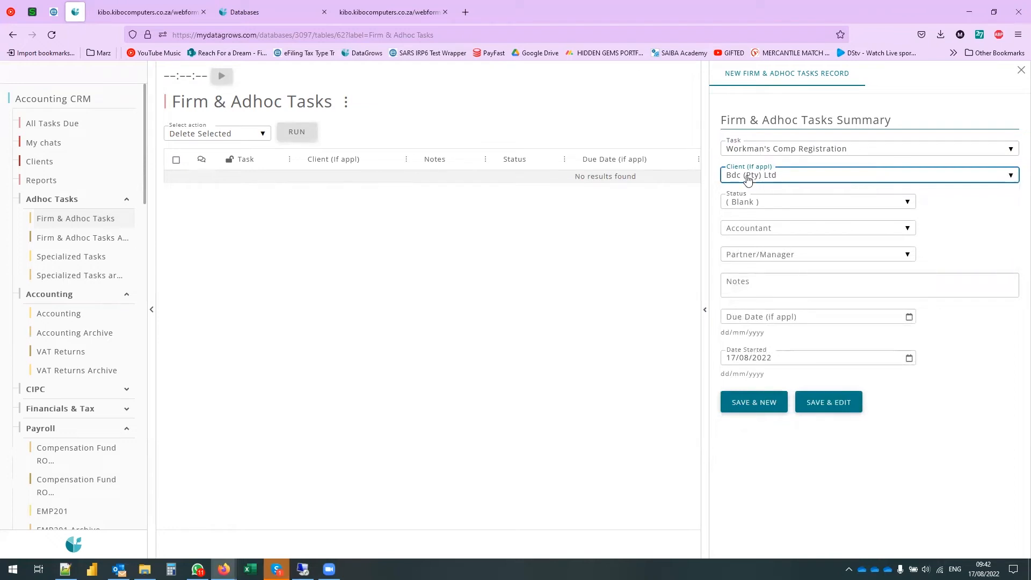
- Set the new adhoc task's status to In Progress and change it to Completed
left_click(771, 202)
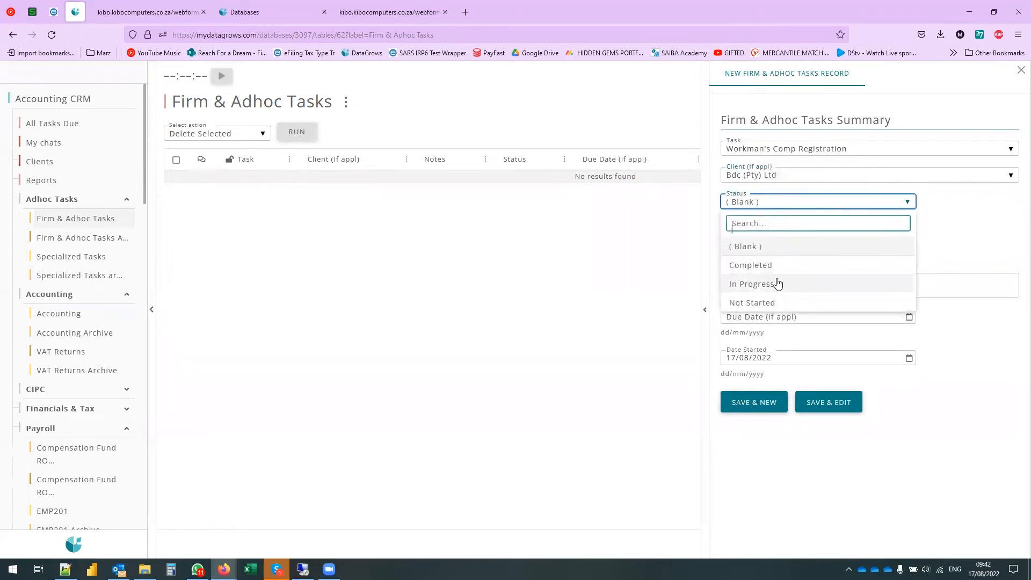
left_click(778, 283)
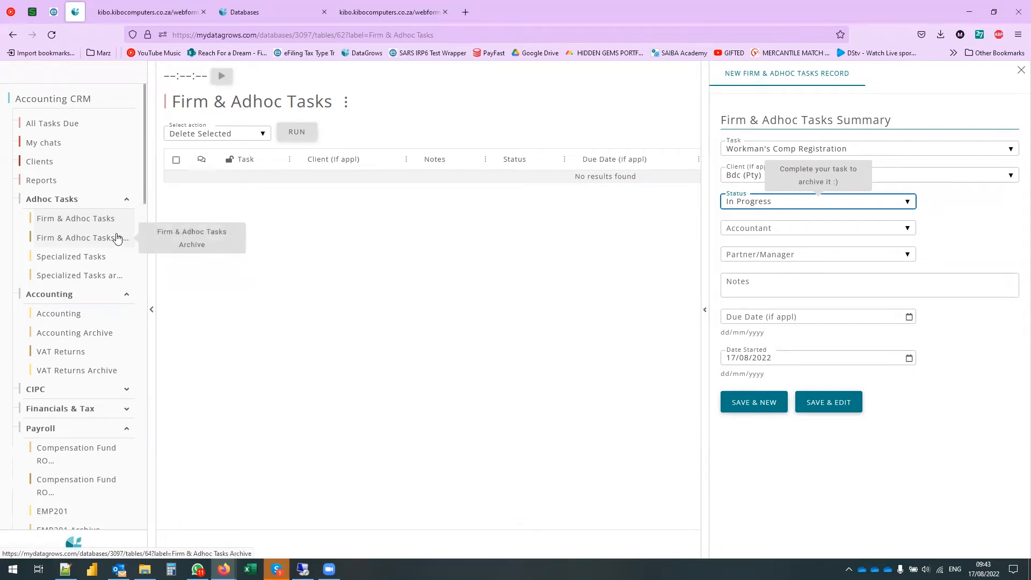
left_click(781, 203)
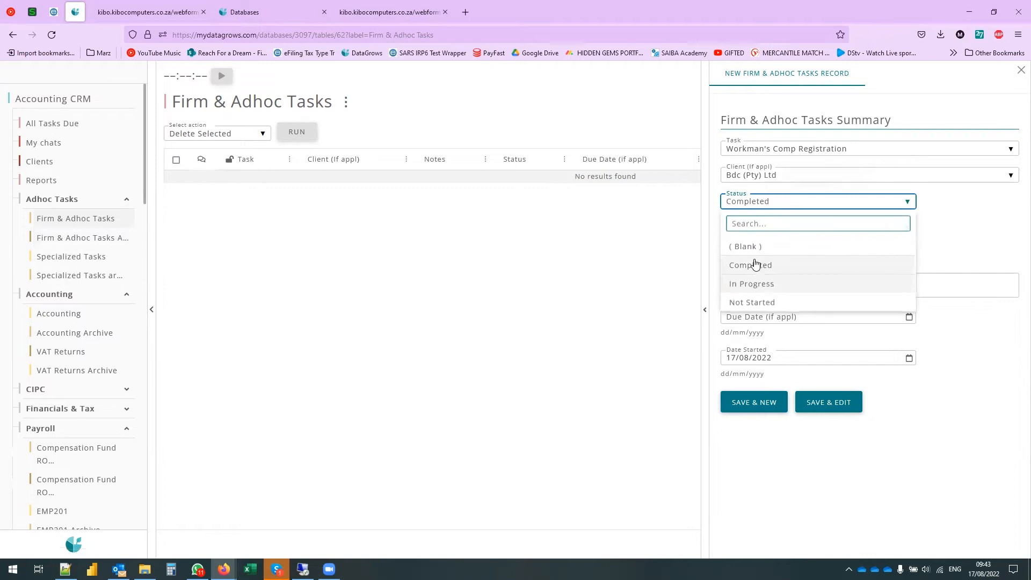
left_click(754, 265)
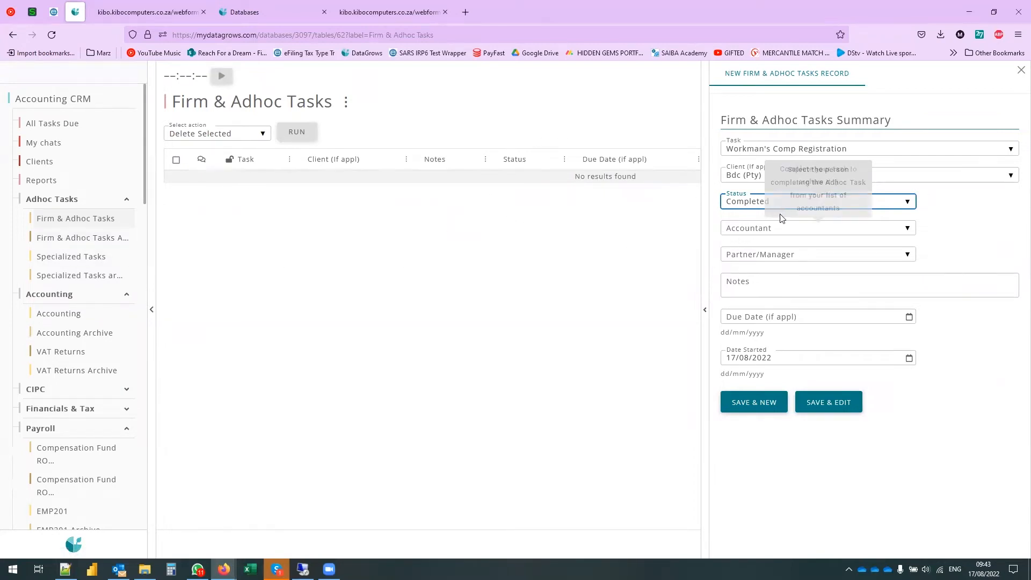
left_click(766, 202)
left_click(762, 265)
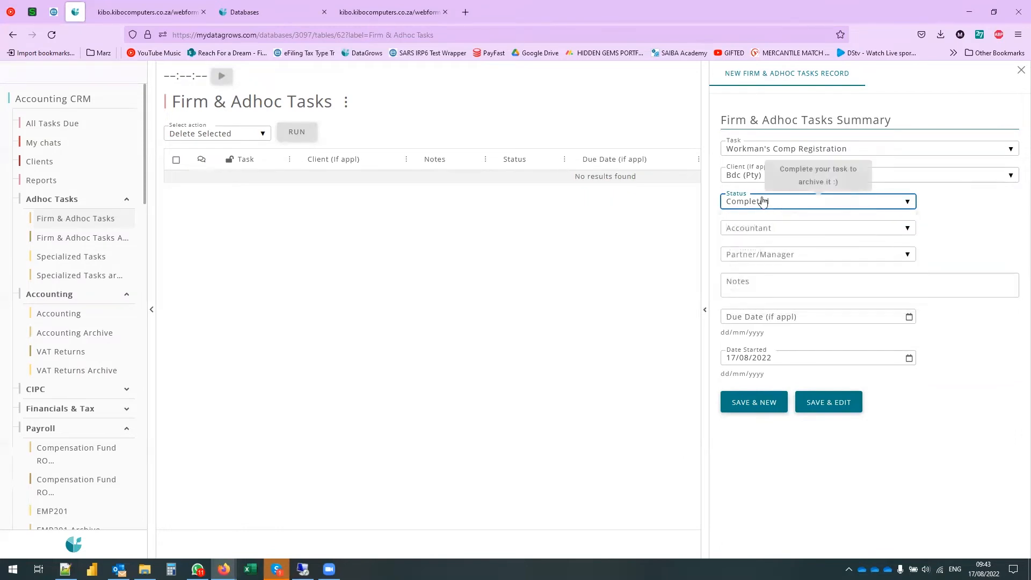
- Assign the new adhoc task's accountant and partner/manager, and set its due date to 17/08/2022
left_click(799, 236)
left_click(801, 317)
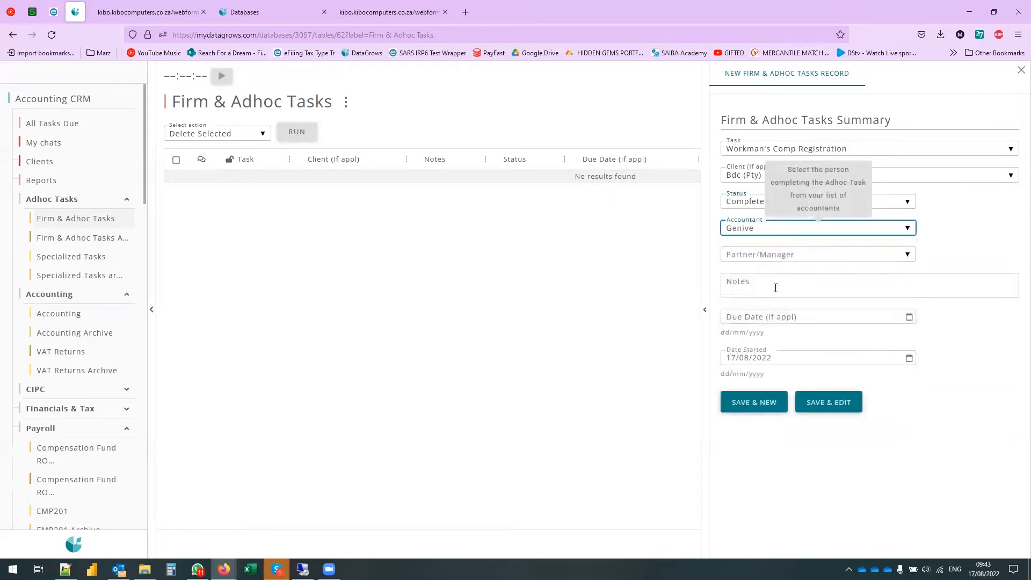
left_click(794, 257)
left_click(821, 371)
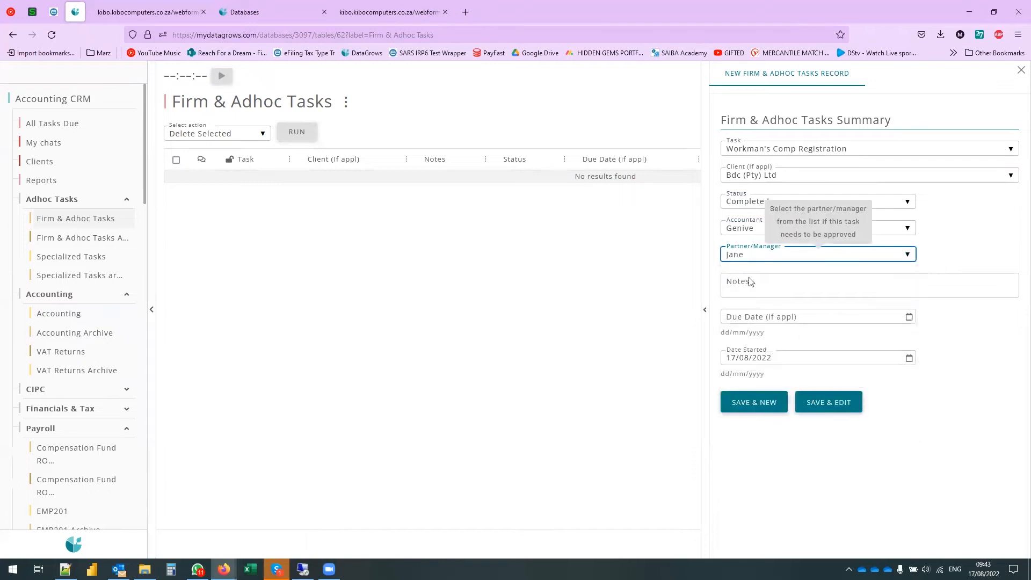
left_click(908, 316)
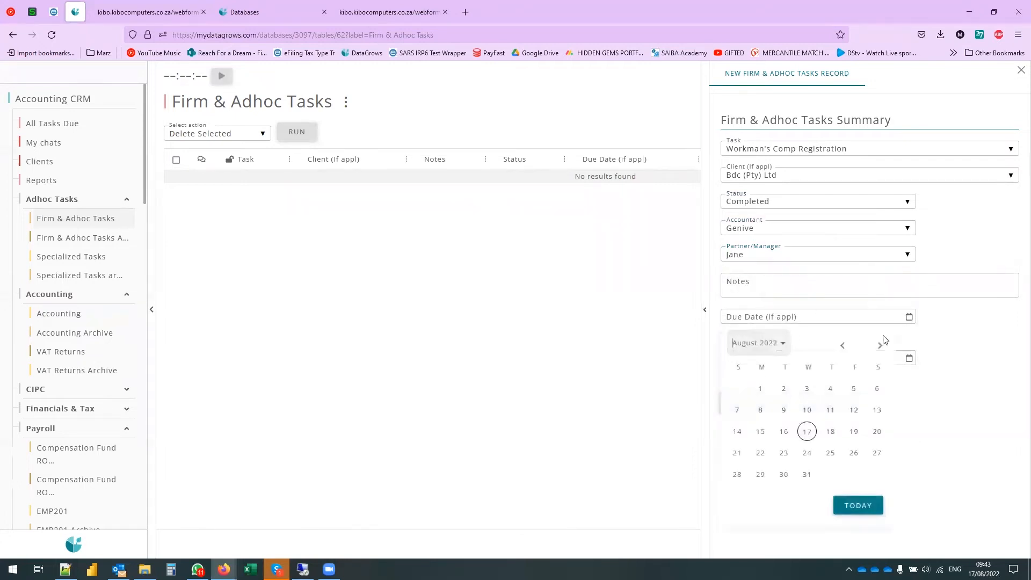
left_click(806, 432)
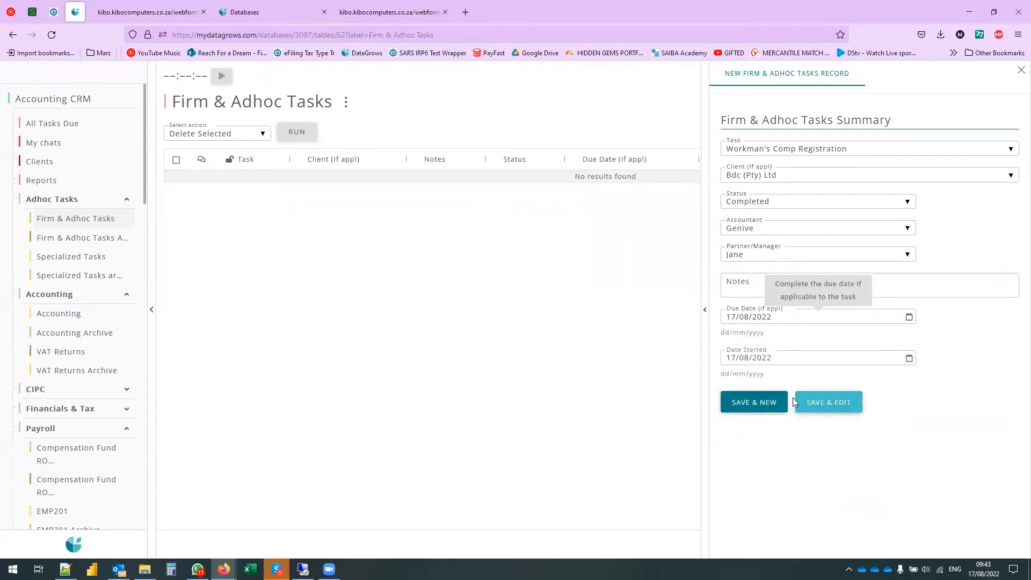
- Set the new adhoc task's status to In Progress, save the record and close the entry form
left_click(750, 202)
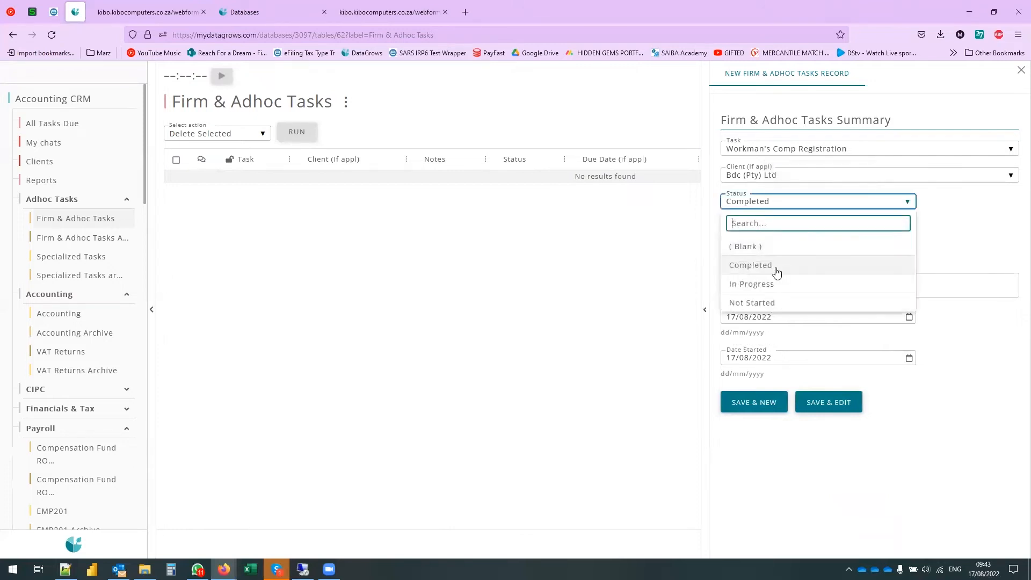
left_click(751, 284)
left_click(754, 402)
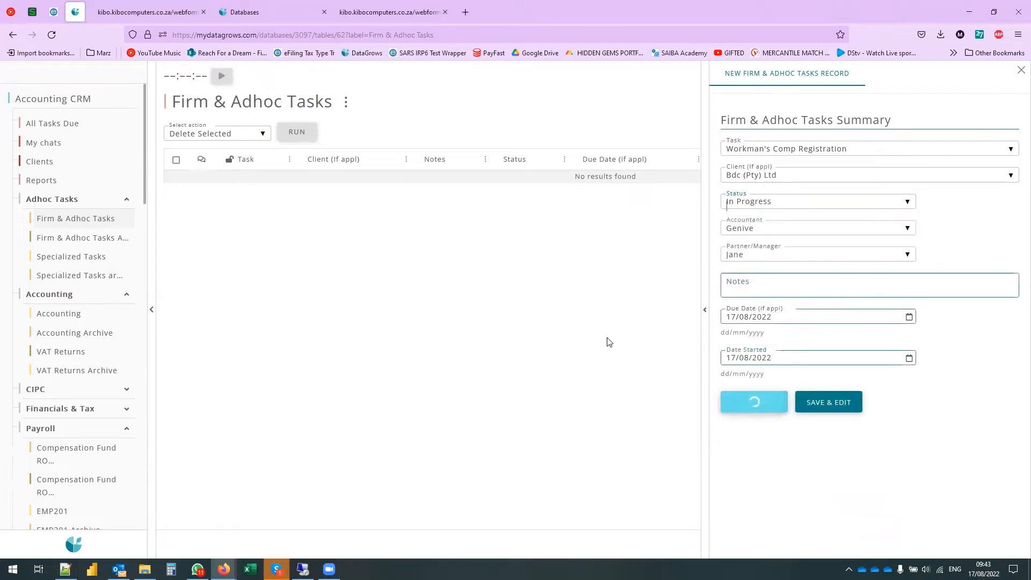
left_click(1020, 71)
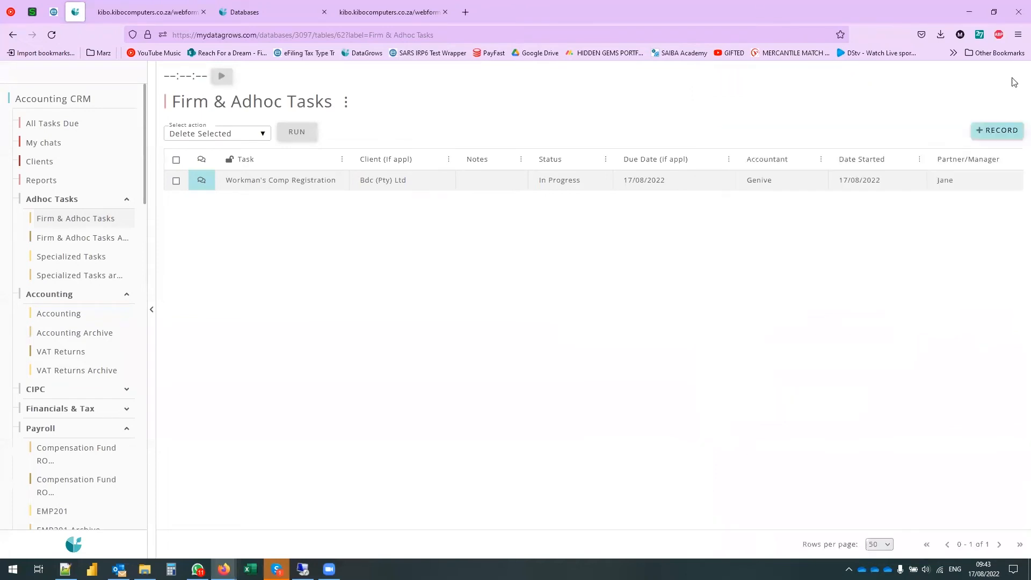
- Time work on the Workman's Comp Registration task while setting its status to Completed, stop the timer and save the record
left_click(401, 188)
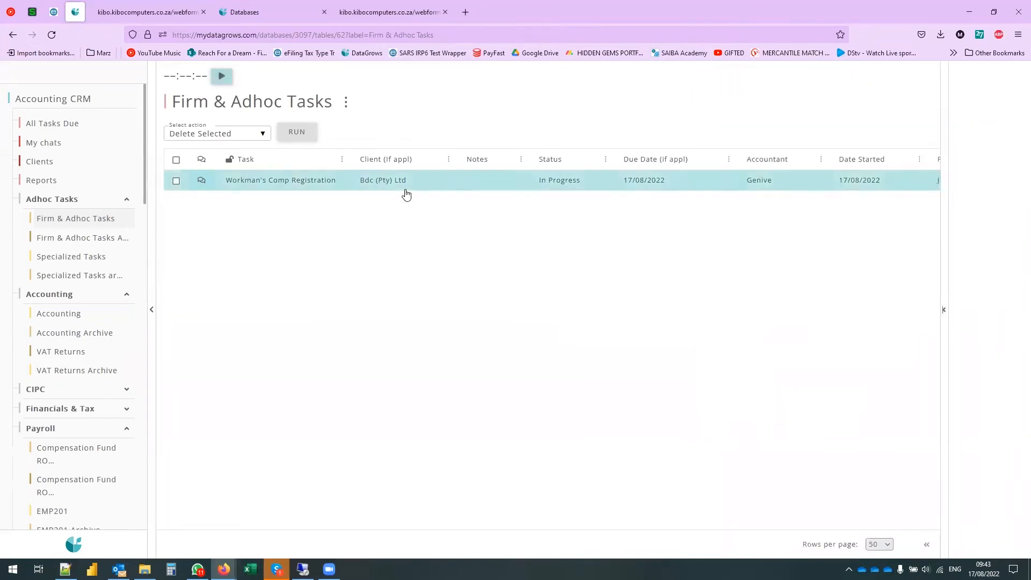
left_click(222, 78)
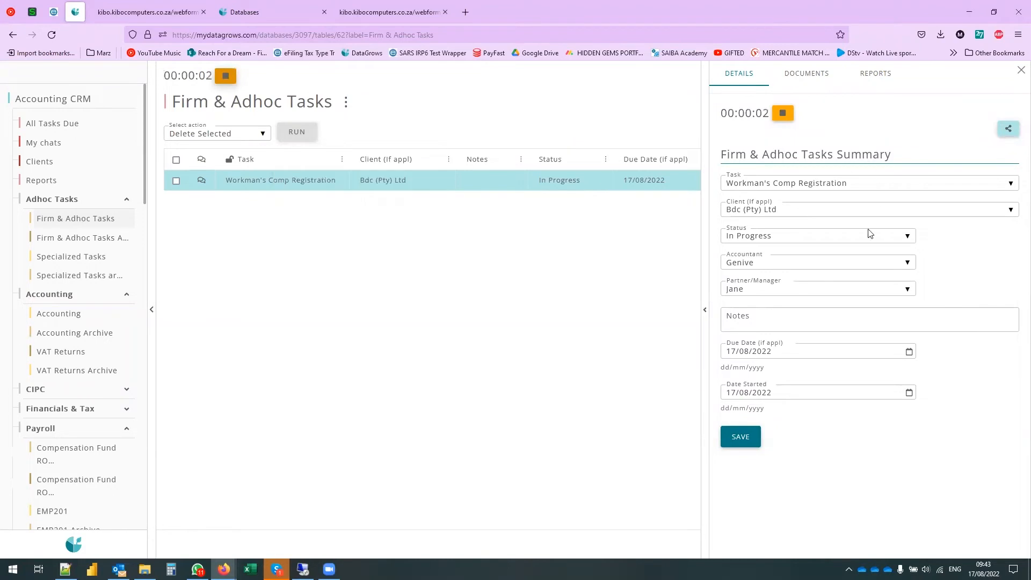
left_click(768, 236)
left_click(762, 299)
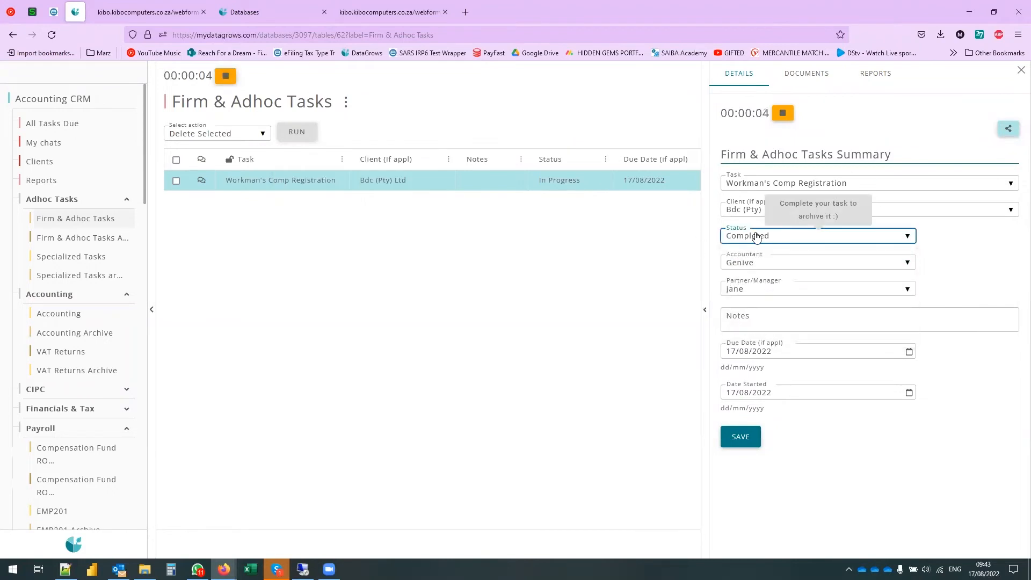
left_click(781, 114)
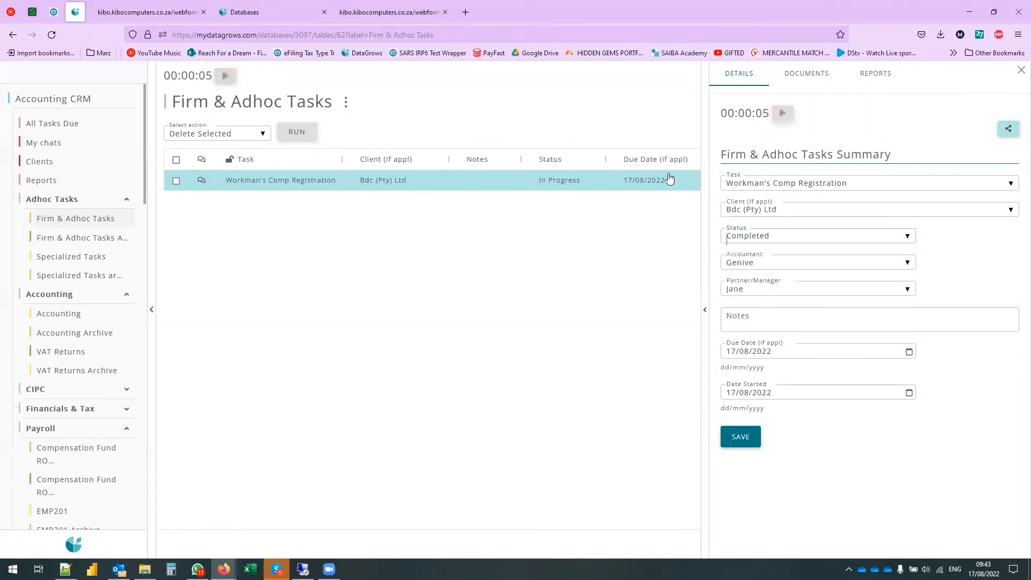
left_click(741, 437)
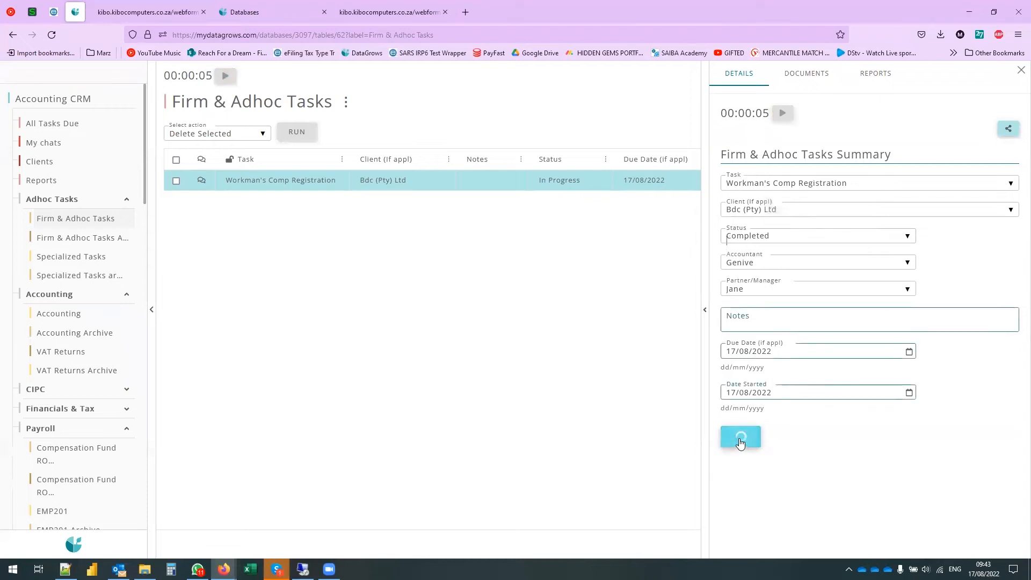
- Reopen the archived Workman's Comp Registration task with status In Progress, save it and return to the Firm & Adhoc Tasks table
left_click(65, 240)
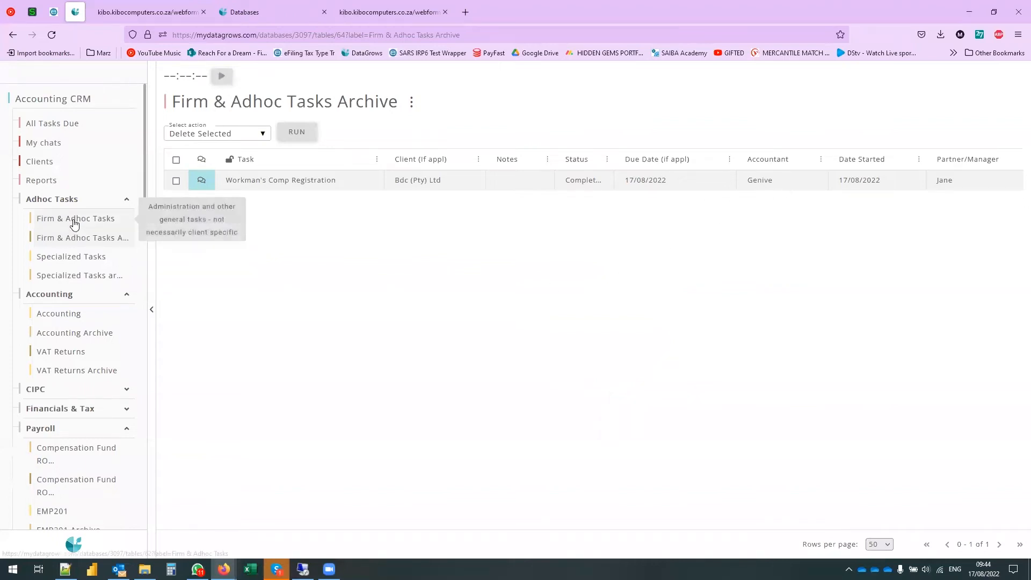
left_click(579, 179)
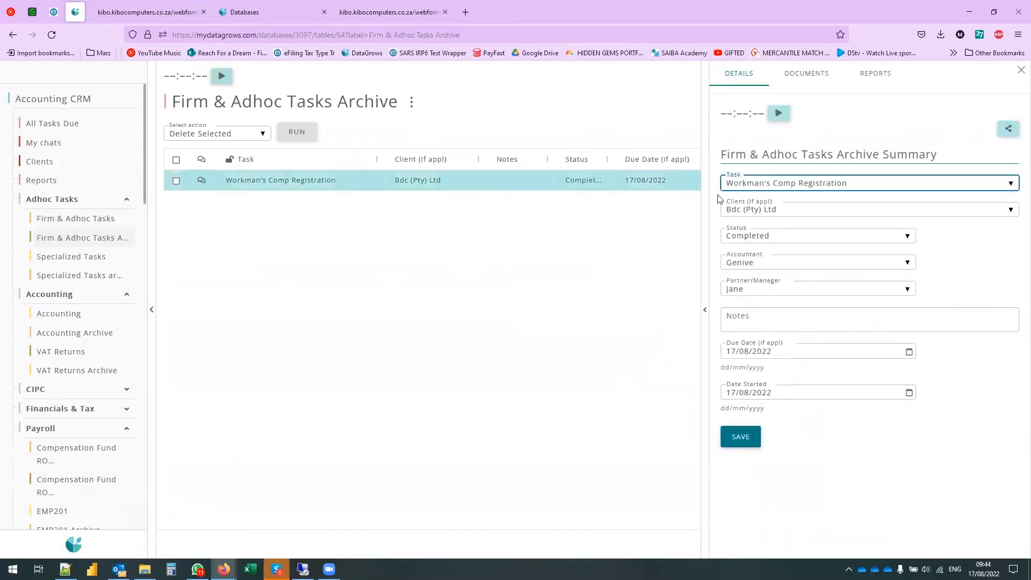
left_click(777, 236)
left_click(788, 314)
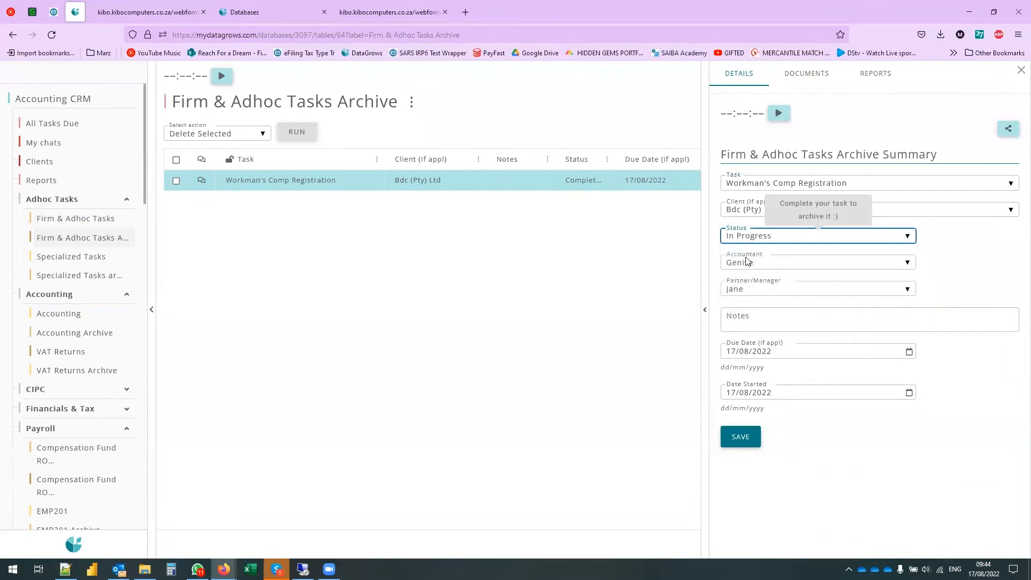
left_click(741, 444)
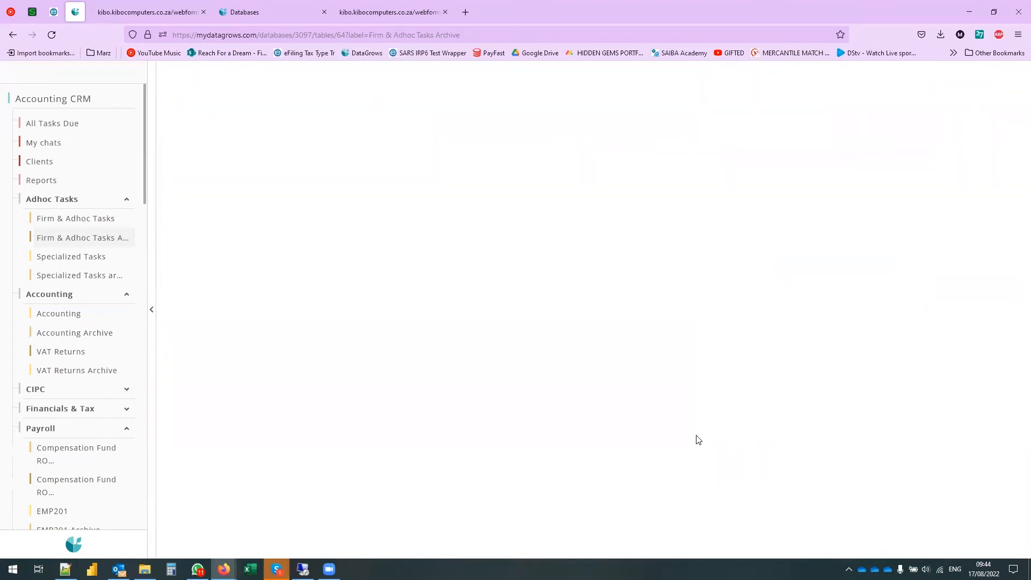
left_click(83, 218)
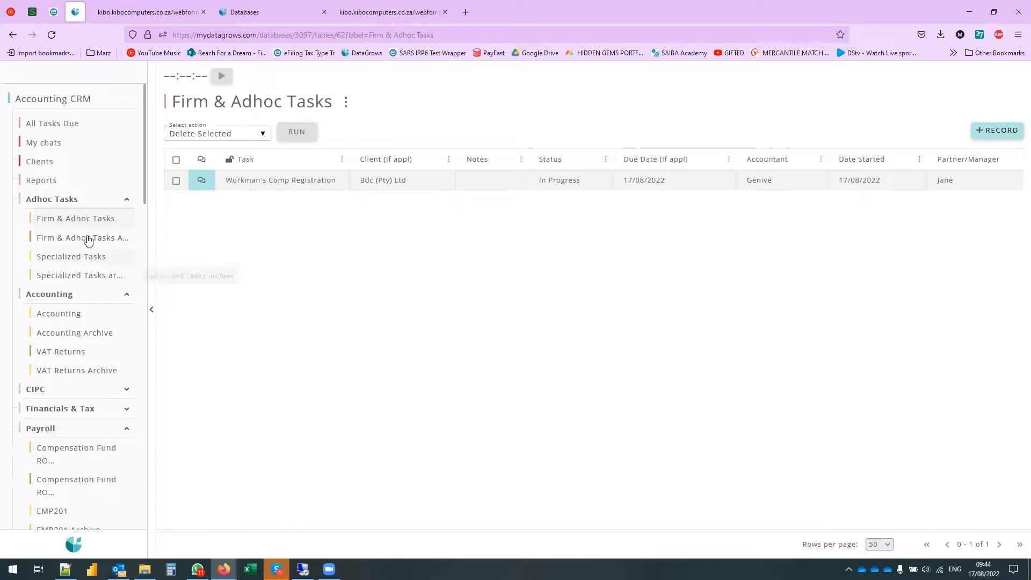
- View the Specialized Tasks table and open the Specialized Scheduler table from the Setup group
left_click(69, 263)
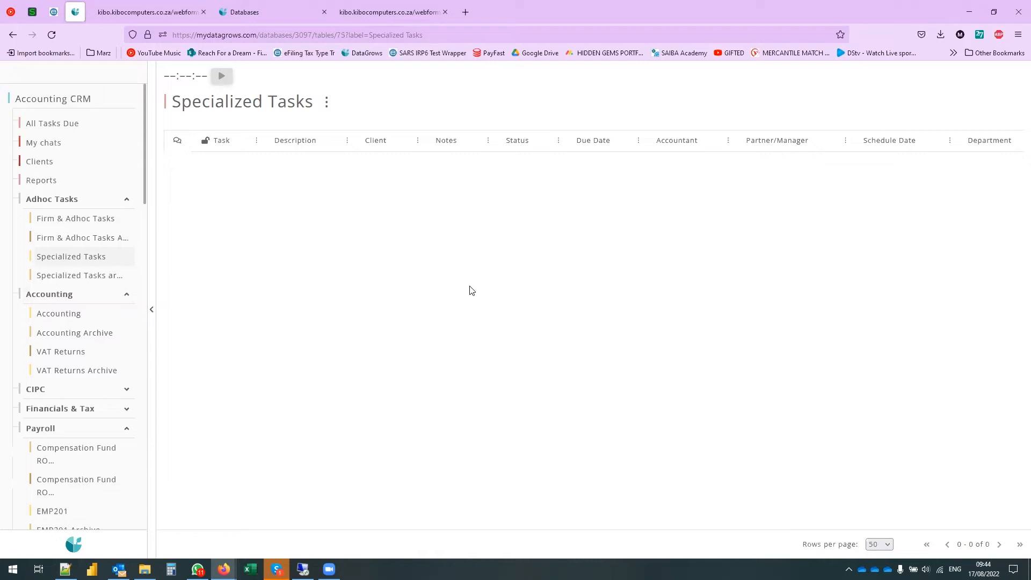
scroll(110, 418, "down", 6)
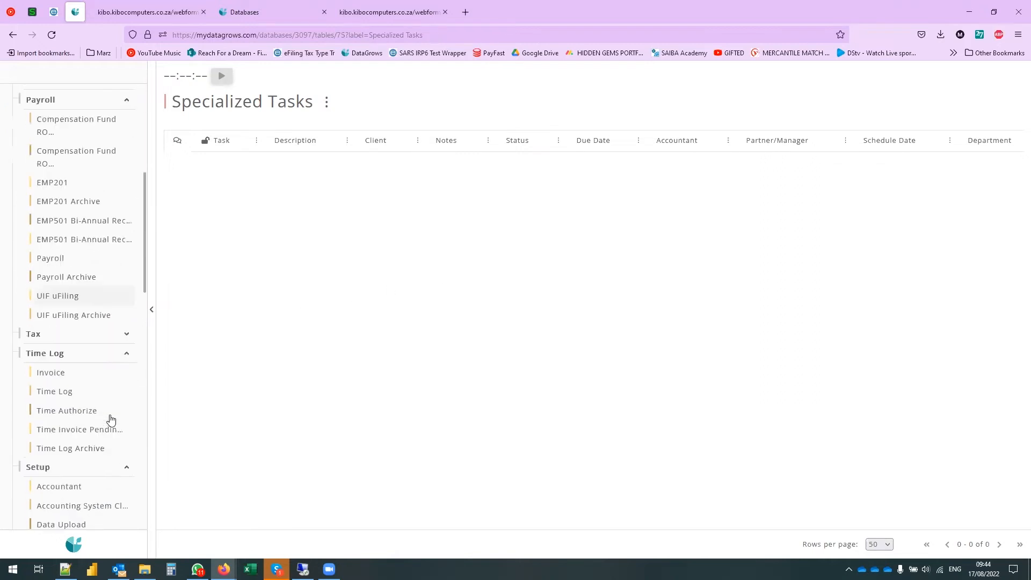
scroll(109, 419, "down", 2)
scroll(126, 435, "down", 2)
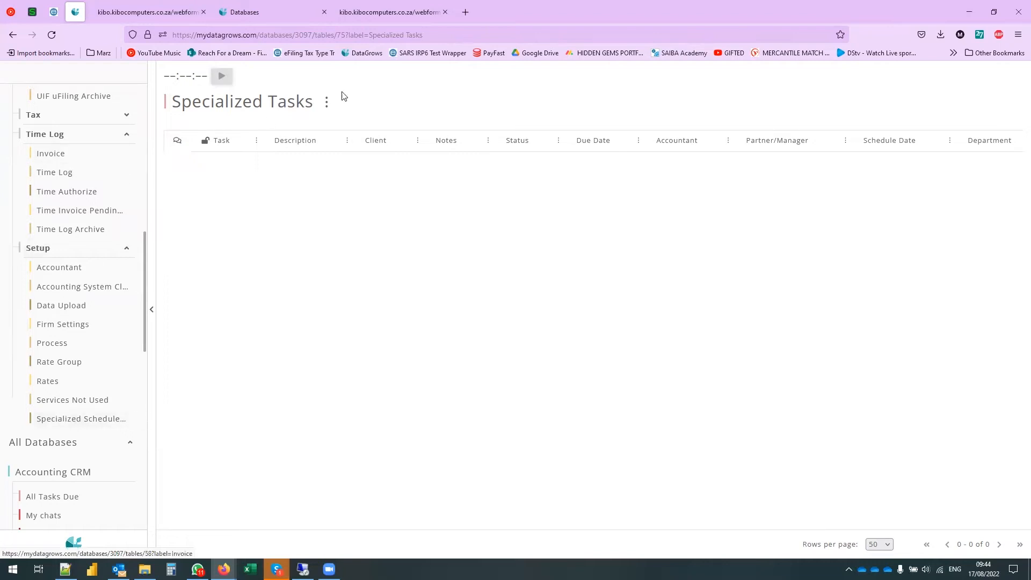
left_click(59, 420)
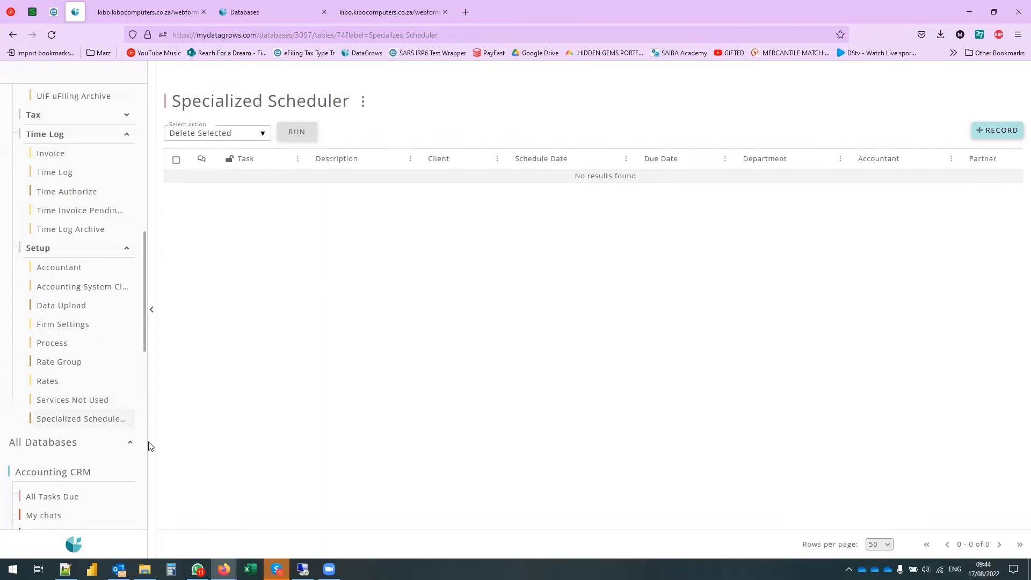
- Expand the CIPC, Financials & Tax and Tax groups and look over the task tables in each department
scroll(86, 304, "up", 6)
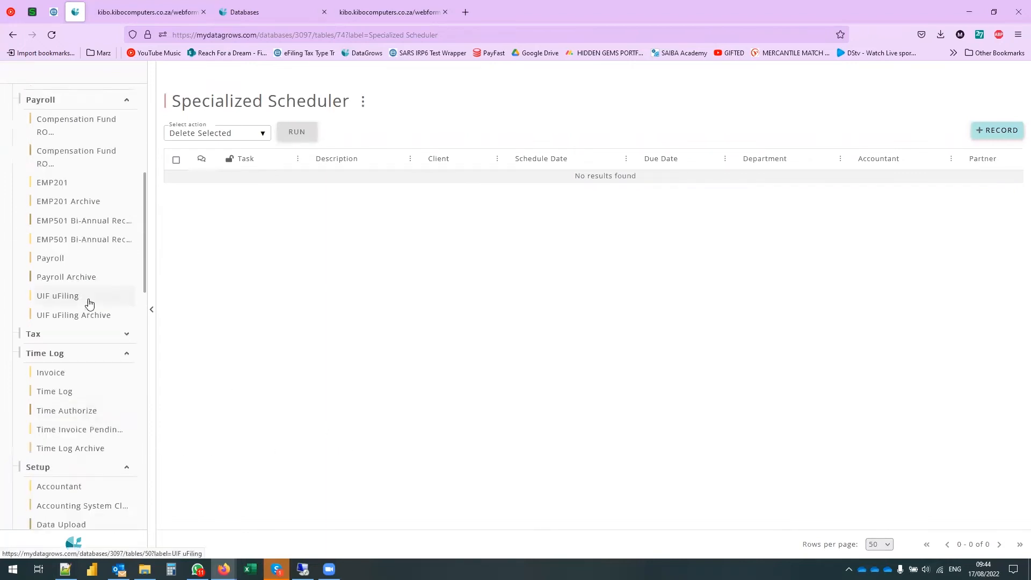
scroll(88, 297, "up", 2)
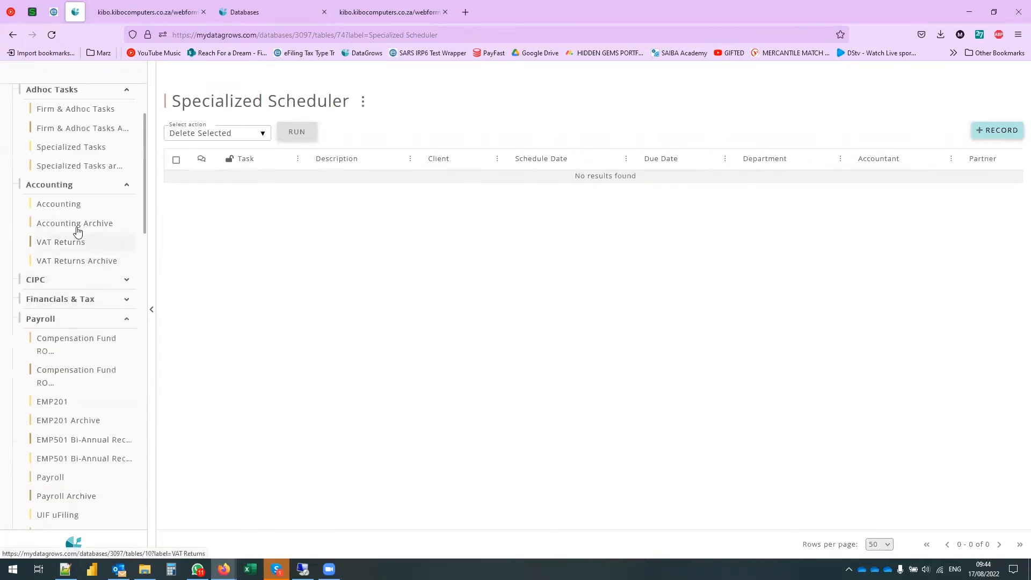
left_click(69, 282)
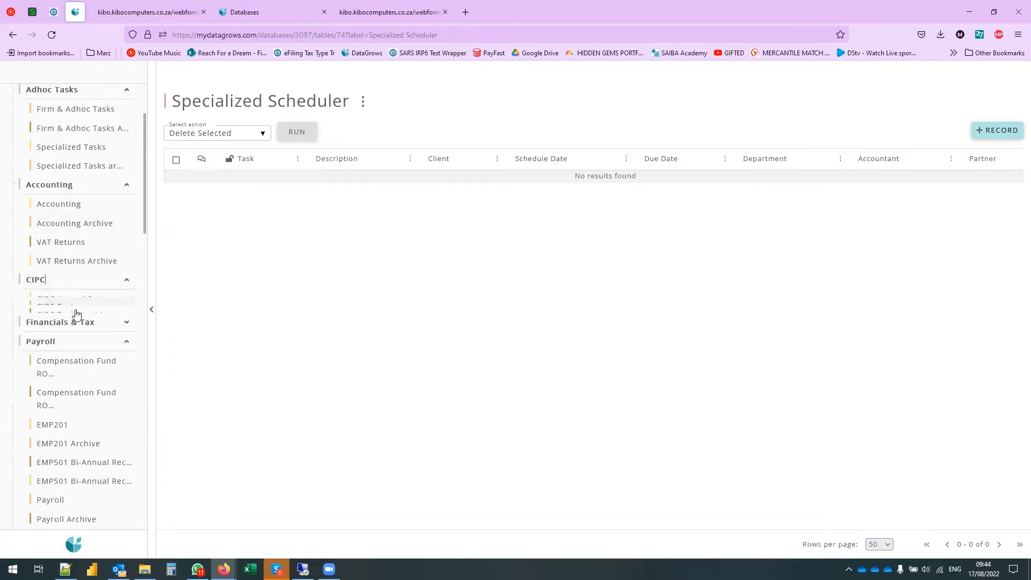
left_click(64, 374)
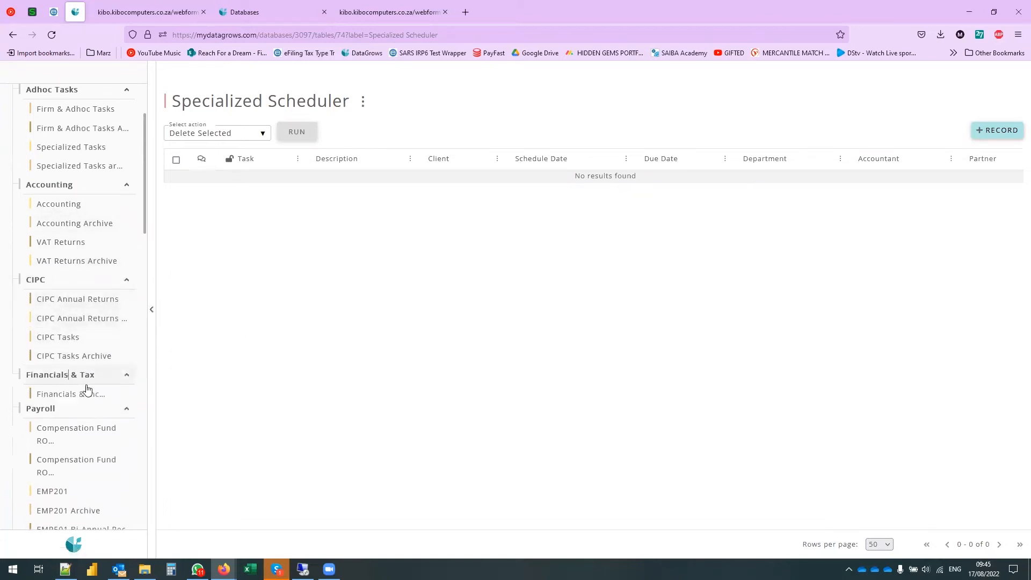
scroll(64, 349, "down", 2)
scroll(73, 302, "down", 2)
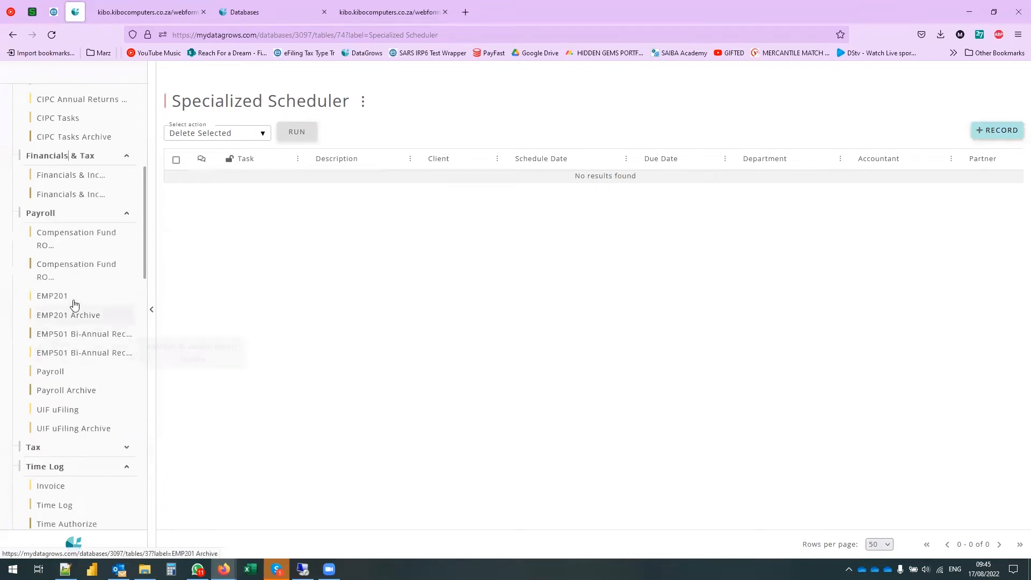
scroll(103, 418, "down", 2)
left_click(68, 337)
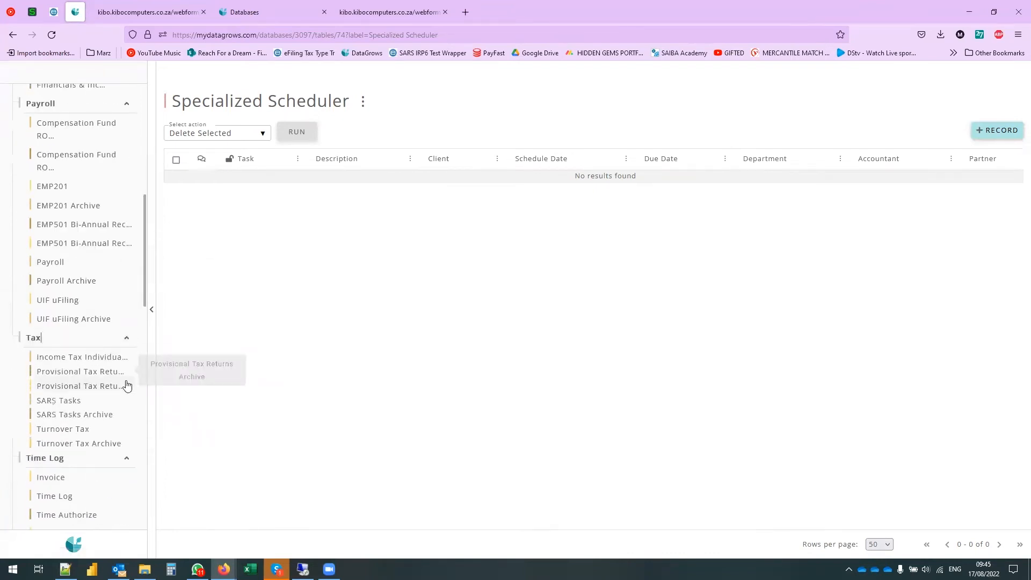
scroll(81, 323, "down", 2)
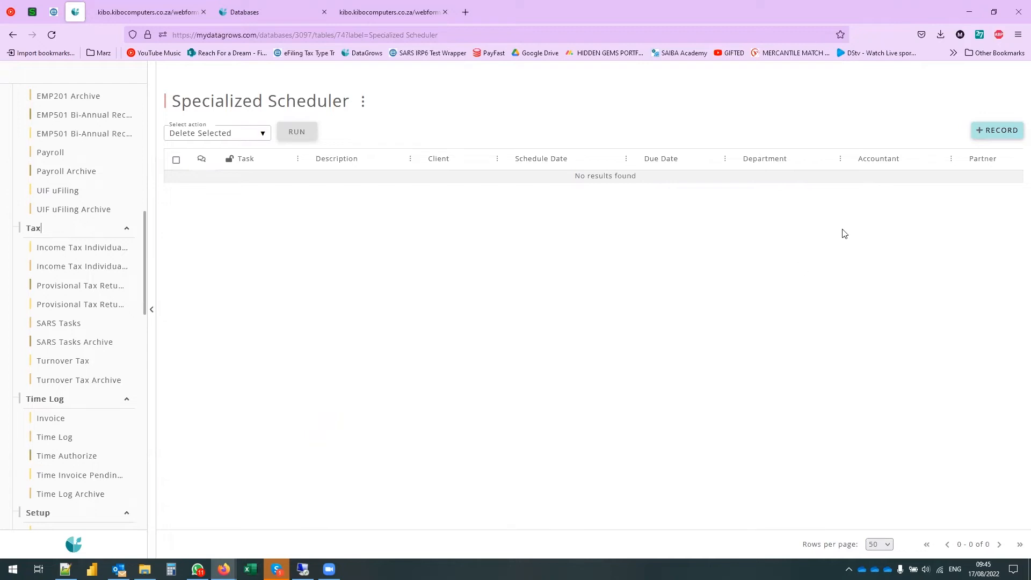
- Start a new Specialized Scheduler record with the task Pay employees' salaries
left_click(999, 129)
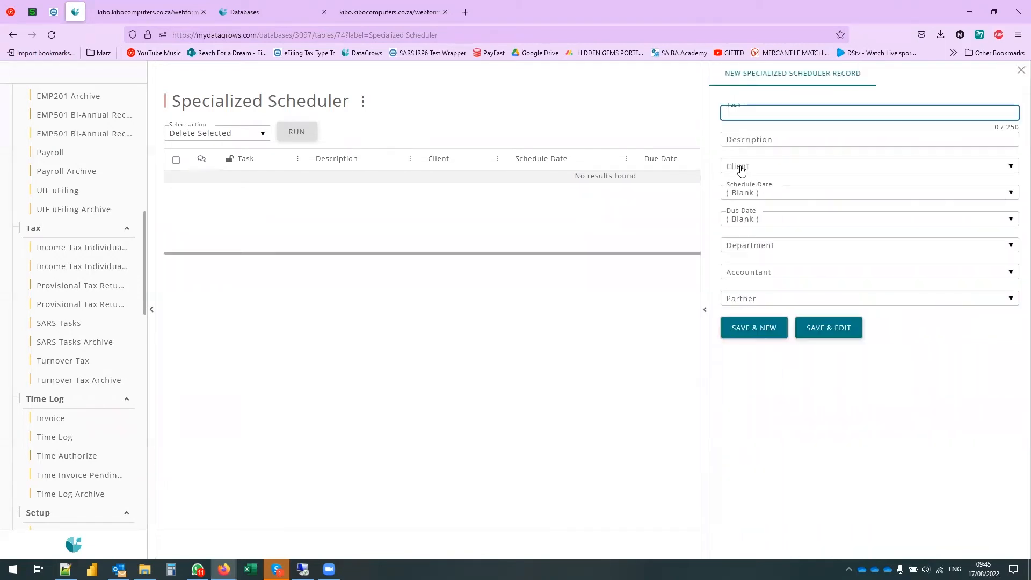
left_click(754, 113)
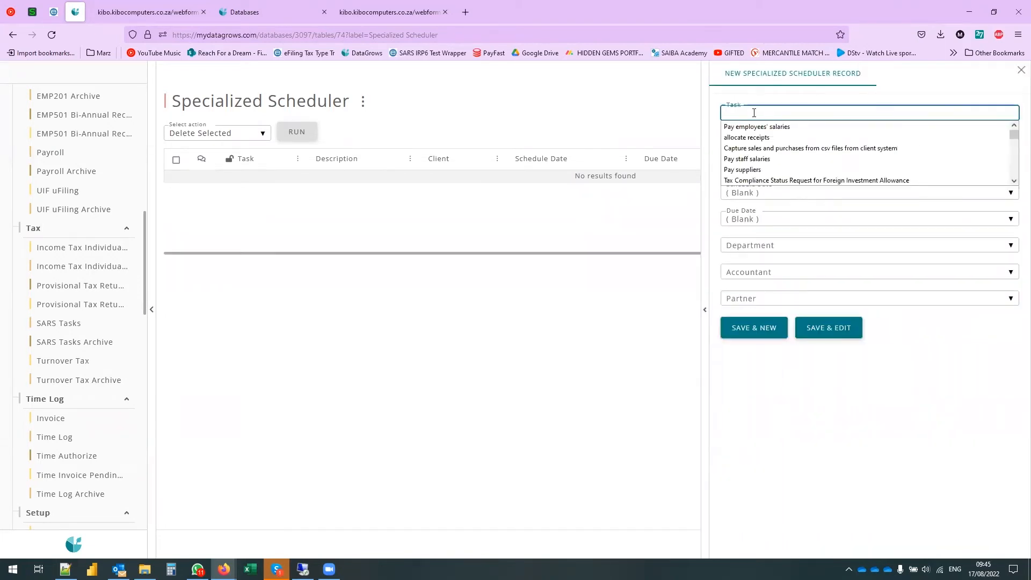
left_click(814, 128)
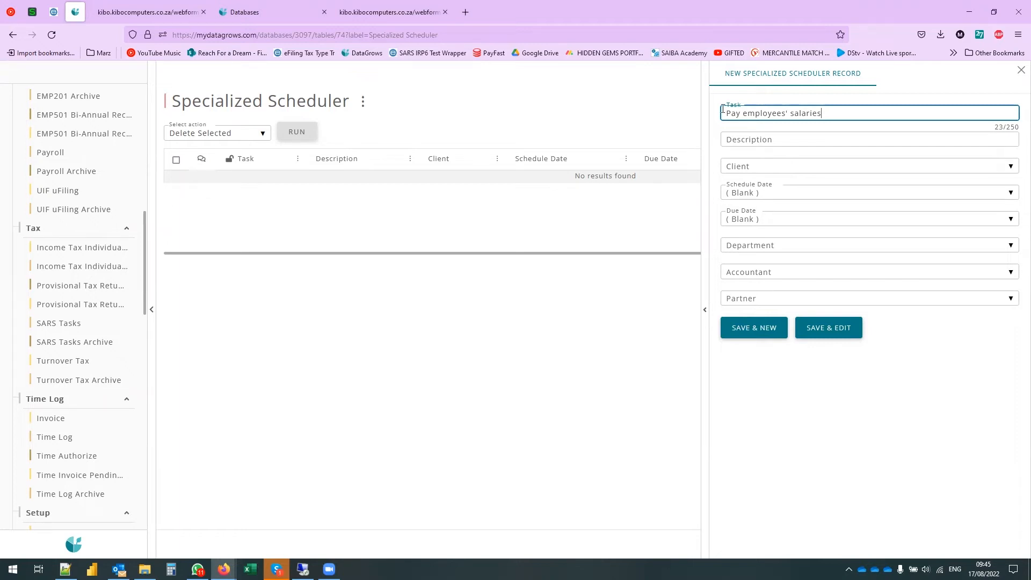
- Set the description to "Log into FNB once payroll is approved, import nett pay, wait for authorization" and the client to Bdc (Pty) Ltd
left_click(774, 139)
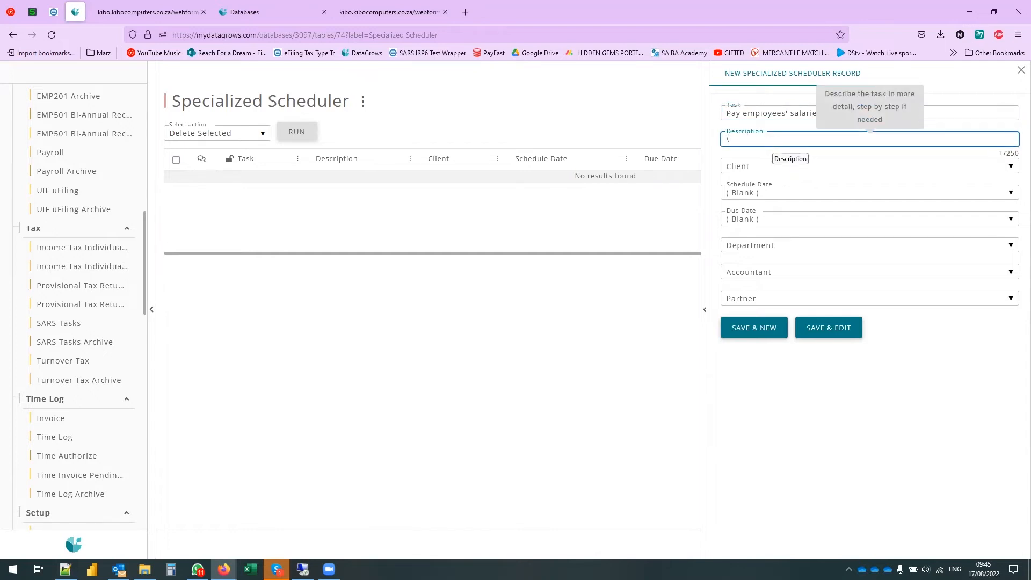
type("Onc")
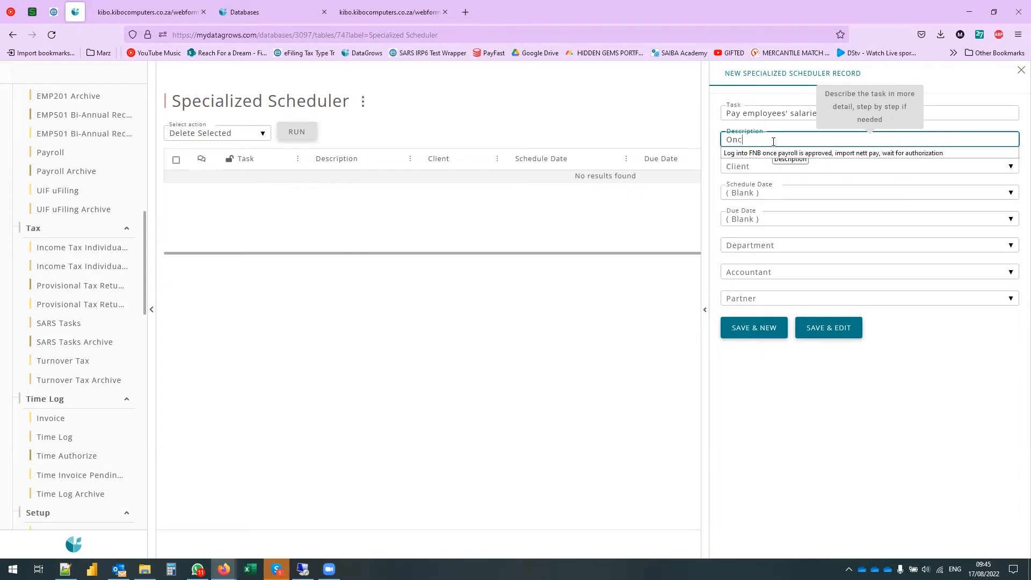
type("e")
left_click(784, 154)
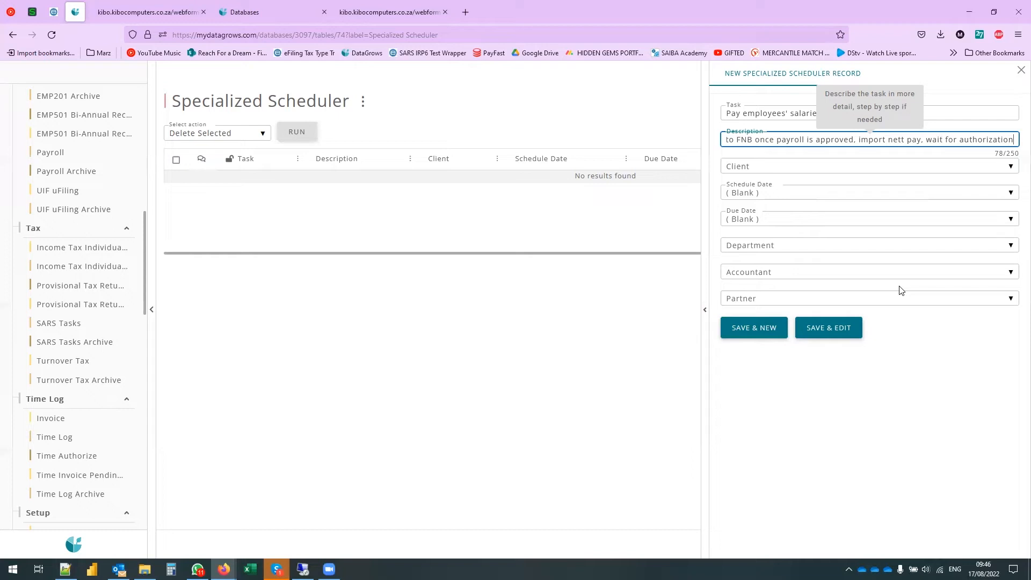
left_click(813, 170)
left_click(819, 237)
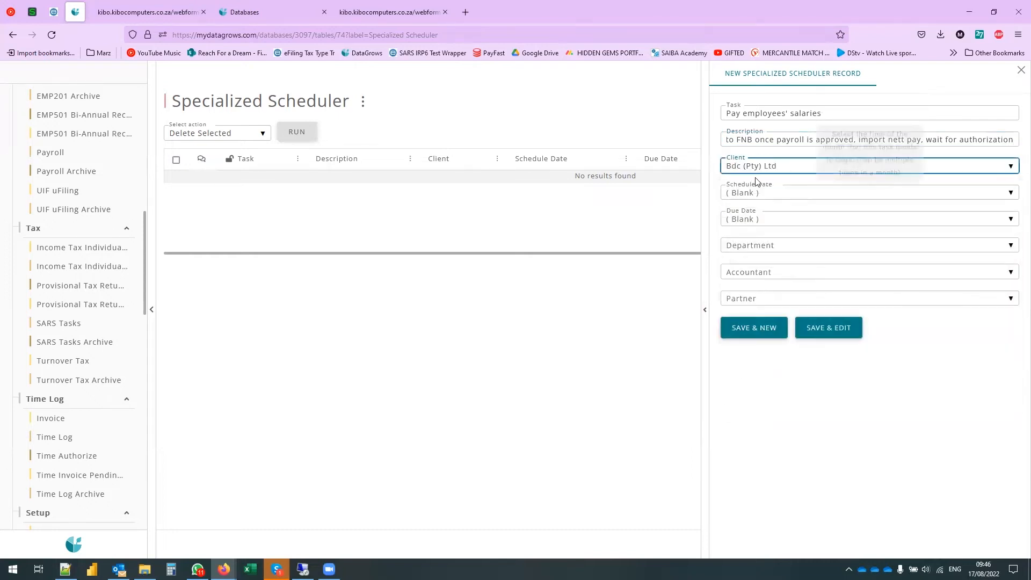
- Look through the schedule date options and set the new record's schedule date to "20th or last working day before"
left_click(781, 194)
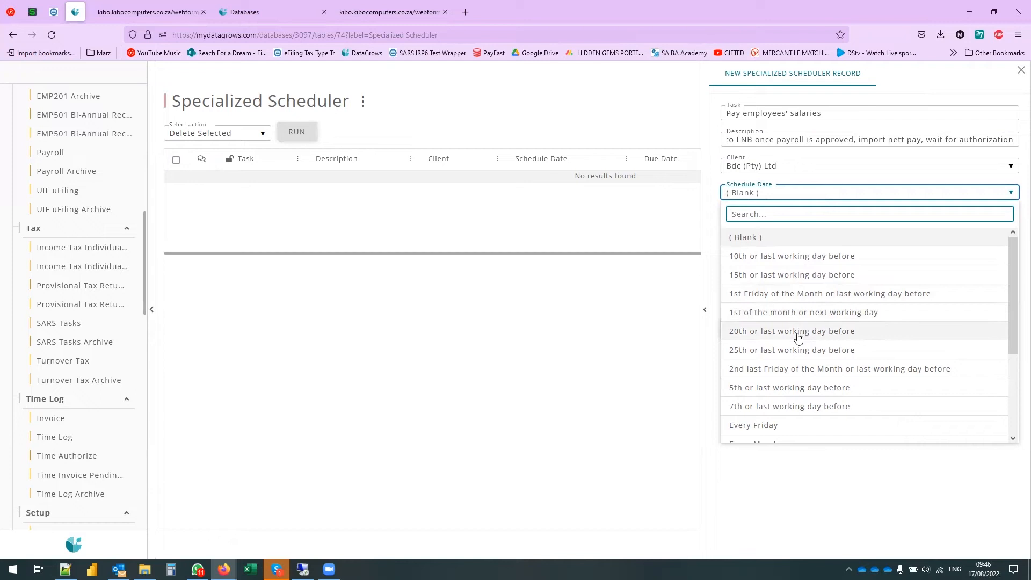
scroll(792, 360, "down", 4)
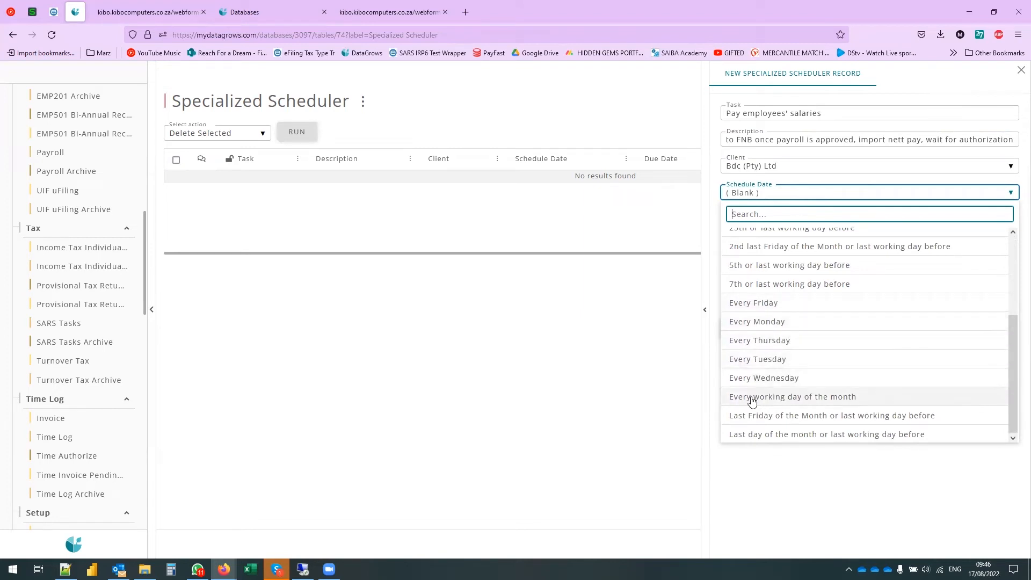
scroll(916, 405, "down", 1)
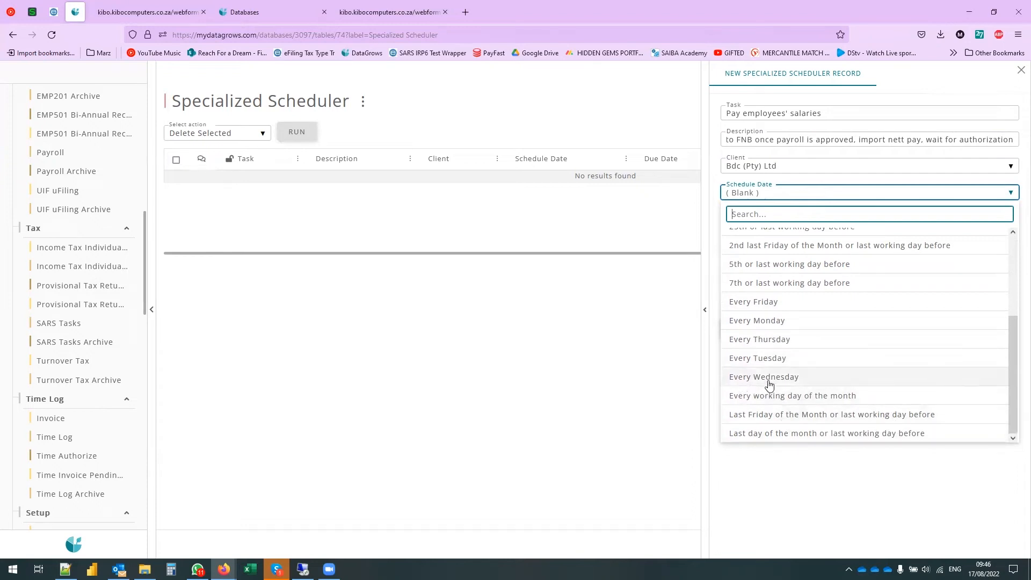
scroll(773, 378, "up", 5)
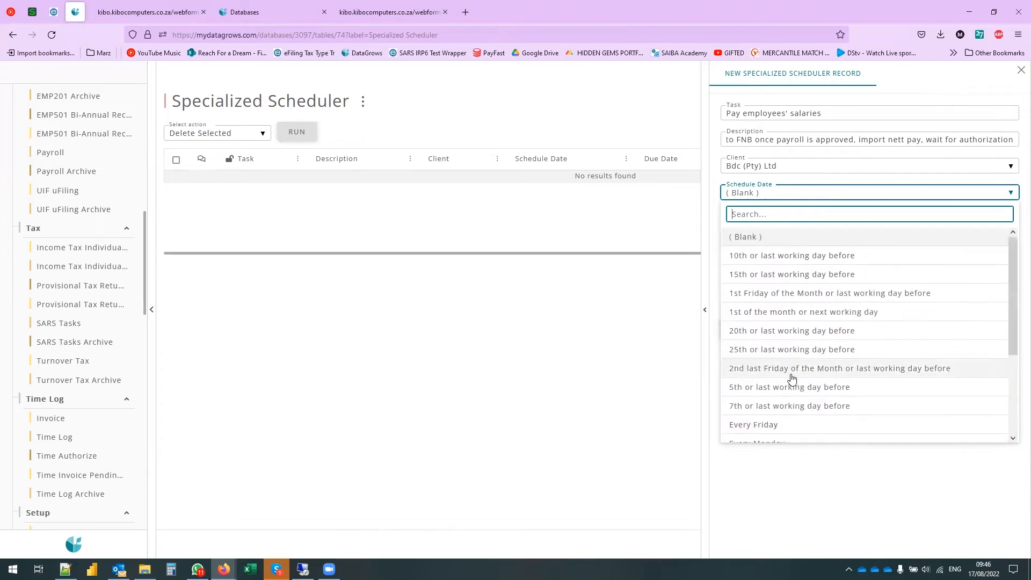
left_click(781, 338)
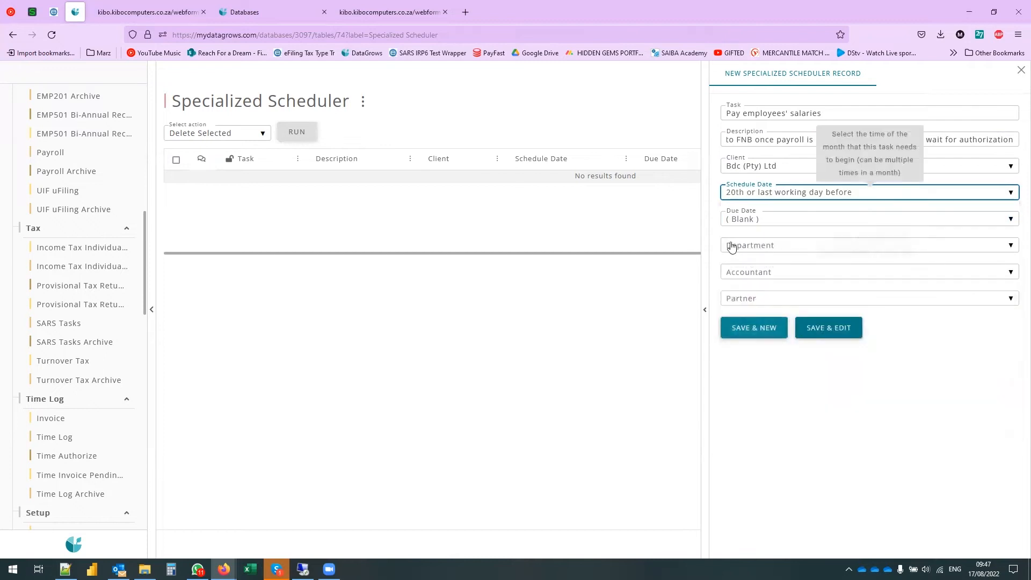
- Set the due date to "25th or last working day before" and check the August 2022 dates in the system calendar
left_click(806, 219)
left_click(777, 376)
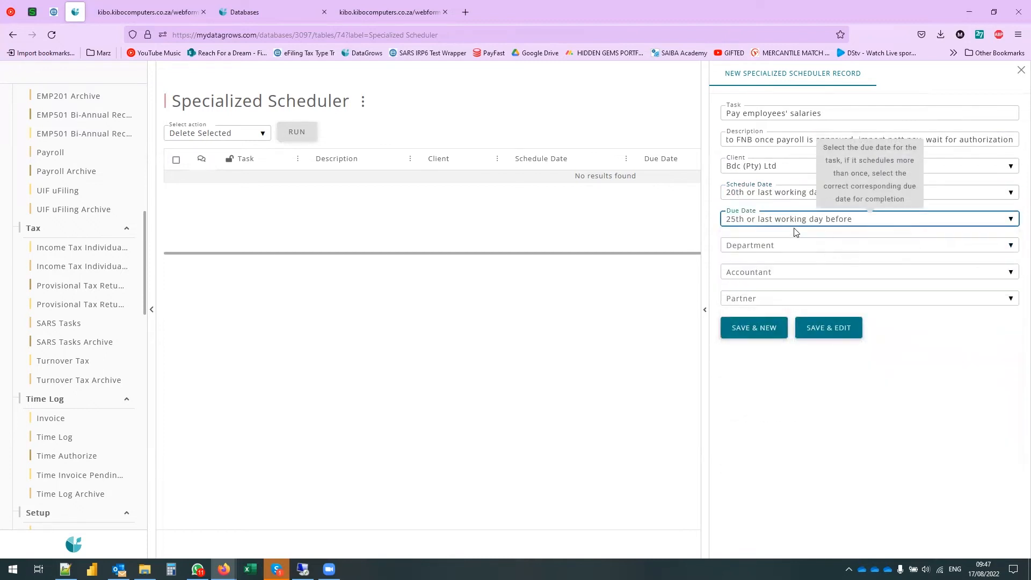
left_click(939, 389)
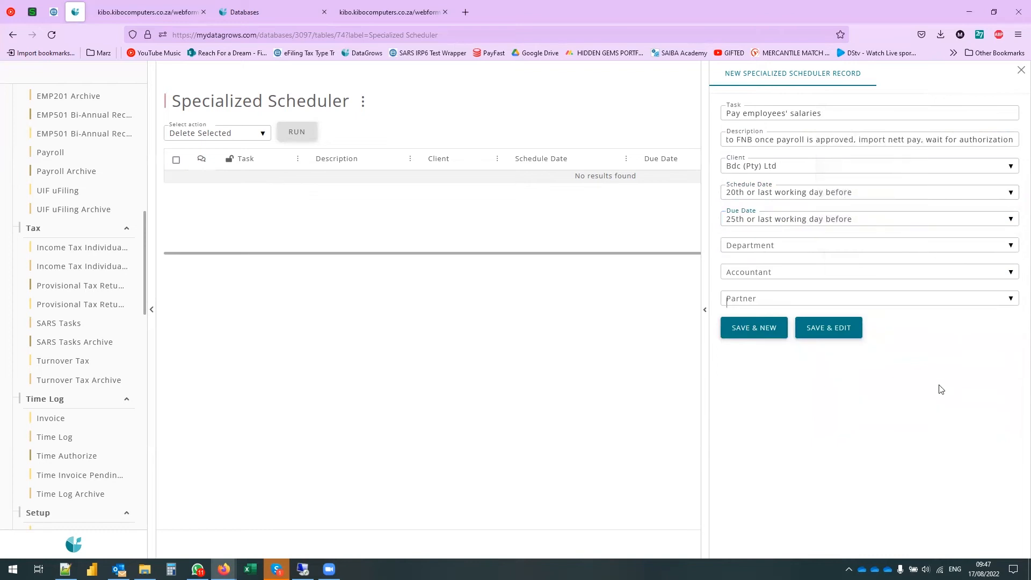
left_click(983, 569)
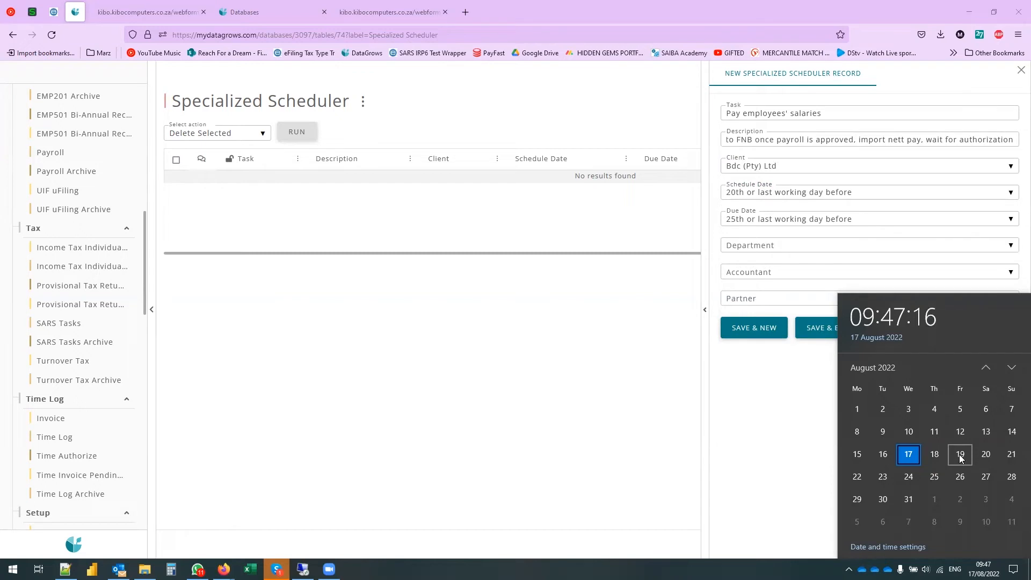
- Set the department of the new scheduler record to Payroll
left_click(792, 248)
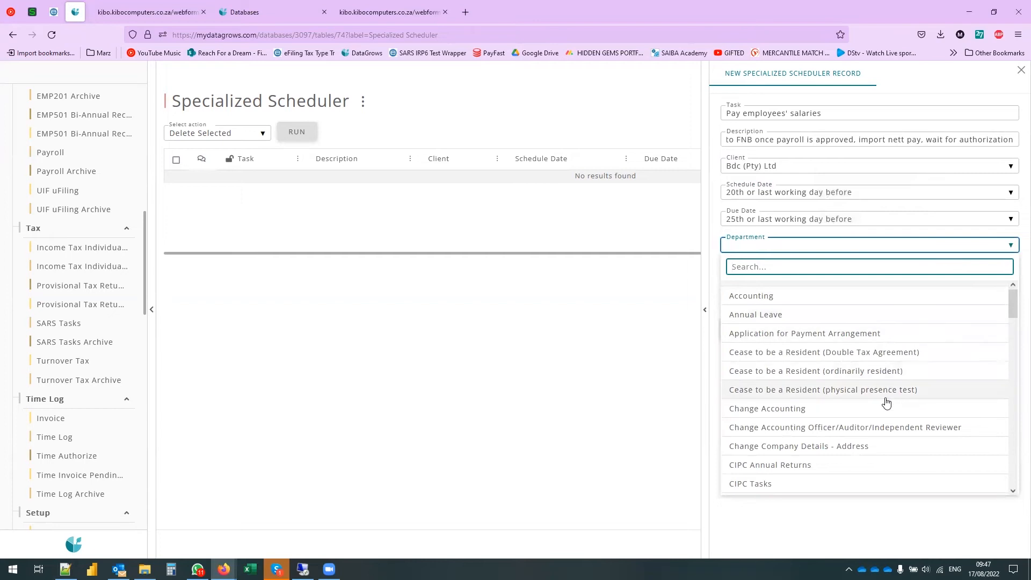
scroll(886, 413, "down", 3)
scroll(887, 413, "down", 12)
scroll(809, 374, "up", 2)
left_click(751, 318)
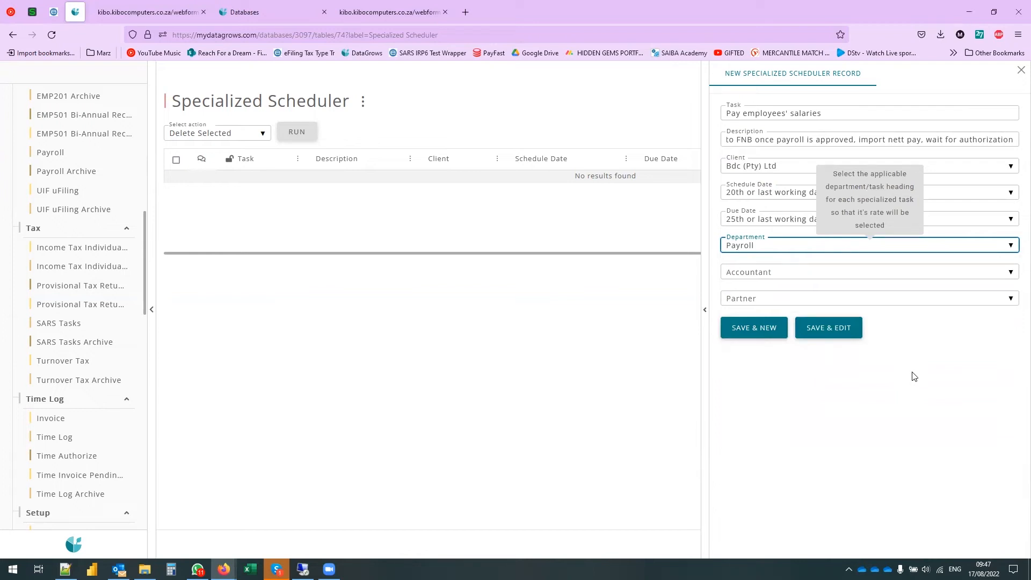
left_click(831, 116)
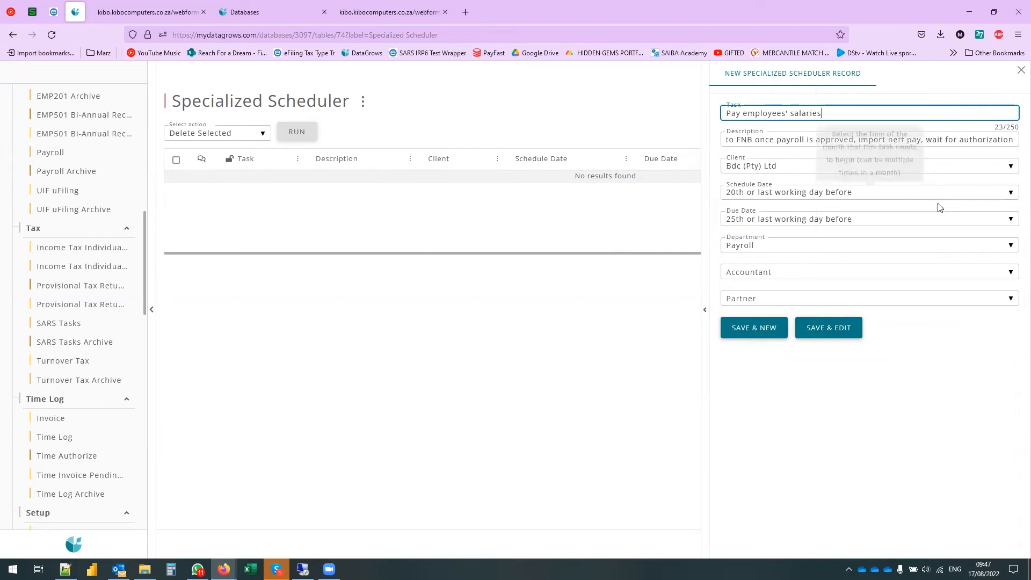
- Assign the responsible accountant and the reviewing partner, and save the scheduler record
left_click(799, 275)
left_click(771, 343)
left_click(766, 298)
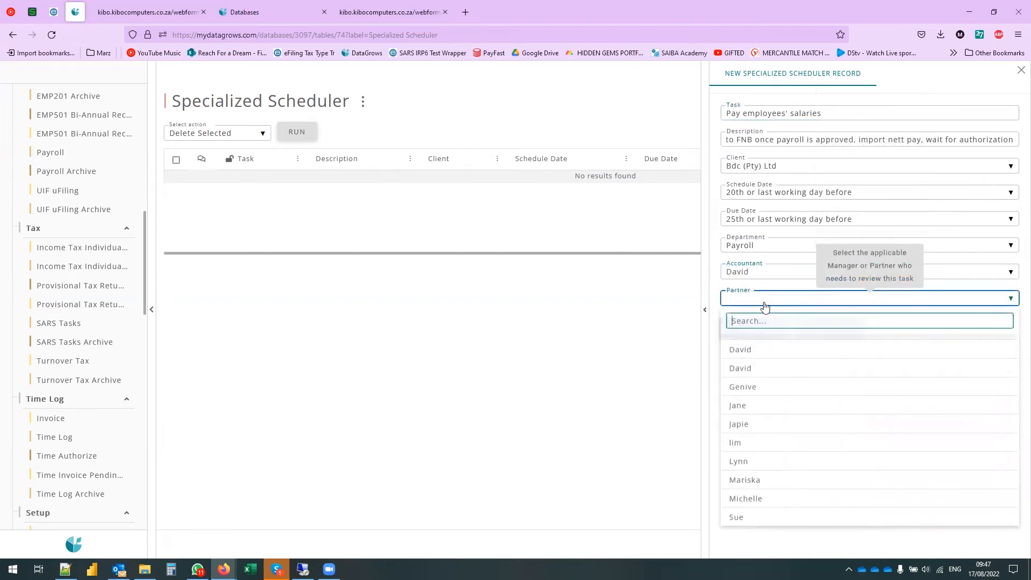
left_click(770, 480)
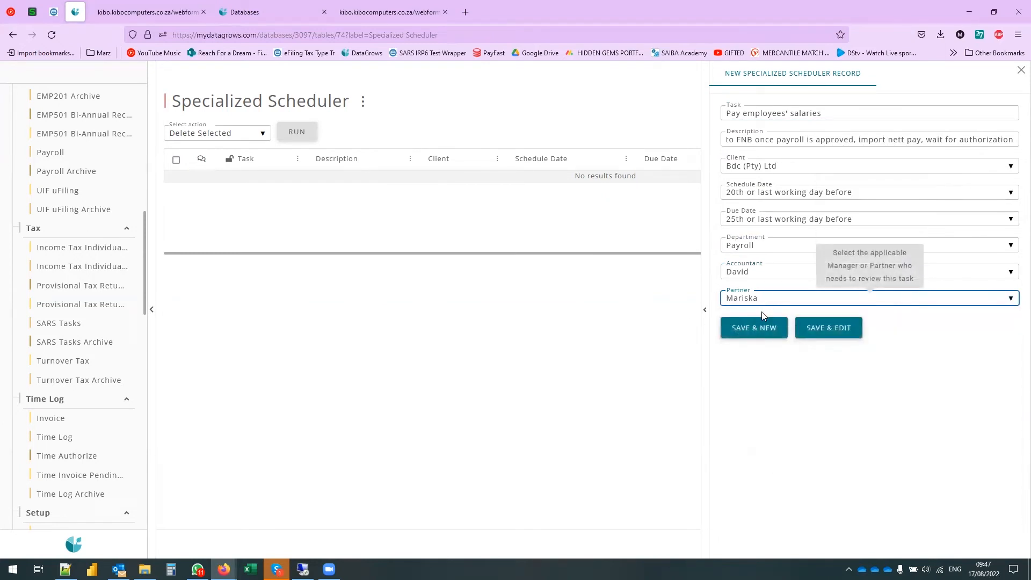
left_click(758, 328)
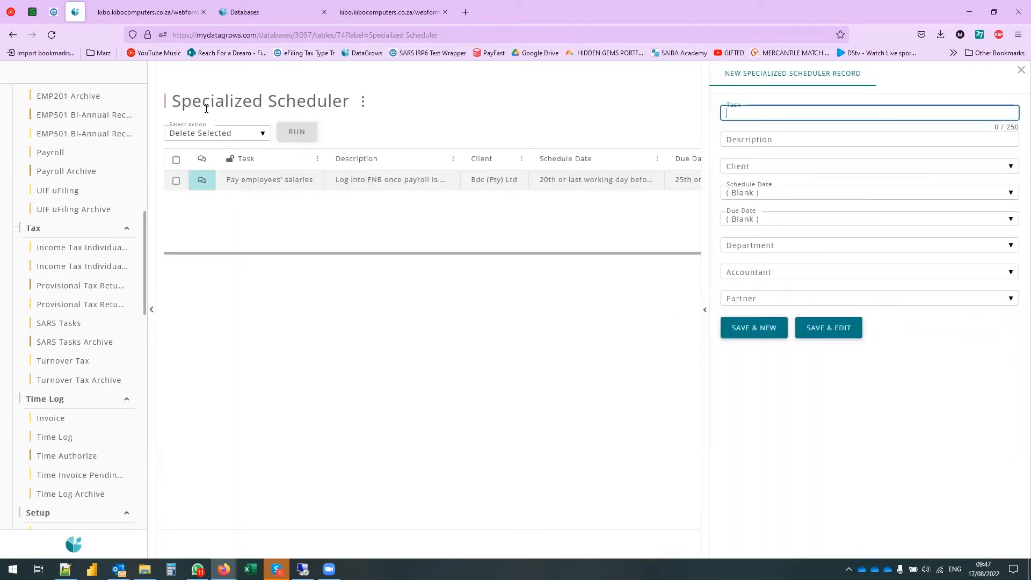
left_click(1021, 71)
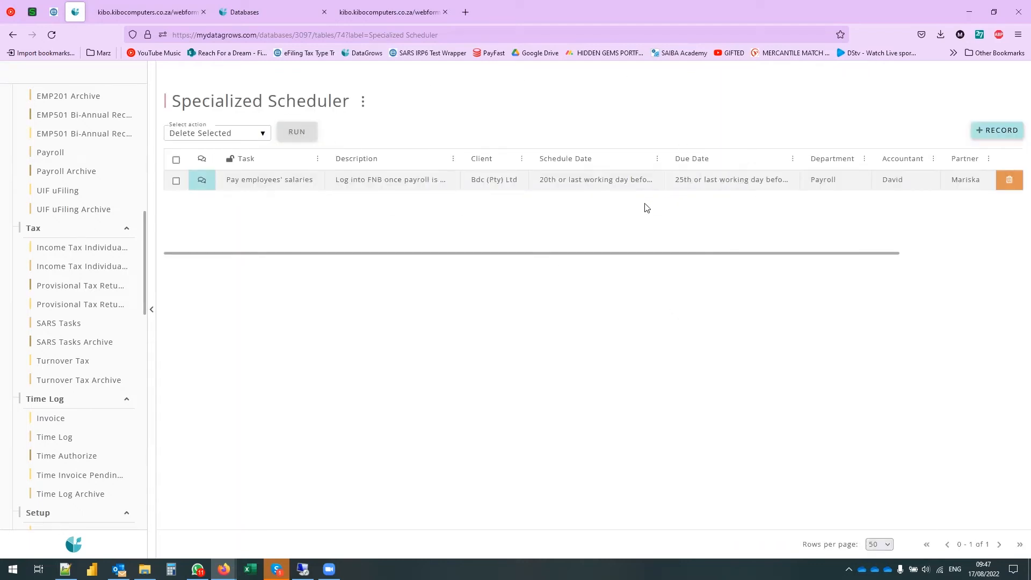
- Open the Specialized Tasks table in the Adhoc Tasks group and review the scheduled salary payment task
scroll(58, 232, "up", 6)
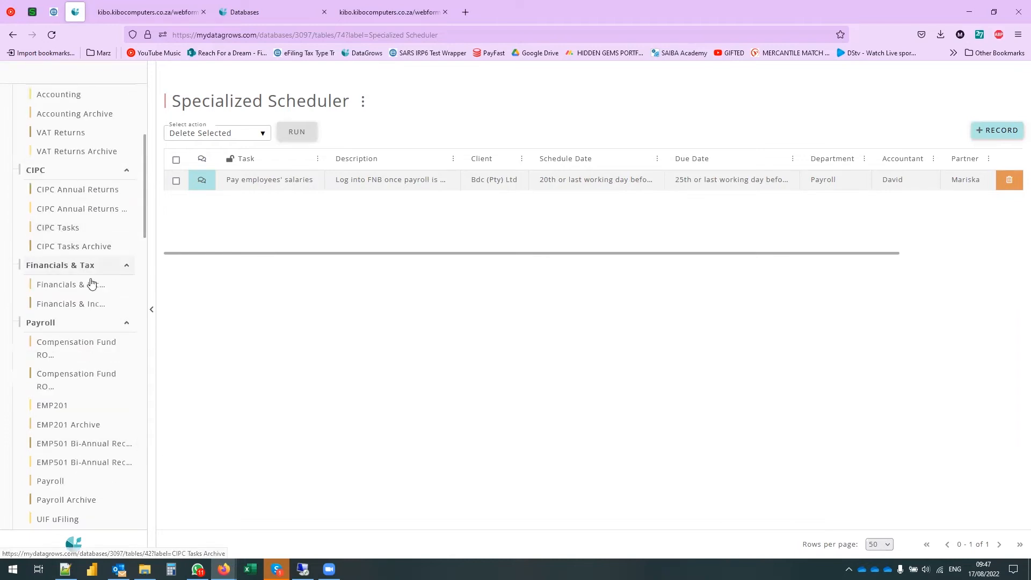
scroll(89, 280, "up", 4)
left_click(69, 256)
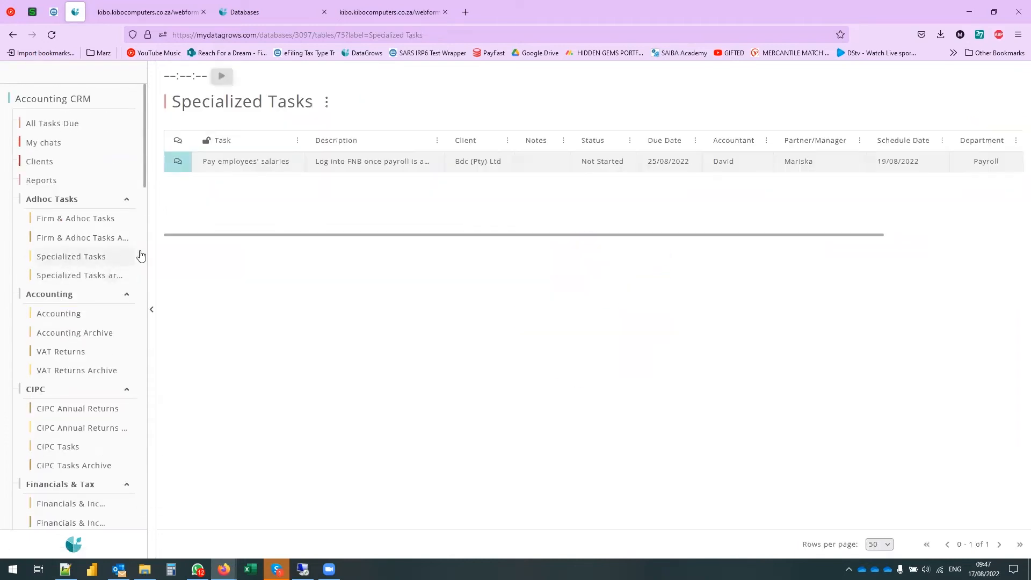
left_click(327, 102)
left_click_drag(177, 101, 322, 102)
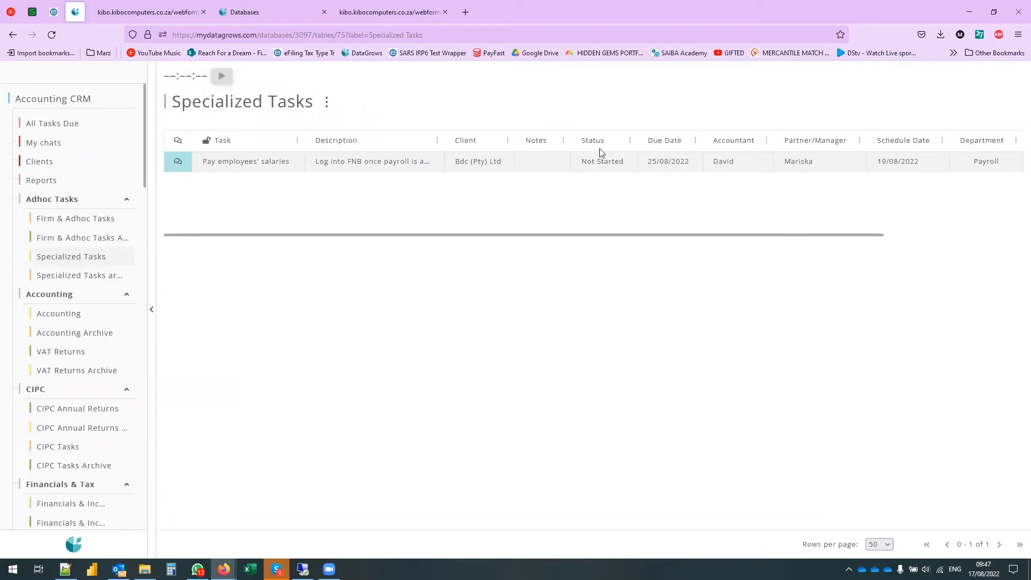
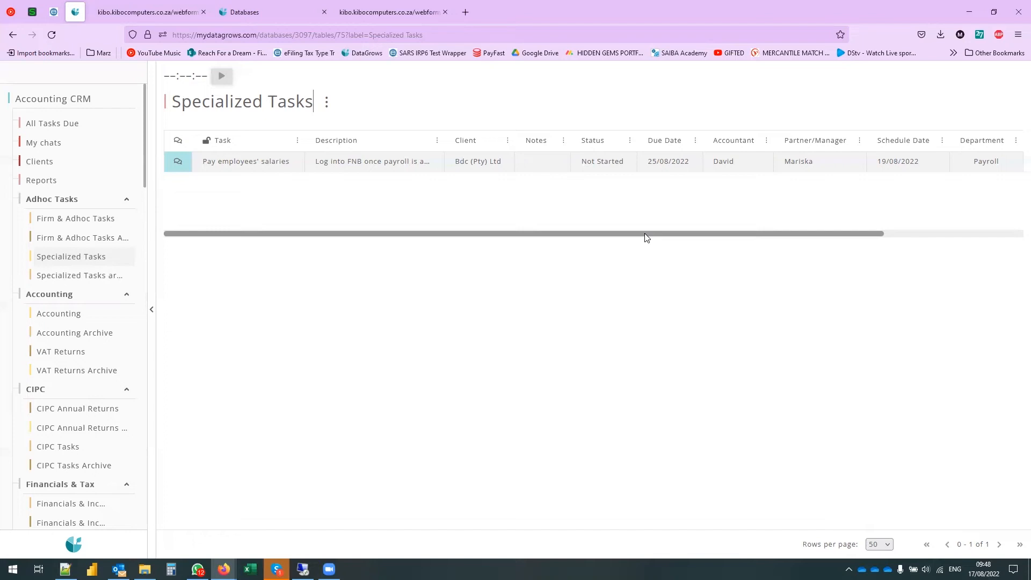
- In the other open Accounting CRM database, view the Specialized Tasks table with its client filter cleared
left_click(259, 11)
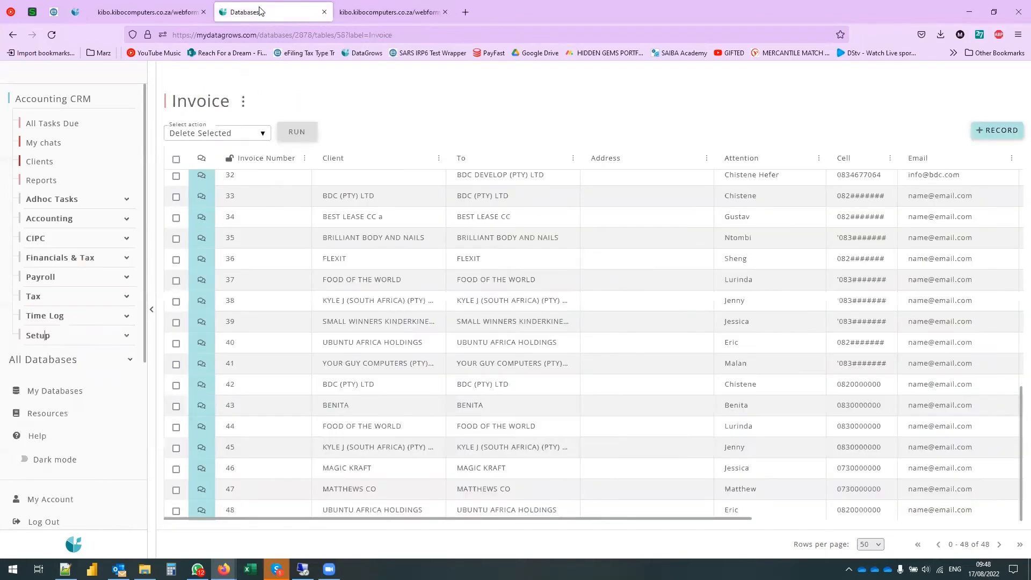
left_click(65, 204)
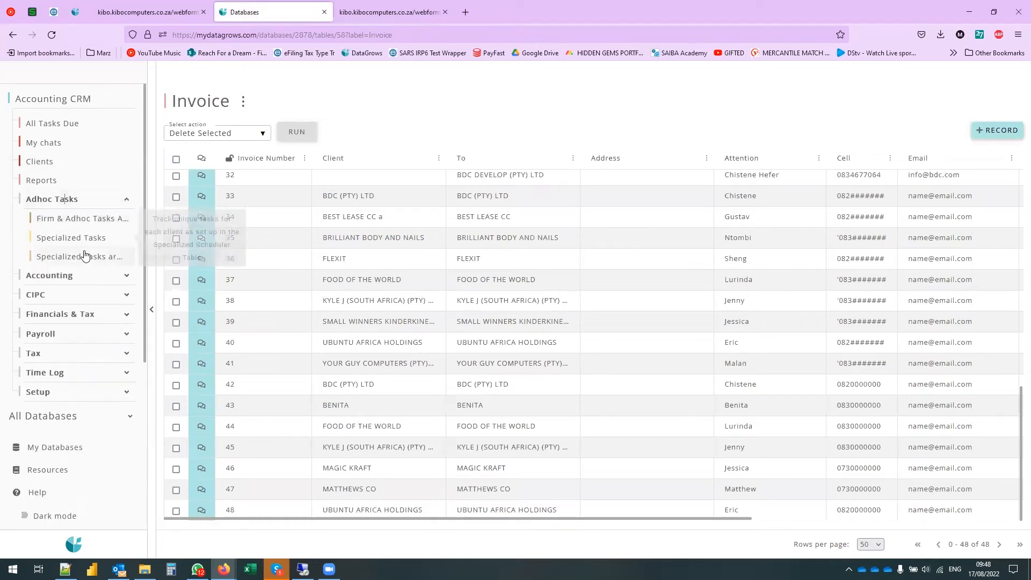
left_click(71, 256)
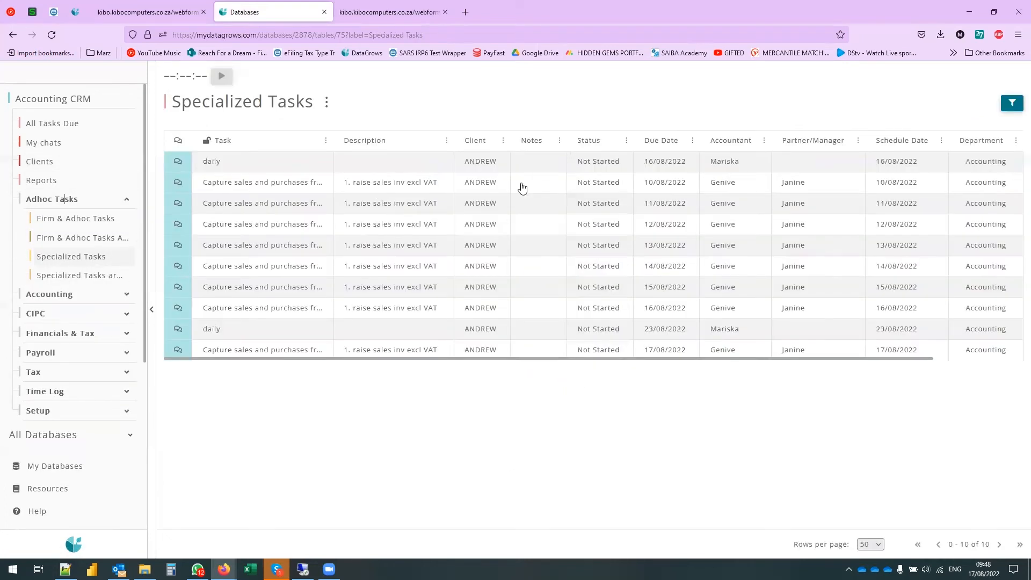
left_click(502, 141)
left_click(1012, 103)
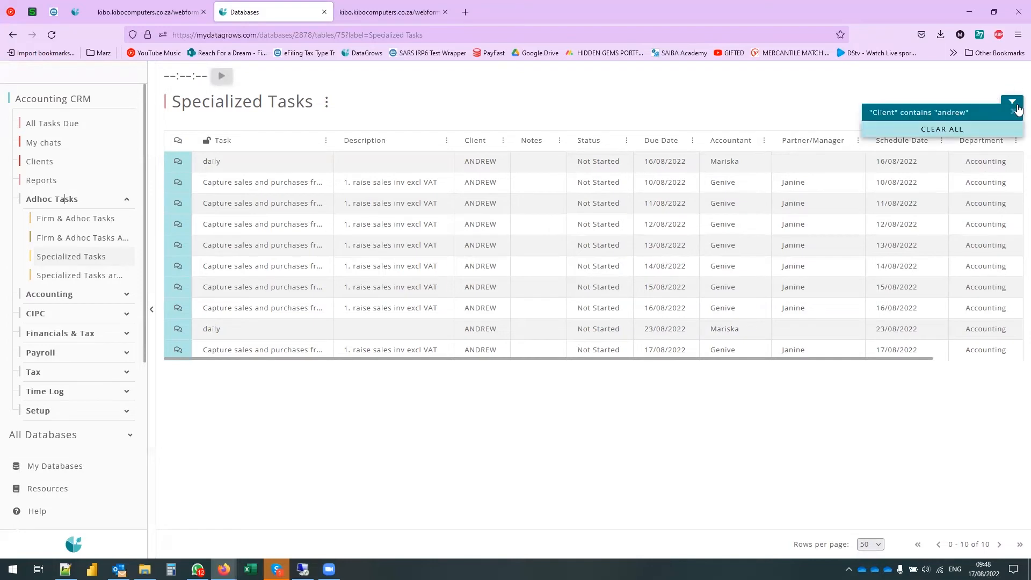
left_click(976, 130)
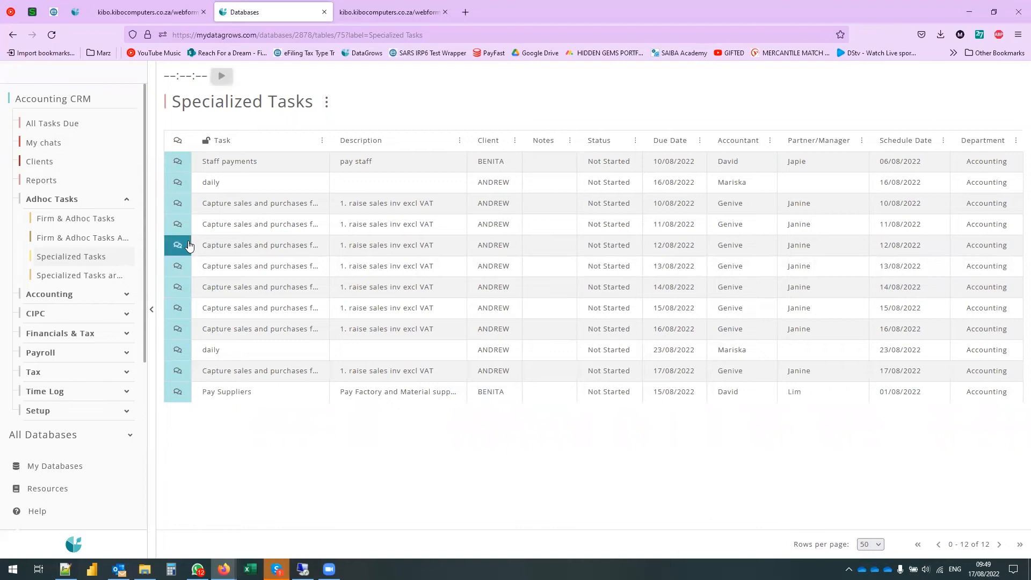
- Back in the first database, set the Pay employees' salaries task to Completed with the note "Paid on 25th" and save it
left_click(74, 10)
left_click(602, 165)
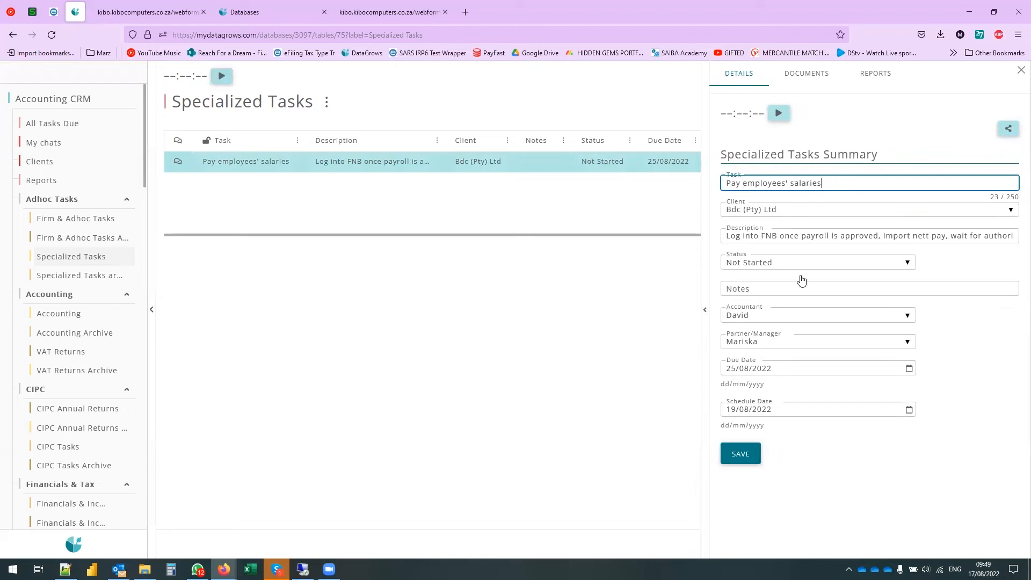
left_click(775, 264)
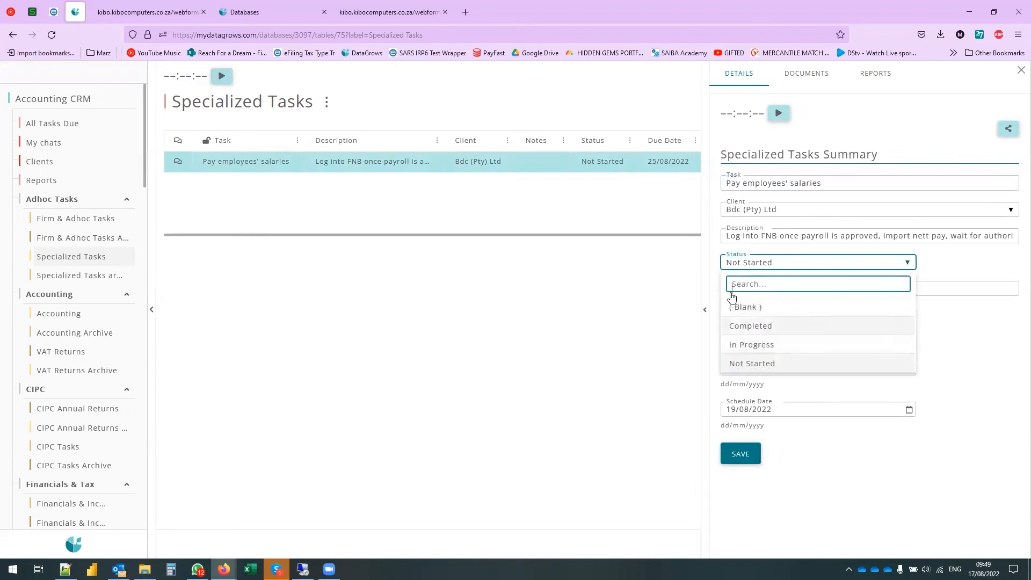
left_click(751, 326)
left_click(764, 286)
type("Paid on 25th")
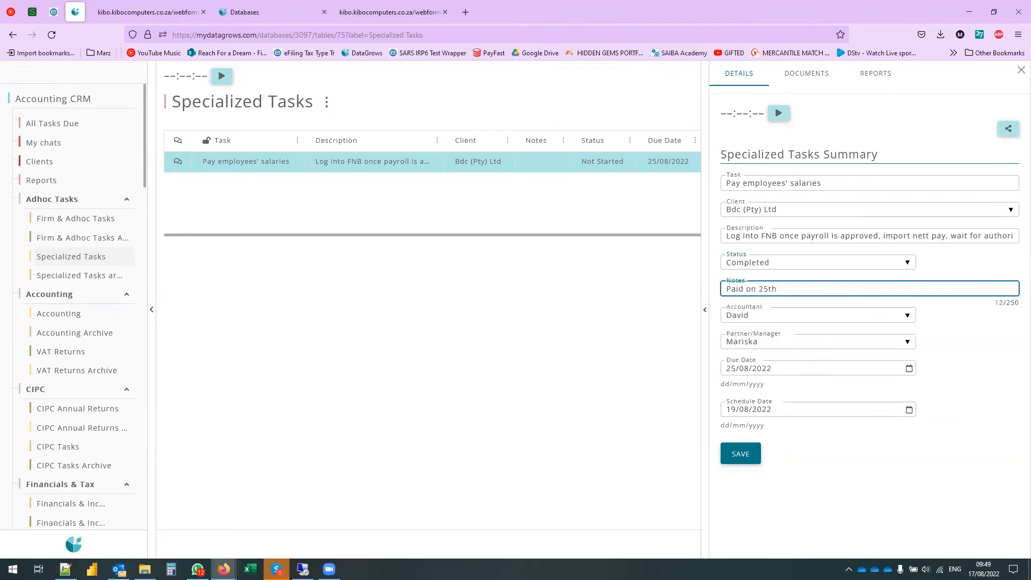
left_click(740, 453)
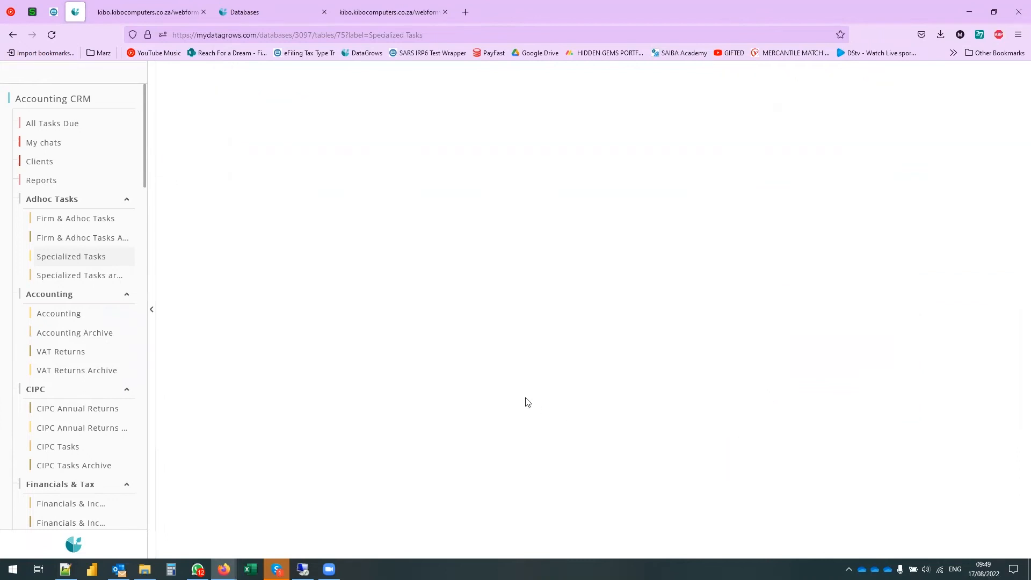
- View the Specialized Tasks archive and bring up September 2022 in the system calendar
left_click(70, 276)
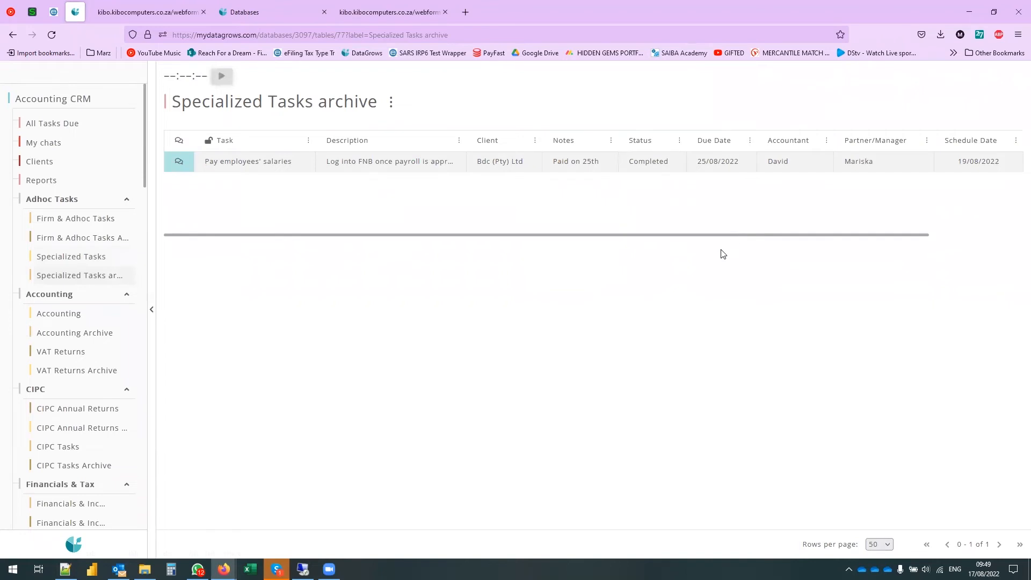
left_click(984, 569)
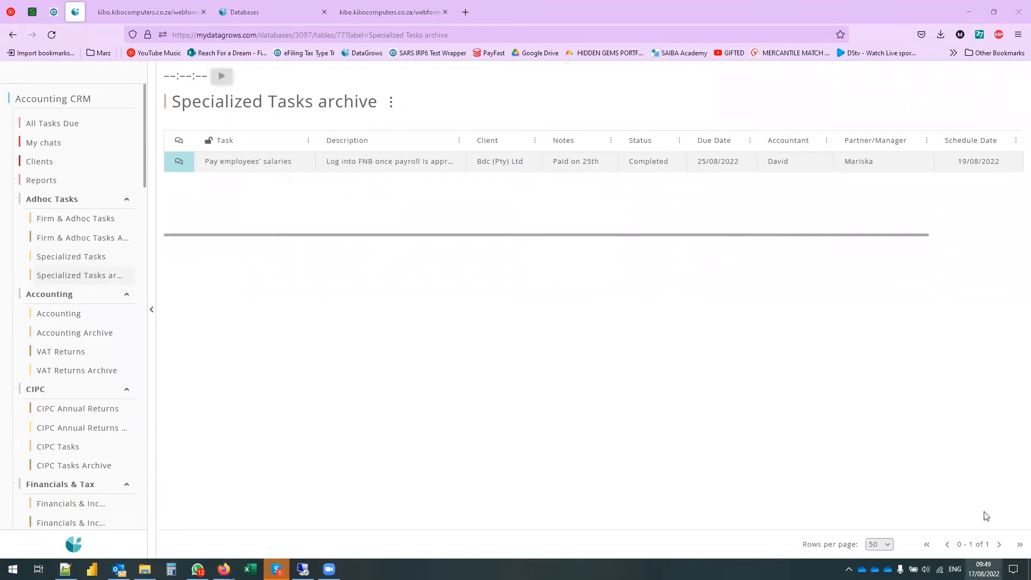
left_click(1013, 369)
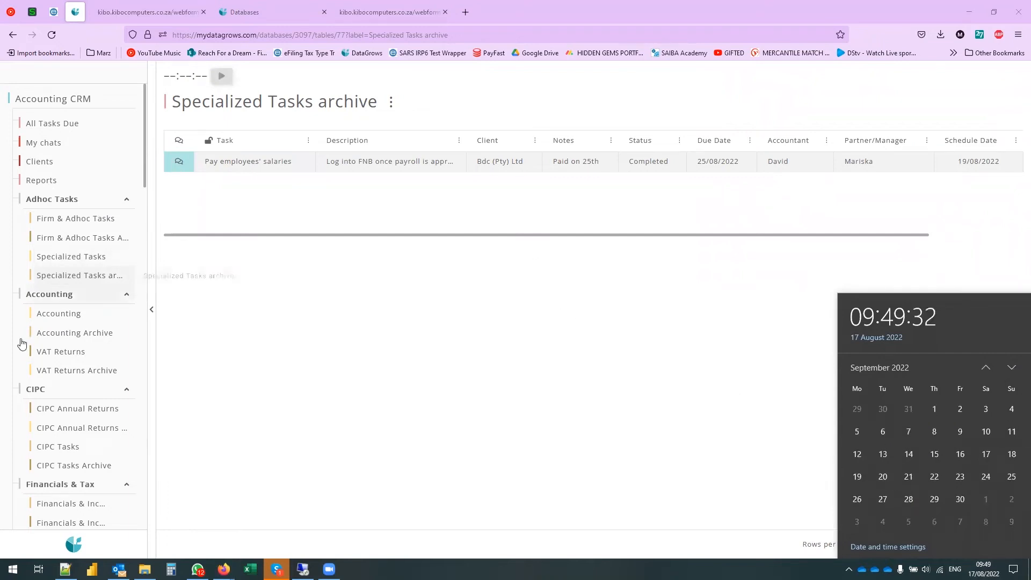
- Return to the Specialized Tasks table, and open the Accounting table to examine its bank statement, reconciliation, invoice and journal columns
left_click(69, 256)
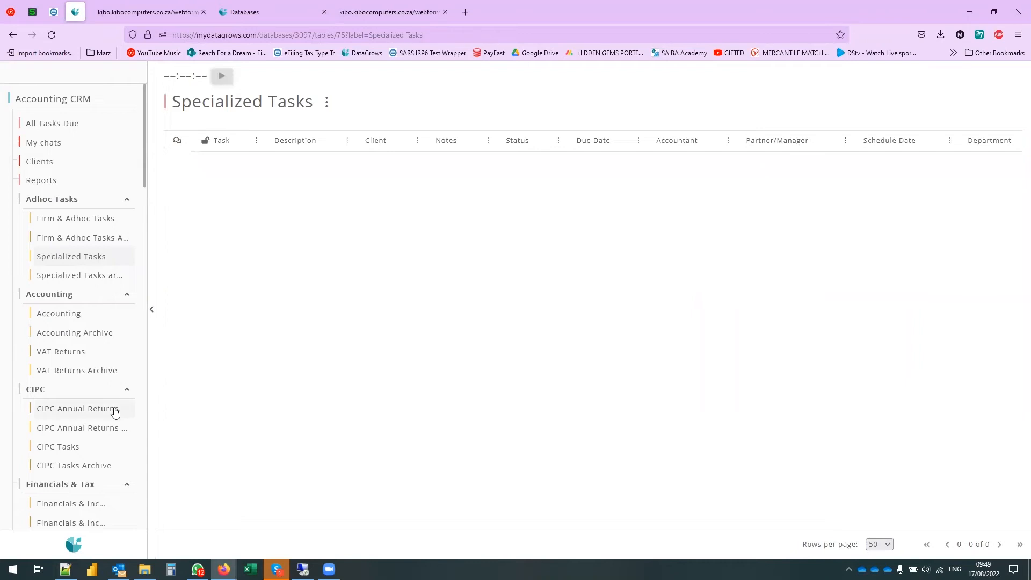
scroll(110, 413, "down", 10)
scroll(103, 430, "up", 10)
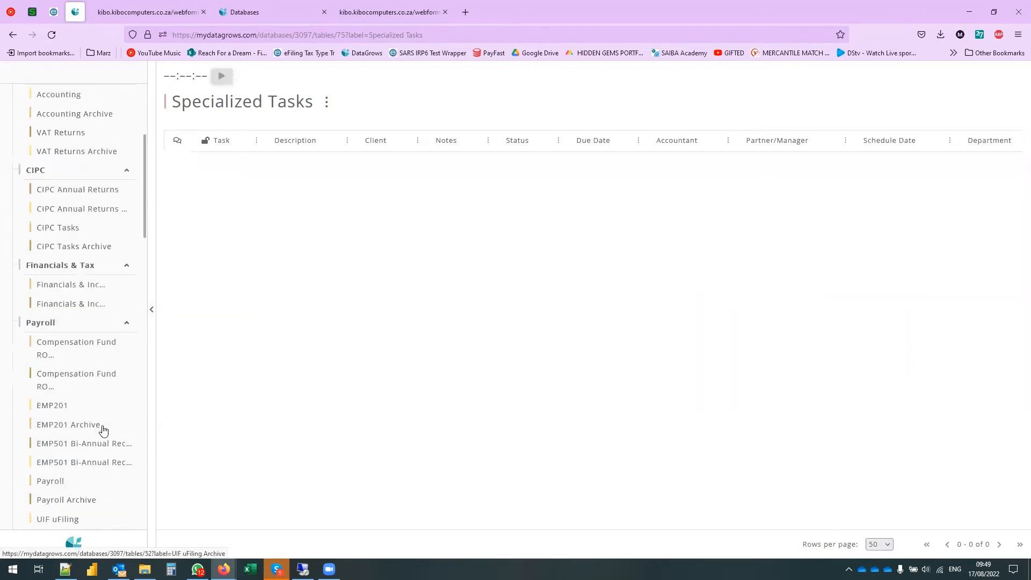
left_click(69, 317)
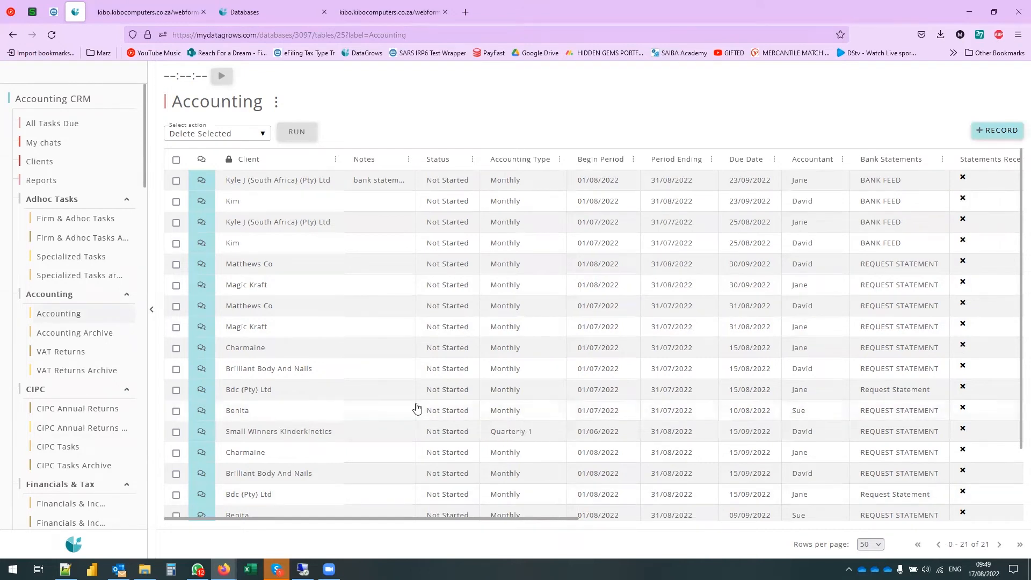
left_click_drag(378, 516, 547, 529)
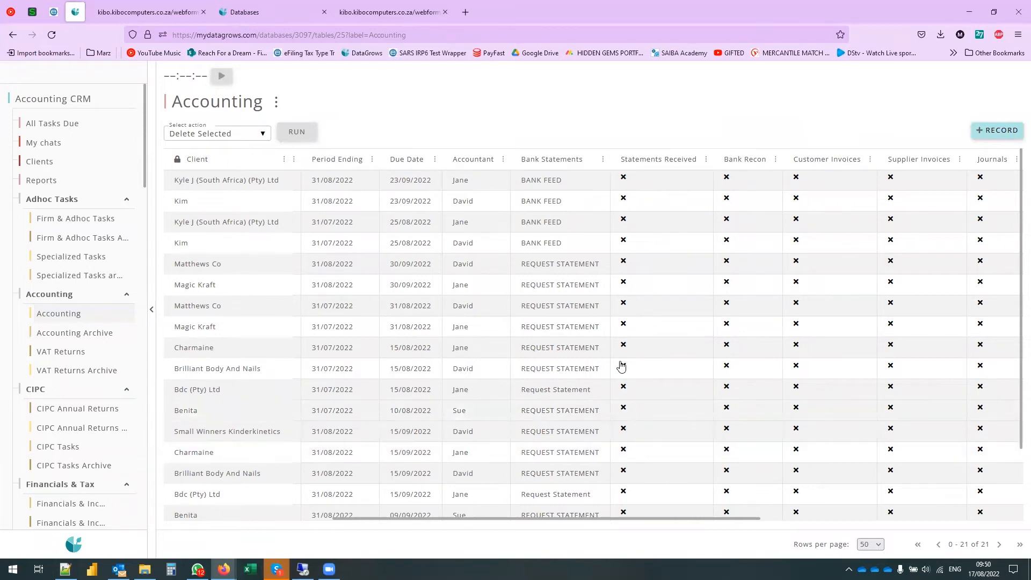
- View the Matthews Co accounting record for the period ending 31/08/2022, including its Statements Received option, and close it
left_click(621, 262)
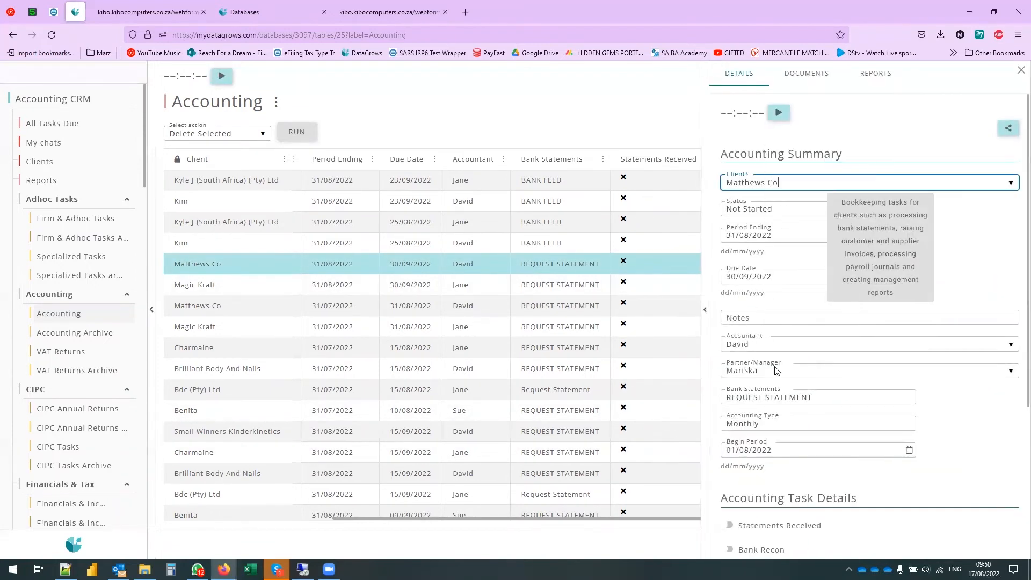
scroll(790, 402, "down", 1)
left_click(727, 471)
left_click(729, 472)
left_click(622, 114)
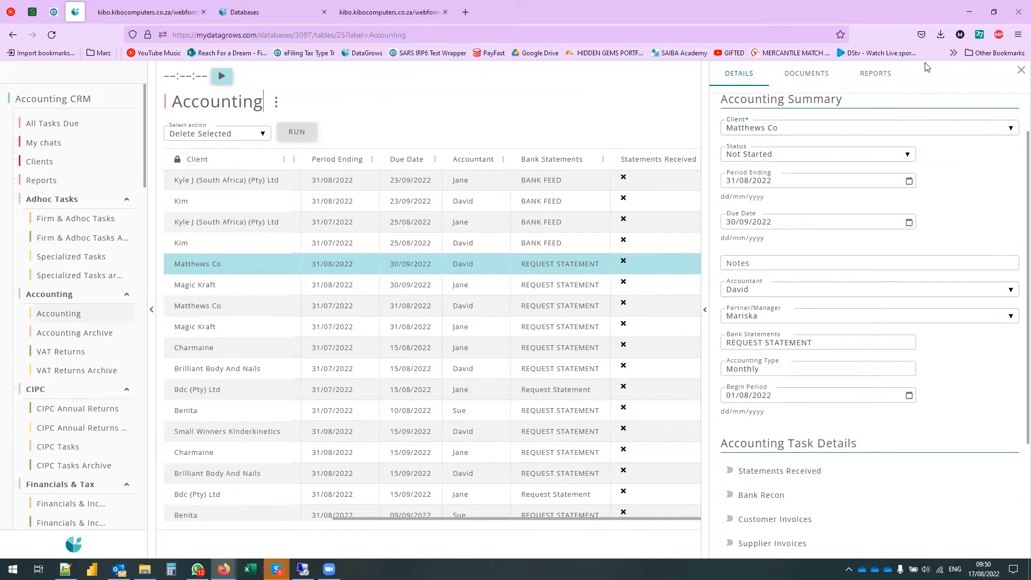
left_click(1020, 71)
- In the Process table, try setting the "Please send bank statements" action to Process and discard the change
scroll(91, 454, "down", 6)
scroll(90, 454, "down", 8)
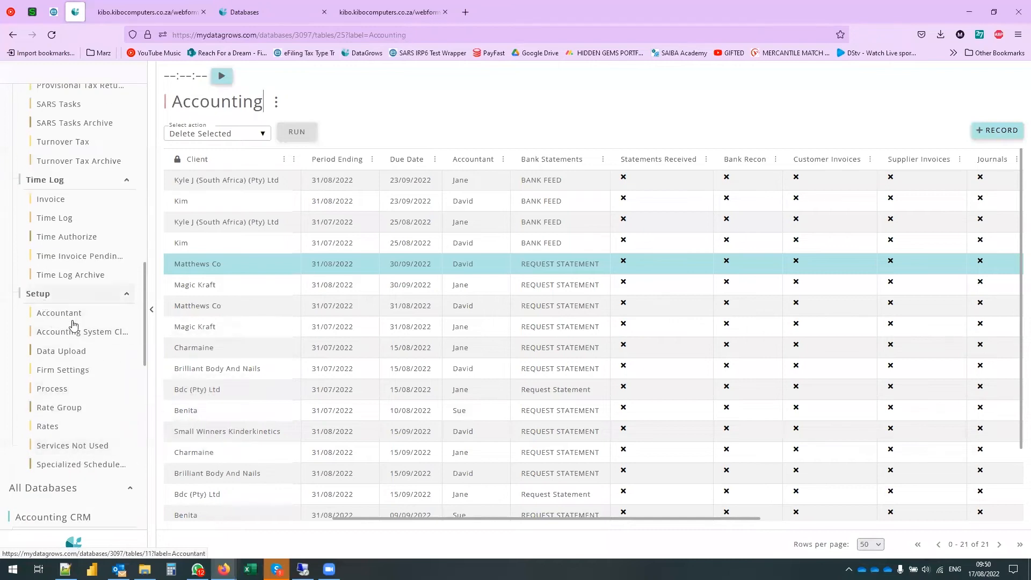
left_click(66, 389)
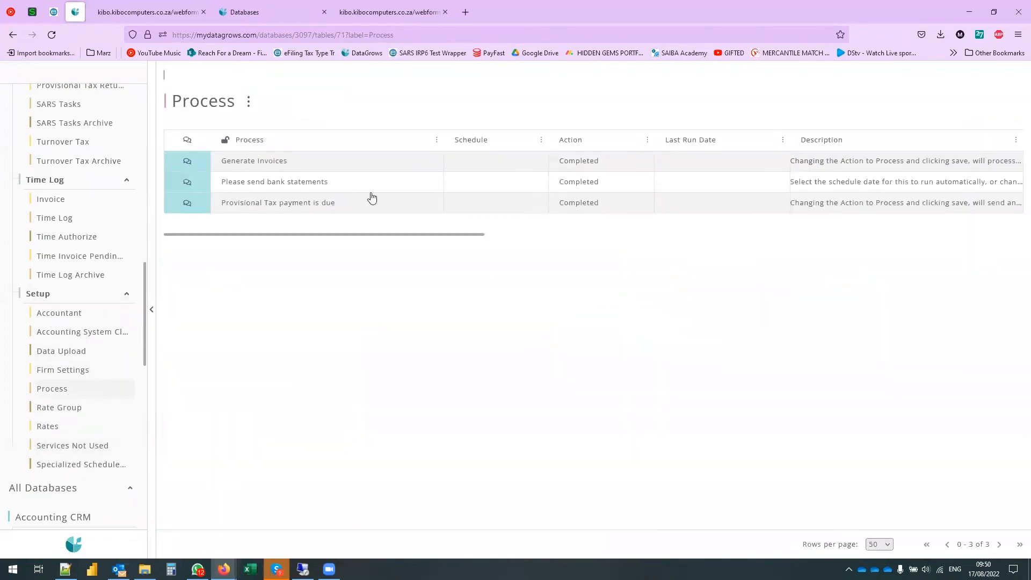
left_click(344, 185)
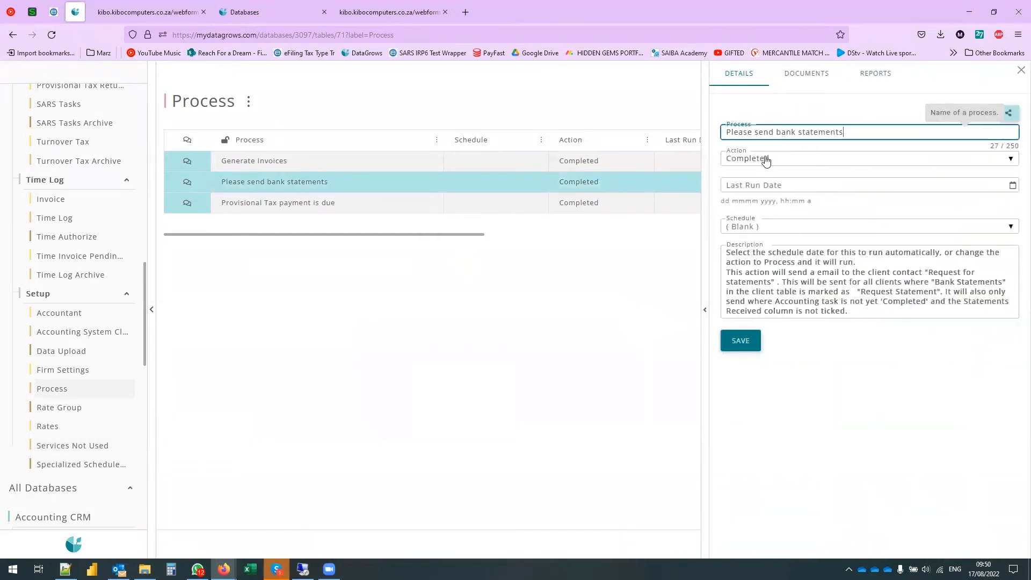
left_click(766, 161)
left_click(749, 248)
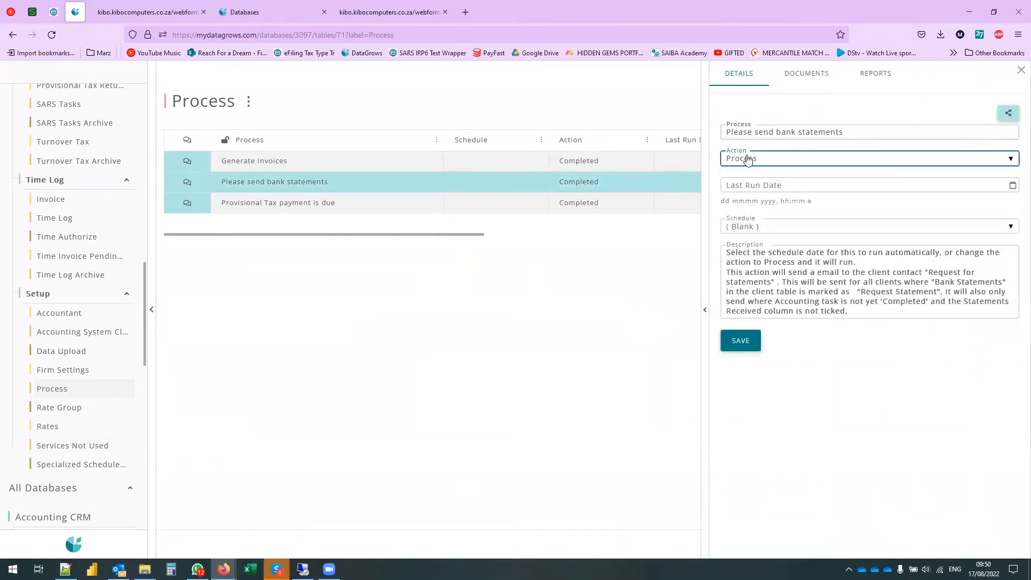
left_click(739, 346)
left_click(1020, 70)
left_click(534, 325)
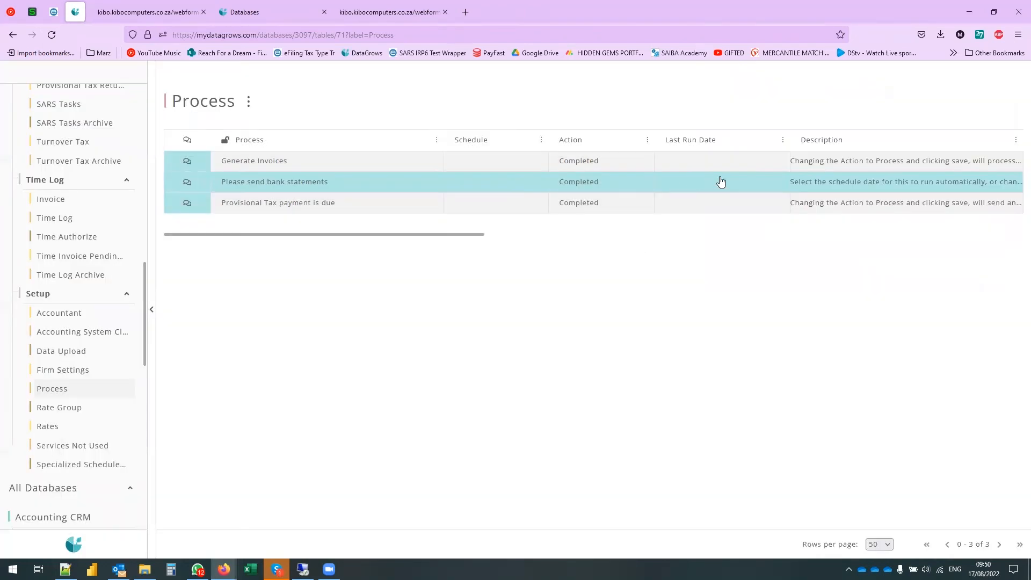
- In the other Accounting CRM database, set the "Please send bank statements" process schedule to "1st of the month or next working day"
left_click(282, 7)
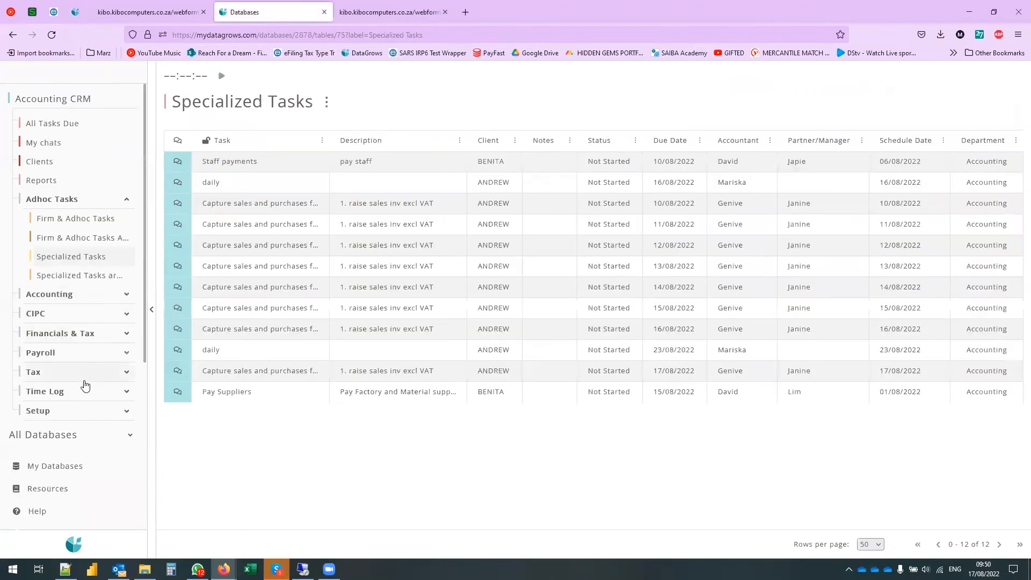
left_click(81, 412)
scroll(75, 462, "down", 2)
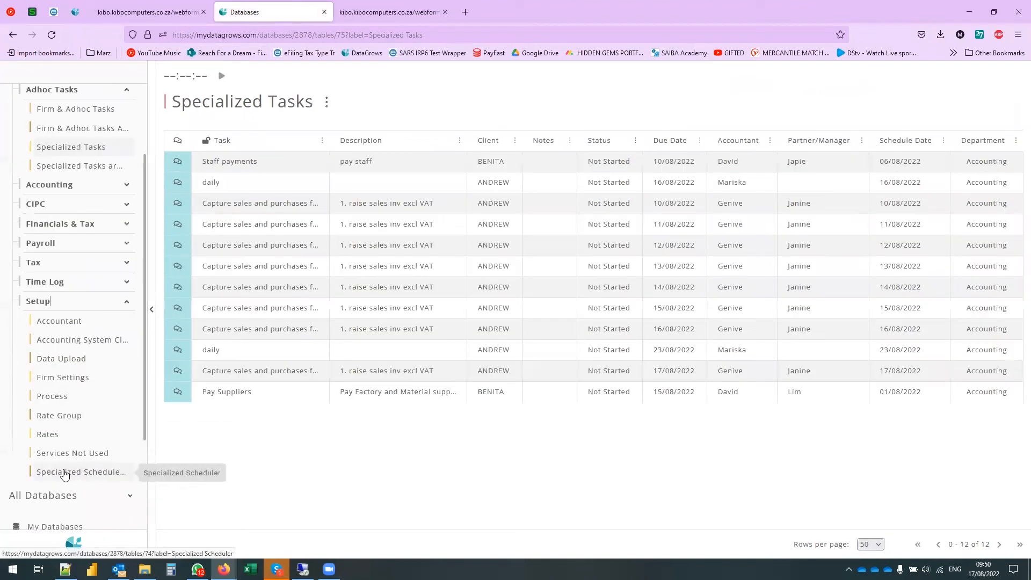
left_click(56, 397)
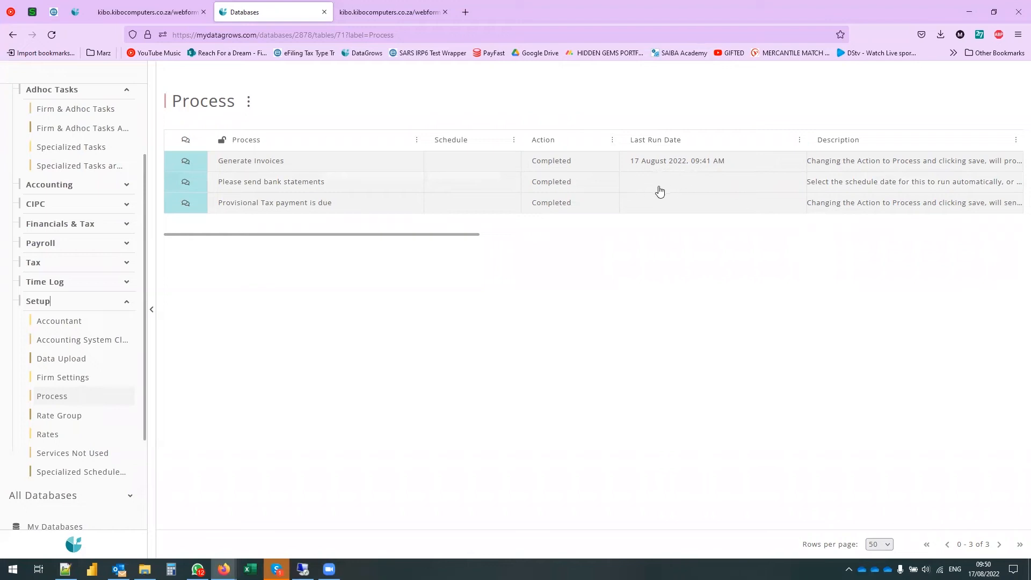
left_click(373, 185)
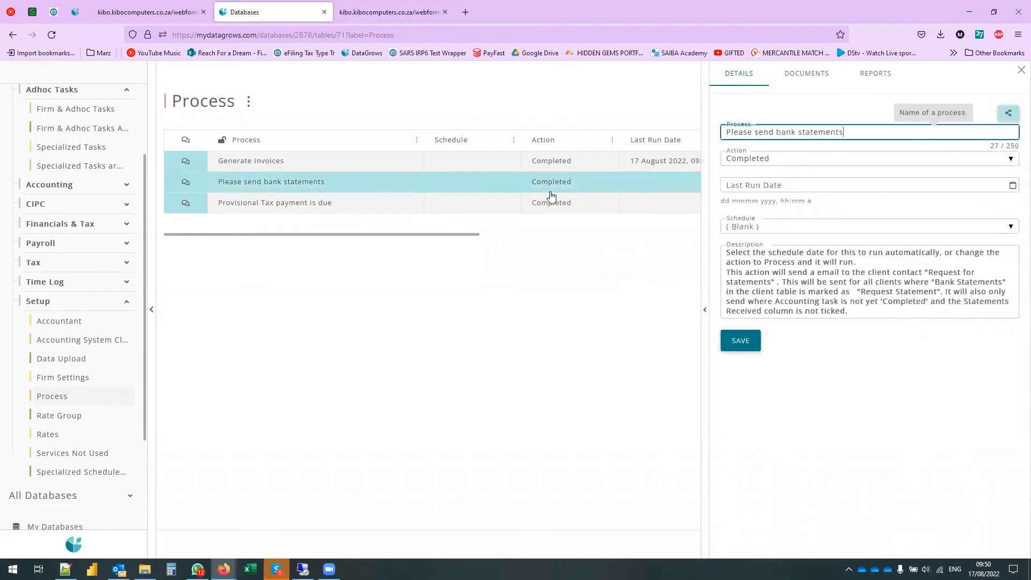
left_click(766, 225)
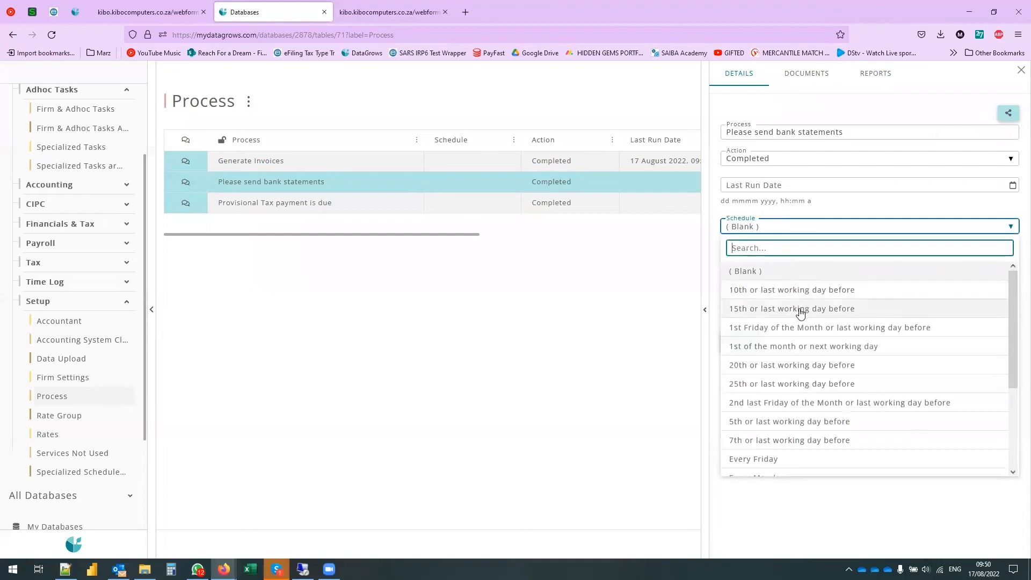
left_click(824, 346)
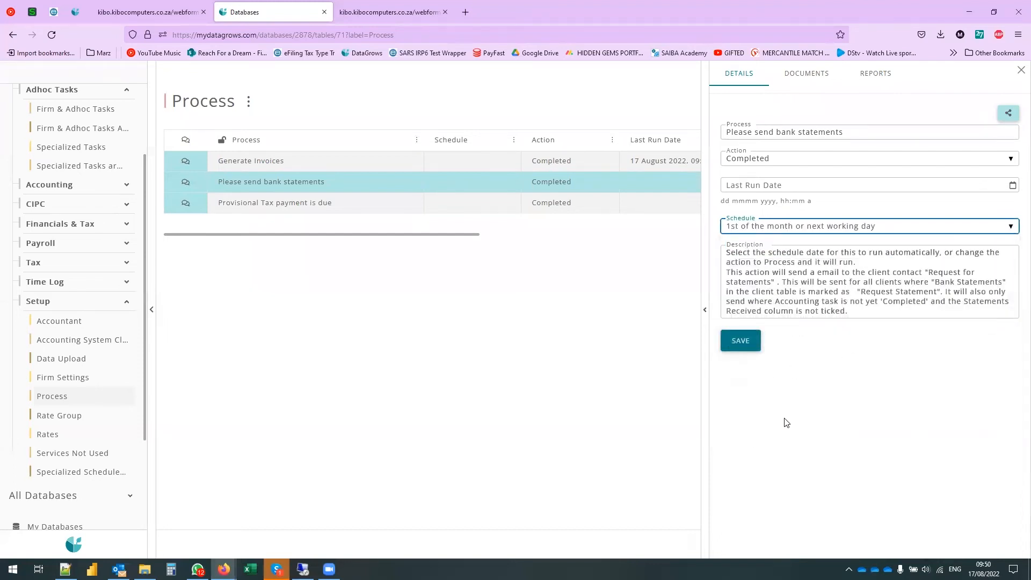
- Try the Process action on the bank statements process and return it to Completed
left_click(744, 159)
left_click(744, 246)
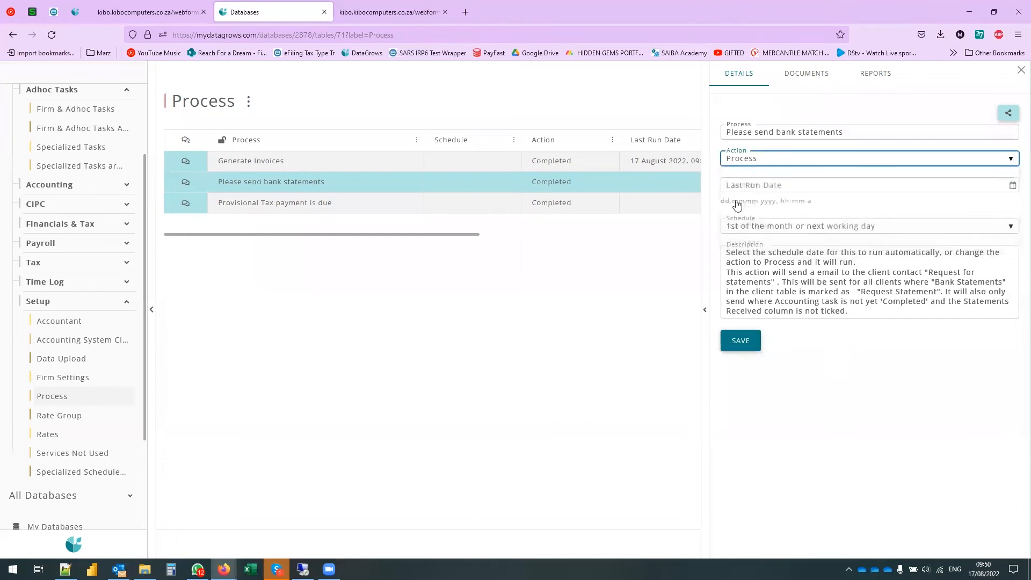
left_click(765, 161)
left_click(758, 225)
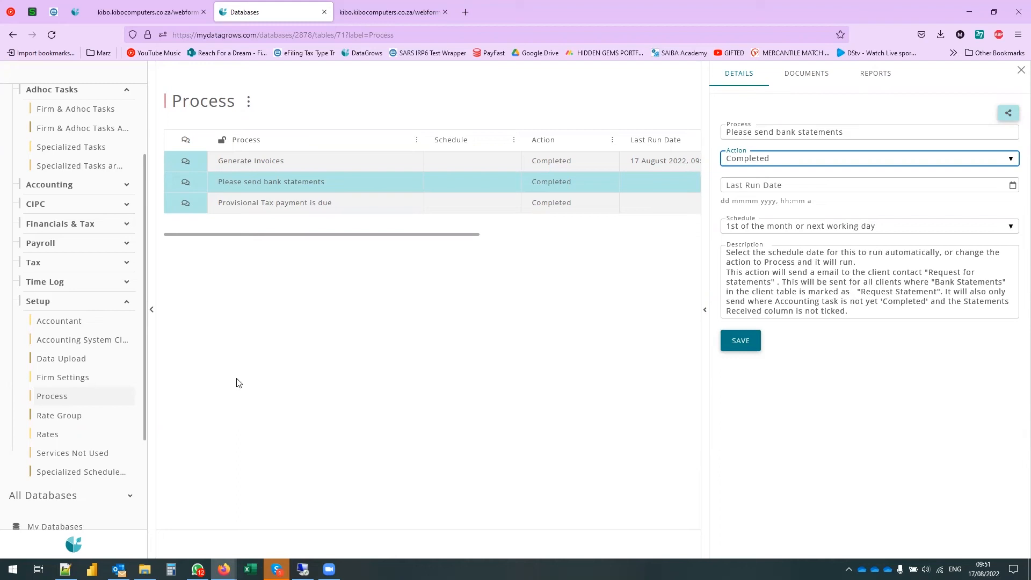
- Switch to Outlook and view the "Request for statements" email, highlighting the period-ending date in its text
left_click(122, 569)
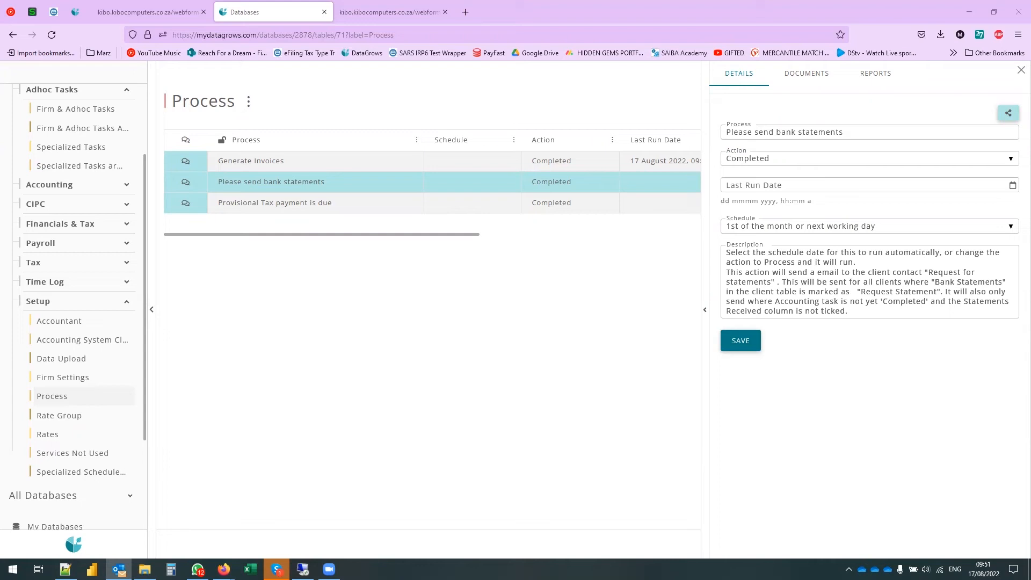
key("alt+Tab")
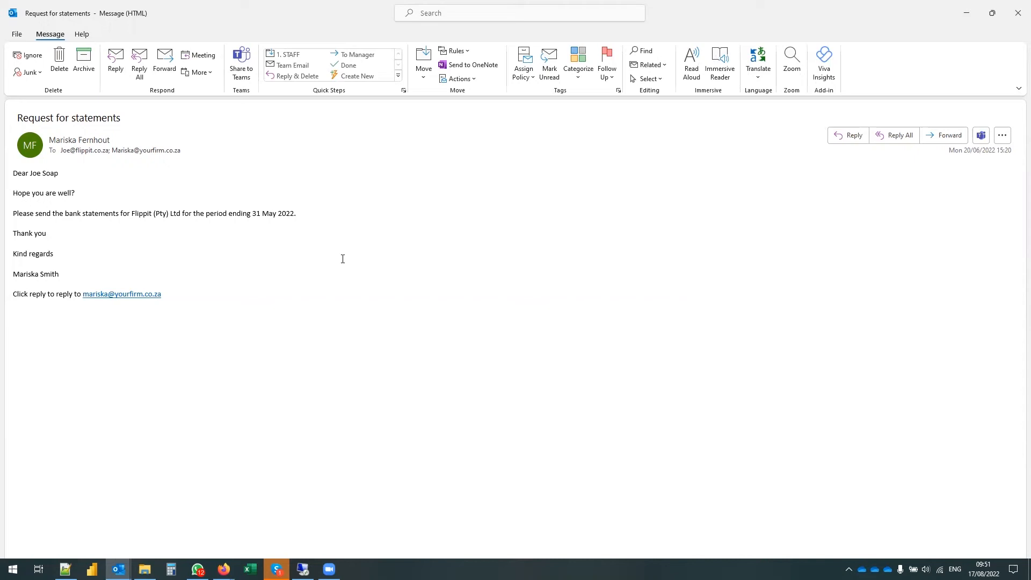
left_click_drag(288, 218, 257, 215)
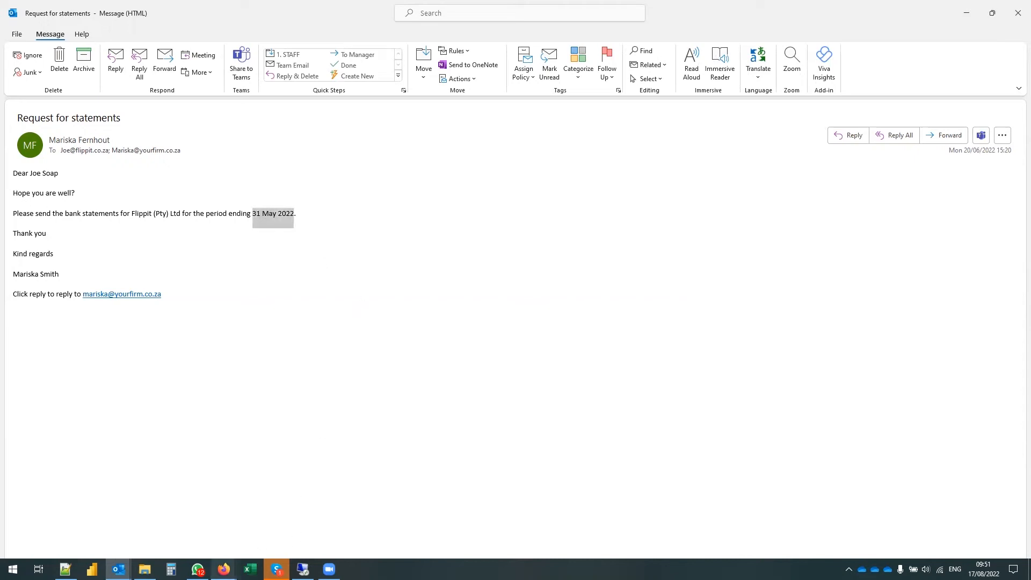
- Back in the Accounting CRM, open the Accounting table, discard the unsaved process changes, and look through the period-ending dates
mouse_move(224, 568)
left_click(193, 538)
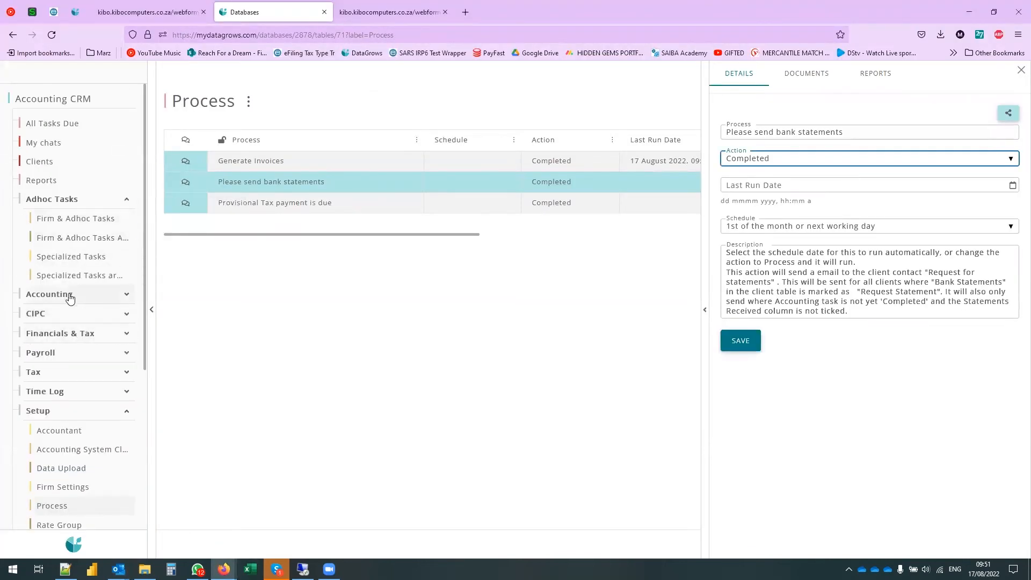
left_click(69, 294)
left_click(61, 324)
left_click(570, 325)
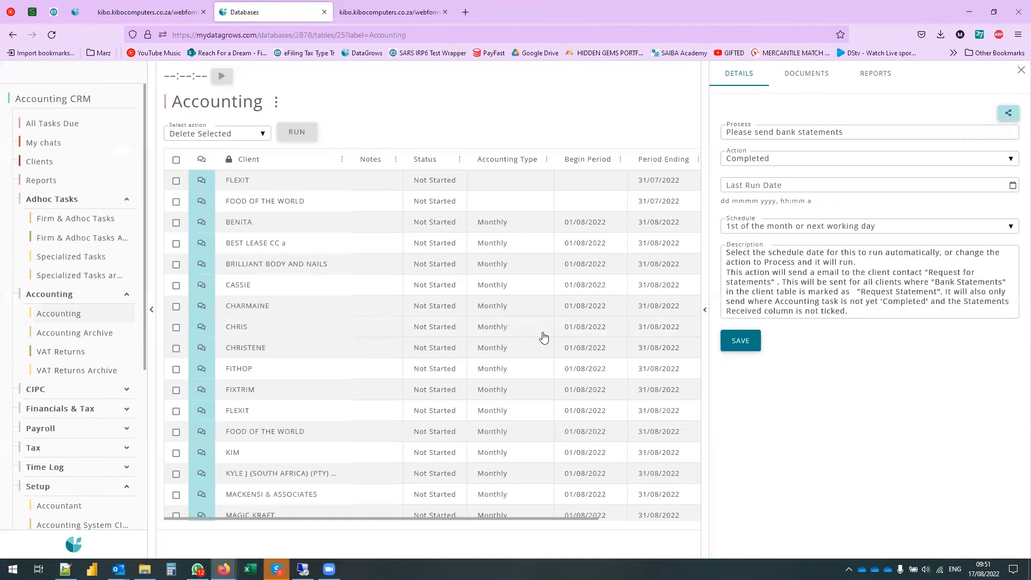
left_click(1018, 72)
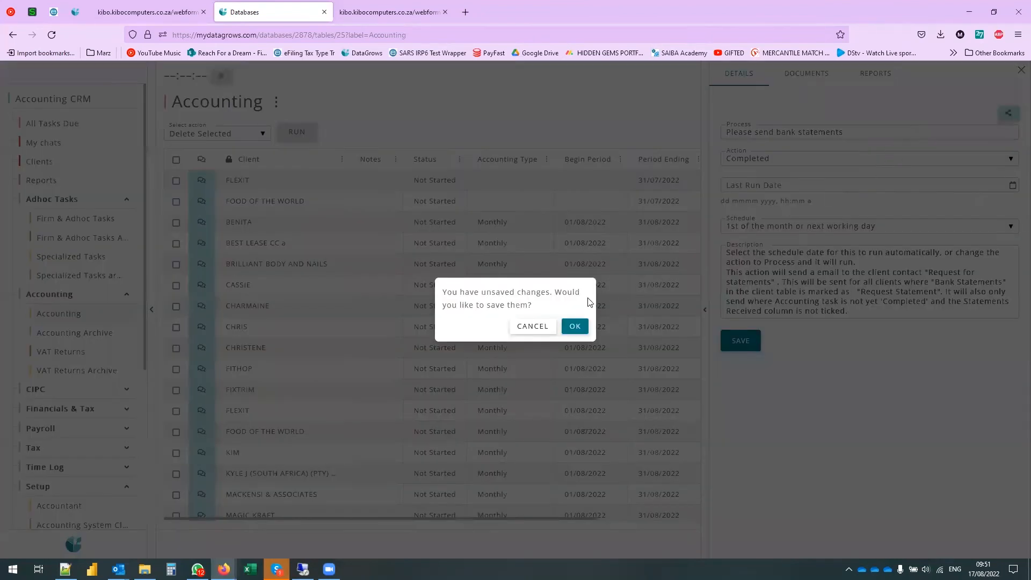
left_click(530, 326)
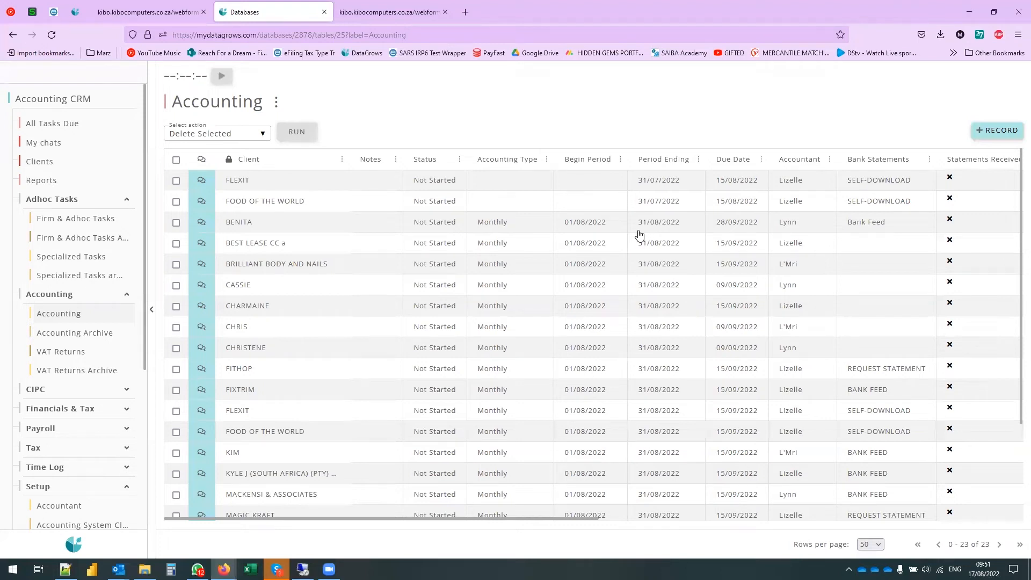
scroll(743, 381, "down", 2)
scroll(741, 382, "up", 2)
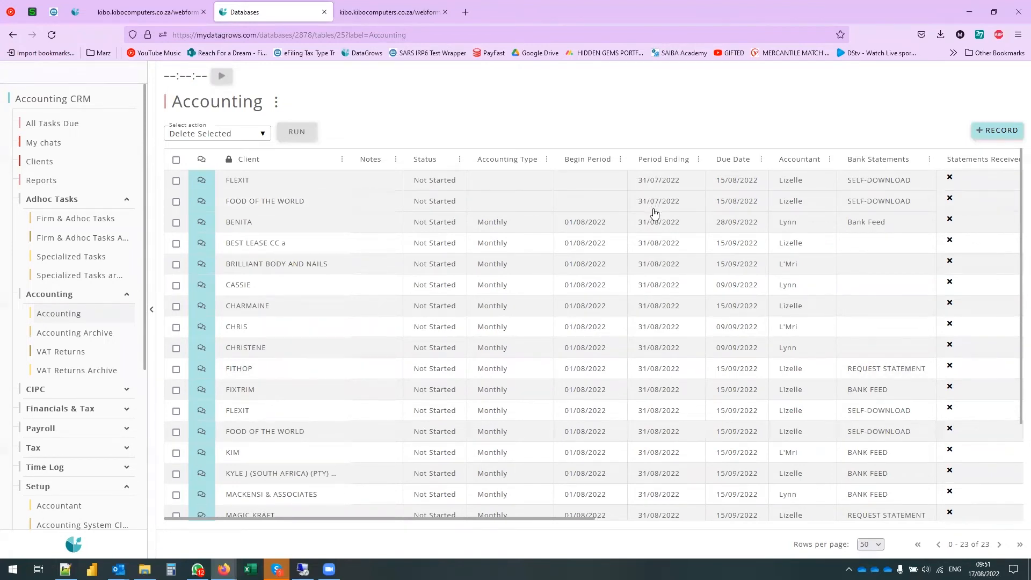
- Reopen the "Request for statements" email in Outlook, highlight its sign-off lines, and close the message
mouse_move(119, 569)
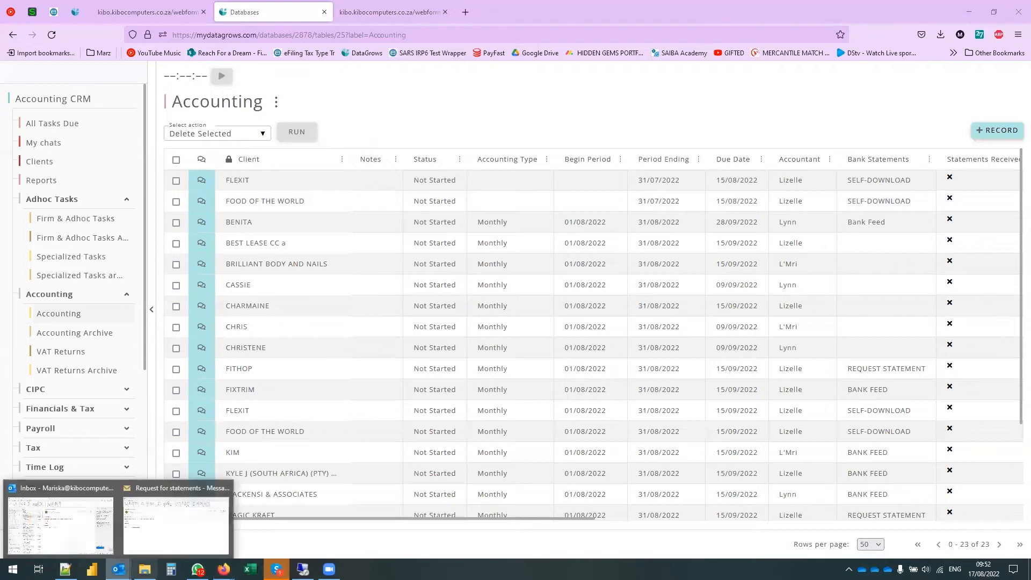
left_click(180, 547)
left_click(293, 249)
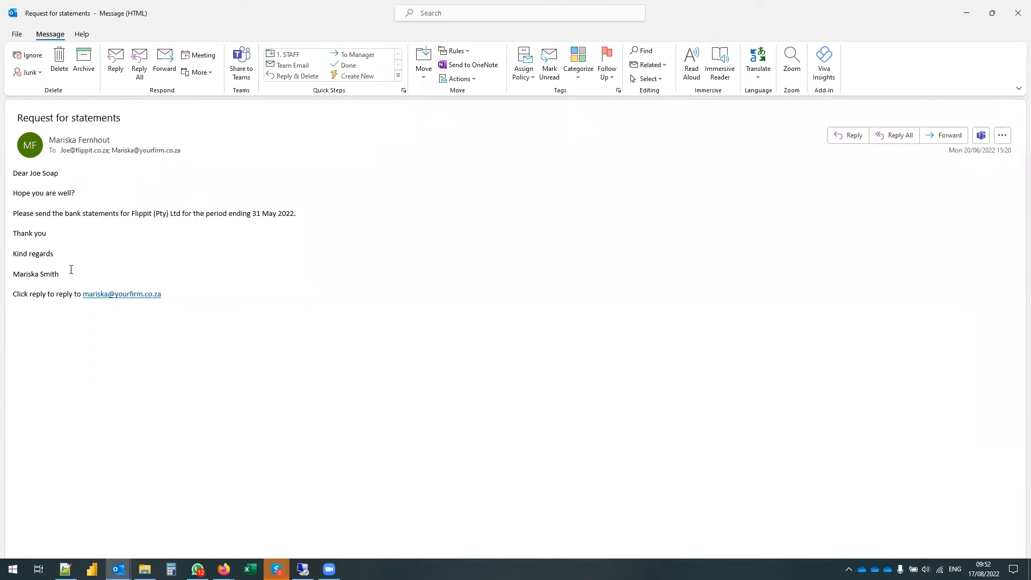
left_click_drag(23, 269, 11, 259)
left_click(17, 269)
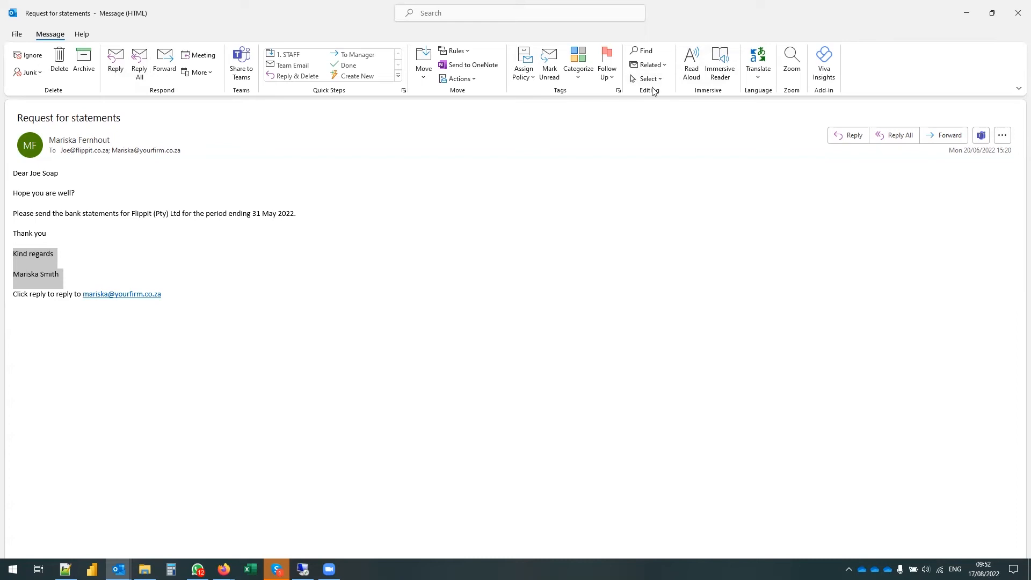
left_click(1015, 22)
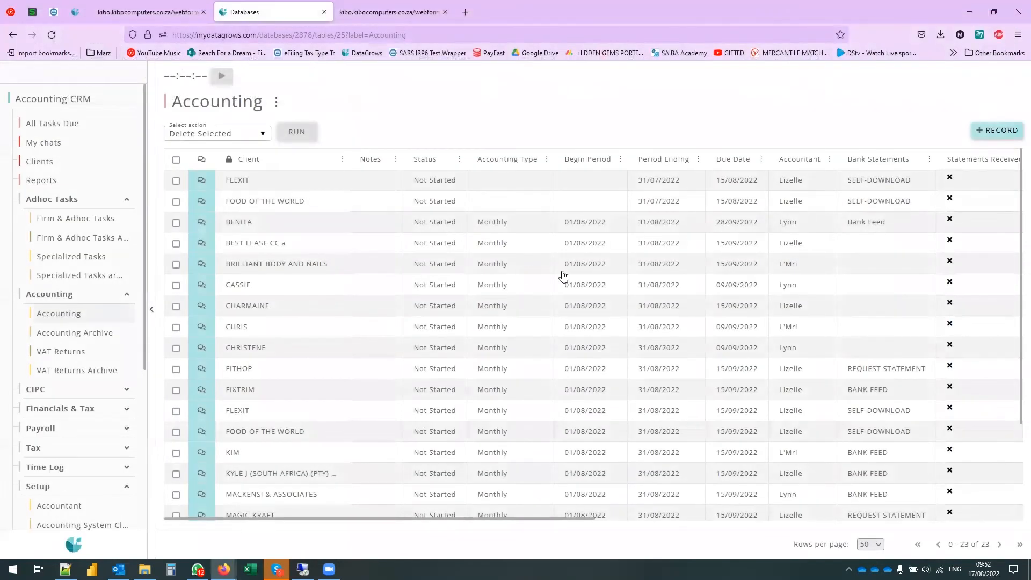
- Examine the Accounting table's columns from Statements Received through Management Reports and Partner/Manager, down to the last clients
left_click_drag(348, 519, 649, 519)
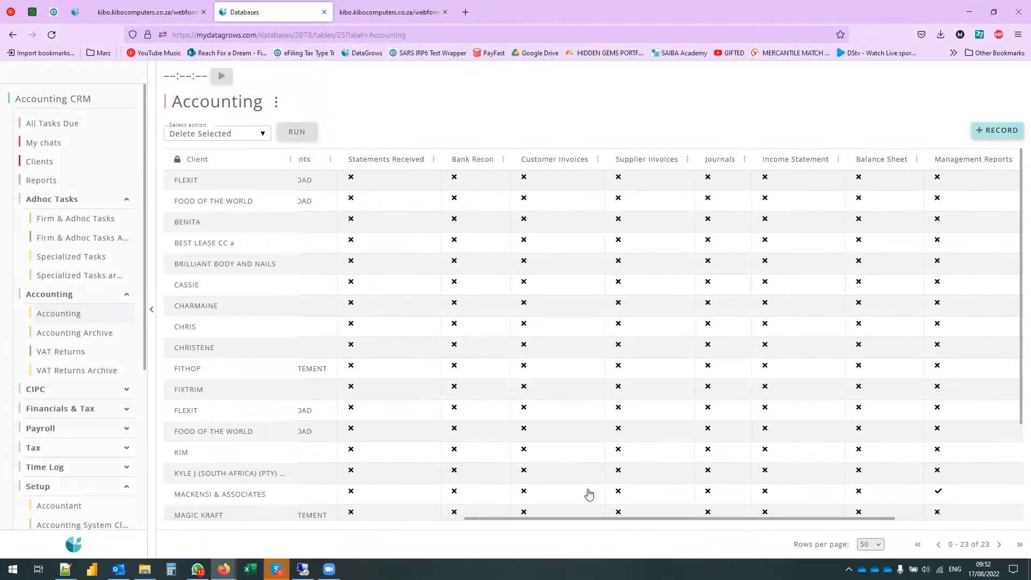
left_click_drag(586, 517, 737, 494)
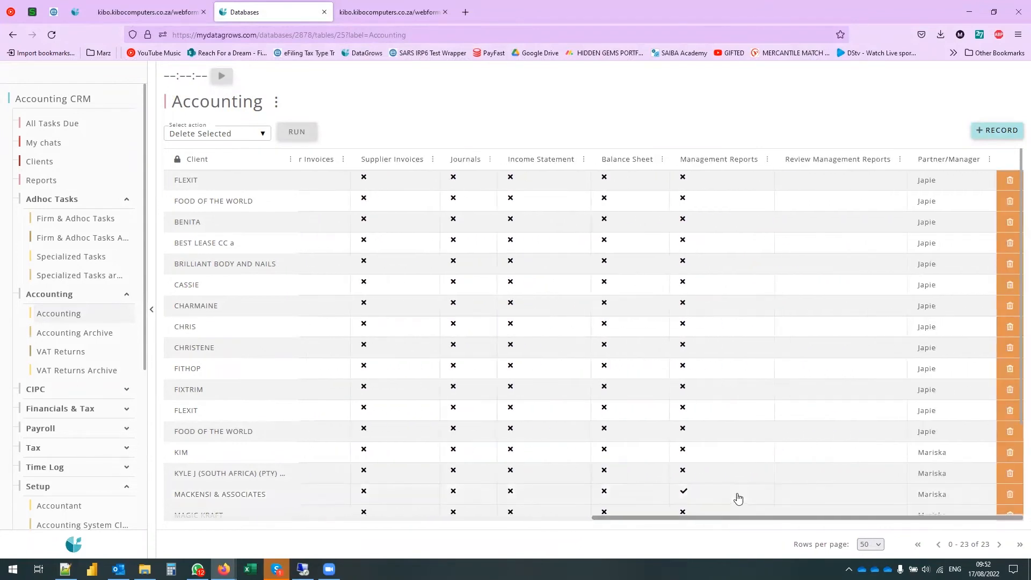
left_click(736, 494)
left_click(1020, 70)
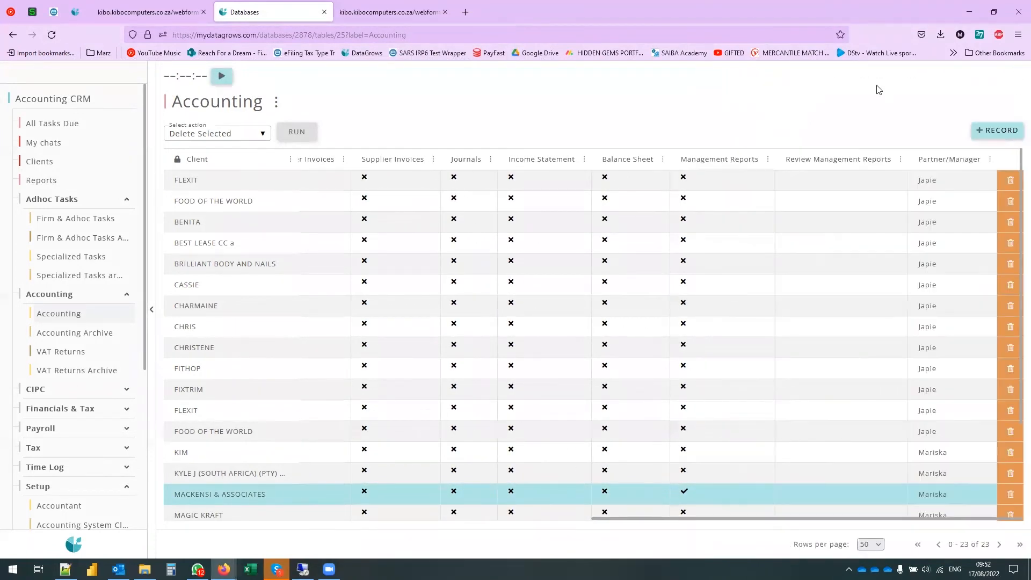
scroll(741, 465, "down", 2)
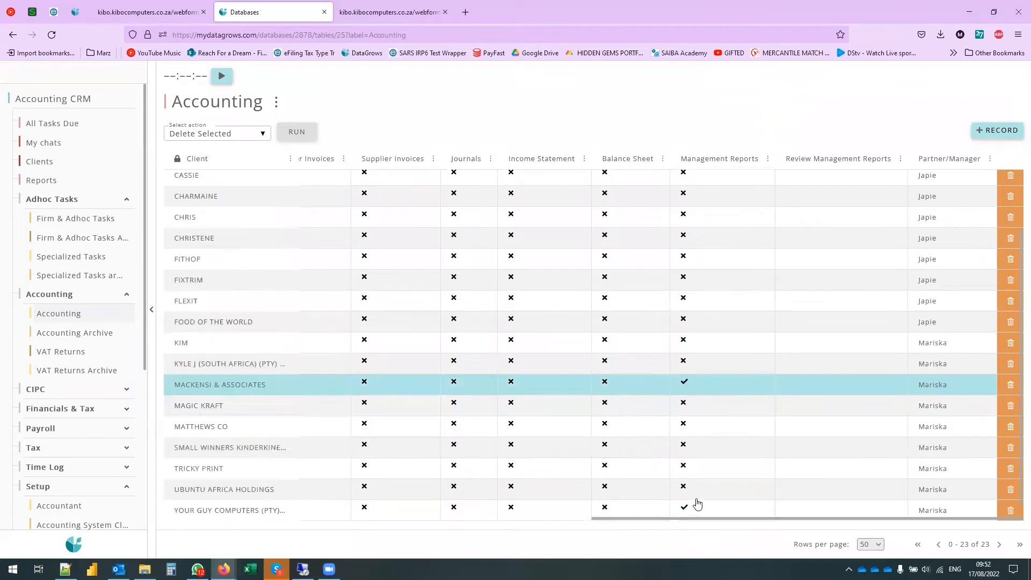
- Open the MACKENSI & ASSOCIATES accounting record and set Review Management Reports to Please Review
left_click(692, 386)
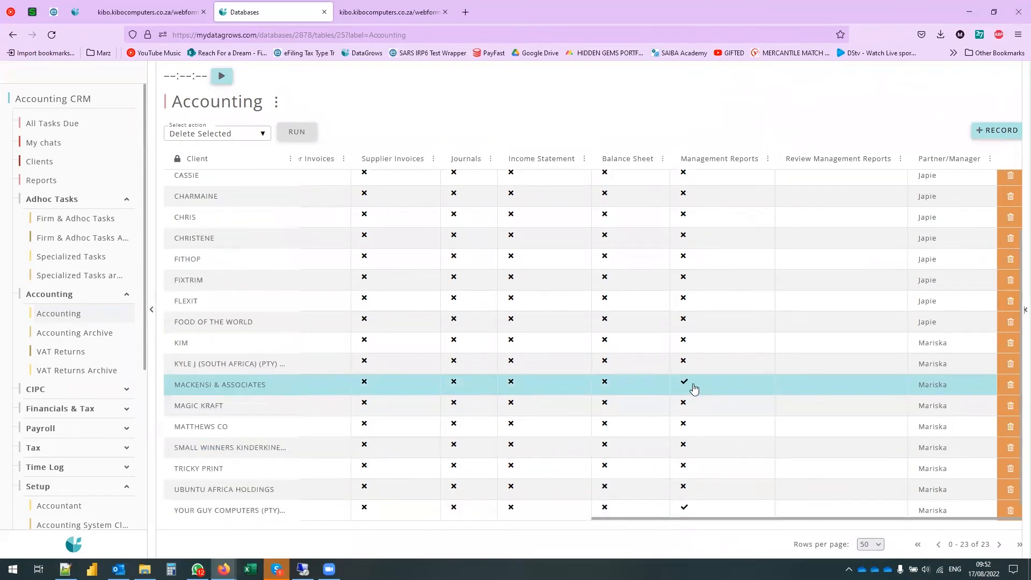
scroll(791, 475, "down", 4)
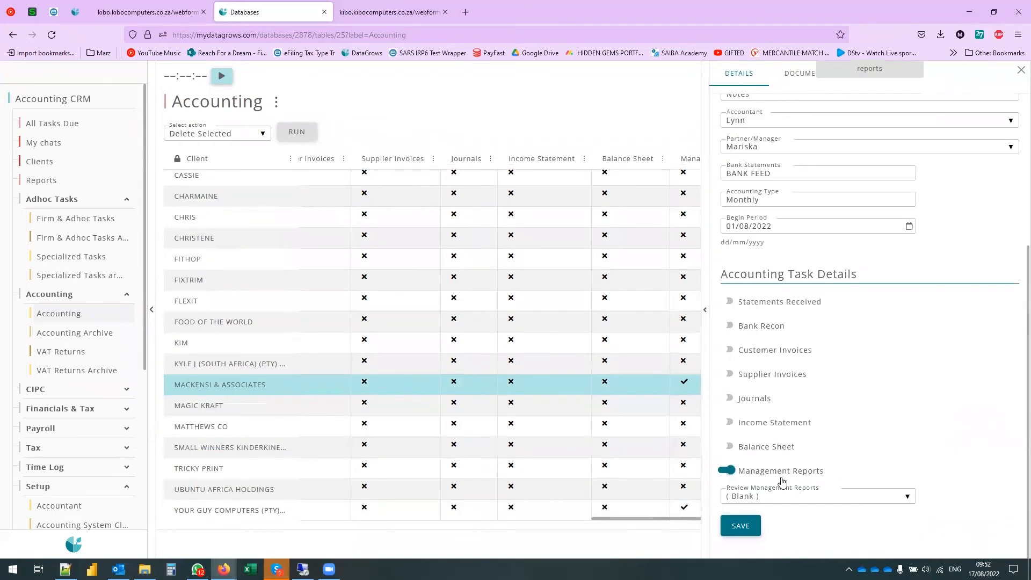
left_click(784, 496)
left_click(786, 460)
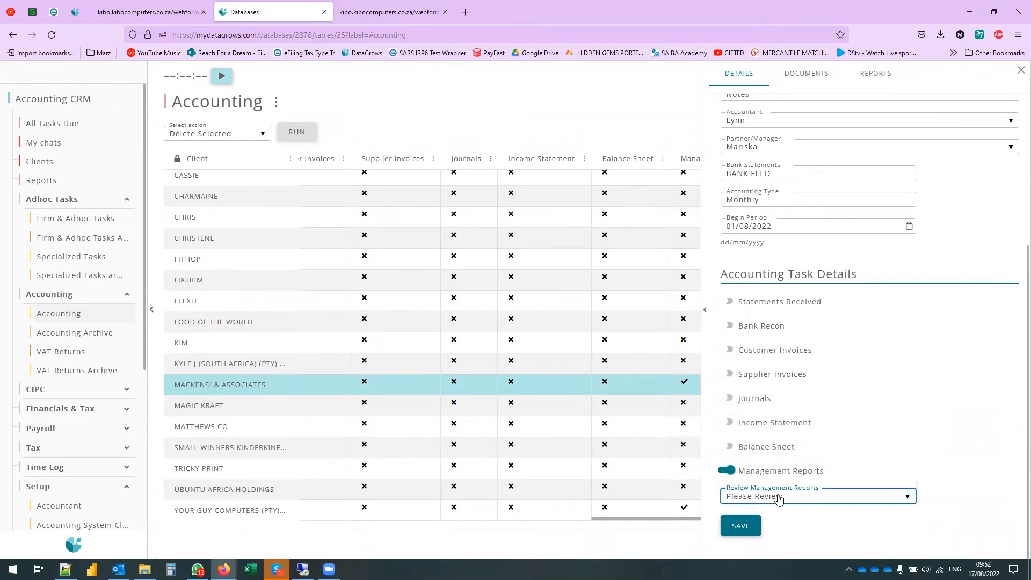
- Cycle the management report review status through Reviewed and In Review, finish on Reviewed, and save the record
left_click(779, 498)
left_click(778, 478)
left_click(774, 496)
left_click(774, 442)
left_click(762, 497)
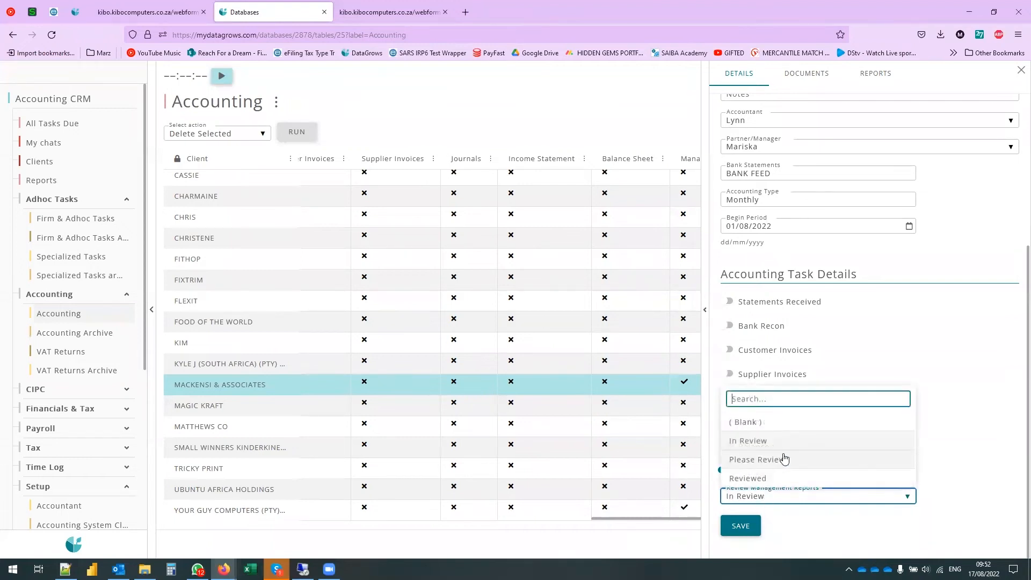
left_click(778, 478)
left_click(744, 523)
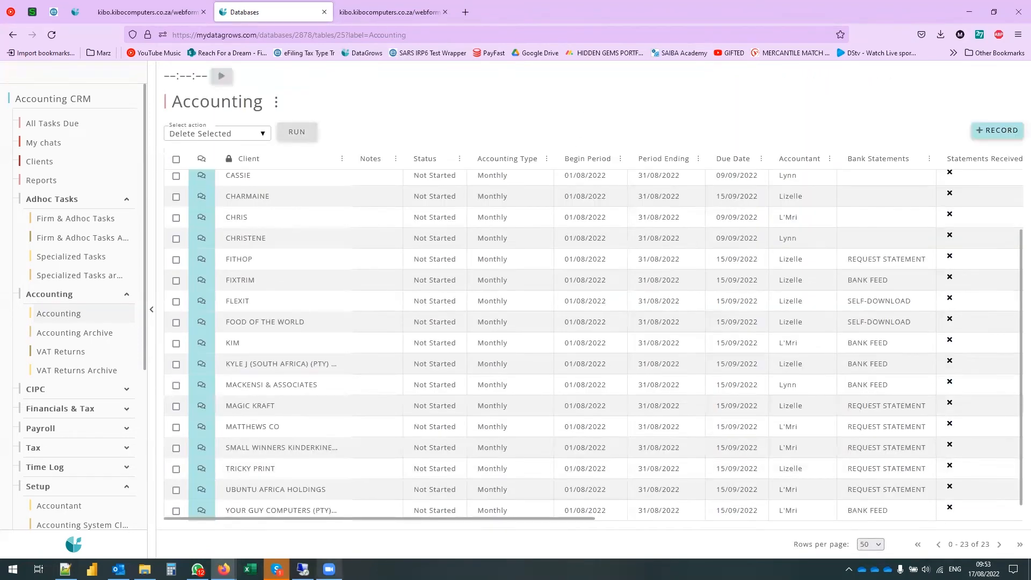
- Open the VAT Returns table, widen its Period and Due columns, and look across its remaining columns
left_click_drag(351, 516, 655, 518)
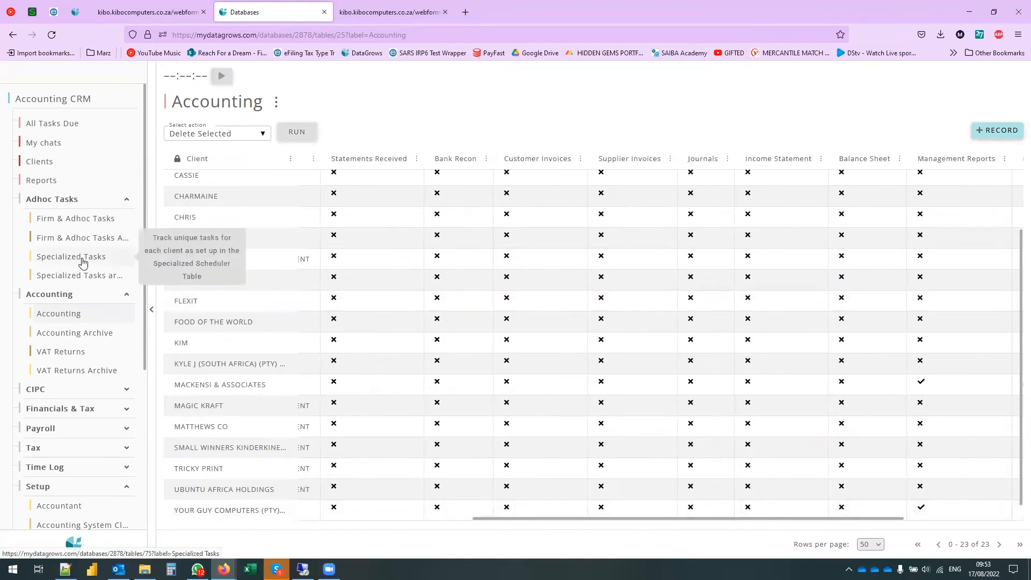
left_click(56, 356)
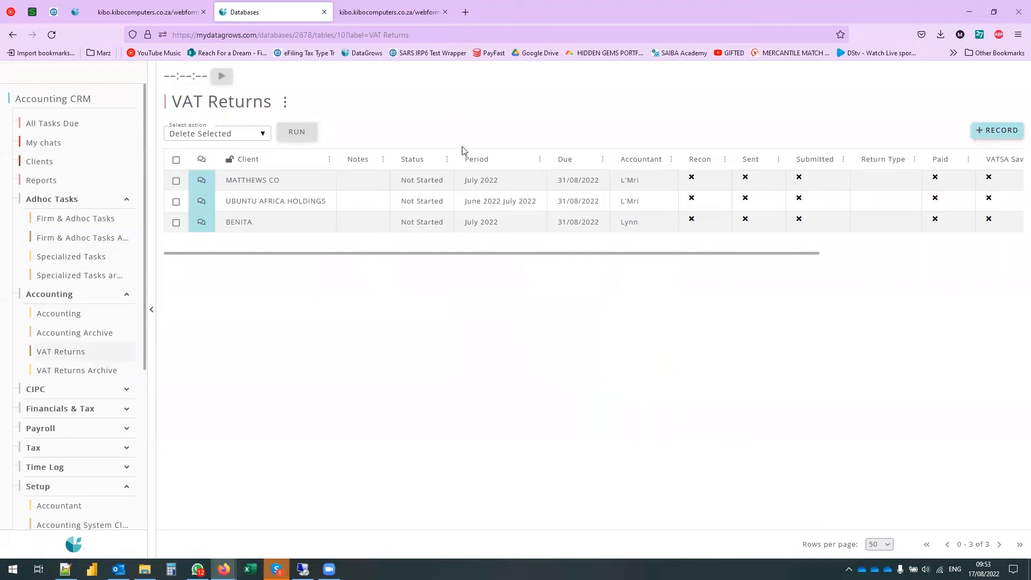
left_click_drag(547, 156, 574, 157)
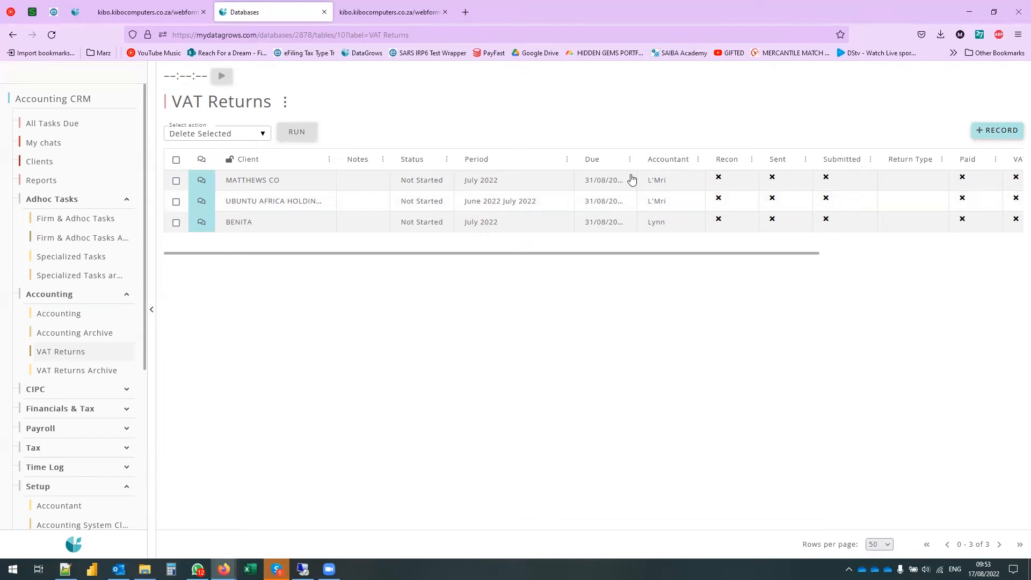
left_click_drag(637, 161, 669, 161)
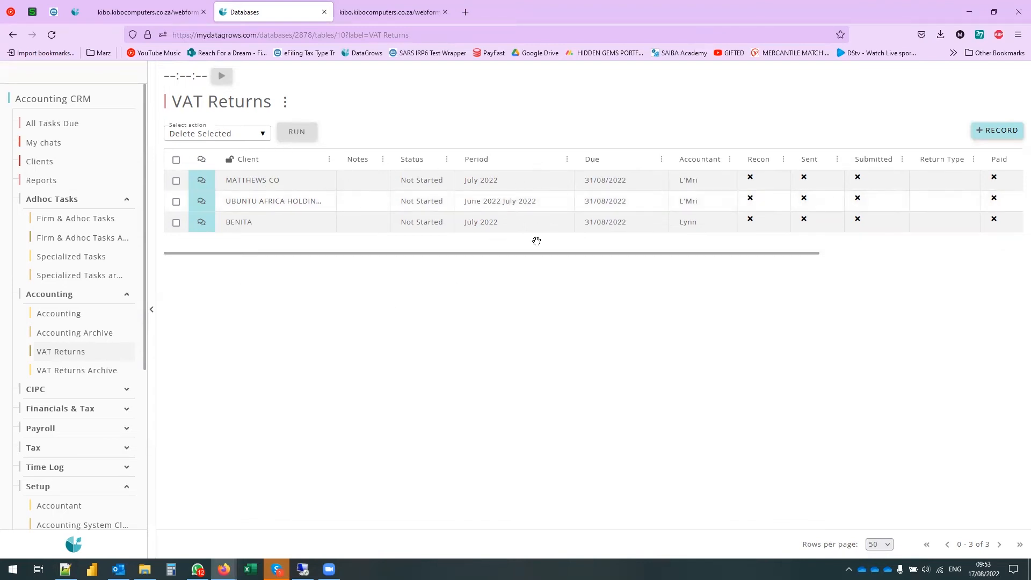
left_click_drag(471, 252, 603, 254)
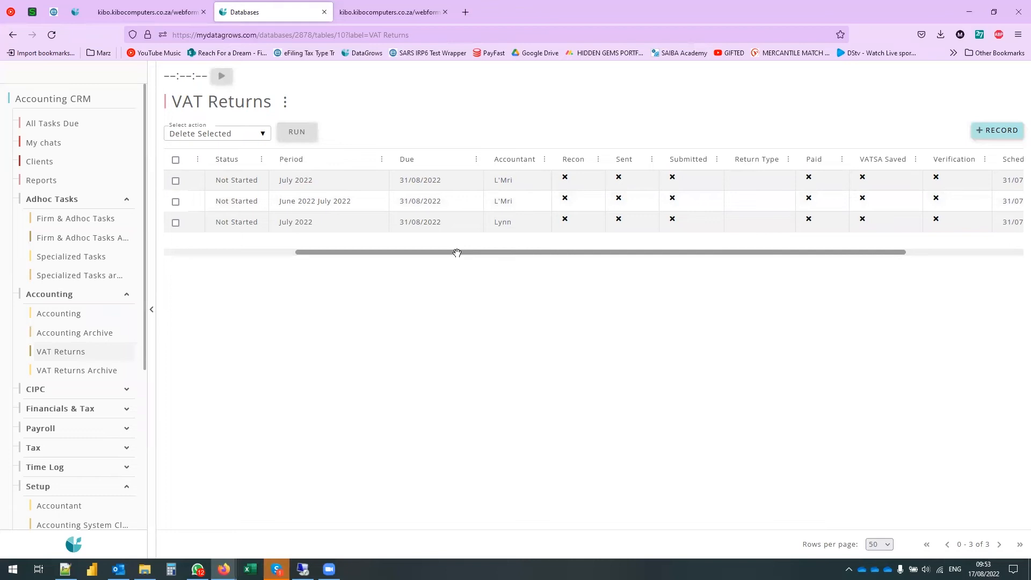
left_click_drag(457, 253, 297, 289)
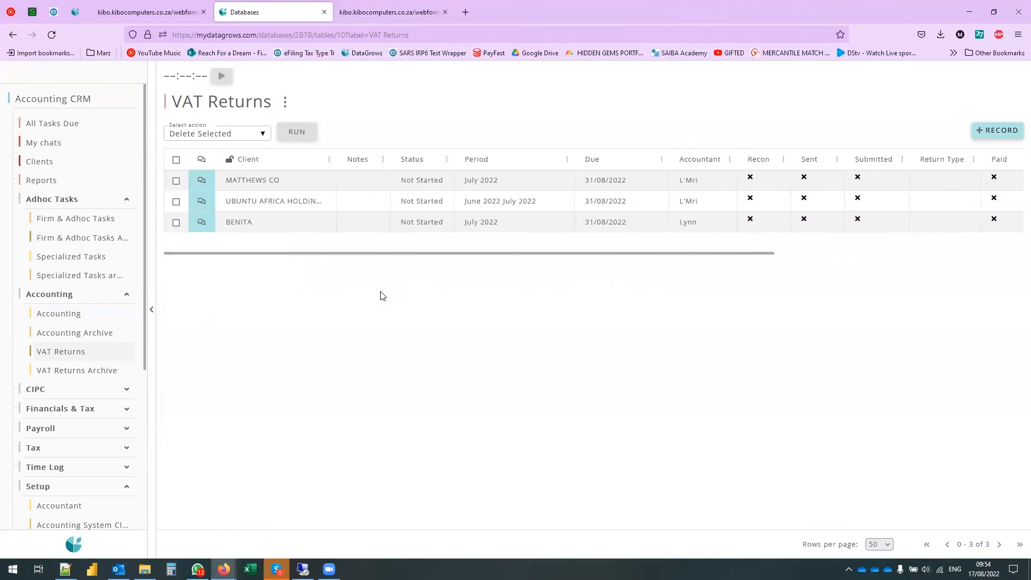
- Open the CIPC Annual Returns table and sort it by Due Date, earliest first
left_click(58, 390)
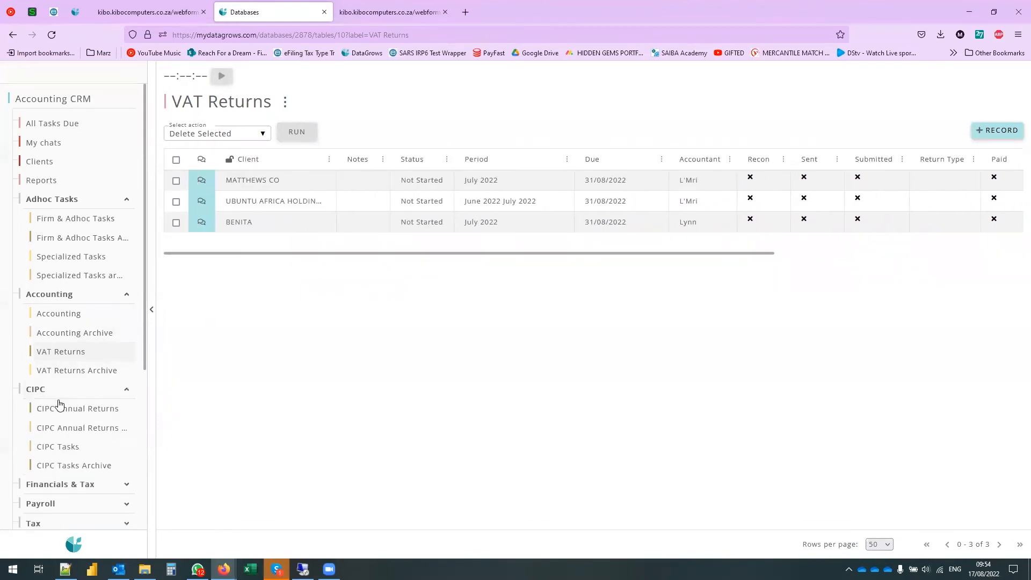
scroll(63, 376, "down", 2)
left_click(49, 299)
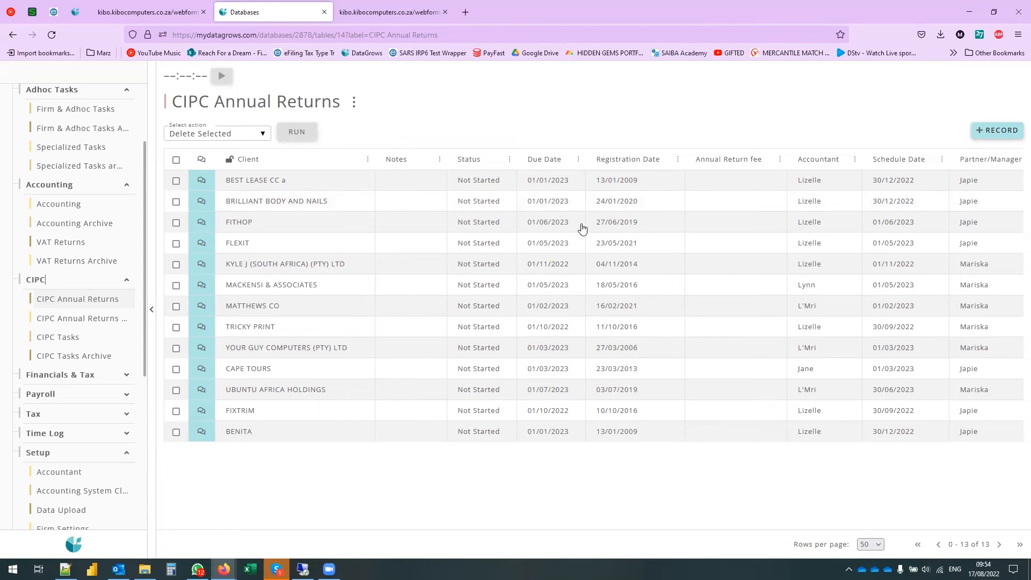
left_click(578, 160)
left_click(602, 179)
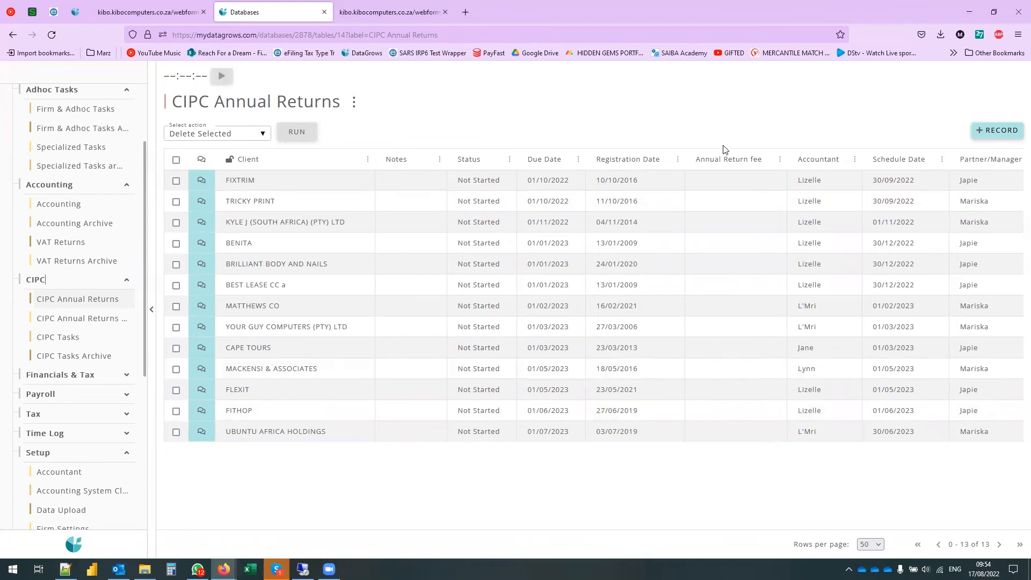
- View the FIXTRIM annual return record and close it
left_click(707, 179)
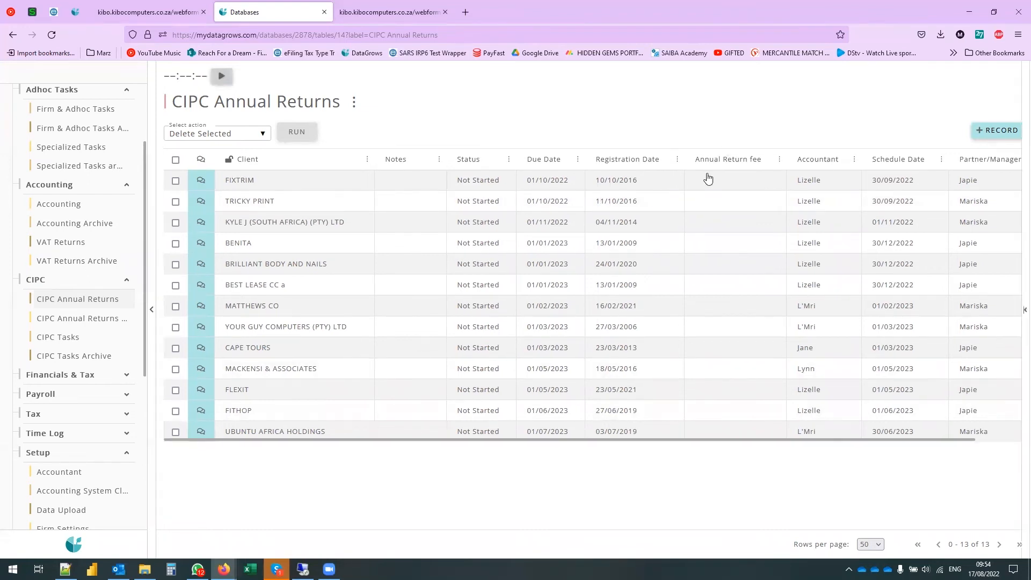
left_click(1019, 70)
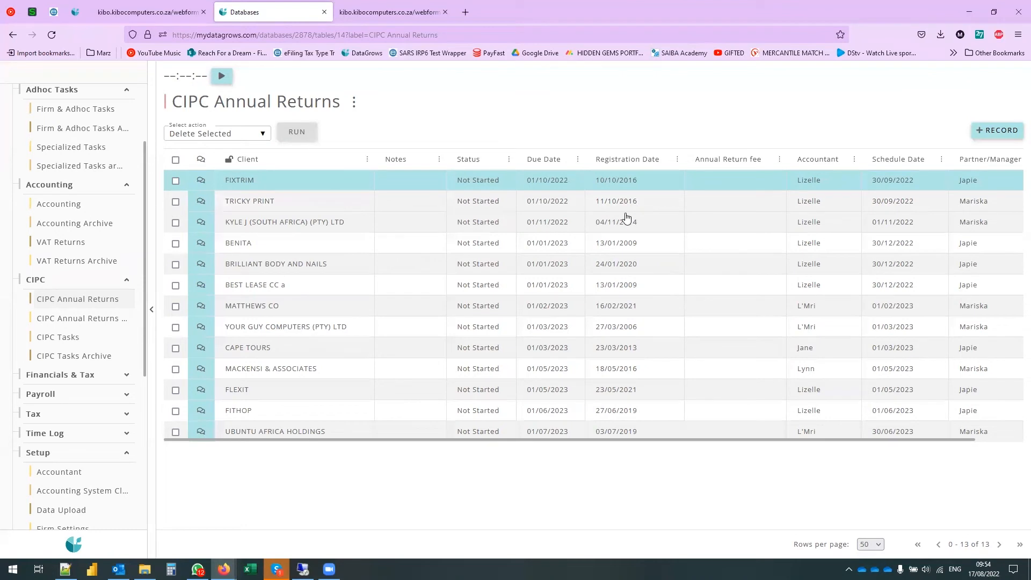
left_click_drag(568, 439, 472, 471)
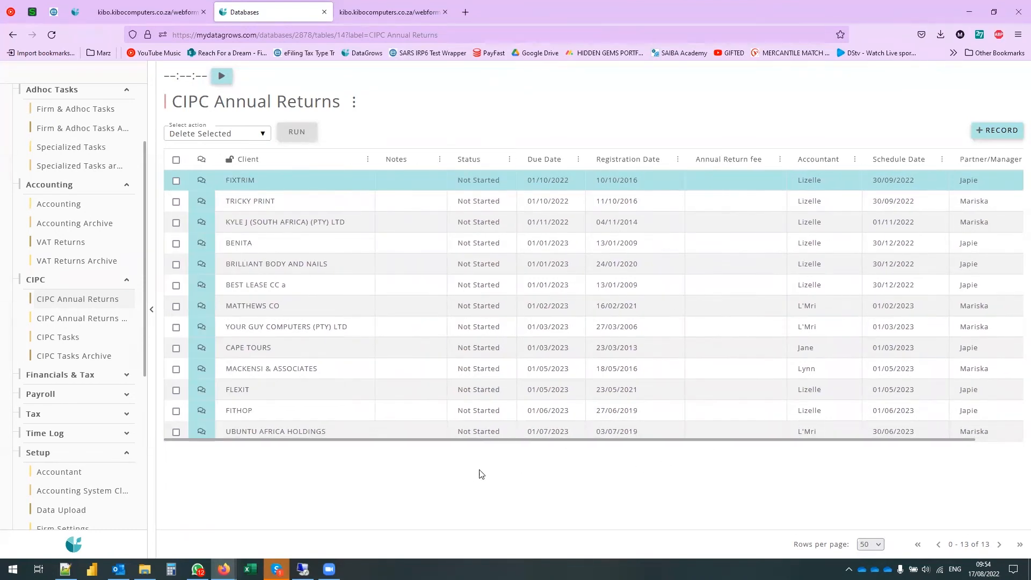
- View the CIPC Tasks table, then switch to the other Accounting CRM browser tab and open its CIPC Tasks table
left_click(72, 337)
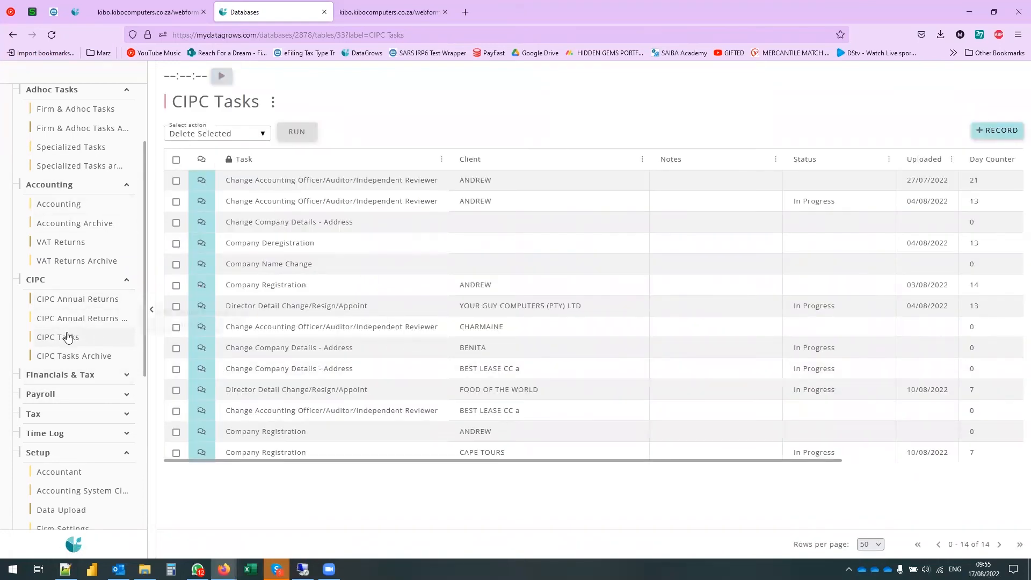
left_click(76, 16)
scroll(83, 324, "up", 6)
left_click(67, 231)
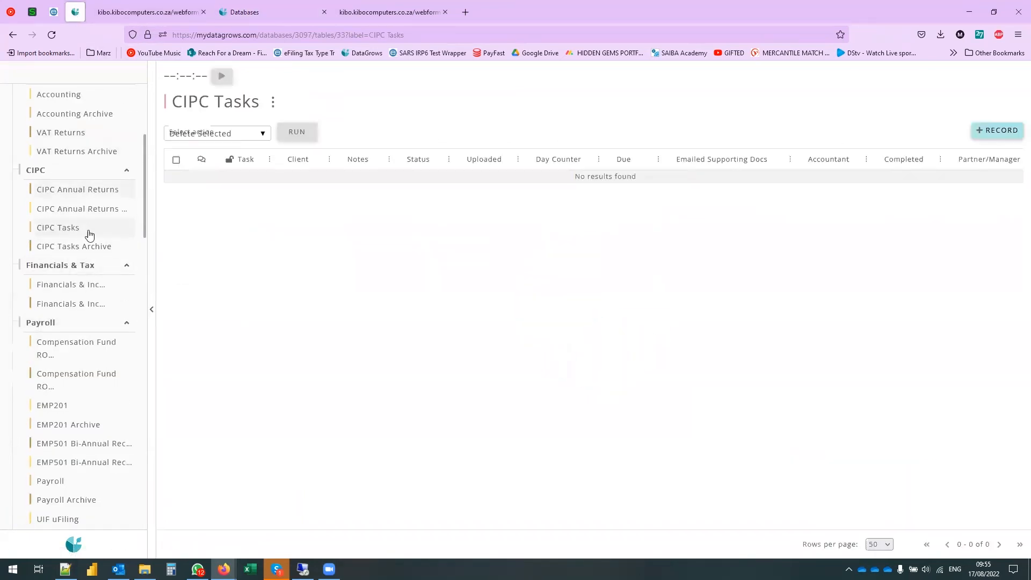
scroll(86, 242, "up", 2)
left_click(518, 159)
mouse_move(511, 182)
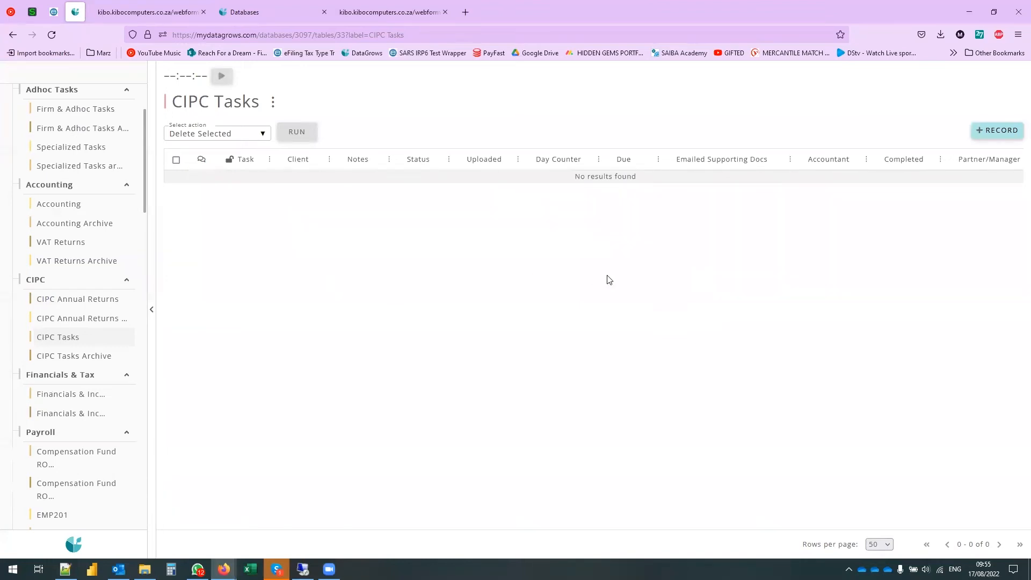
left_click(866, 159)
- Start a new CIPC task record with Company Registration as the task and Bdc (Pty) Ltd as the client
left_click(991, 136)
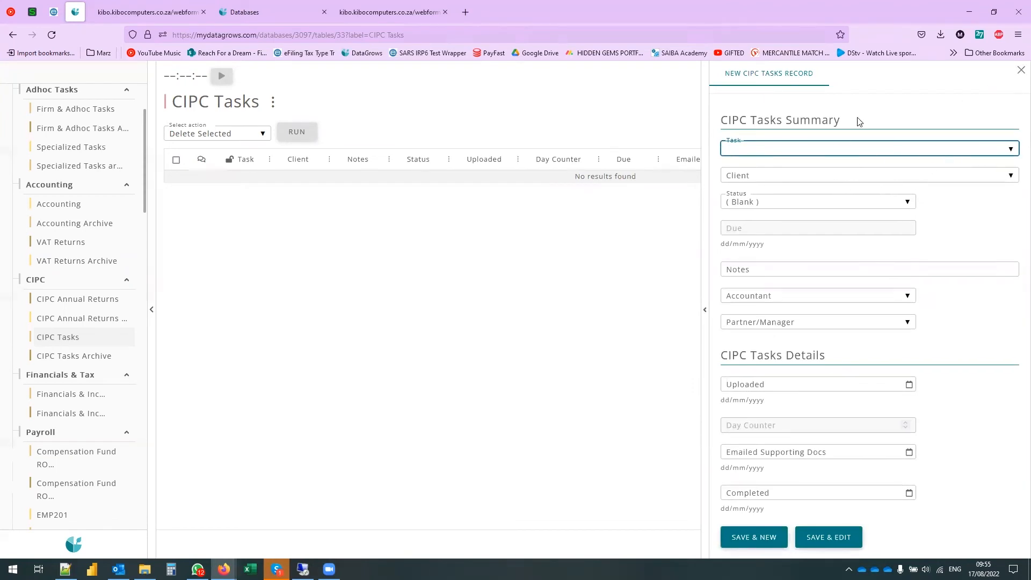
left_click(778, 148)
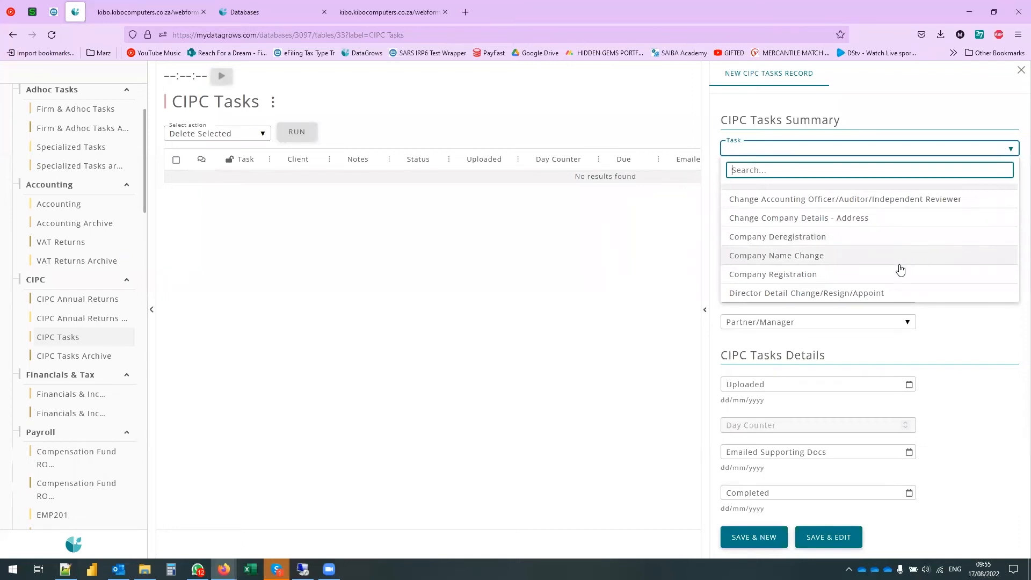
left_click(760, 277)
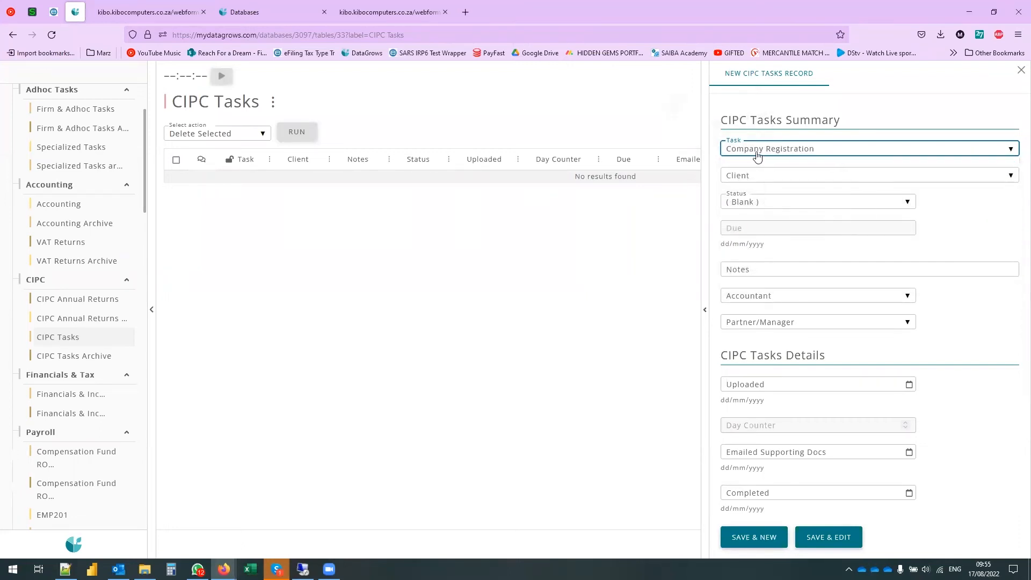
left_click(750, 184)
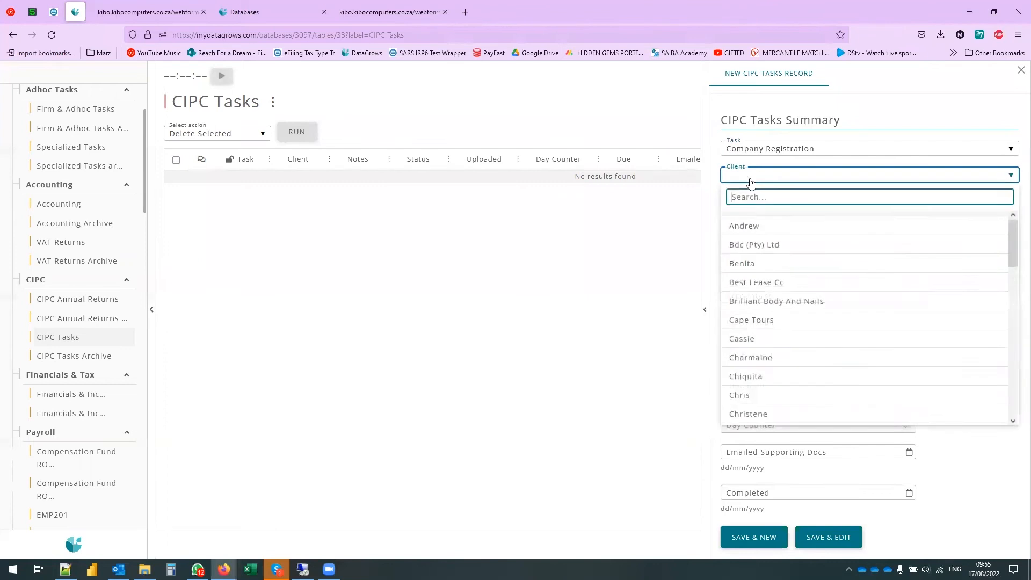
left_click(766, 239)
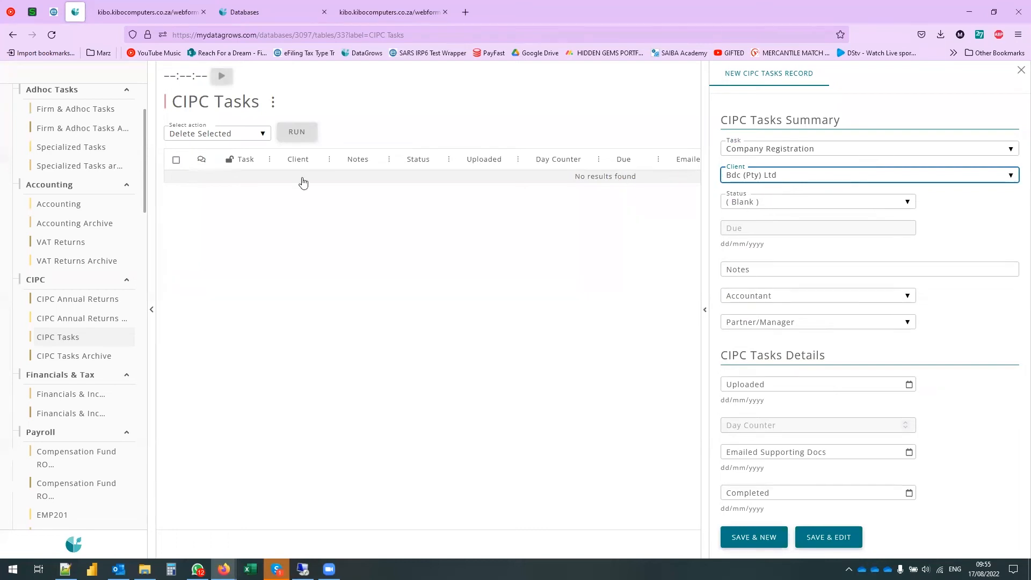
left_click(785, 175)
left_click(778, 182)
left_click(768, 269)
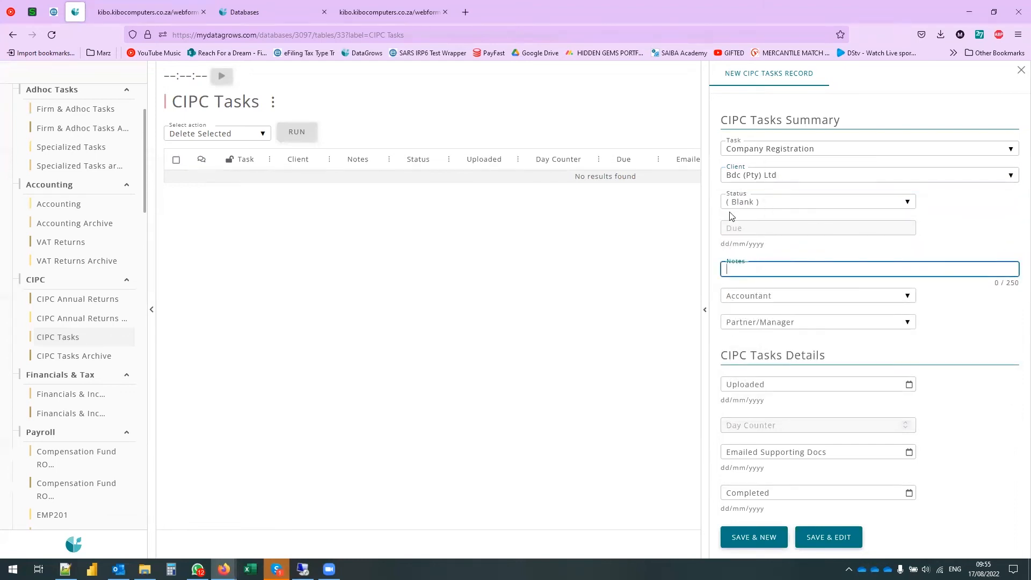
- Set the new CIPC task's status to In Progress and assign its accountant and partner/manager
left_click(762, 209)
left_click(778, 281)
left_click(766, 296)
left_click(764, 365)
left_click(796, 448)
scroll(956, 328, "down", 1)
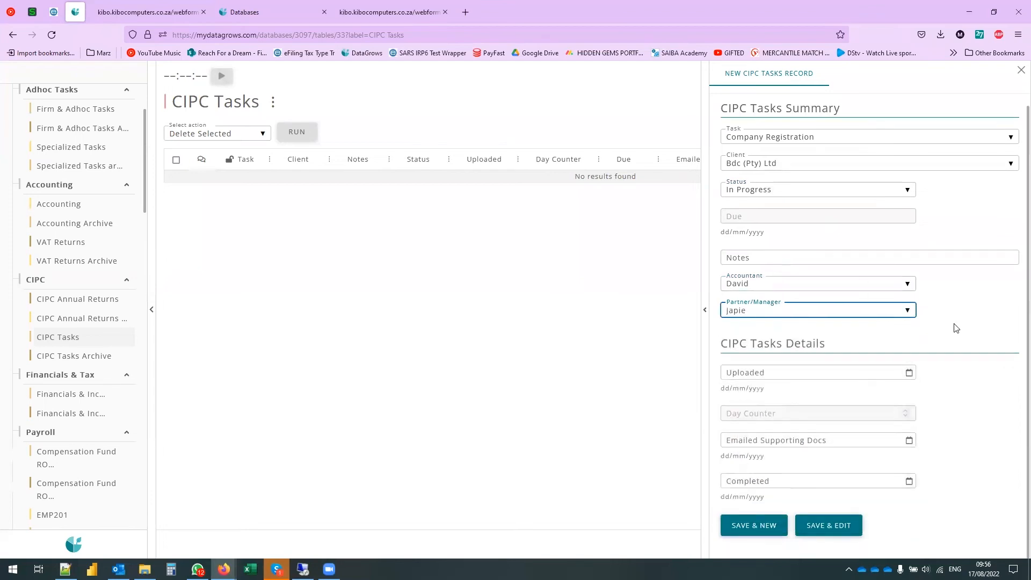
- Look over the CIPC Tasks Details date fields, leave them empty, and save the new record for further editing
left_click(908, 372)
left_click(916, 337)
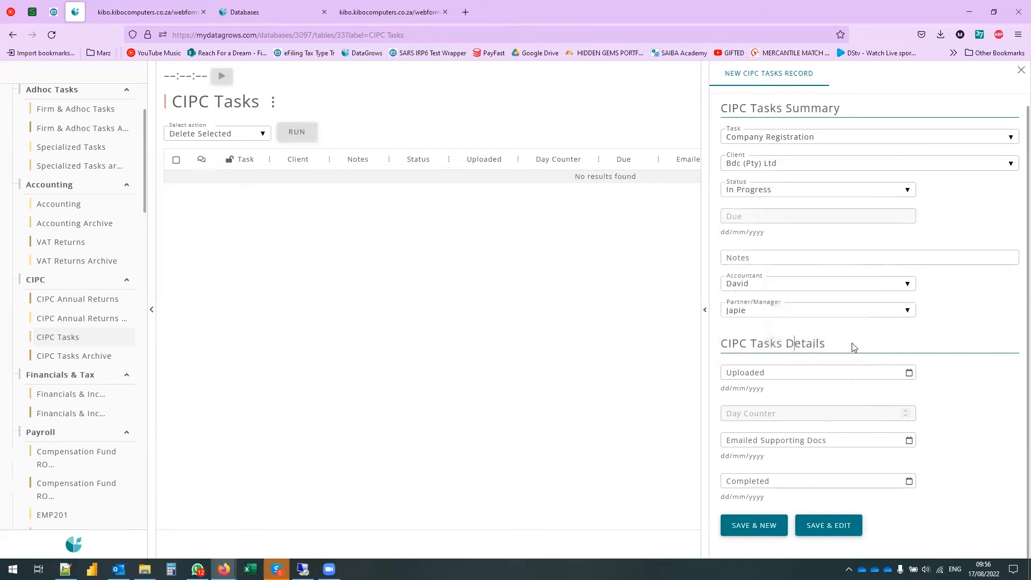
left_click_drag(728, 344, 854, 343)
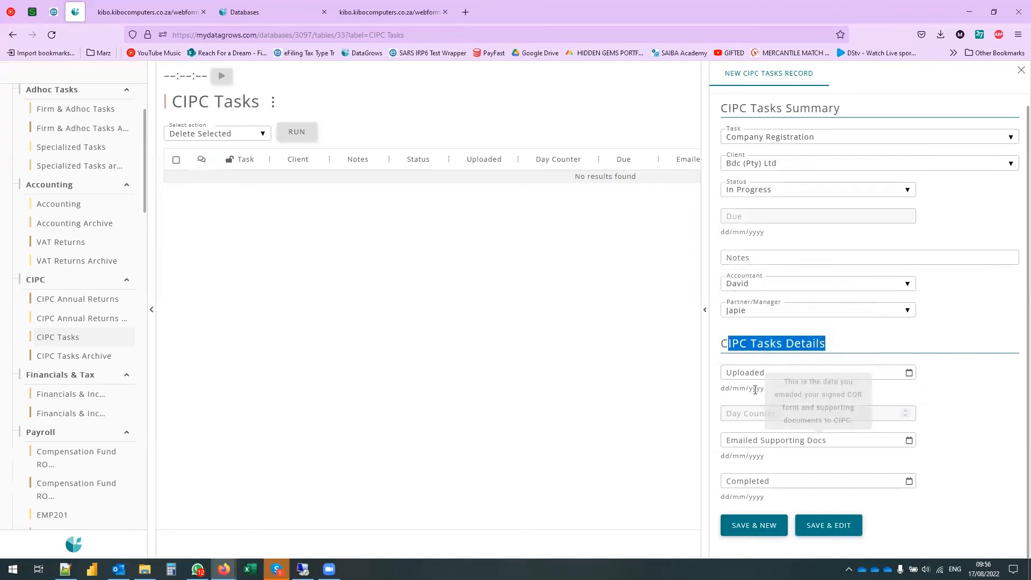
left_click(957, 391)
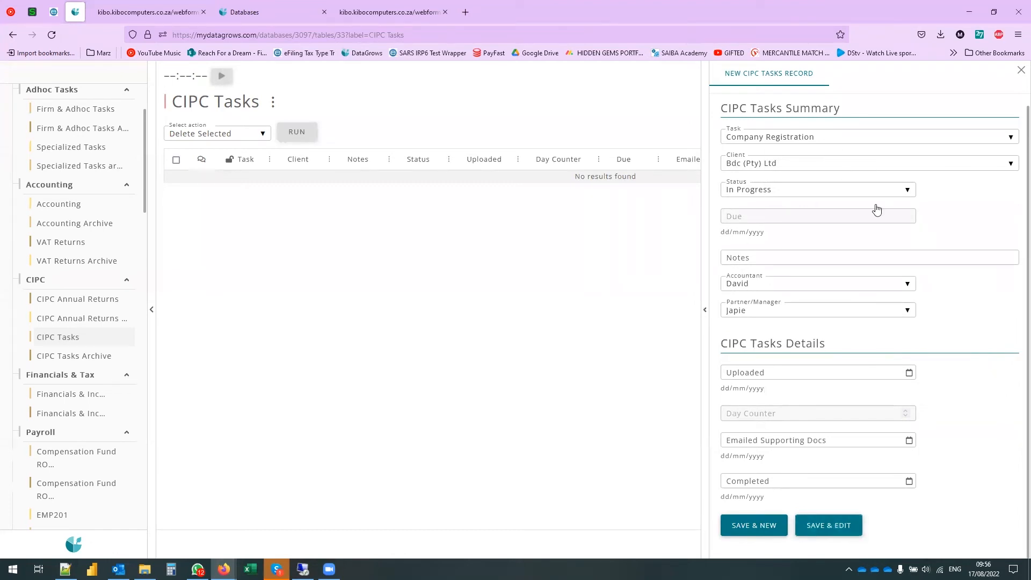
left_click(830, 533)
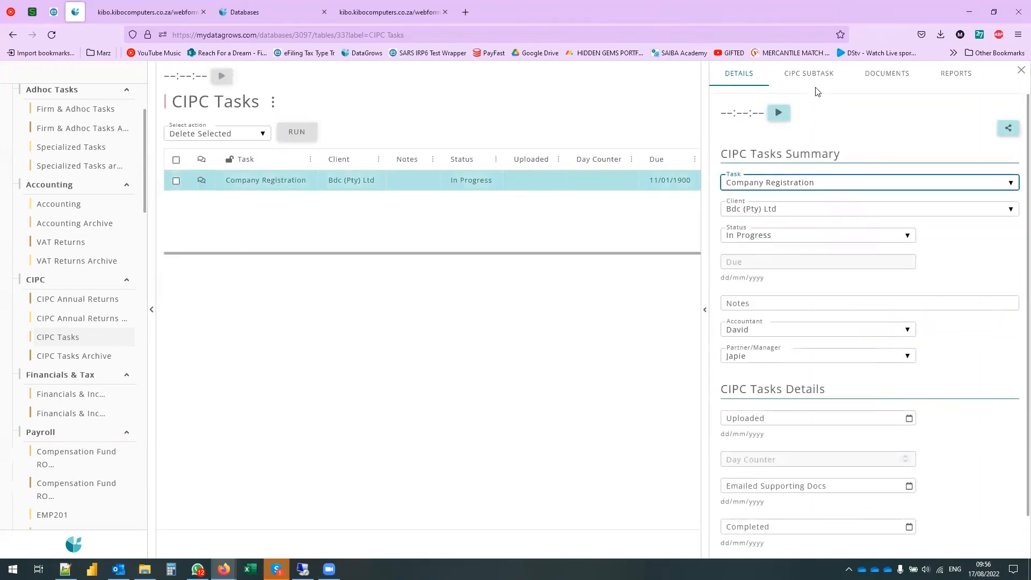
- Open the Company Registration task's CIPC subtasks in the full-width view, widen the Subtask column, and look through the list
left_click(812, 74)
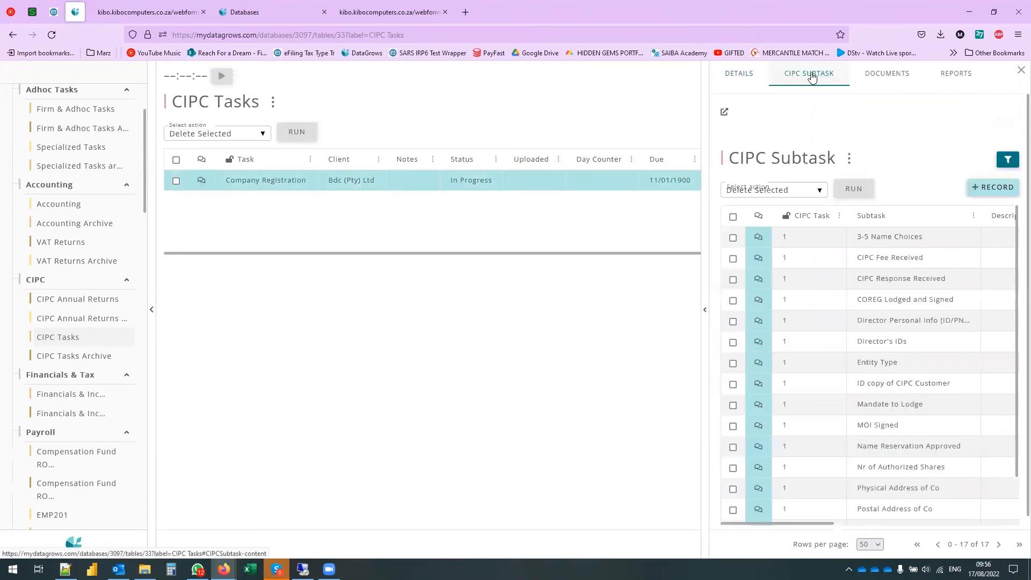
left_click(708, 161)
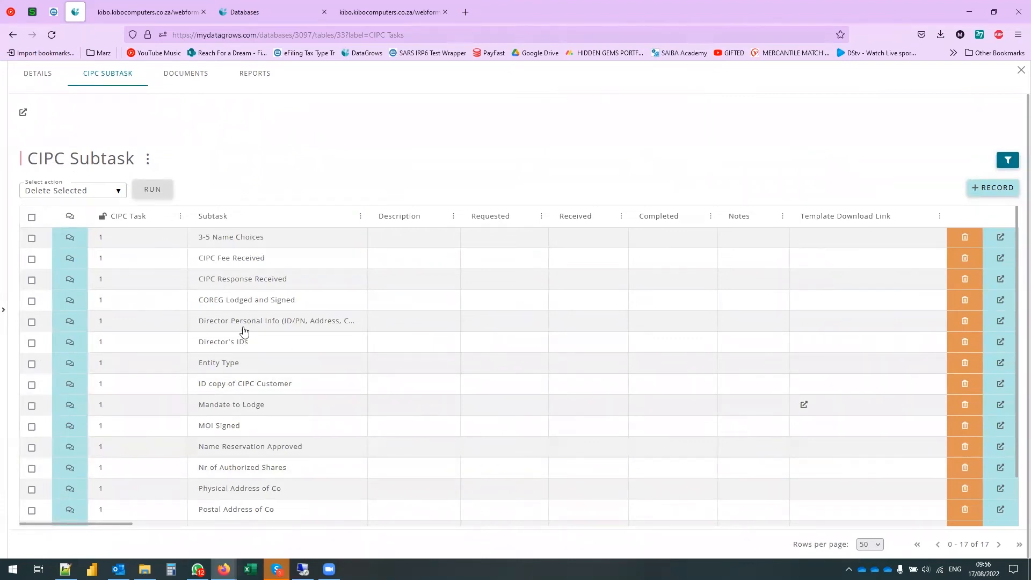
left_click(360, 218)
left_click_drag(367, 215, 433, 222)
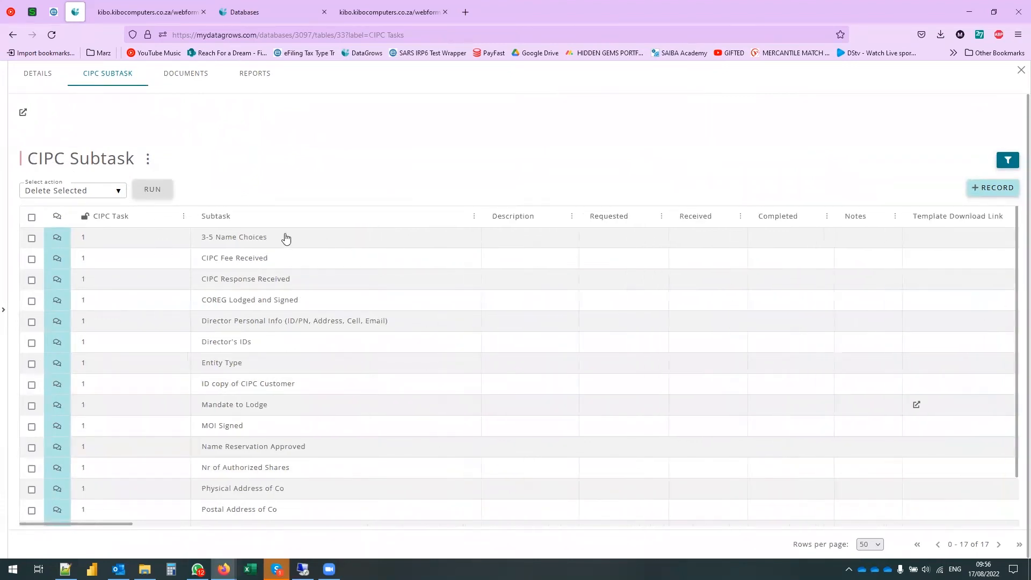
scroll(297, 494, "down", 2)
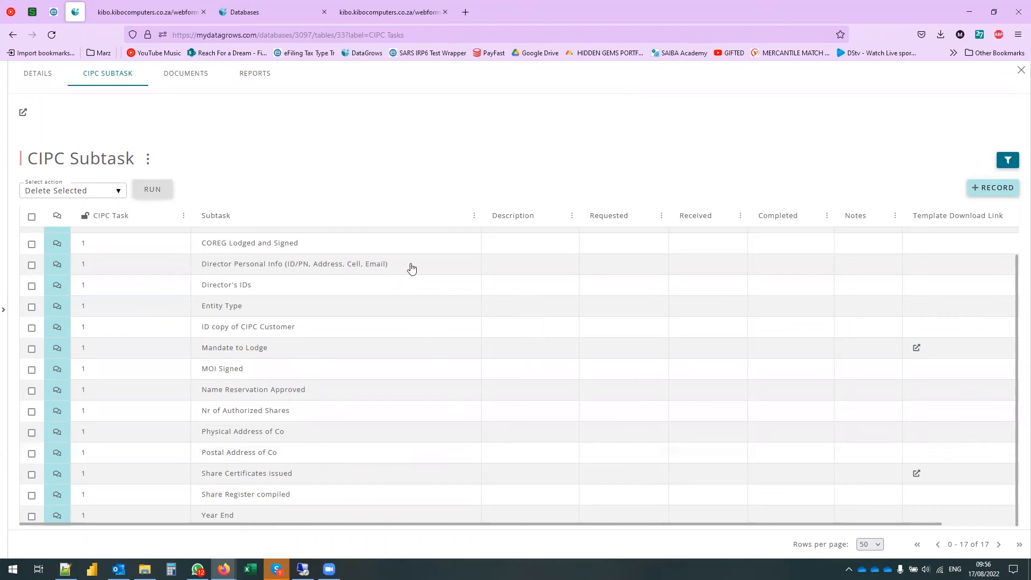
- Look through the Company Registration subtasks, download the Mandate to Lodge template, and view the document in Word before closing it
scroll(473, 299, "up", 2)
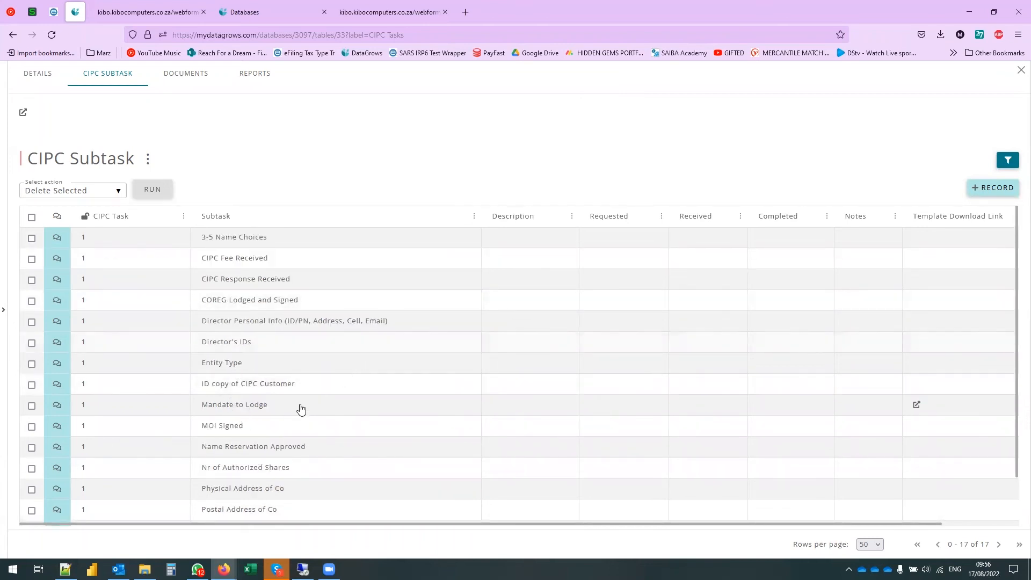
scroll(273, 486, "down", 2)
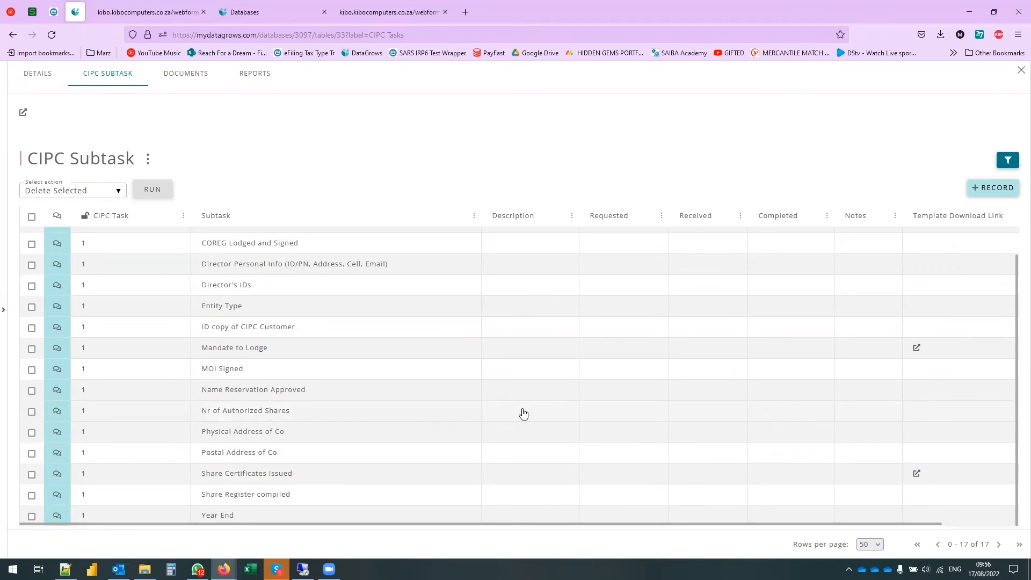
left_click_drag(506, 525, 594, 532)
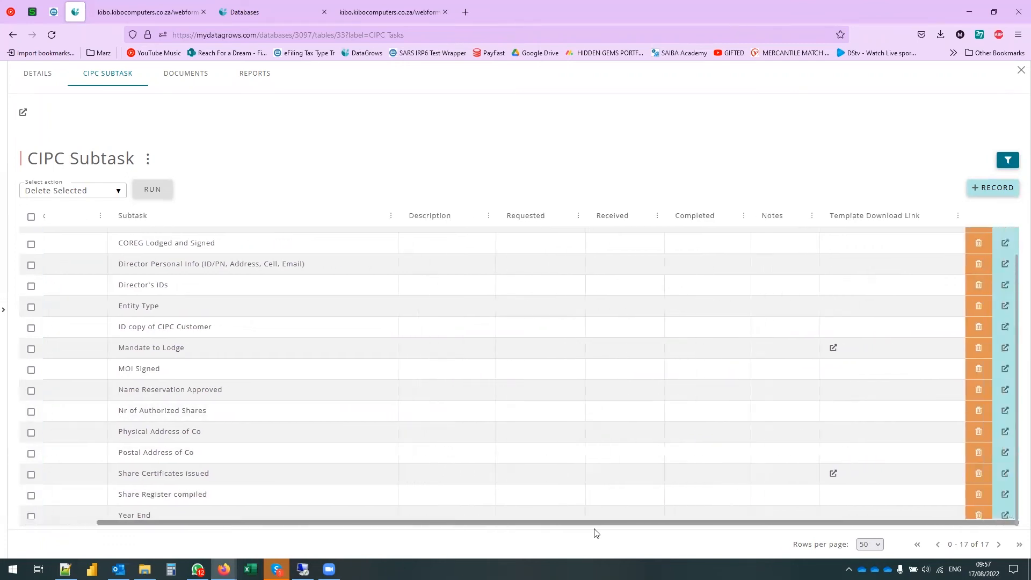
left_click(834, 349)
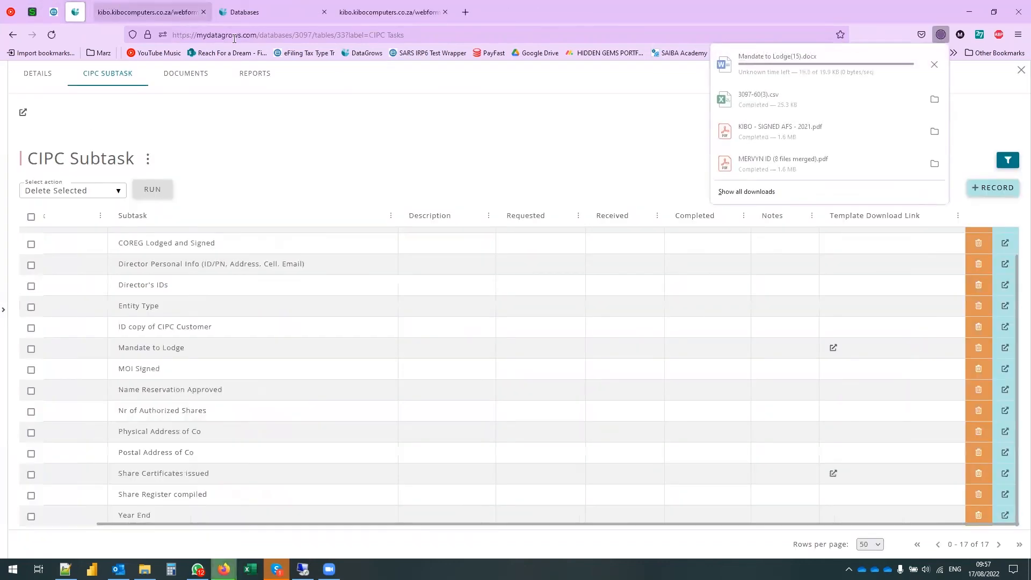
left_click(826, 69)
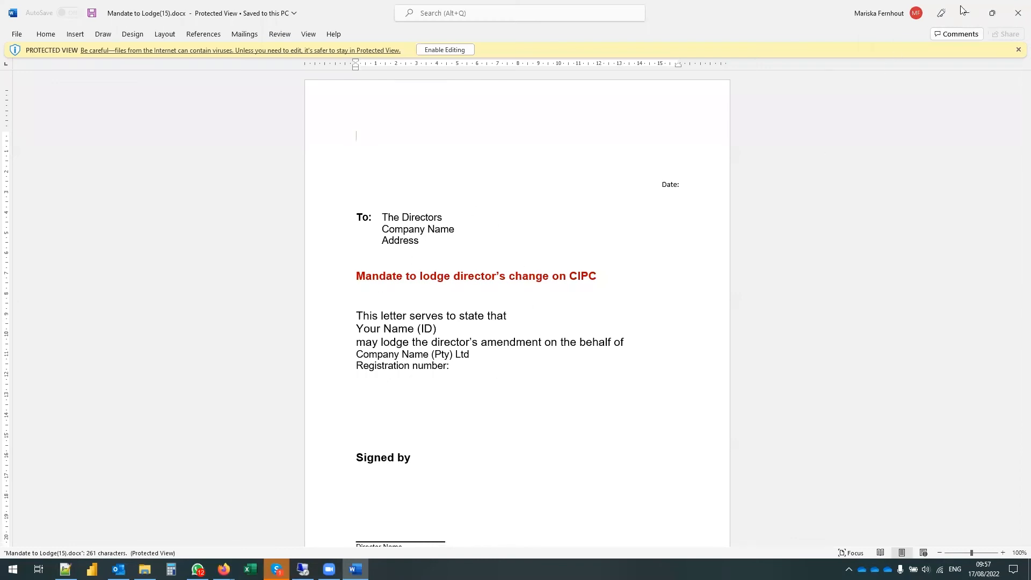
left_click(992, 13)
left_click(830, 84)
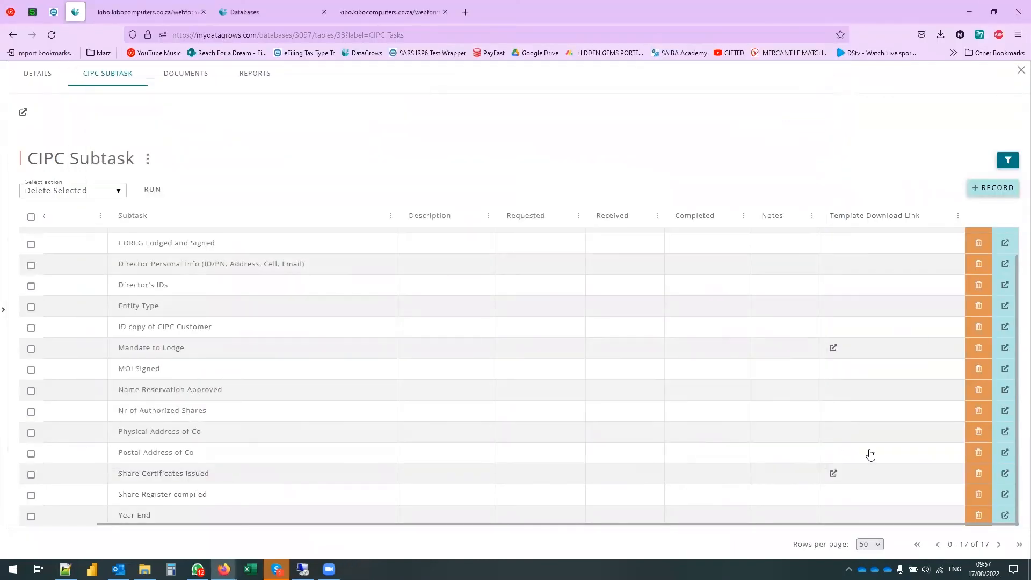
- Download the template for the Share Certificates issued subtask, look through the document in Word, and close it
left_click(832, 474)
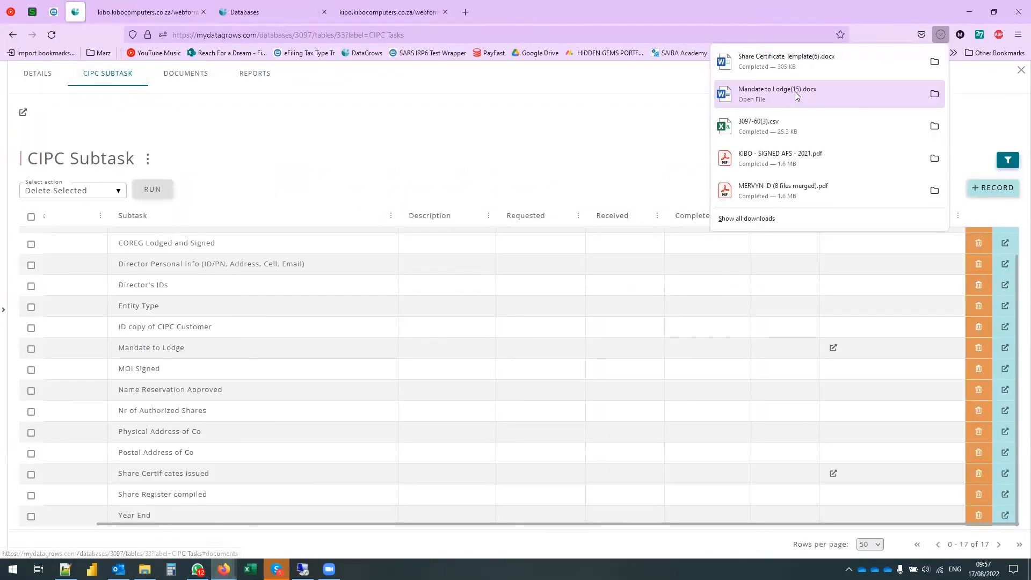
left_click(804, 58)
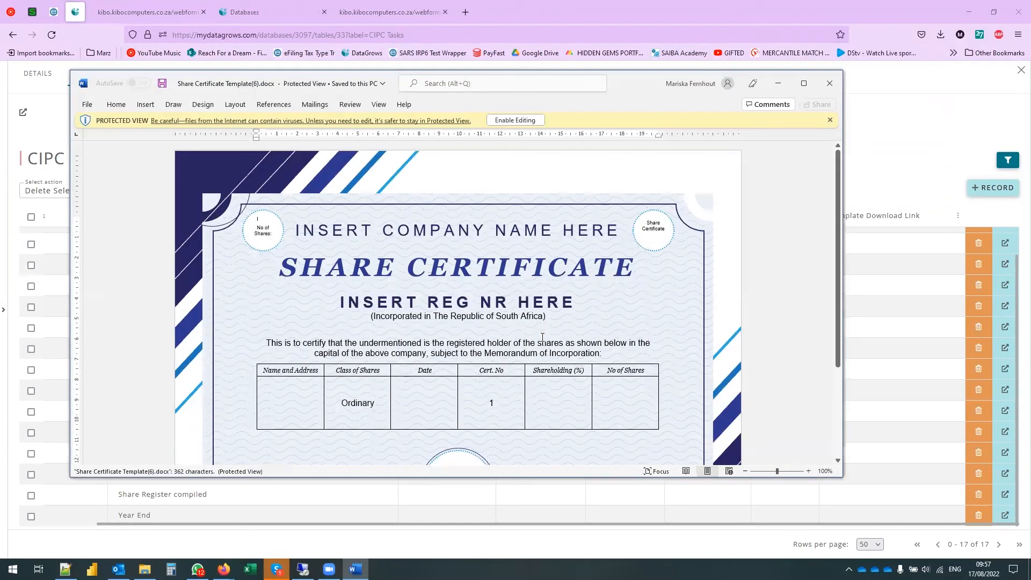
scroll(567, 338, "down", 2)
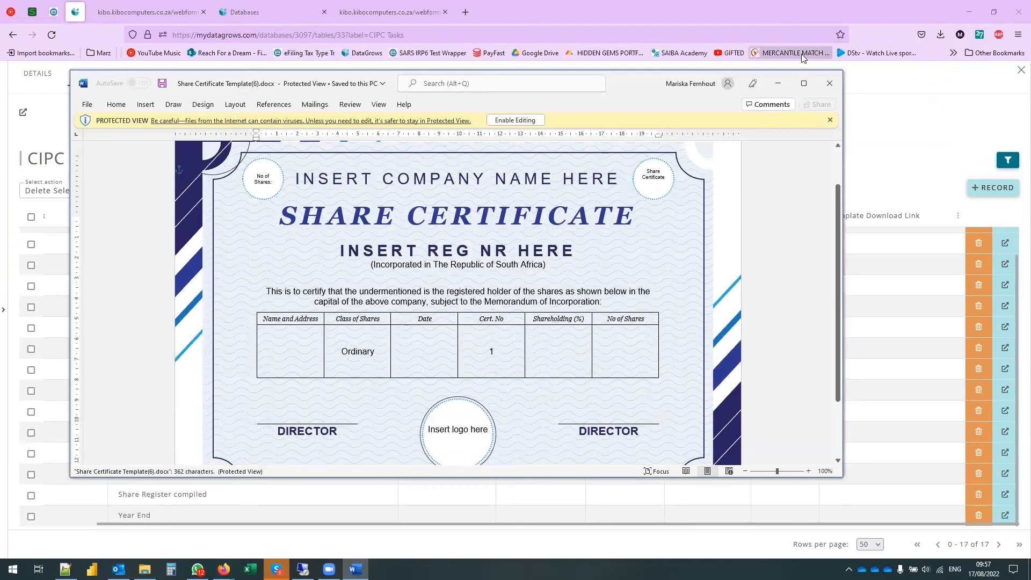
scroll(833, 86, "down", 2)
left_click(831, 84)
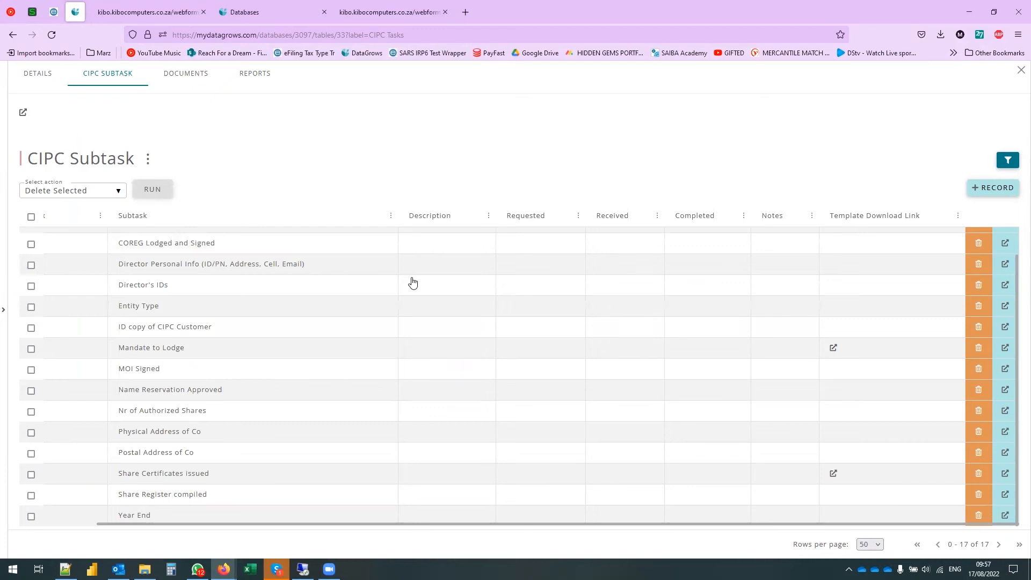
- Open the Share Register in the CRM Beta database and view the share certificate for Bdc (Pty) Ltd's certificate number 1
left_click(388, 12)
left_click(266, 12)
scroll(89, 344, "down", 8)
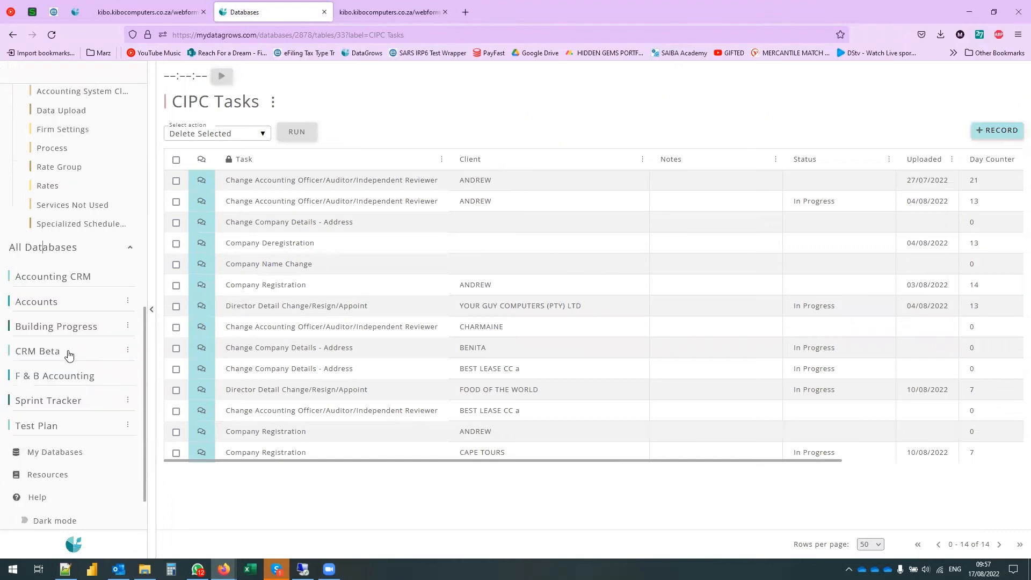
left_click(49, 352)
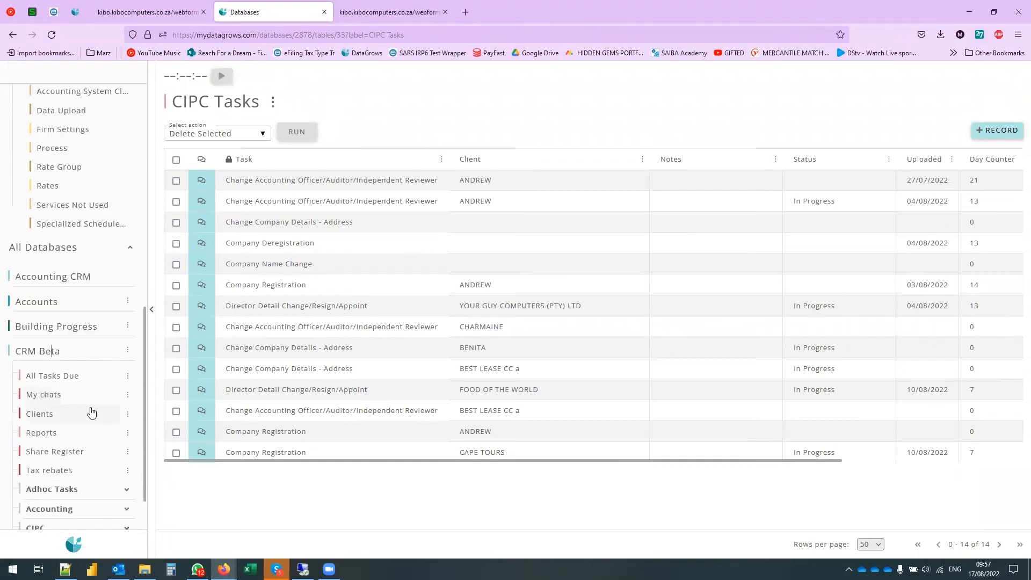
left_click(61, 451)
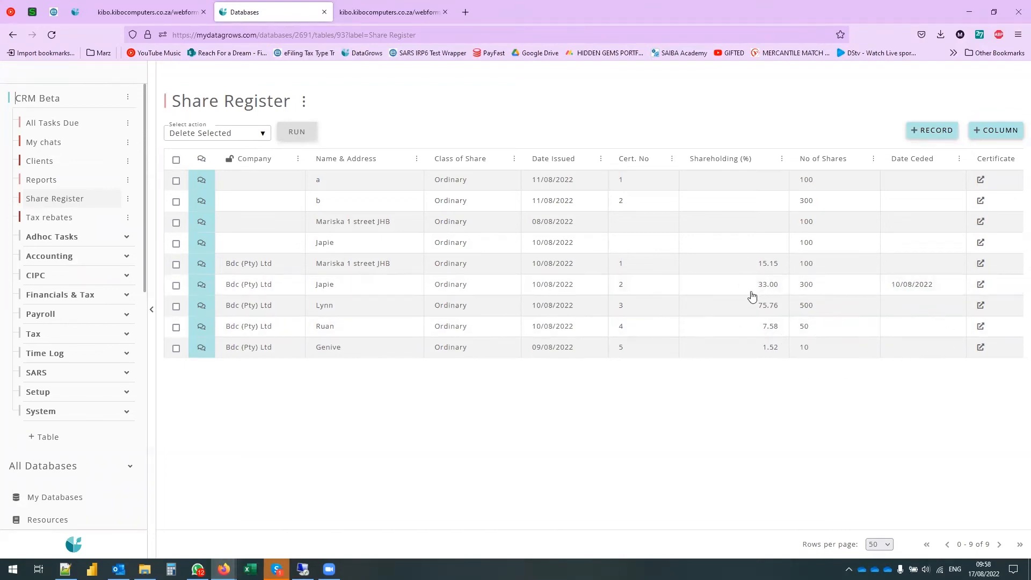
left_click(981, 264)
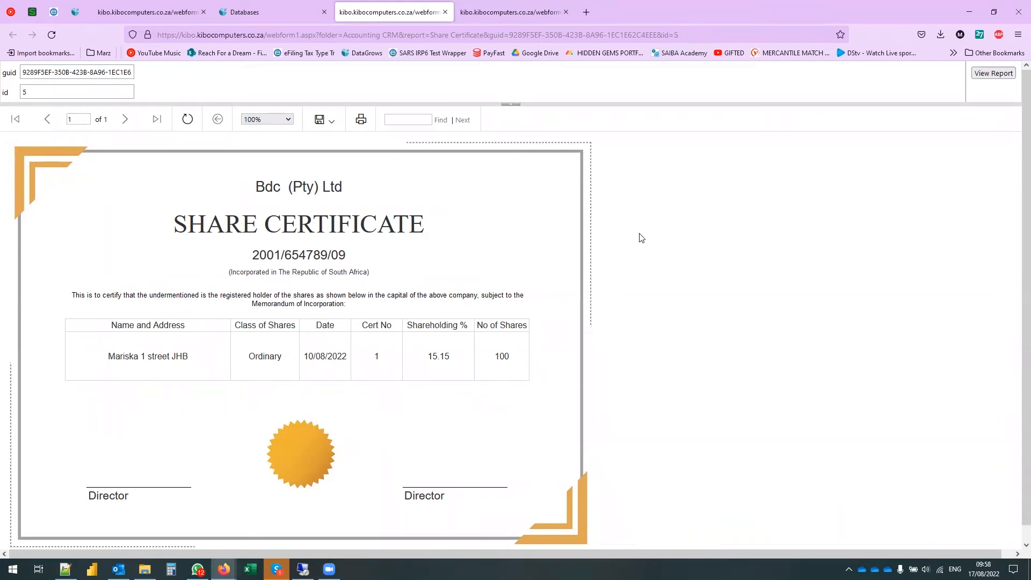
- Return to the Company Registration task's details, set its Uploaded date to 17/08/2022, and save the record
left_click(76, 13)
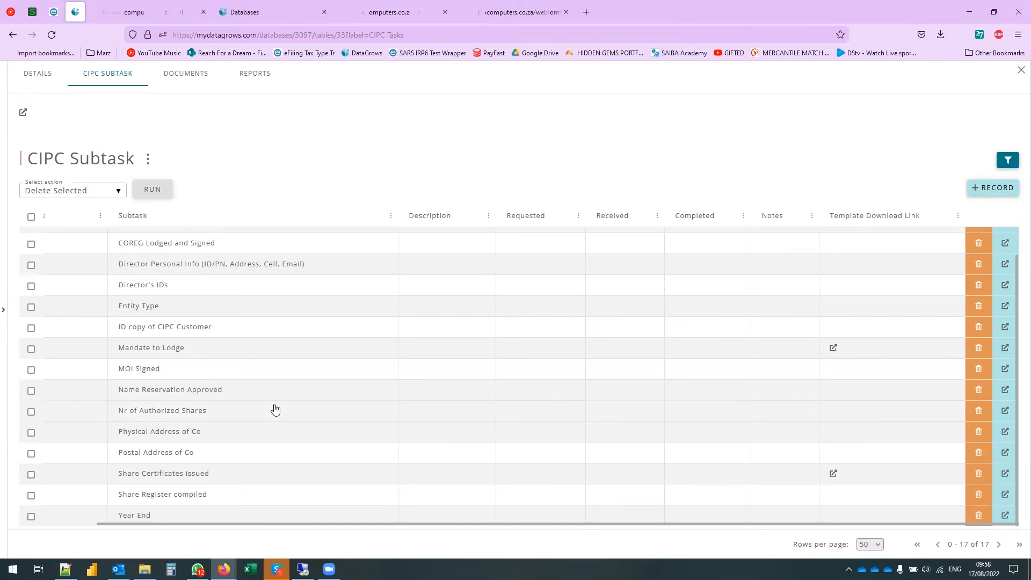
left_click(39, 79)
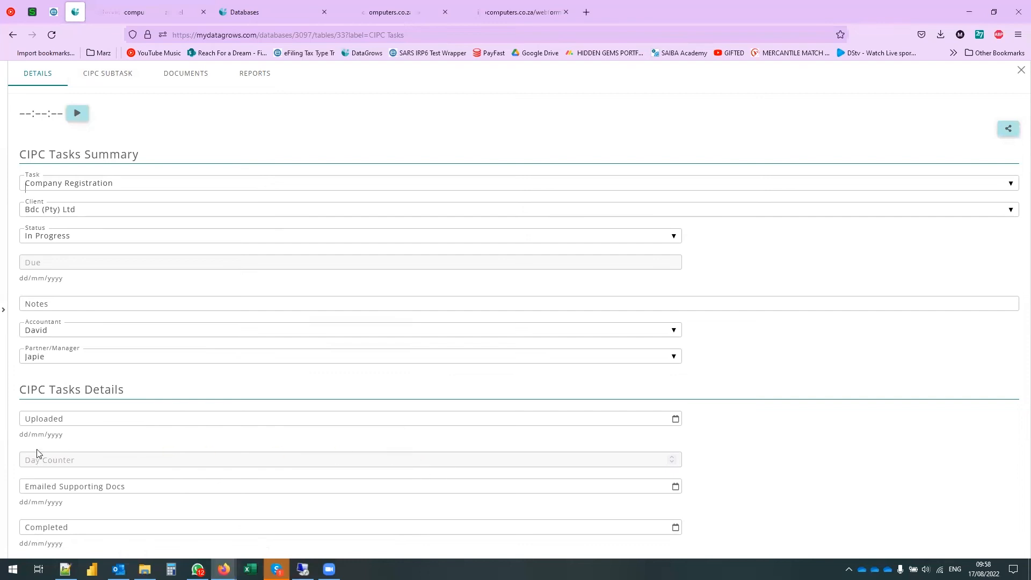
left_click(676, 420)
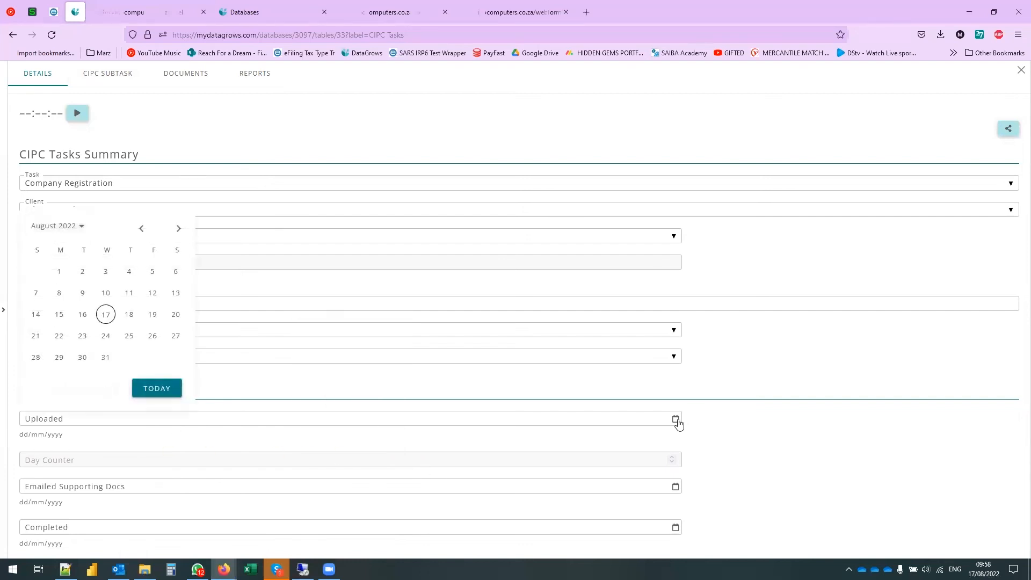
left_click(105, 315)
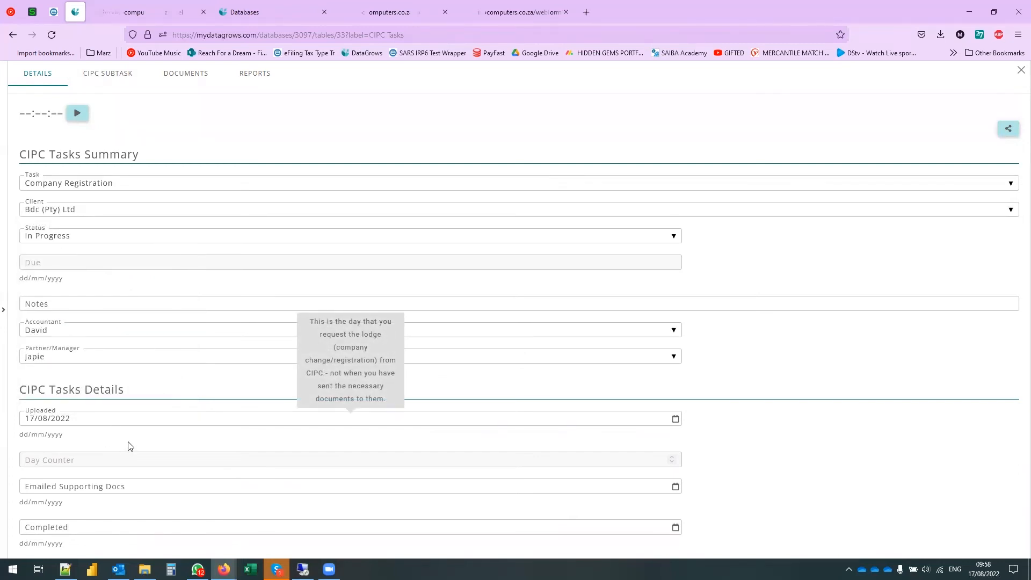
scroll(317, 459, "down", 2)
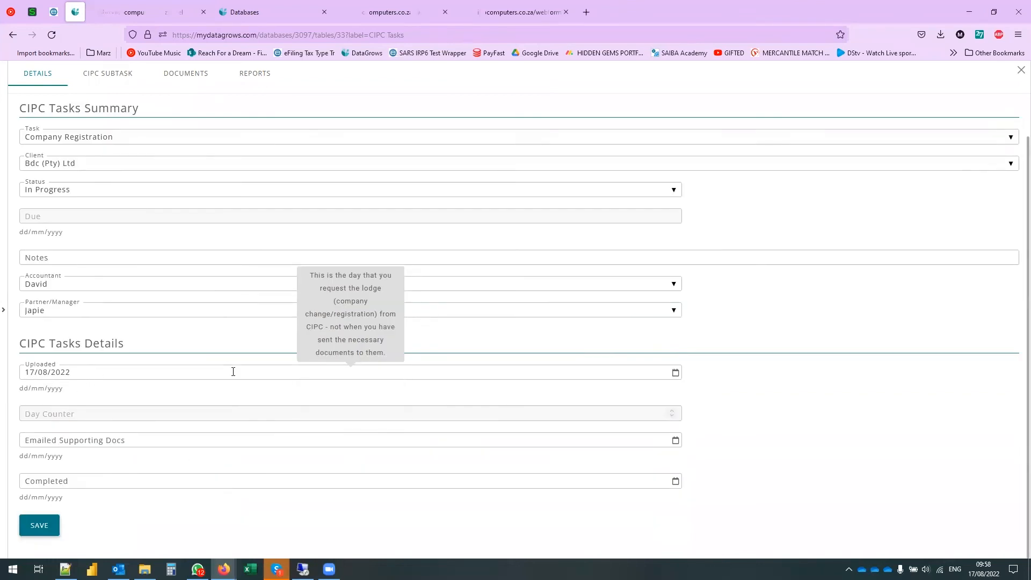
left_click(35, 531)
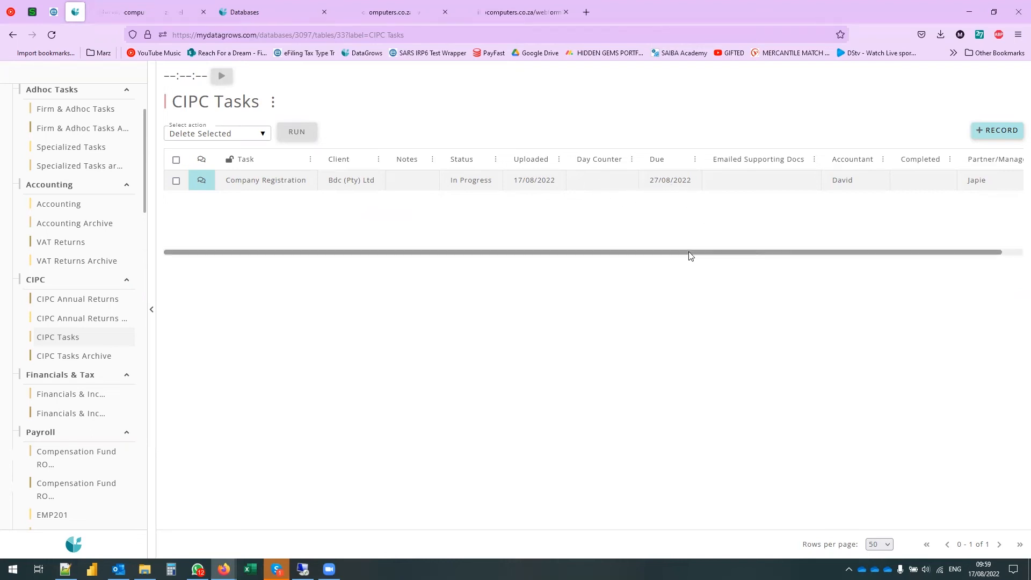
left_click_drag(717, 253, 541, 258)
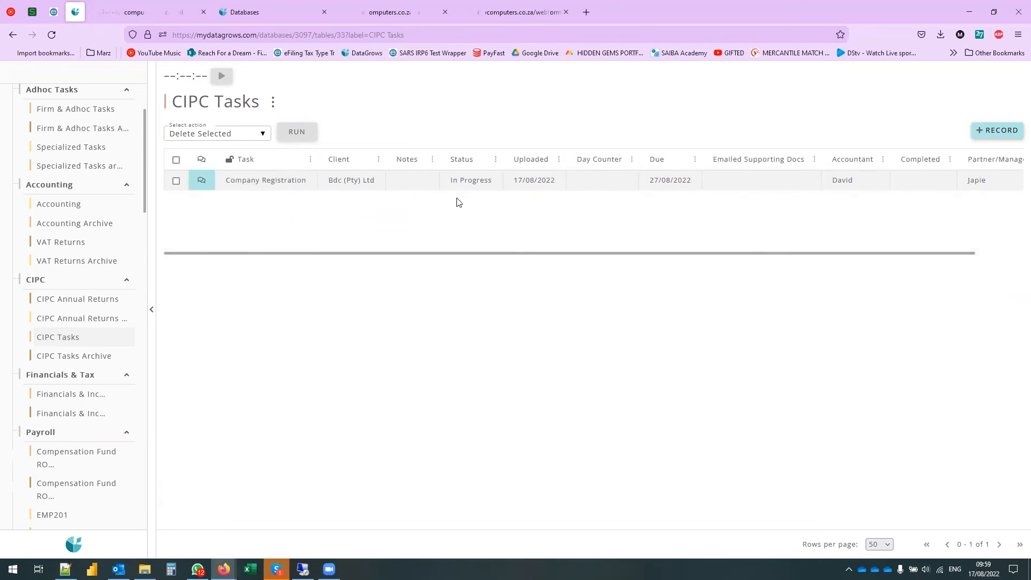
- Create and save a new CIPC task record with Director Detail Change/Resign/Appoint as the task, leaving the other fields empty
left_click(997, 130)
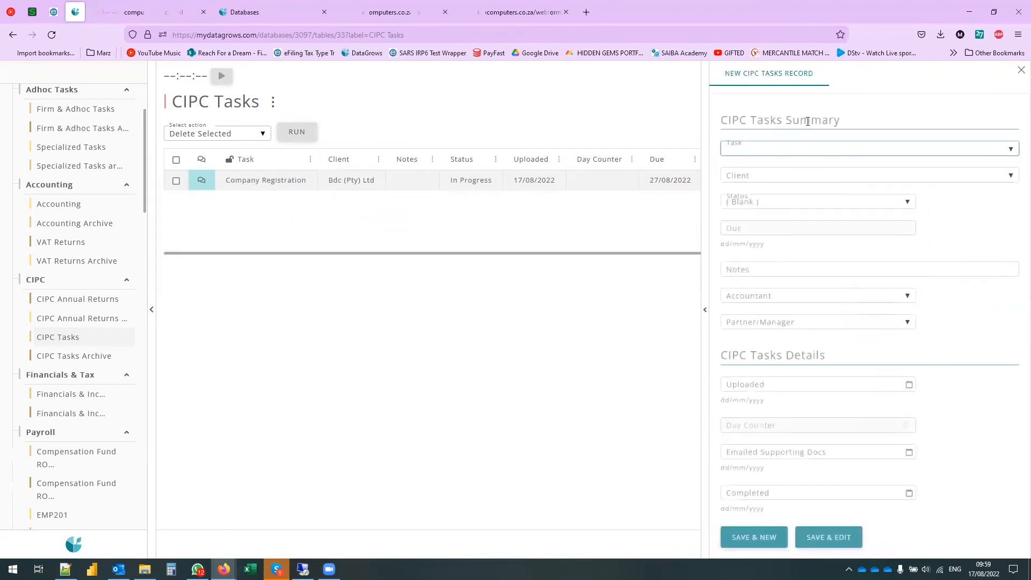
left_click(771, 150)
left_click(794, 290)
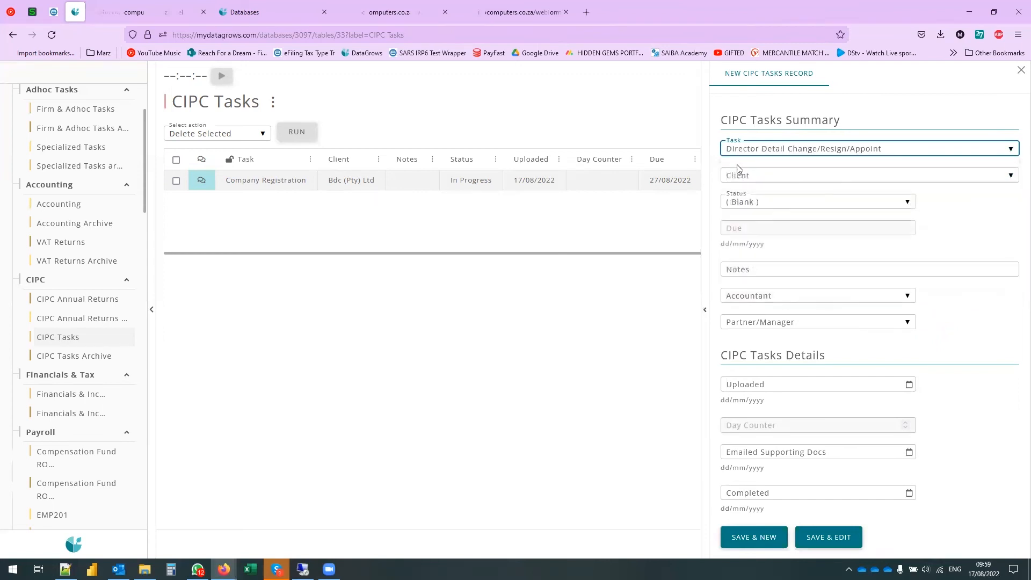
left_click(753, 537)
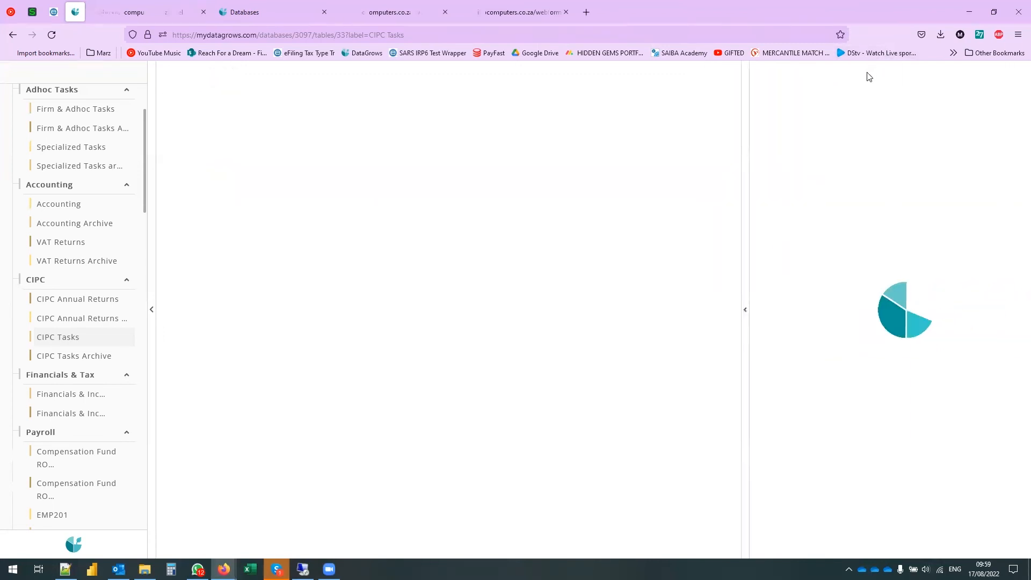
- View the director change task's CIPC subtasks in the full-width view, and close the record
left_click(817, 73)
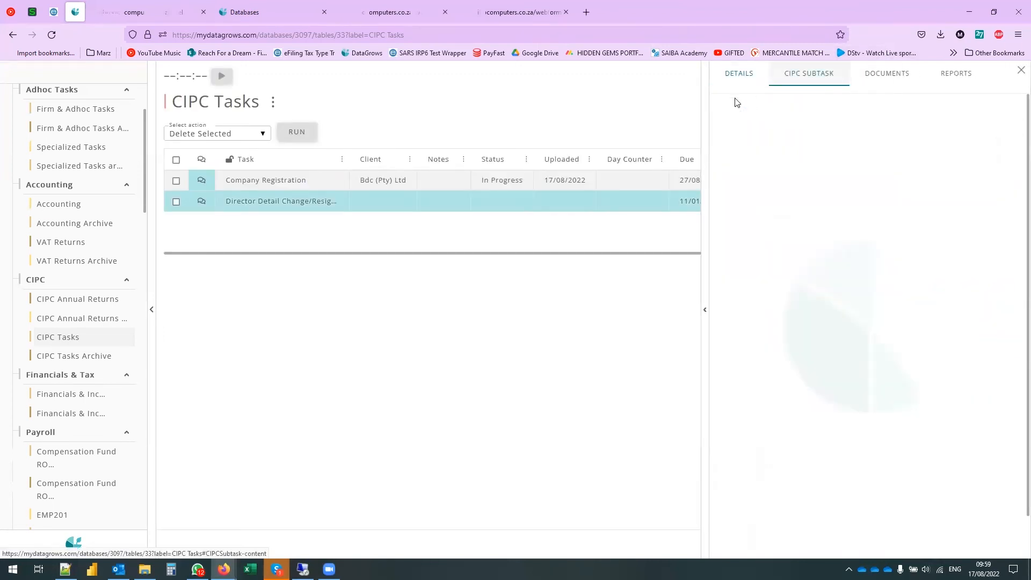
left_click(707, 107)
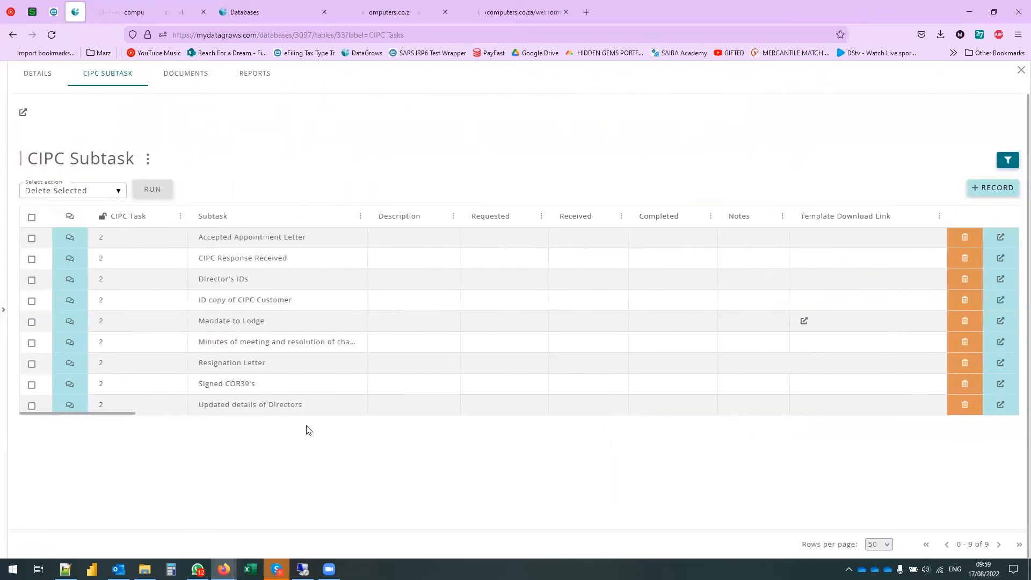
left_click(1019, 72)
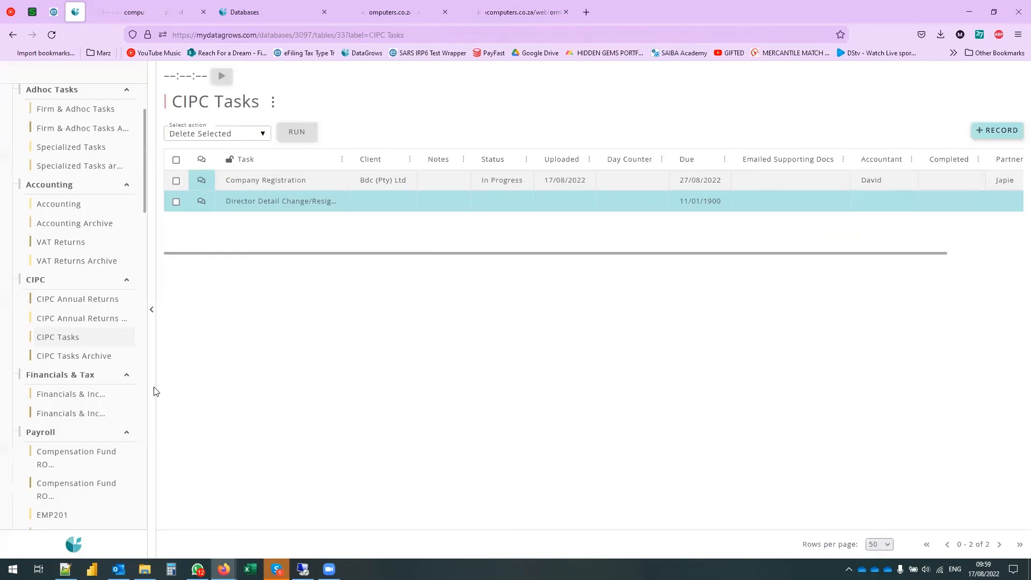
- Open Bdc (Pty) Ltd's record in the Financials & Income Tax table and set its engagement type to Audit
left_click(71, 393)
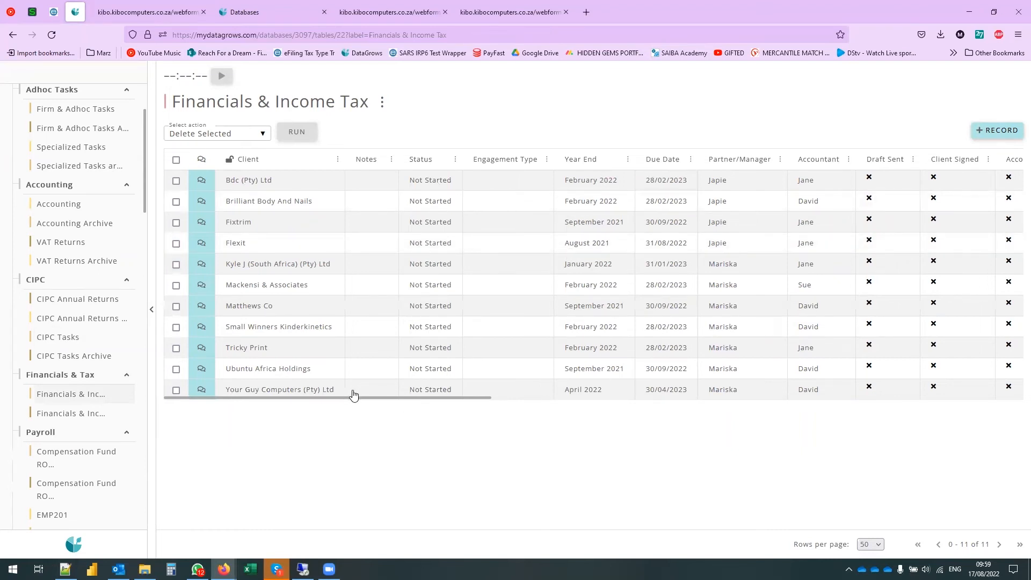
left_click_drag(351, 397, 320, 430)
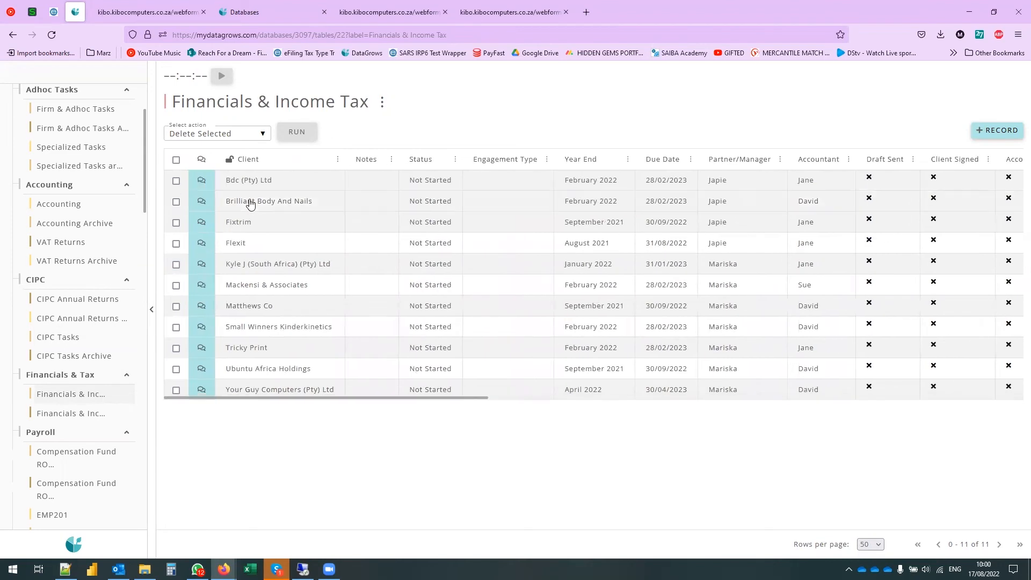
left_click(510, 183)
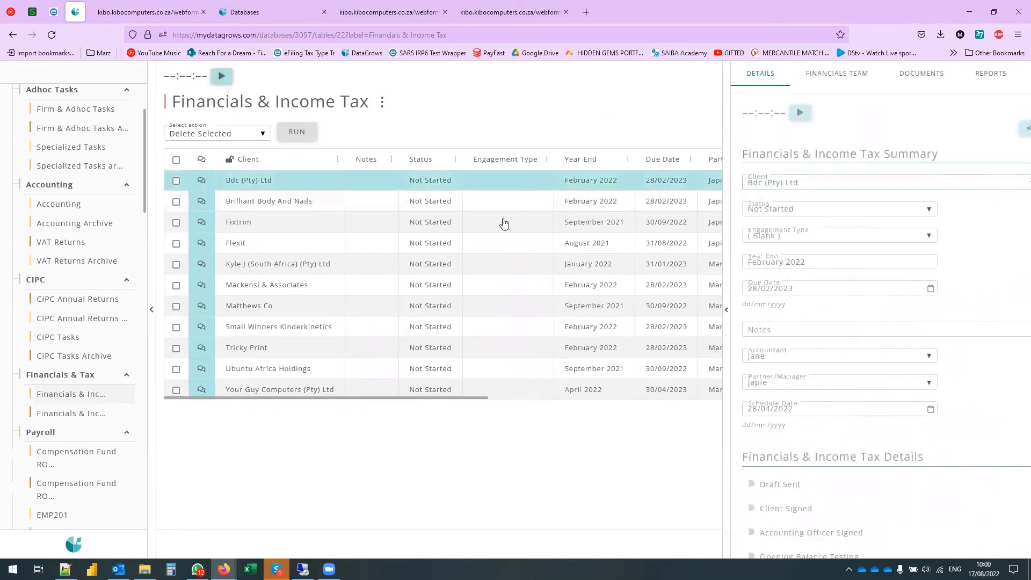
left_click(820, 238)
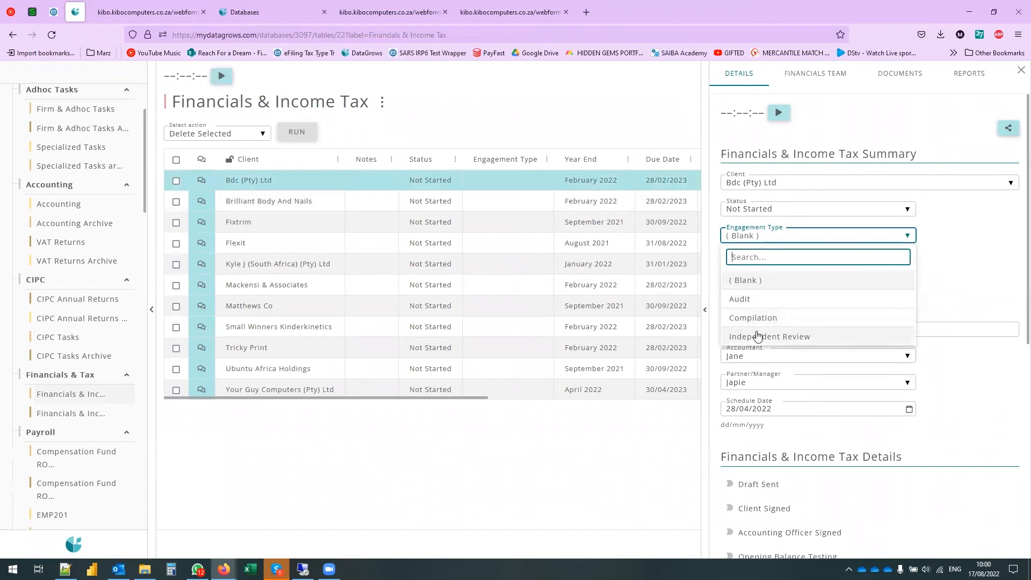
left_click(804, 304)
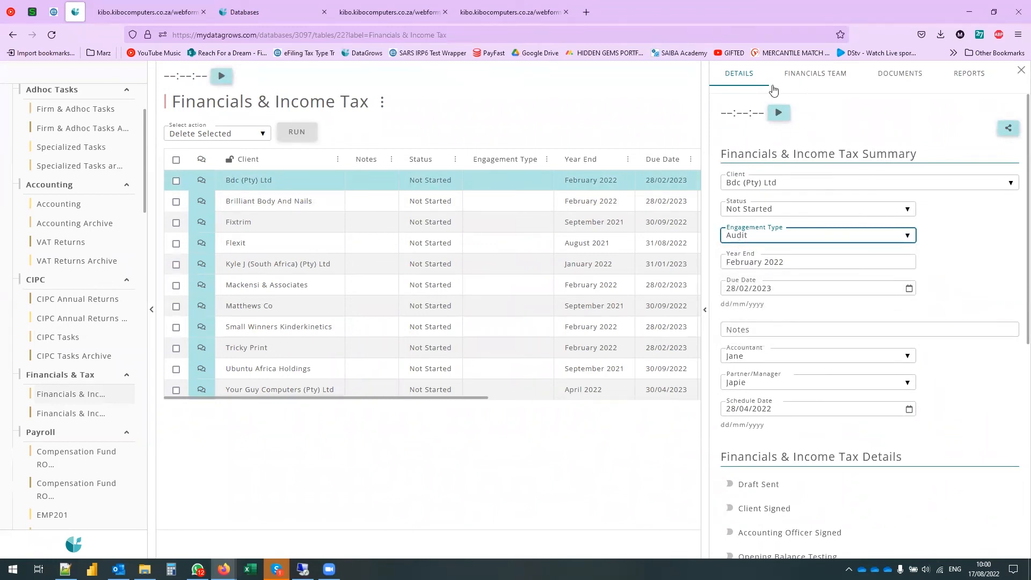
- Add an accountant to the Financials Team of Bdc (Pty) Ltd's Financials & Income Tax record and save the entry
left_click(795, 81)
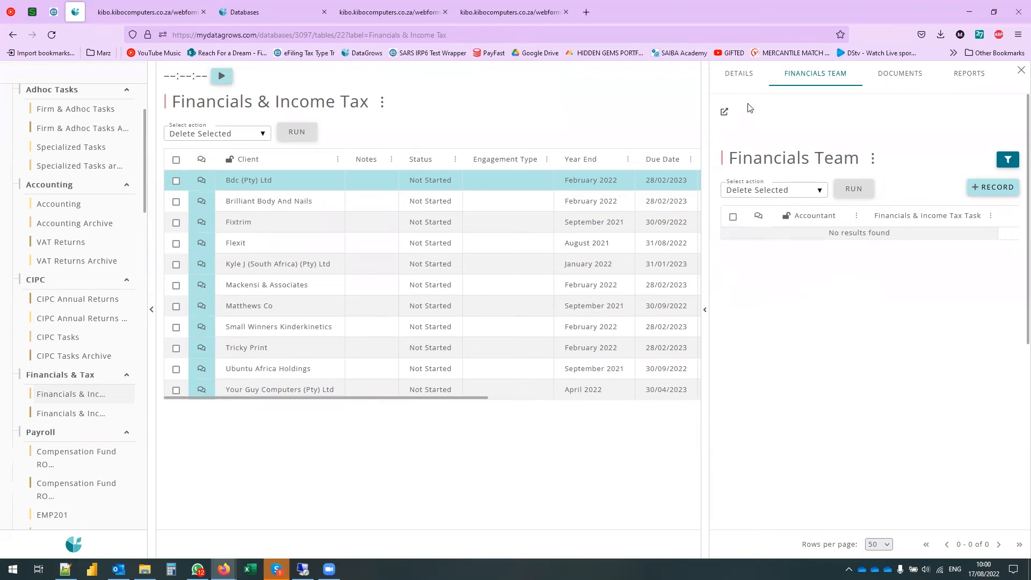
left_click(988, 188)
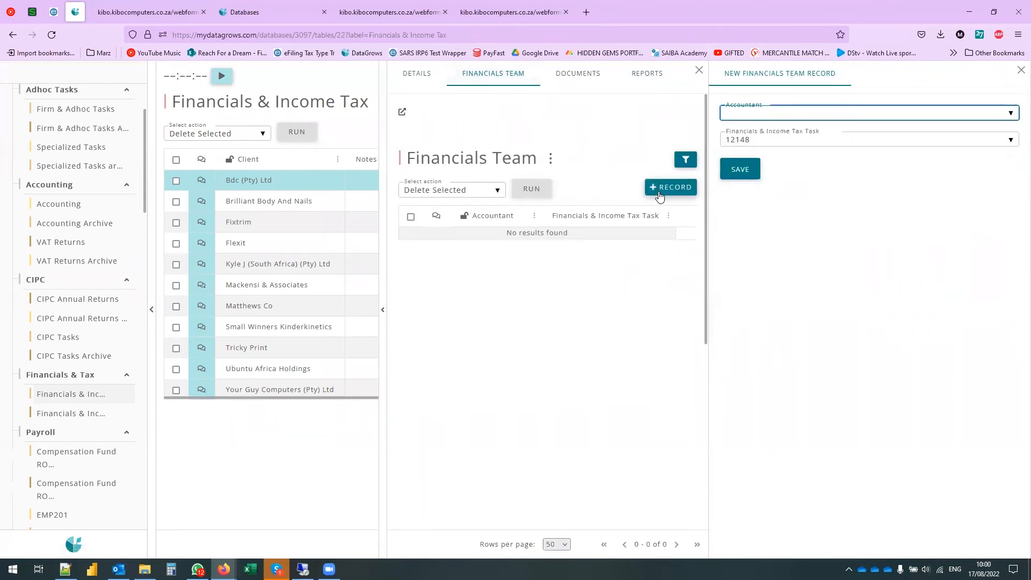
left_click(839, 115)
left_click(760, 164)
left_click(741, 170)
- Add a second accountant to the Financials Team of Bdc (Pty) Ltd's Financials & Income Tax record and save the entry
left_click(671, 187)
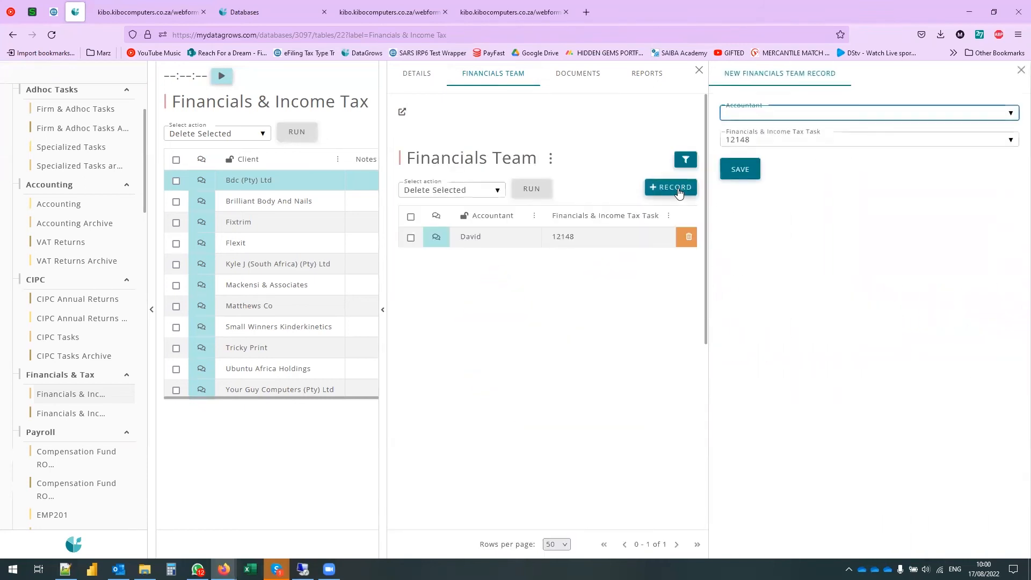
left_click(790, 118)
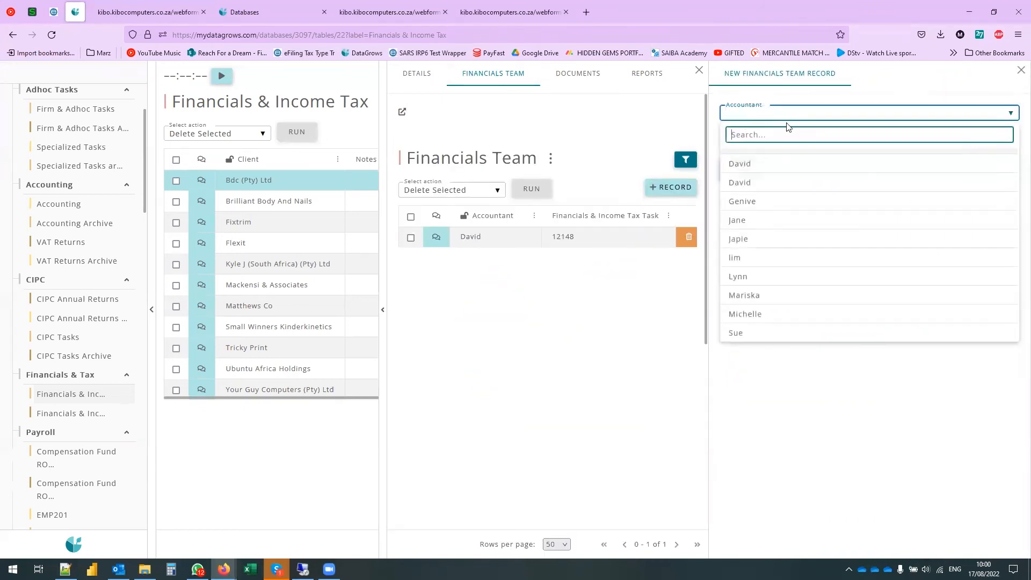
left_click(764, 223)
left_click(744, 172)
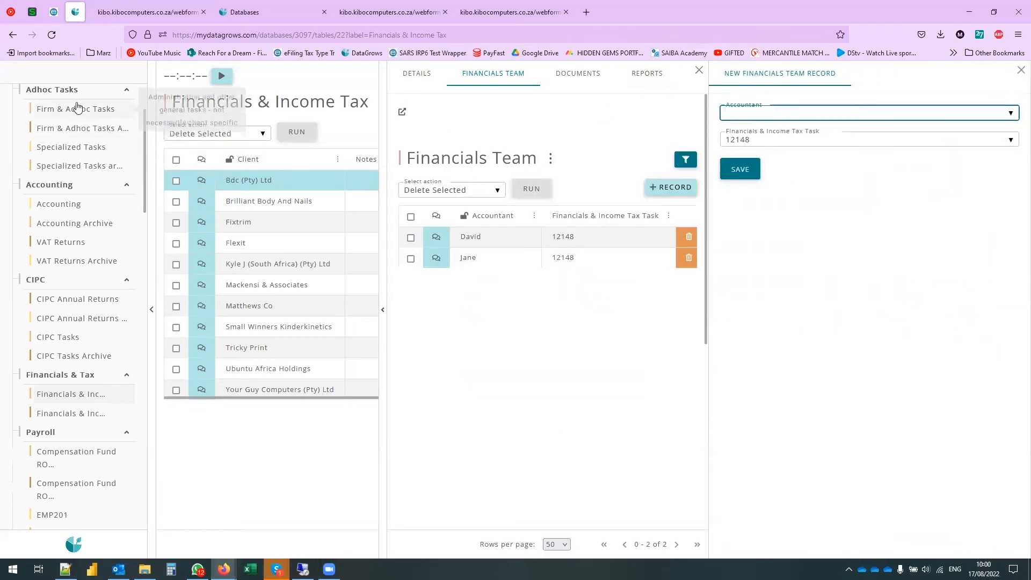
- Close Bdc (Pty) Ltd's record without saving its pending changes and review all columns of the Financials & Income Tax table
scroll(73, 107, "up", 2)
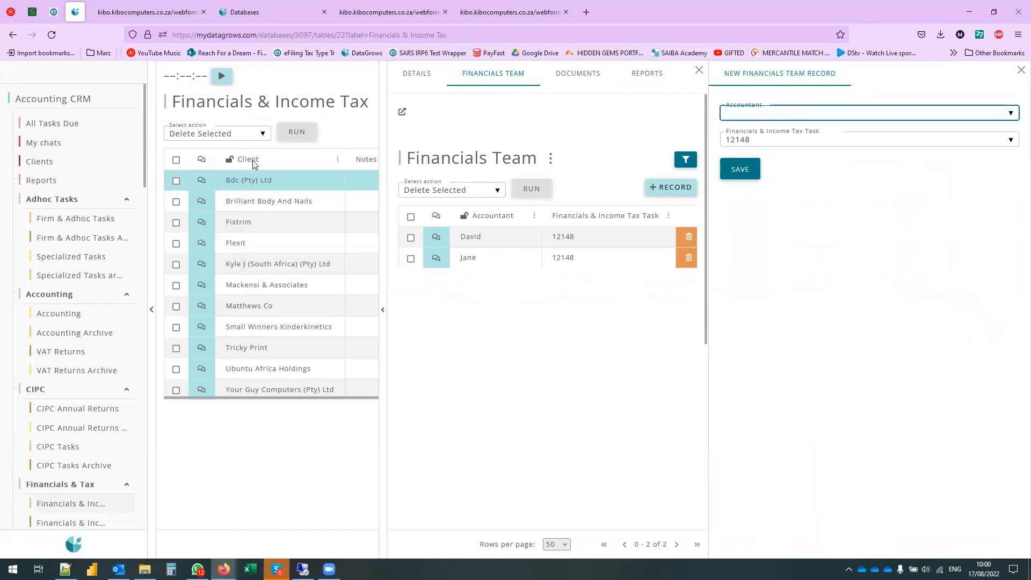
left_click(699, 71)
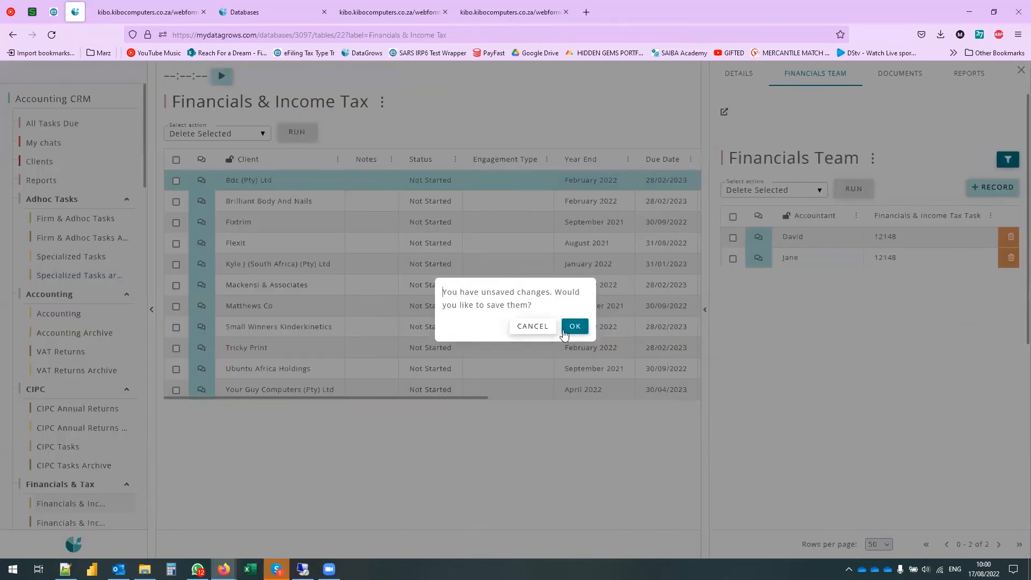
left_click(533, 326)
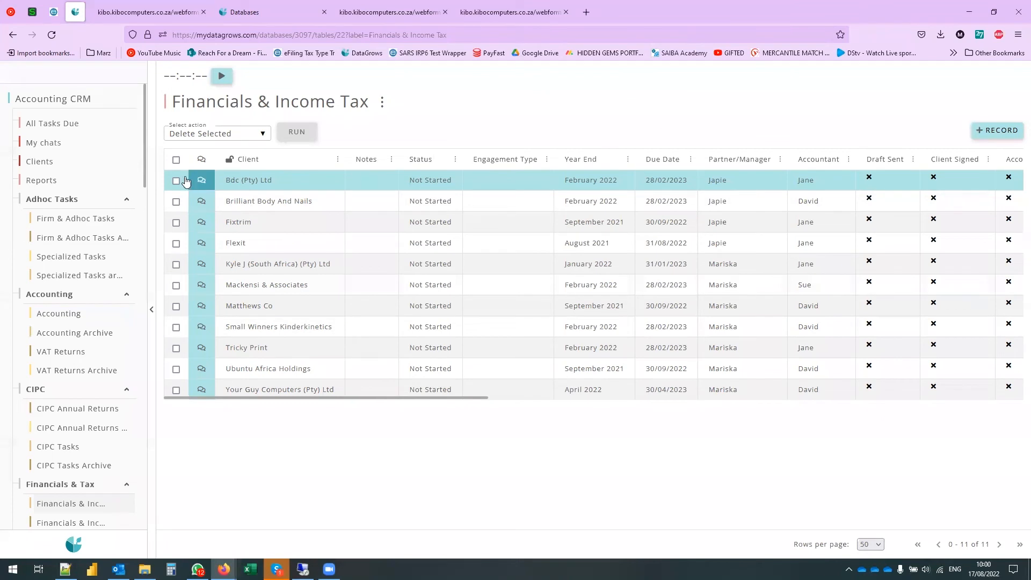
left_click_drag(364, 398, 888, 432)
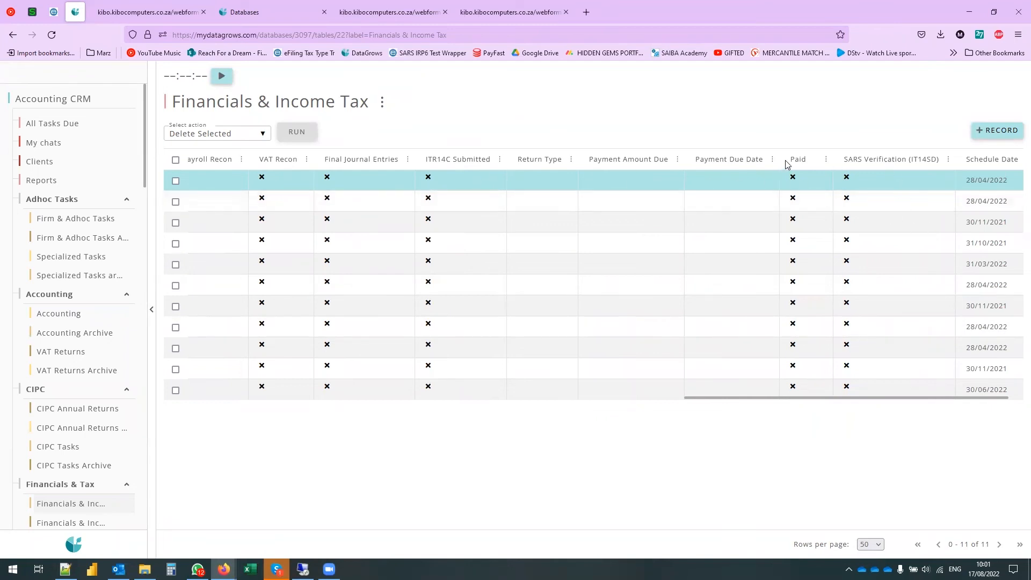
left_click_drag(758, 393, 220, 453)
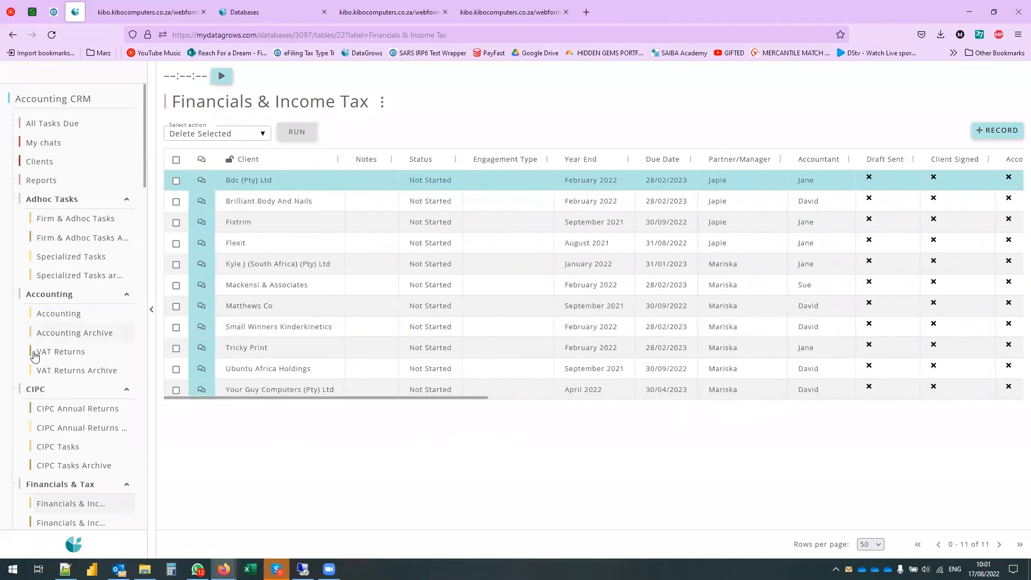
- Open the Compensation Fund ROE table under Payroll and review its columns
scroll(54, 371, "down", 6)
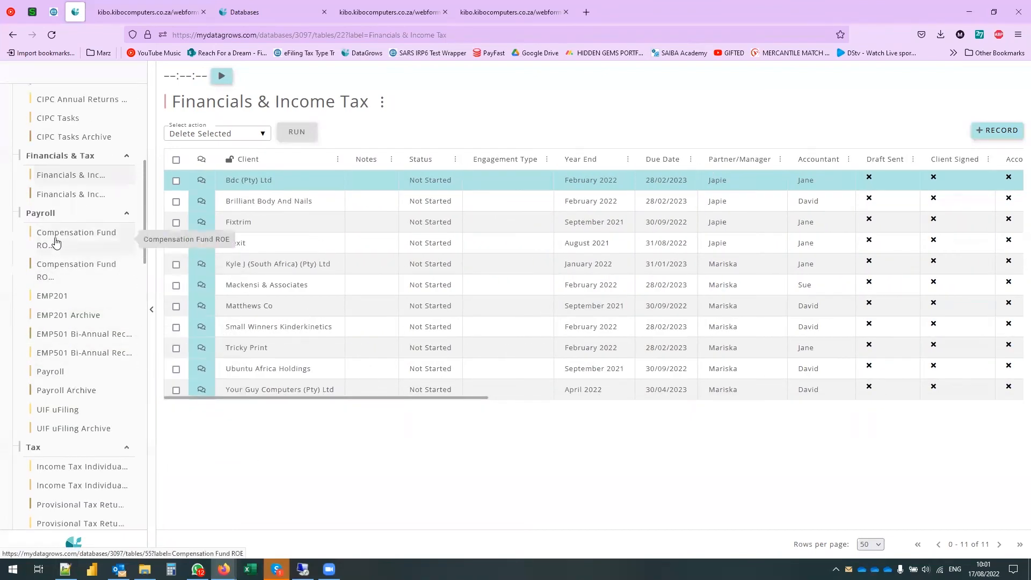
left_click(57, 243)
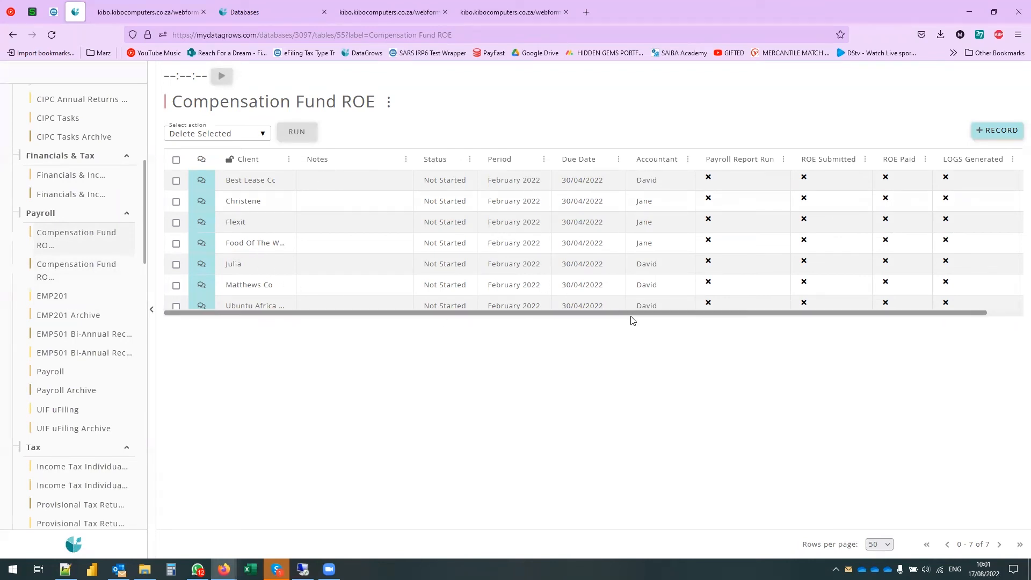
left_click_drag(631, 314, 548, 352)
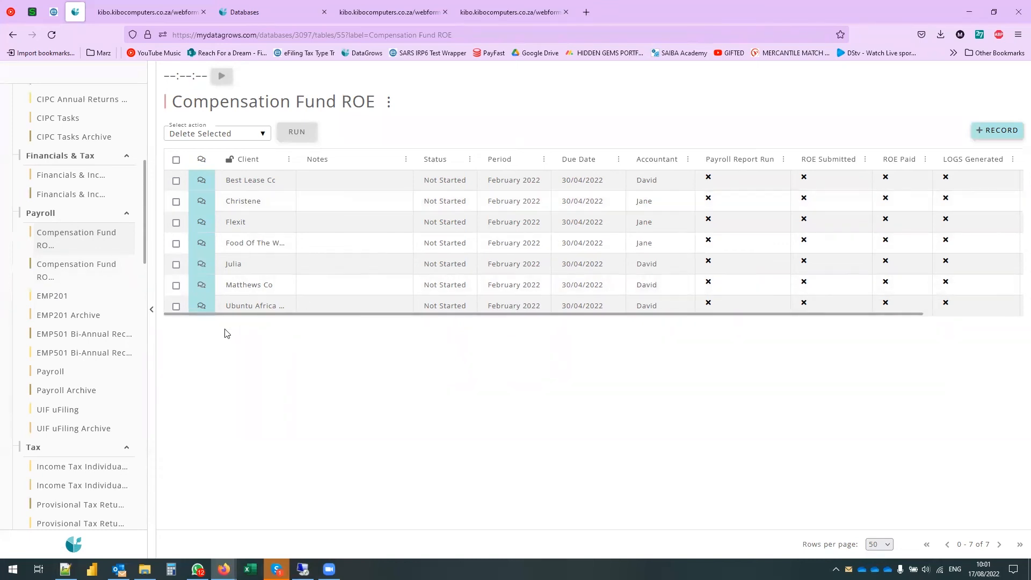
- Open the EMP201 table, review its columns, and look up 7 September and 5 August in the system calendar
left_click(52, 295)
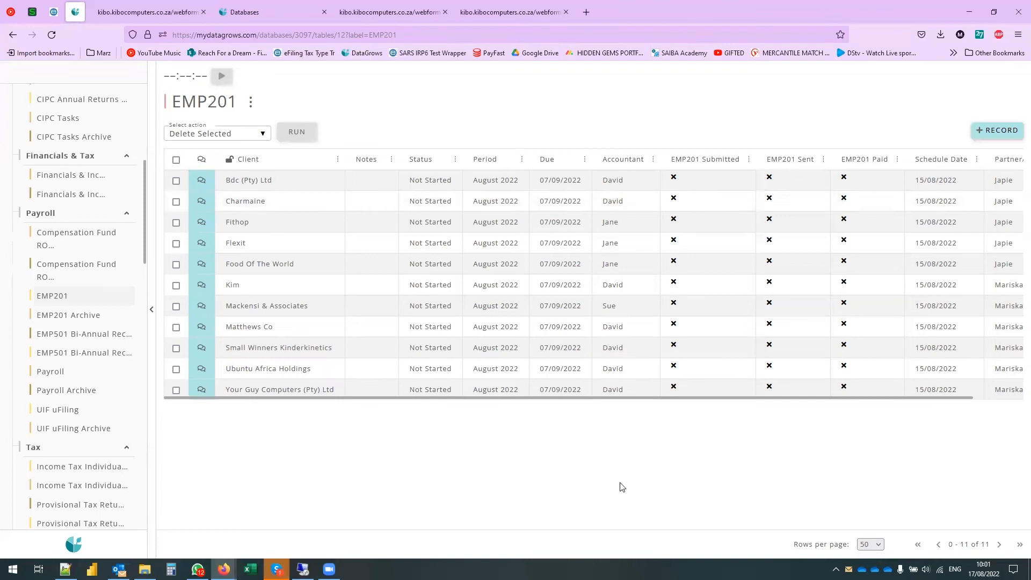
scroll(569, 402, "right", 2)
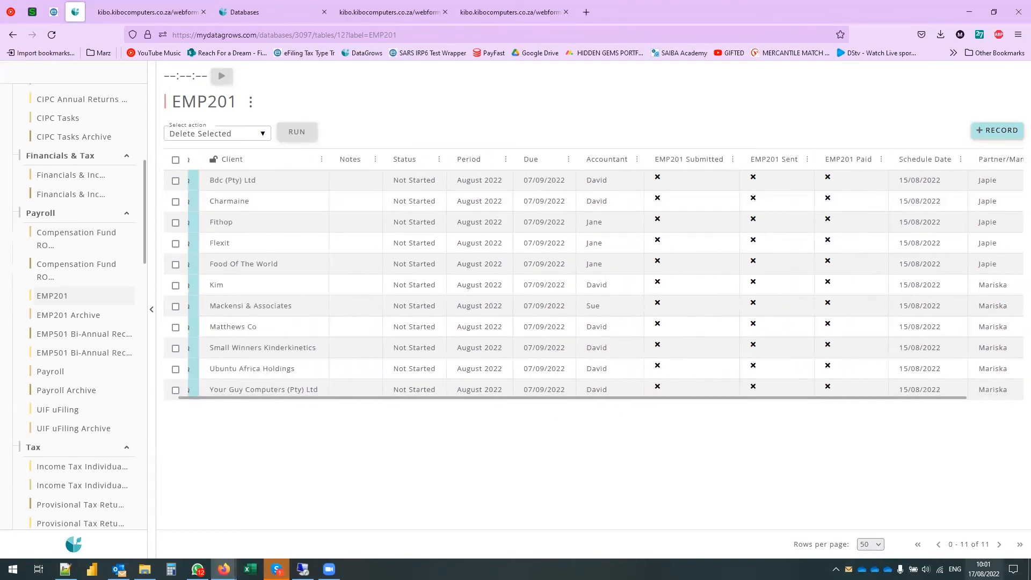
left_click(983, 569)
left_click(909, 524)
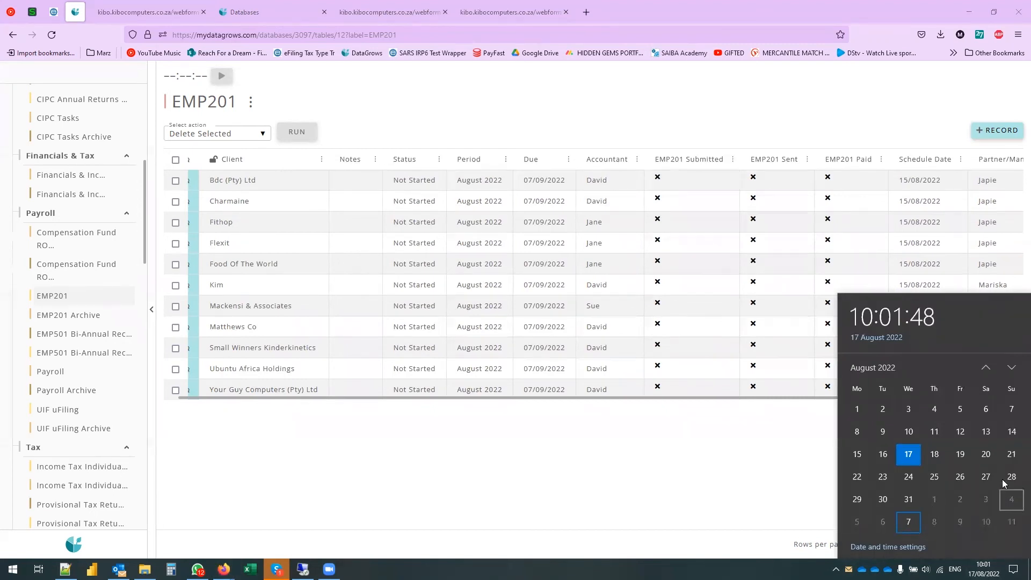
left_click(960, 410)
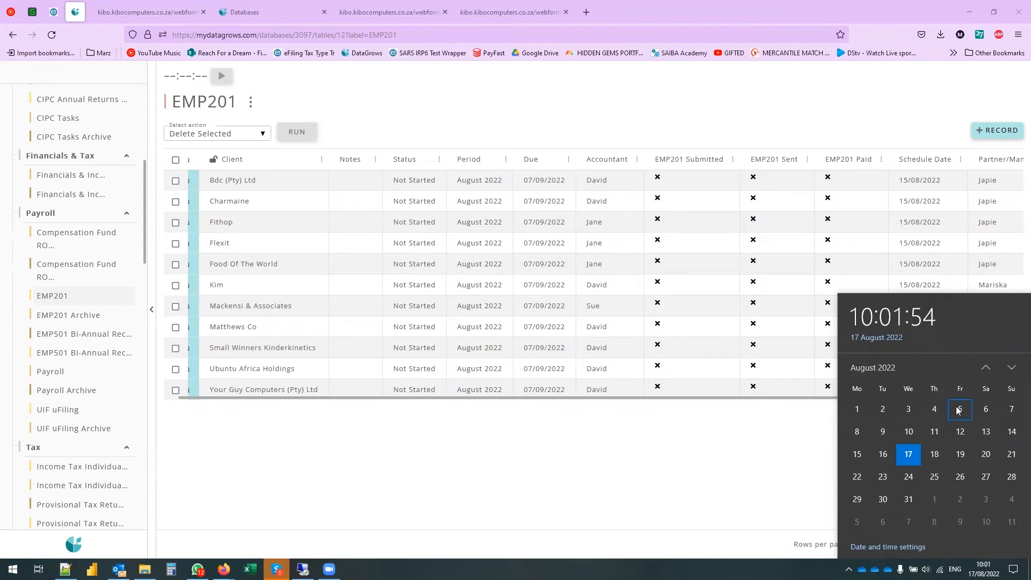
left_click(620, 424)
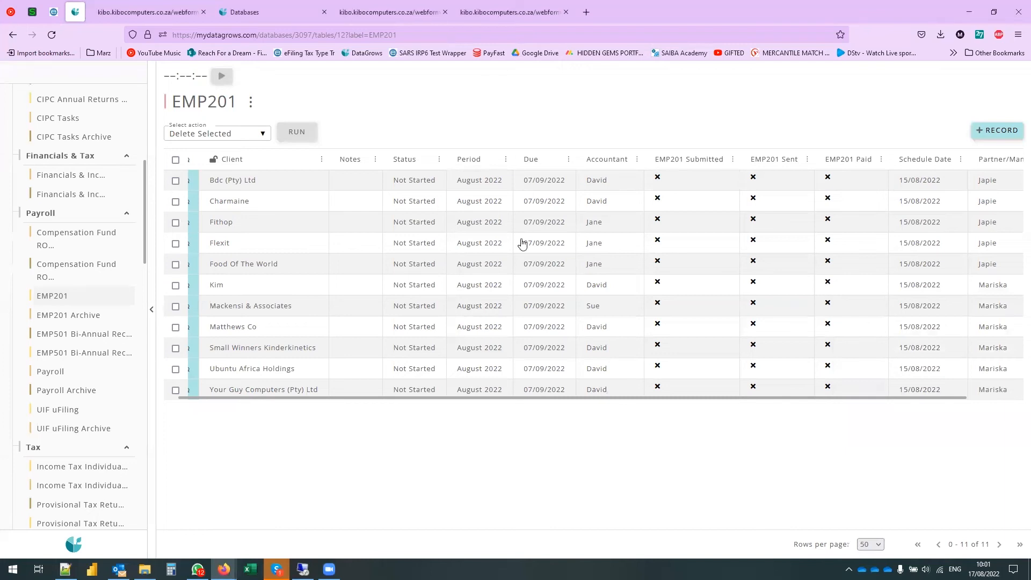
left_click_drag(340, 399, 208, 400)
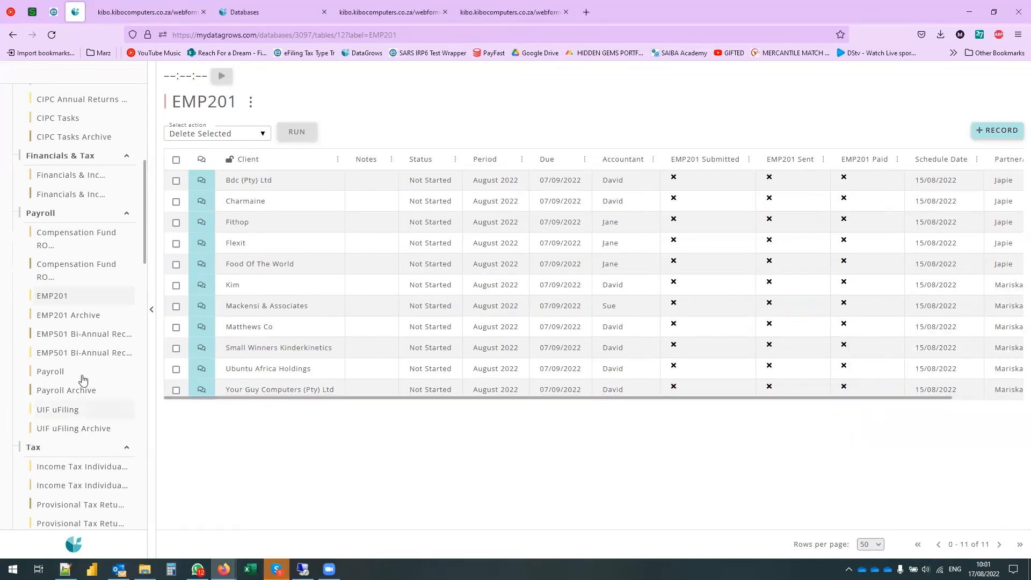
- Open the EMP501 Bi-Annual Recon table and review its columns
left_click(52, 332)
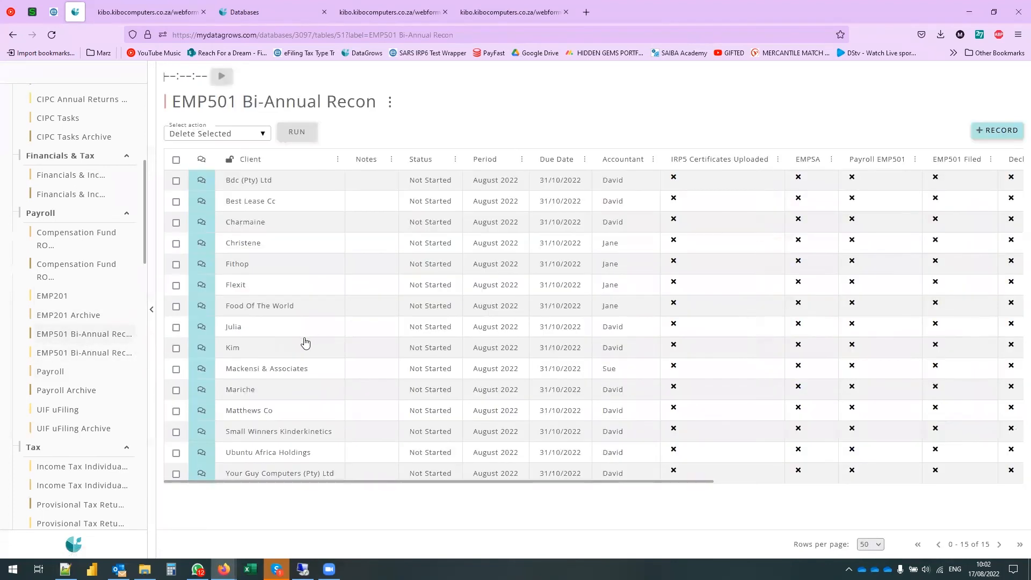
left_click_drag(474, 479, 442, 510)
- Open the Payroll table, widen its Cycle column, and look through the monthly, weekly and bi-weekly payroll rows
left_click(56, 371)
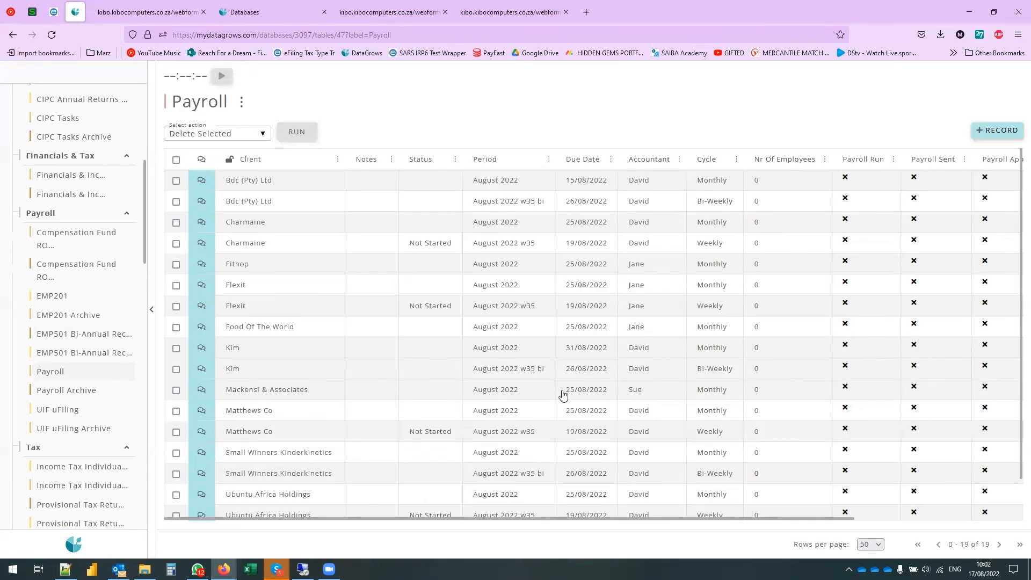
left_click(737, 160)
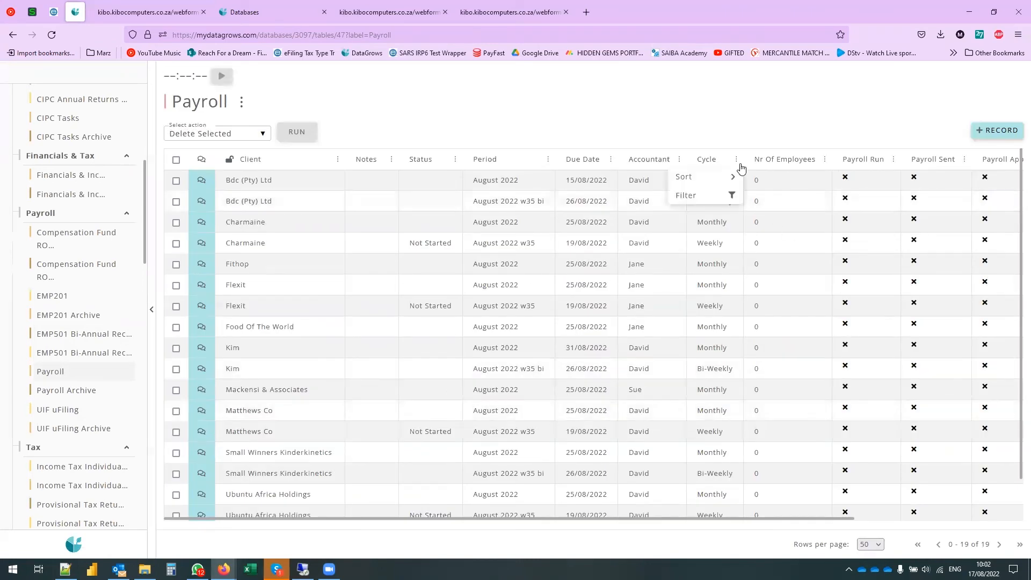
left_click_drag(743, 159, 792, 159)
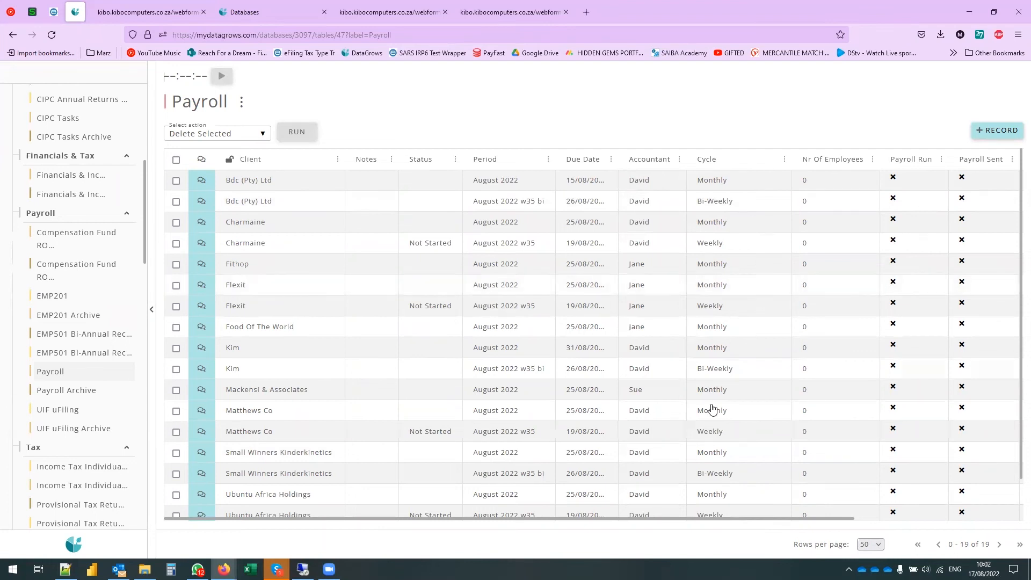
scroll(727, 443, "down", 2)
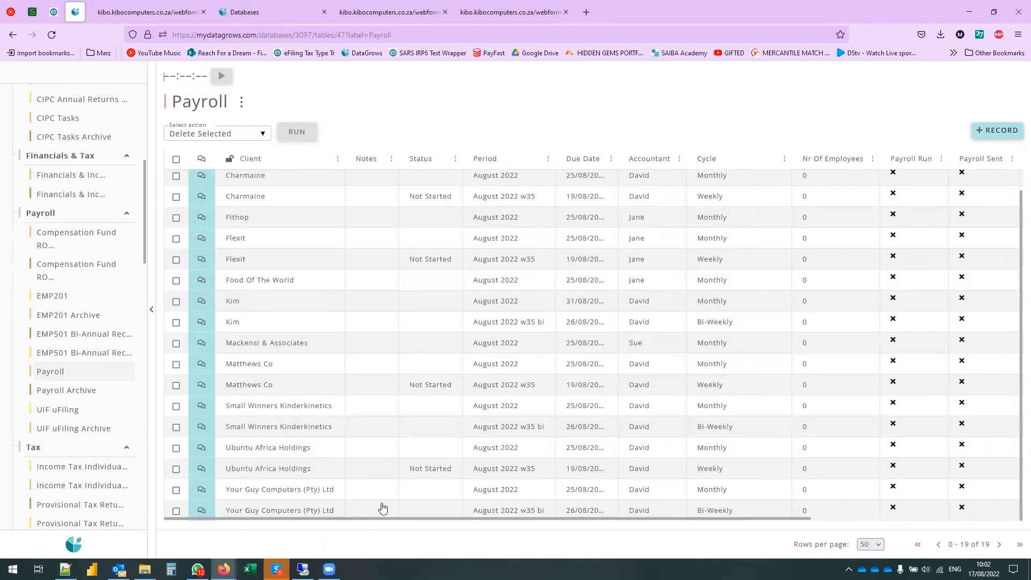
- Open the UIF uFiling table and review its columns through to Partner/Manager
left_click(43, 412)
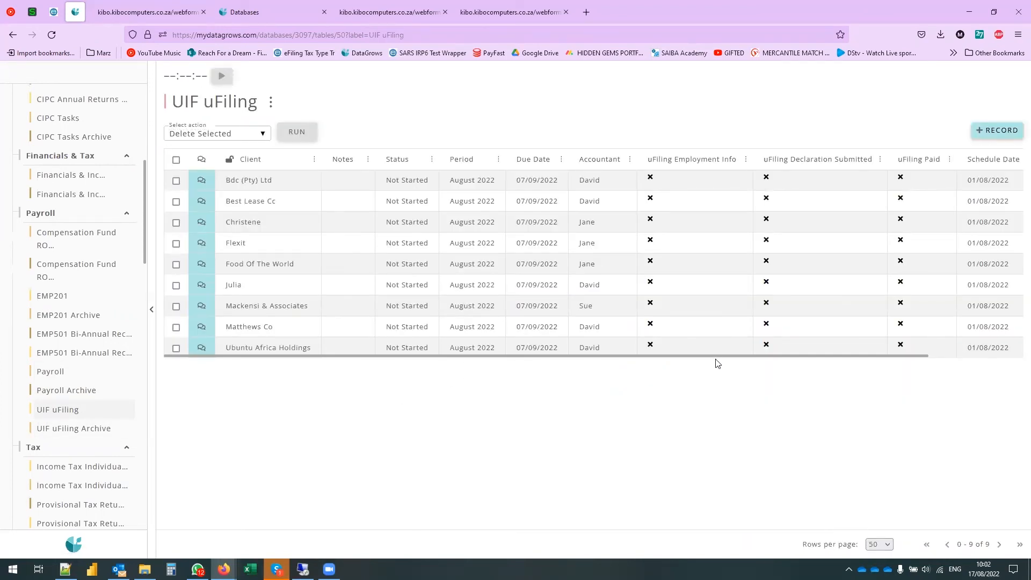
scroll(717, 363, "right", 3)
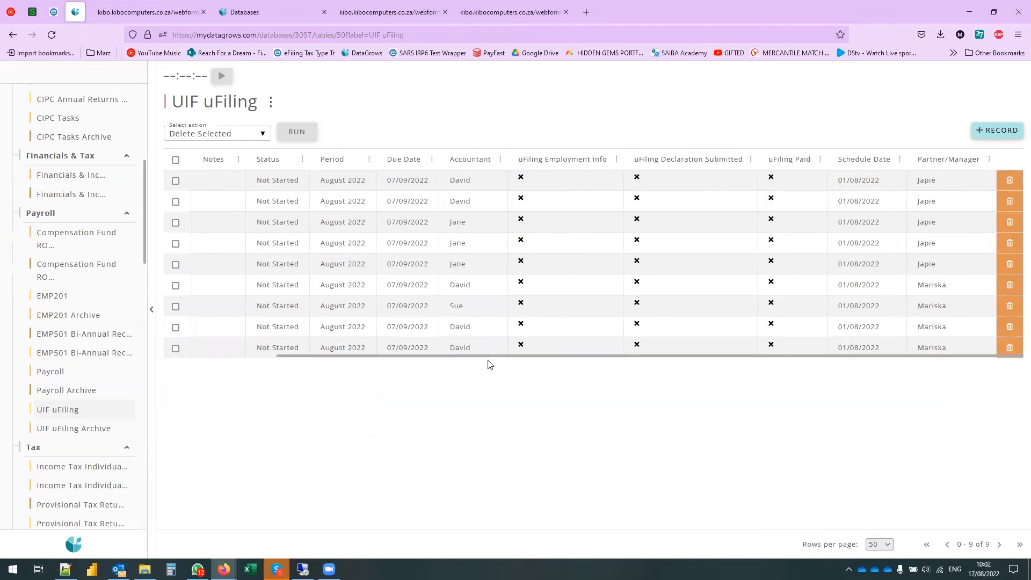
scroll(181, 352, "left", 3)
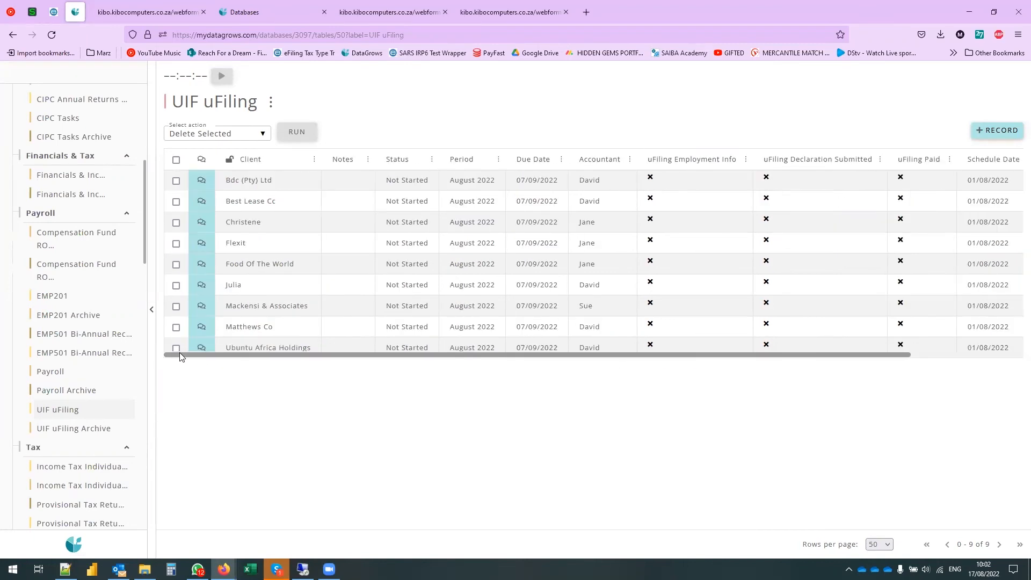
- Open the Income Tax Individuals table and review its columns, including tax directives, annuity income, capital gains and deductions
scroll(96, 388, "down", 2)
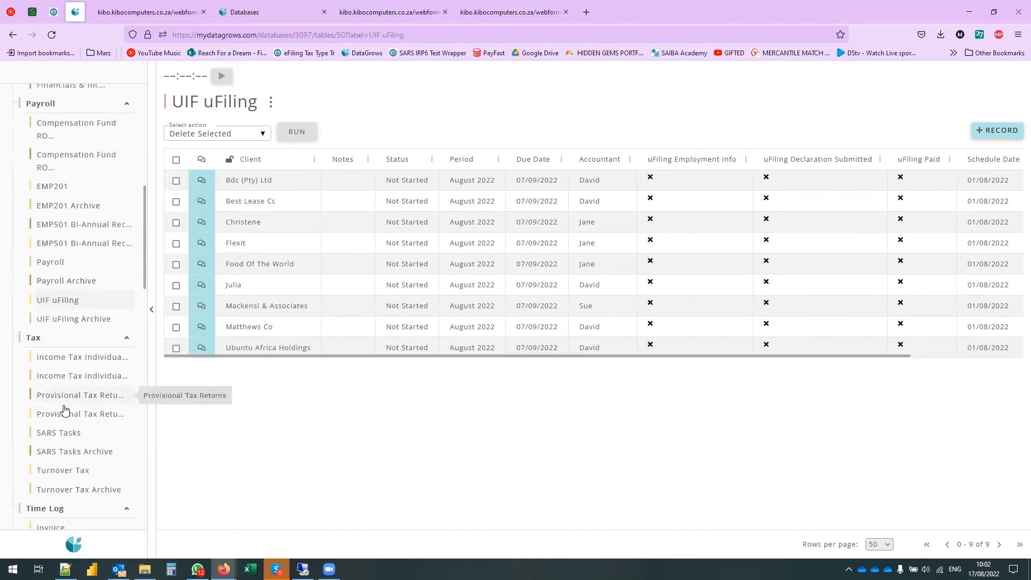
left_click(61, 364)
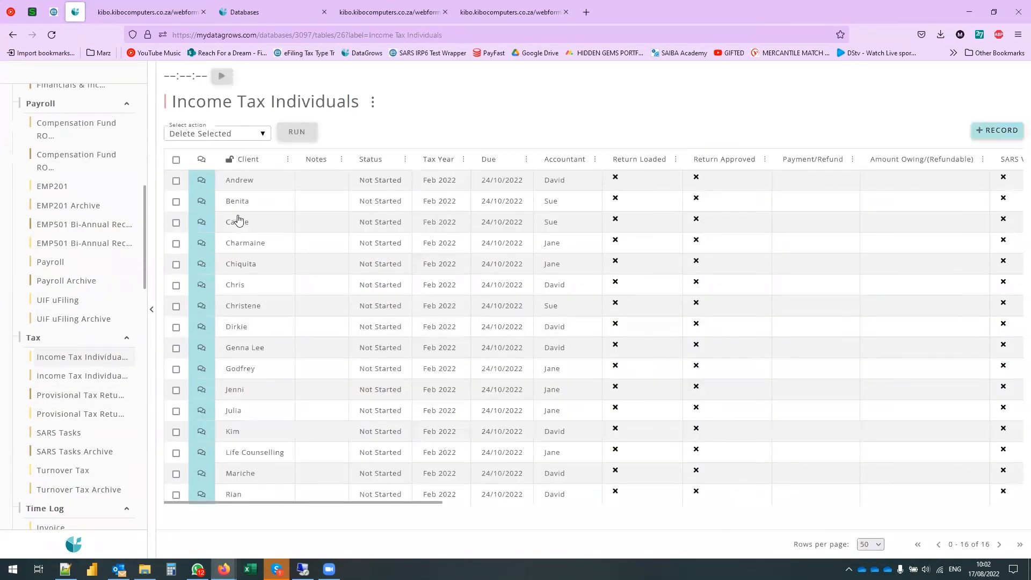
left_click(526, 158)
left_click_drag(396, 503, 414, 508)
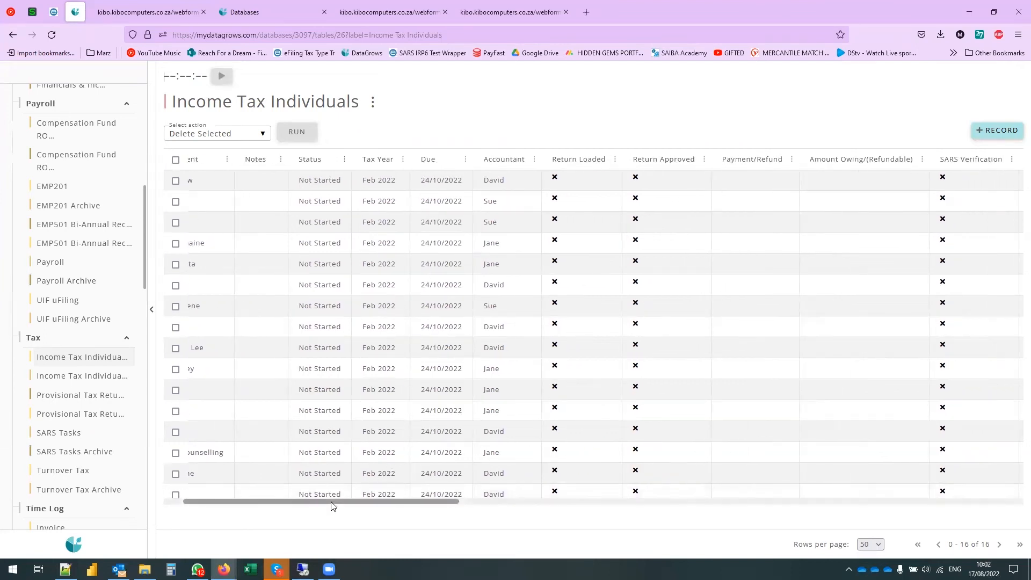
left_click_drag(330, 504, 288, 509)
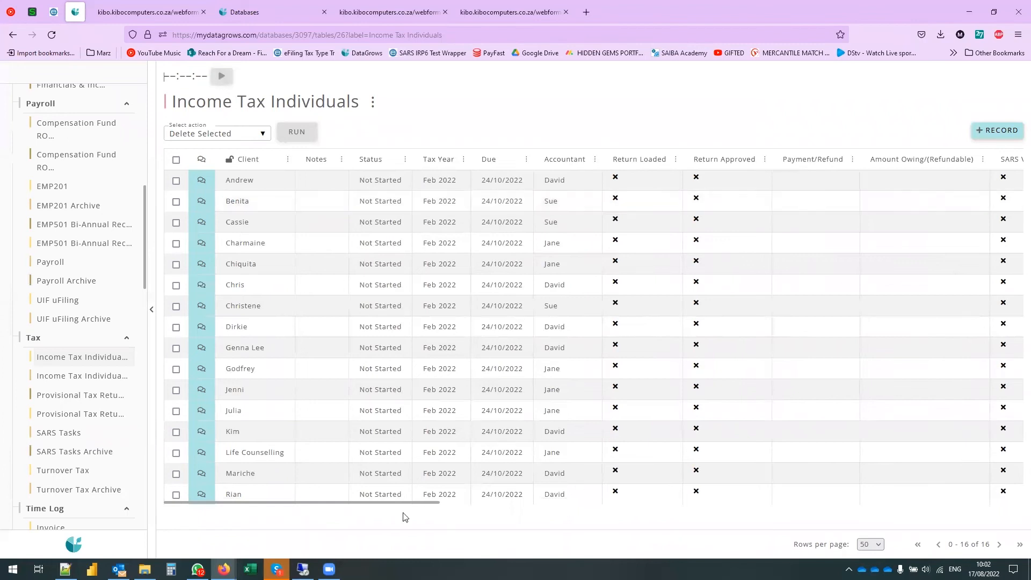
scroll(322, 502, "right", 3)
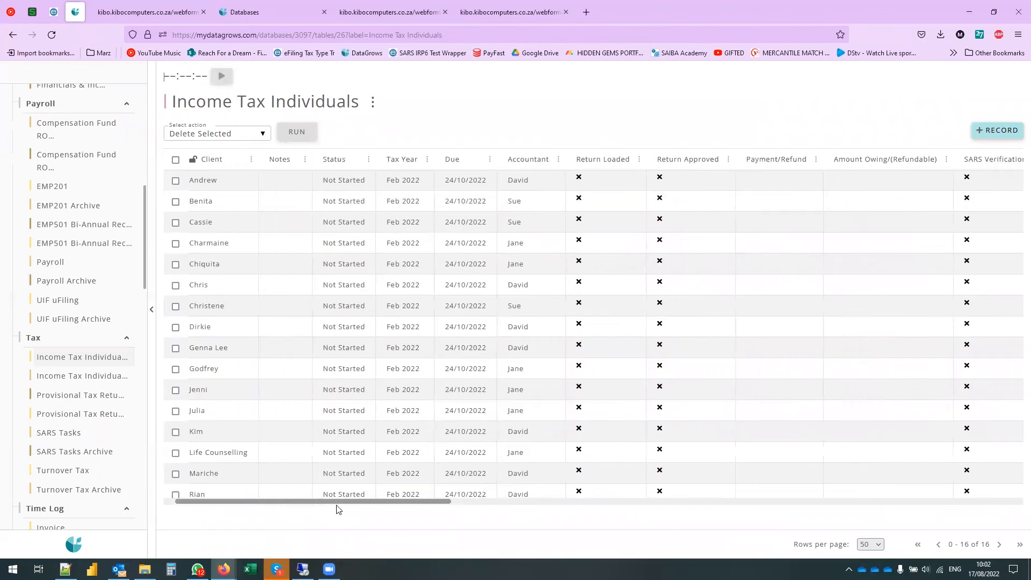
left_click_drag(389, 521, 691, 527)
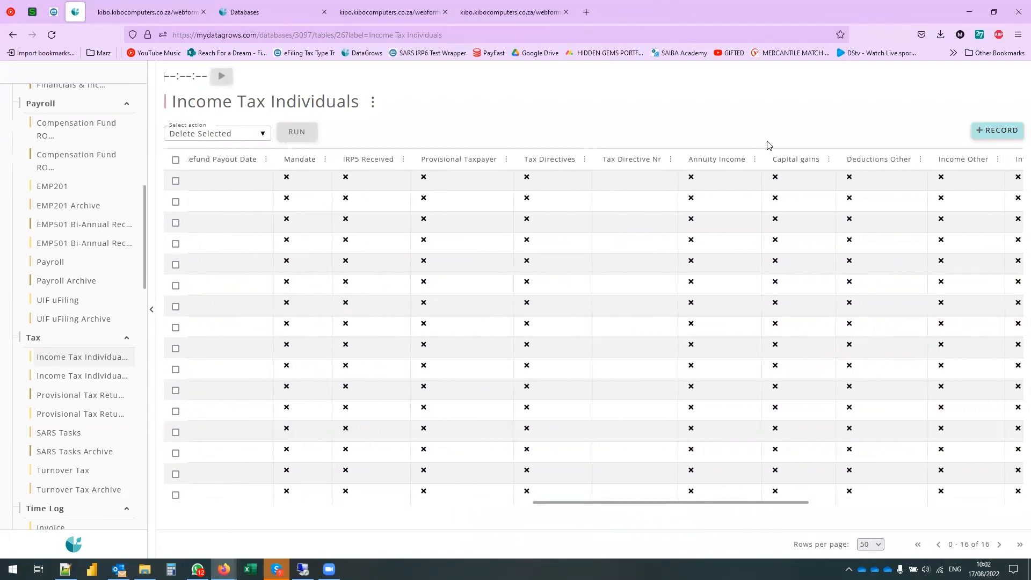
left_click_drag(692, 501, 279, 542)
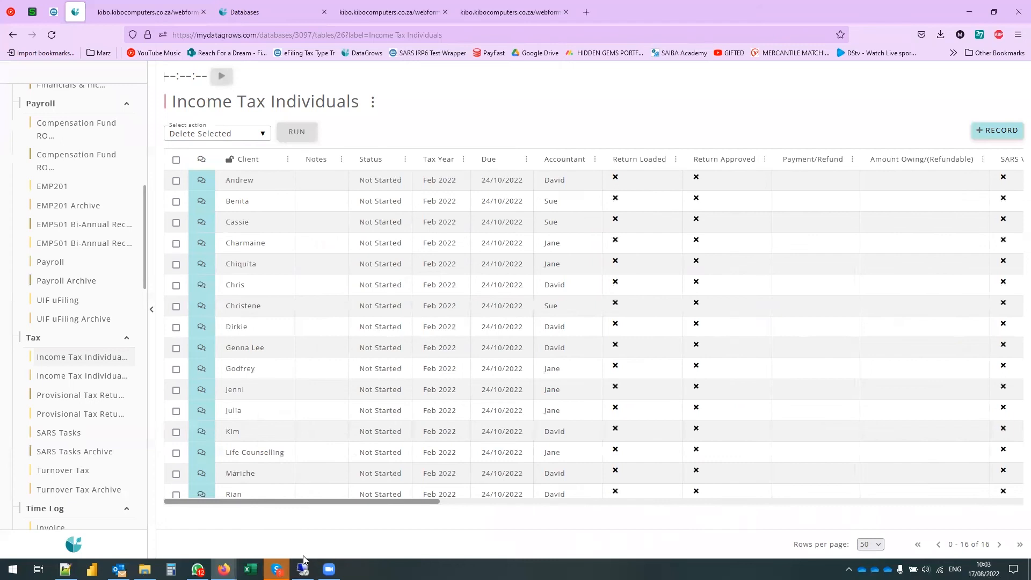
- Open the first client's Income Tax Individuals record and look through its detail fields
left_click(275, 180)
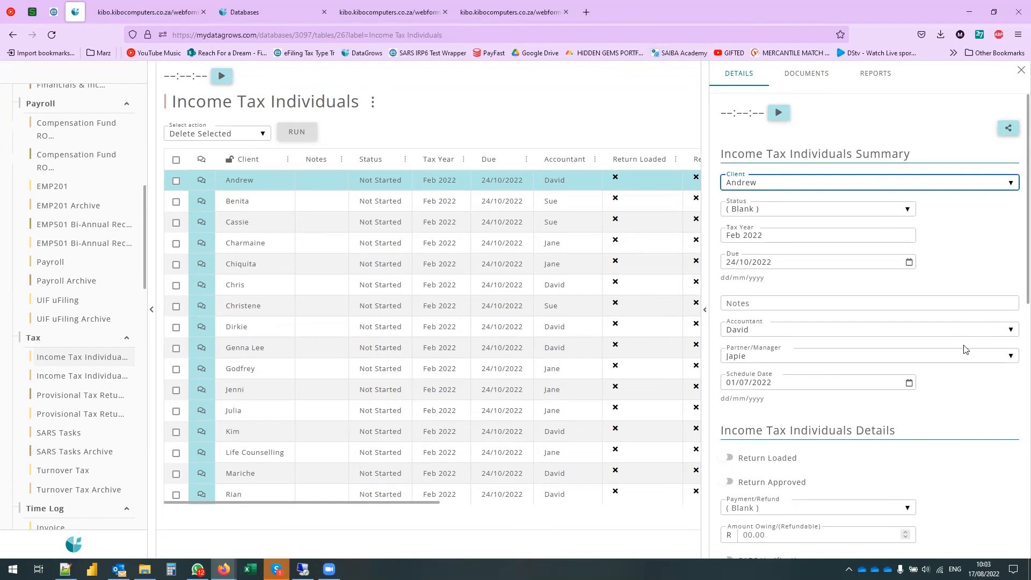
scroll(965, 349, "down", 3)
scroll(763, 344, "down", 7)
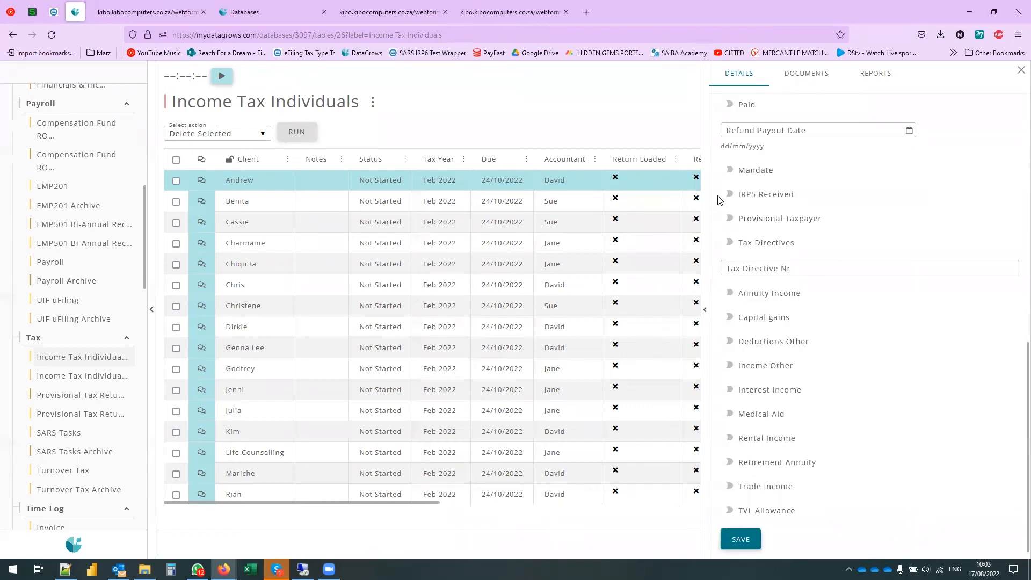
- Turn on IRP5 Received, Provisional Taxpayer, Tax Directives, Annuity Income and Capital gains in the open record
left_click(728, 194)
left_click(728, 219)
left_click(728, 244)
left_click(730, 268)
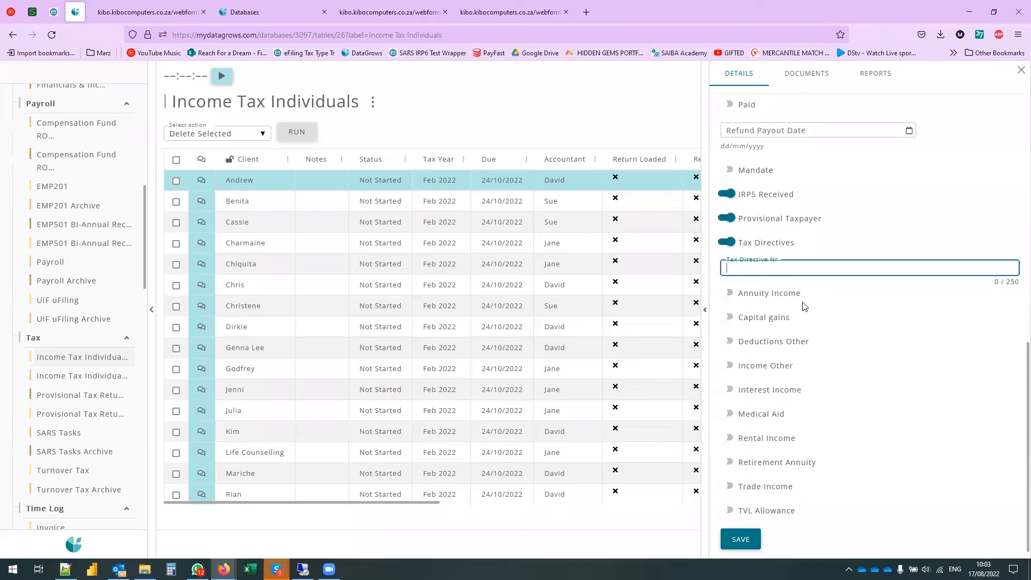
left_click(728, 293)
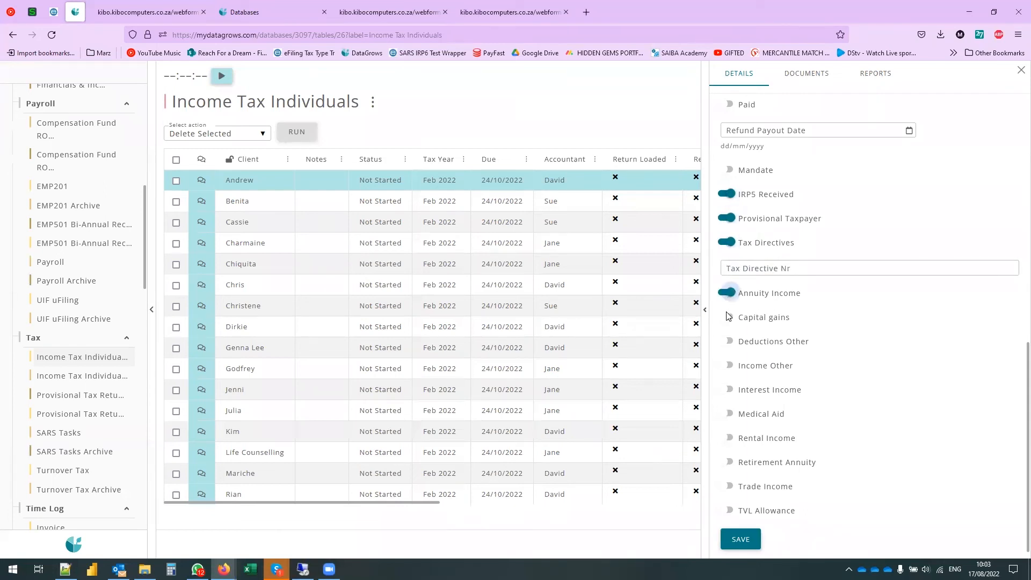
left_click(730, 317)
- Copy the income tax record's share URL and open the shared form in a new browser tab
scroll(965, 247, "up", 15)
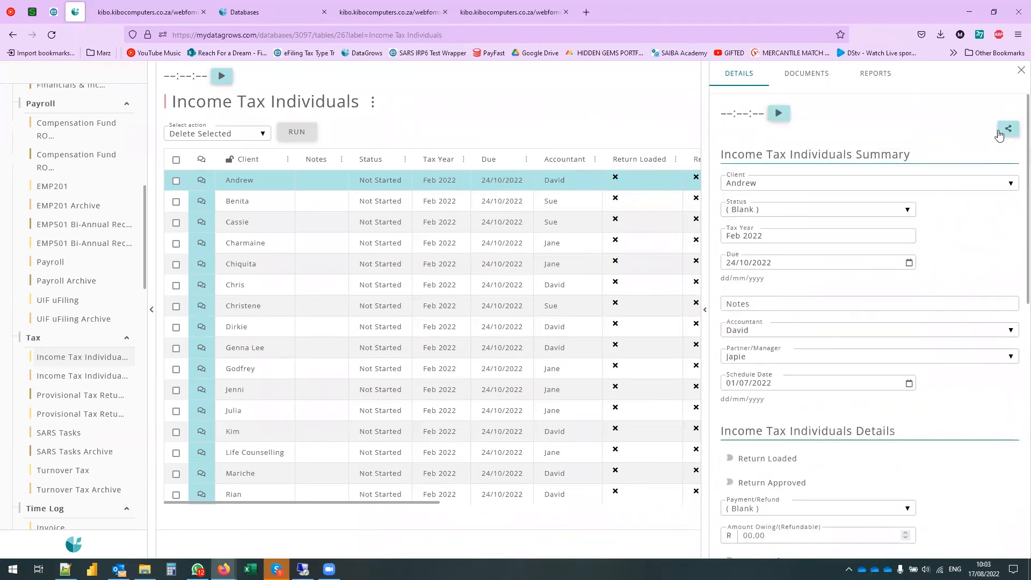
left_click(1008, 130)
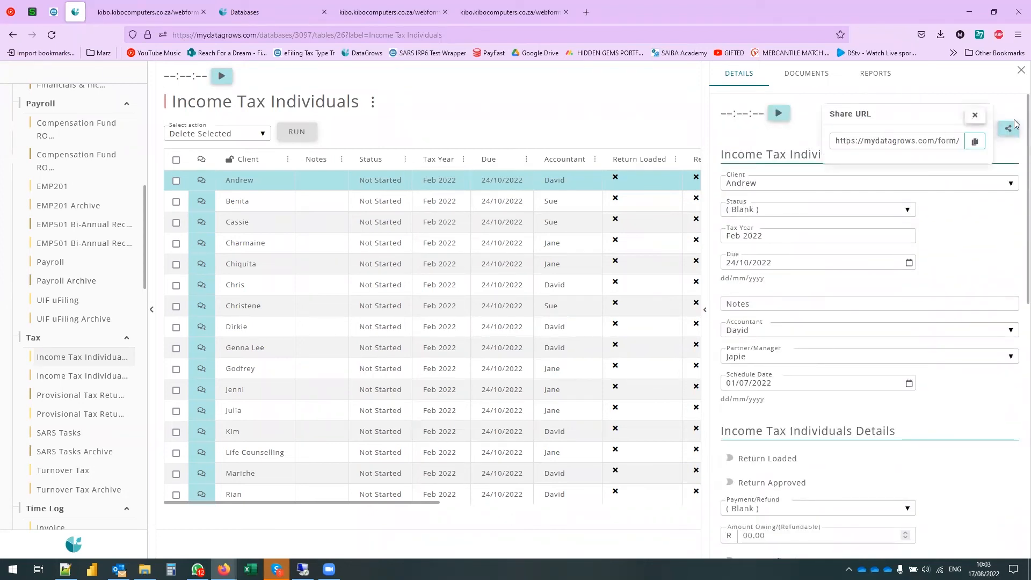
left_click(975, 142)
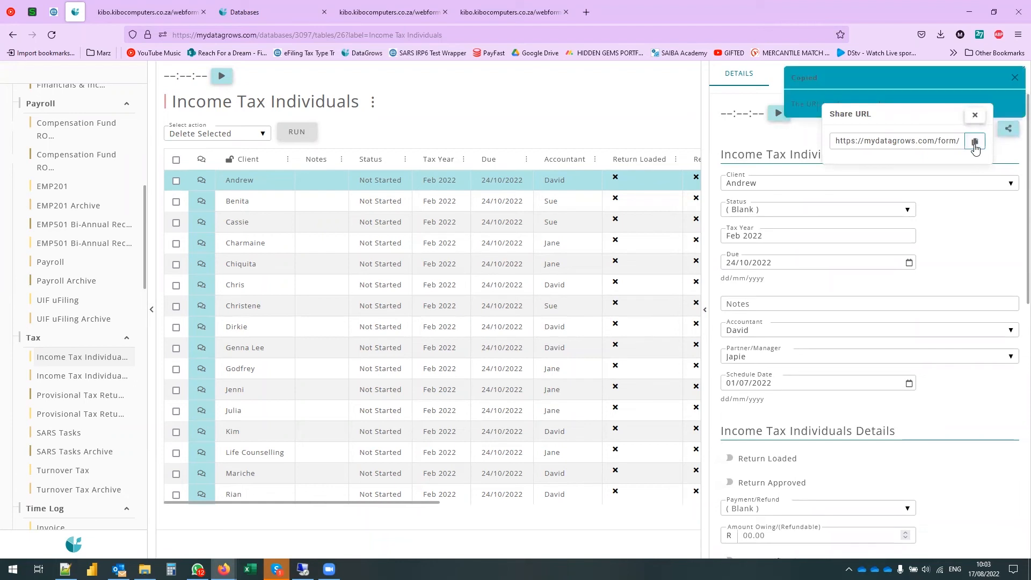
left_click(975, 115)
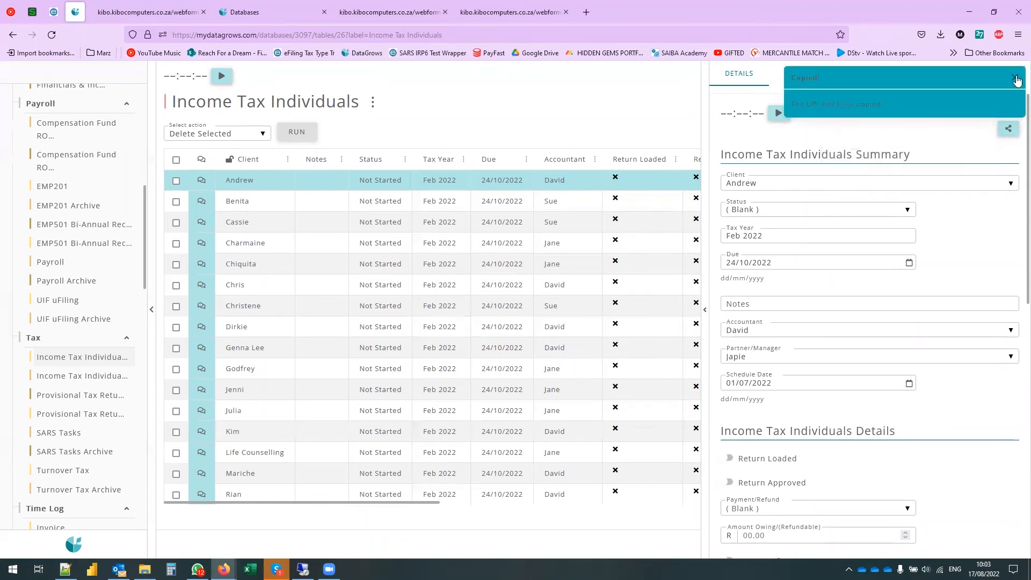
left_click(586, 12)
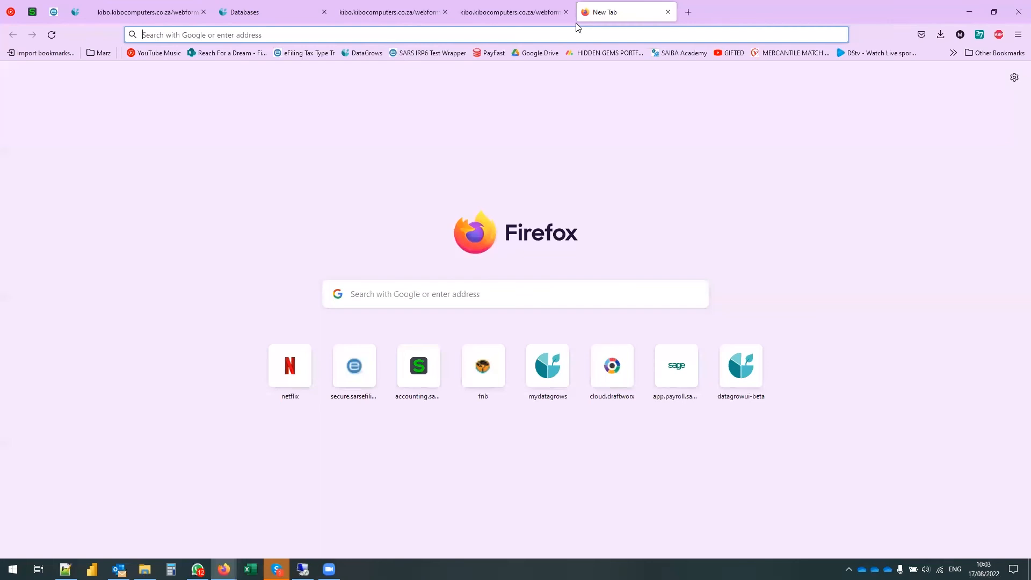
key("ctrl+v")
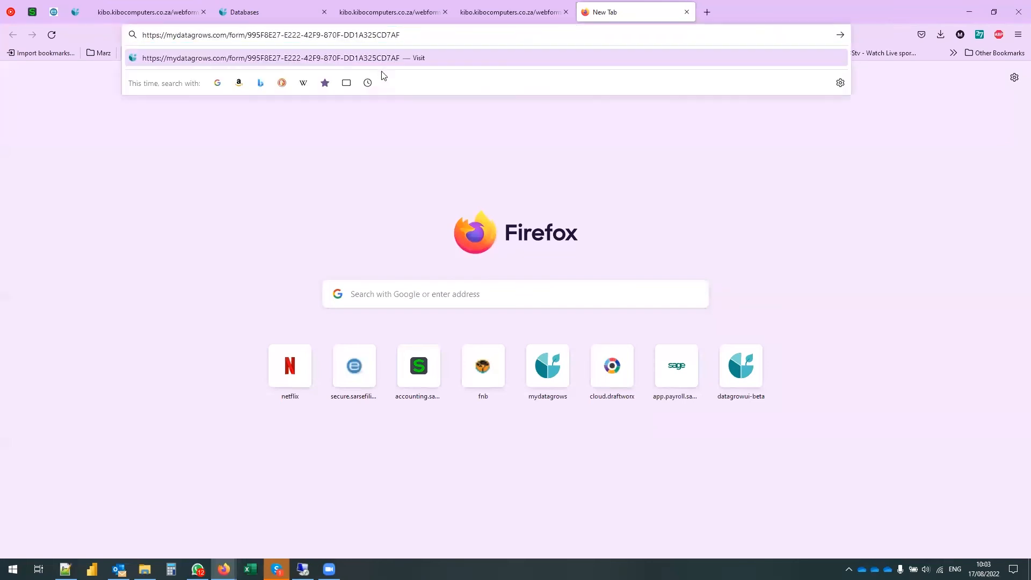
key("Return")
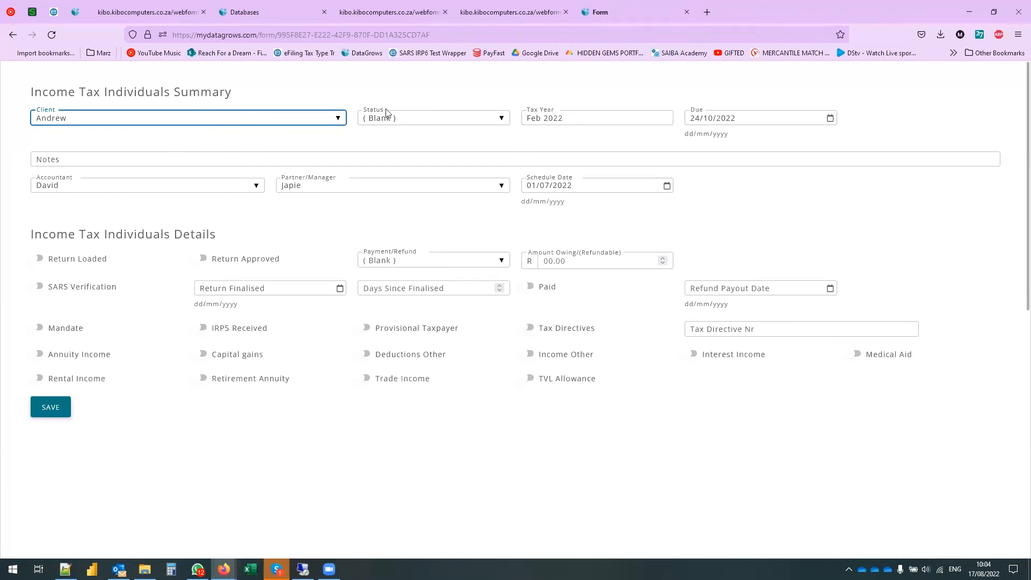
- Turn on Rental Income, Retirement Annuity, TVL Allowance, Interest Income, Medical Aid and IRP5 Received in the shared form, and save it
left_click(363, 95)
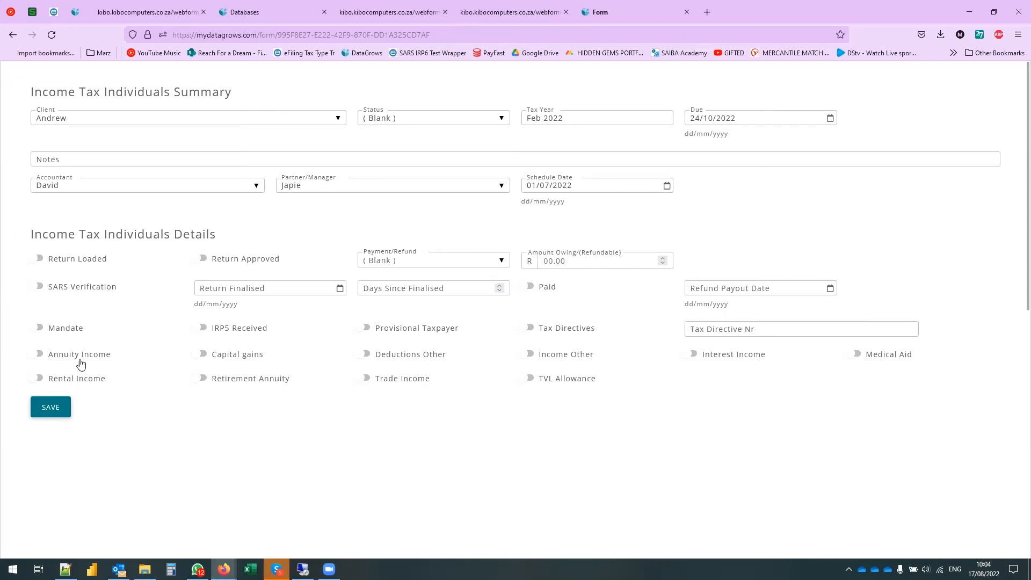
left_click(37, 379)
left_click(201, 379)
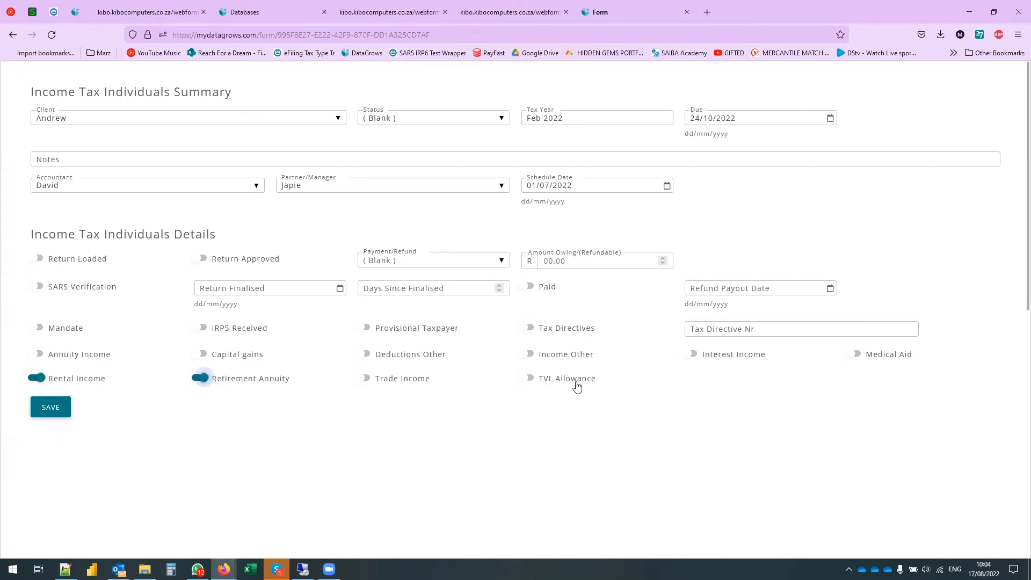
left_click(529, 378)
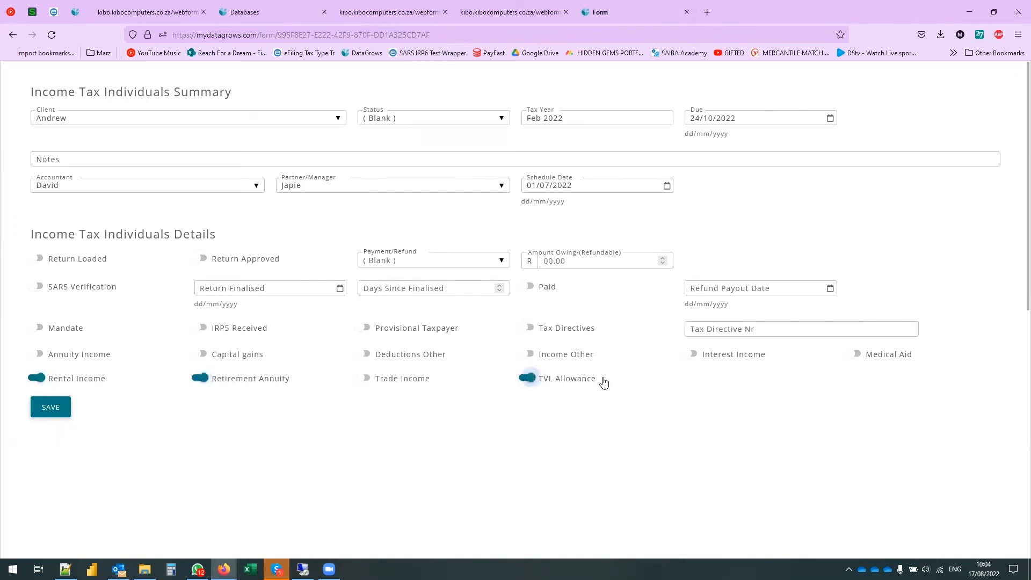
left_click(691, 357)
left_click(855, 353)
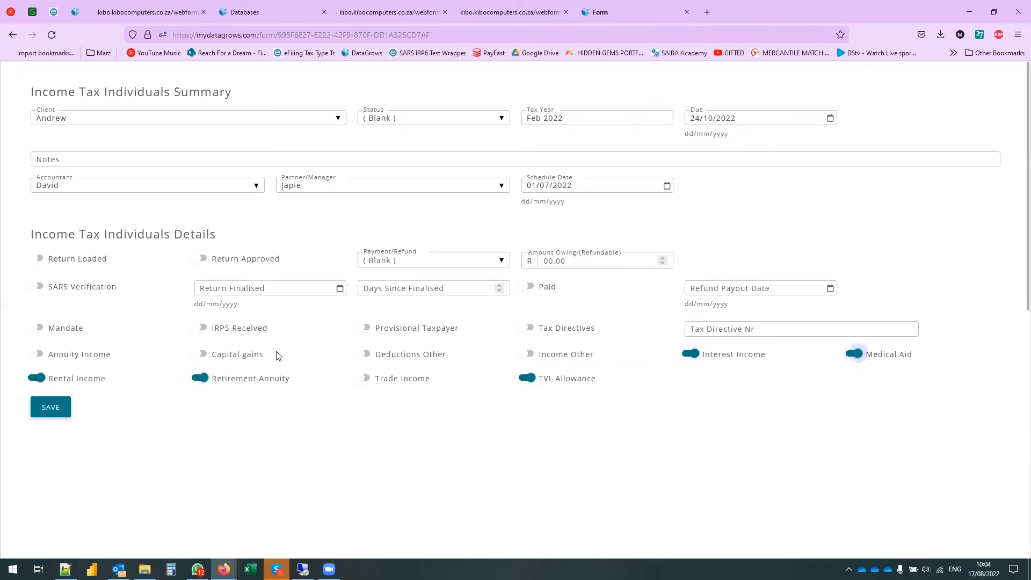
left_click(202, 328)
left_click(59, 405)
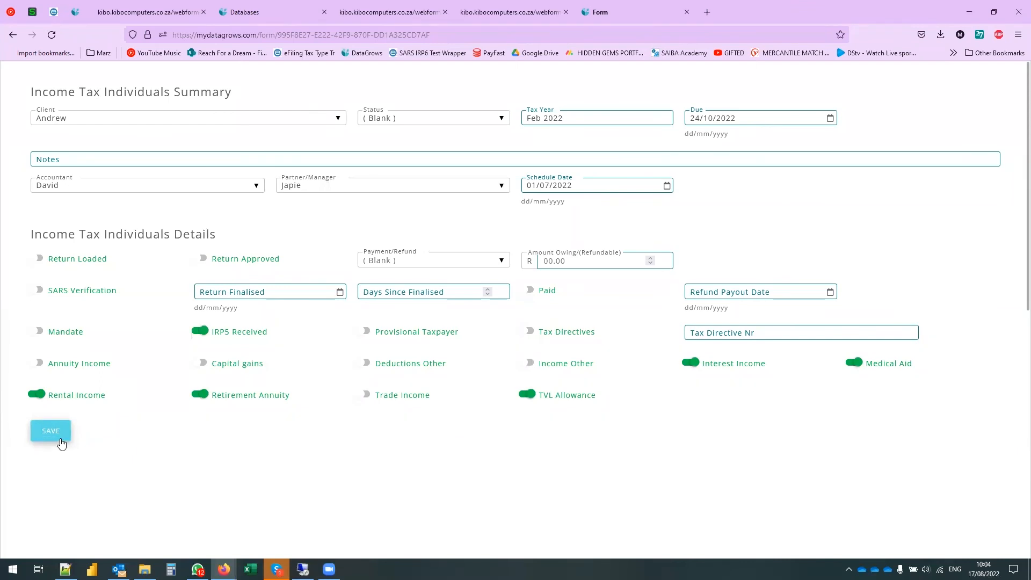
- Close the shared form, reload the Income Tax Individuals table, and check the first client's record in the expanded detail view
left_click(685, 12)
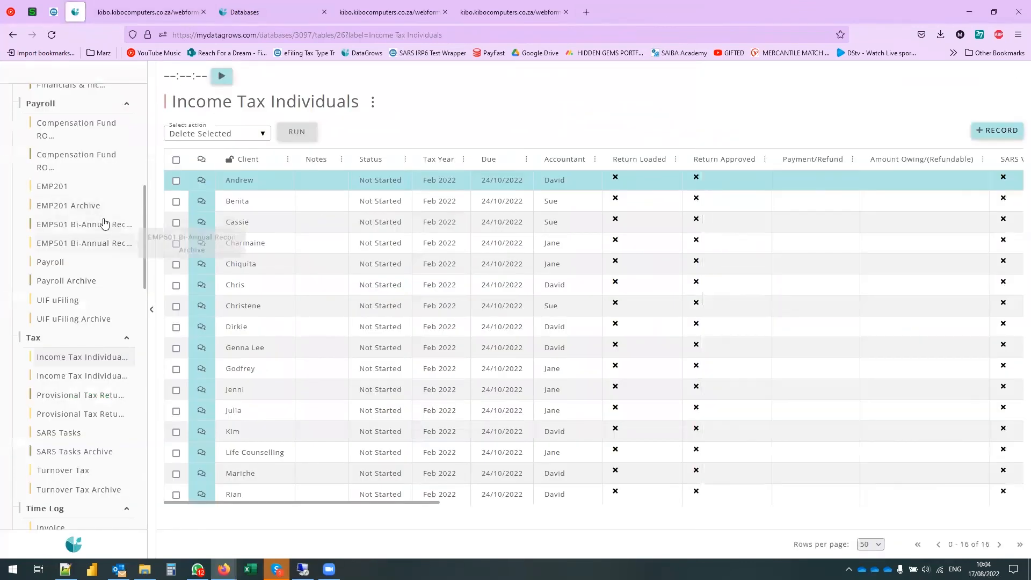
left_click(57, 359)
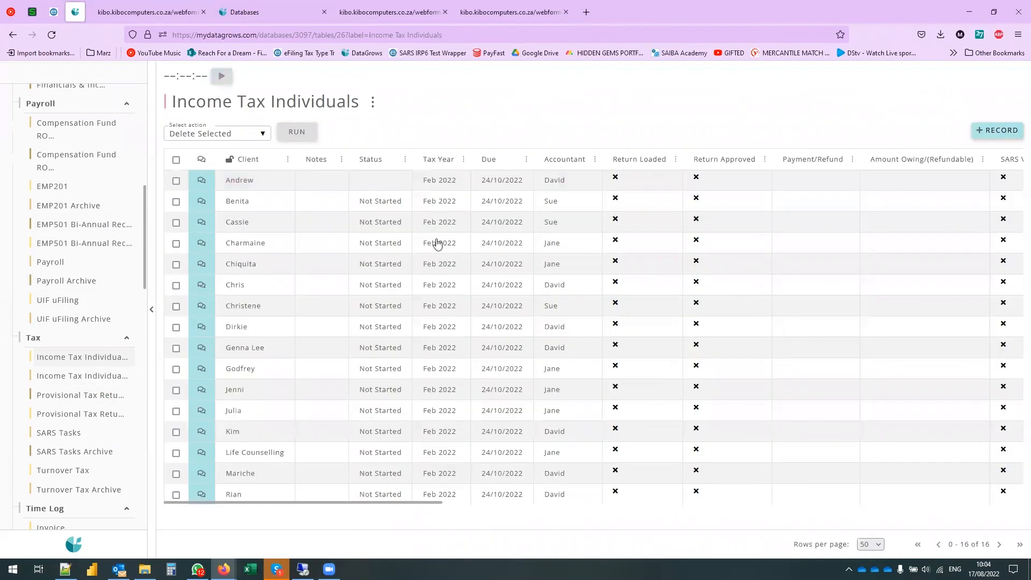
left_click(630, 178)
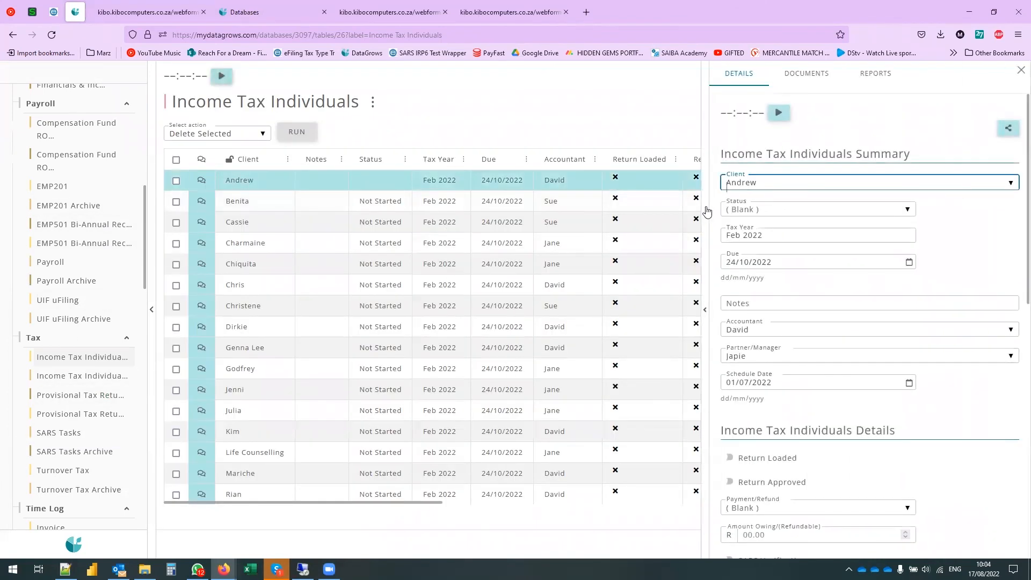
left_click(708, 212)
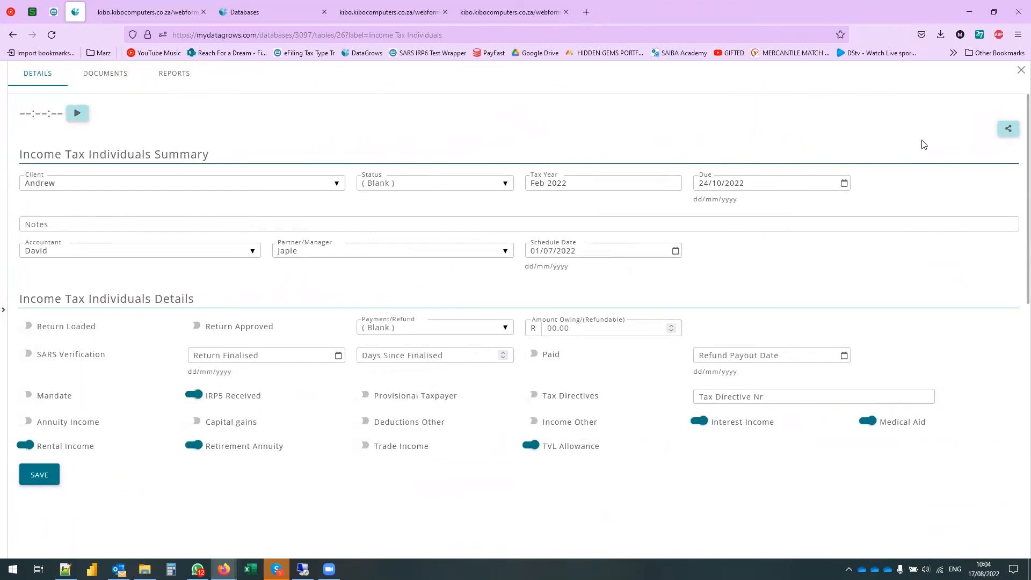
left_click(1019, 70)
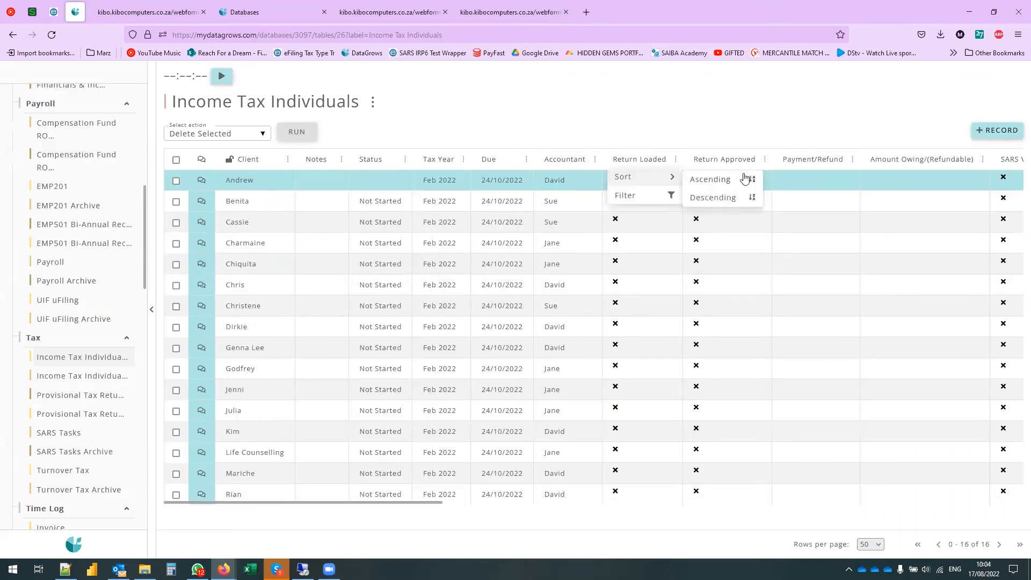
left_click_drag(325, 502, 257, 555)
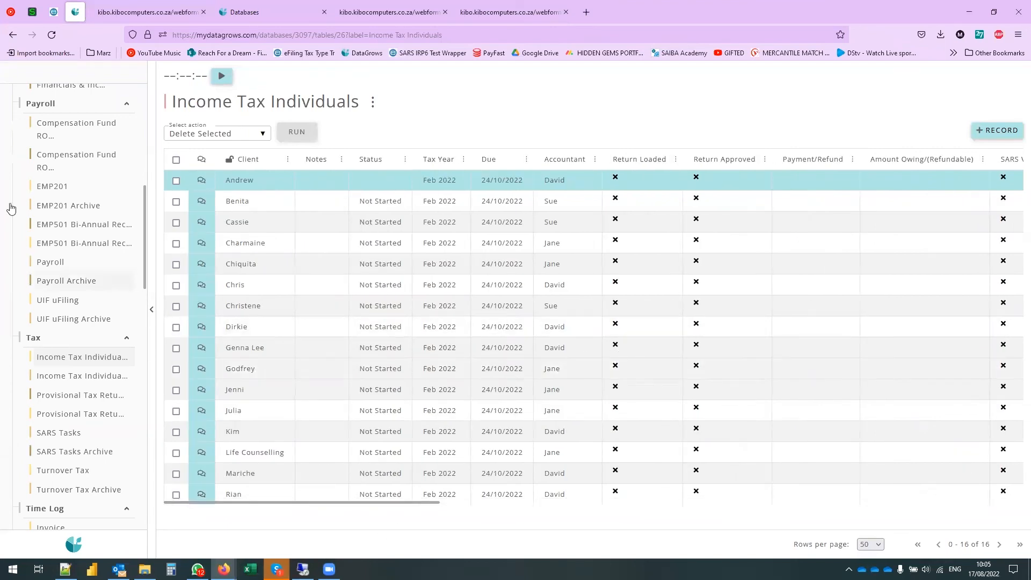
- Copy the share URL of the second record in the Clients table and open its shared form in a new browser tab
scroll(76, 202, "up", 8)
left_click(56, 162)
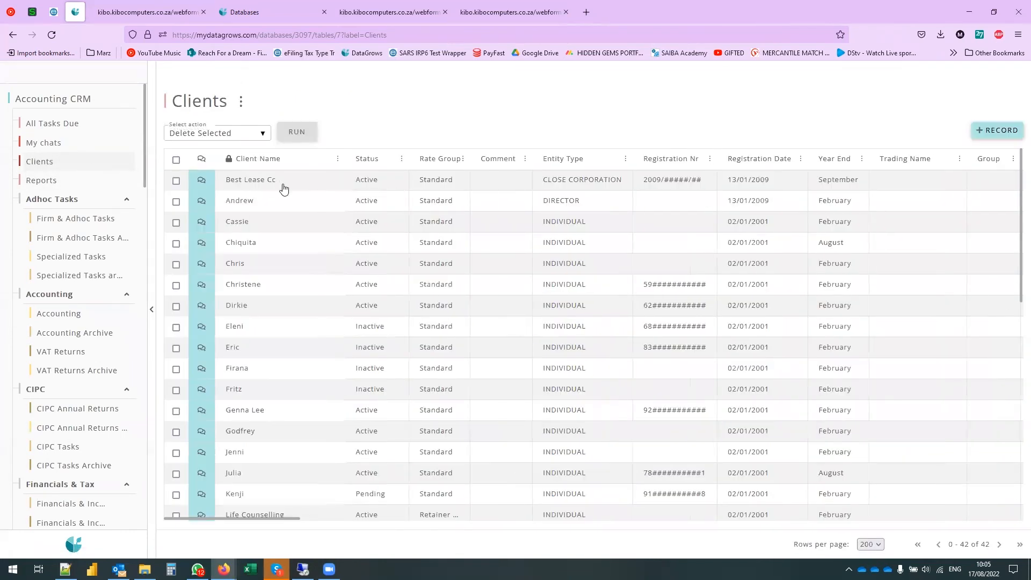
left_click(273, 201)
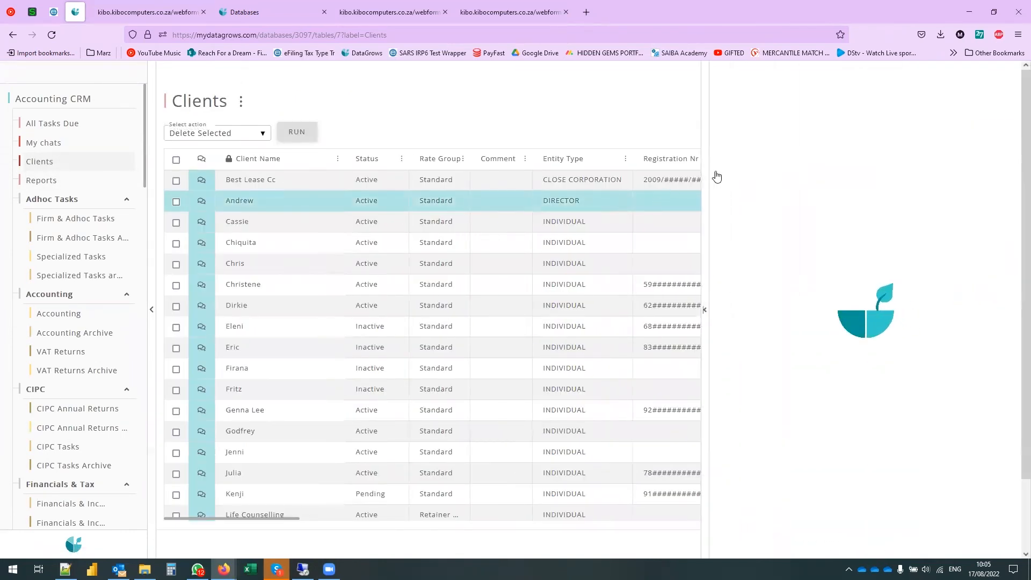
left_click(1008, 113)
left_click(974, 125)
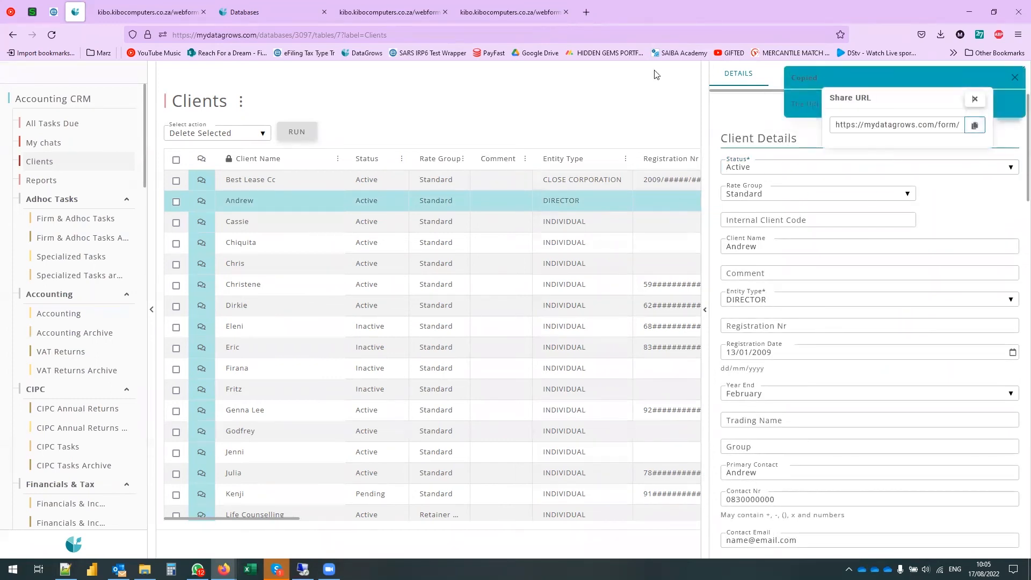
left_click(586, 12)
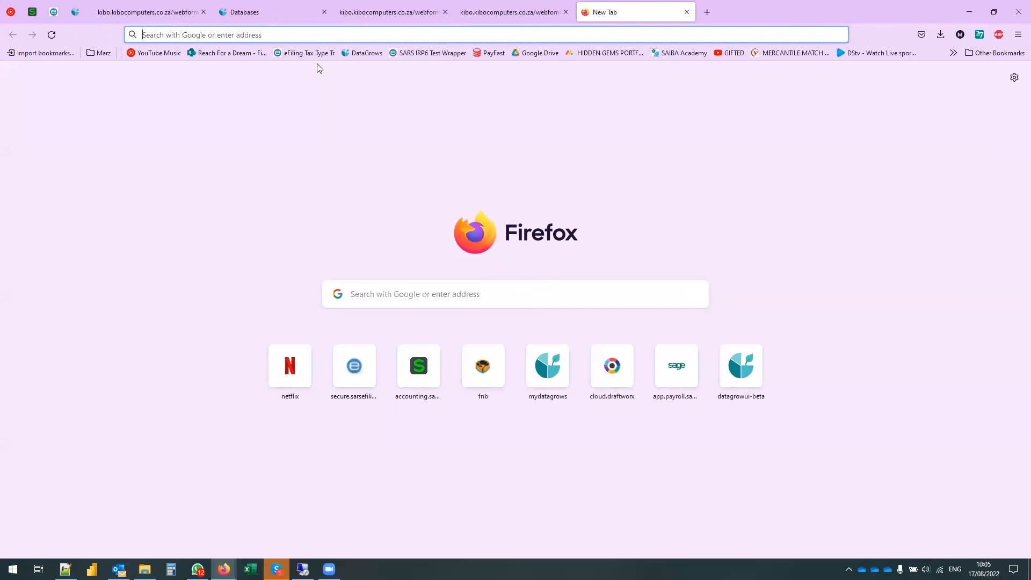
key("ctrl+v")
key("Return")
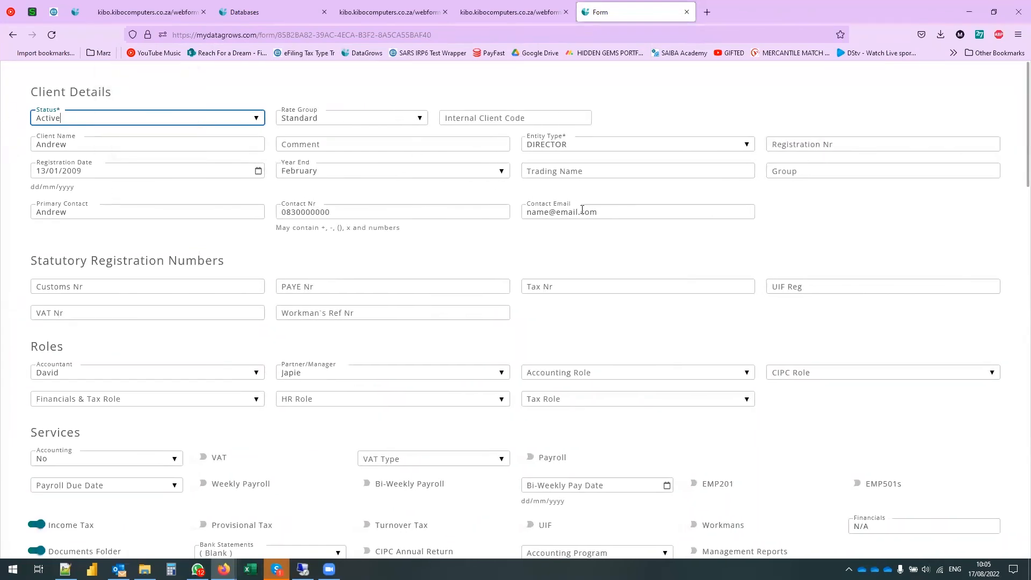
- Look through the sections of the shared client form and set its Accounting service frequency to Annually
scroll(454, 317, "down", 6)
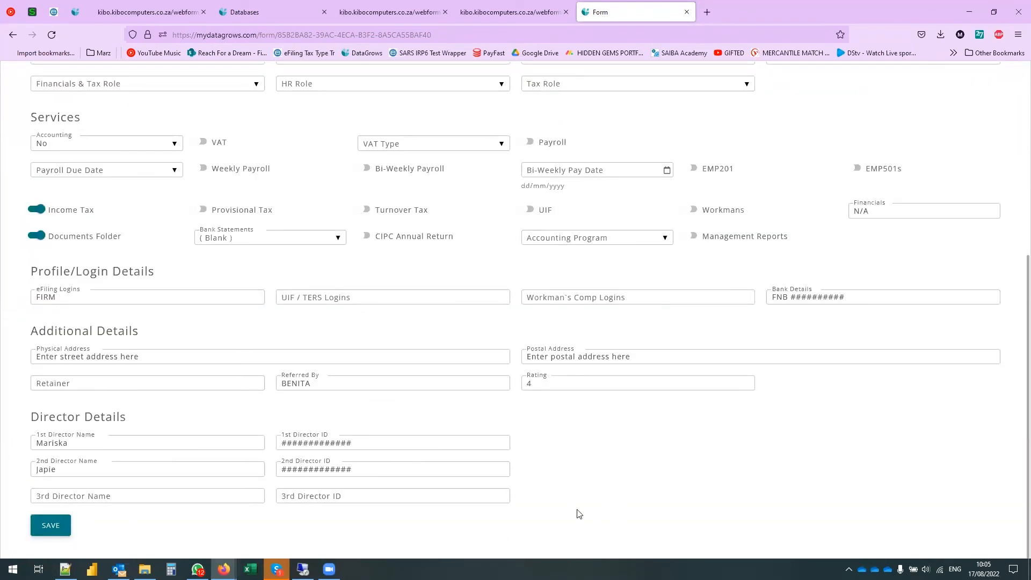
scroll(571, 514, "up", 2)
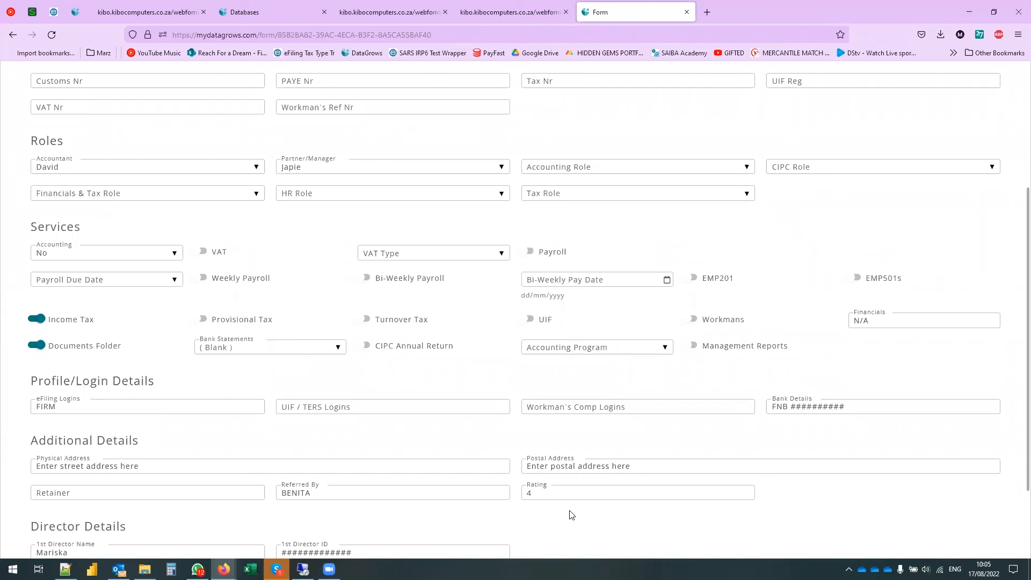
left_click(65, 256)
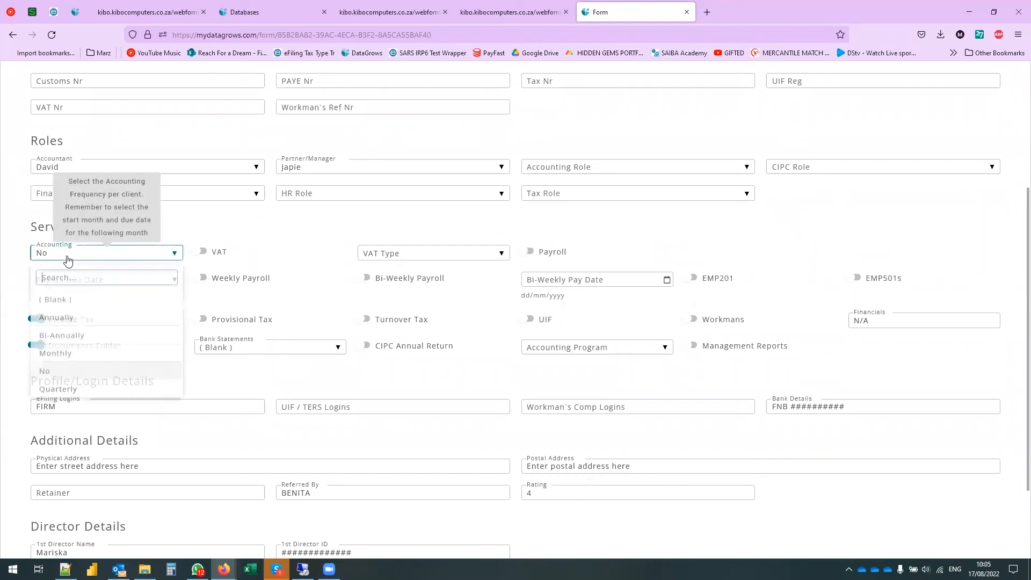
left_click(80, 318)
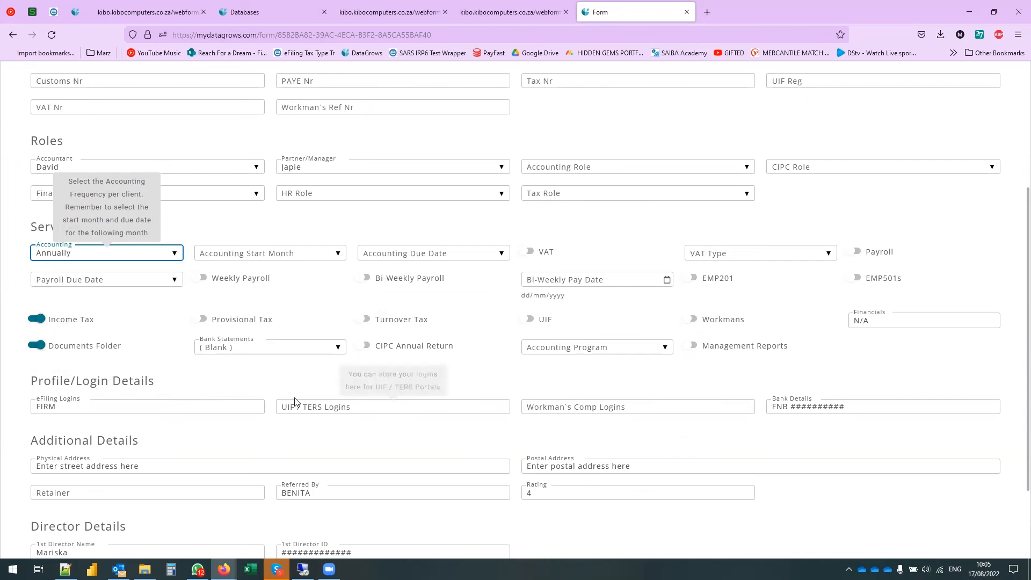
scroll(263, 371, "up", 3)
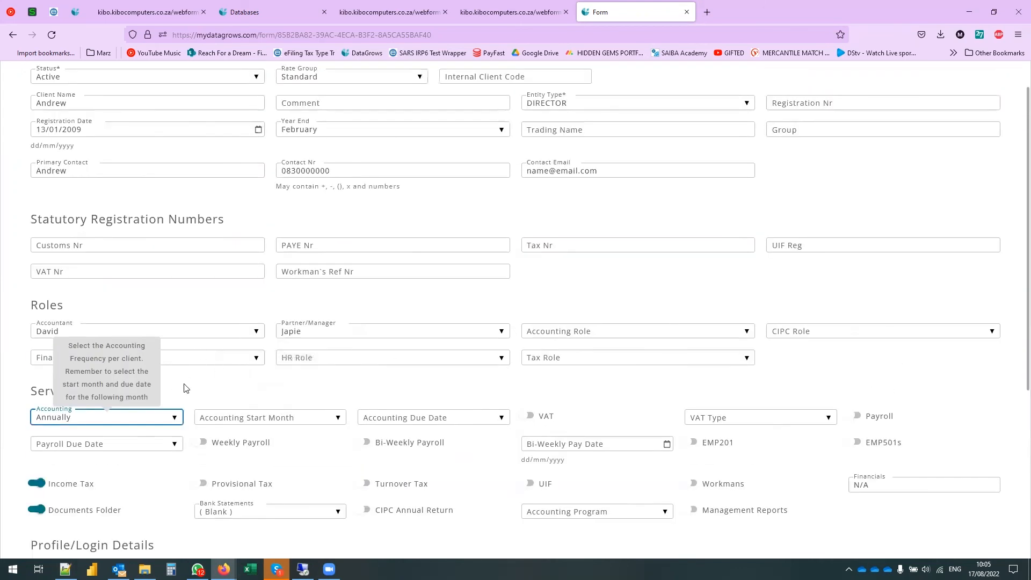
scroll(193, 299, "up", 1)
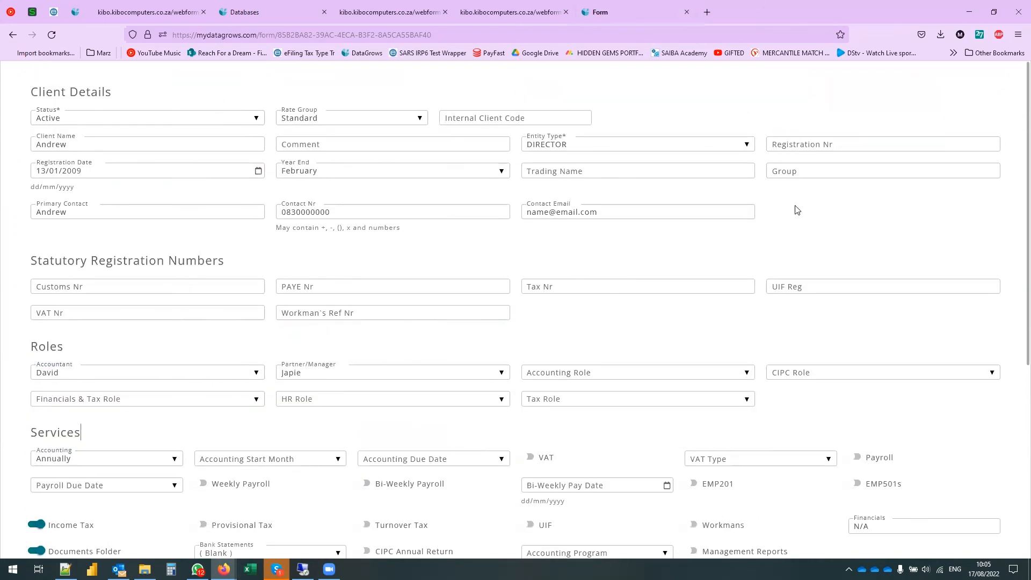
scroll(286, 487, "down", 6)
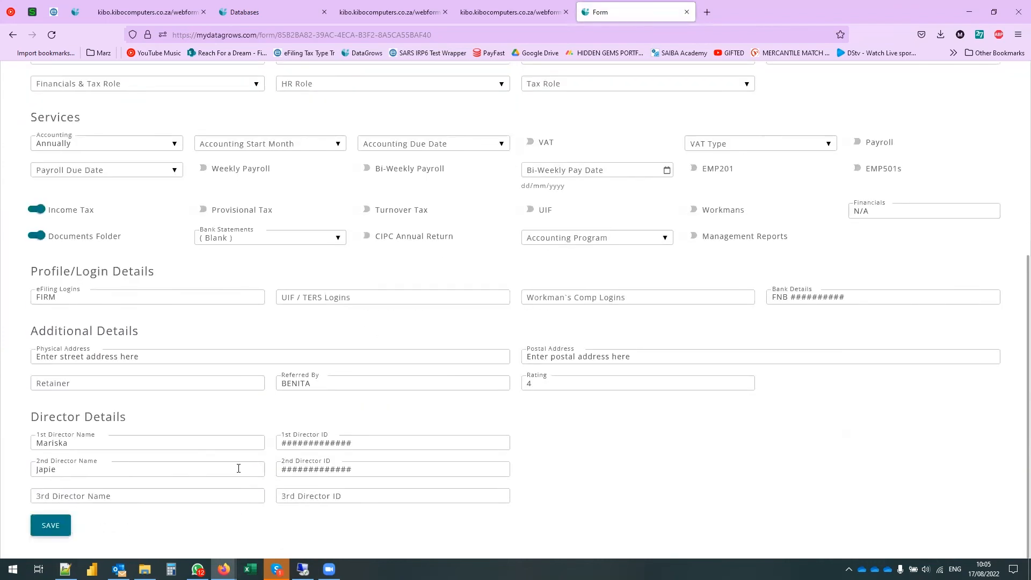
scroll(127, 221, "up", 3)
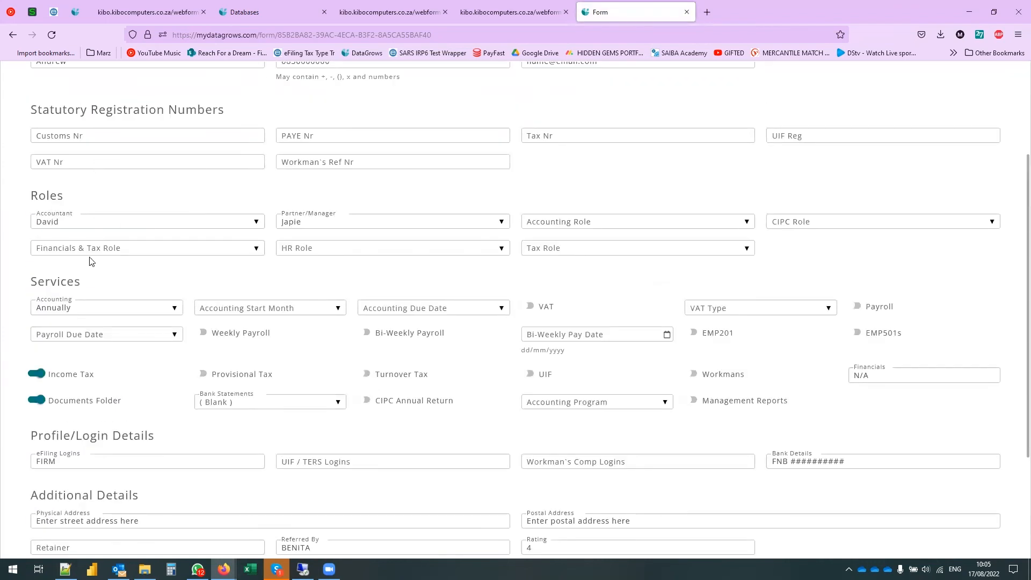
- Enter the PAYE number under Statutory Registration Numbers in the shared client form, and save the form
scroll(96, 247, "up", 2)
left_click(301, 245)
type("77777")
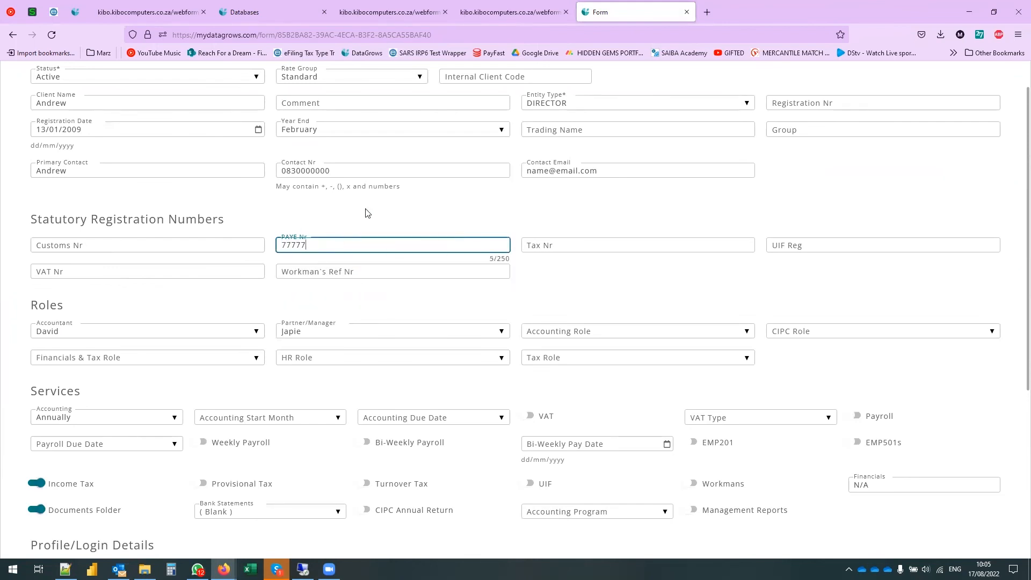
scroll(468, 255, "up", 1)
scroll(217, 351, "down", 6)
left_click(54, 540)
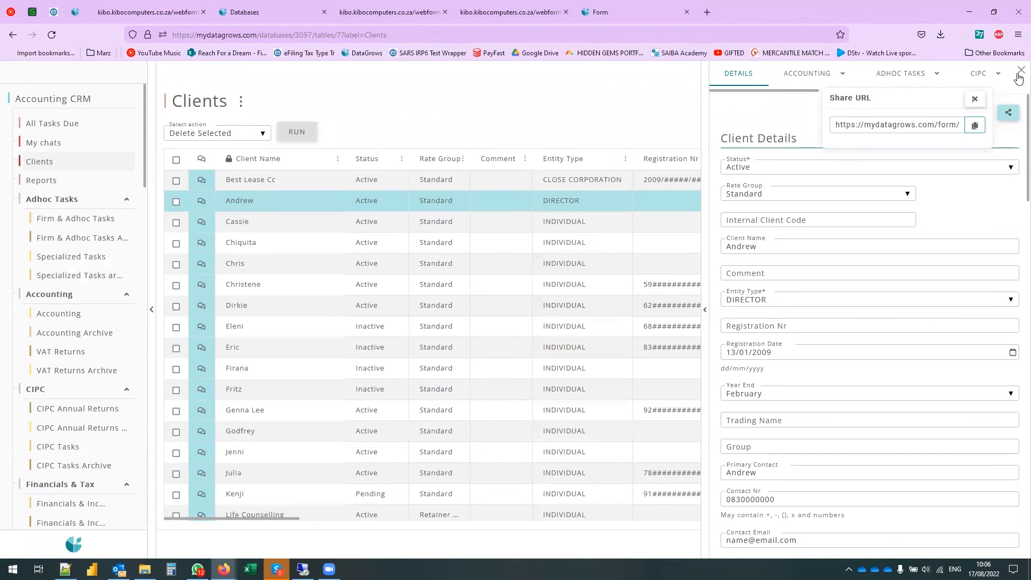
- Reload the Clients table and check the second client's registration numbers and services in the expanded detail view, then close the record
left_click(1020, 70)
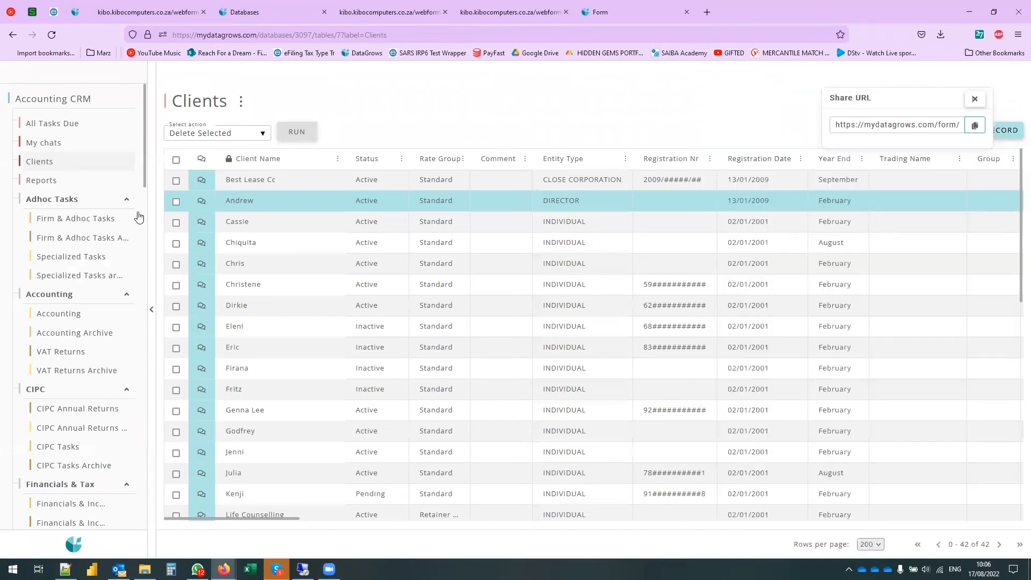
left_click(49, 163)
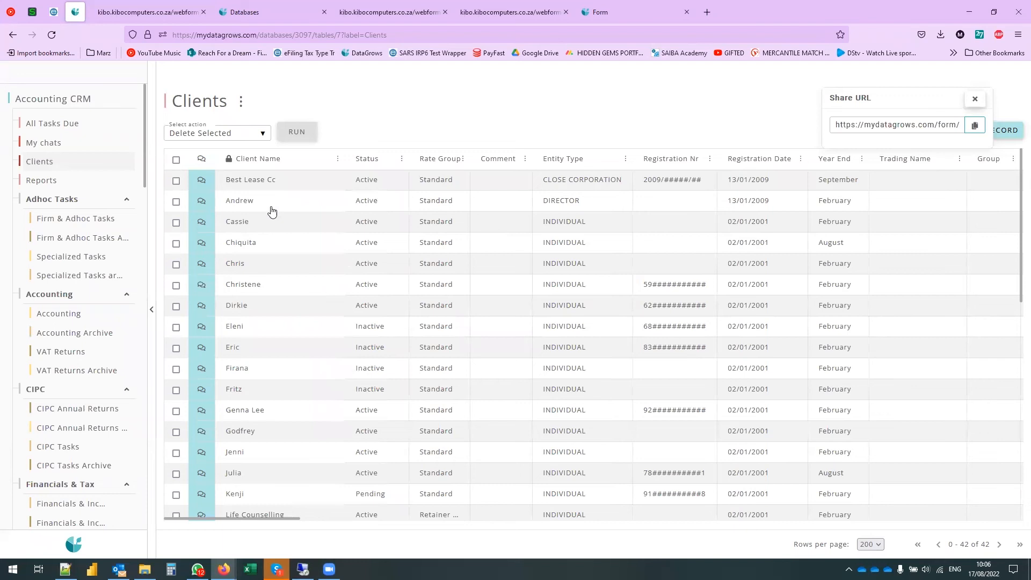
left_click(271, 212)
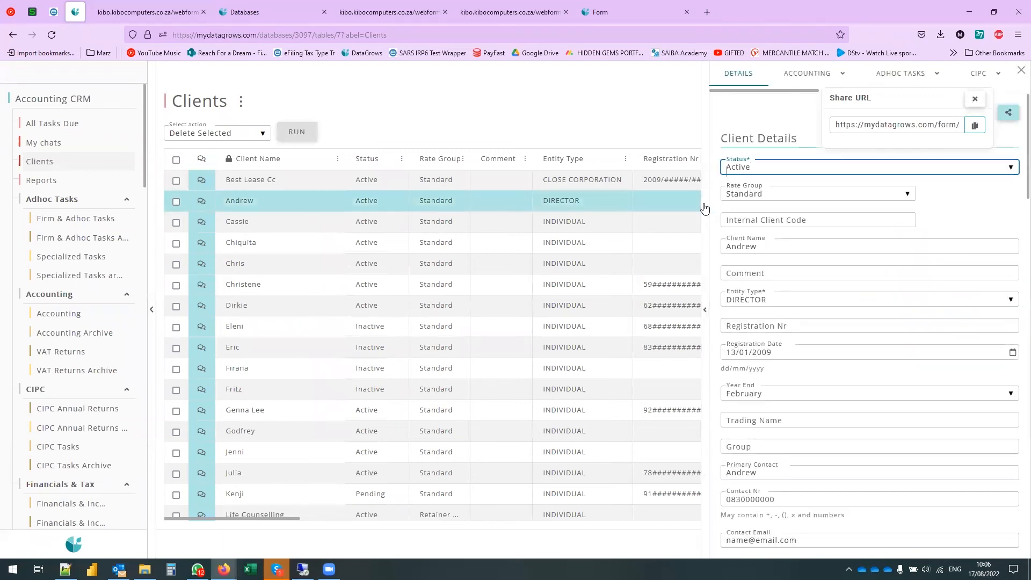
left_click(705, 209)
scroll(259, 403, "down", 2)
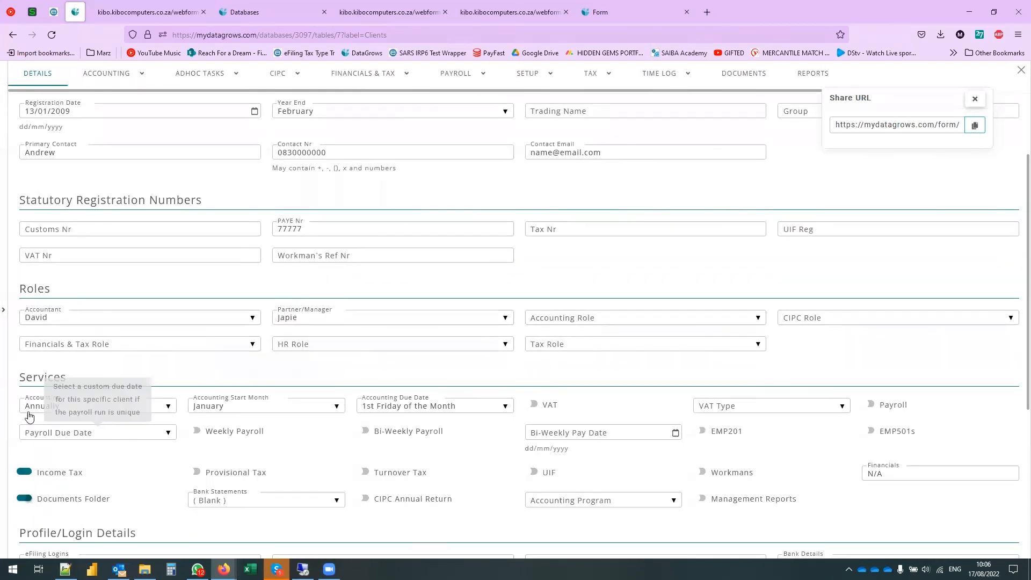
scroll(725, 444, "down", 2)
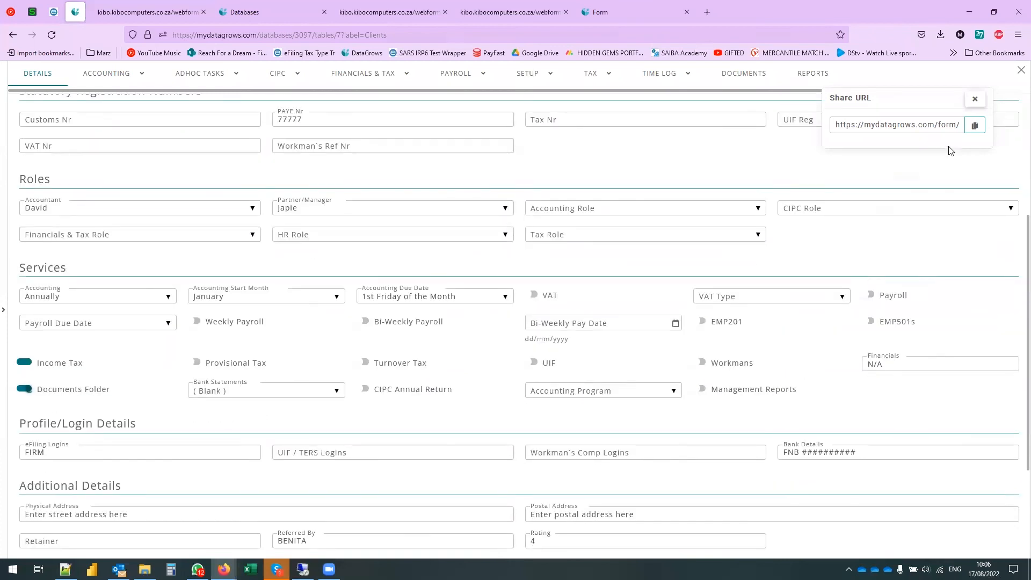
left_click(1019, 72)
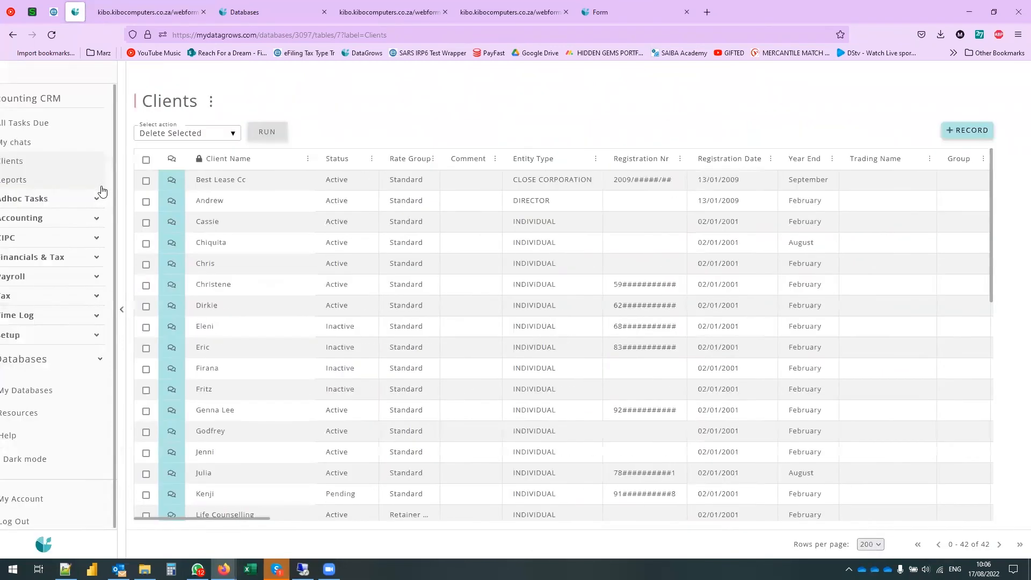
- Open the Provisional Tax Returns table in the Tax group and look over its columns
left_click(76, 295)
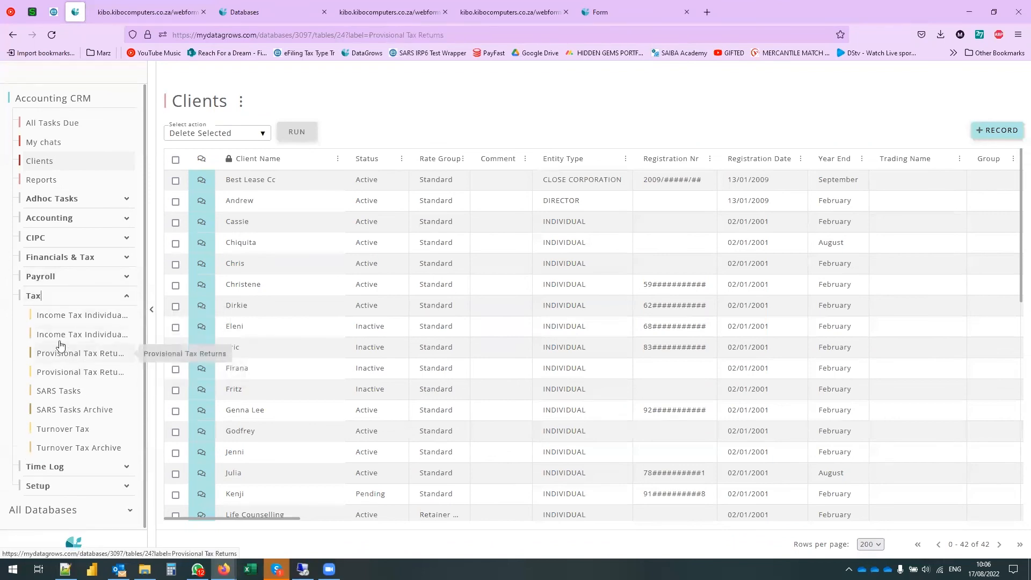
left_click(44, 355)
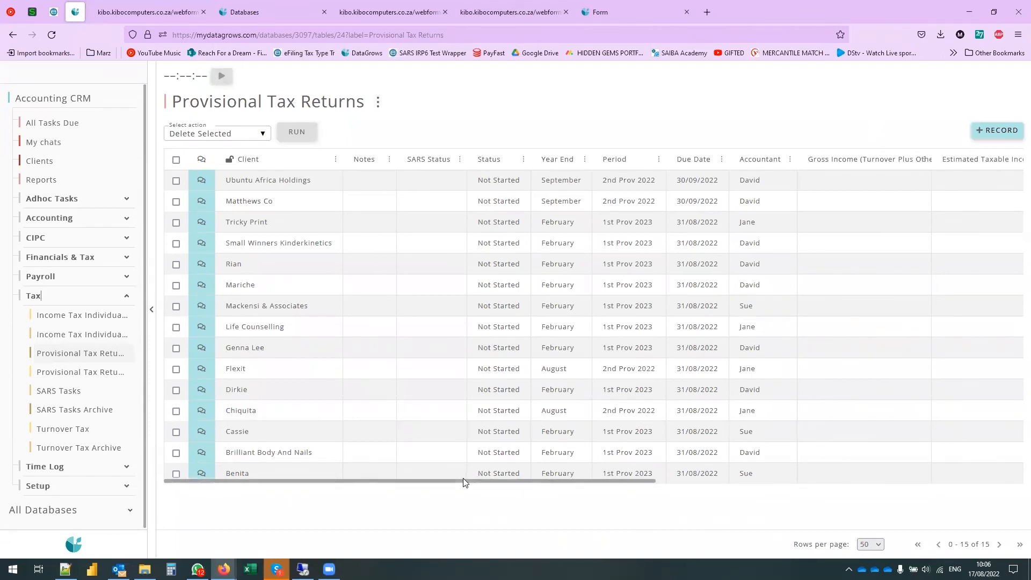
left_click_drag(460, 486, 397, 500)
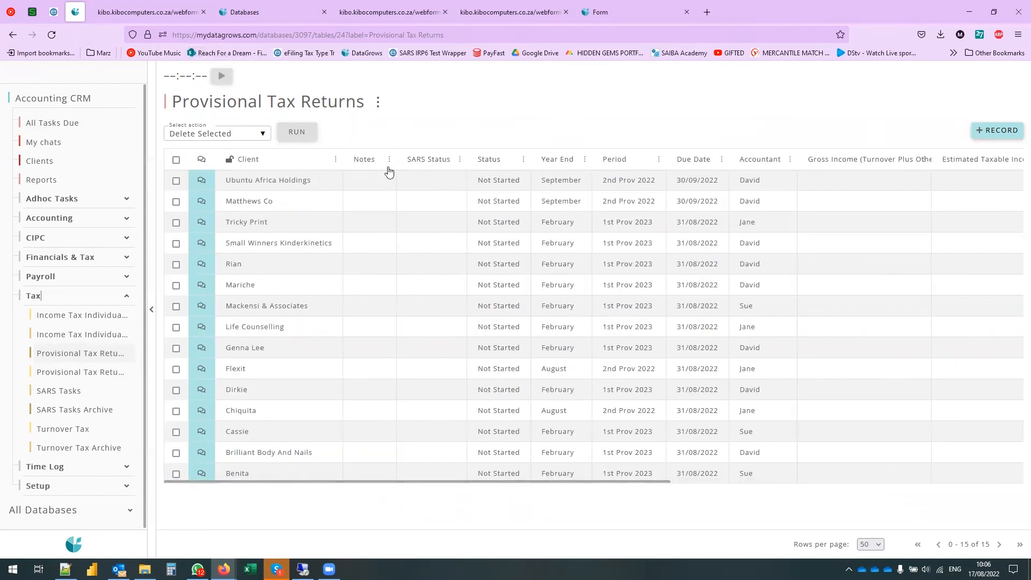
- Open the SARS Tasks table, look over its columns, and expand the CIPC group for comparison
left_click(45, 391)
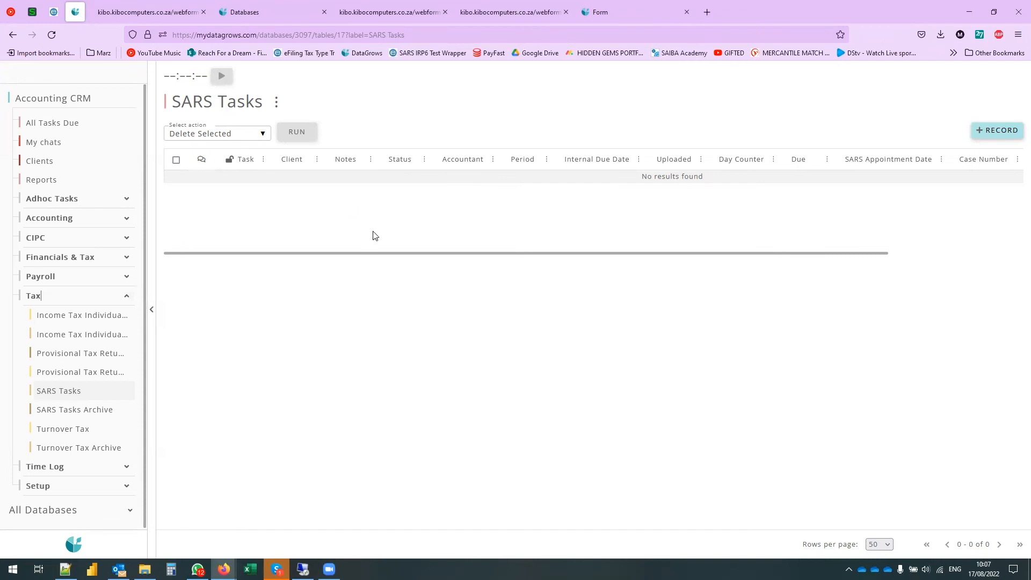
left_click_drag(363, 251, 322, 255)
left_click(61, 243)
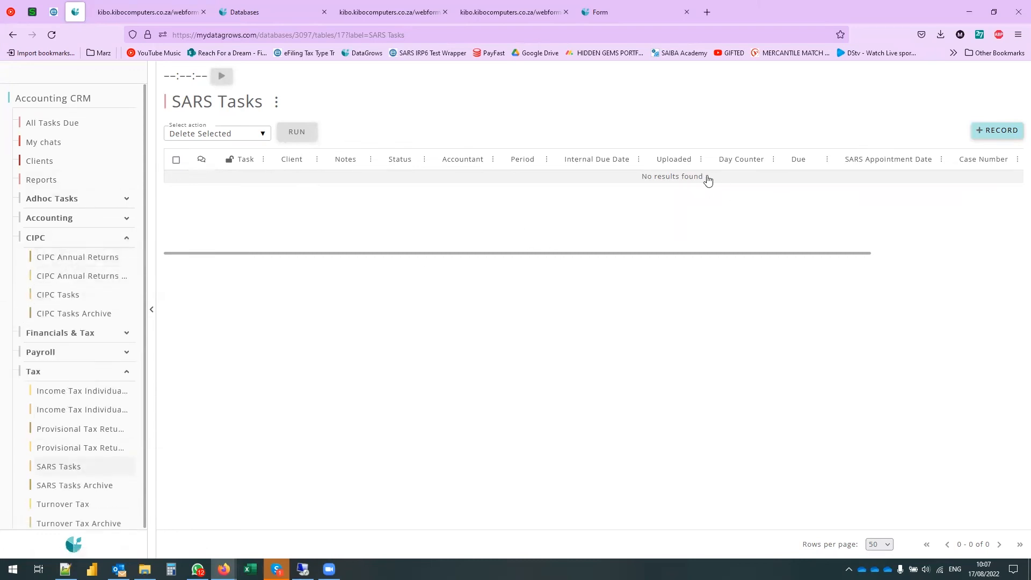
- Start a new SARS Tasks record with the task Update Public Officer for the client Best Lease Cc
left_click(1008, 132)
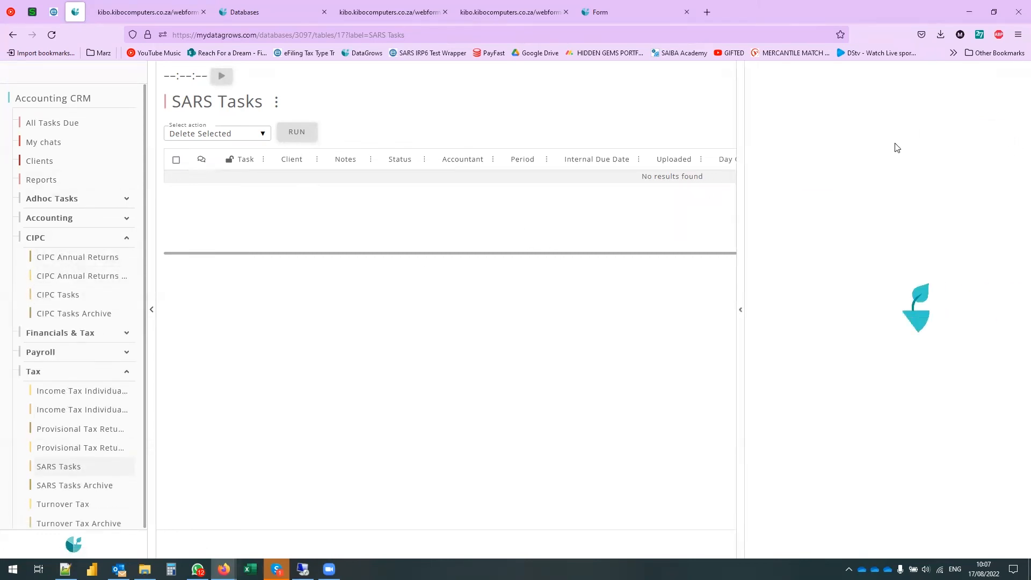
left_click(784, 114)
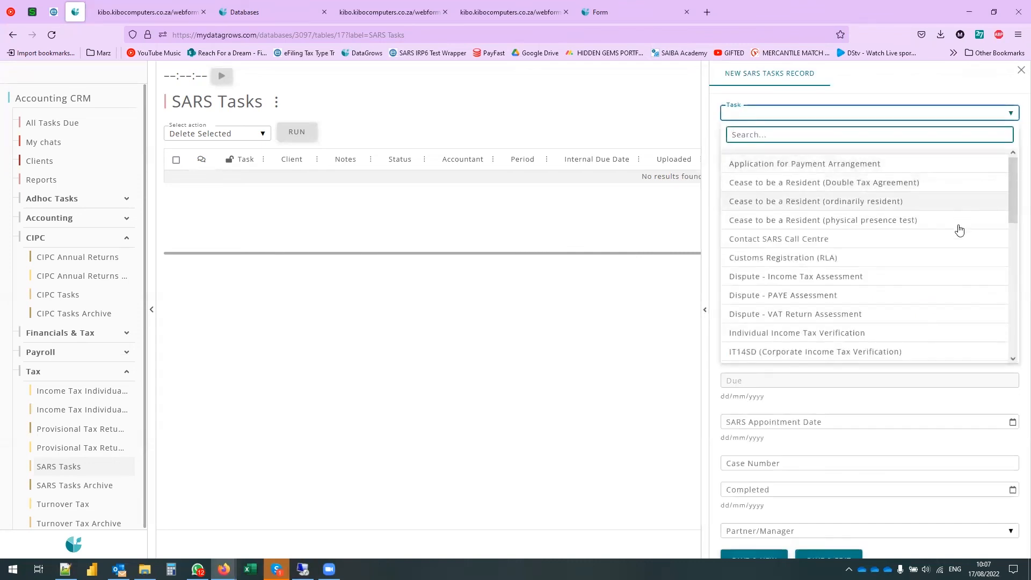
scroll(939, 288, "down", 3)
scroll(922, 295, "down", 3)
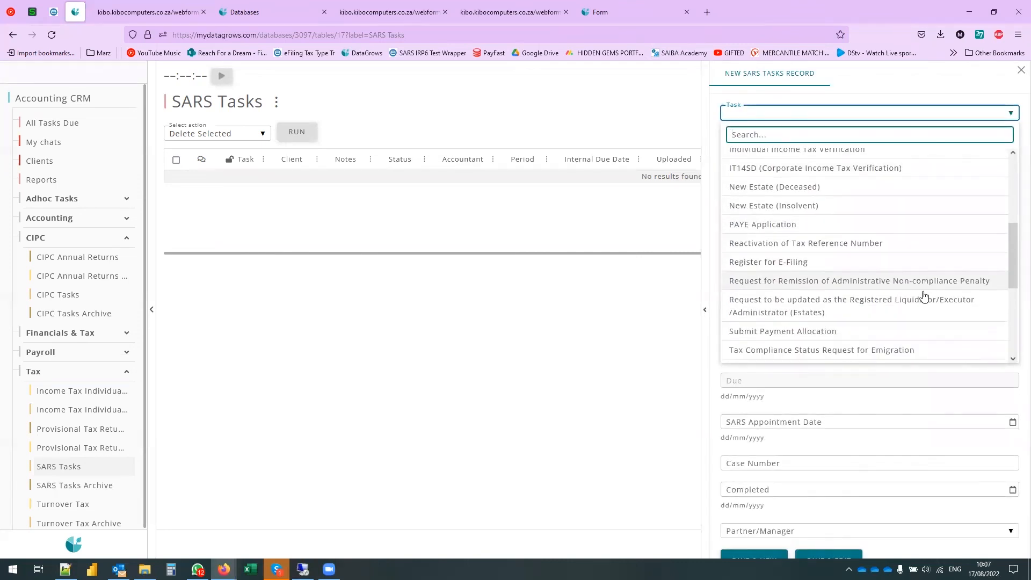
scroll(876, 313, "down", 6)
scroll(872, 318, "down", 2)
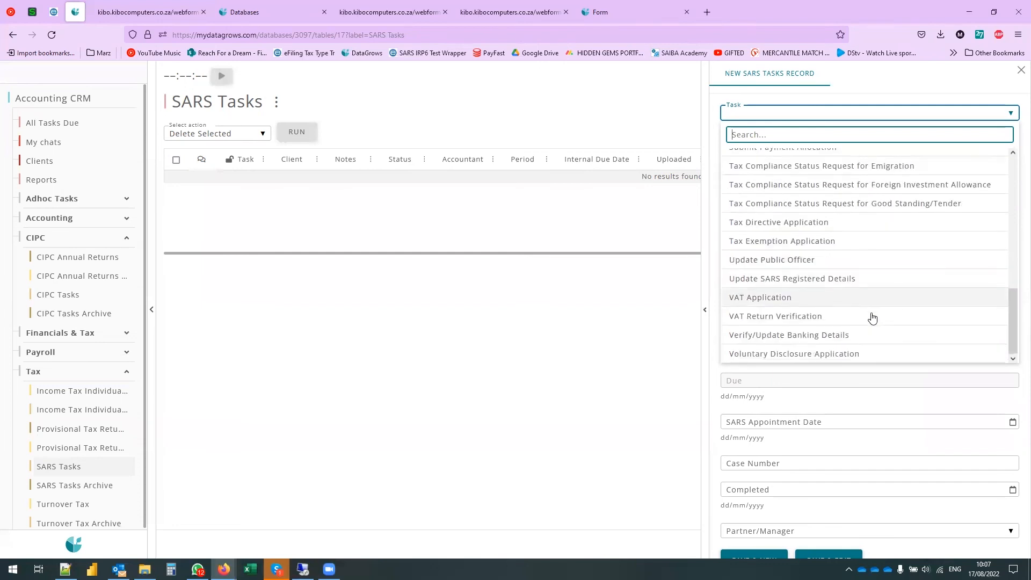
left_click(847, 259)
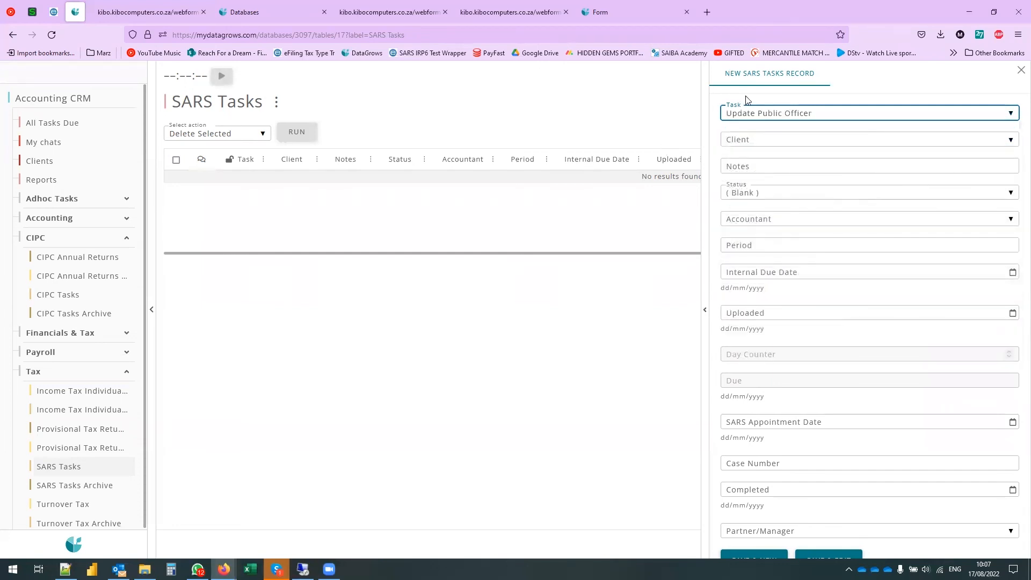
left_click(767, 141)
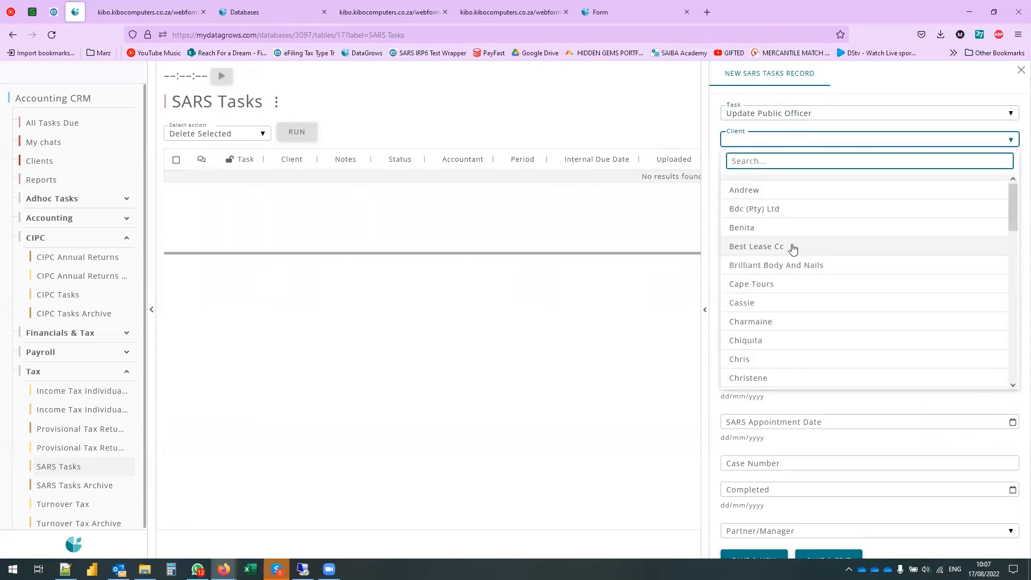
left_click(792, 250)
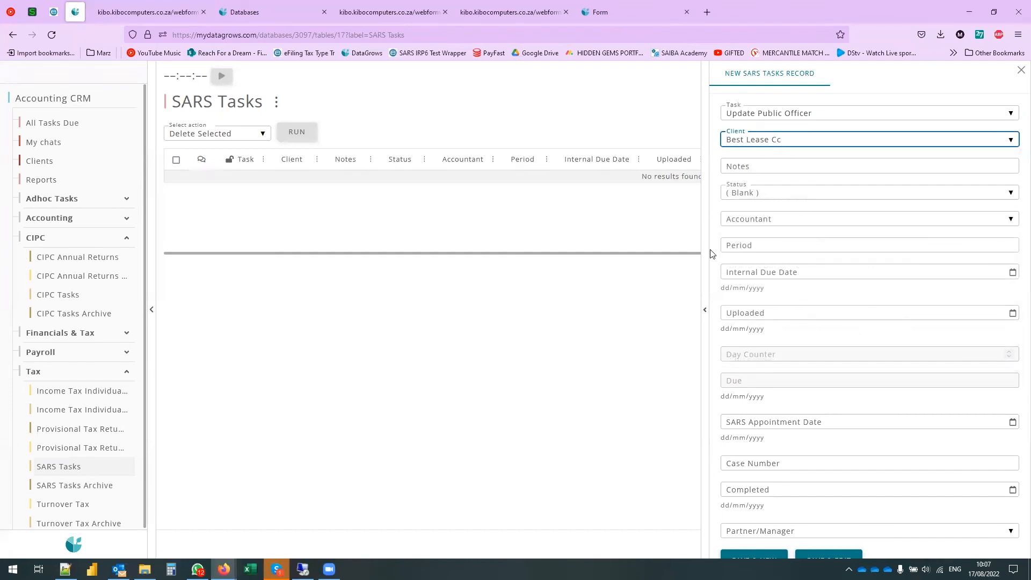
- Set the new task's status to In Progress, assign an accountant, set the internal due date to 14/08/2022, and save it for further editing
left_click(754, 194)
left_click(755, 275)
key("Tab")
left_click(771, 313)
scroll(859, 304, "down", 1)
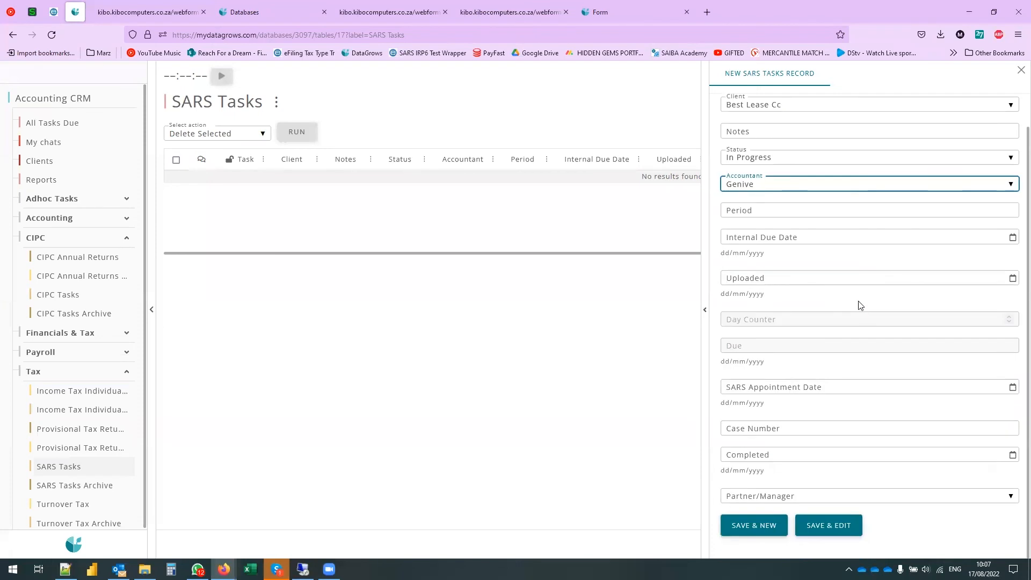
left_click(1013, 237)
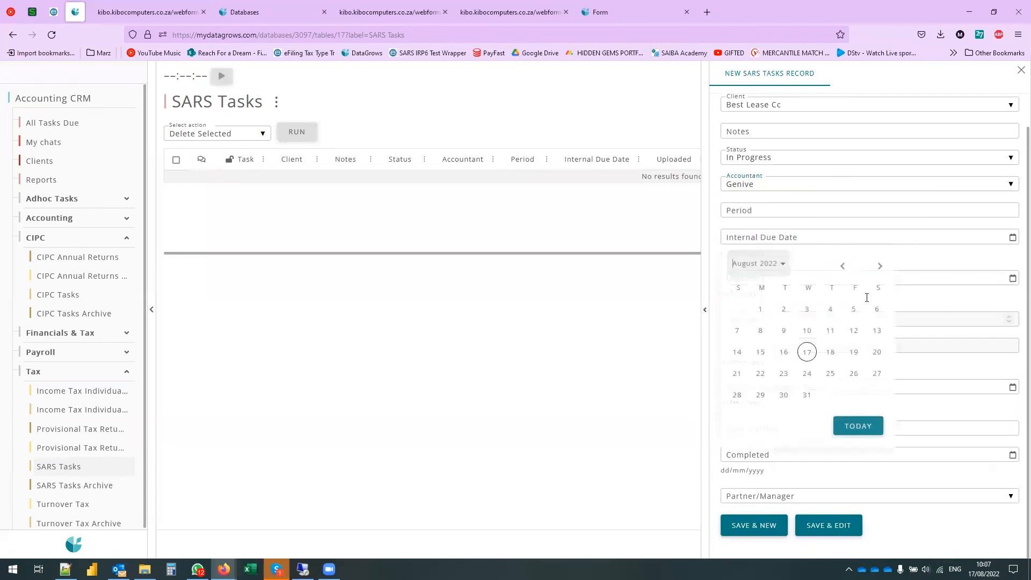
left_click(737, 352)
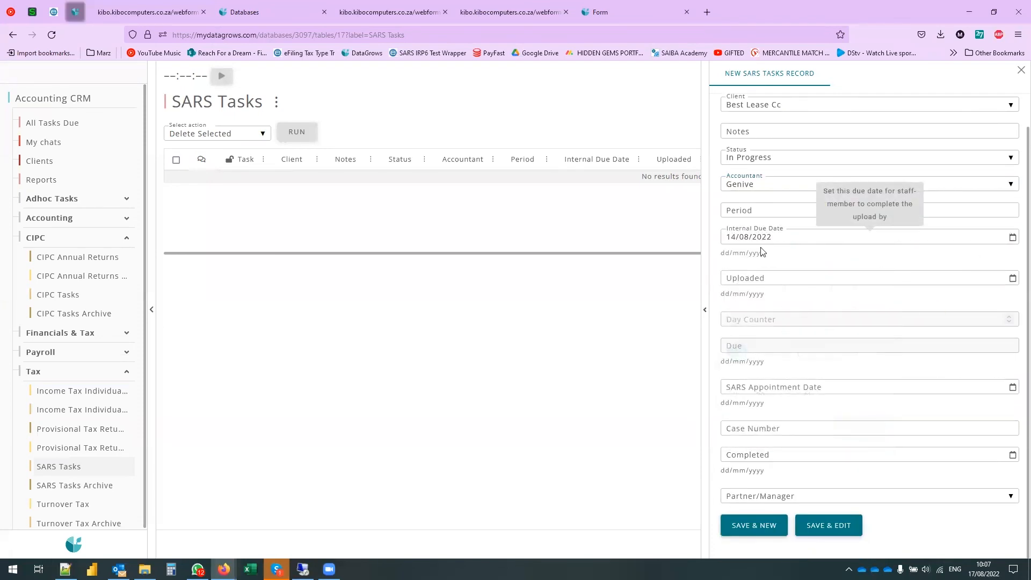
left_click(819, 531)
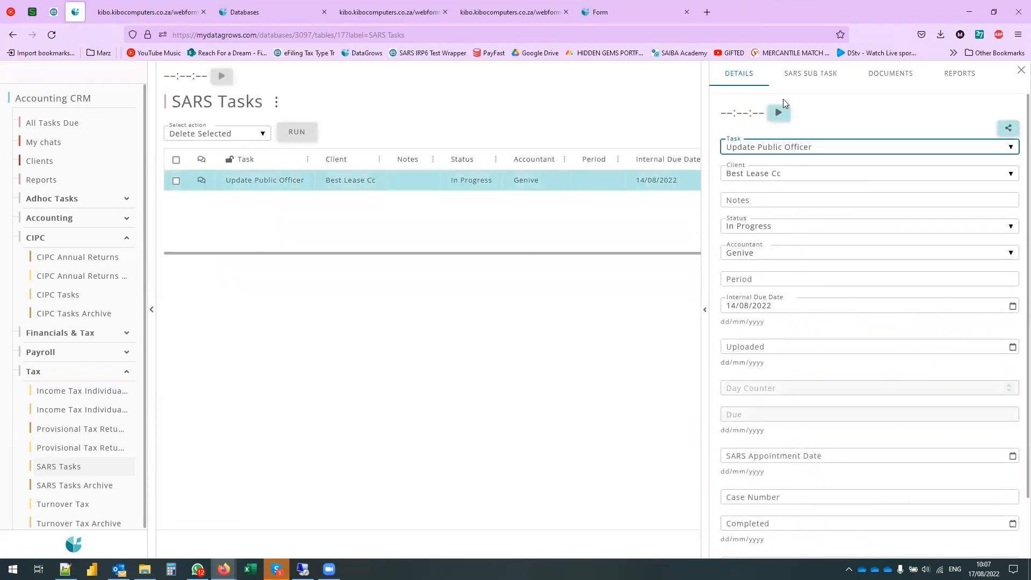
- Show the task's SARS sub tasks, download and view the Signed Cra01 If Applicable template, and return to the browser
left_click(806, 75)
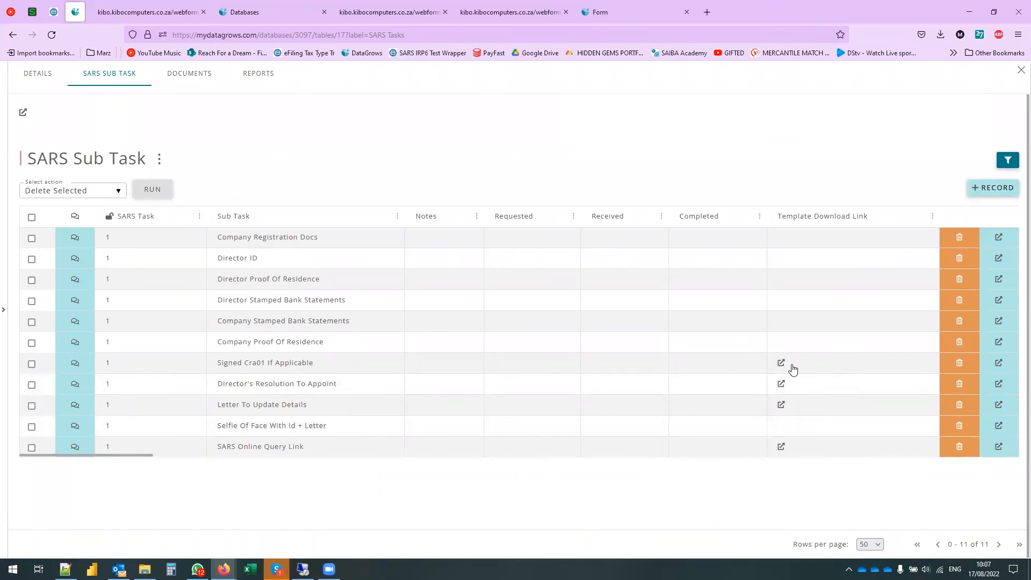
left_click(781, 362)
left_click(816, 71)
left_click(940, 34)
left_click(841, 63)
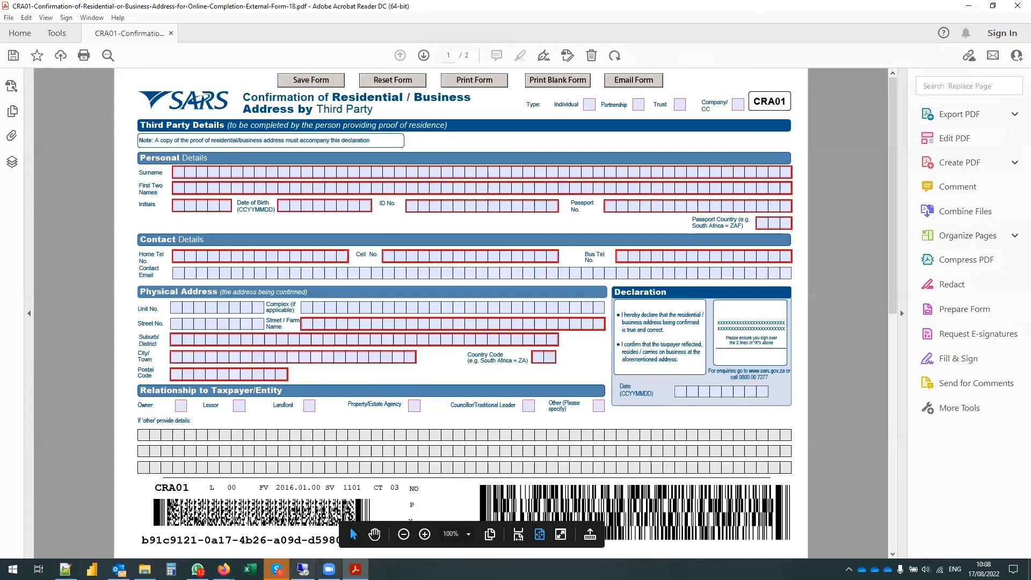
left_click(224, 569)
left_click(215, 537)
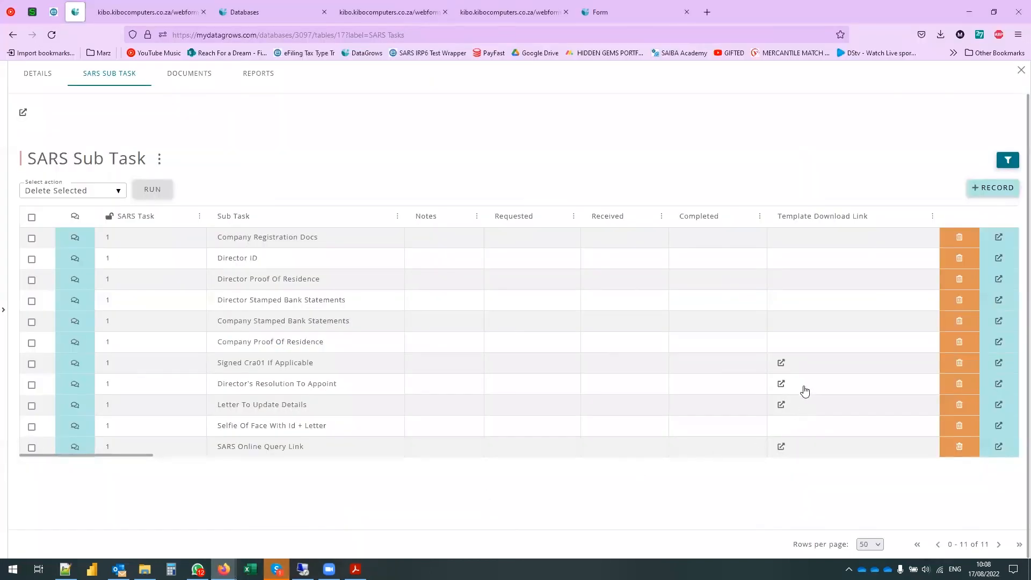
- Download the Director's Resolution To Appoint template, view it in Word, and close the document
left_click(781, 385)
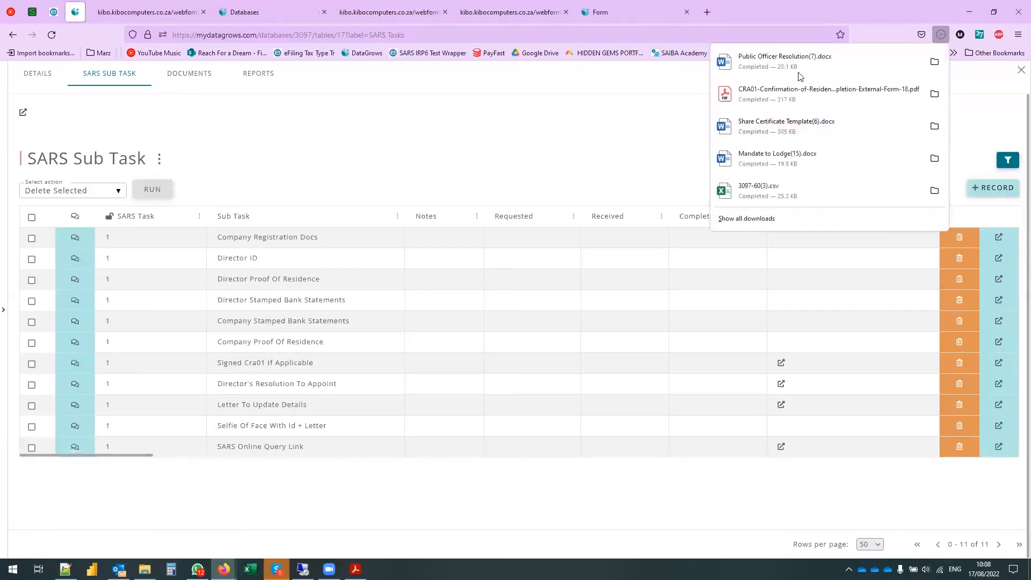
left_click(811, 64)
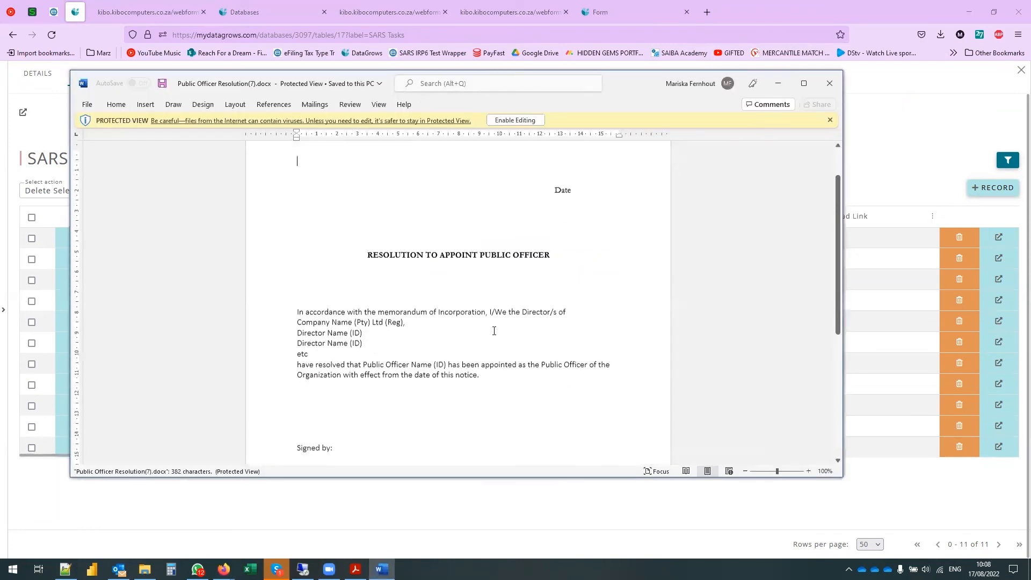
left_click(829, 85)
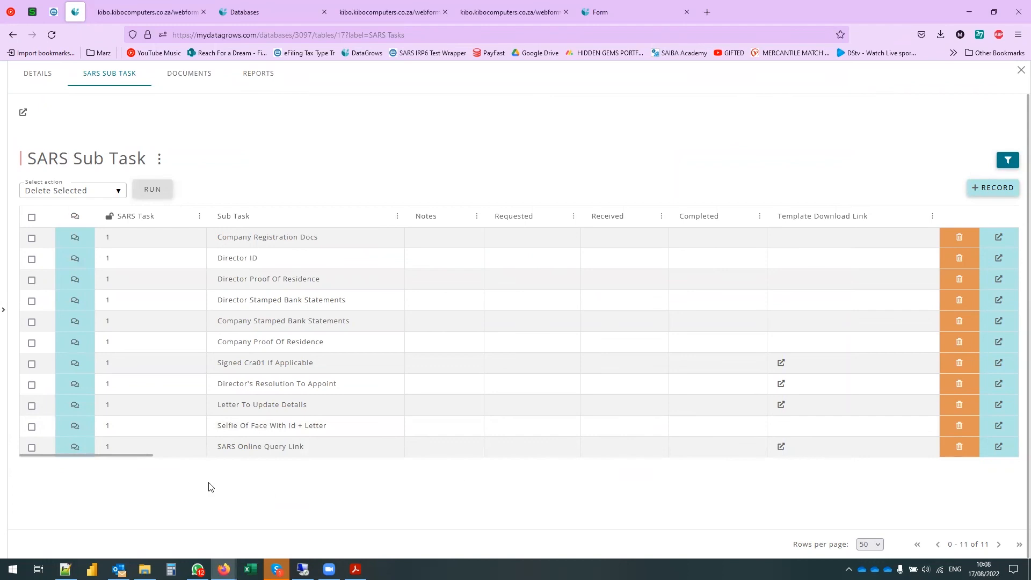
- Follow the SARS Online Query Link, set the Capacity to Public Officer, and return to the CRM to close the task record
left_click(782, 449)
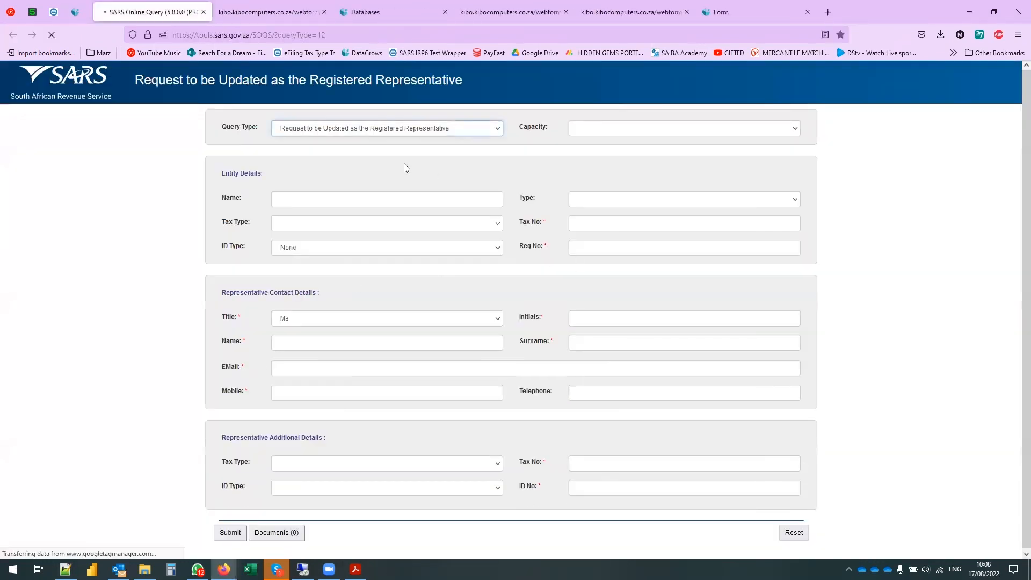
left_click(417, 130)
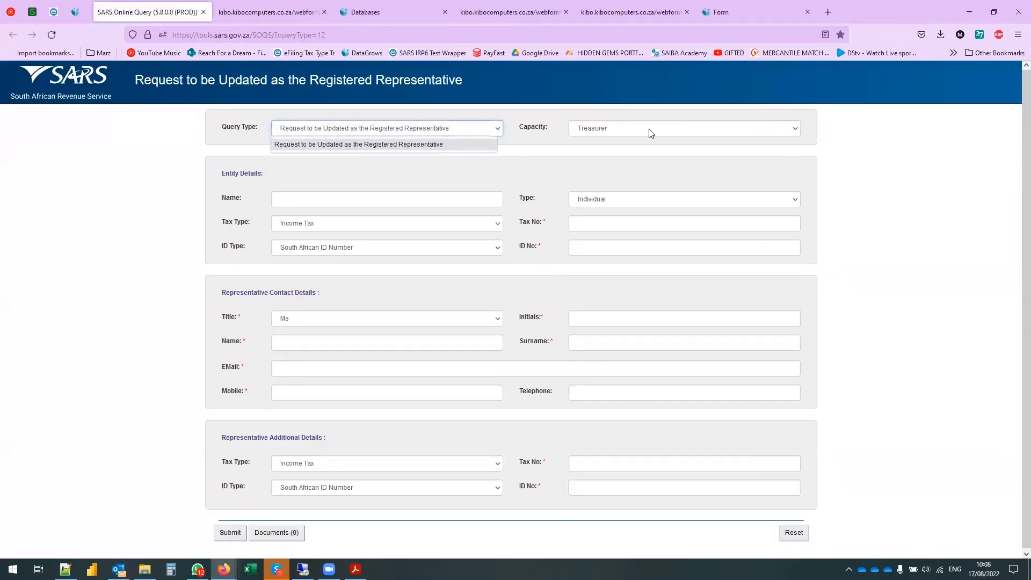
left_click(649, 130)
left_click(648, 204)
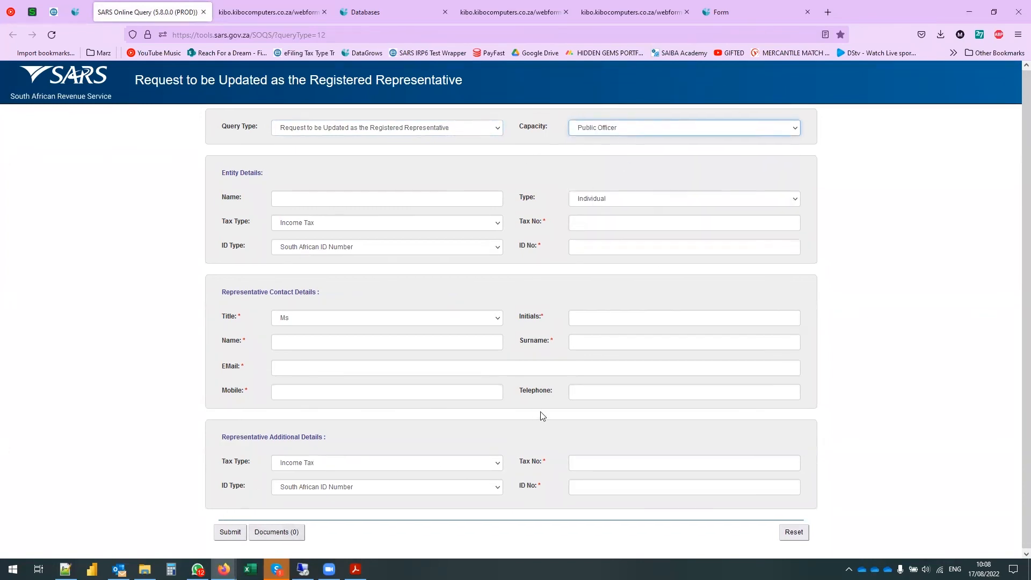
left_click(75, 11)
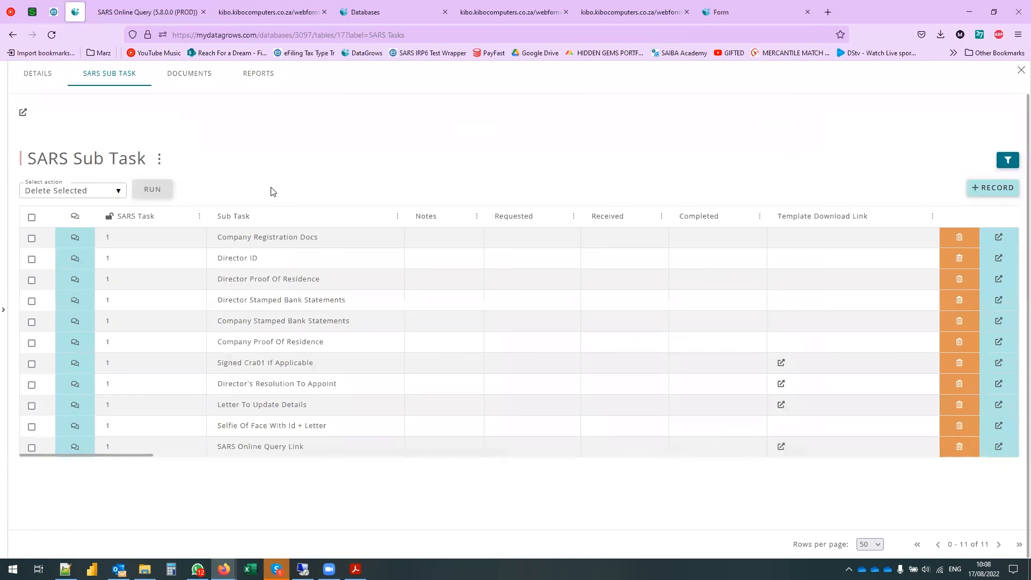
left_click(1020, 73)
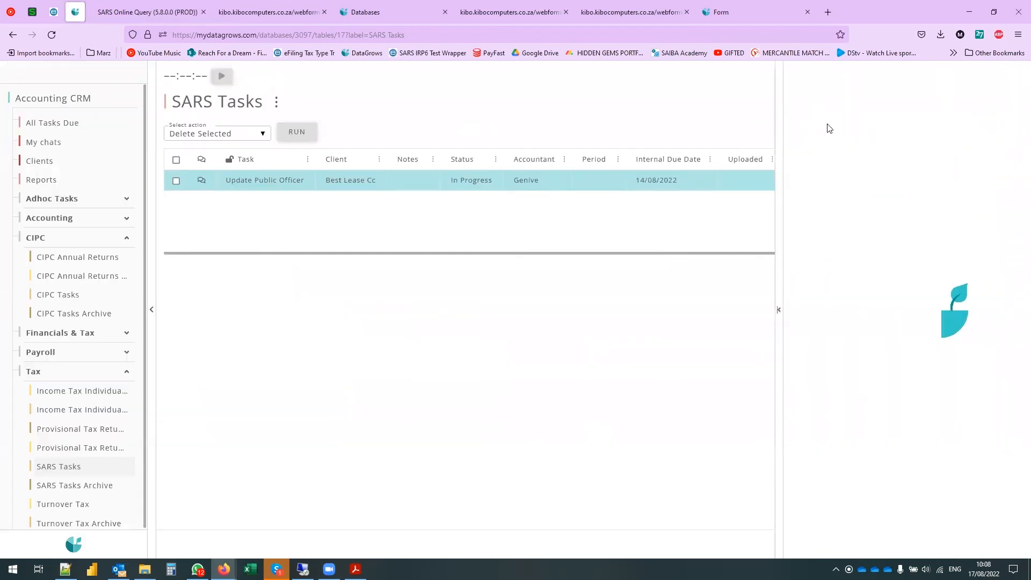
- Browse the available task types in the new SARS Tasks record and close it without saving
left_click(769, 114)
scroll(848, 304, "down", 2)
scroll(849, 305, "down", 5)
scroll(809, 295, "up", 6)
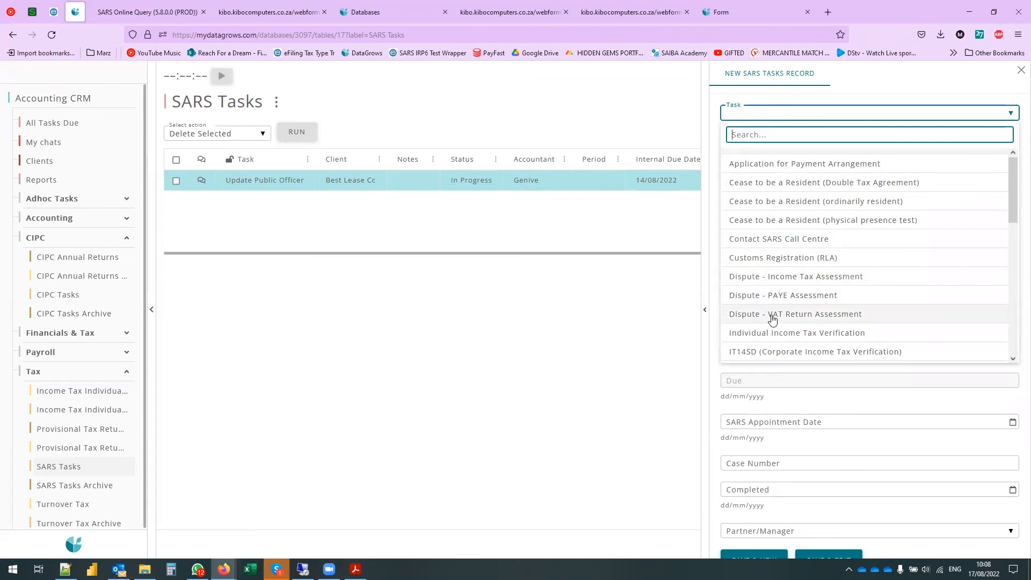
scroll(752, 301, "down", 5)
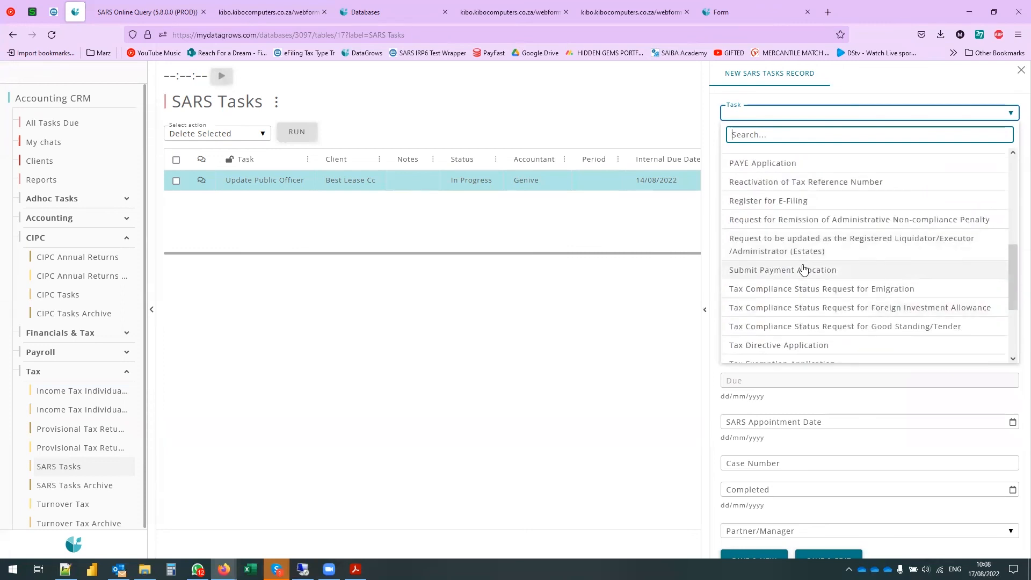
scroll(856, 329, "down", 3)
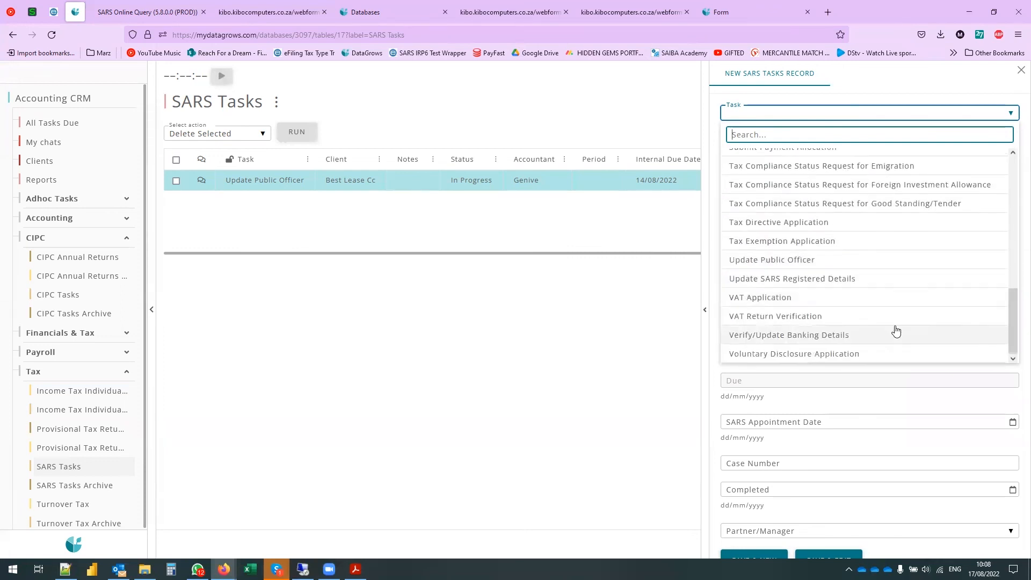
scroll(895, 329, "up", 3)
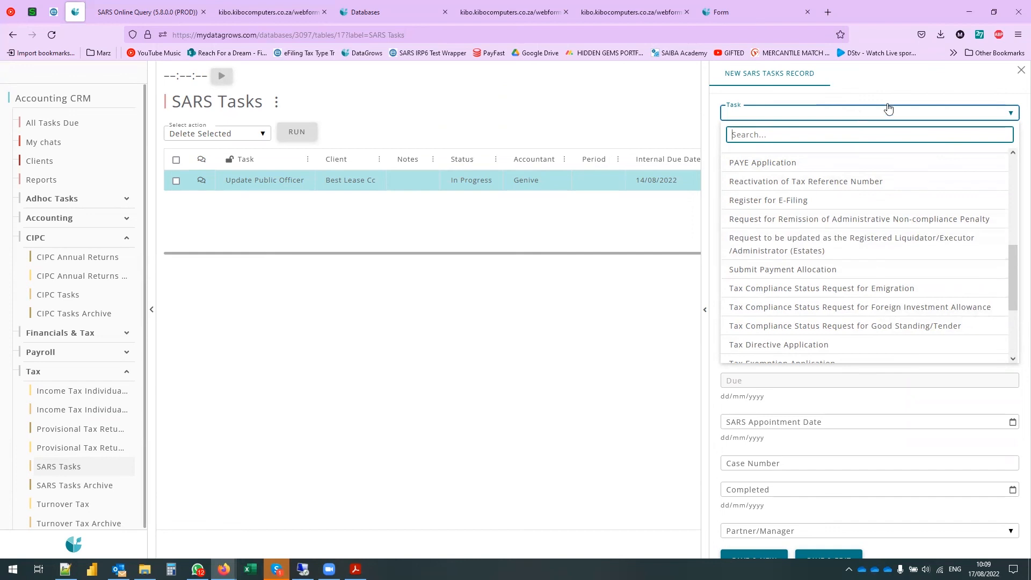
left_click(1019, 73)
- Set the Uploaded date of the Update Public Officer task to 17/08/2022 and save the record
left_click(732, 180)
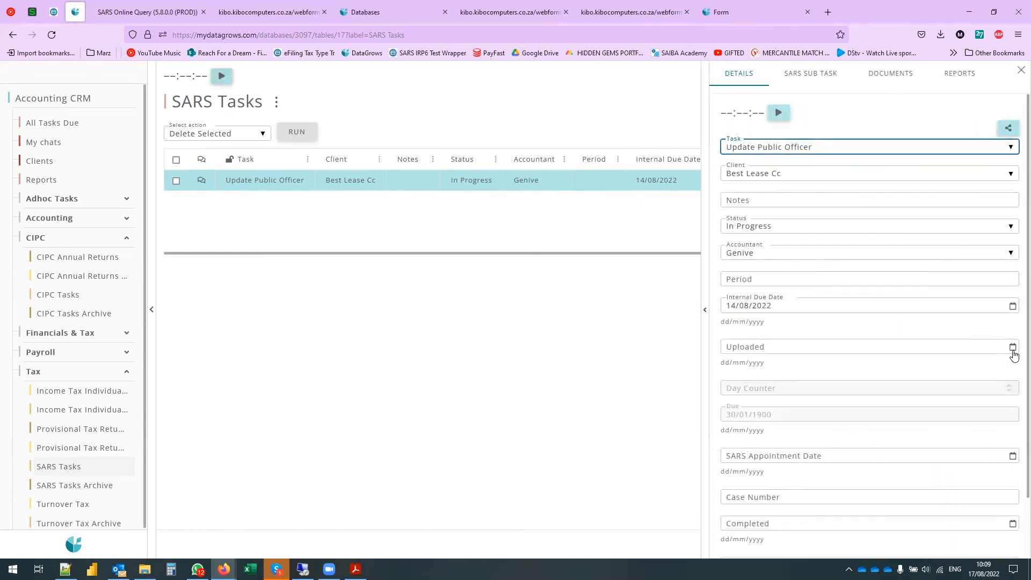
left_click(1013, 347)
left_click(807, 461)
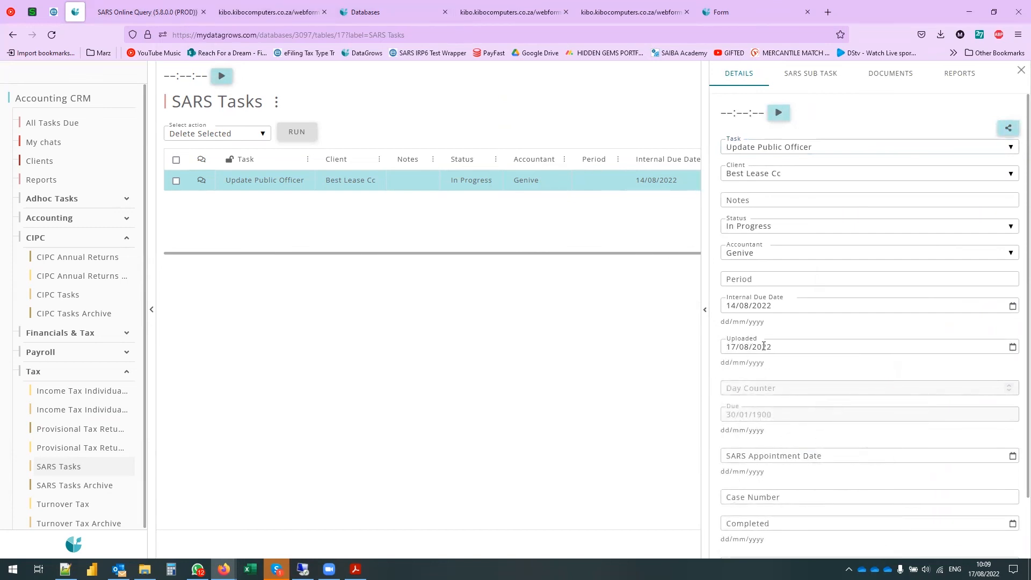
left_click(787, 349)
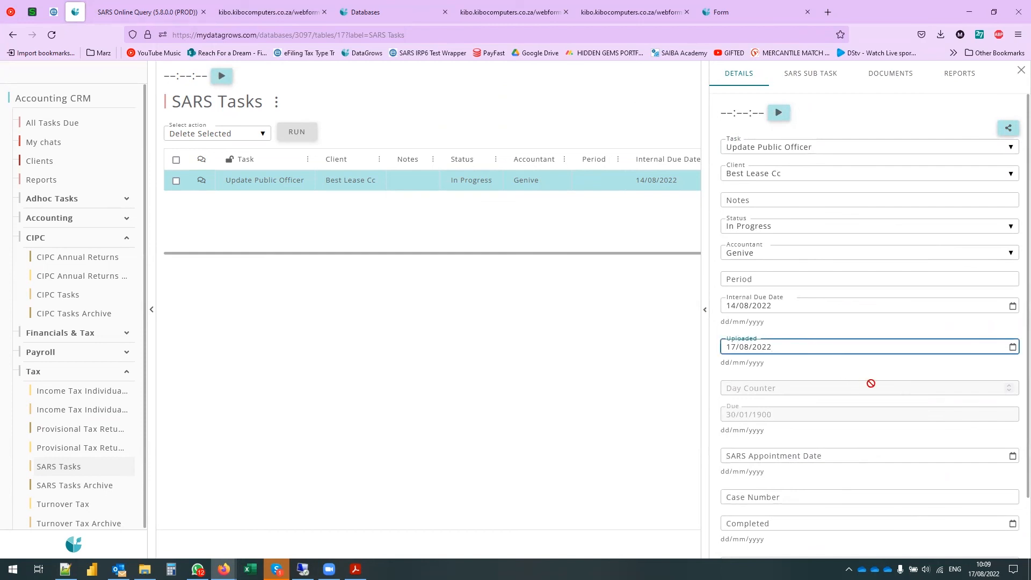
scroll(745, 348, "down", 3)
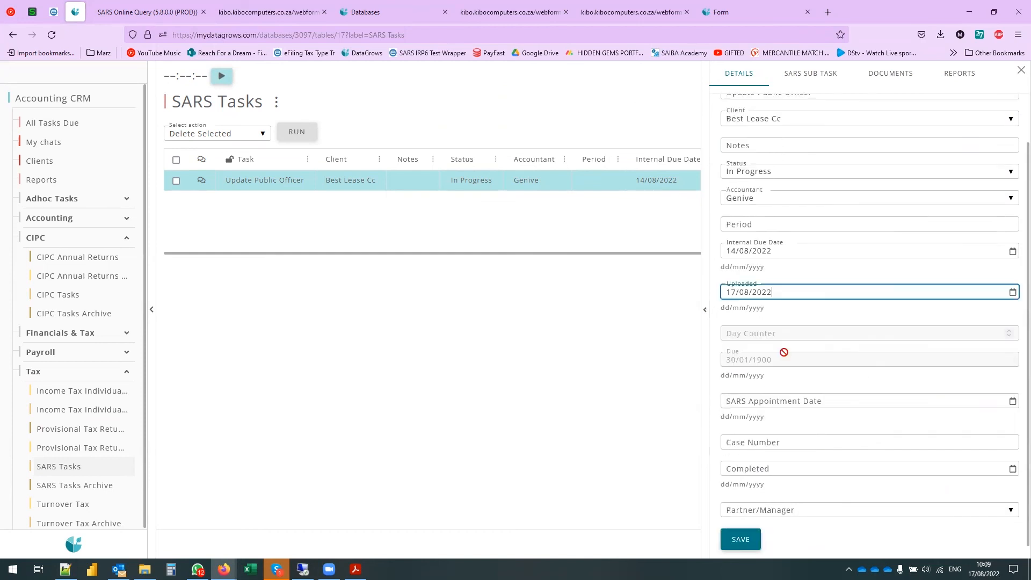
left_click(739, 530)
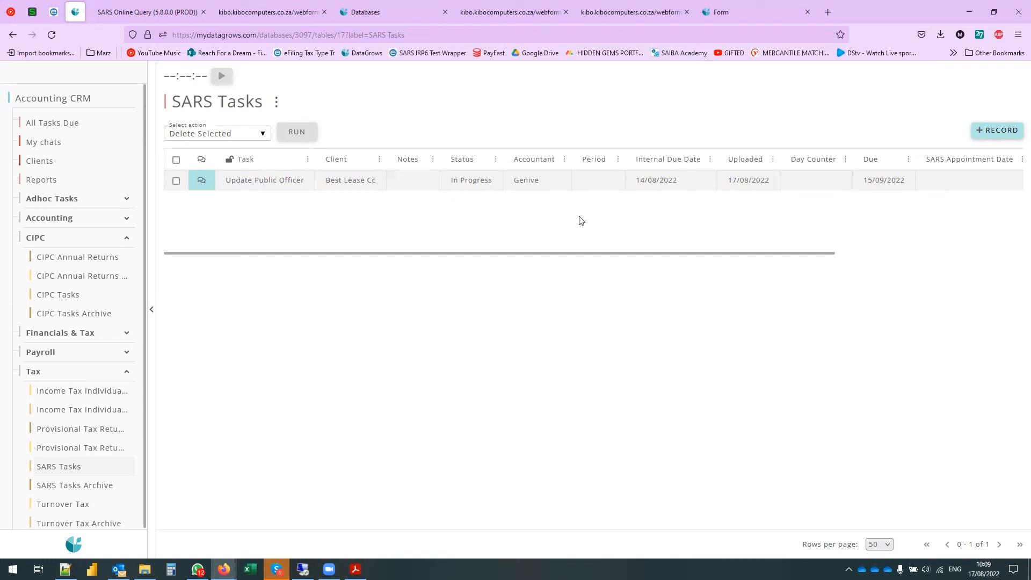
scroll(733, 261, "right", 5)
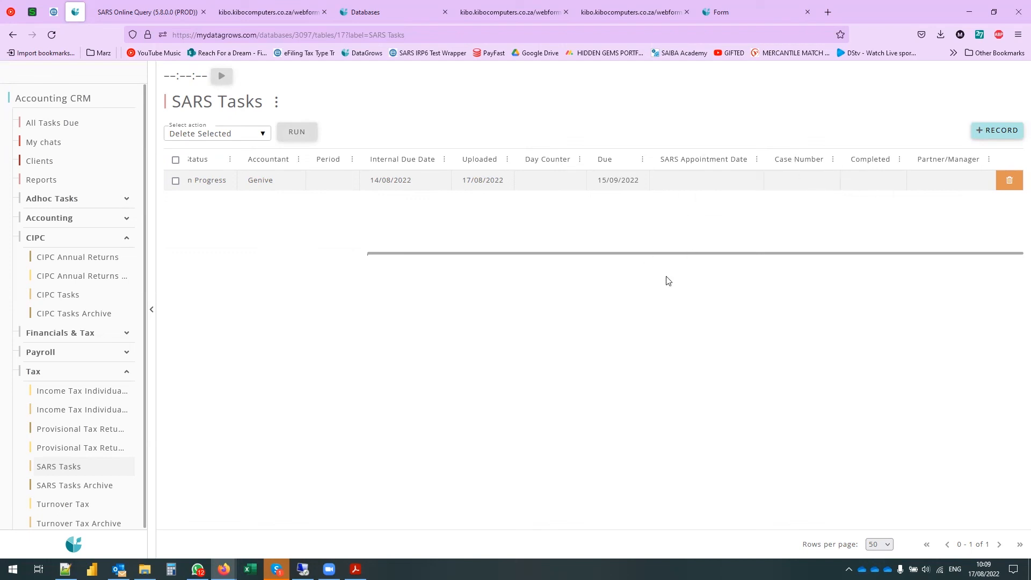
left_click(189, 255)
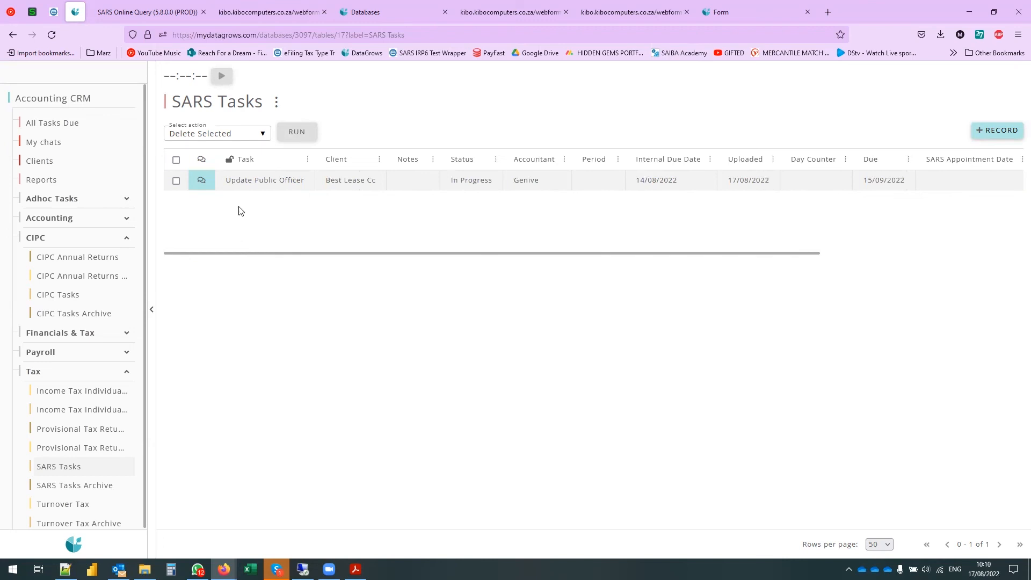
- Open the Turnover Tax table and look through its columns
scroll(85, 449, "down", 4)
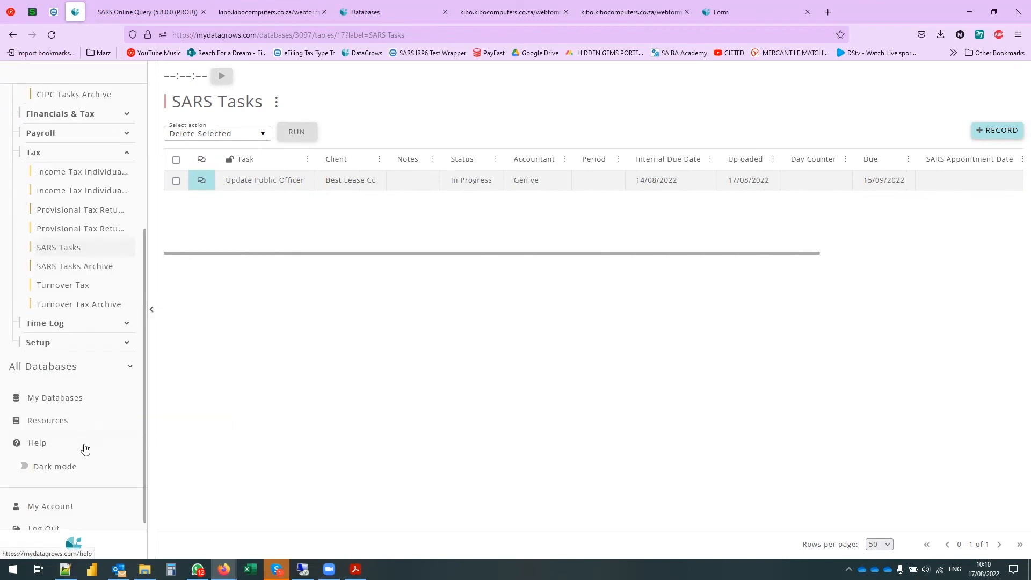
left_click(62, 286)
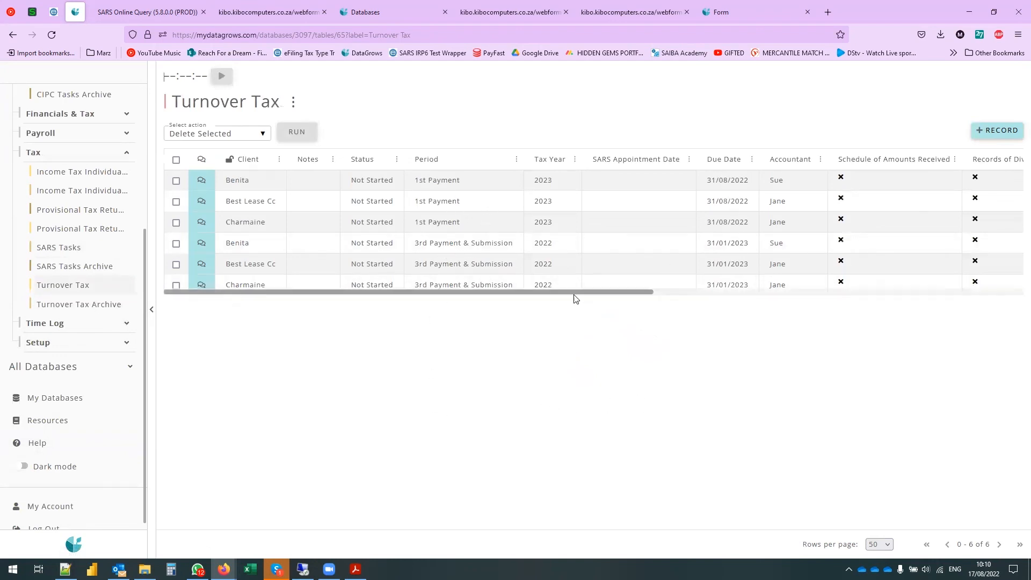
left_click_drag(575, 296, 396, 299)
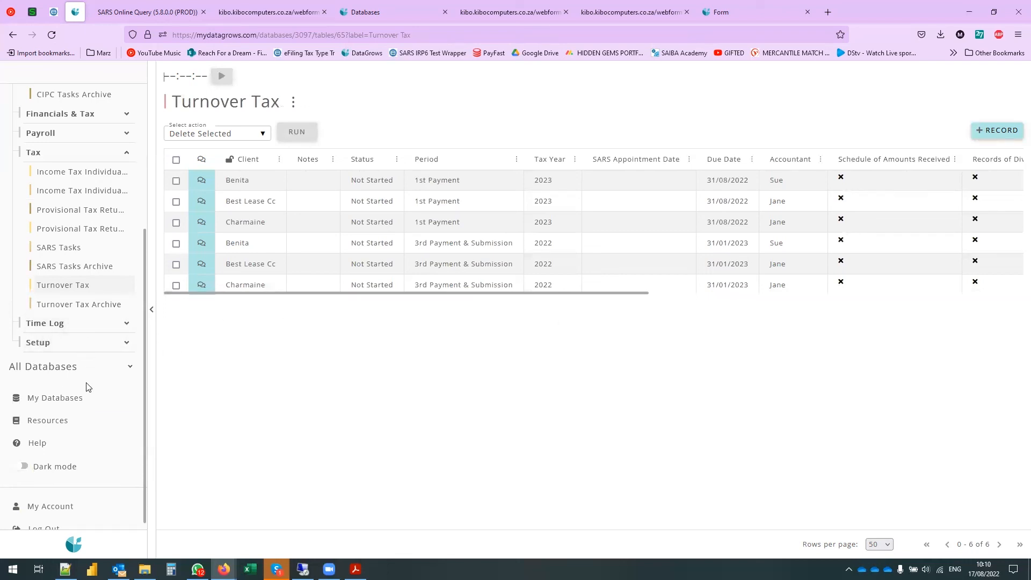
- Collapse the CIPC and Tax groups, and view the Specialized Tasks table and its archive under Adhoc Tasks
scroll(80, 387, "up", 4)
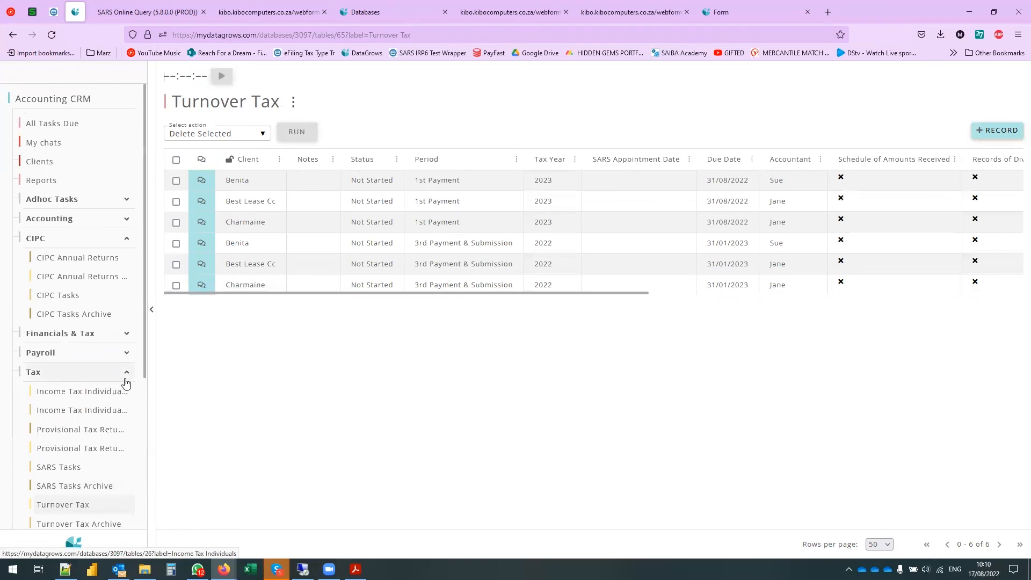
left_click(61, 238)
left_click(59, 296)
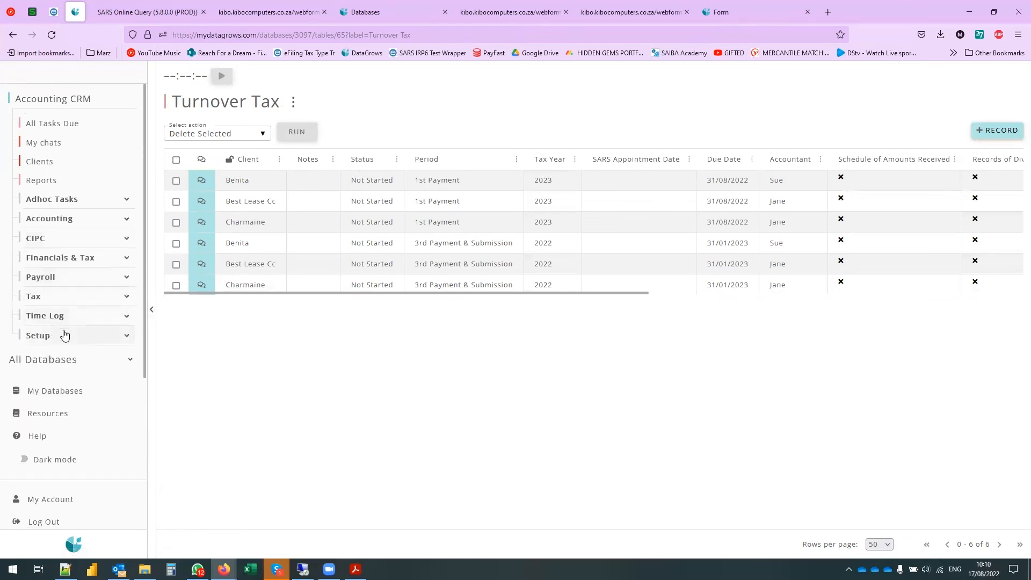
left_click(69, 199)
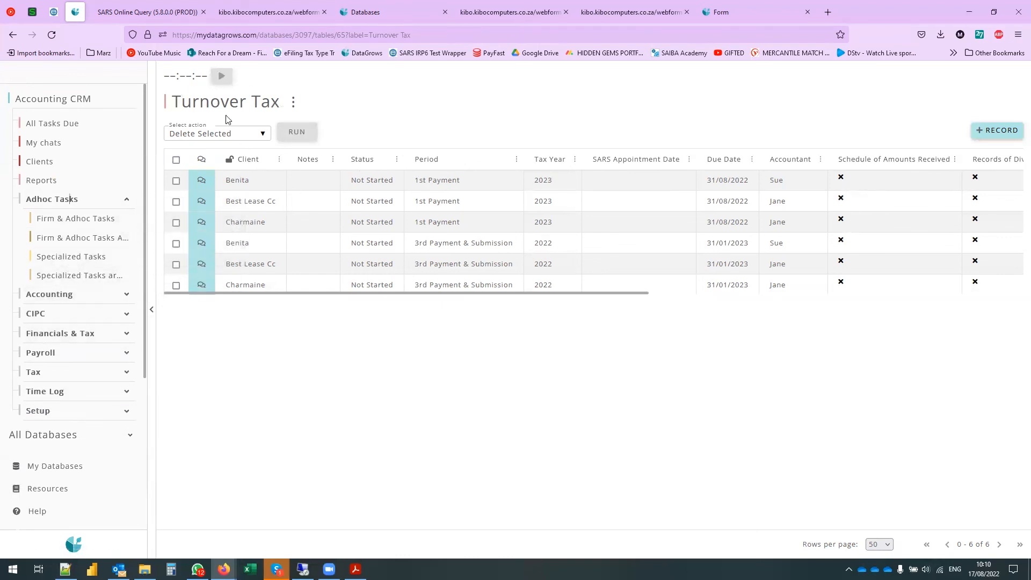
left_click(76, 262)
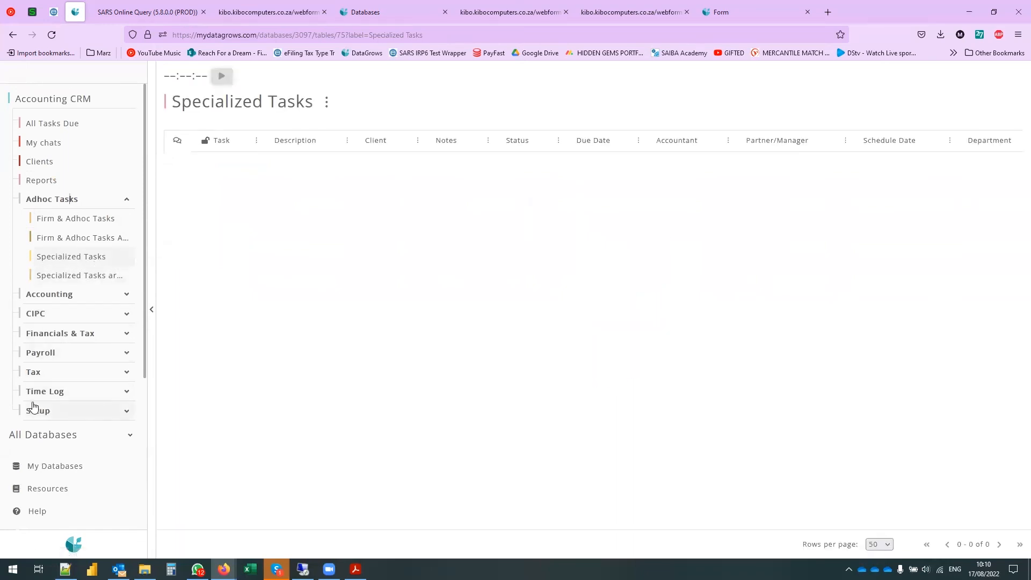
left_click(85, 277)
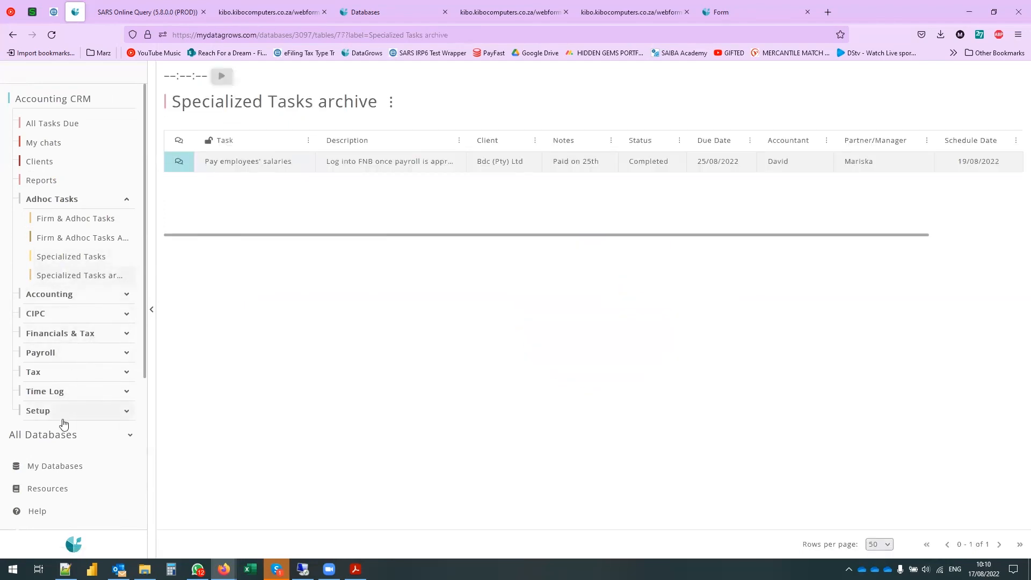
- Open the Services Not Used table from the Setup group
left_click(66, 413)
scroll(73, 411, "down", 4)
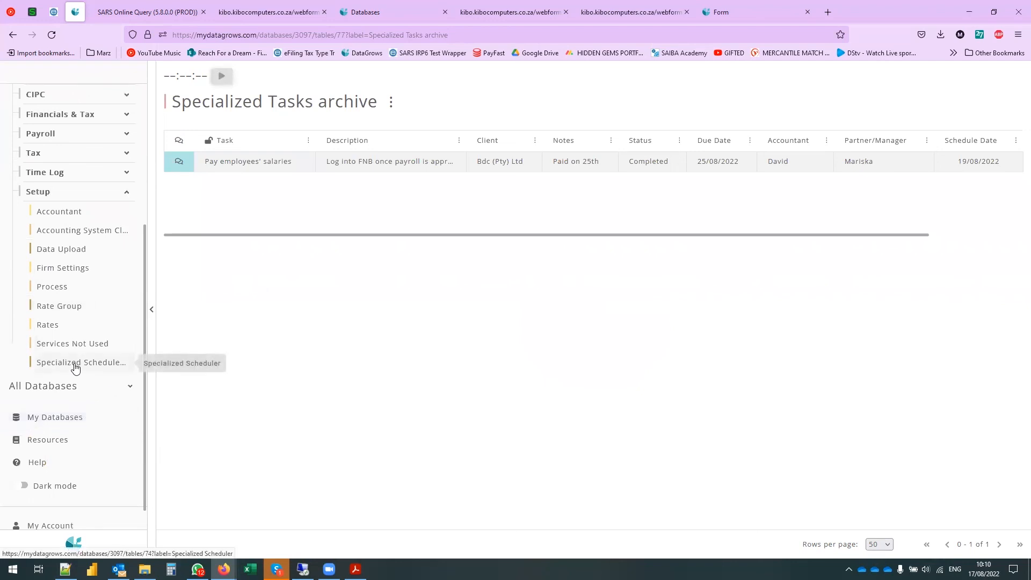
left_click(97, 347)
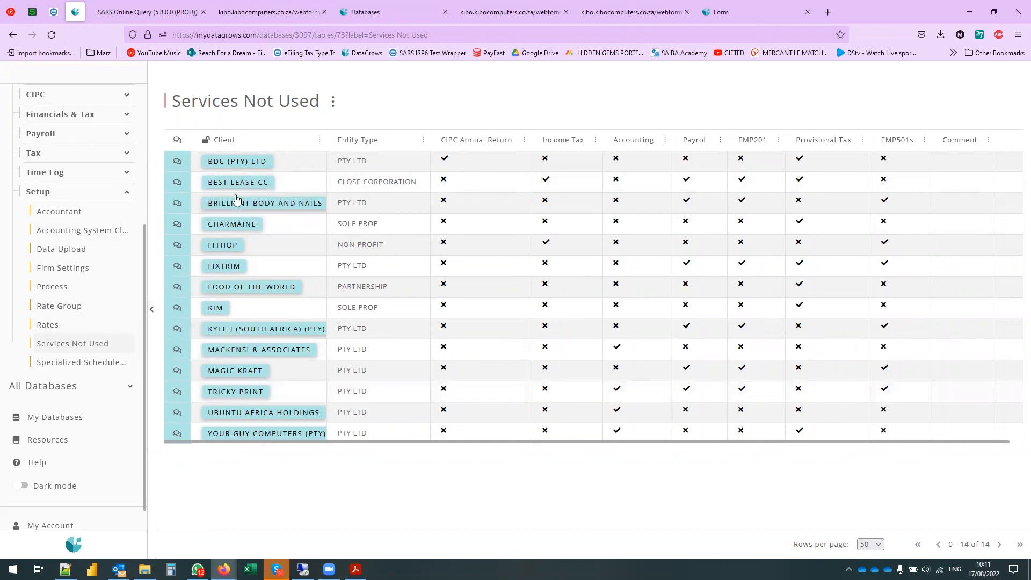
- Enable CIPC Annual Return in the client record of BDC (Pty) Ltd and save it
left_click(234, 162)
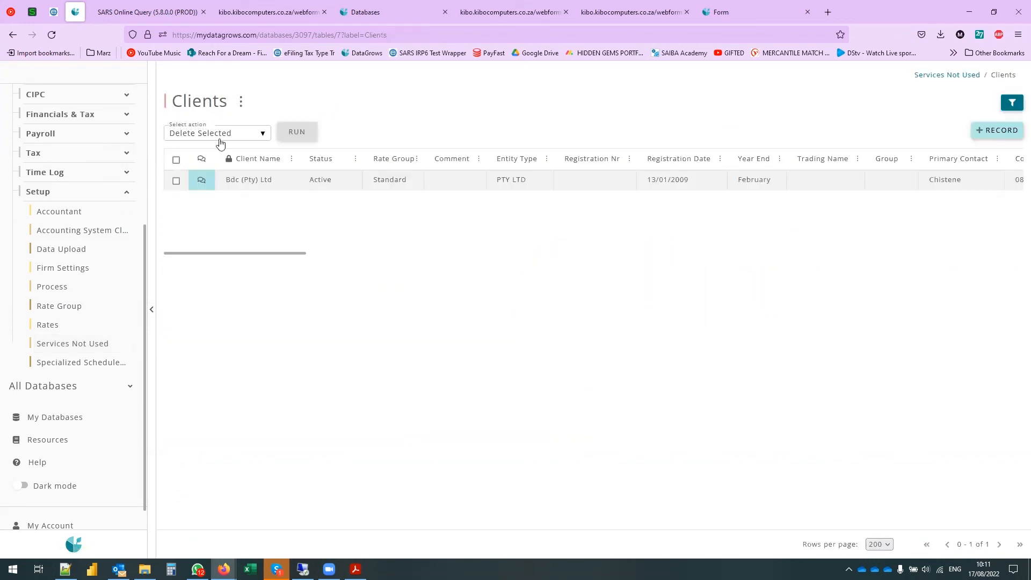
left_click(524, 179)
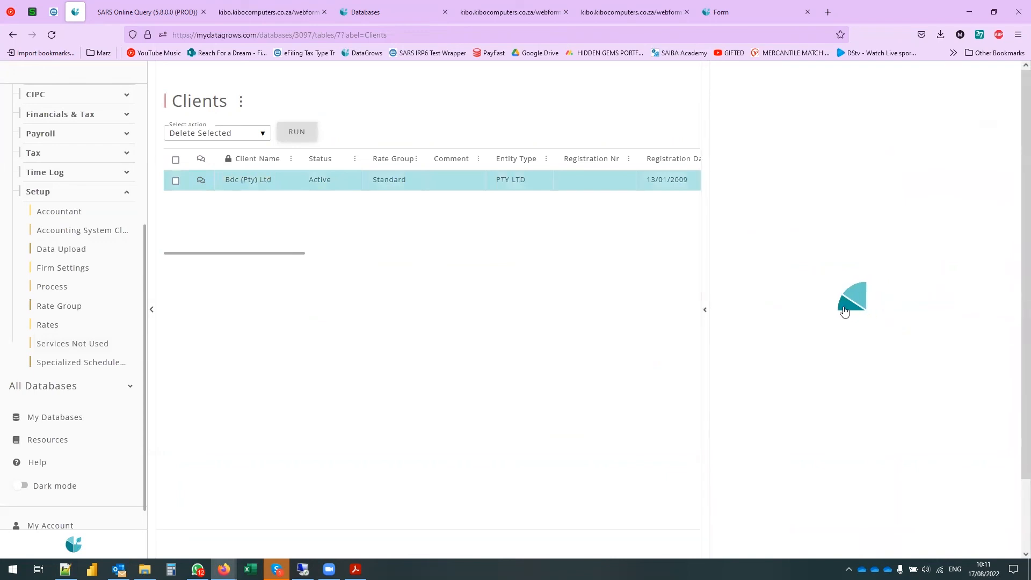
scroll(834, 368, "down", 15)
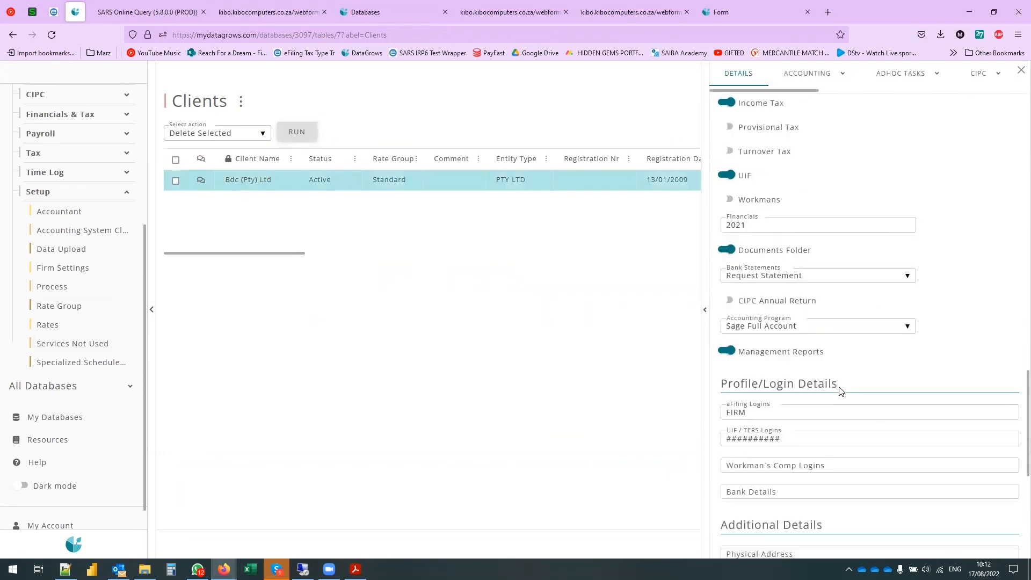
left_click(728, 300)
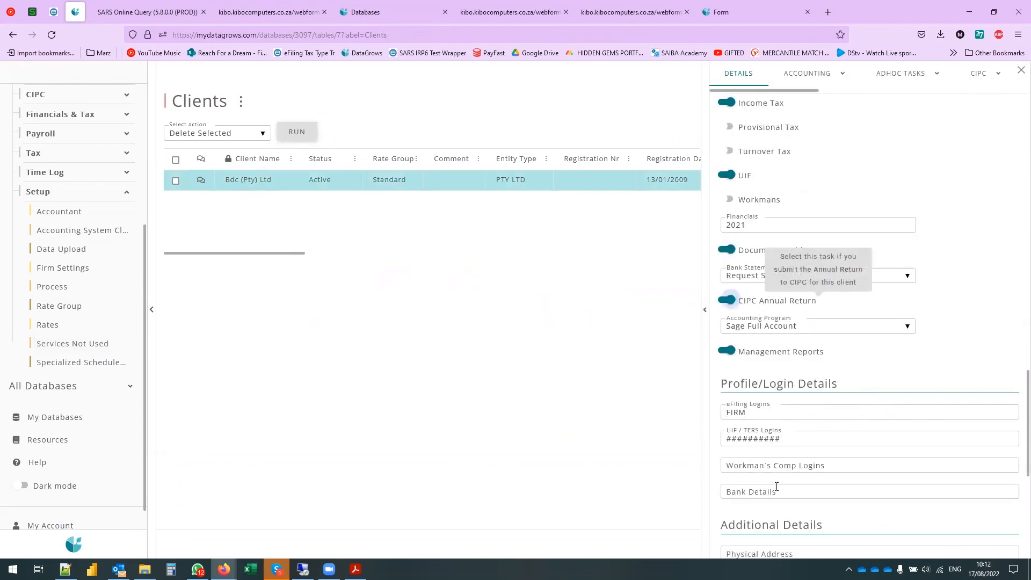
scroll(774, 485, "down", 3)
scroll(758, 505, "down", 3)
left_click(739, 526)
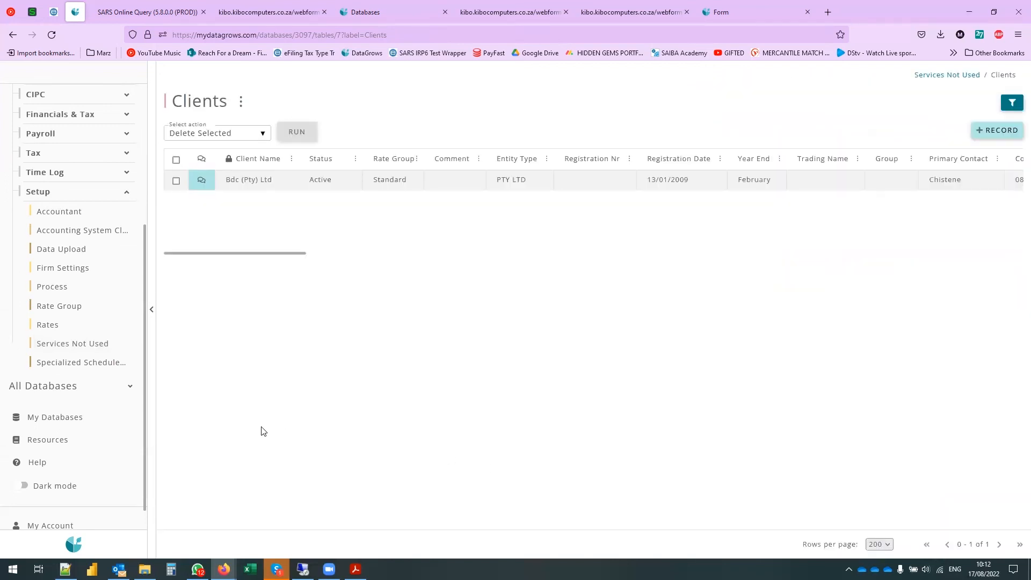
- View the Specialized Scheduler table and return to Services Not Used to recheck the clients' services
left_click(56, 362)
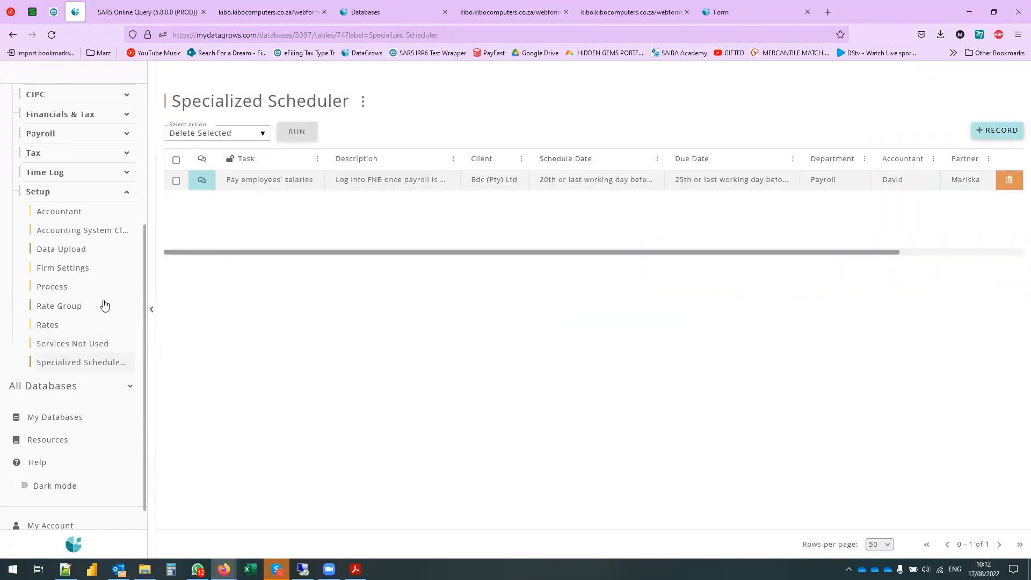
left_click(49, 344)
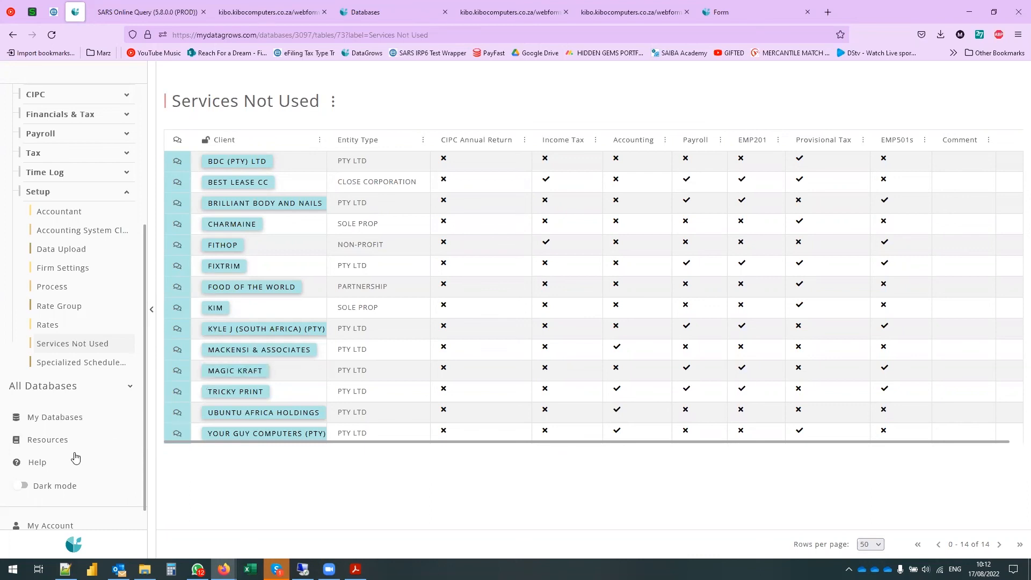
- Collapse the Setup and Adhoc Tasks groups, view the Help page, and go back to the CRM
scroll(63, 448, "down", 1)
scroll(56, 376, "up", 4)
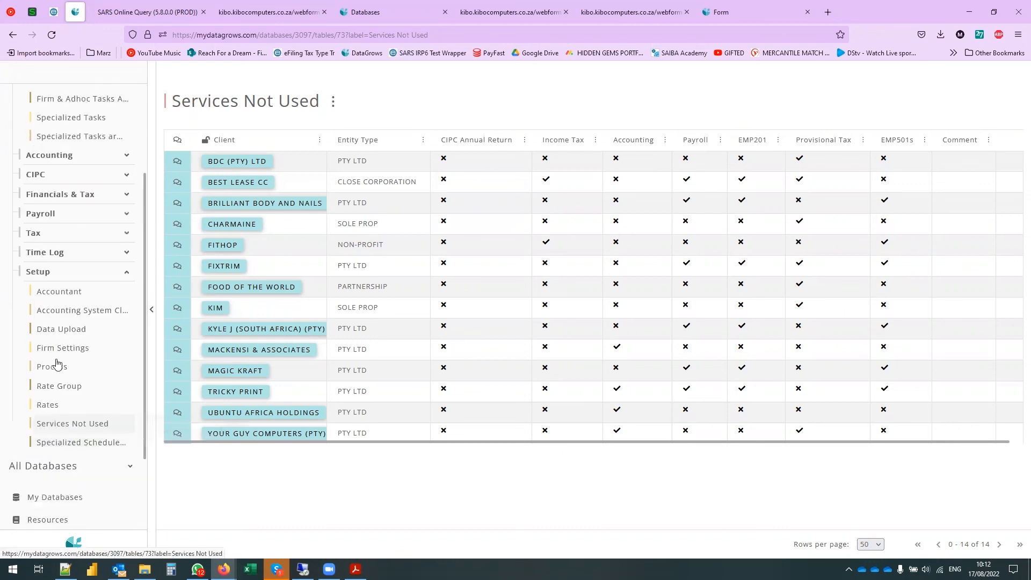
left_click(66, 274)
scroll(83, 300, "up", 5)
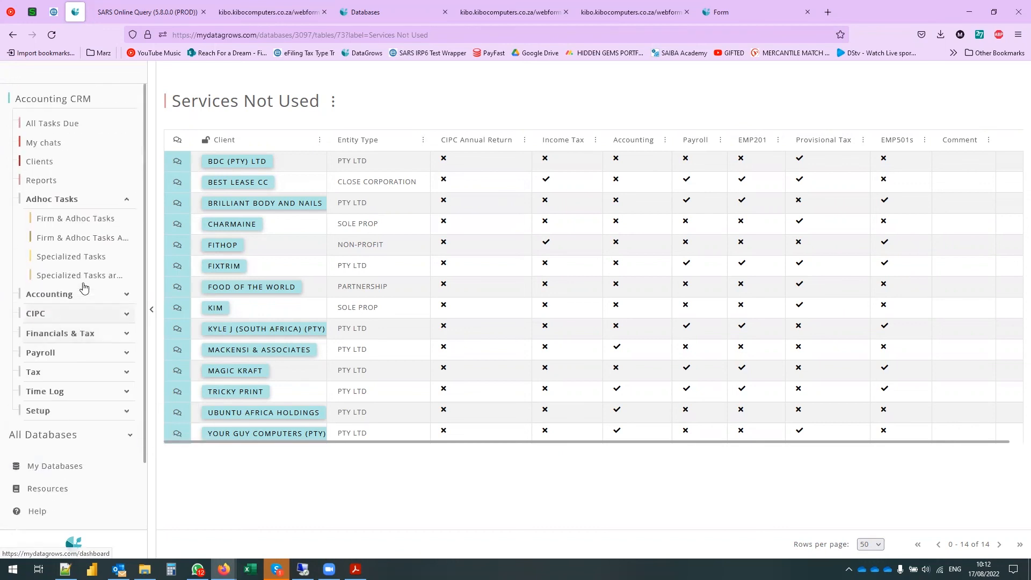
left_click(81, 200)
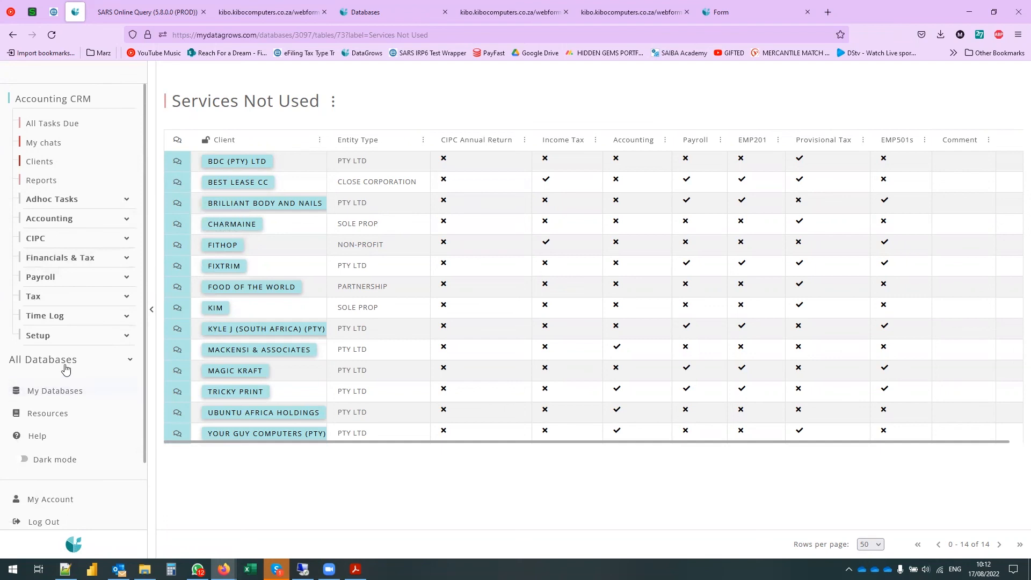
left_click(38, 437)
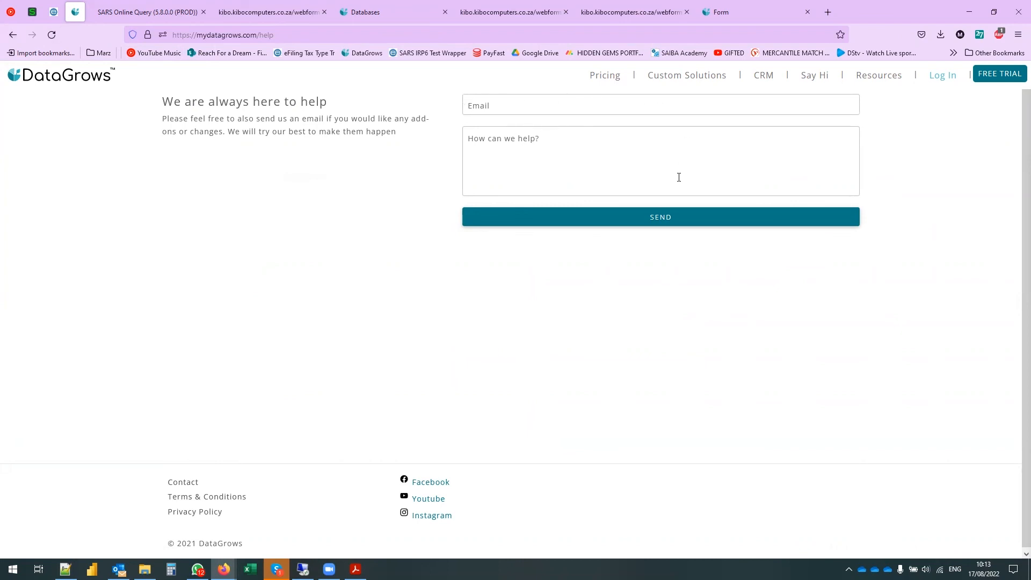
left_click(12, 34)
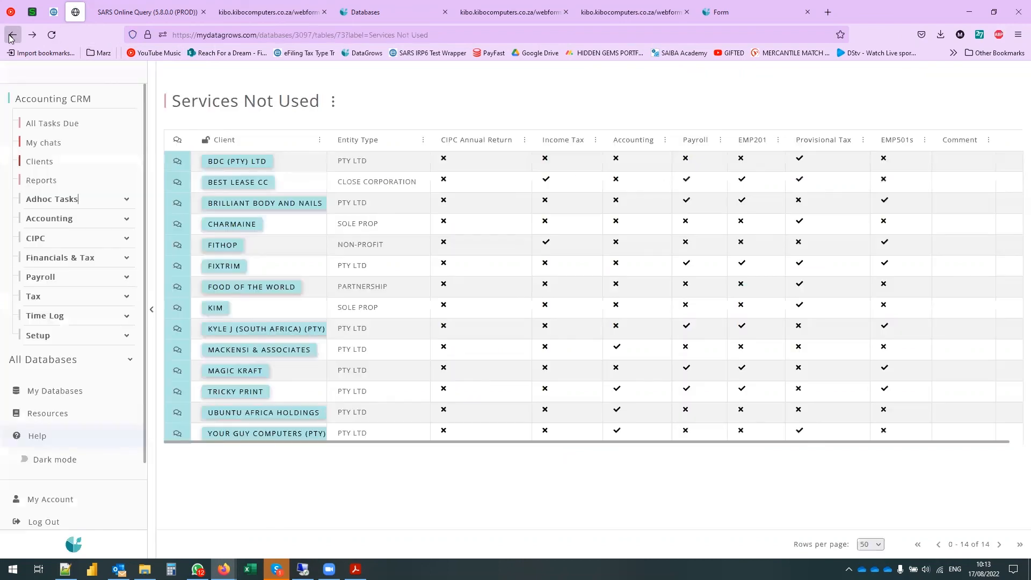
- Open the Resources blog and browse its Accounting CRM articles
left_click(50, 418)
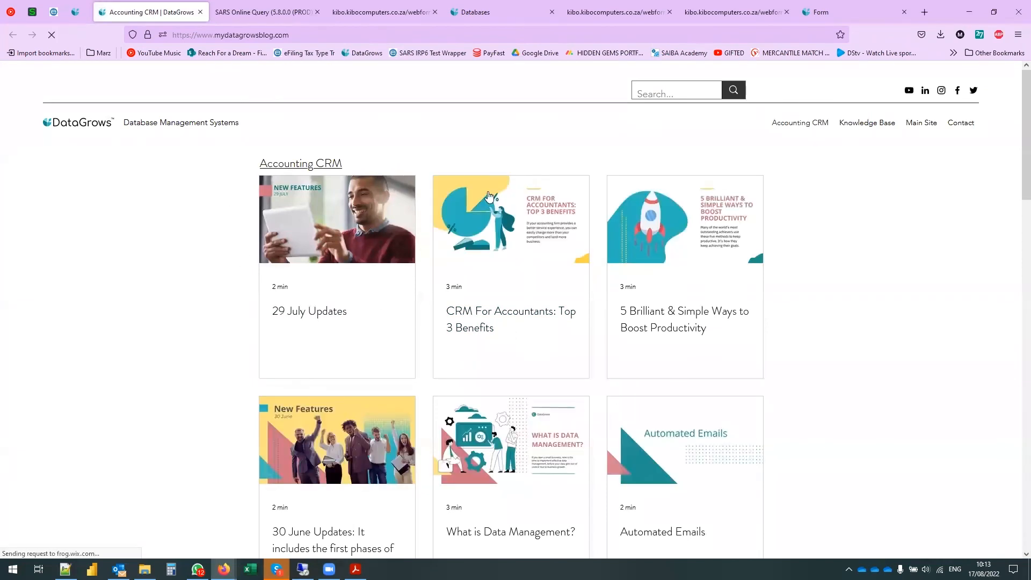
scroll(662, 298, "down", 5)
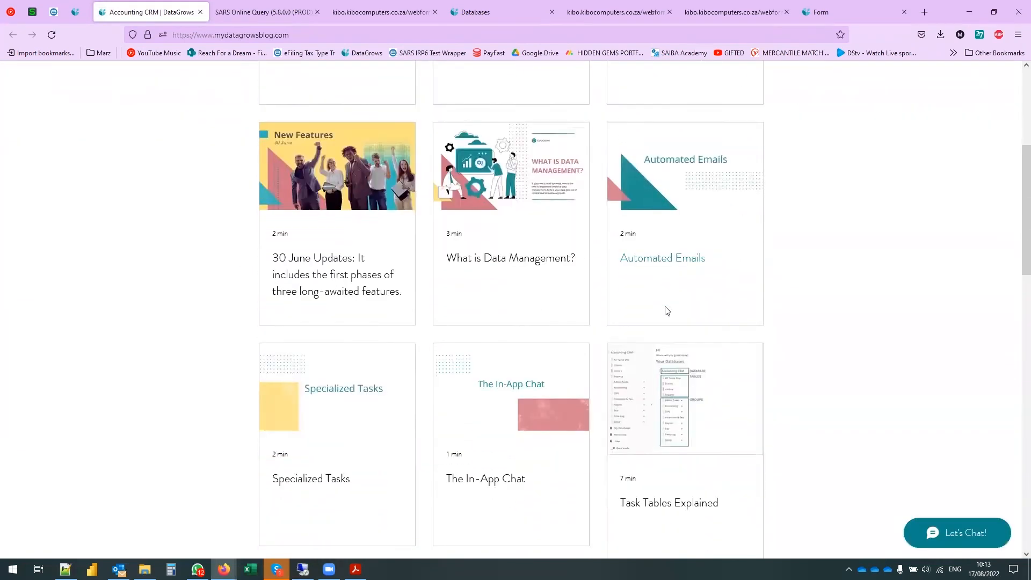
- Look through the remaining Accounting CRM articles on the blog's first page, down to How To: Change User Roles
scroll(666, 311, "down", 4)
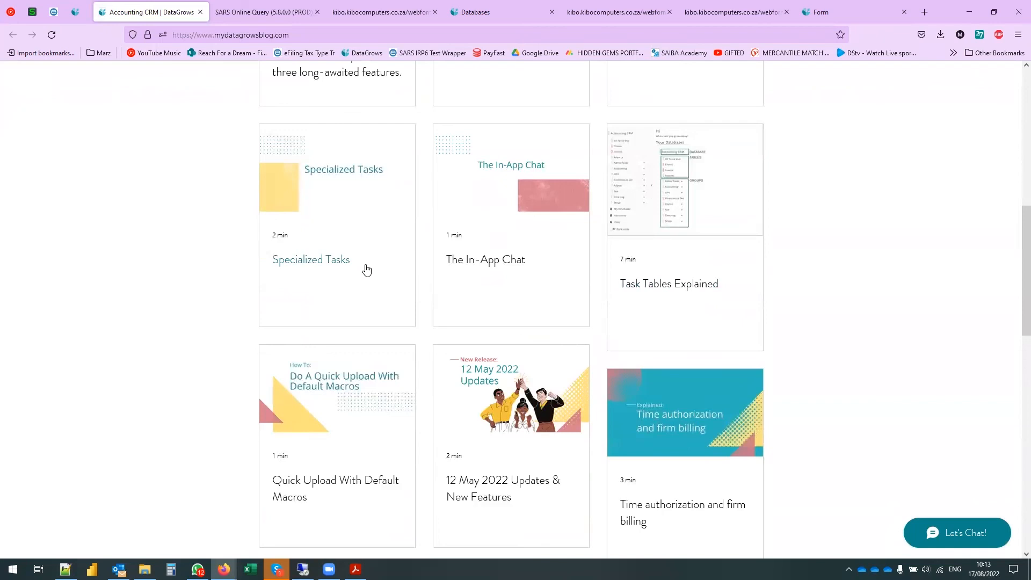
scroll(322, 266, "down", 3)
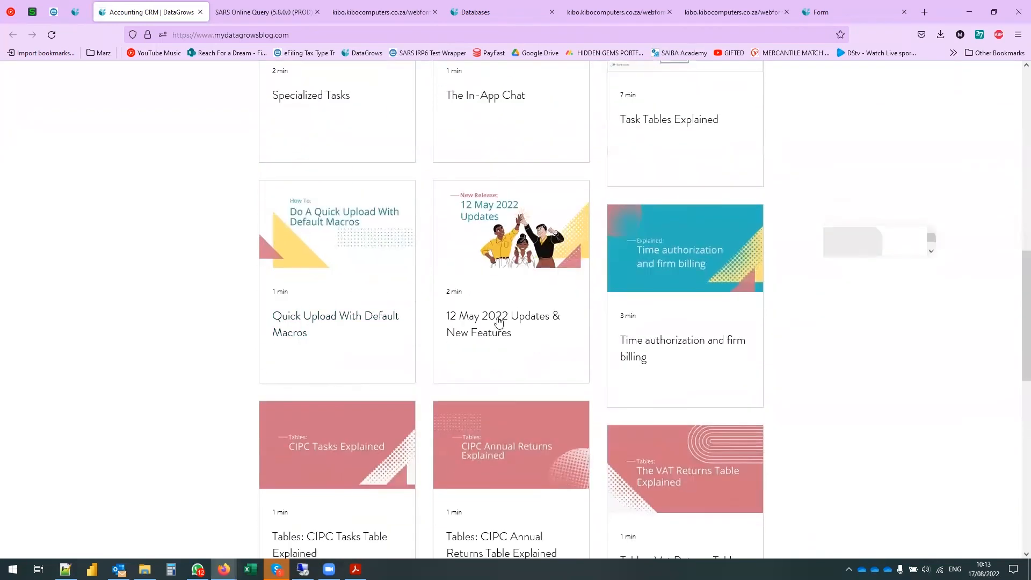
scroll(626, 357, "down", 4)
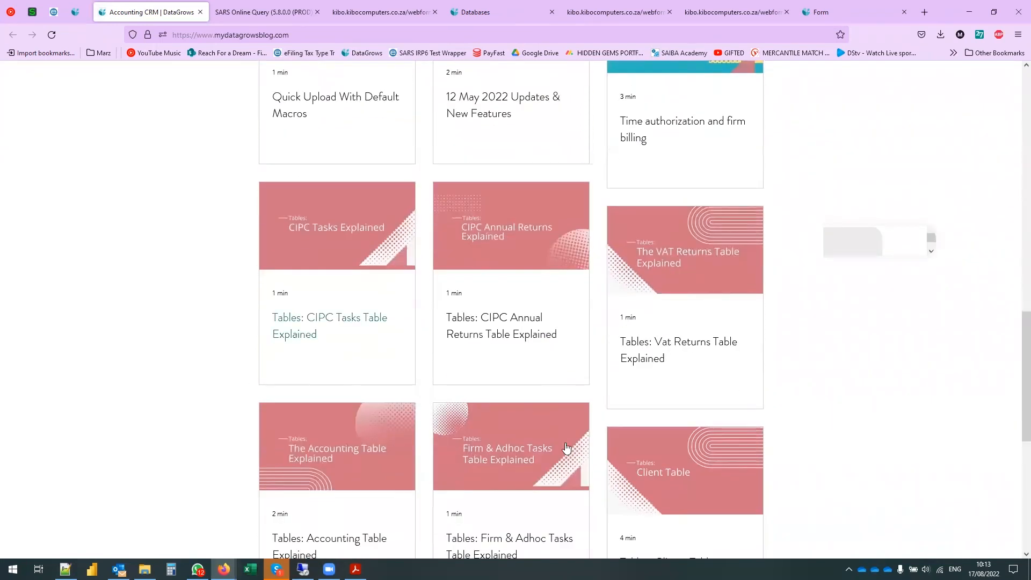
scroll(565, 448, "down", 4)
scroll(666, 494, "down", 3)
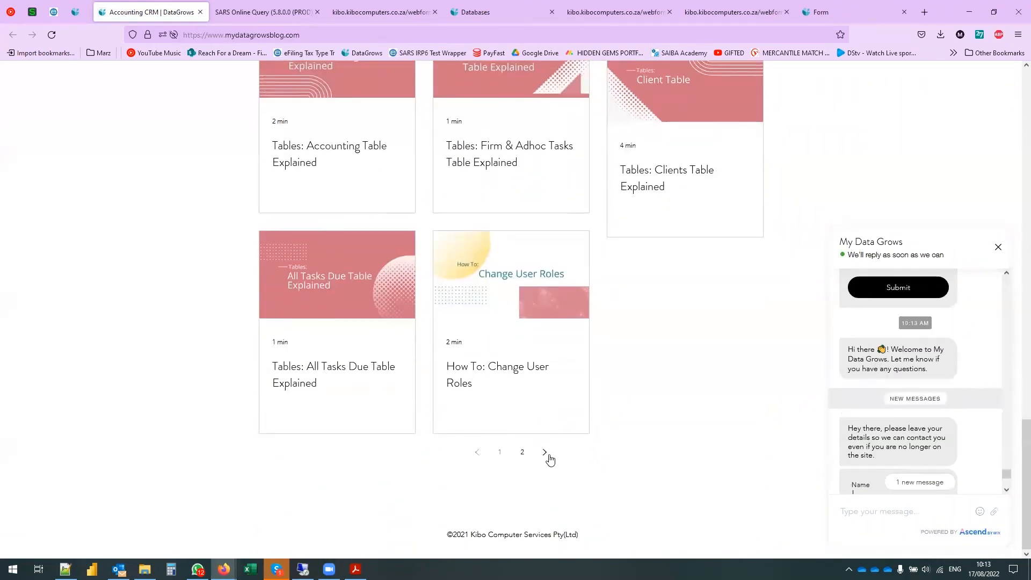
- View the second page of Accounting CRM blog articles and close the My Data Grows chat window
left_click(547, 453)
scroll(715, 439, "up", 9)
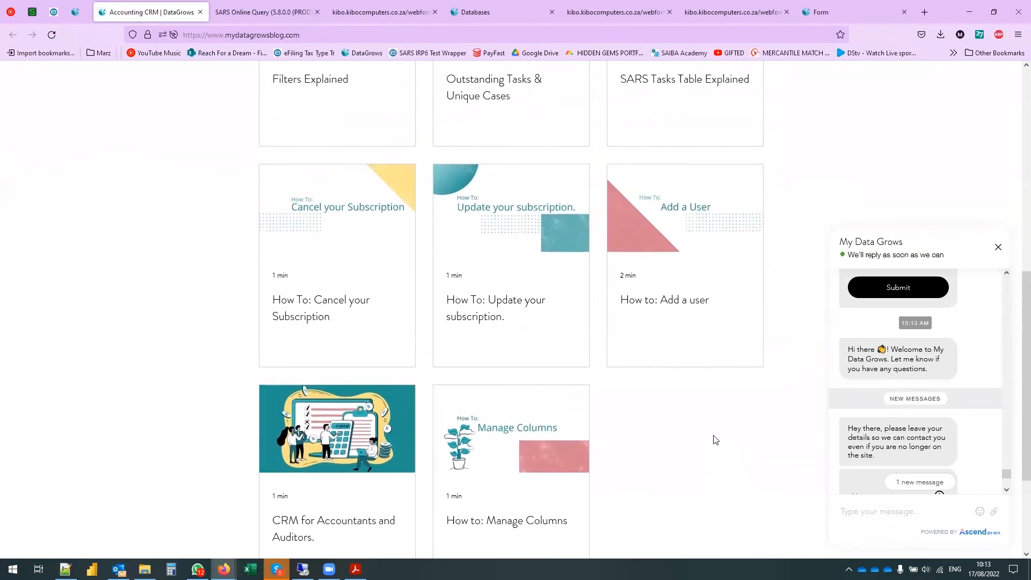
scroll(716, 439, "up", 2)
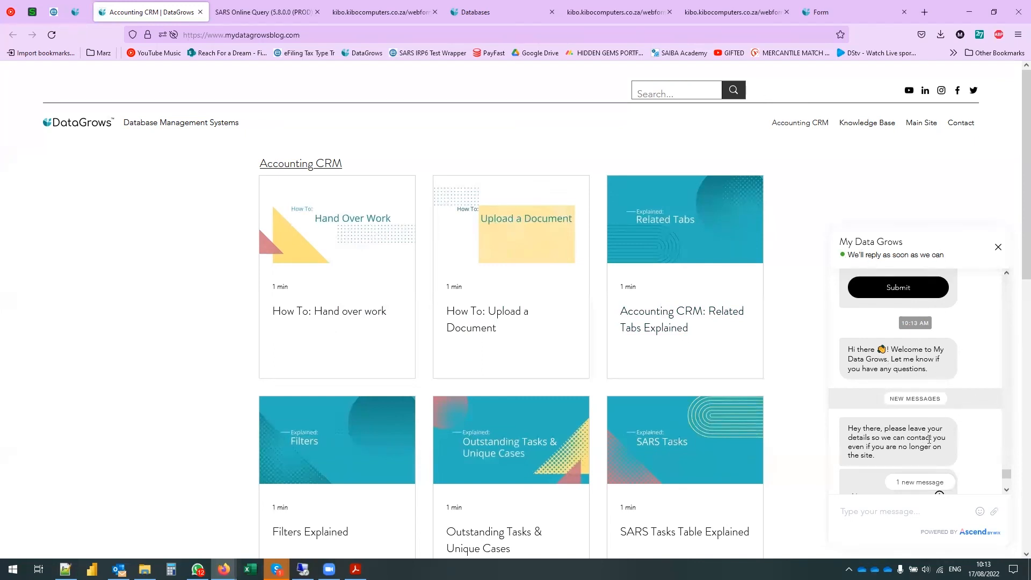
scroll(929, 439, "down", 3)
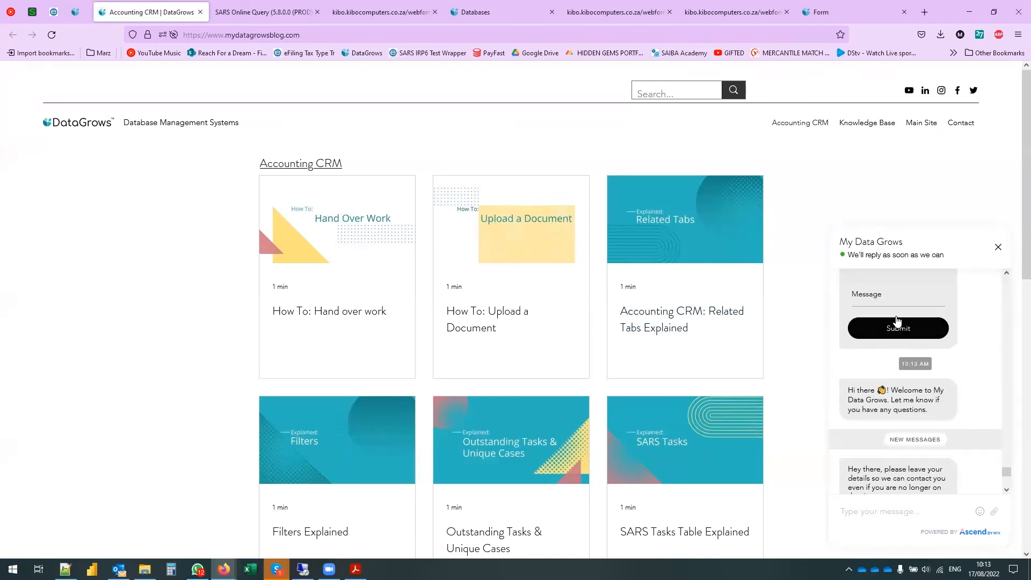
left_click(998, 247)
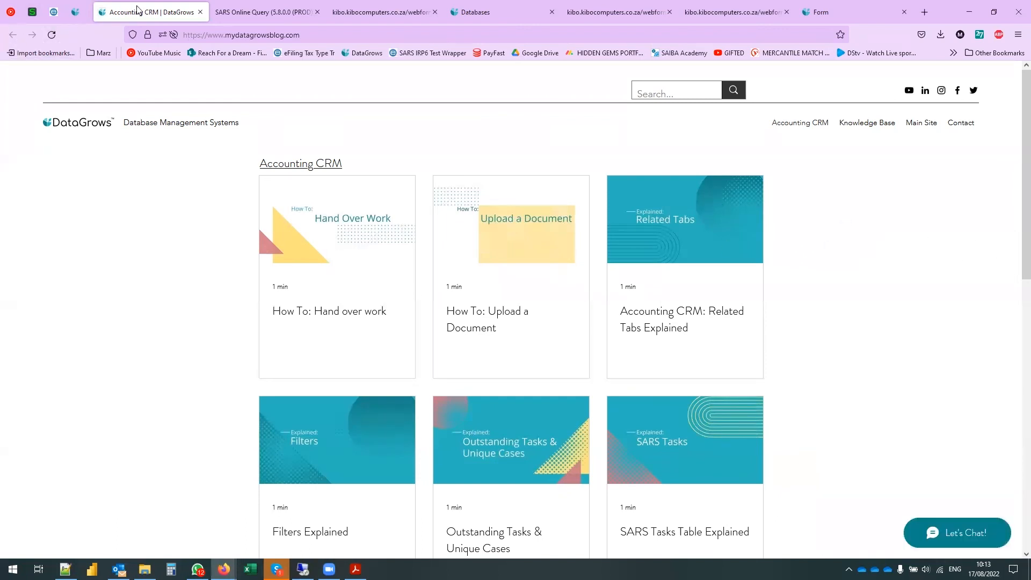
- Return to the CRM's Services Not Used table and widen the Client column to fit the full client names
left_click(75, 12)
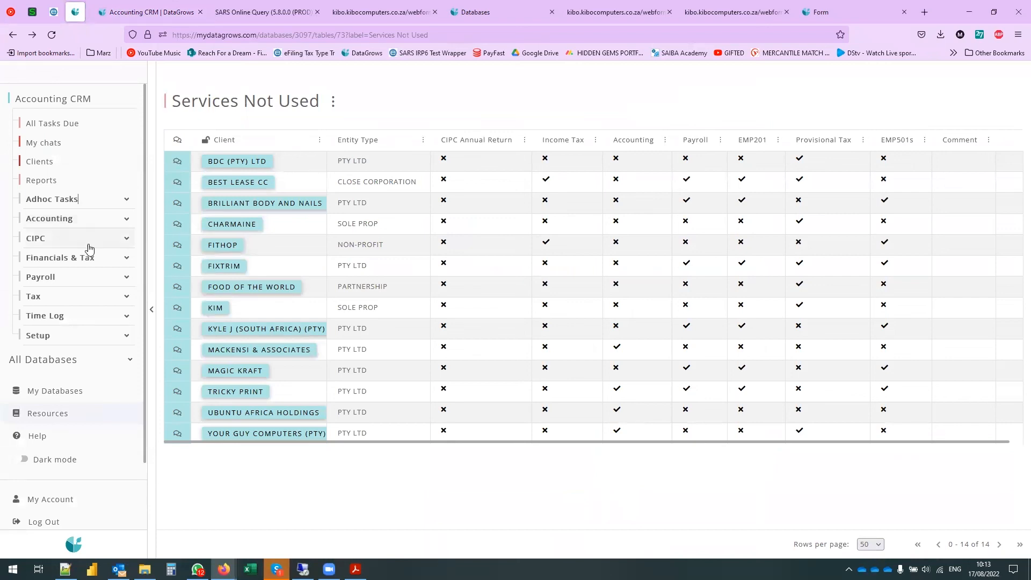
left_click(85, 361)
left_click(94, 366)
left_click_drag(326, 137, 356, 138)
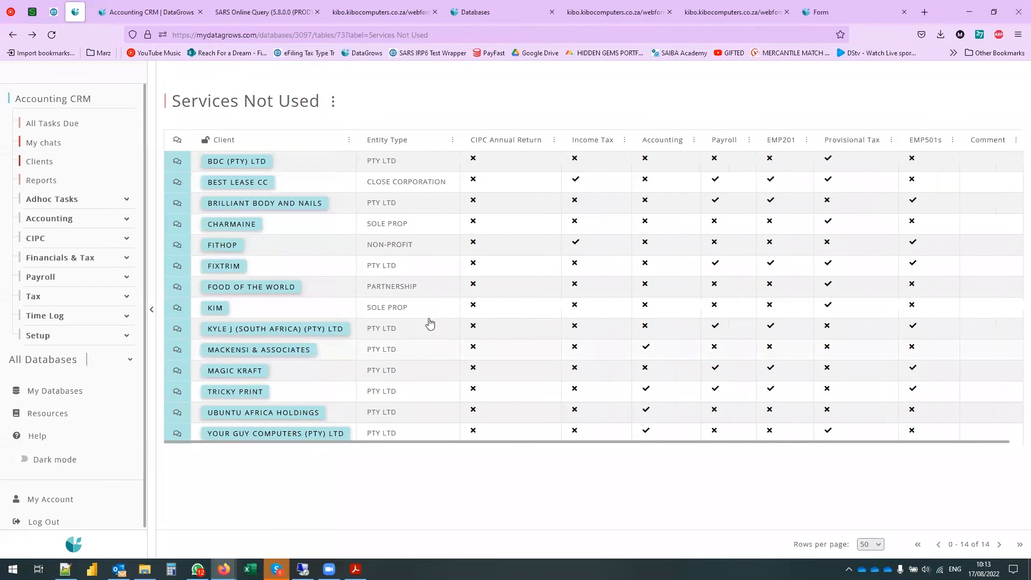